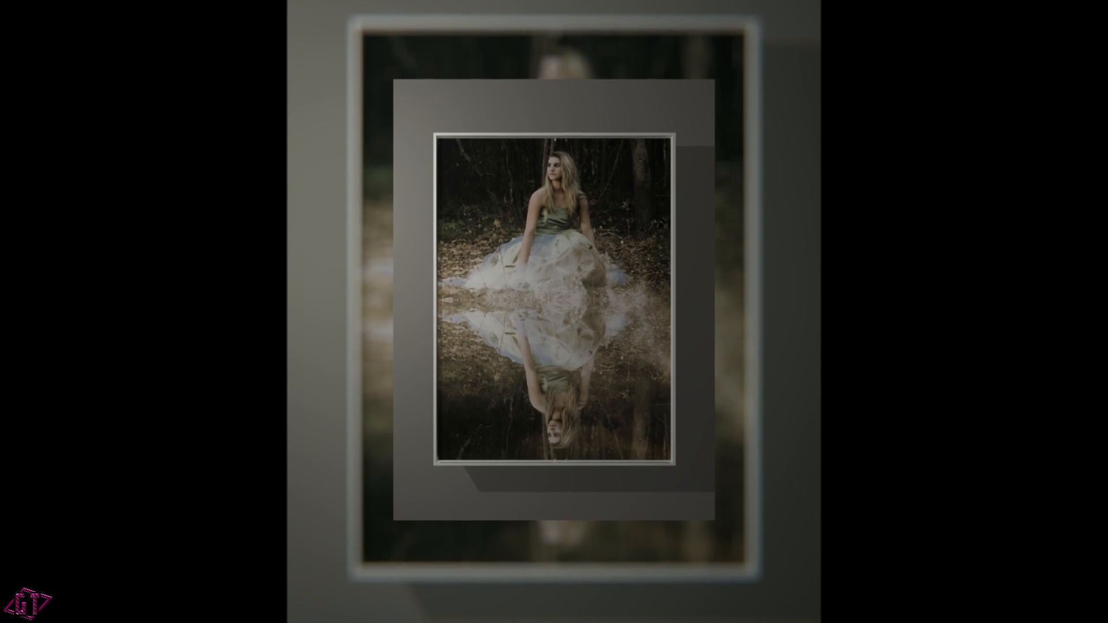
- Play the slide show of the finished picture warp renders, and close the photo viewer
mouse_move(597, 348)
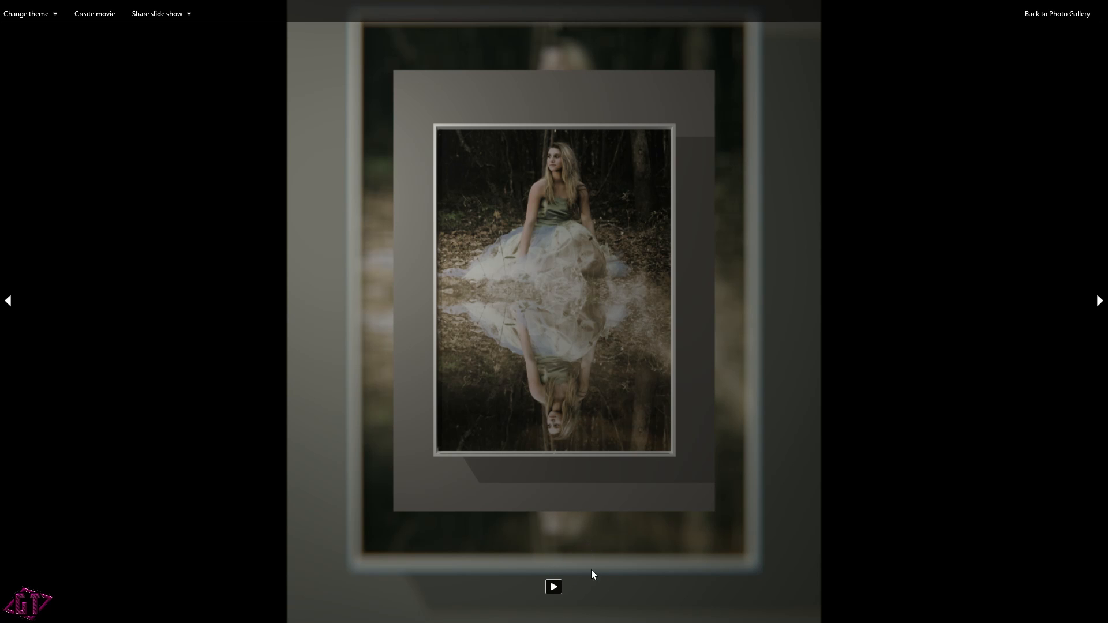
click(554, 587)
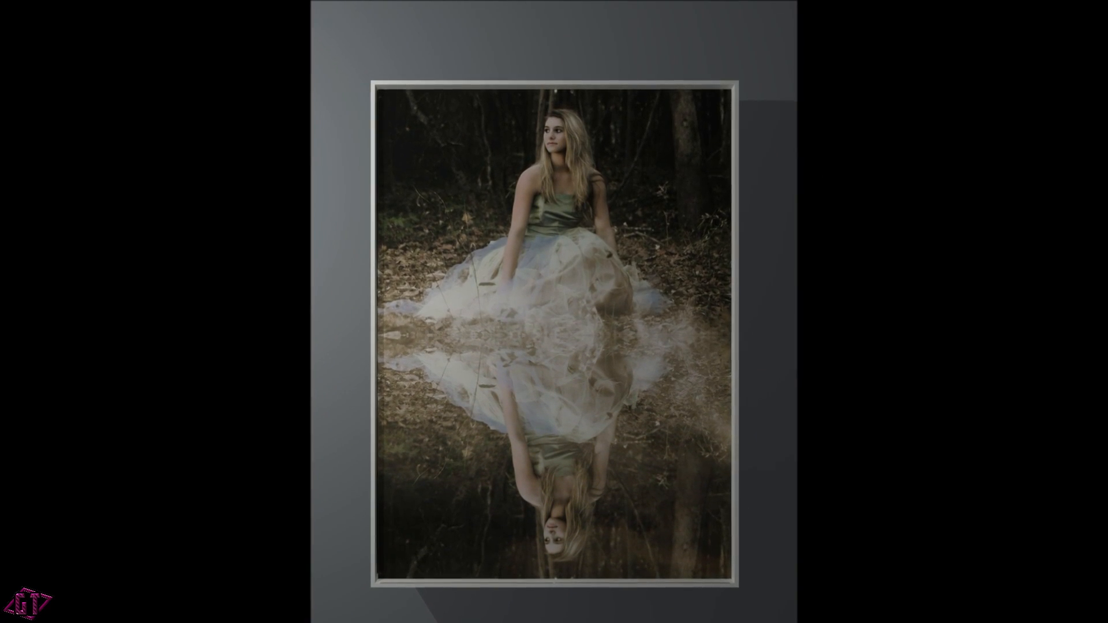
mouse_move(531, 371)
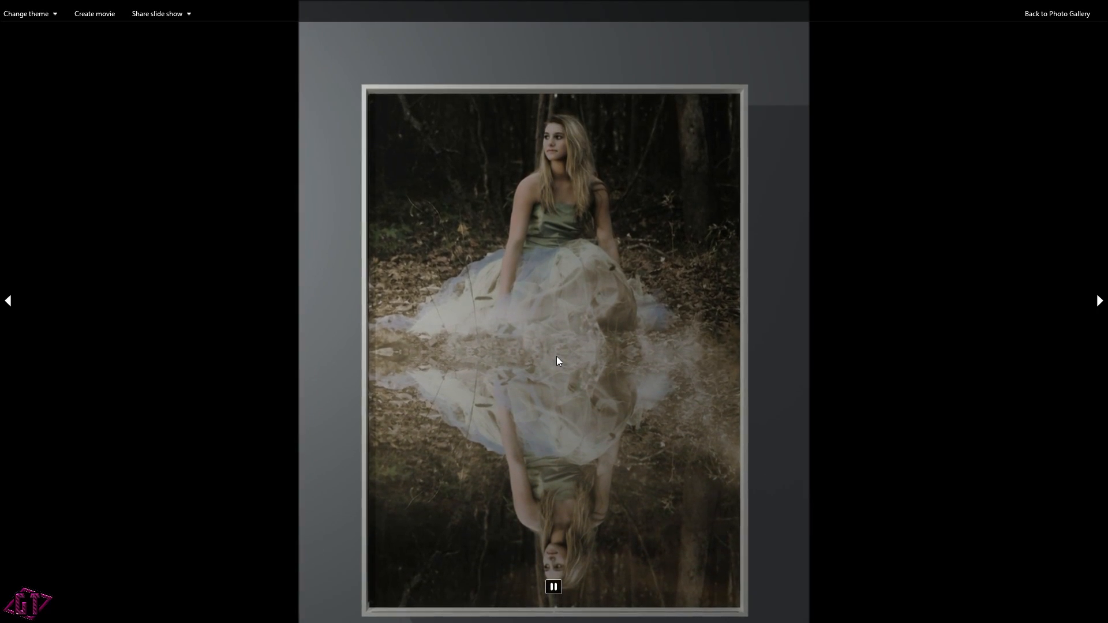
key(space)
key(Escape)
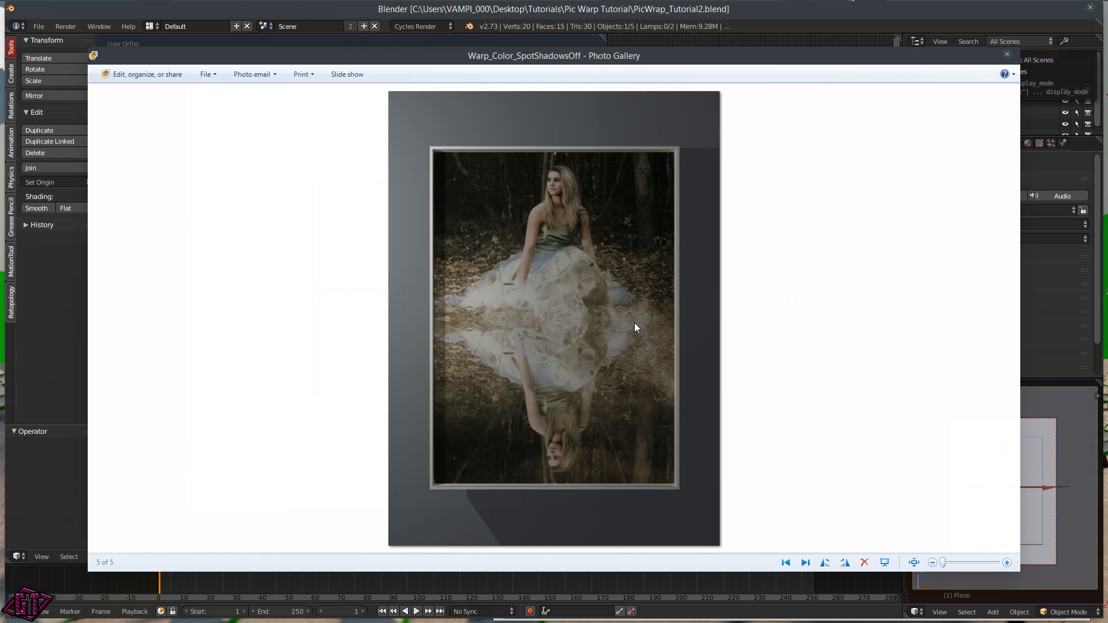
click(1007, 56)
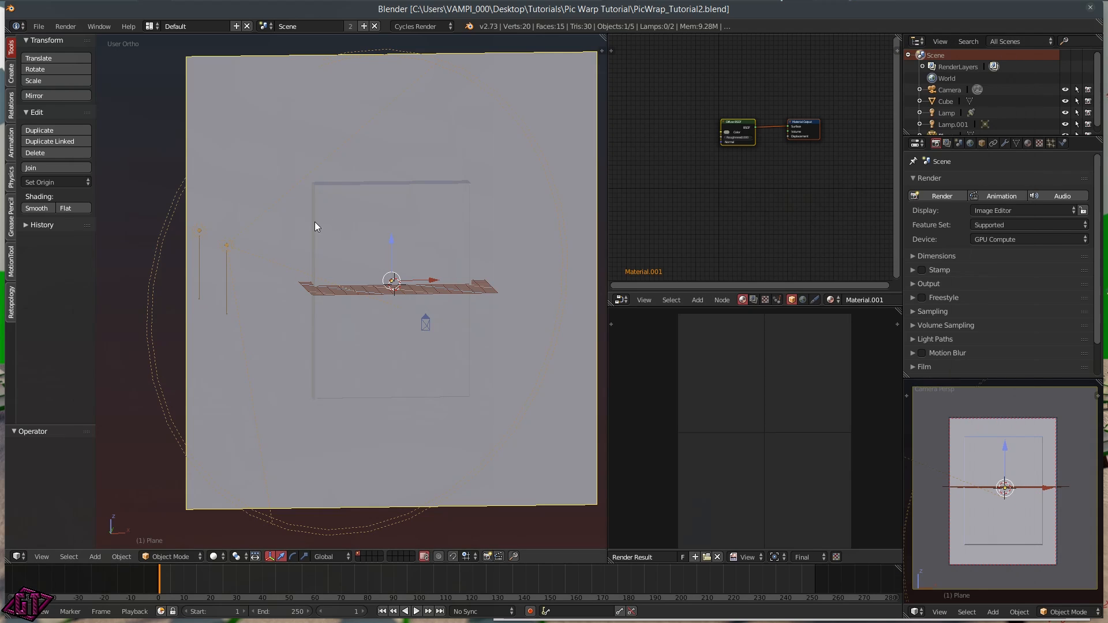
- Examine the finished scene's thin box and the large plane behind it from several angles
middle_drag(524, 404, 399, 359)
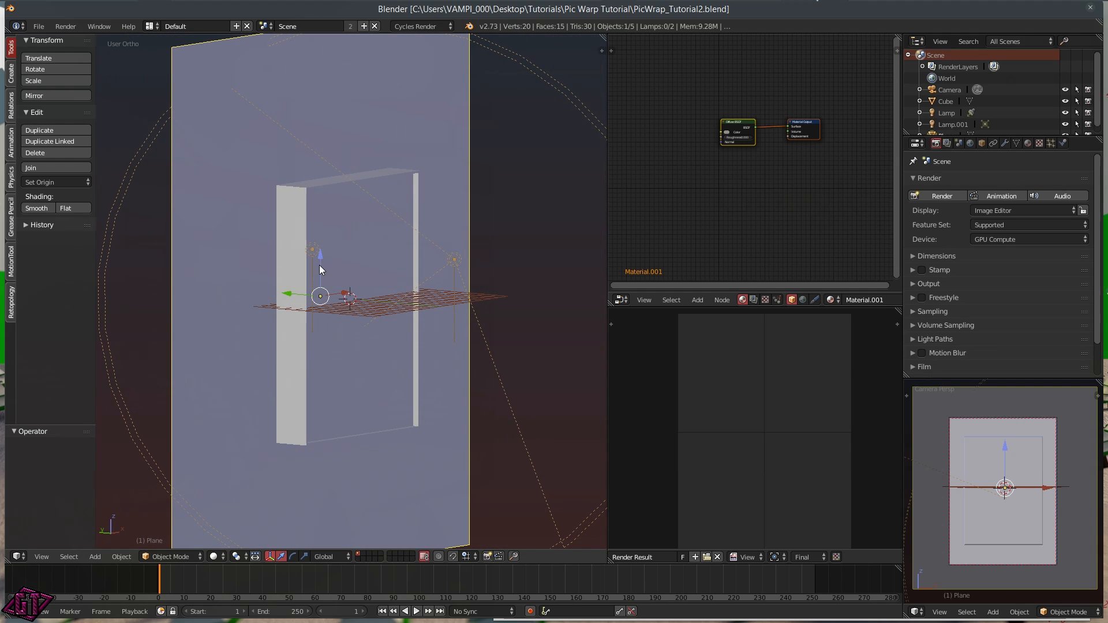
middle_drag(379, 280, 339, 297)
middle_drag(445, 225, 347, 255)
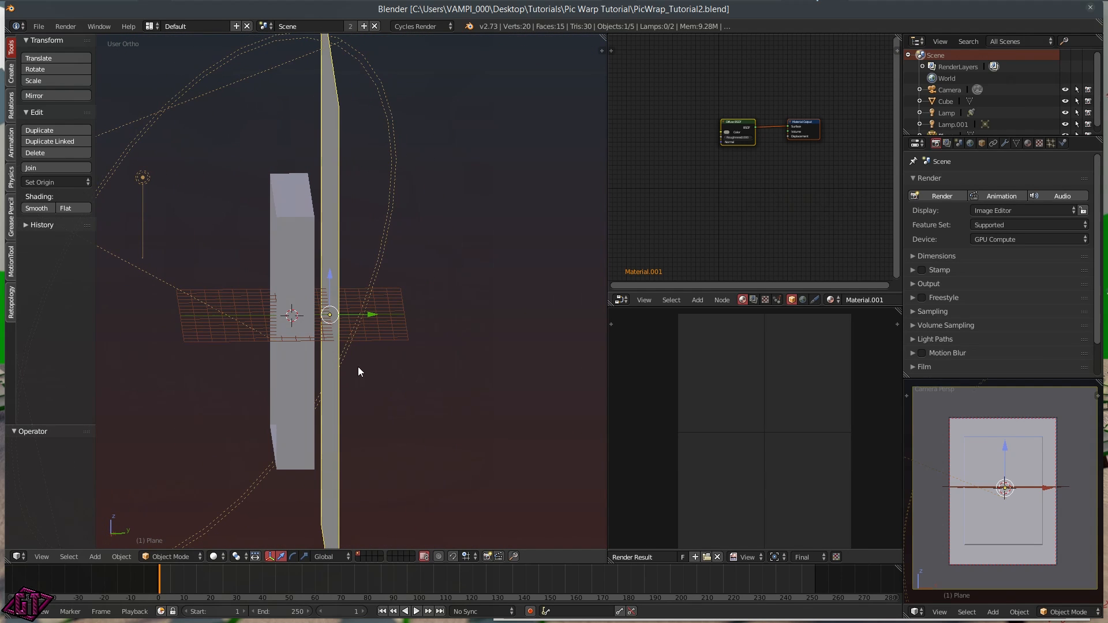
middle_drag(269, 323, 375, 294)
scroll(375, 293, down, 3)
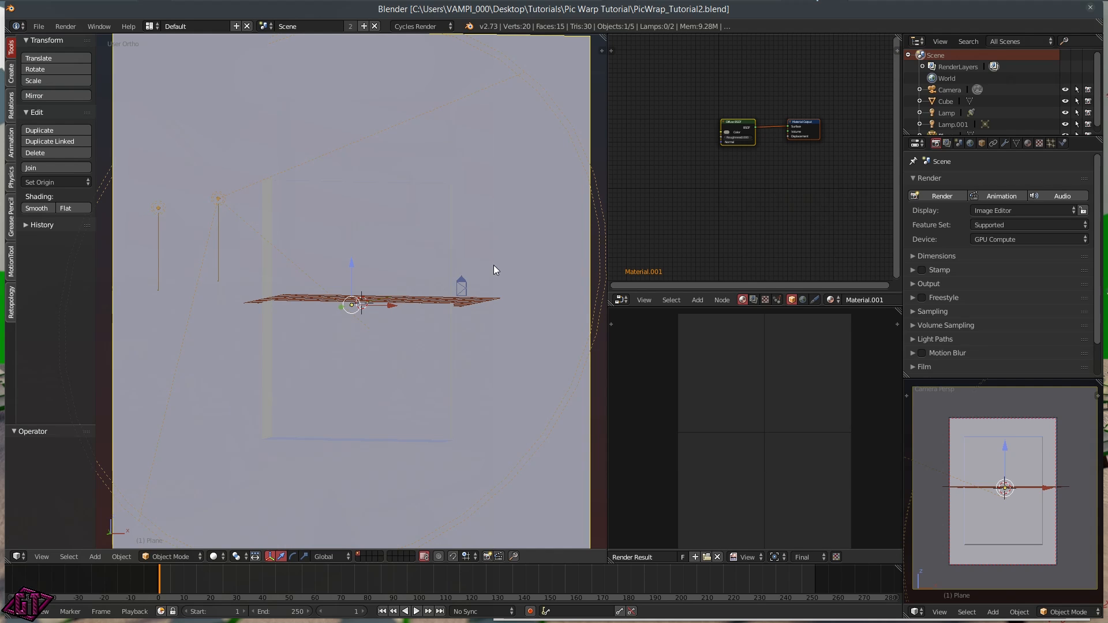
middle_drag(516, 264, 486, 279)
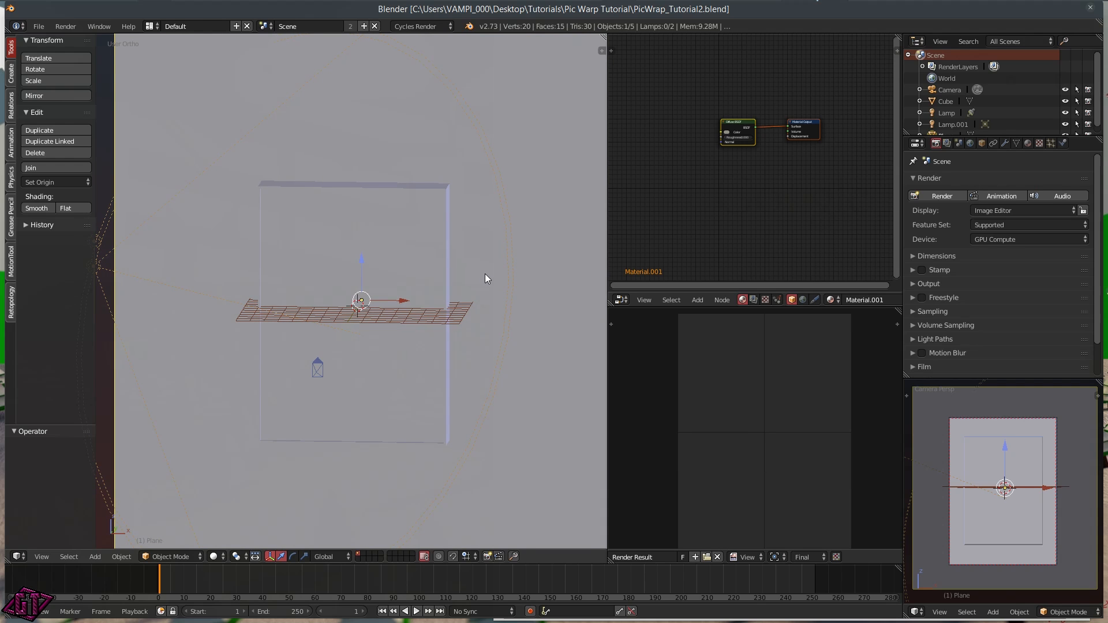
- Switch to the other Blender window with the default scene and dismiss the splash screen
key(alt+Tab)
key(alt+Tab)
key(alt+Tab)
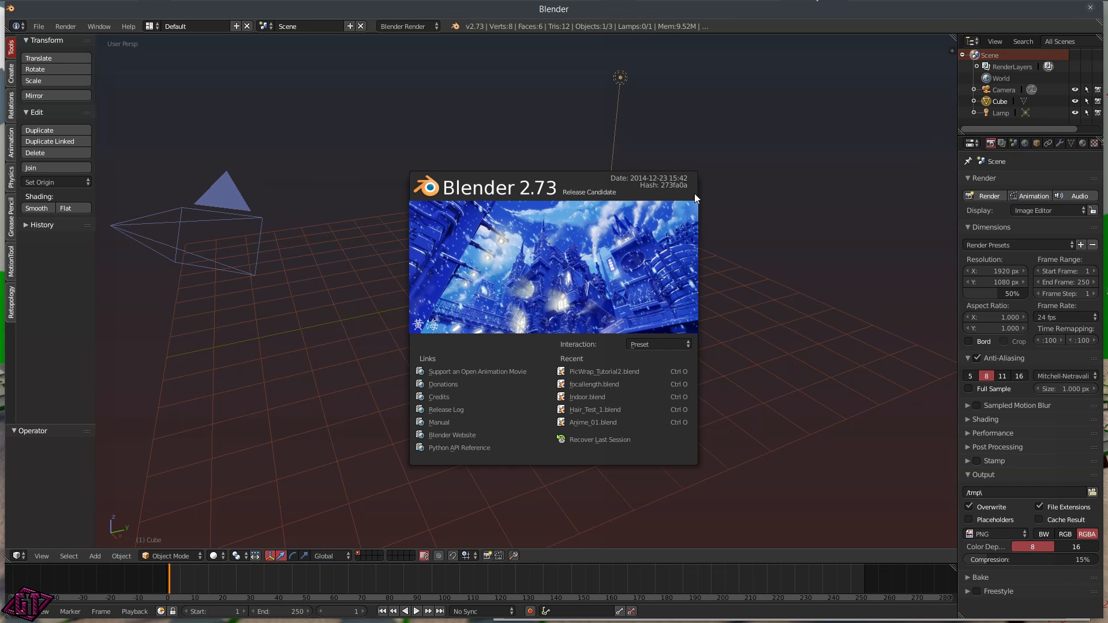
click(772, 123)
middle_drag(785, 153, 535, 285)
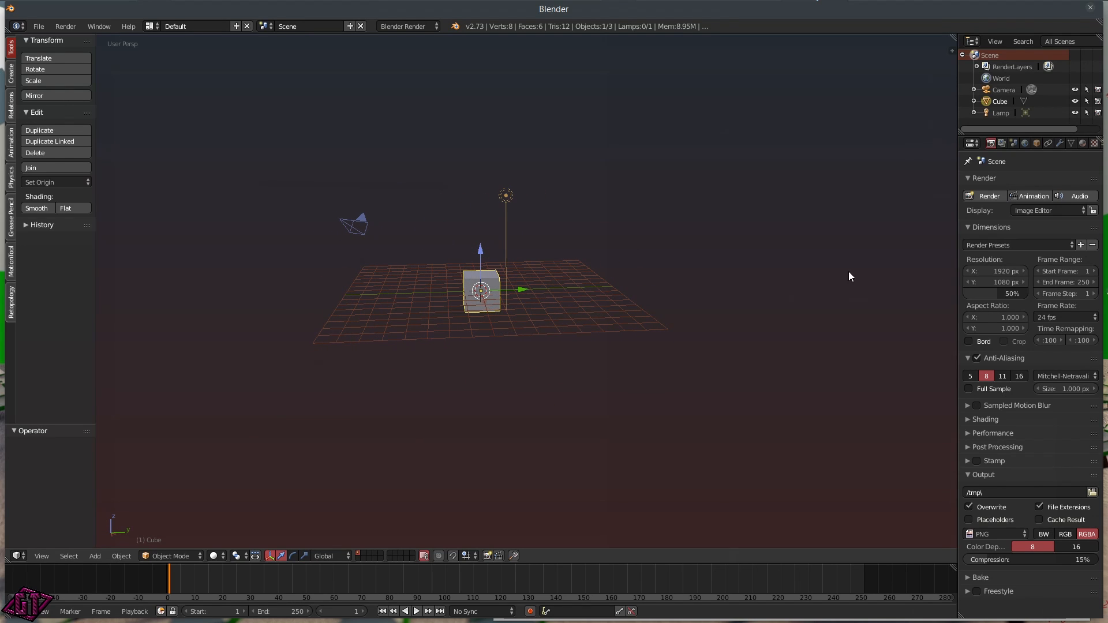
- Start the Screencast Keys display with text size 42, mouse size 52 and X position 12
key(n)
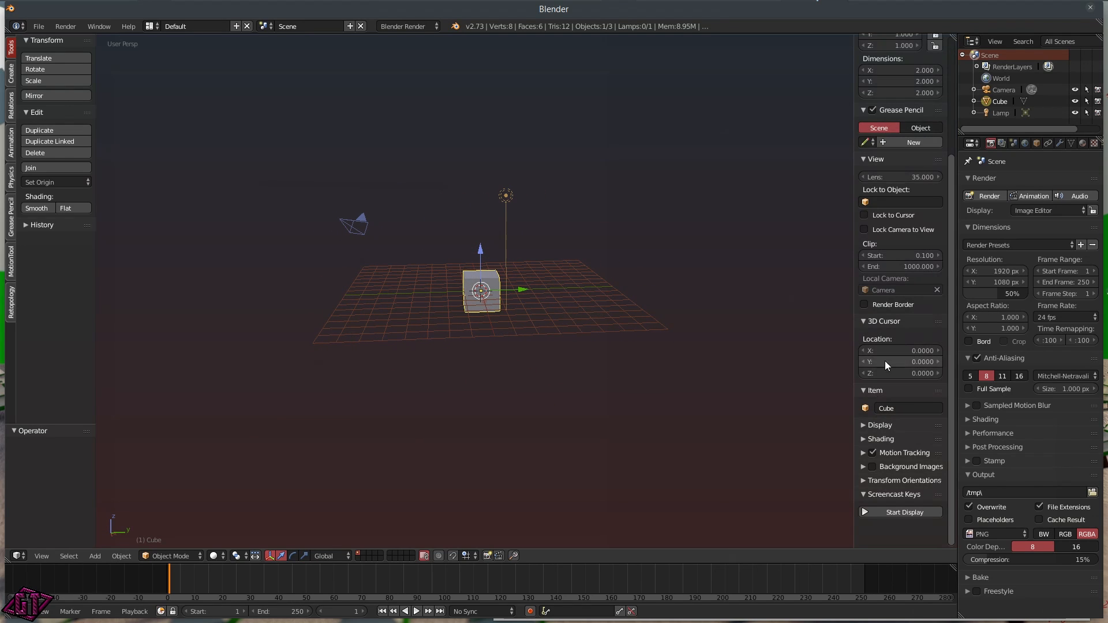
click(888, 507)
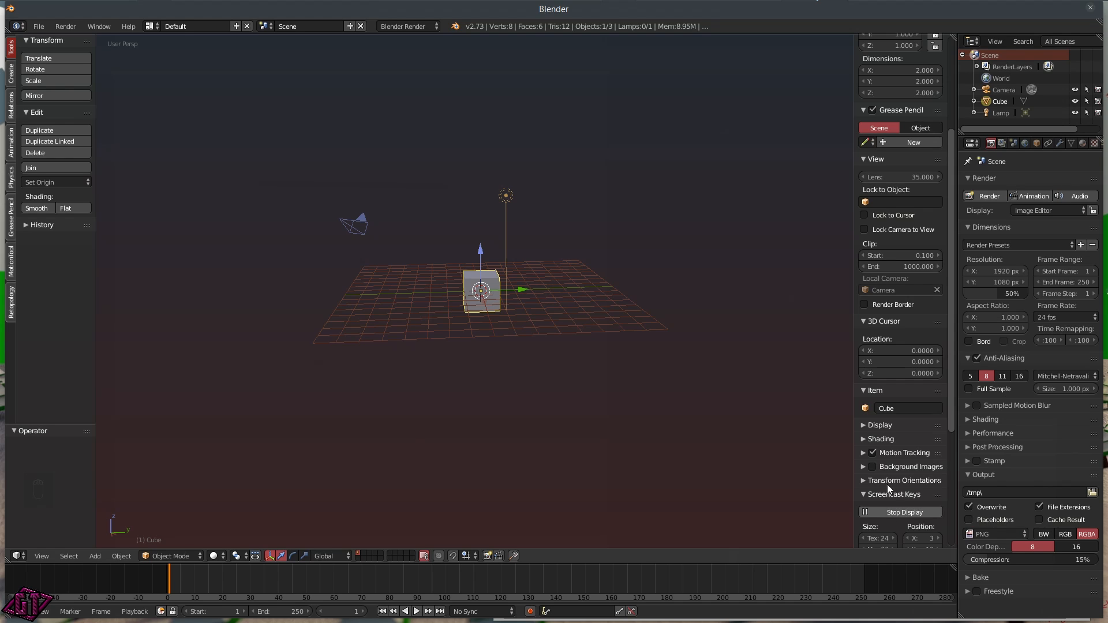
scroll(890, 467, down, 5)
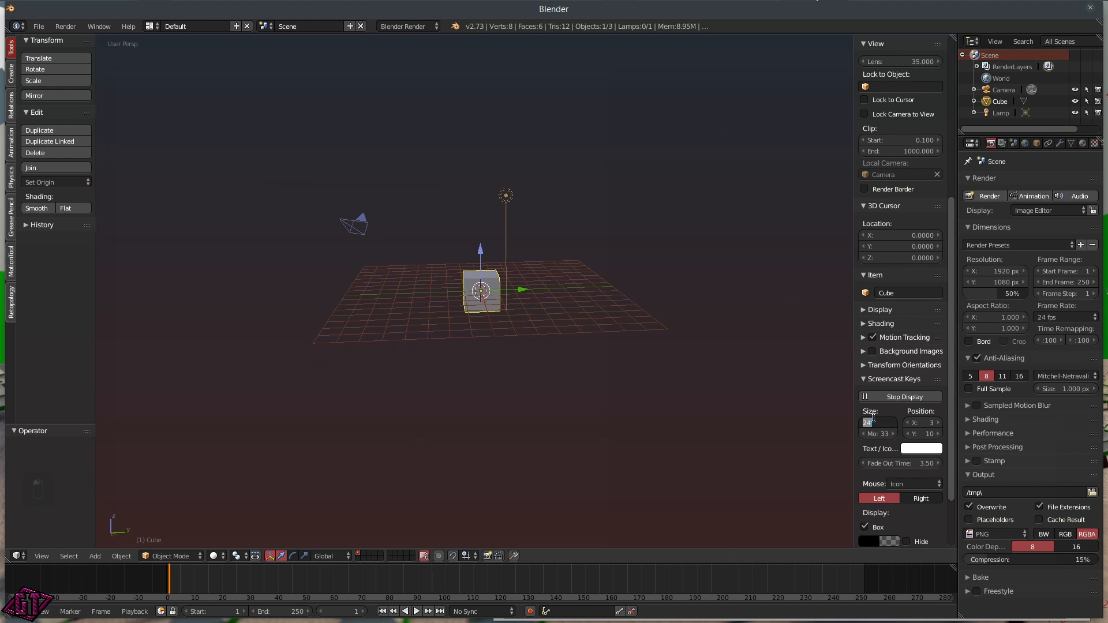
text(4)
text(52)
key(Return)
drag(912, 422, 928, 423)
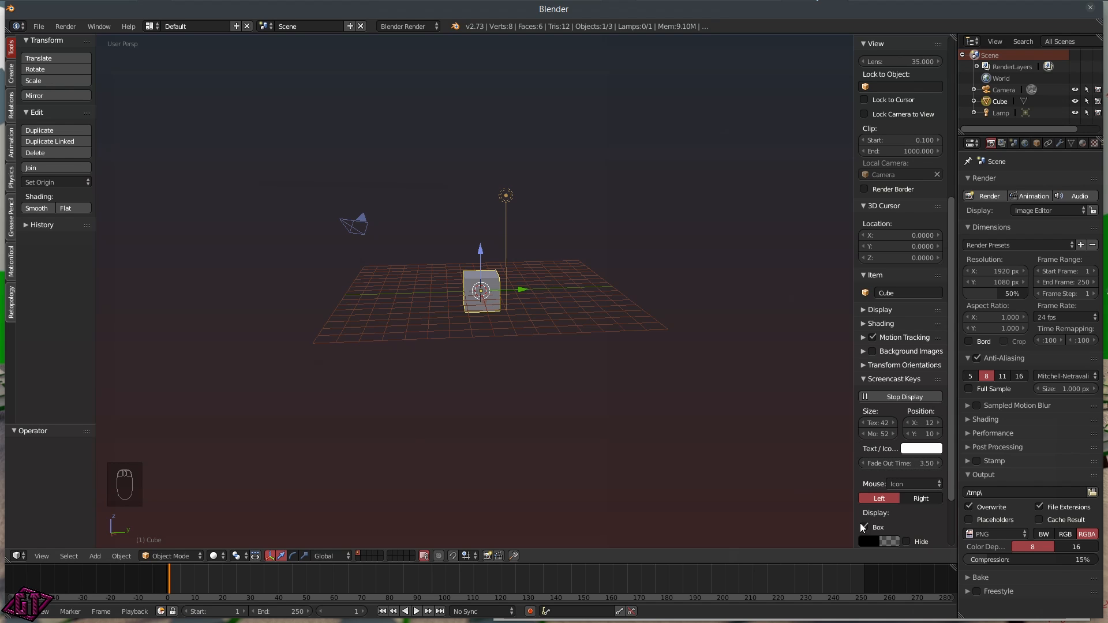
- Widen the viewport's properties sidebar, enlarge its contents and collapse the Screencast Keys section
scroll(883, 525, down, 4)
middle_drag(456, 354, 490, 317)
scroll(418, 331, up, 5)
middle_drag(418, 331, 816, 283)
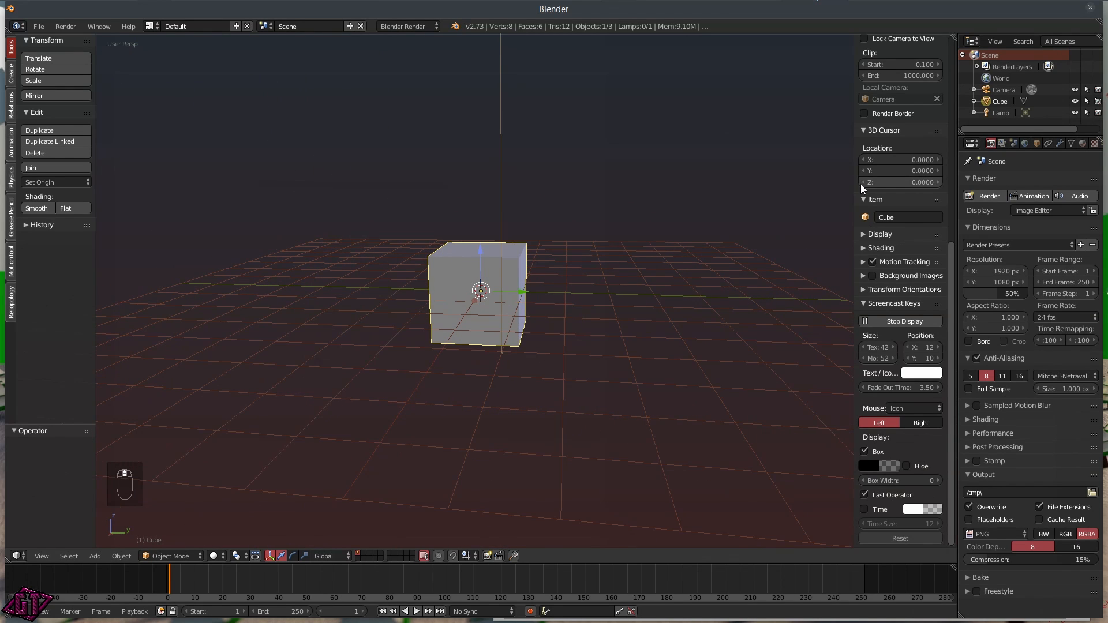
drag(857, 185, 762, 190)
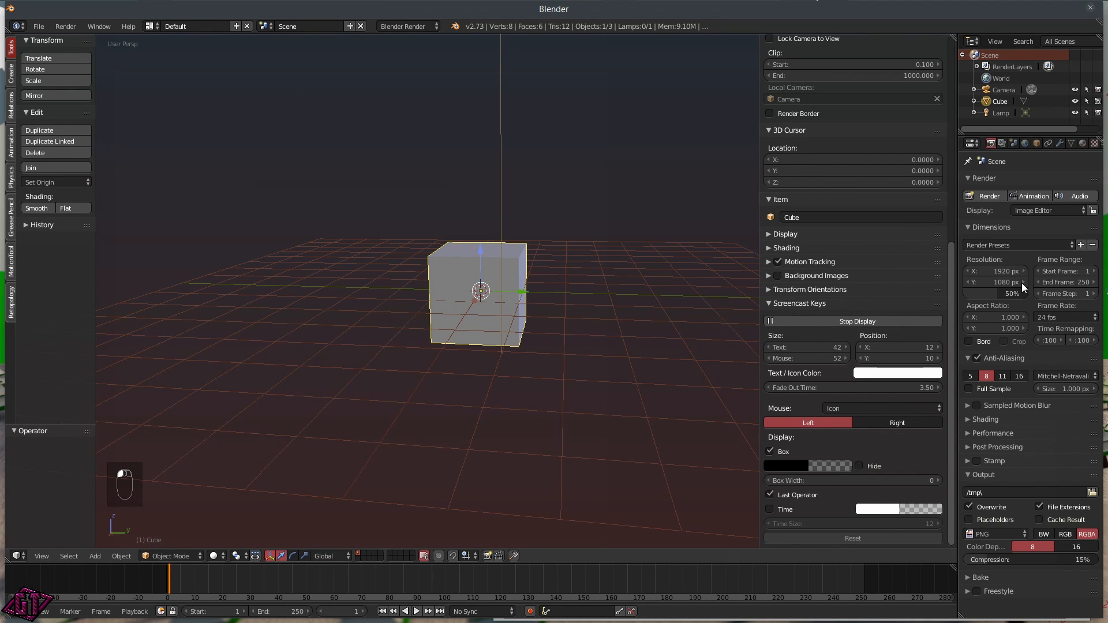
ctrl+middle_drag(878, 251, 875, 204)
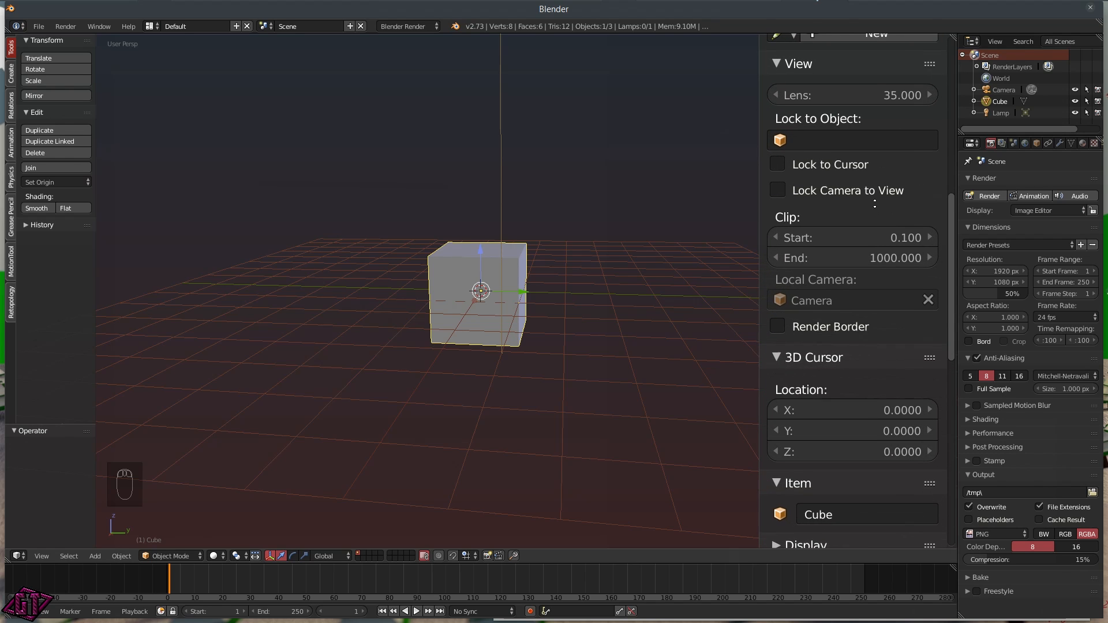
drag(954, 220, 976, 377)
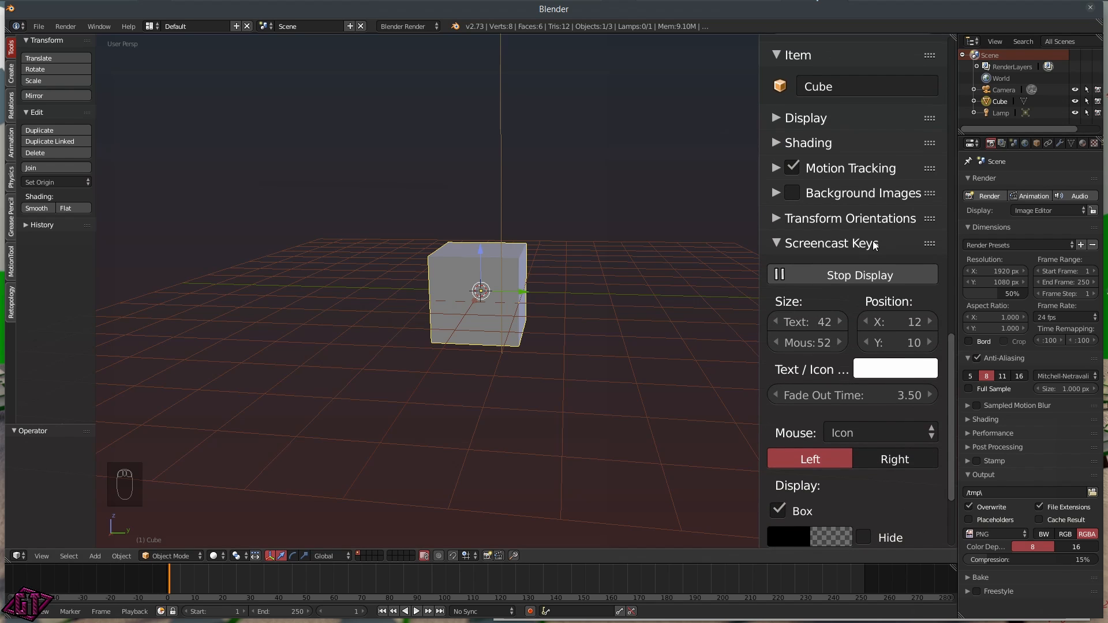
click(776, 243)
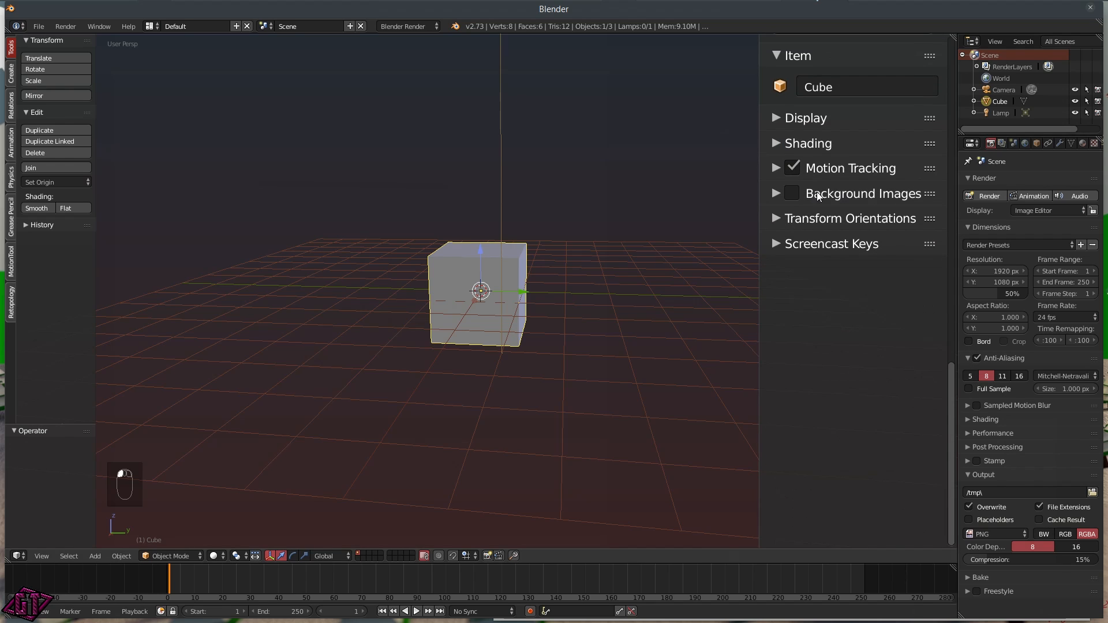
- Enable background images for the viewport and add an empty image slot
click(793, 194)
click(775, 193)
click(848, 225)
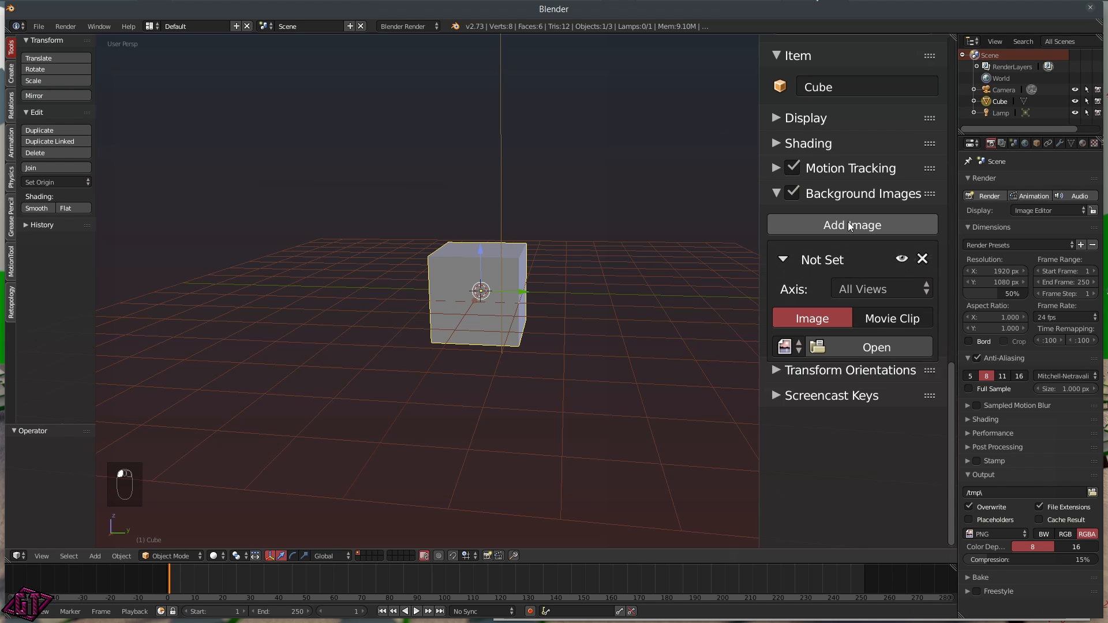
- Load girl-564464.jpg from the Textures folder of Desktop\Tutorials\Pic Warp Tutorial as the background image, browsing with thumbnails
click(868, 345)
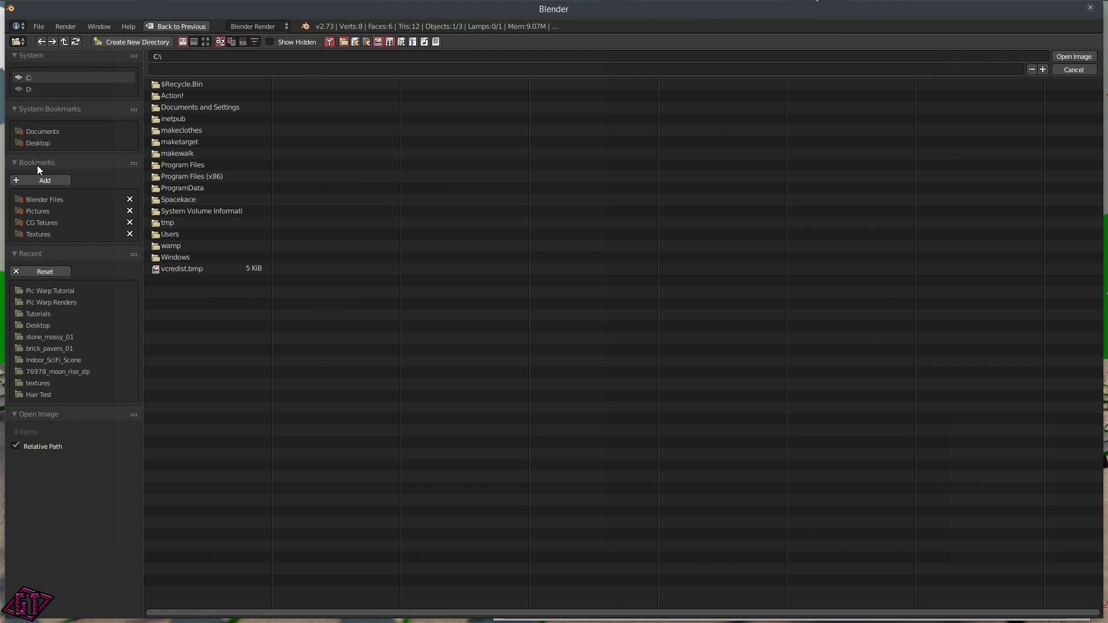
click(39, 142)
click(173, 280)
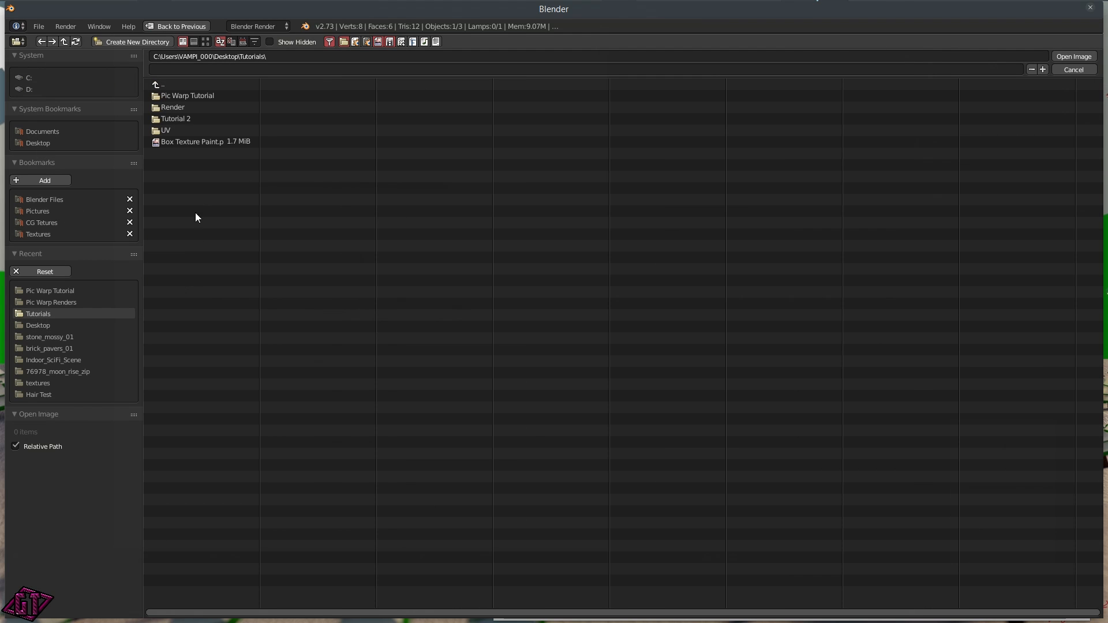
click(197, 95)
click(170, 107)
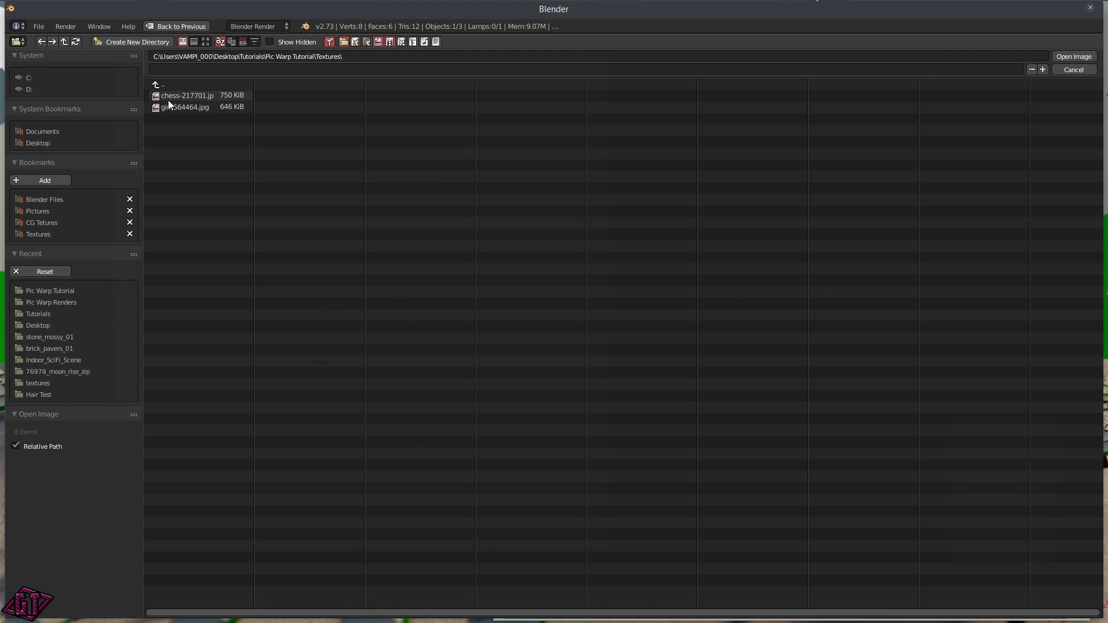
click(205, 42)
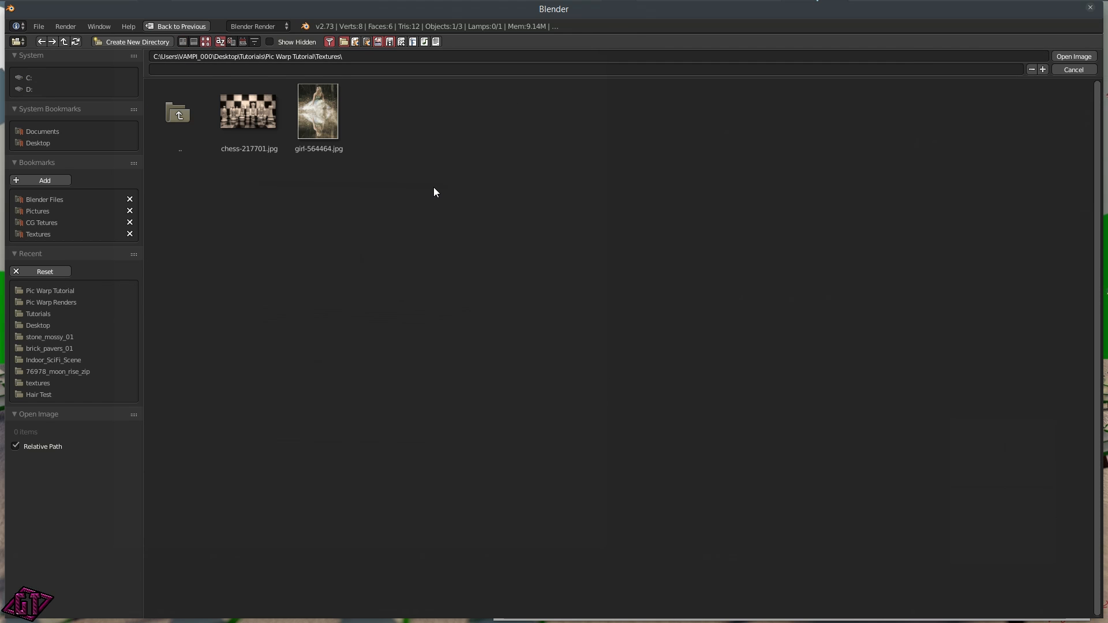
click(331, 112)
click(1065, 57)
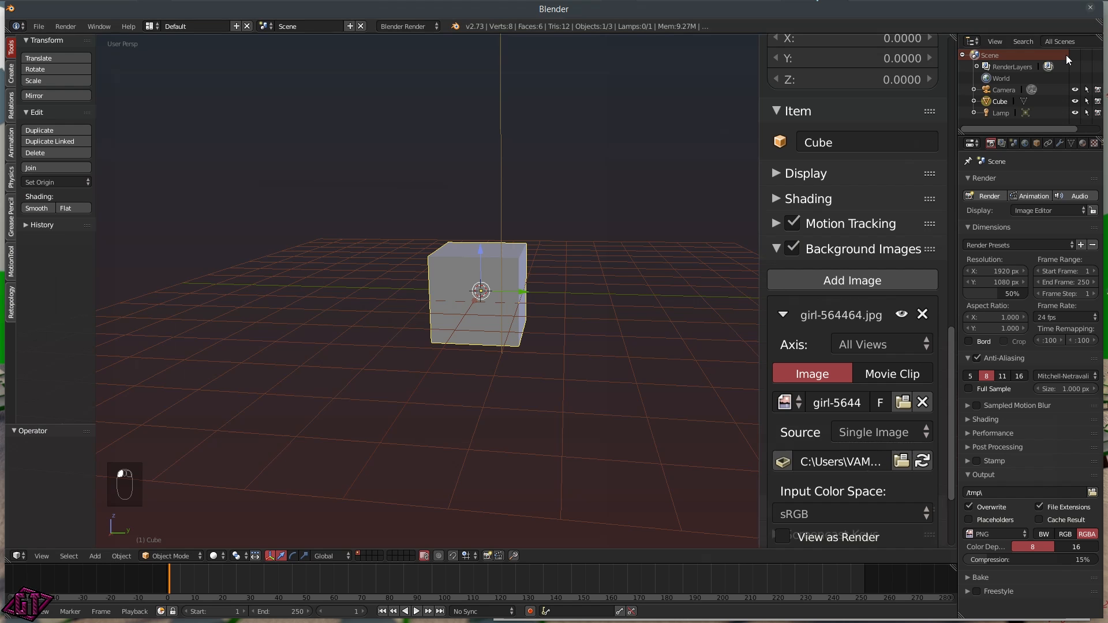
click(885, 347)
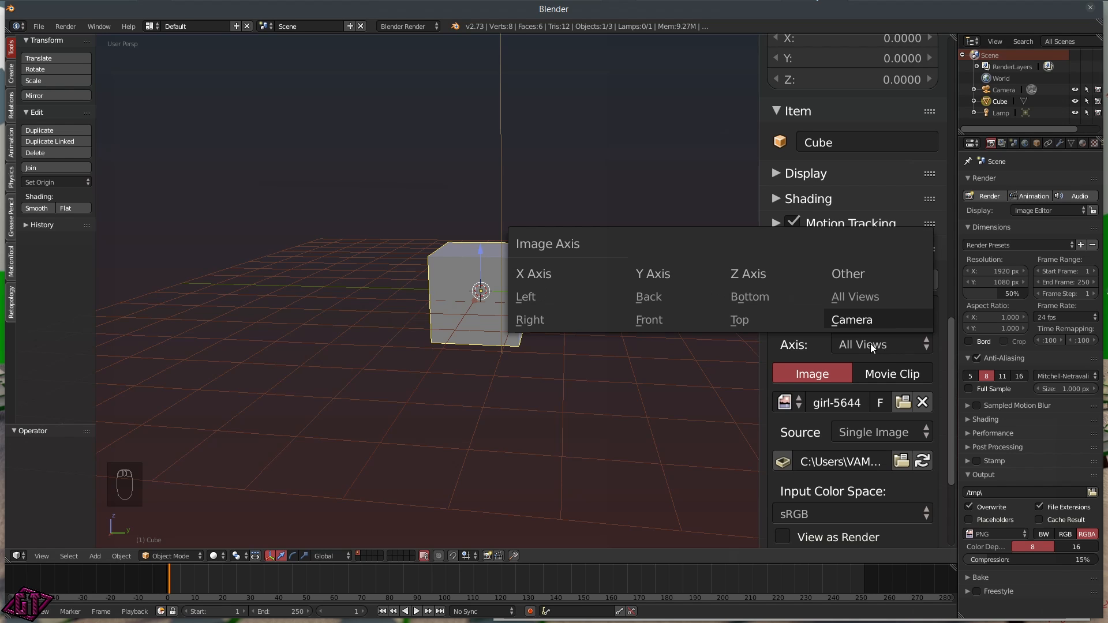
click(830, 346)
click(832, 347)
click(822, 346)
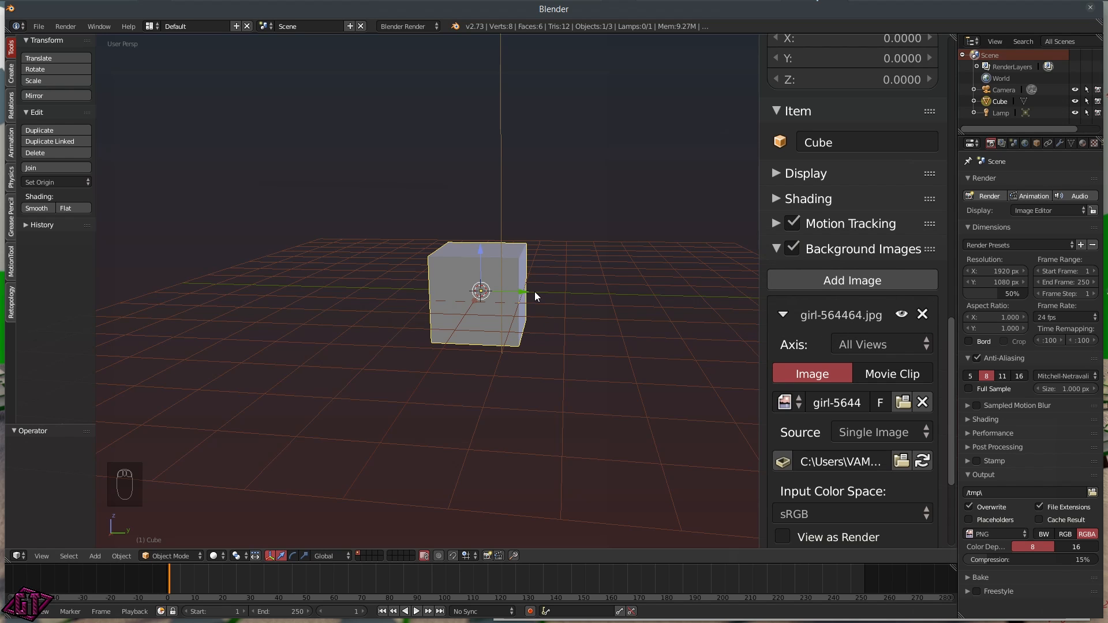
scroll(535, 293, down, 3)
key(q)
key(2)
key(KP_0)
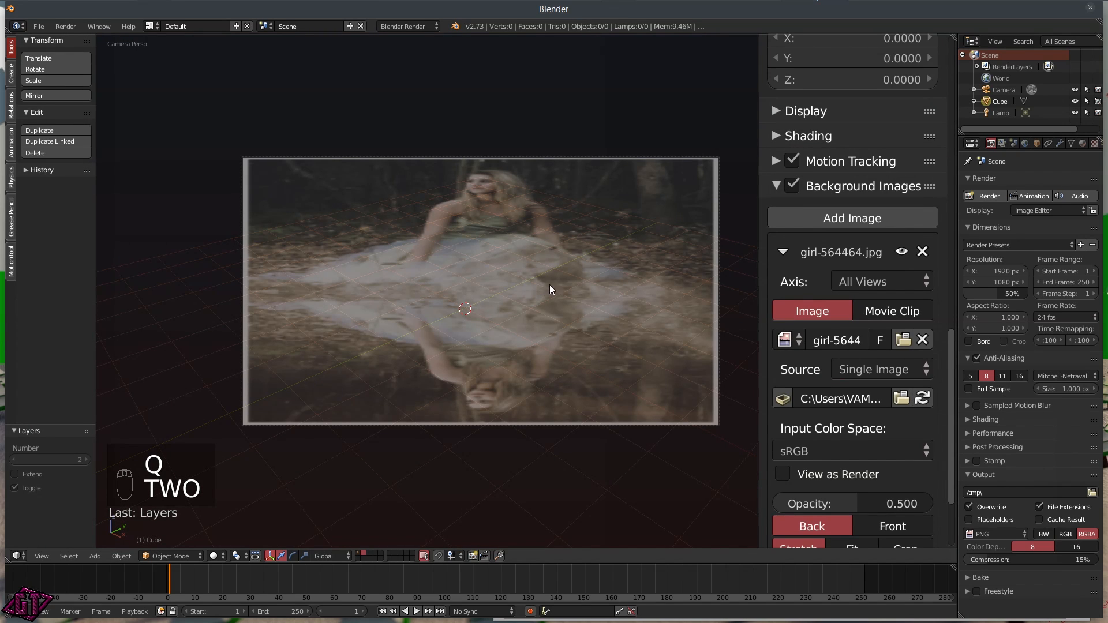
key(KP_0)
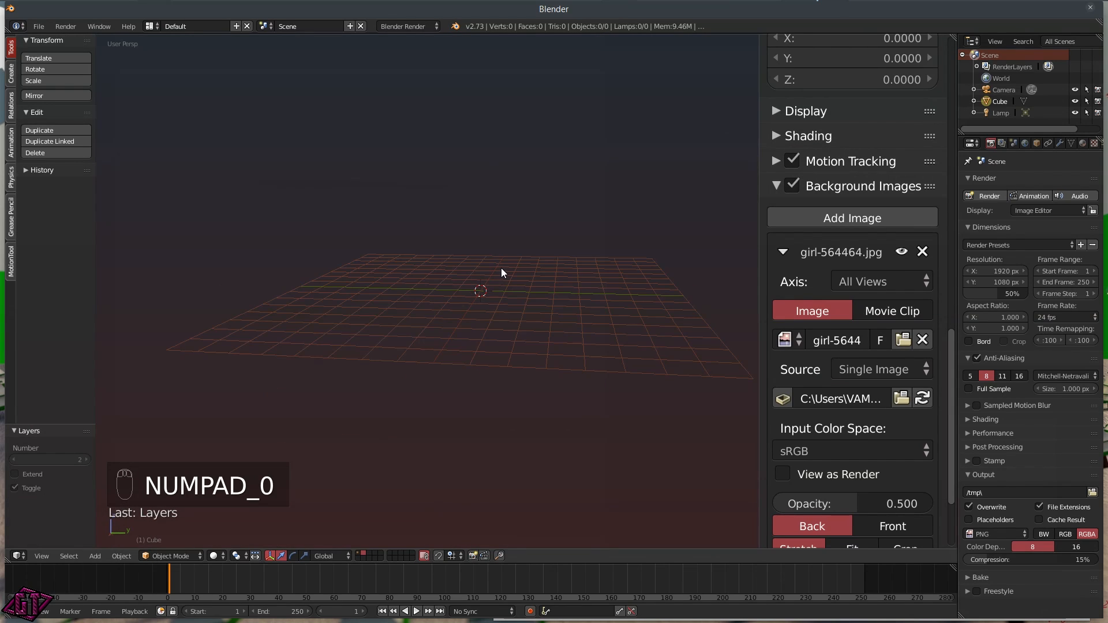
click(358, 552)
- Set the viewport to the front orthographic view to display the background image behind the cube
scroll(452, 262, up, 3)
middle_drag(624, 344, 518, 313)
key(q)
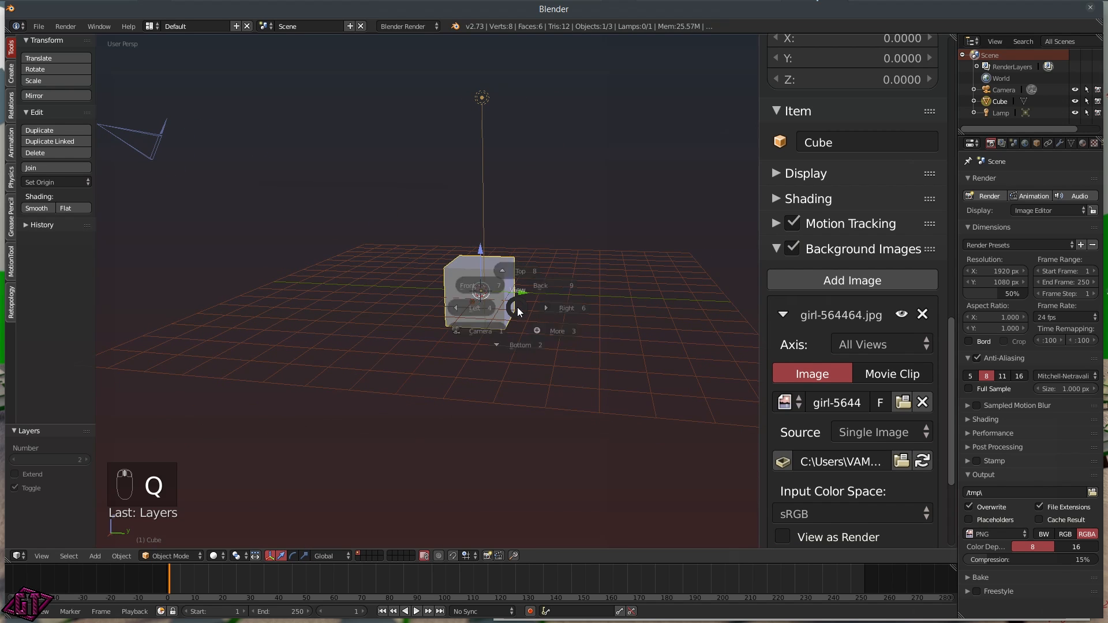
click(460, 267)
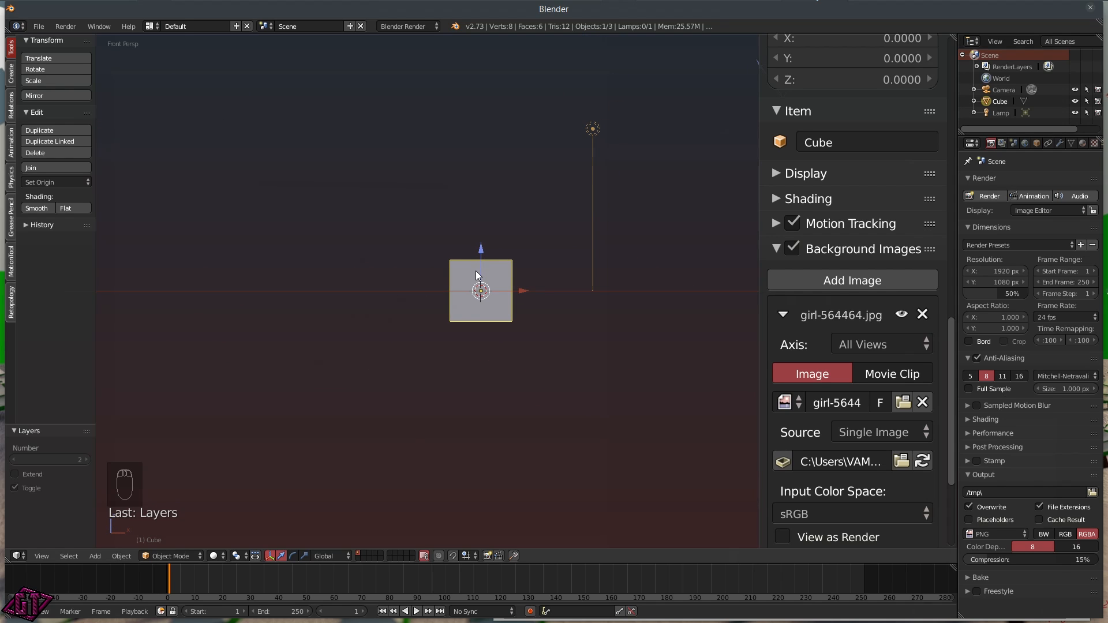
key(q)
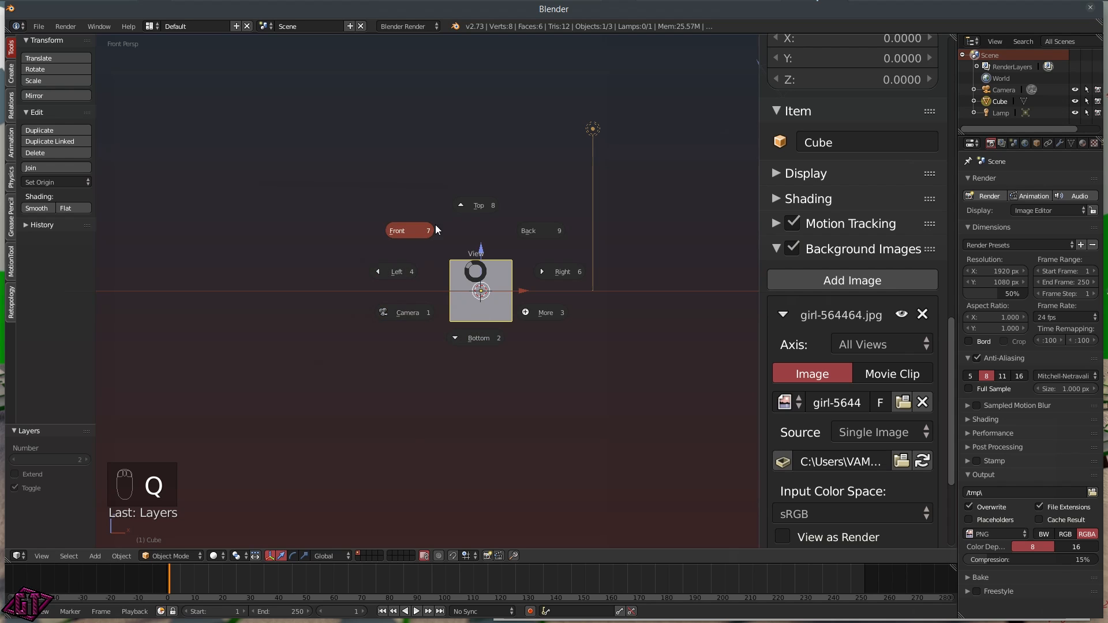
click(539, 310)
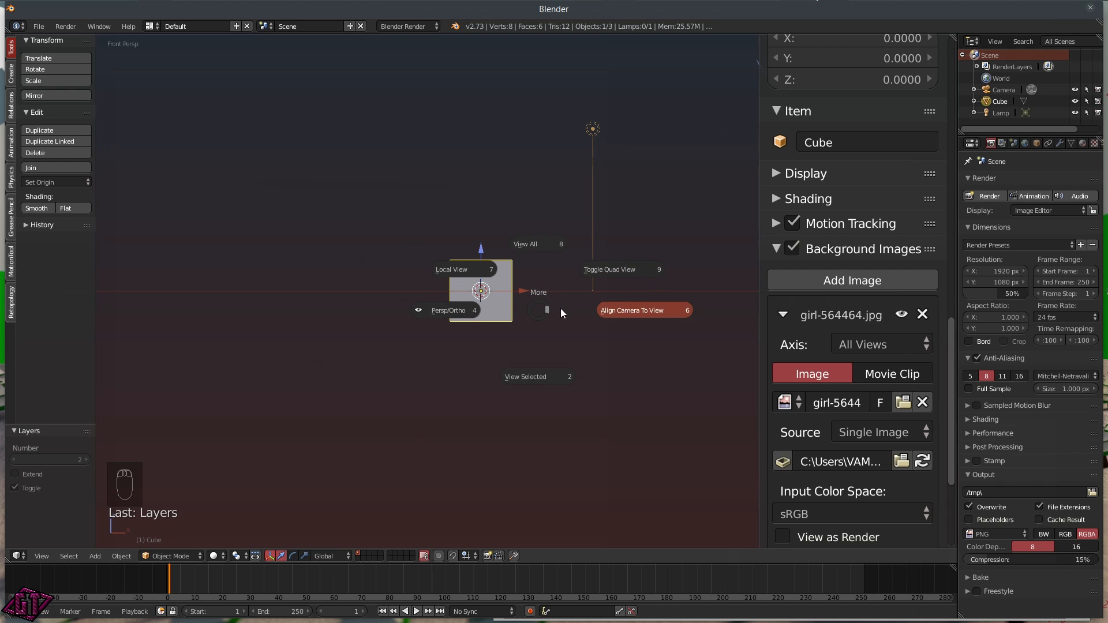
click(424, 314)
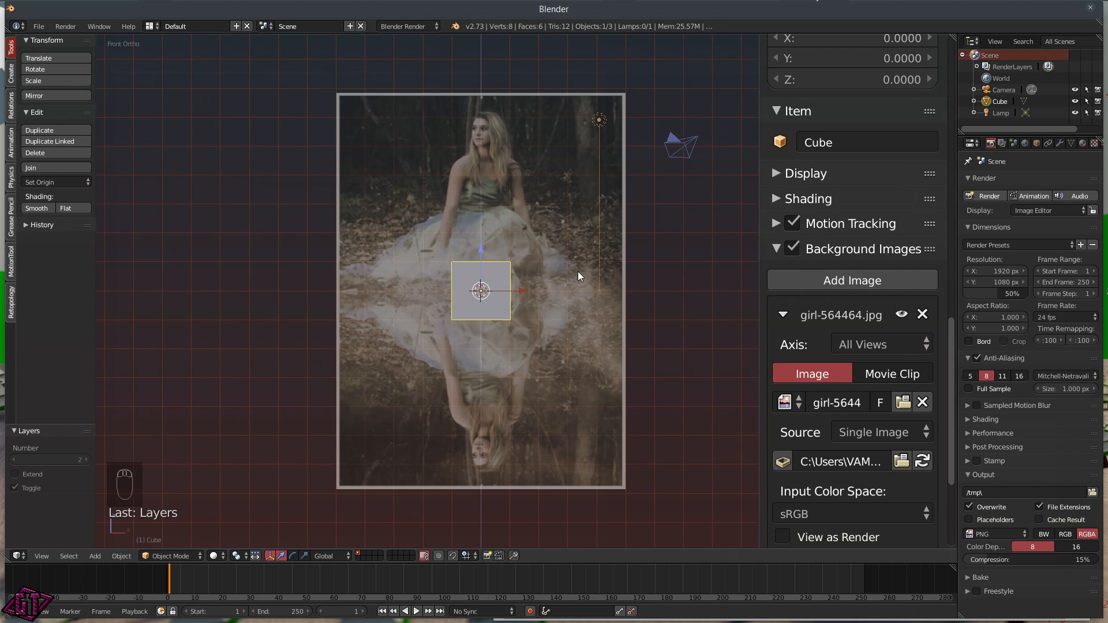
- Enter Edit Mode on the cube and scale its mesh about 4.97 along X to match the background image's width
scroll(512, 298, up, 2)
scroll(512, 299, down, 2)
scroll(483, 295, up, 1)
scroll(481, 209, down, 1)
key(Tab)
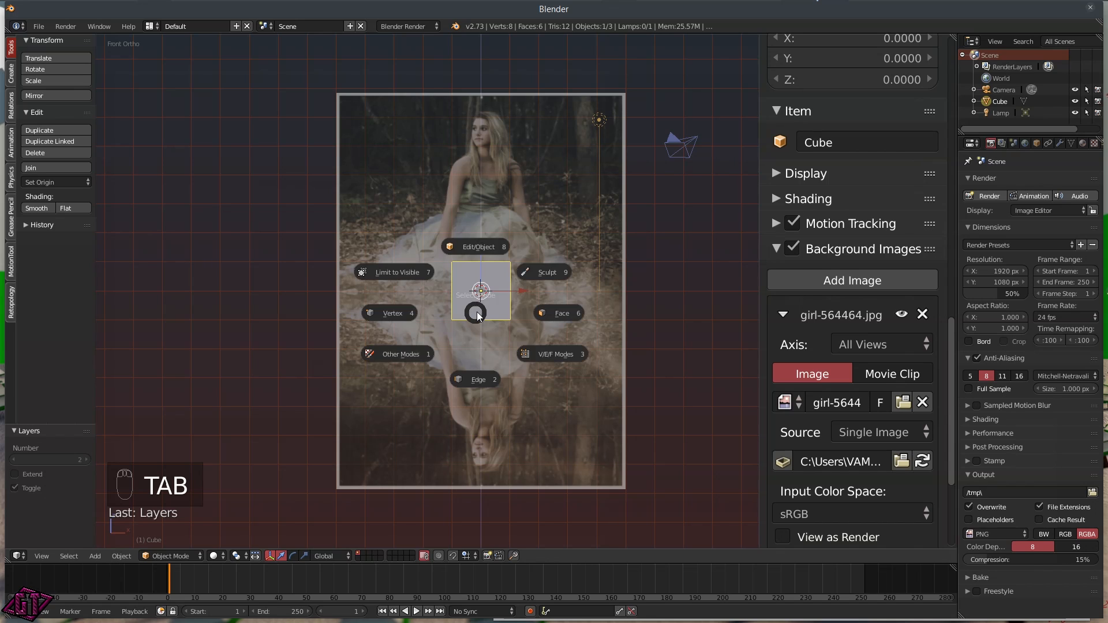
click(464, 247)
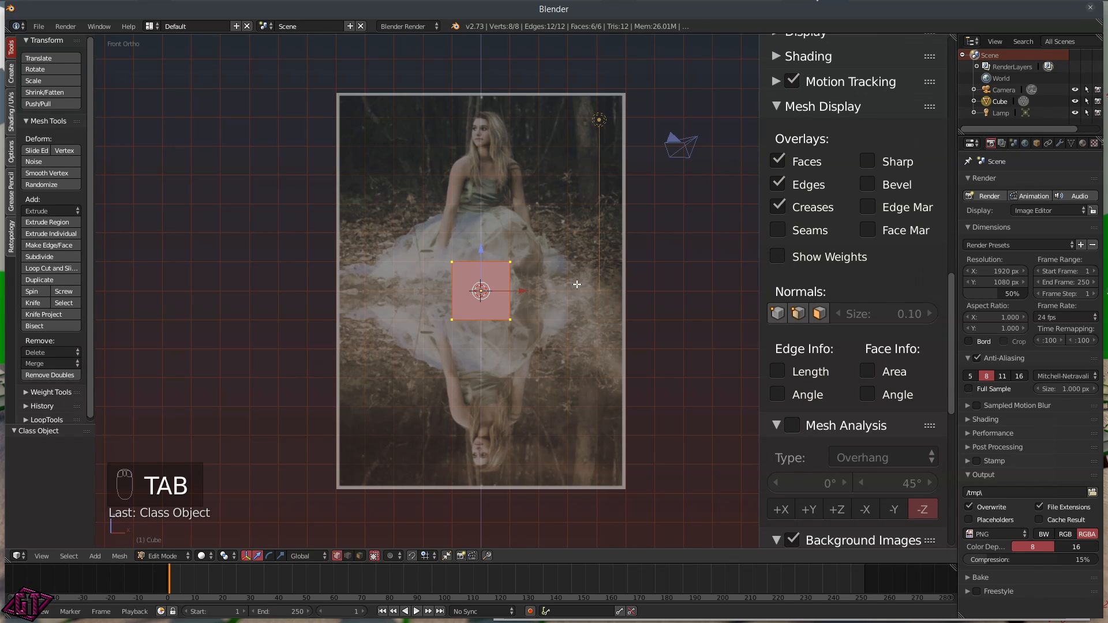
key(s)
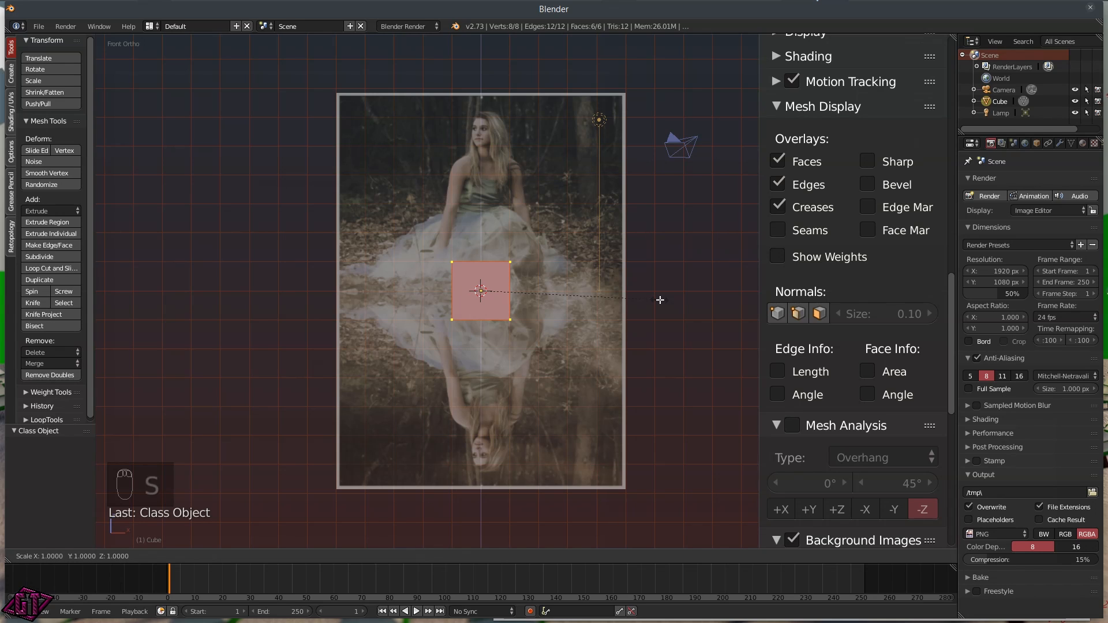
key(x)
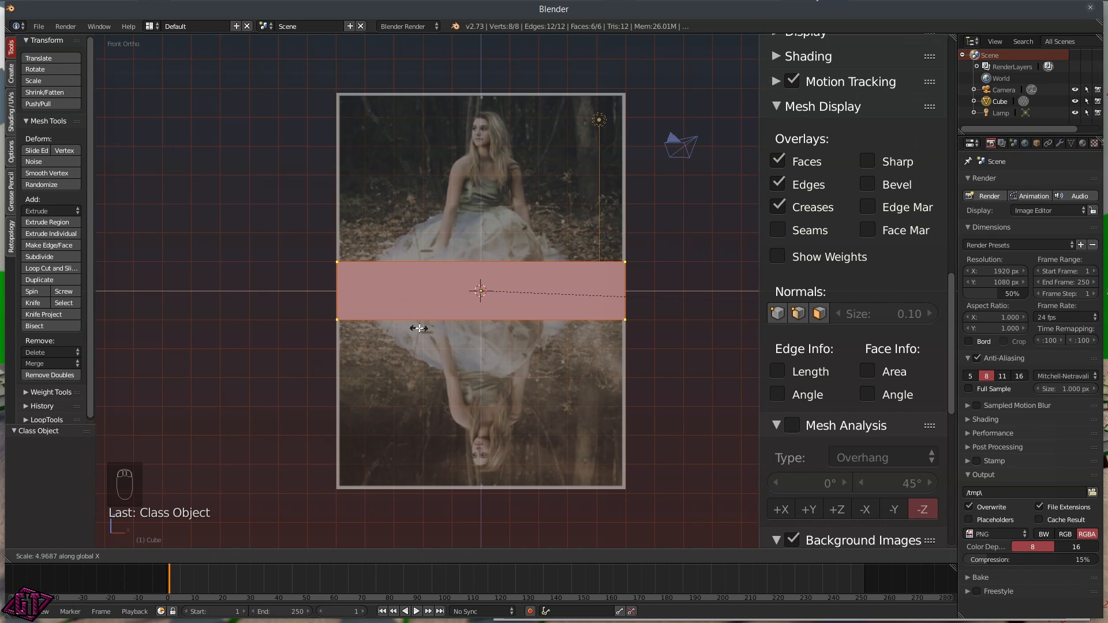
click(420, 329)
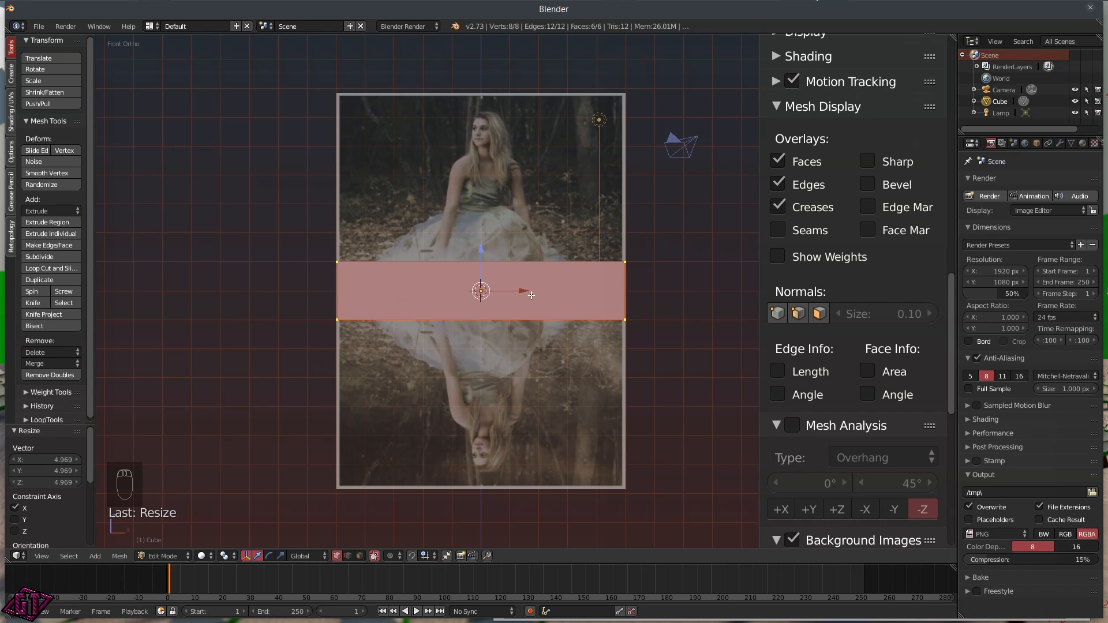
- Scale the mesh about 6.82 along Z to match the background image's height
key(s)
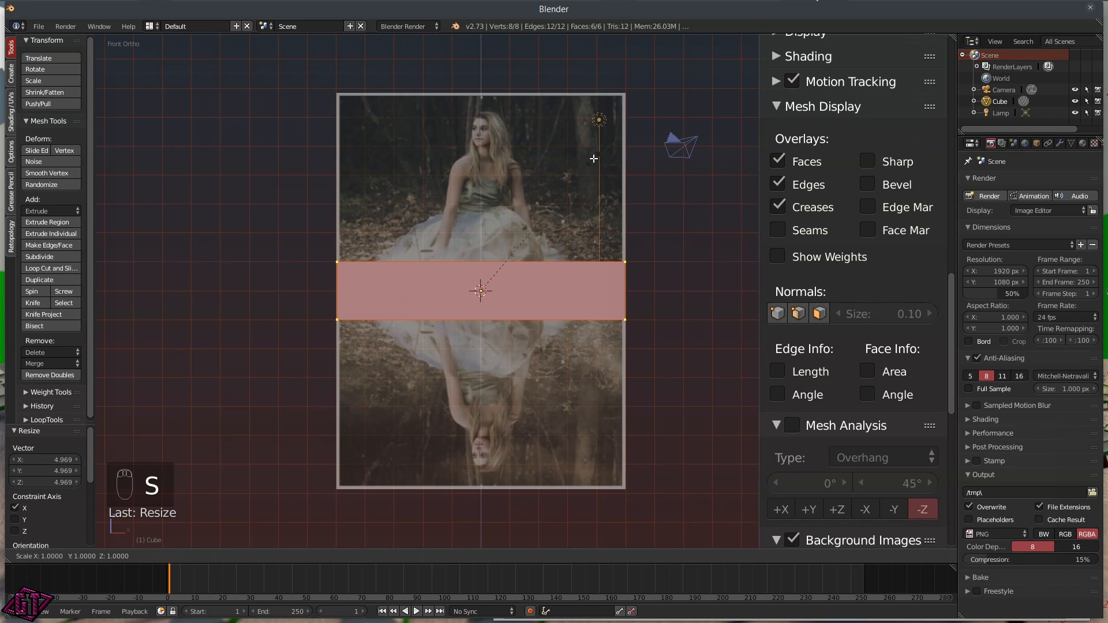
key(z)
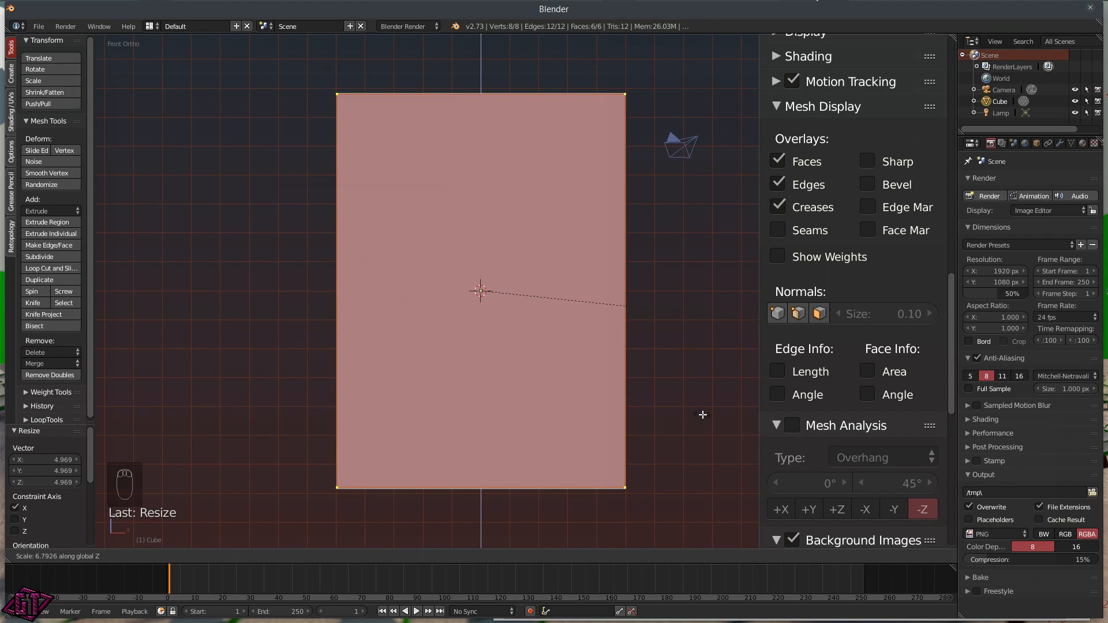
click(707, 415)
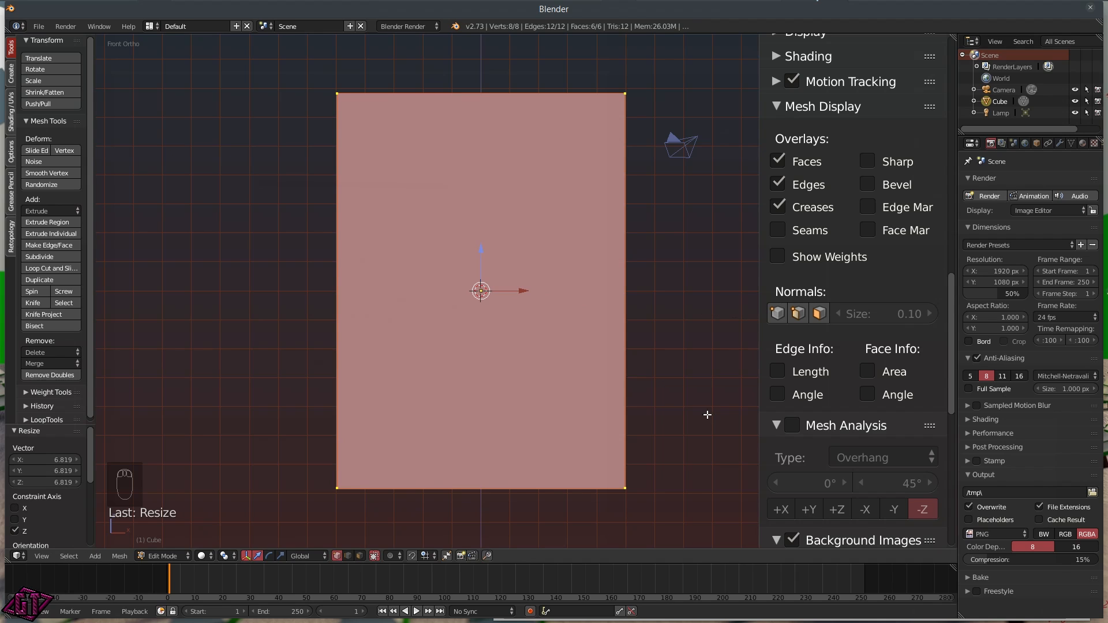
- Display the mesh in wireframe and select the four corner vertices of its front face
key(z)
key(8)
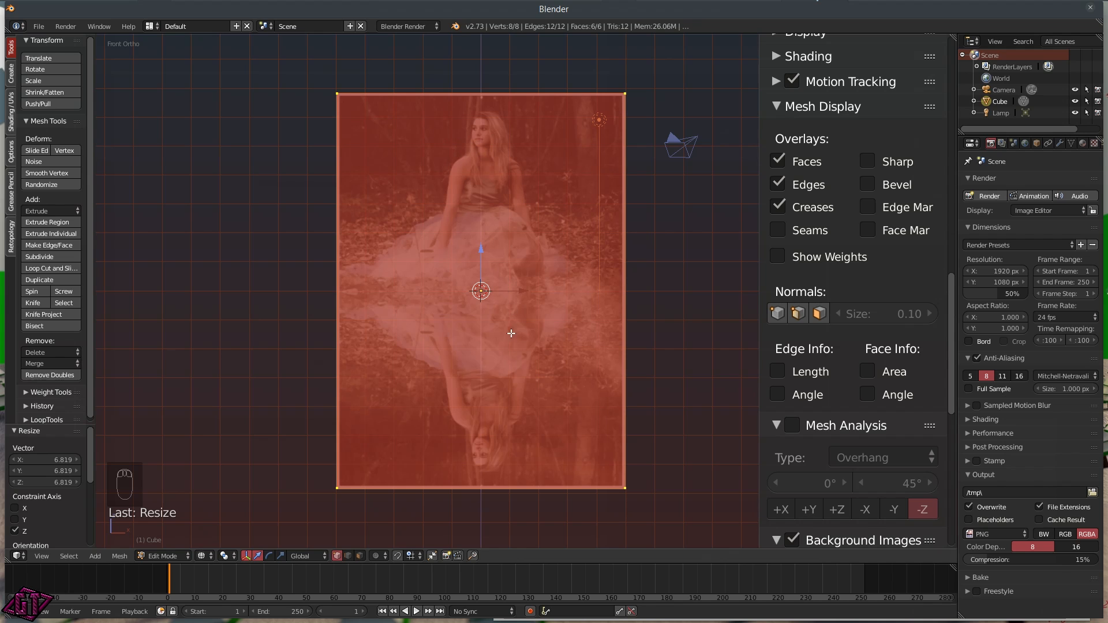
middle_drag(282, 161, 341, 173)
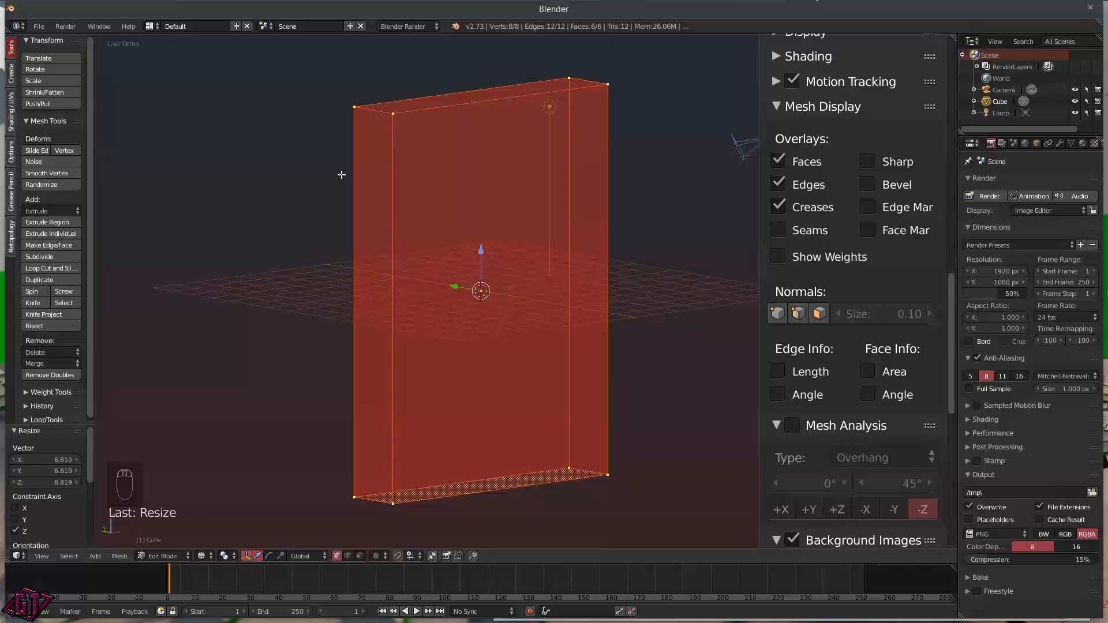
right_click(406, 111)
shift+right_click(616, 84)
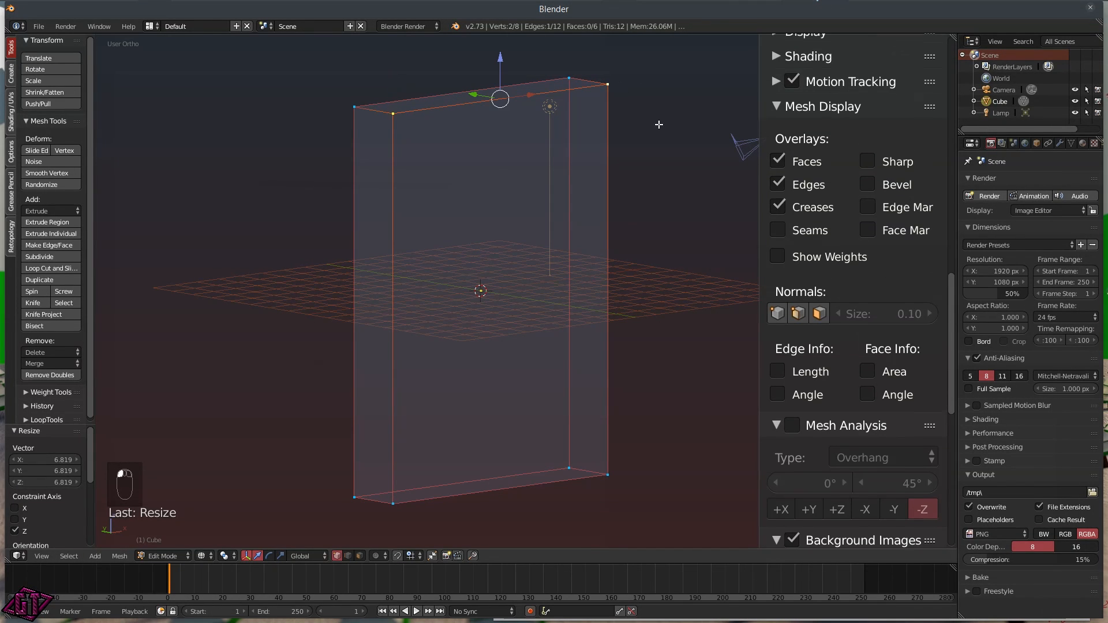
shift+right_click(607, 484)
shift+right_click(408, 493)
middle_drag(674, 295, 565, 282)
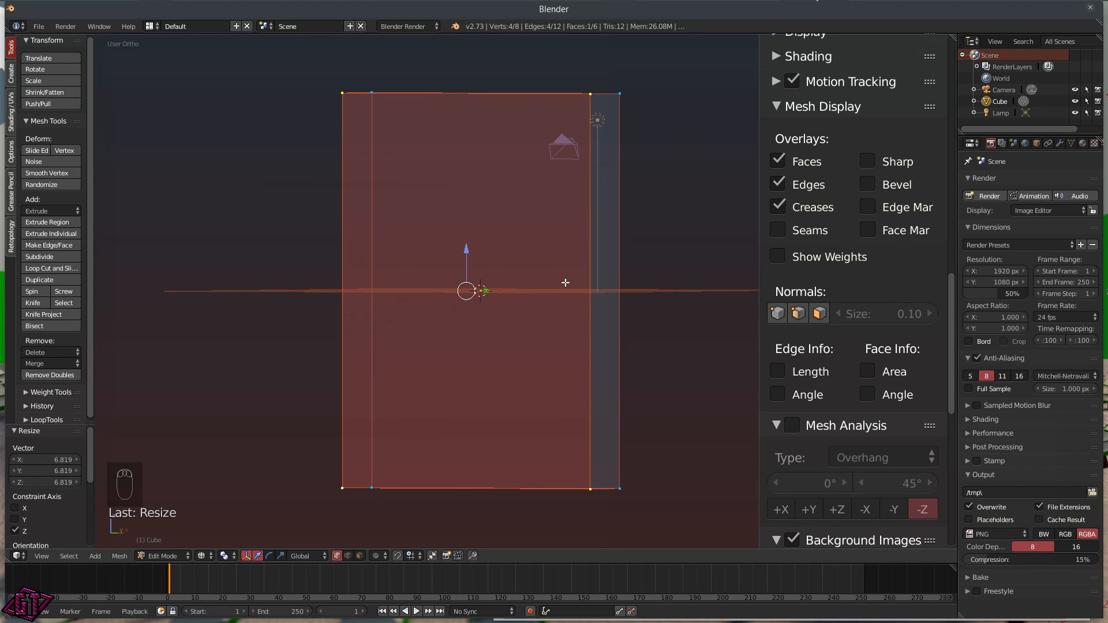
- Inset the selected front face by about 0.081 in the front view to form a thin frame border
key(q)
click(516, 247)
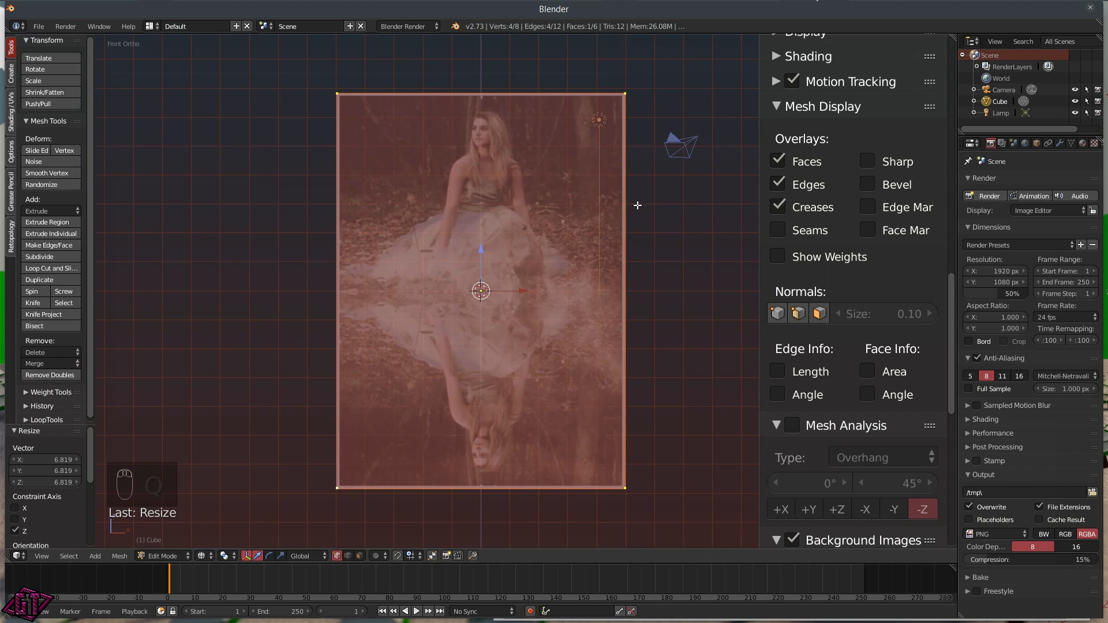
key(i)
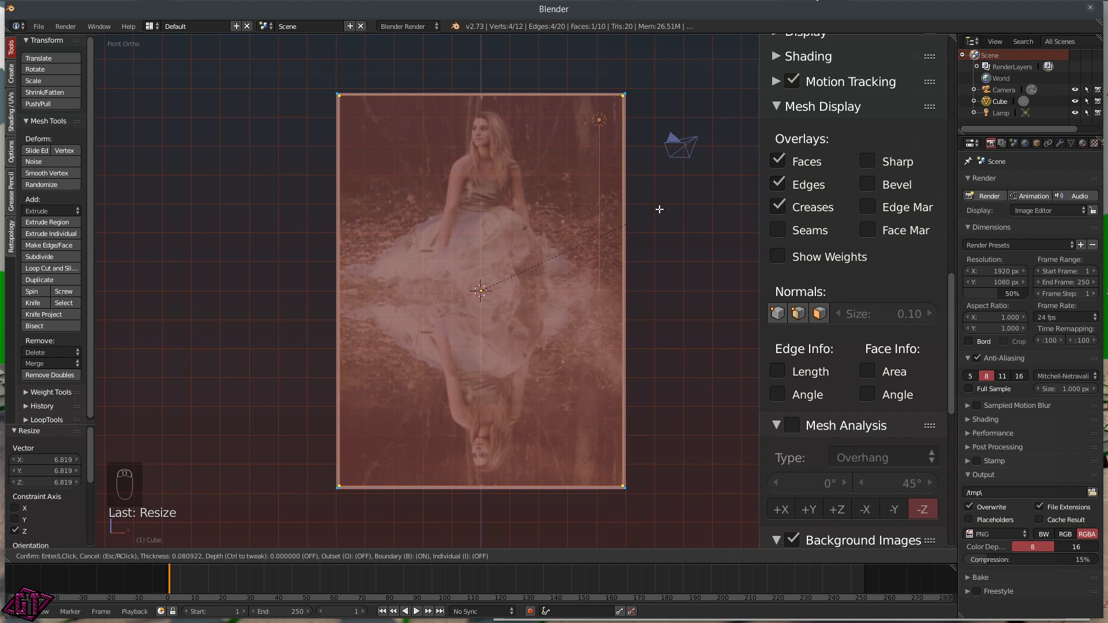
click(659, 210)
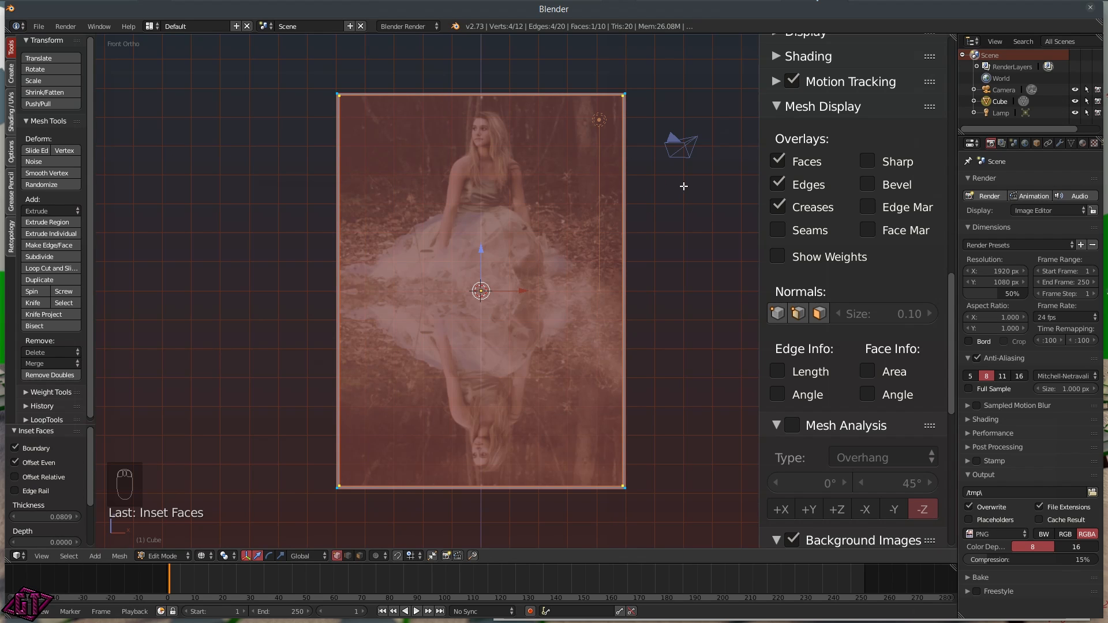
- Extrude the inset face about 0.538 inward along Y in the right view to recess the picture area
middle_drag(694, 188, 539, 172)
key(q)
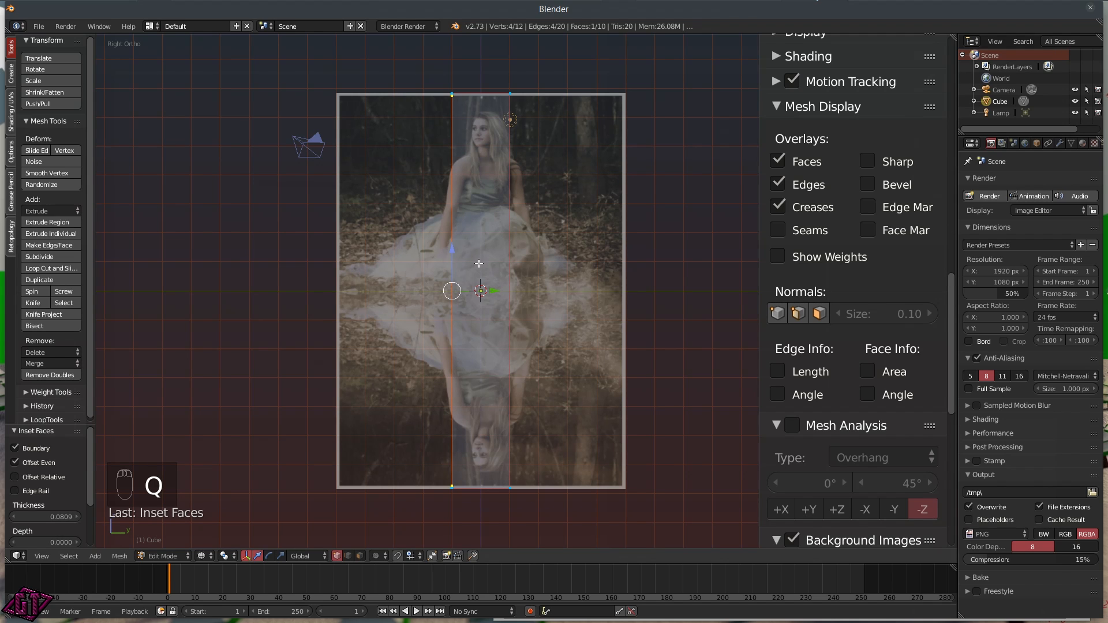
key(e)
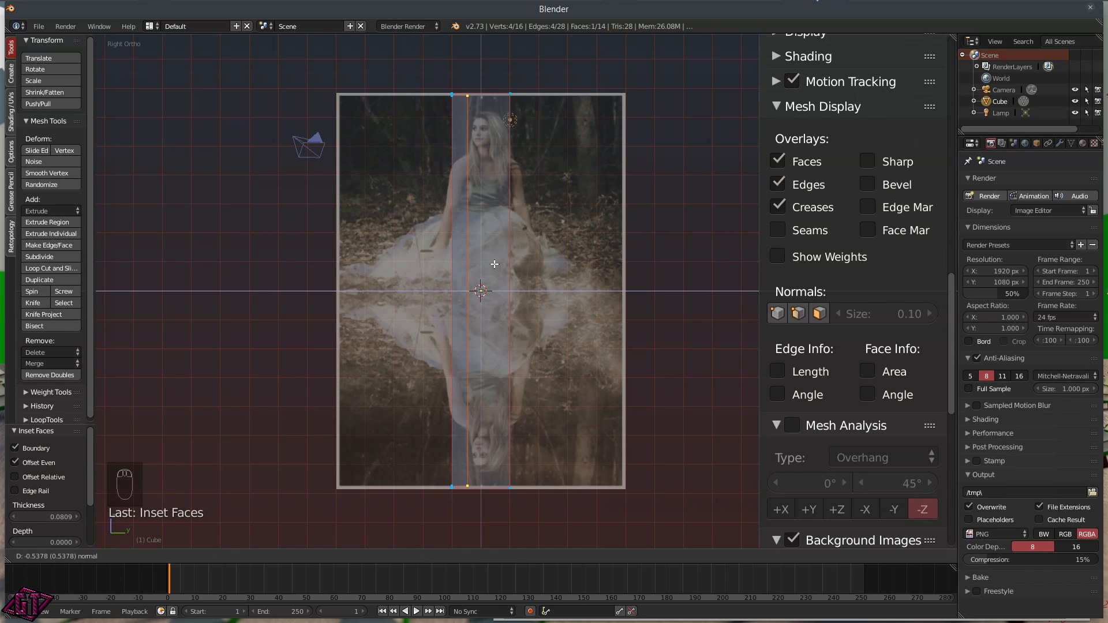
click(494, 265)
- Return the viewport to solid shading and inspect the recessed frame at an angle
middle_drag(376, 217, 490, 218)
key(z)
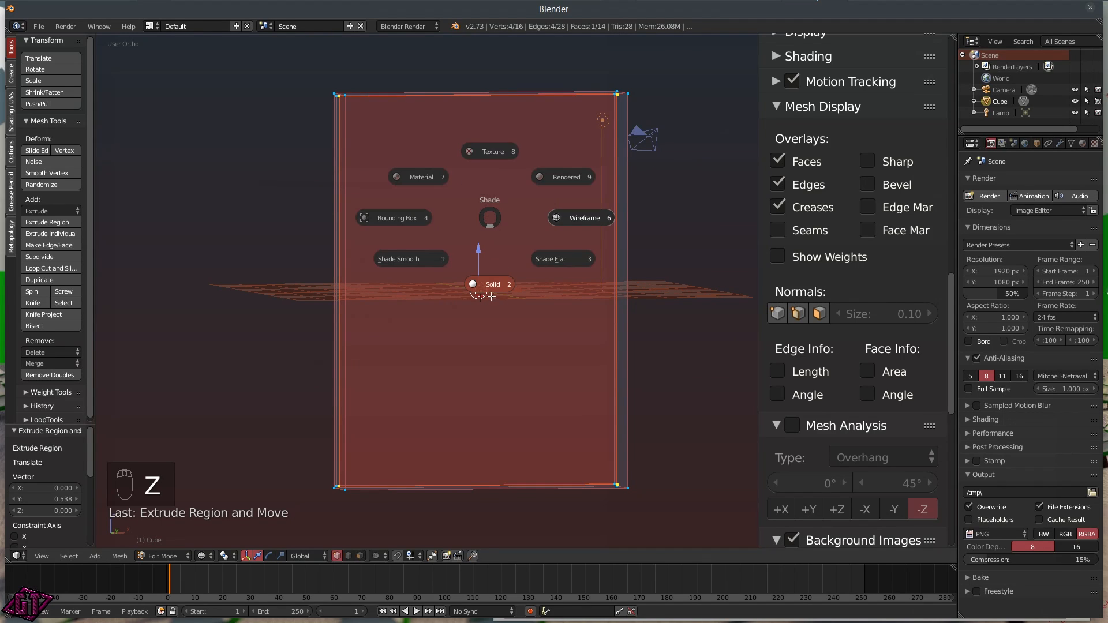
click(494, 298)
middle_drag(536, 303, 494, 313)
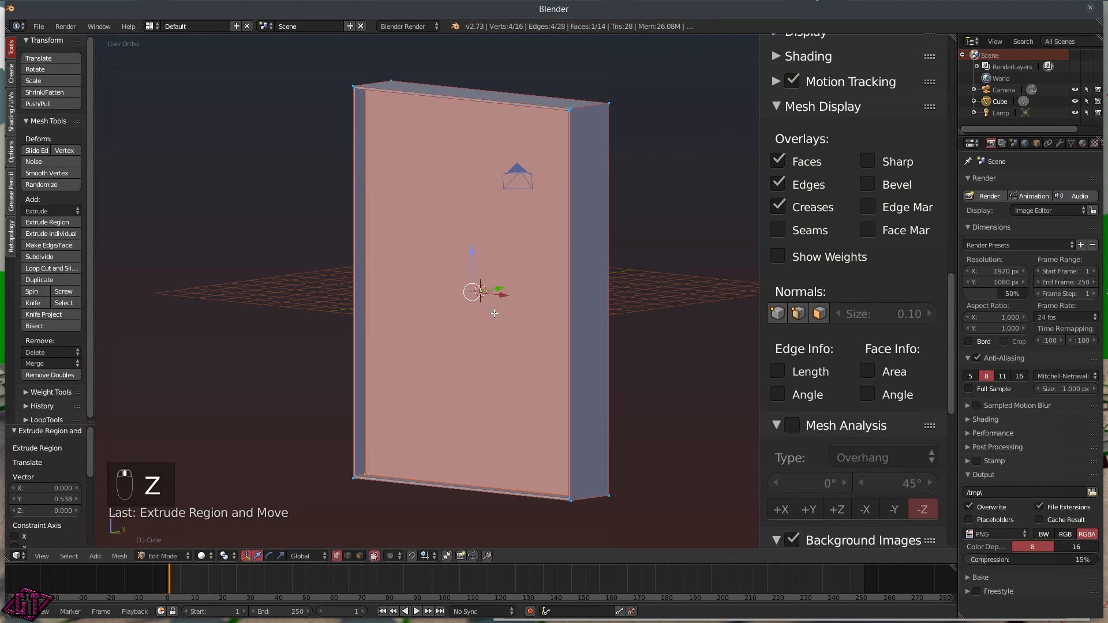
- Deselect all of the mesh and return to Object Mode
key(a)
click(494, 178)
scroll(426, 270, down, 4)
middle_drag(420, 294, 463, 285)
scroll(582, 262, up, 6)
scroll(532, 215, down, 5)
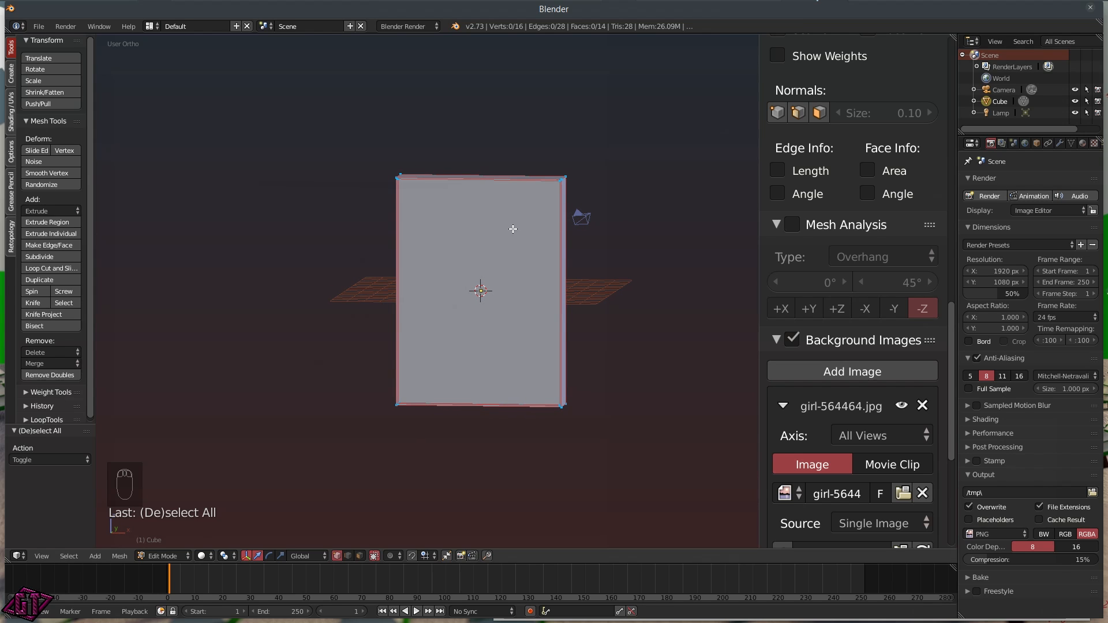
key(Tab)
click(488, 223)
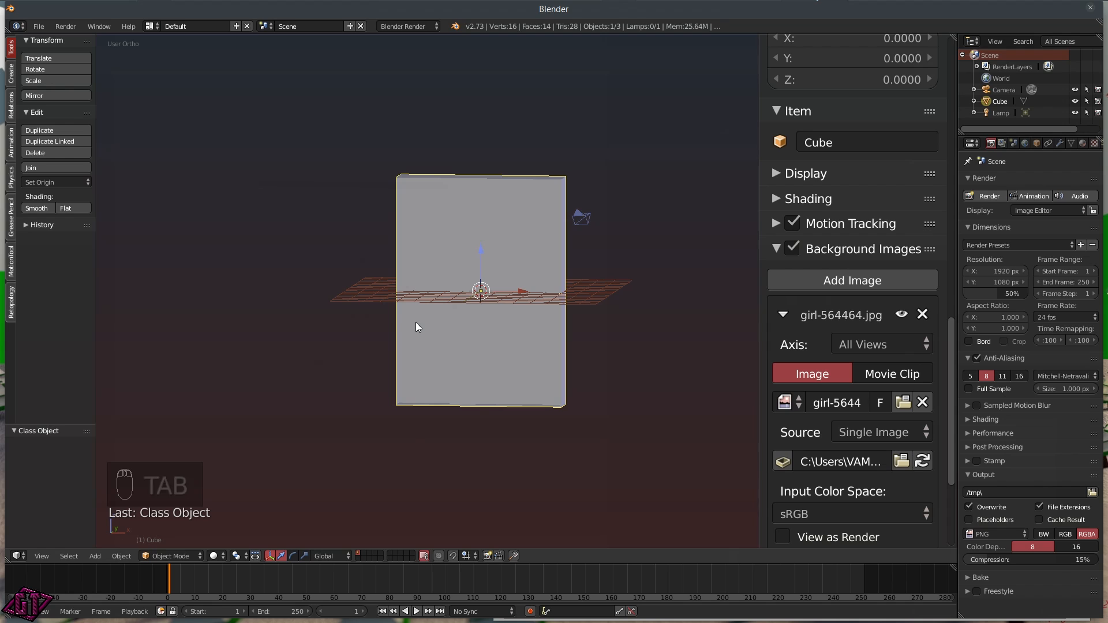
- Set the viewport to the front view and align the camera to it
key(q)
click(352, 319)
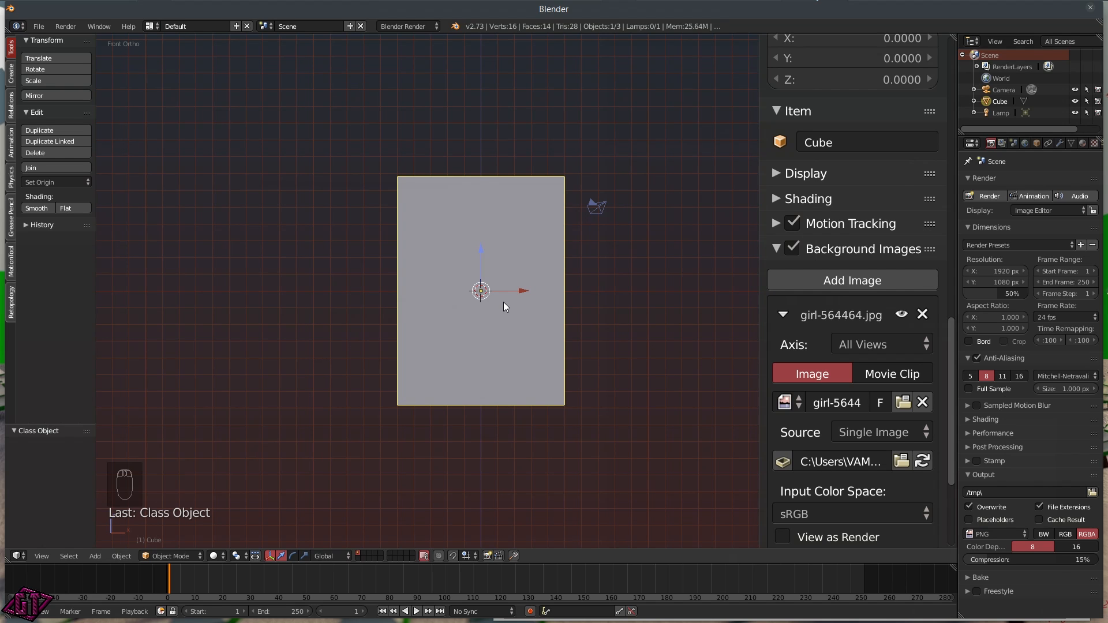
key(ctrl+alt+KP_0)
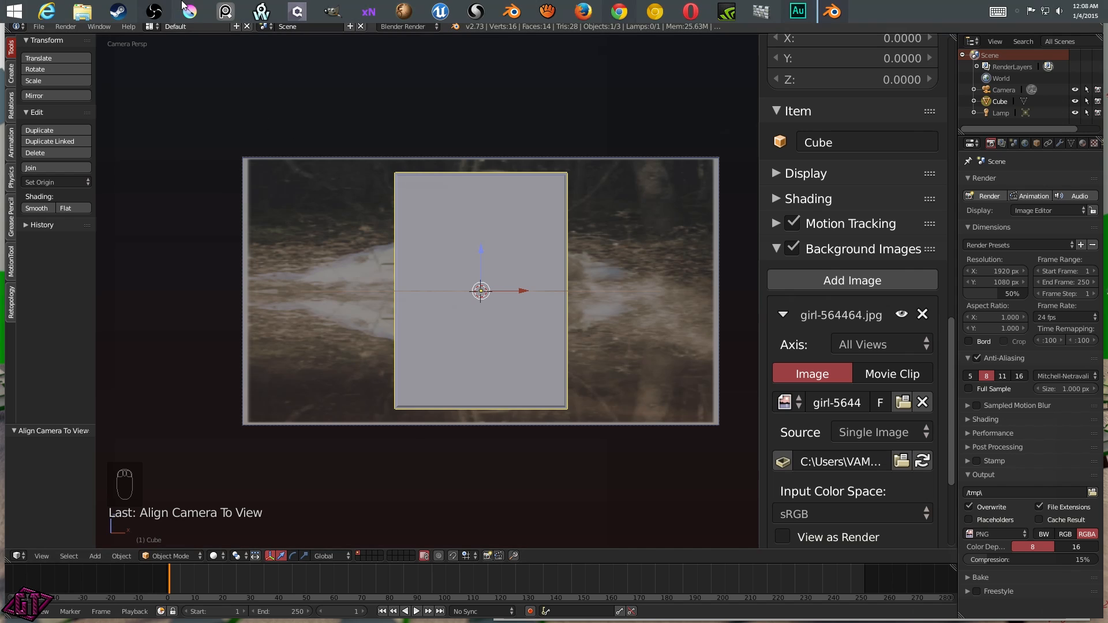
- Switch to File Explorer and check the girl image's pixel dimensions in Desktop\Tutorials\Pic Warp Tutorial\Textures
click(82, 12)
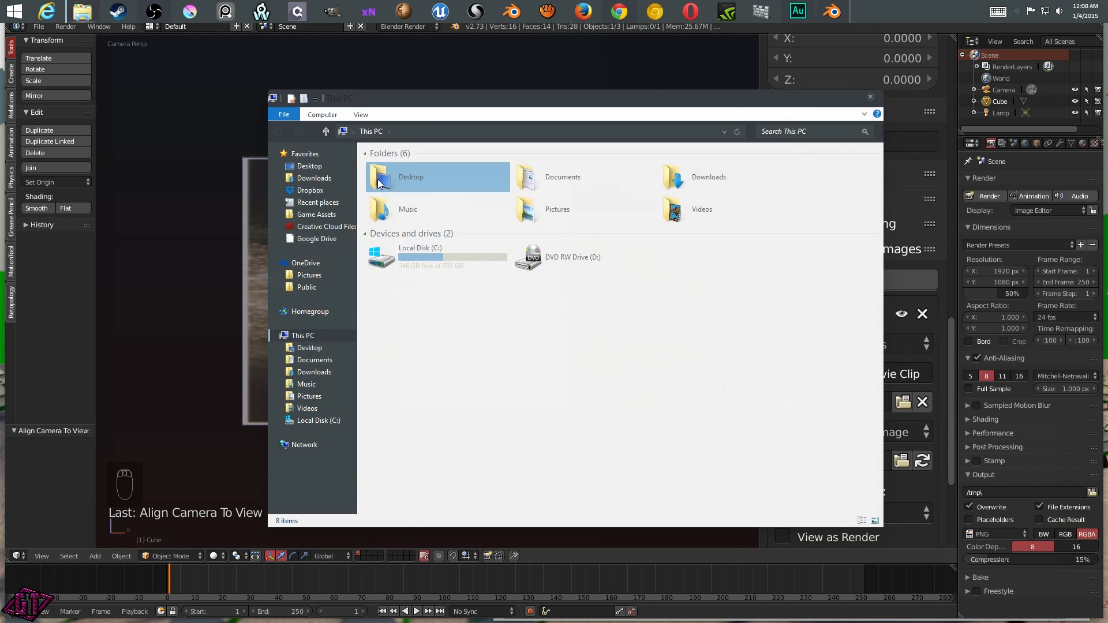
double_click(378, 181)
click(404, 354)
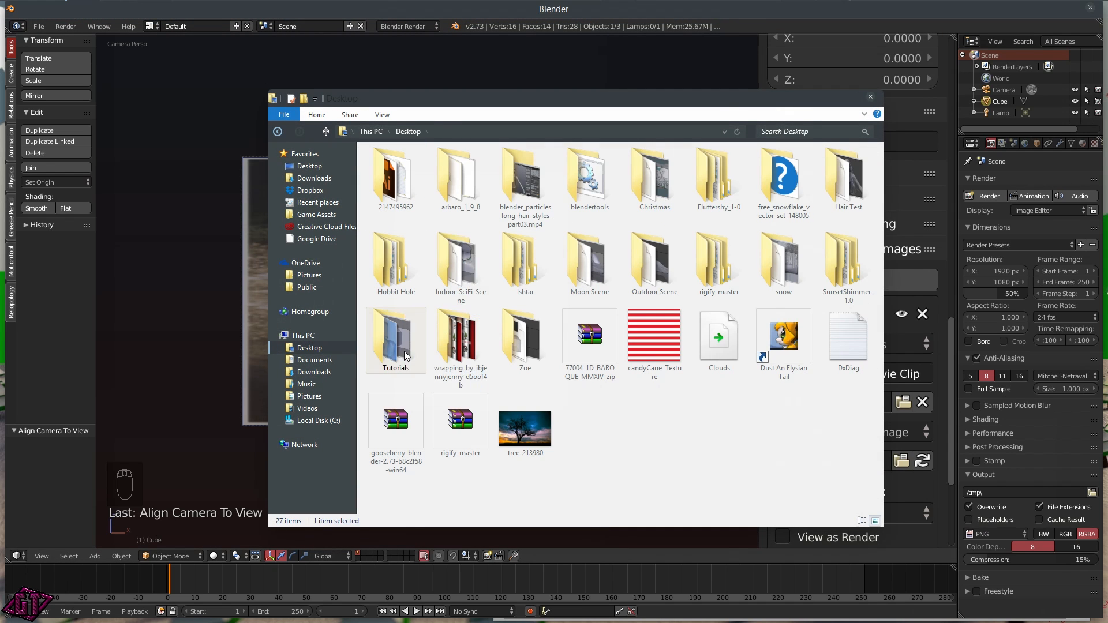
double_click(406, 356)
double_click(399, 168)
click(398, 180)
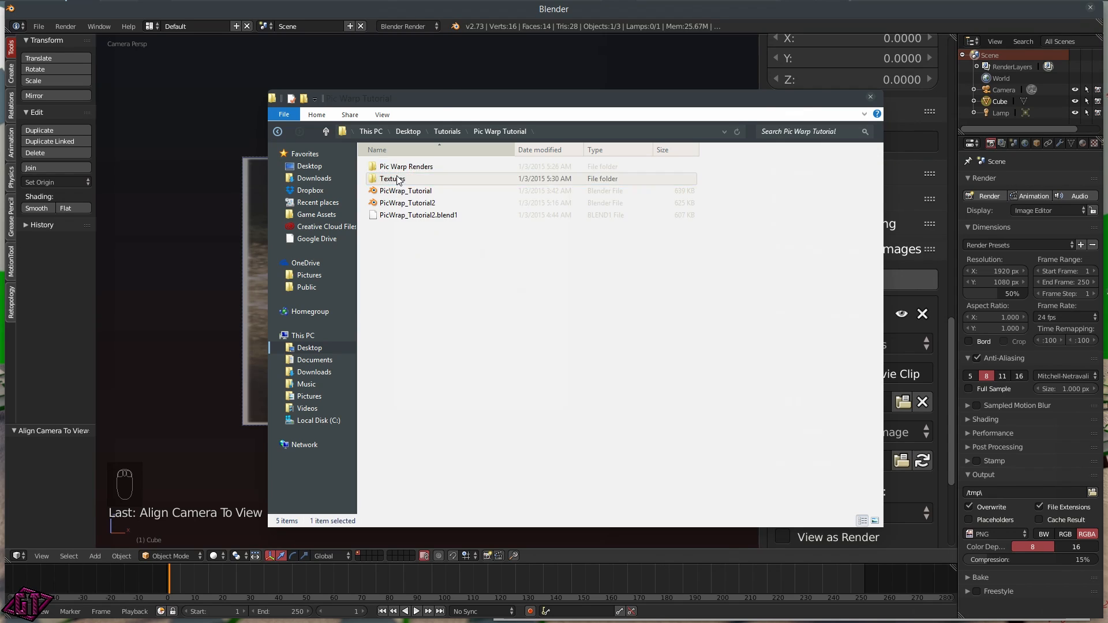
double_click(398, 179)
click(450, 164)
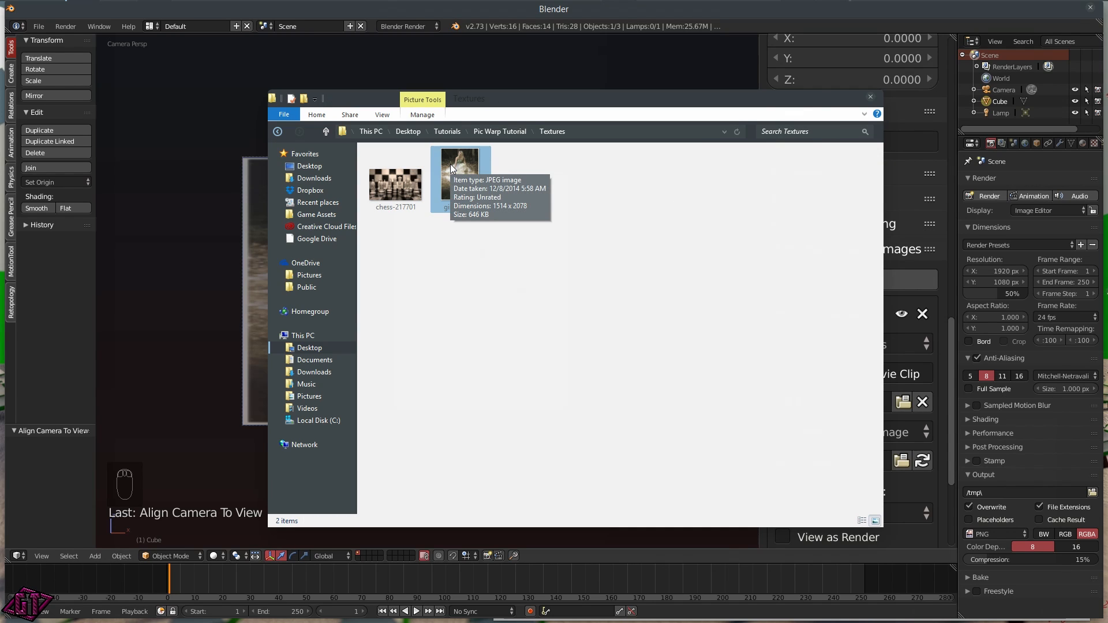
- Back in Blender, set the render resolution to 1514 px in X and 2078 px in Y
click(993, 271)
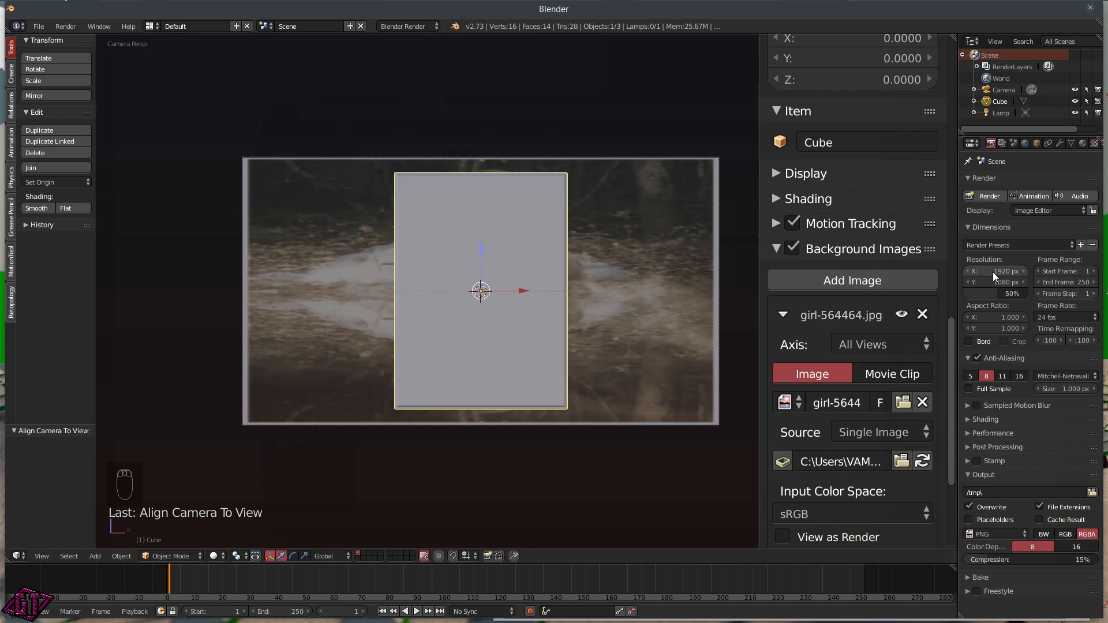
text(1514)
key(Tab)
text(2078)
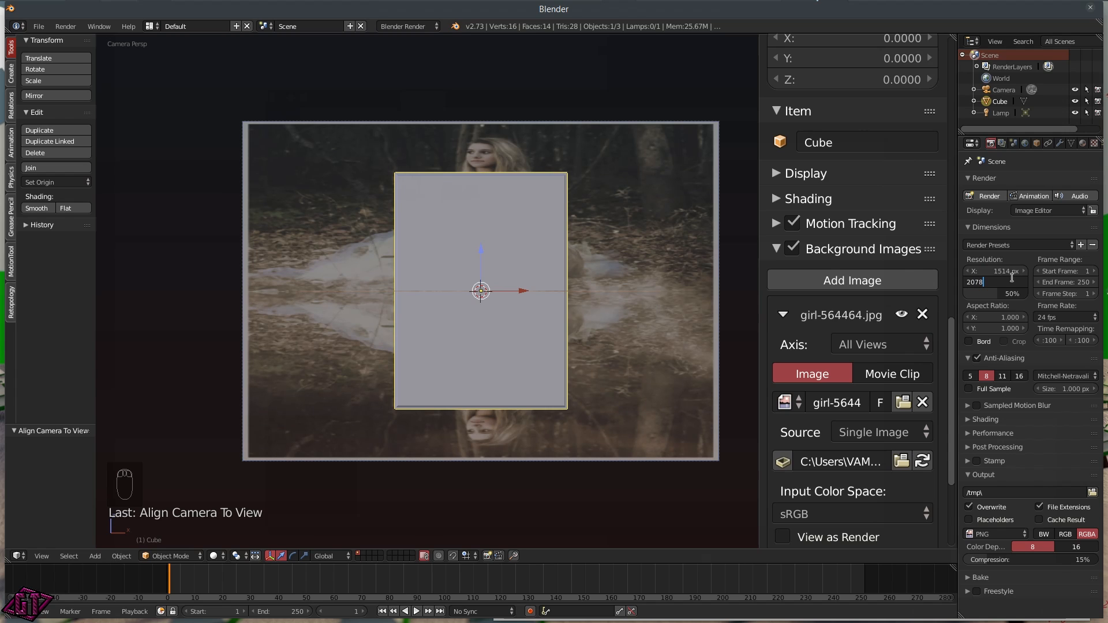
key(Return)
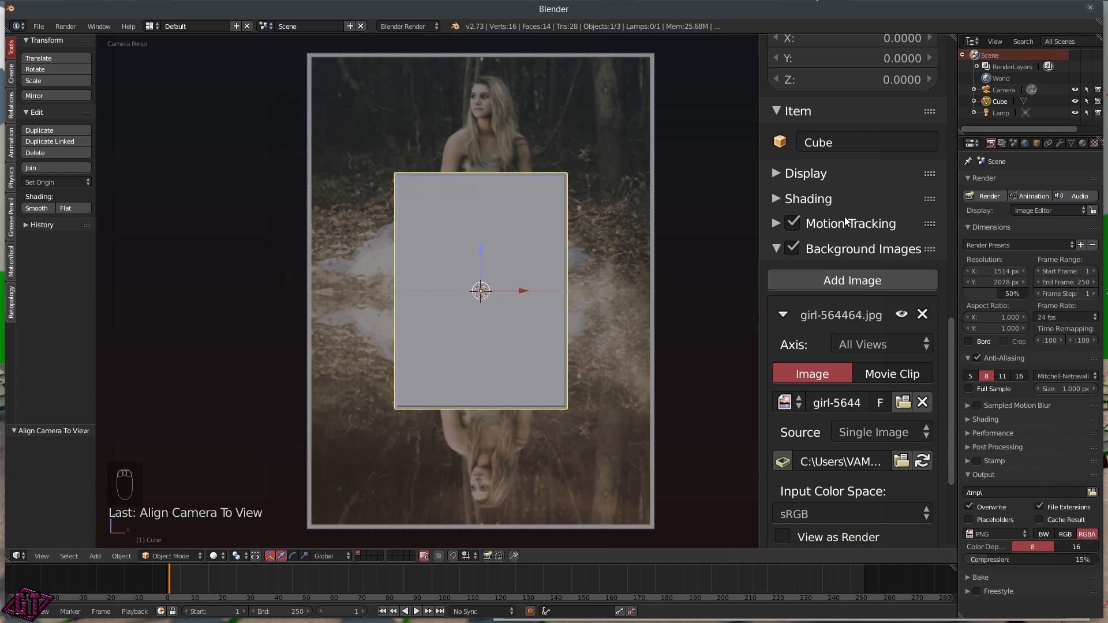
- Collapse the Background Images settings and check the framed mesh within the camera view
click(777, 248)
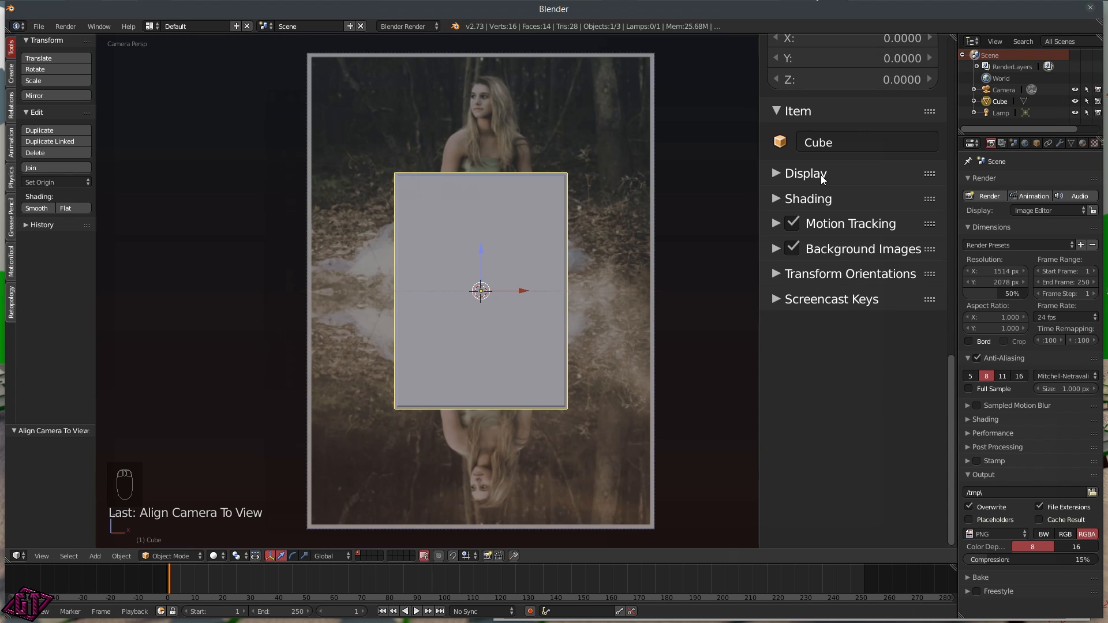
scroll(583, 268, down, 1)
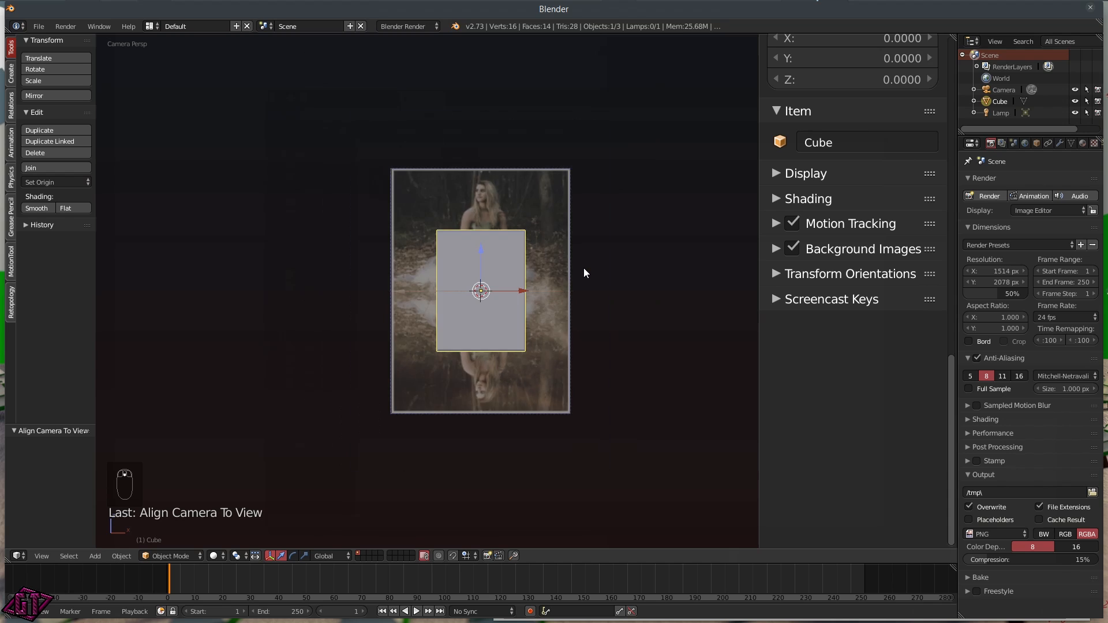
scroll(584, 267, up, 3)
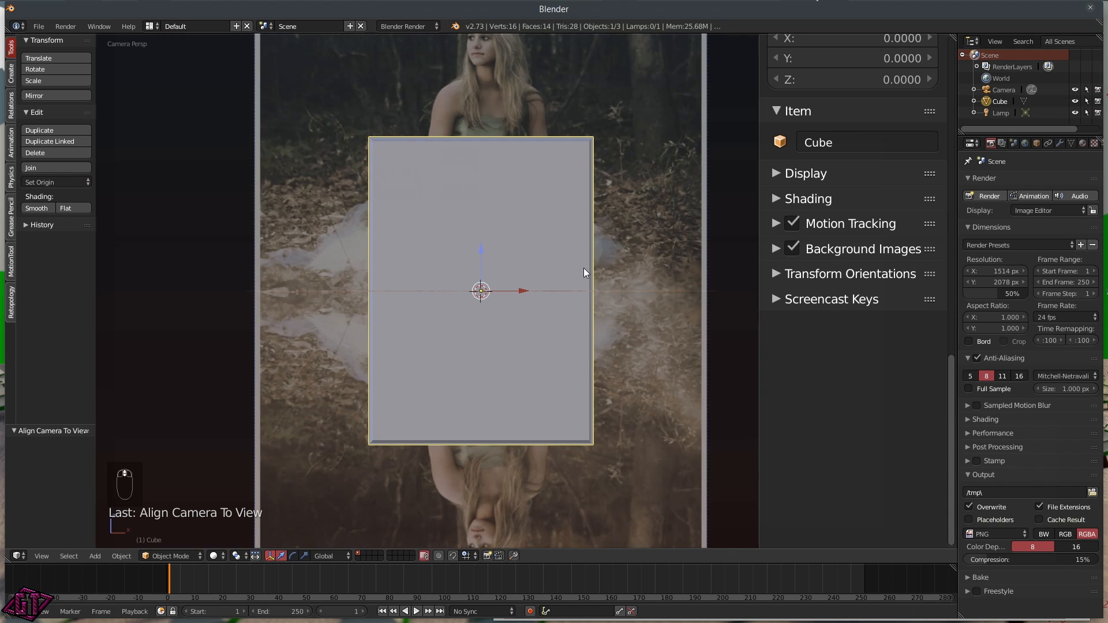
scroll(584, 268, down, 1)
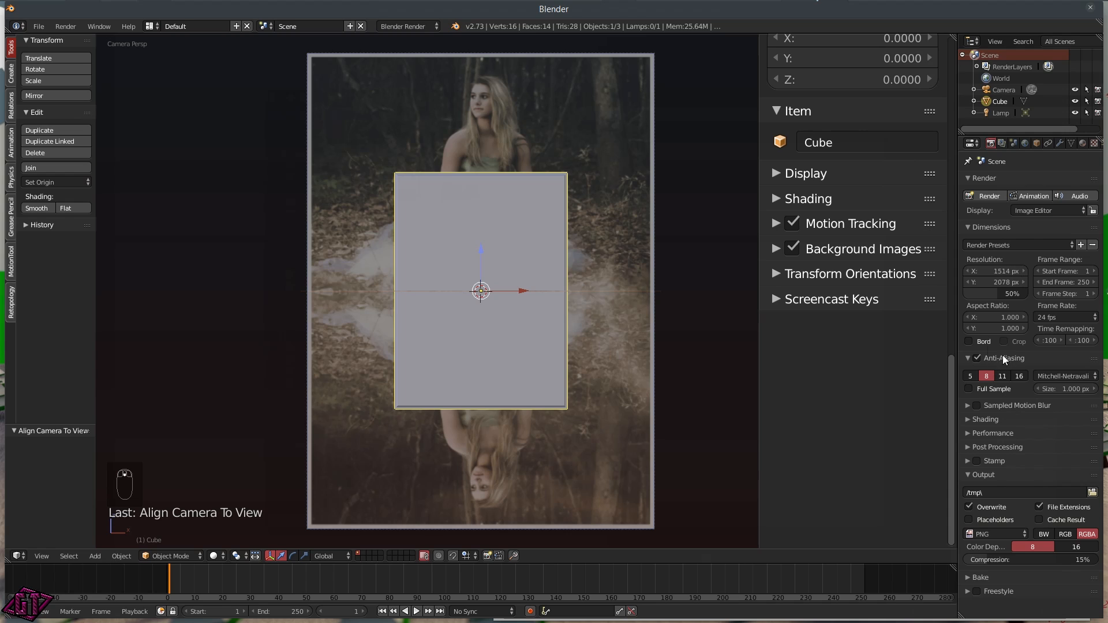
- Switch the render engine to Cycles Render and set its device to GPU Compute
click(408, 26)
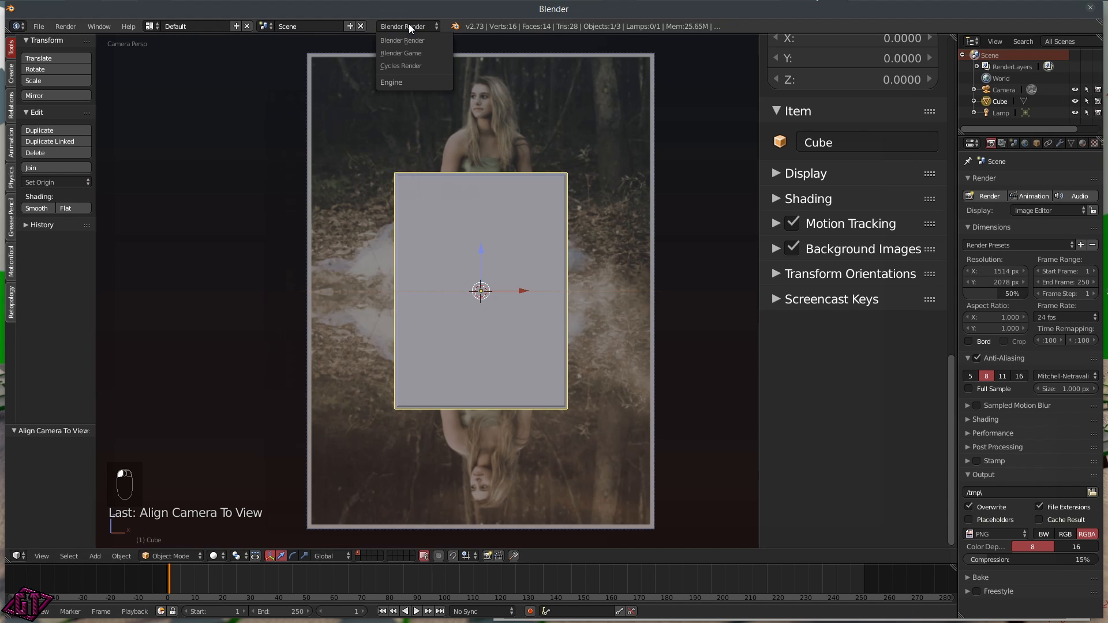
click(404, 65)
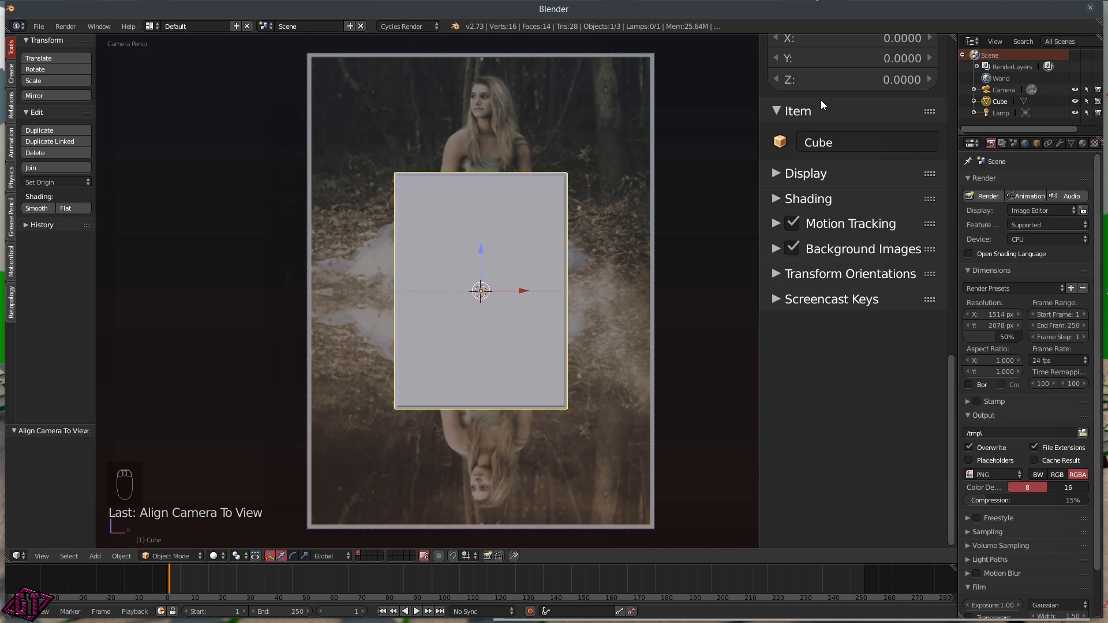
click(1038, 240)
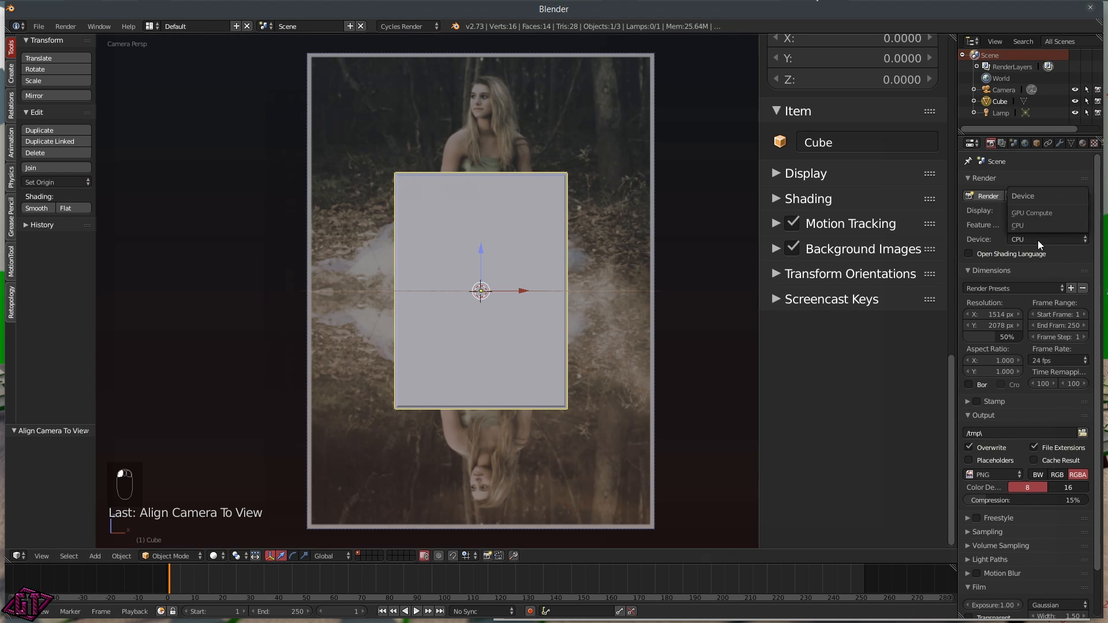
click(1019, 213)
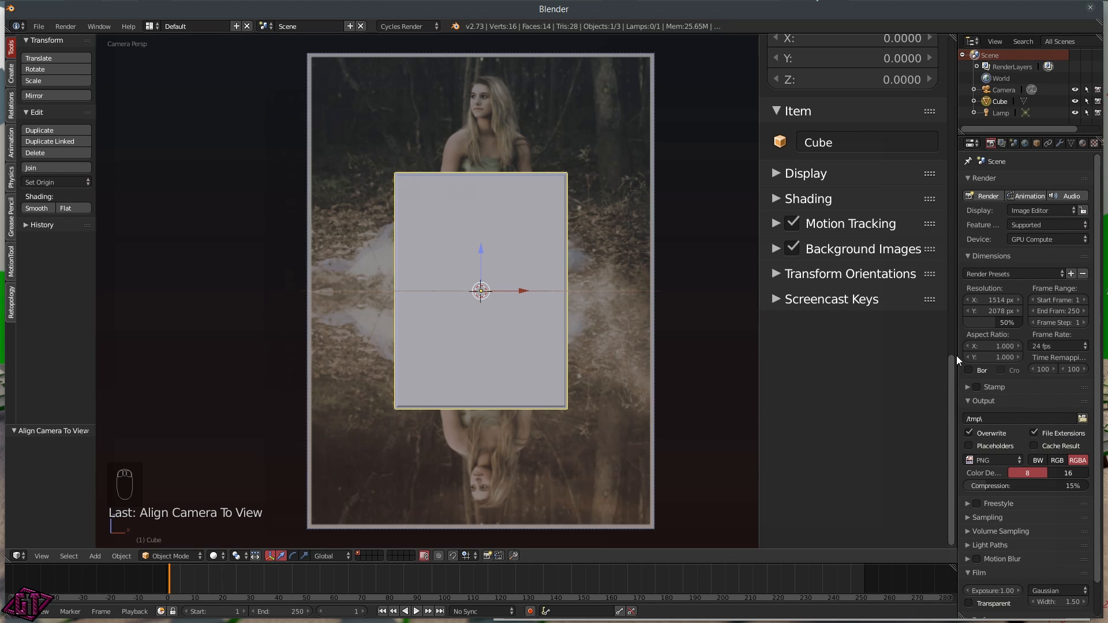
- Widen and magnify the render properties, and enable Border in the Dimensions settings
drag(958, 355, 788, 352)
ctrl+middle_drag(925, 386, 923, 321)
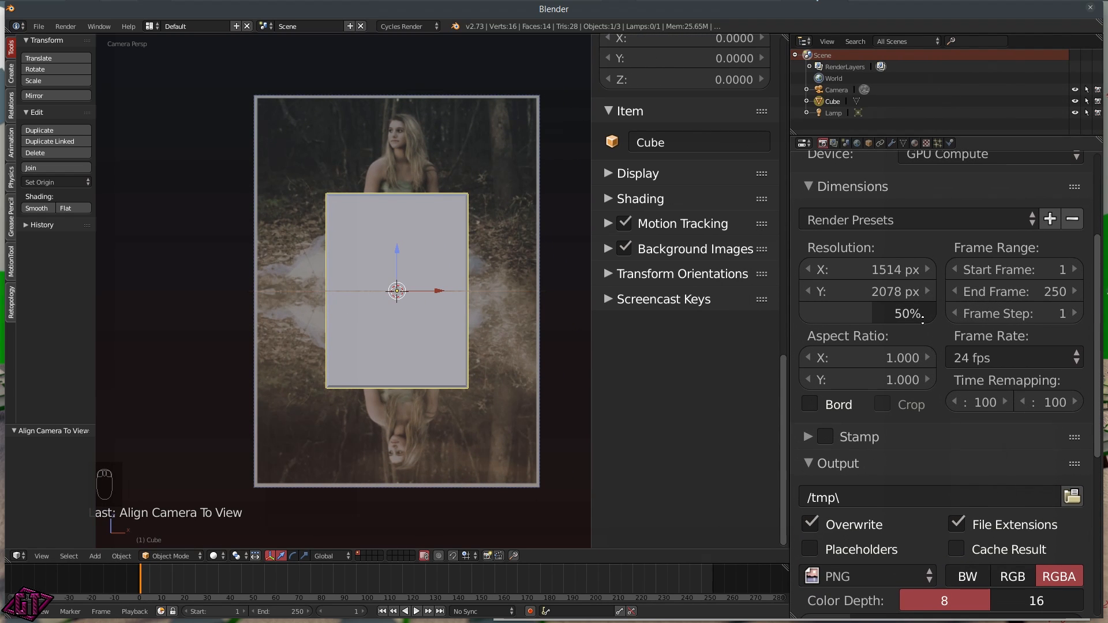
click(815, 404)
- Set the PNG output's color depth to 16 and its compression to 90%
scroll(935, 434, down, 8)
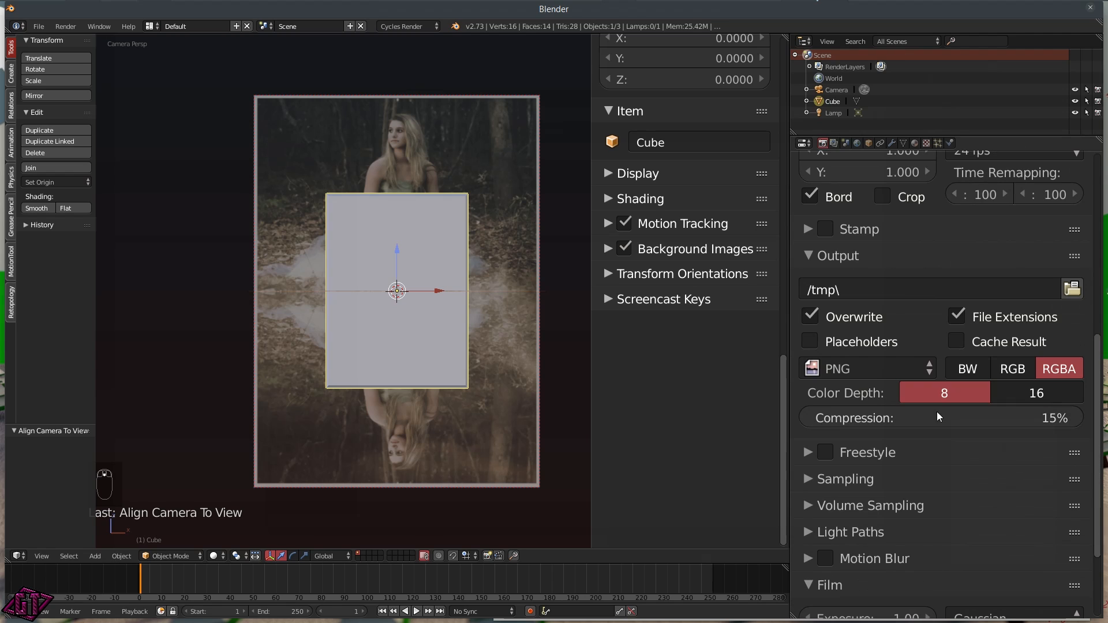
click(1034, 393)
drag(846, 418, 1055, 418)
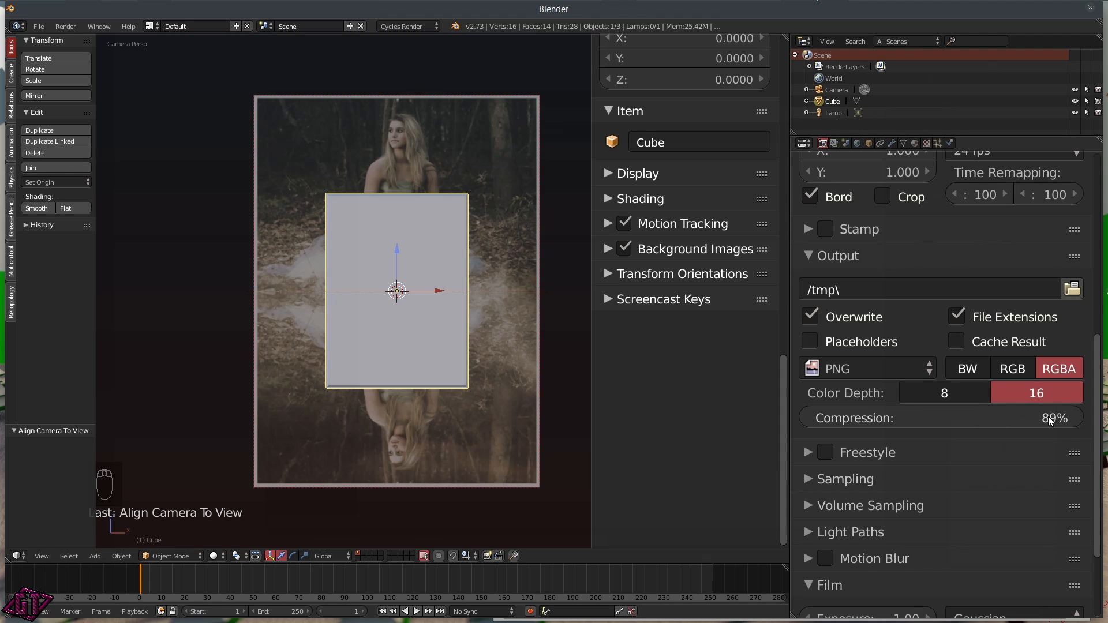
click(1056, 411)
key(BackSpace)
key(BackSpace)
text(90)
key(Return)
- Set the render tile size to 256 in both X and Y under Performance, and collapse that section
scroll(825, 433, down, 5)
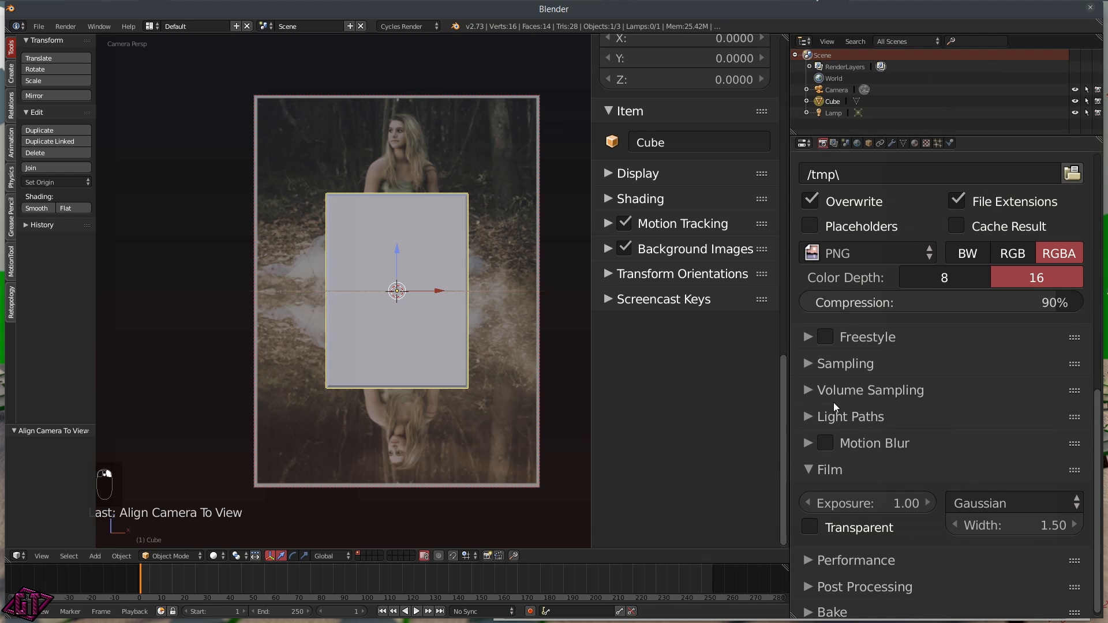
click(808, 554)
scroll(888, 525, down, 8)
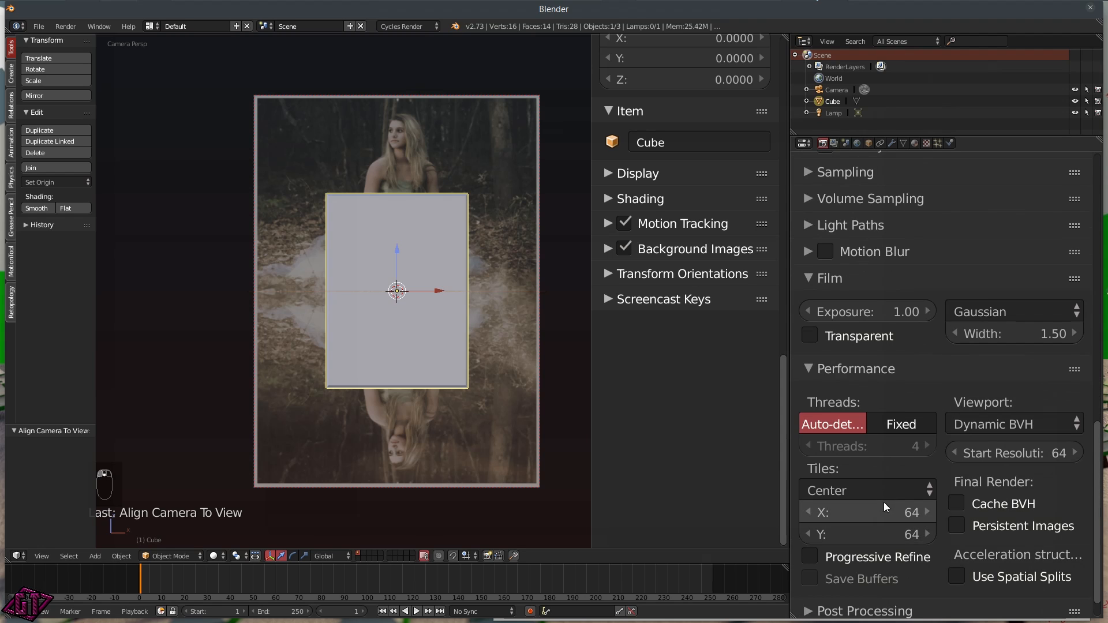
click(872, 510)
text(256)
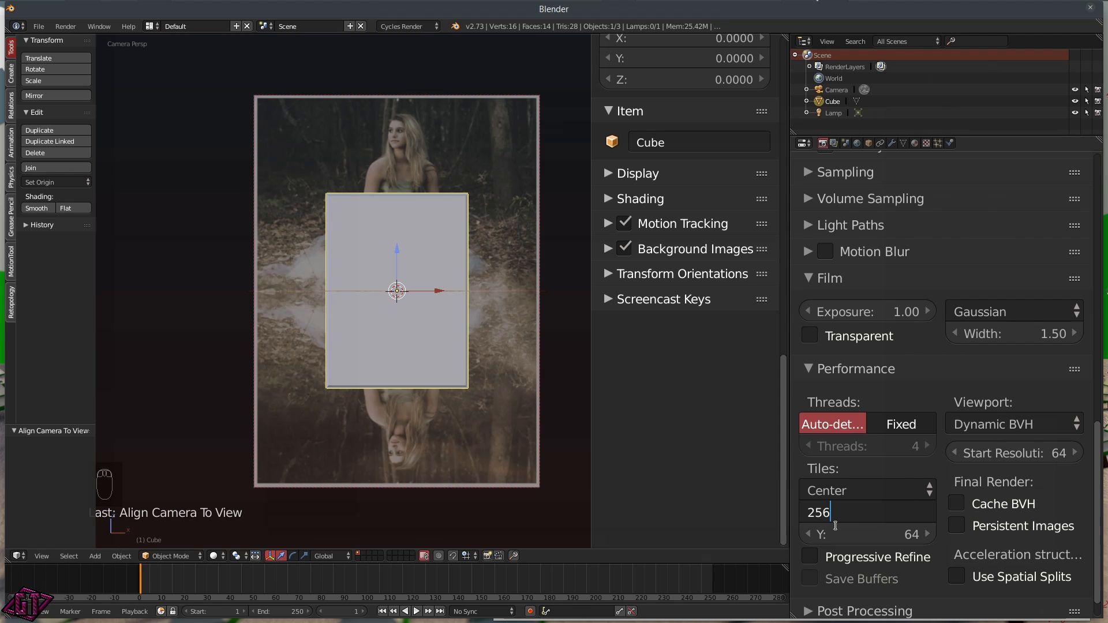
click(837, 536)
click(847, 535)
text(256)
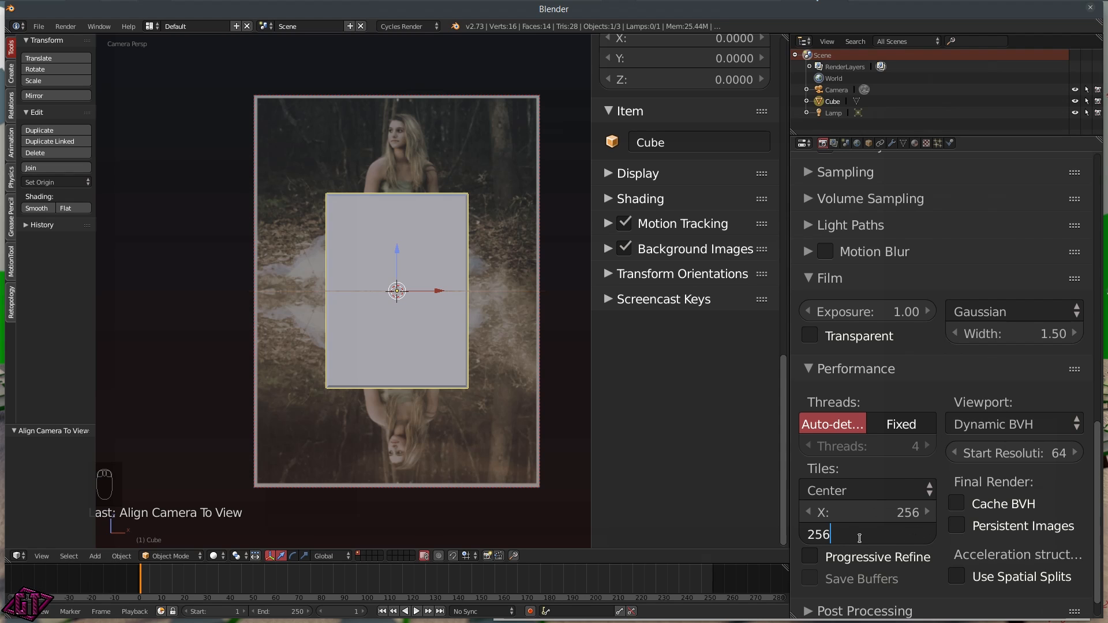
key(Return)
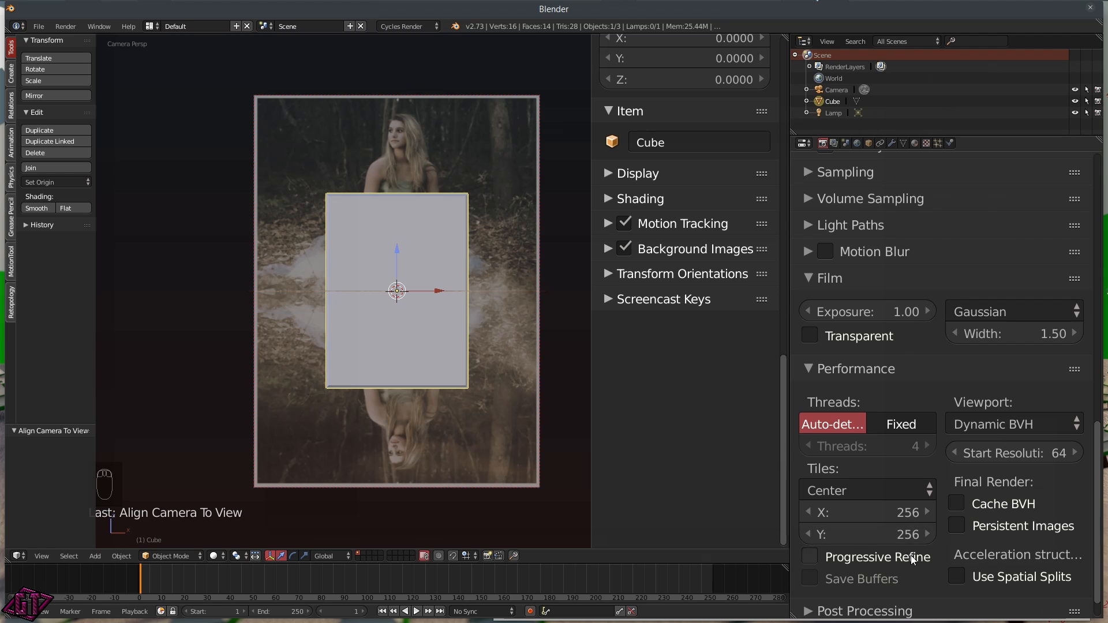
click(810, 369)
- Expand the Sampling settings and set the preview samples to 100
scroll(911, 252, up, 4)
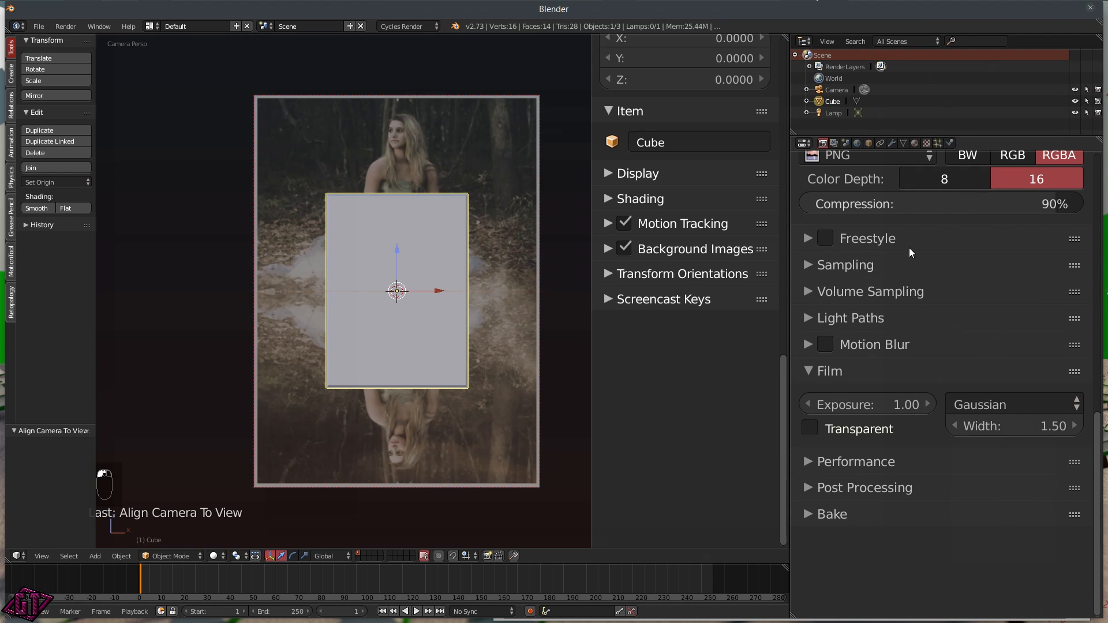
click(815, 266)
click(1008, 395)
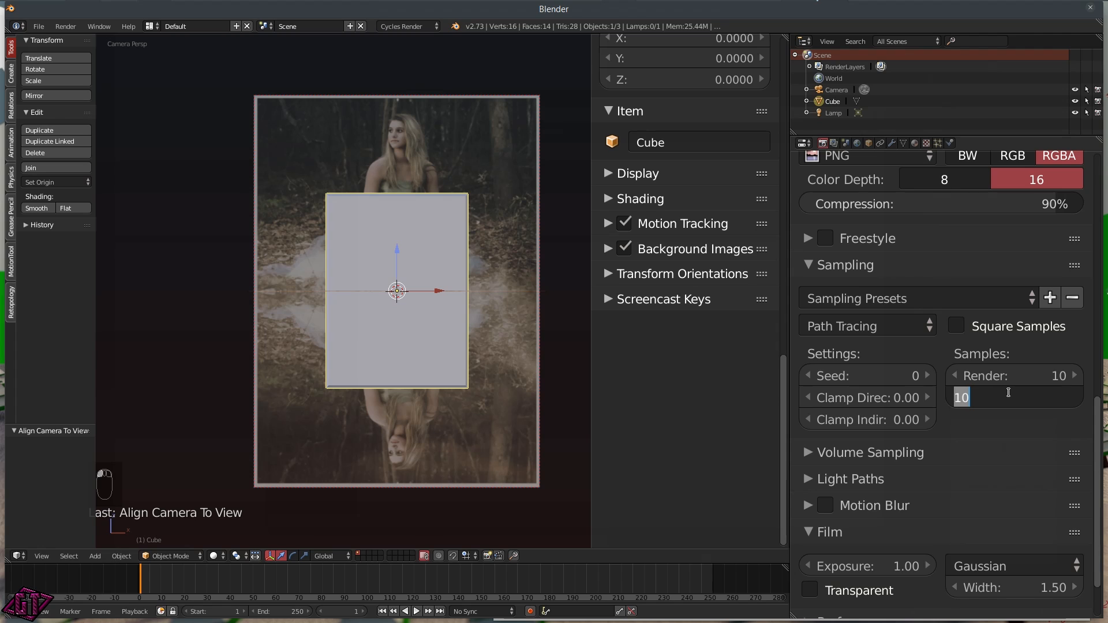
text(100)
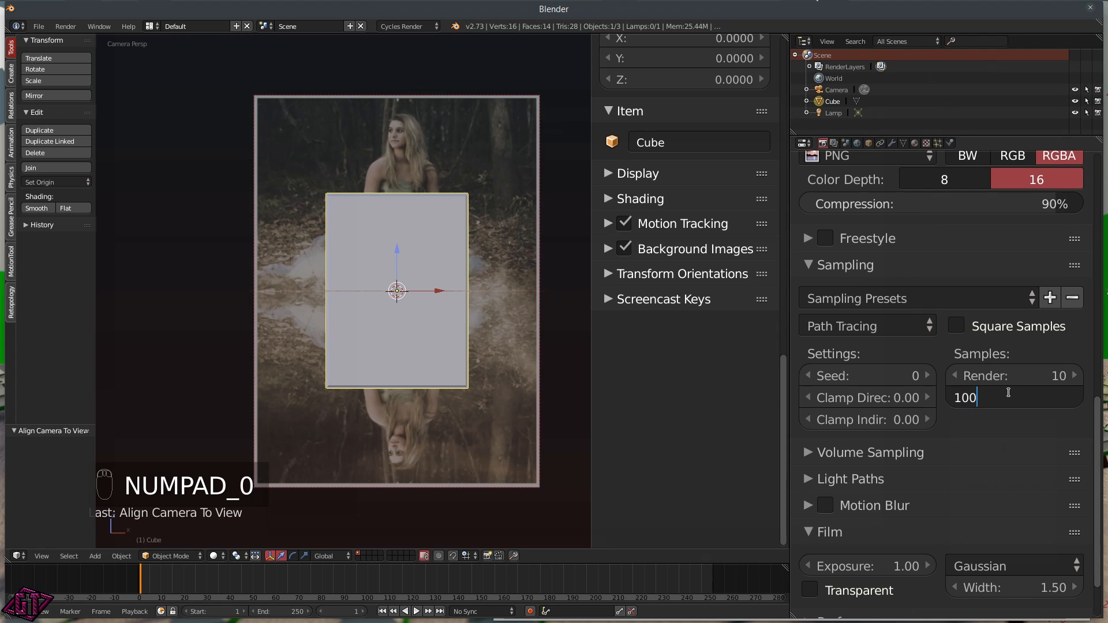
key(Return)
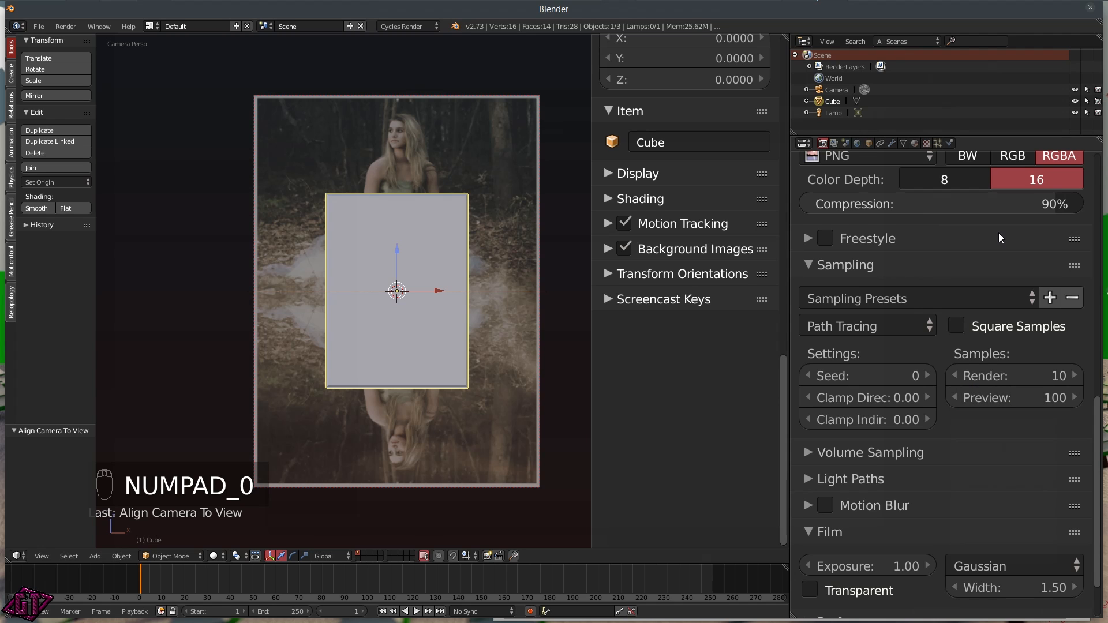
- Browse for the render output location and create a new folder named Tutorial 3 in Desktop\Tutorials
scroll(952, 198, up, 5)
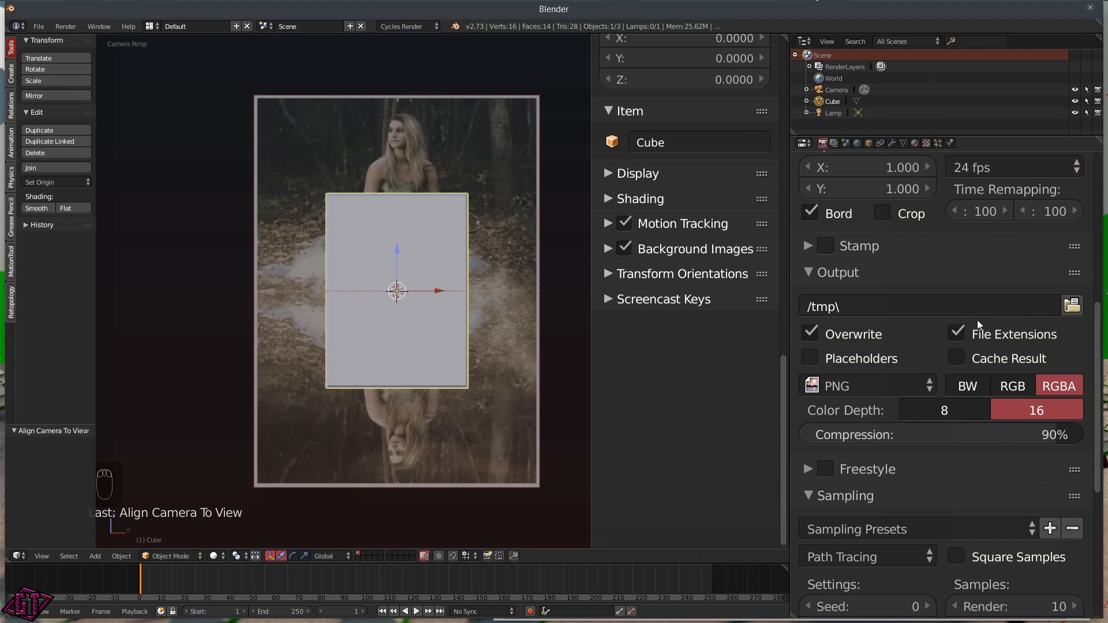
click(1071, 305)
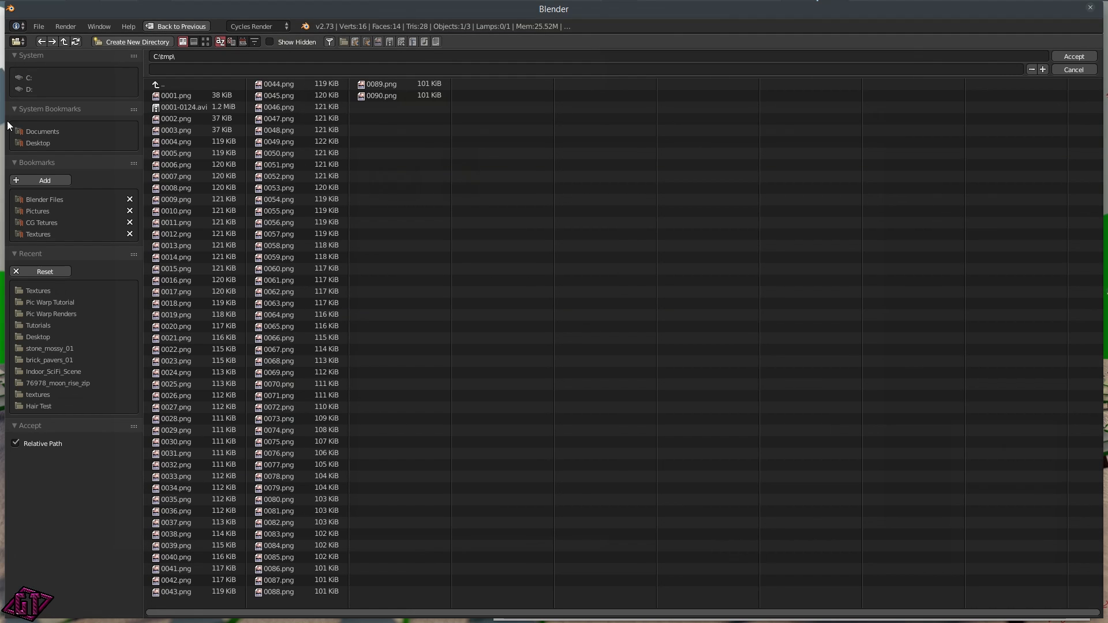
click(39, 142)
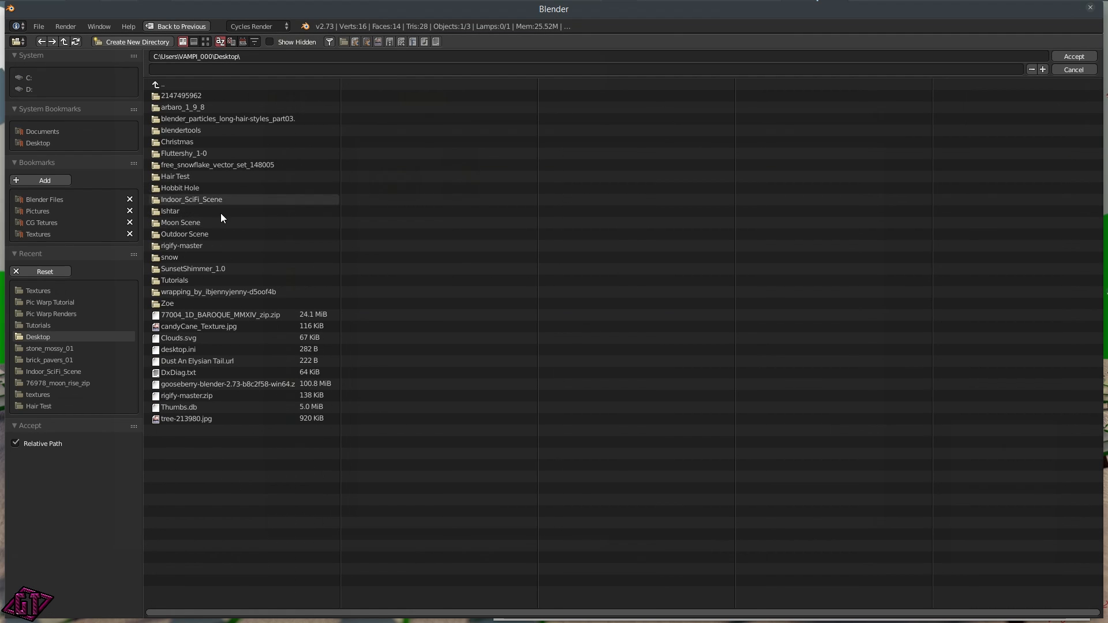
click(186, 280)
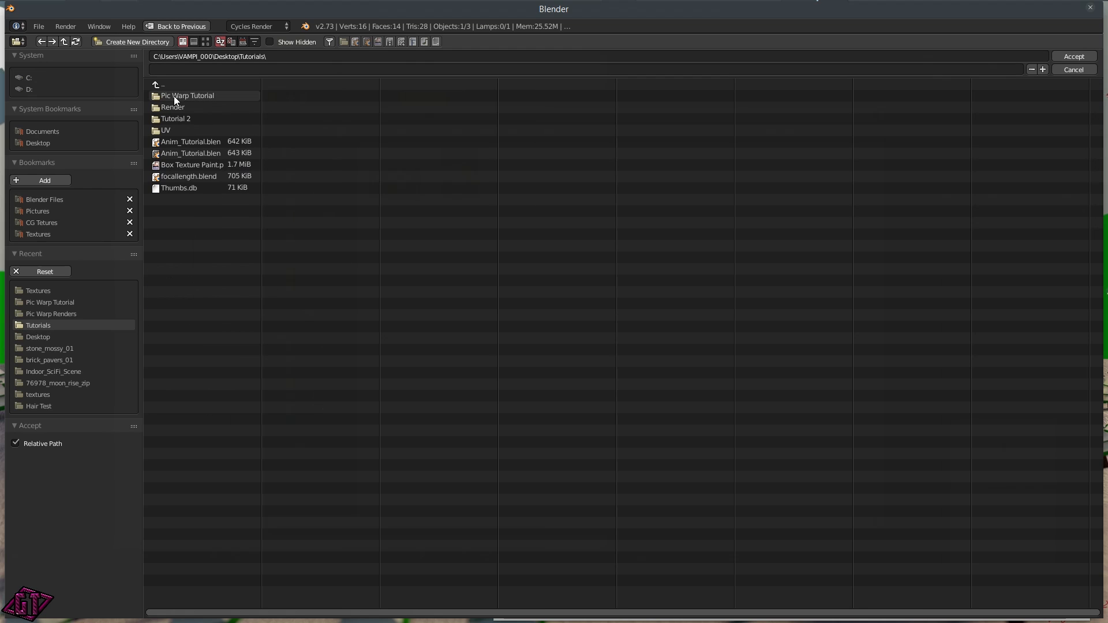
click(132, 42)
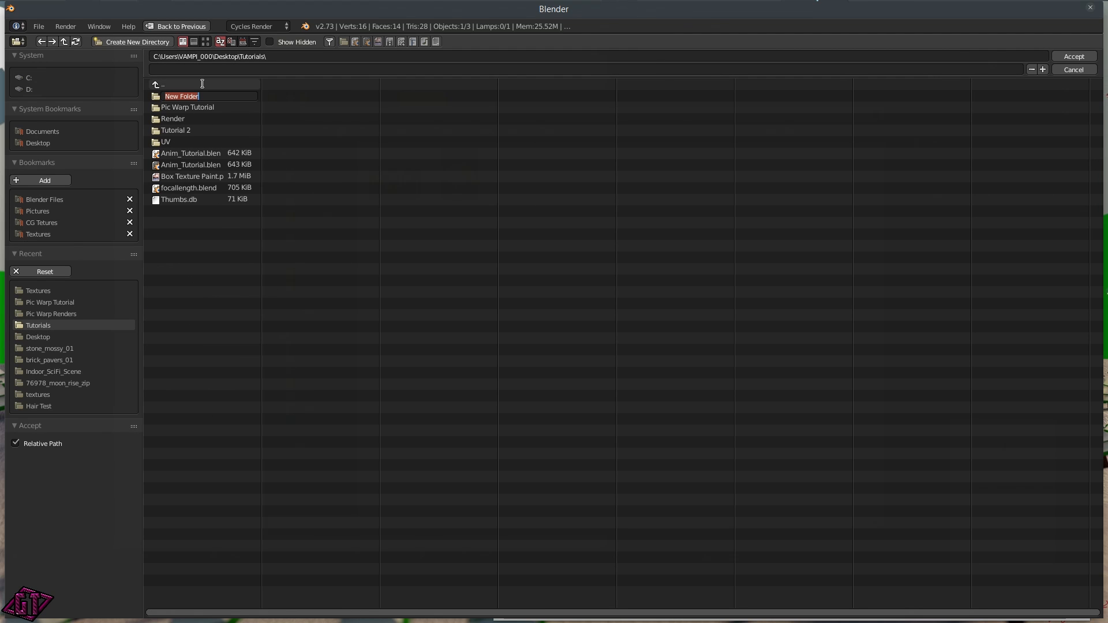
text(Tutorial 3)
key(Return)
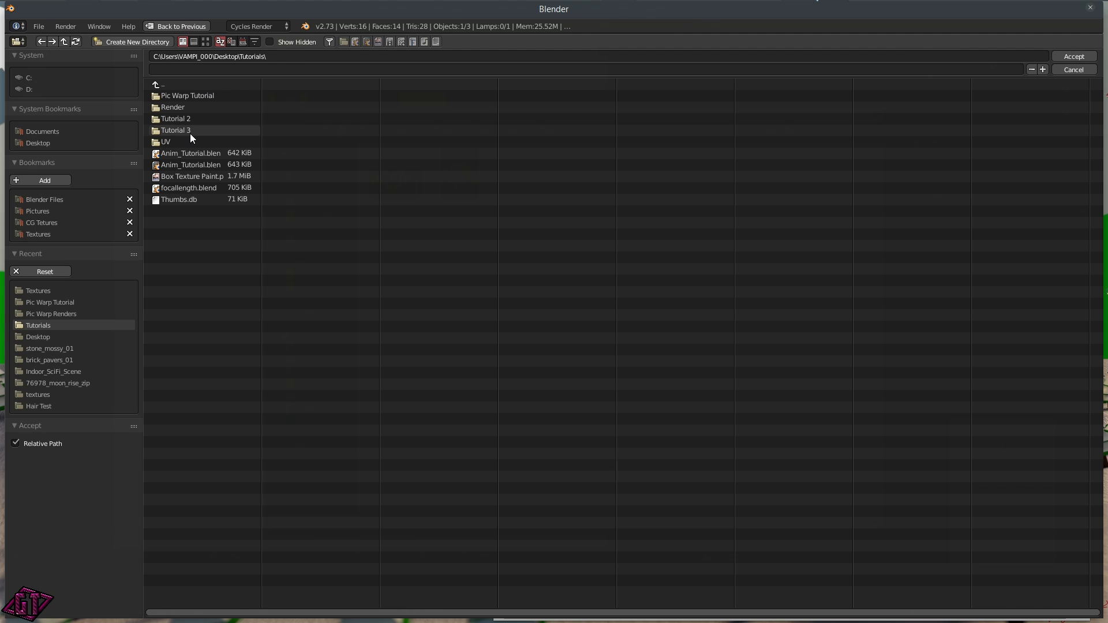
- Set the render output to Tutorial_Pic_Warp in the Tutorial 3 folder, and collapse the Output settings
click(189, 131)
click(188, 70)
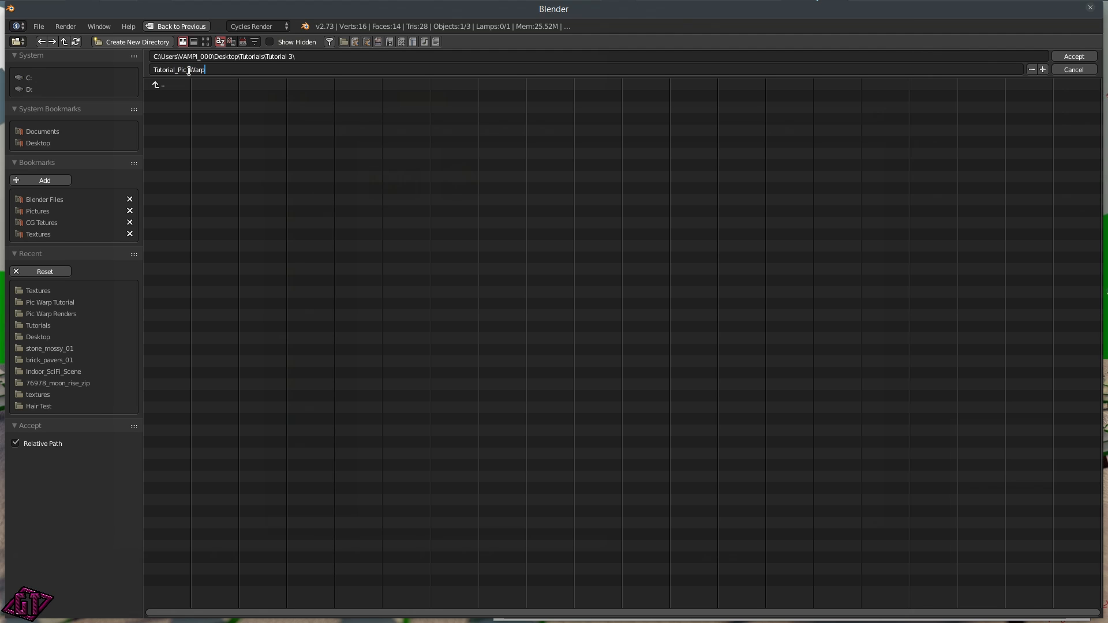
click(1070, 56)
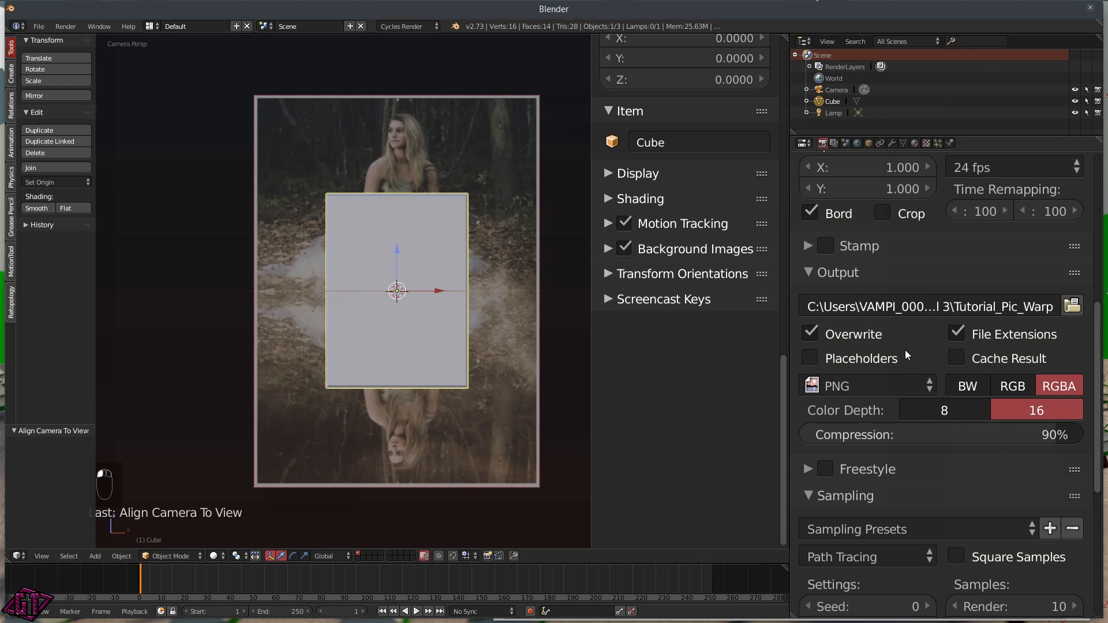
click(810, 272)
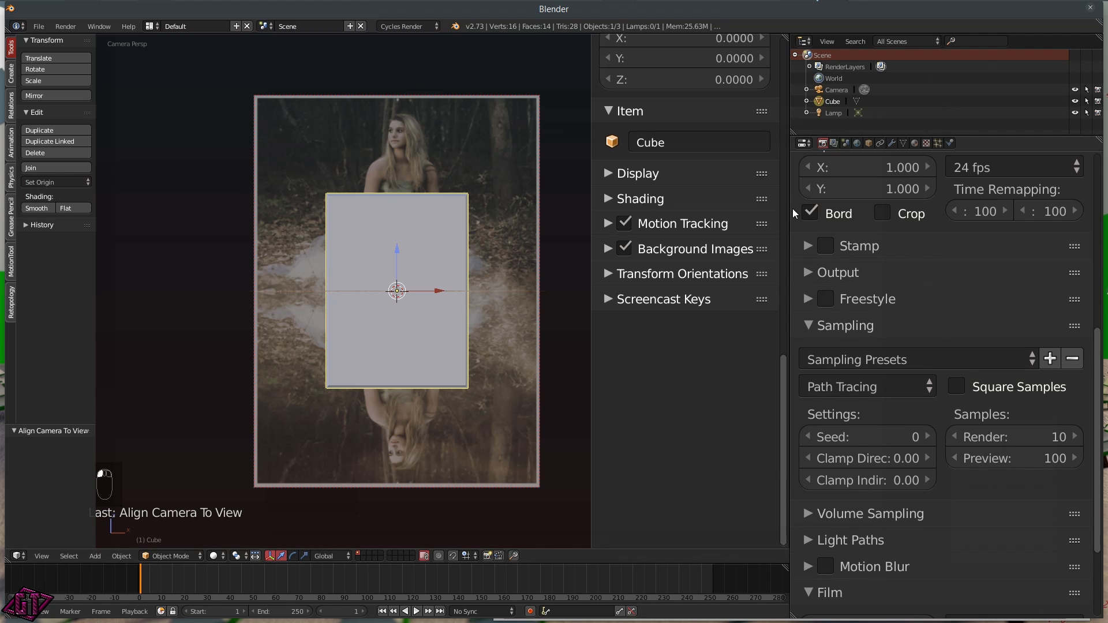
- Narrow the properties editor to enlarge the viewport, hide the viewport sidebar, and return to the camera view
drag(789, 211, 947, 213)
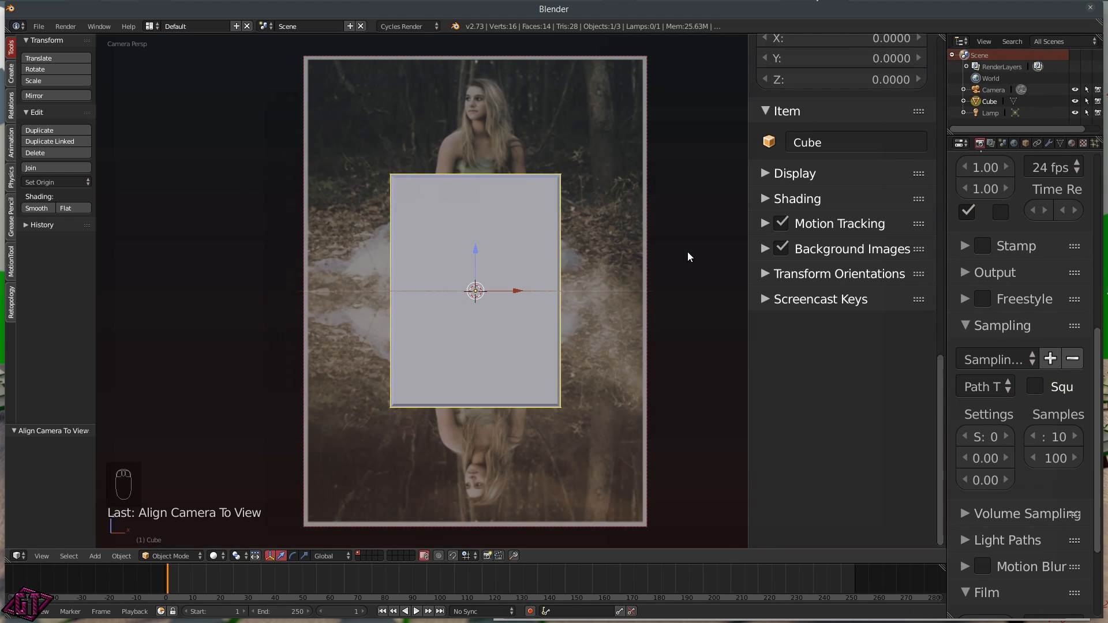
key(n)
middle_drag(665, 275, 695, 264)
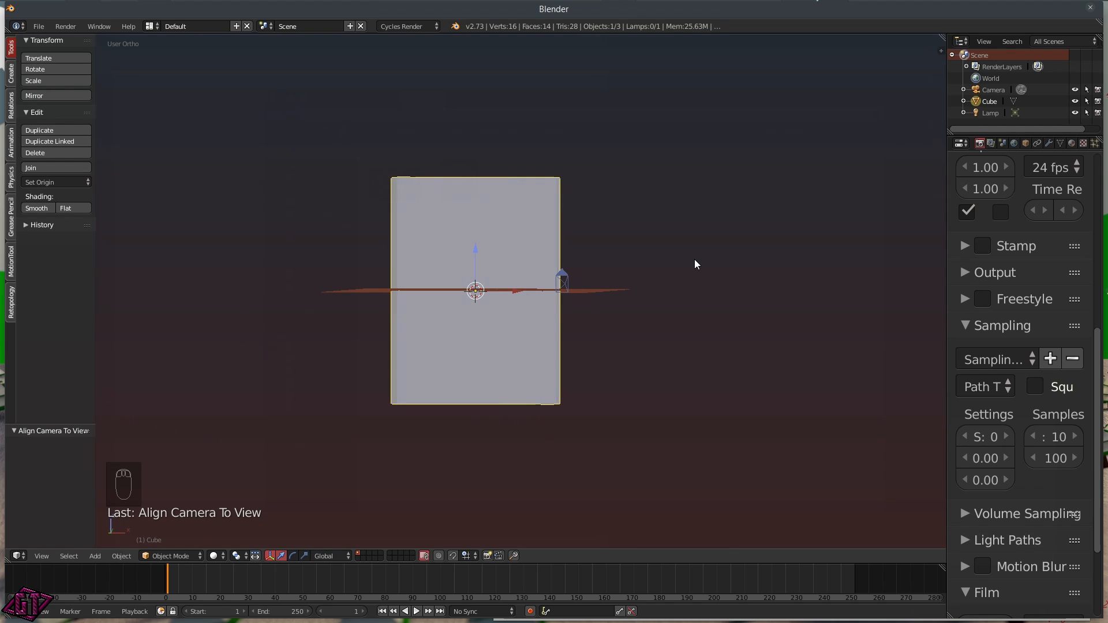
key(q)
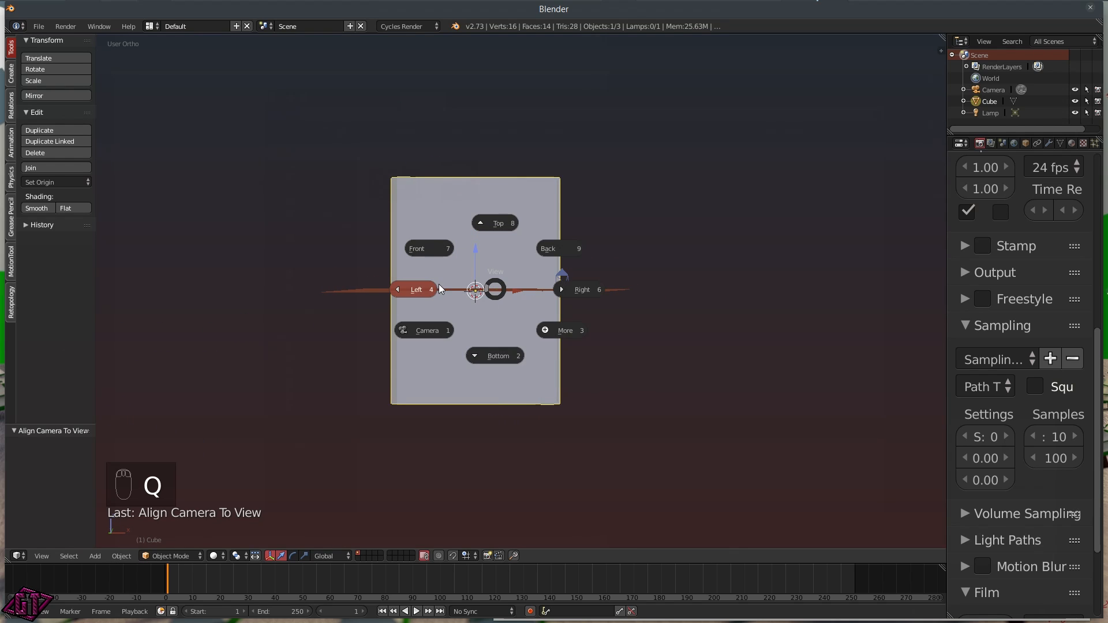
click(441, 337)
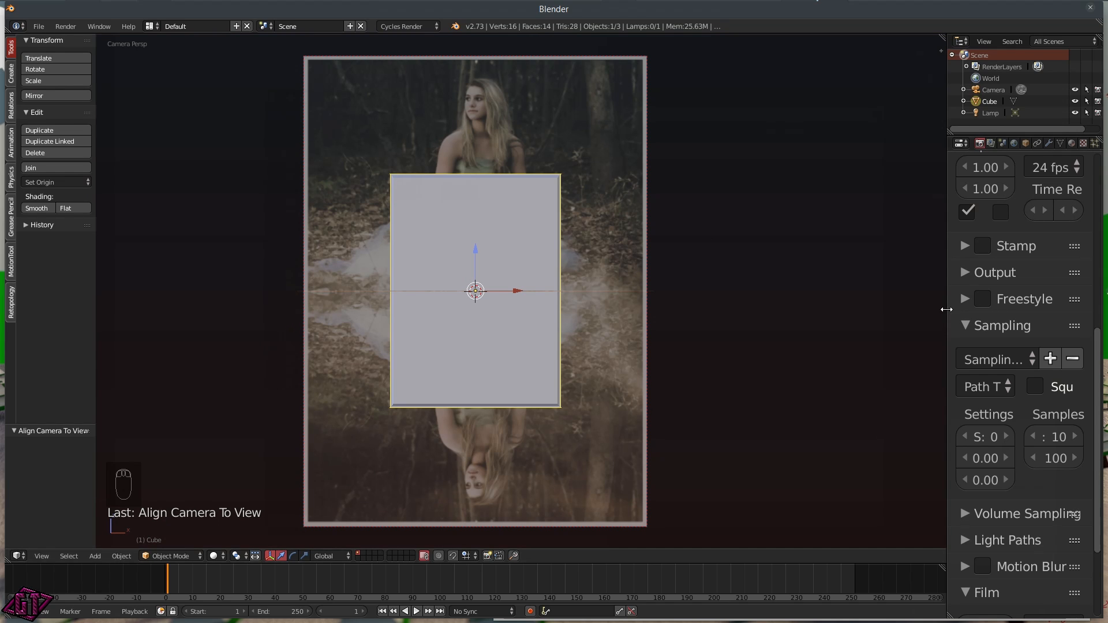
- Show the viewport sidebar again and enable Lock Camera to View
key(n)
scroll(824, 185, up, 8)
scroll(825, 169, up, 4)
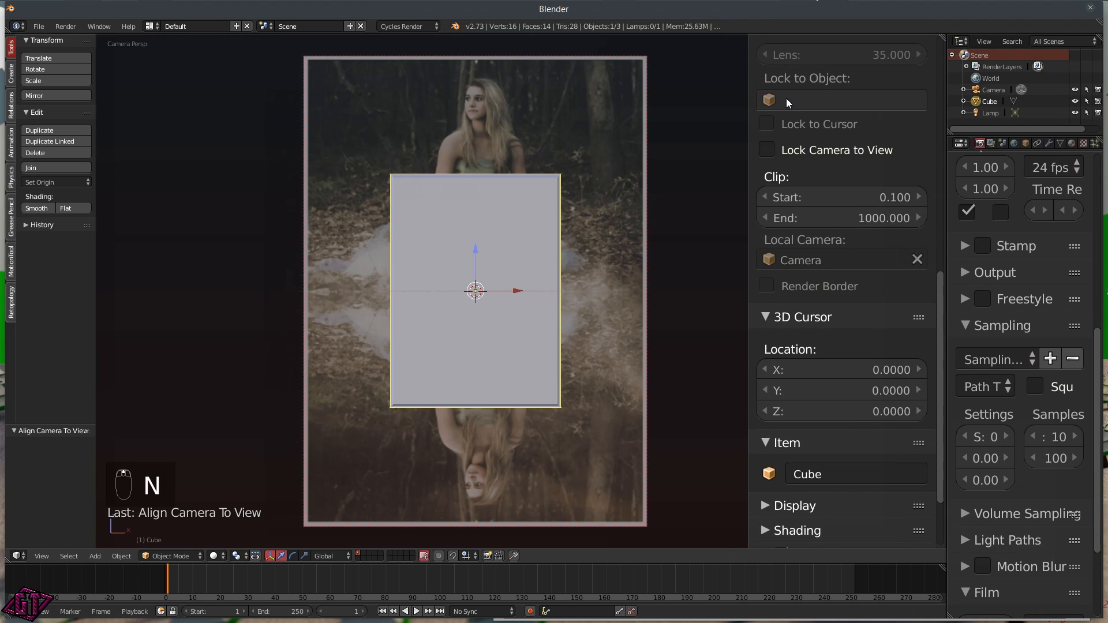
click(767, 172)
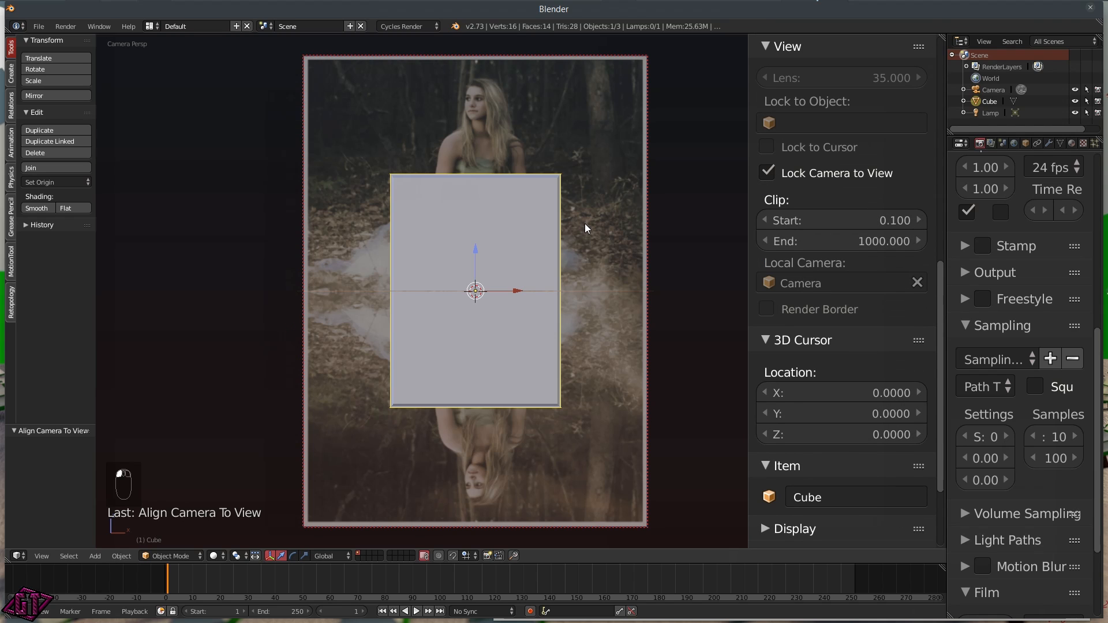
- Move the locked camera closer until the framed mesh nearly fills the camera border, leaving a small margin around it
scroll(586, 228, down, 1)
scroll(586, 228, up, 1)
scroll(586, 228, down, 1)
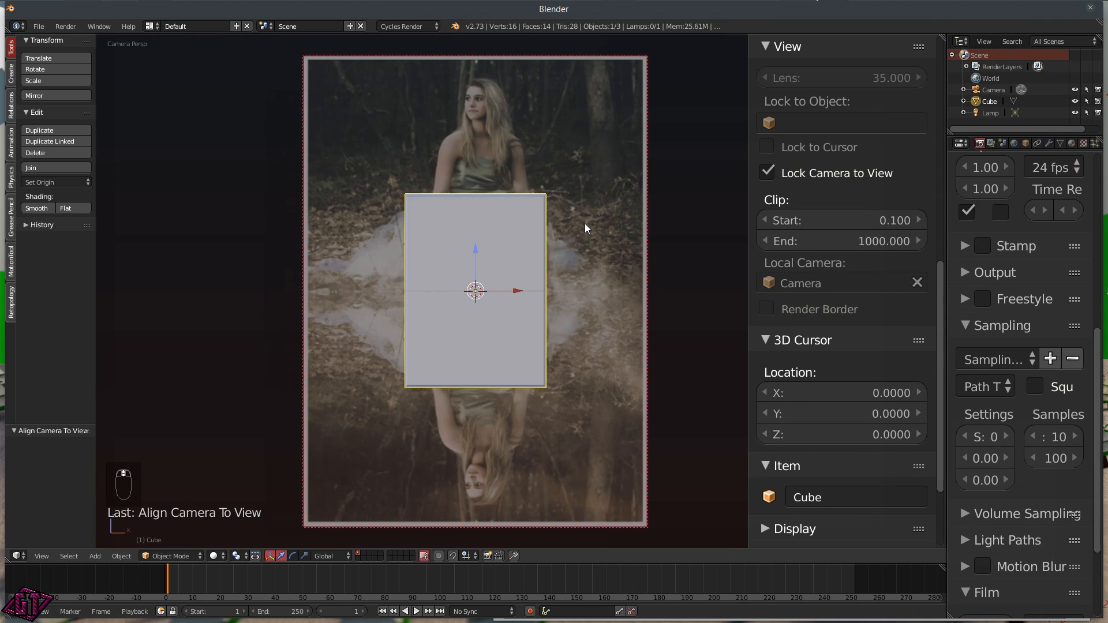
scroll(586, 228, up, 3)
scroll(586, 228, up, 1)
scroll(585, 228, down, 1)
scroll(586, 228, down, 1)
scroll(586, 228, up, 1)
scroll(586, 228, down, 1)
scroll(586, 228, up, 1)
scroll(586, 228, down, 1)
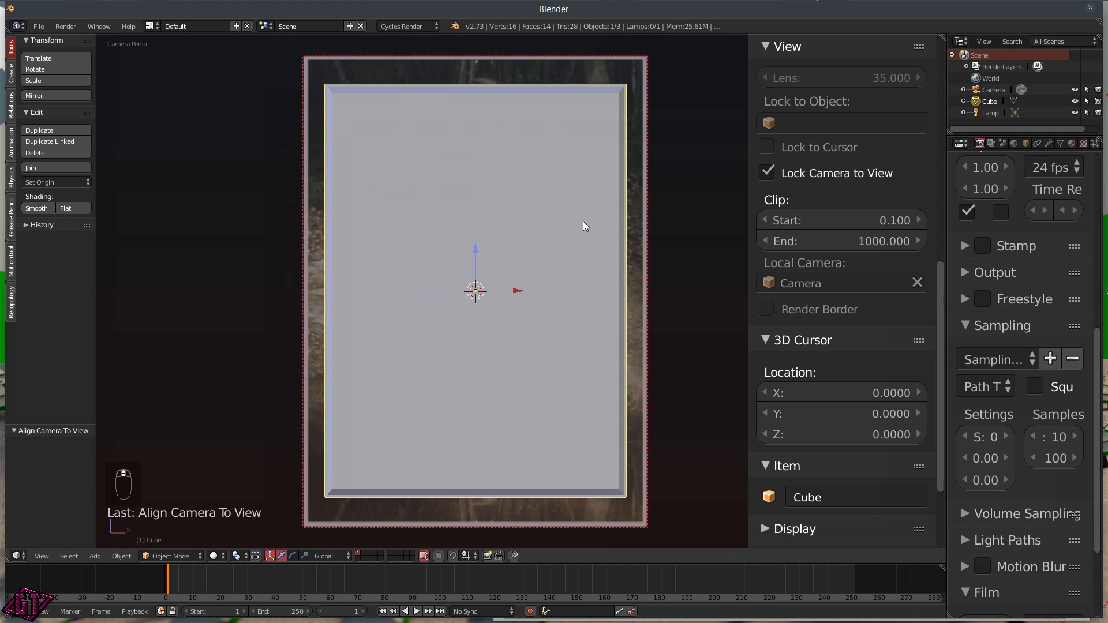
scroll(507, 166, down, 1)
scroll(506, 167, up, 1)
scroll(506, 167, up, 1)
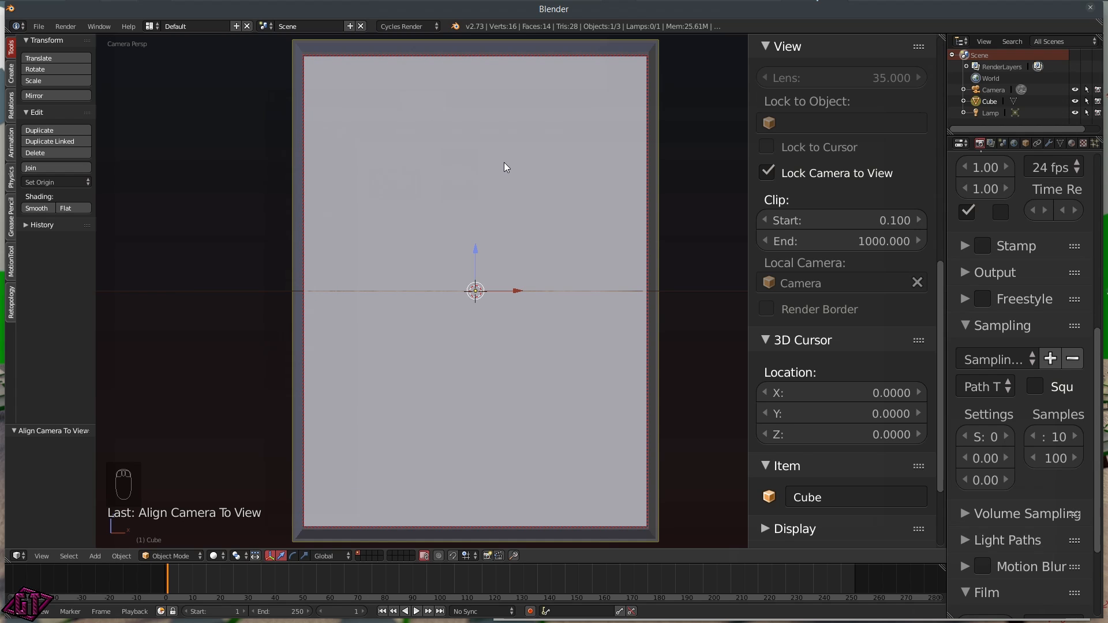
scroll(505, 166, down, 1)
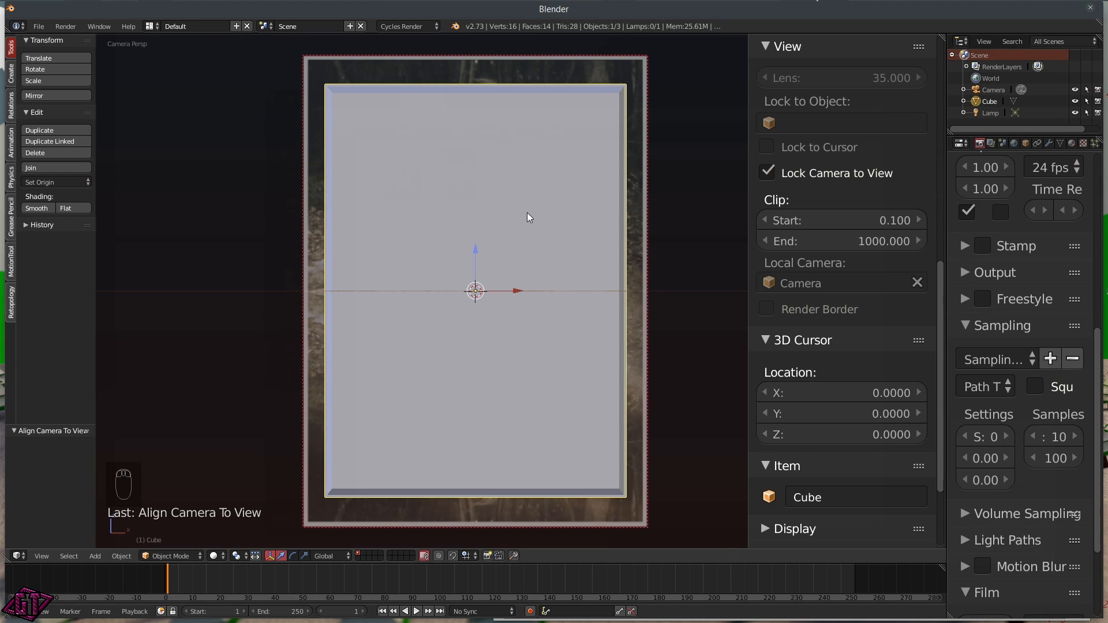
- Fine-tune the locked camera's distance with fly navigation until the frame's outer edges line up with the camera border
scroll(535, 213, up, 1)
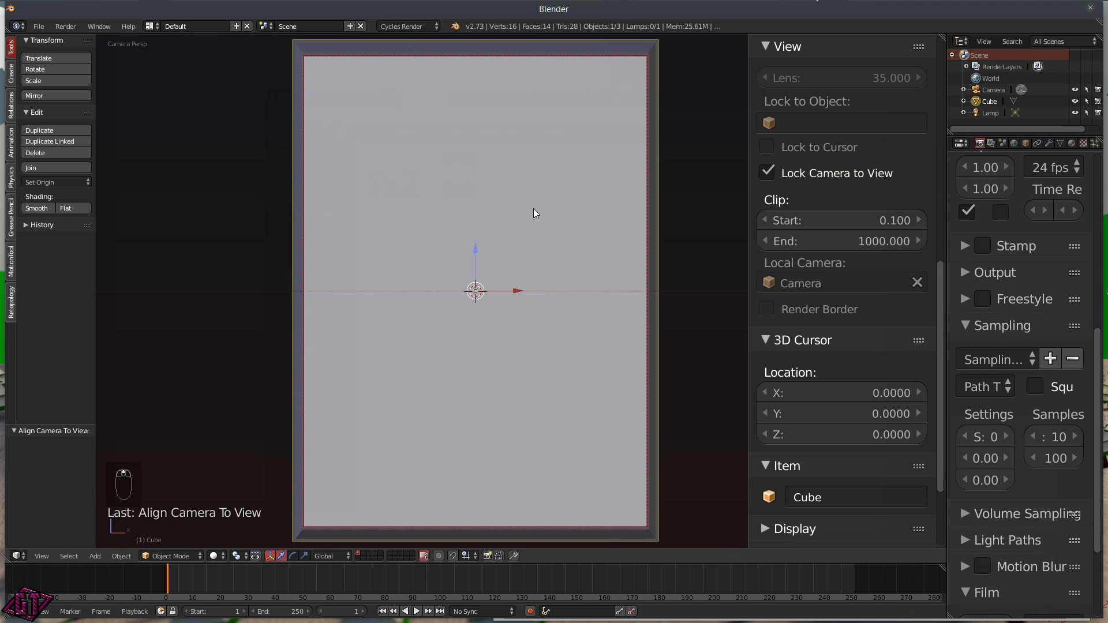
key(shift+f)
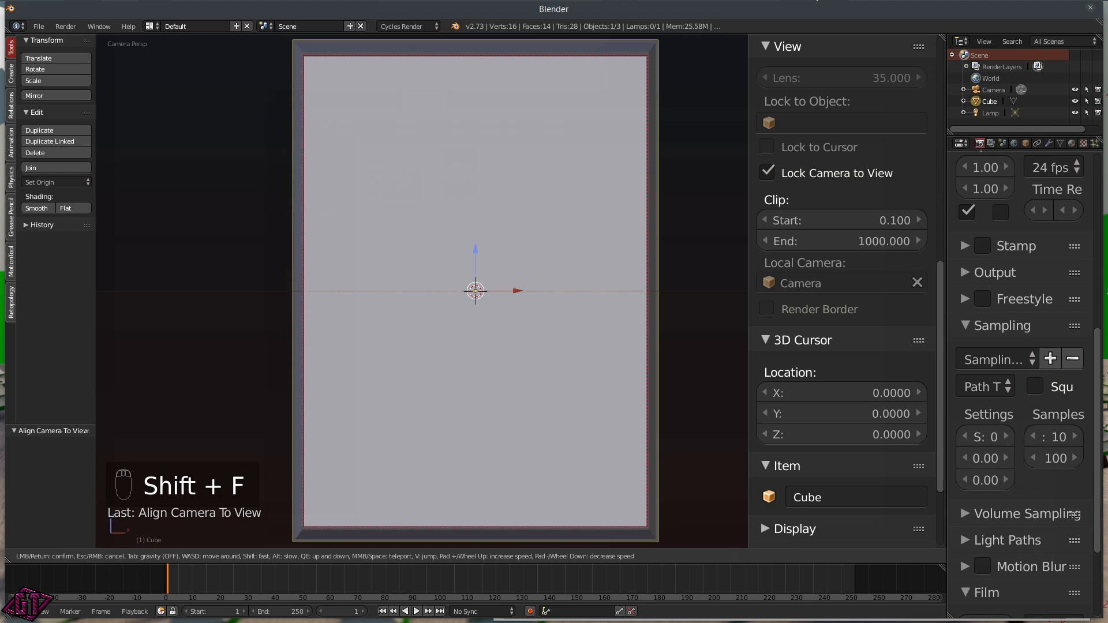
key(s)
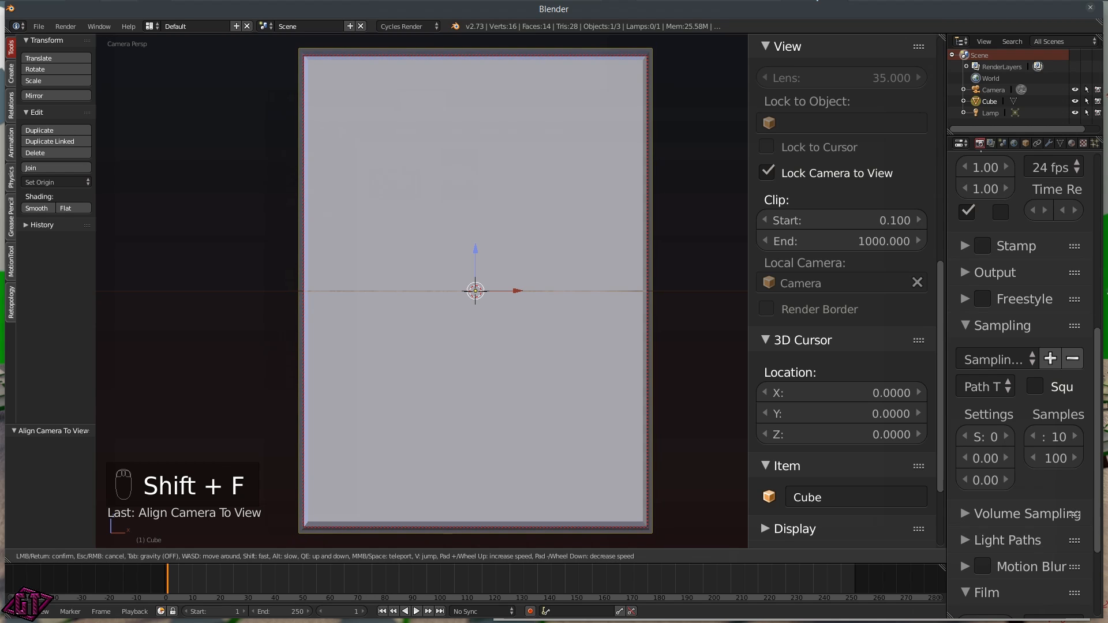
key(s)
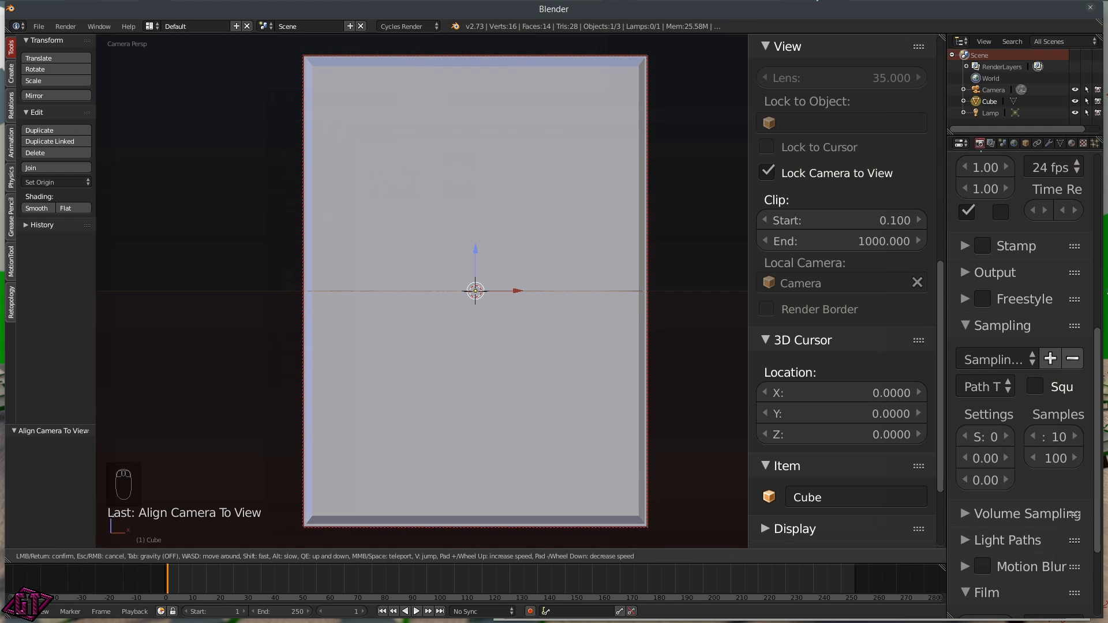
click(474, 290)
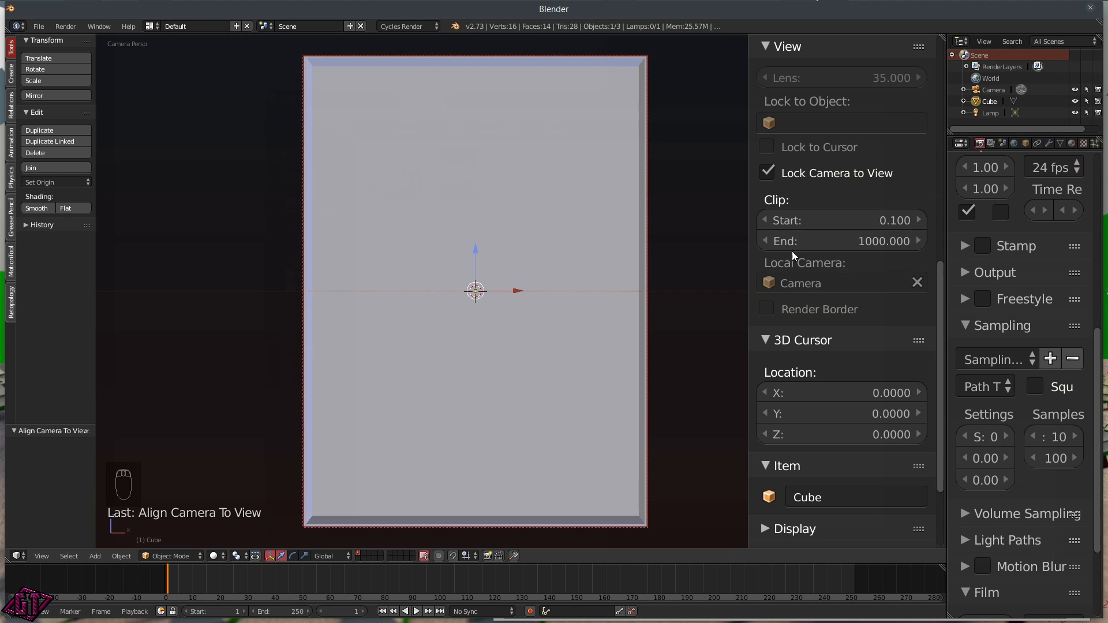
- Turn off Lock Camera to View and leave the camera view for an angled overview of the scene
click(767, 172)
middle_drag(730, 182, 569, 203)
scroll(547, 208, down, 4)
middle_drag(452, 254, 502, 263)
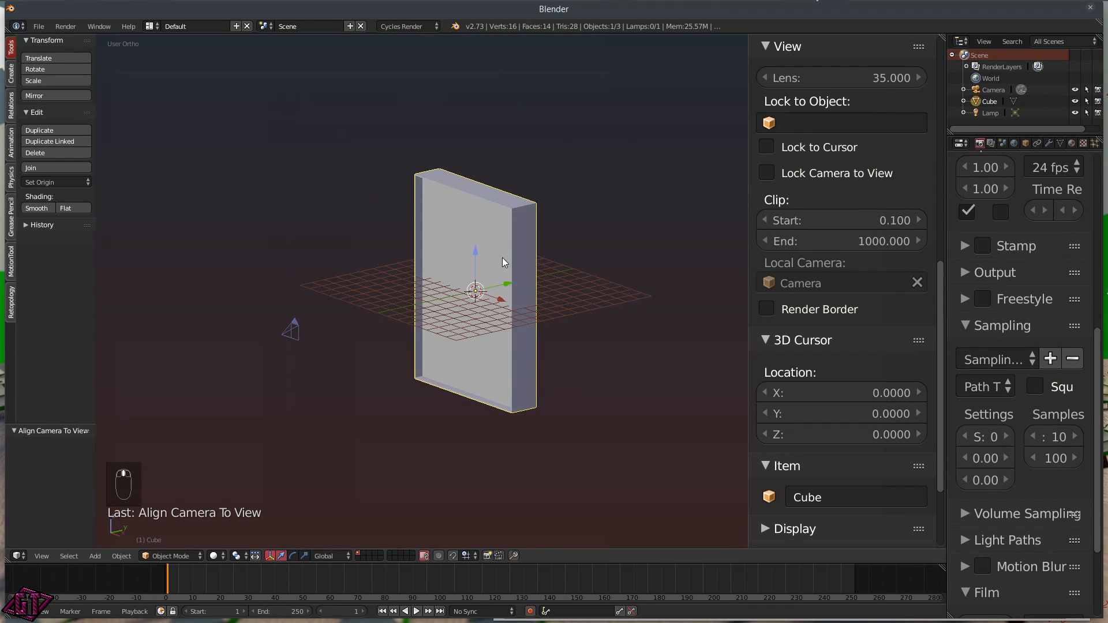
- Add a plane at the scene centre and rotate it 90 degrees about the global X axis
key(shift+a)
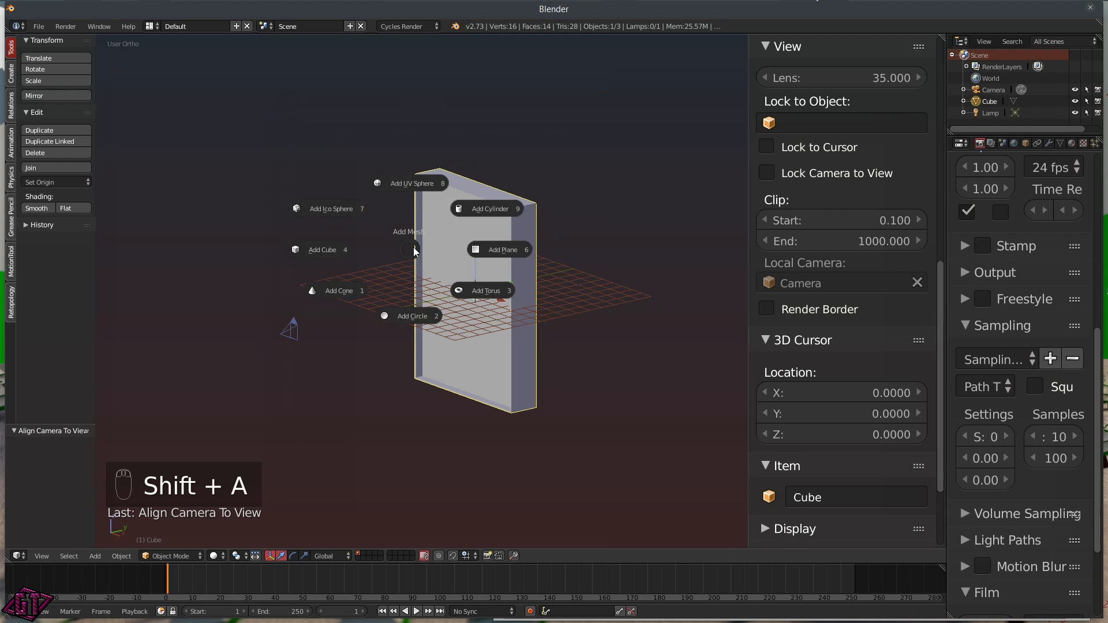
click(448, 252)
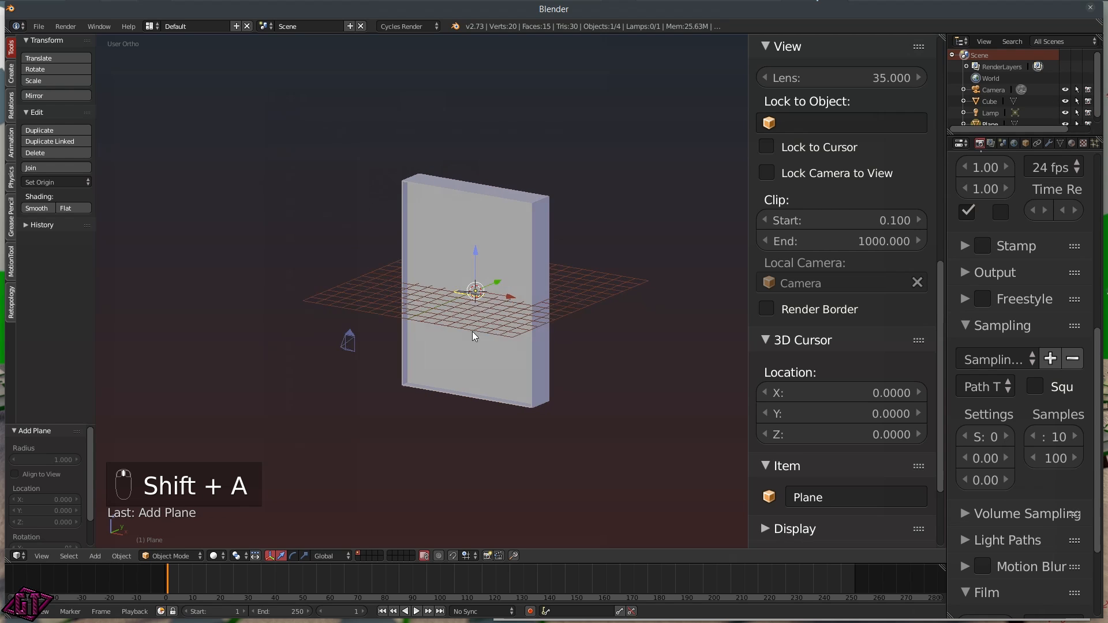
middle_drag(472, 336, 485, 336)
key(r)
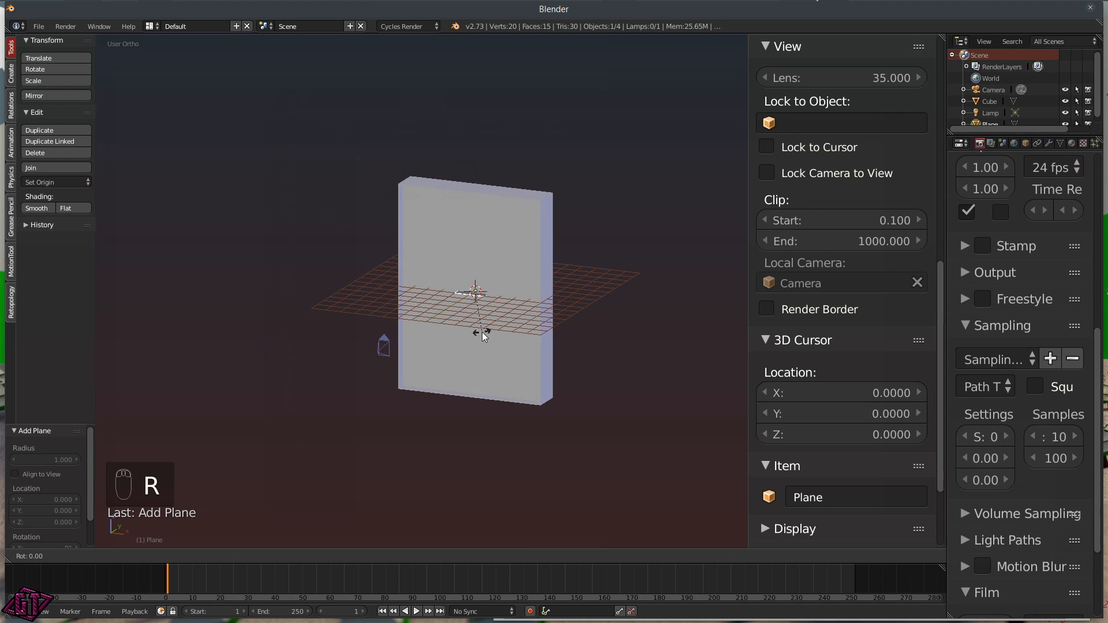
key(x)
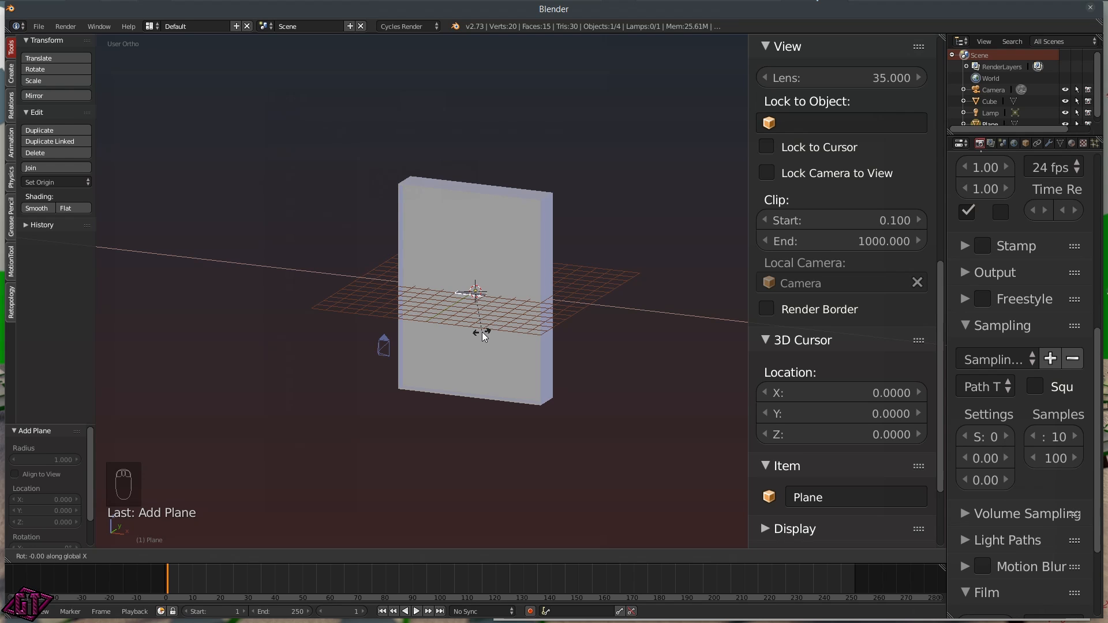
text(90)
key(Return)
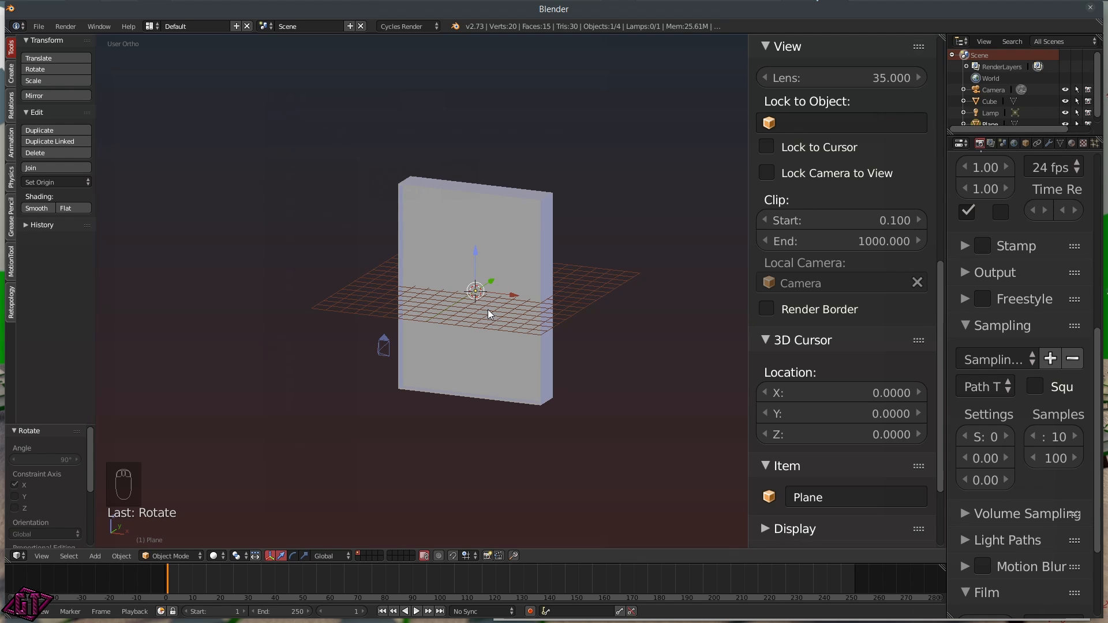
- Scale the upright plane to about twice the frame's width and move it about 1.8 units along Y, behind the frame
key(s)
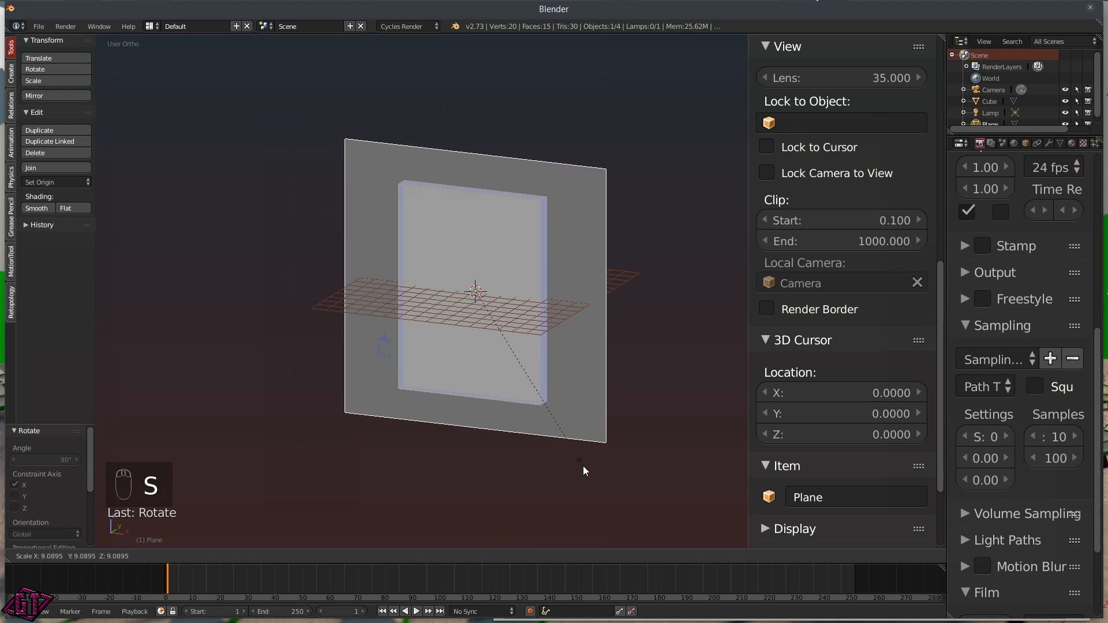
click(611, 492)
middle_drag(499, 333, 522, 294)
drag(521, 293, 550, 289)
middle_drag(452, 316, 468, 274)
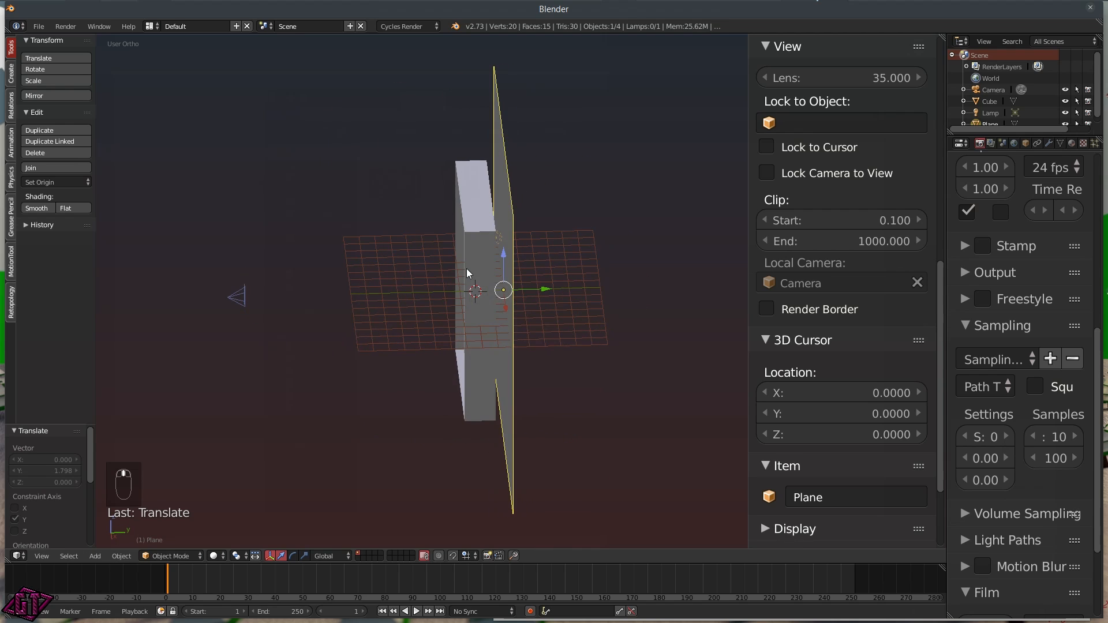
- In top view, move the lamp about -10.53 units in X and -3.7 in Y, beside the frame on the camera side
right_click(502, 239)
middle_drag(510, 245, 491, 319)
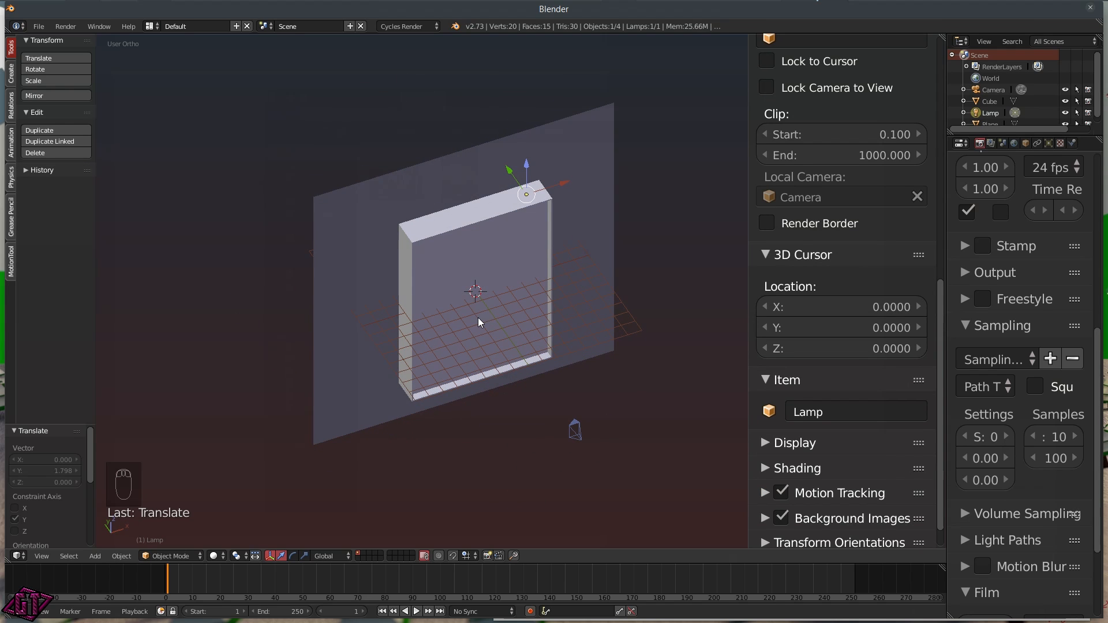
key(q)
click(497, 238)
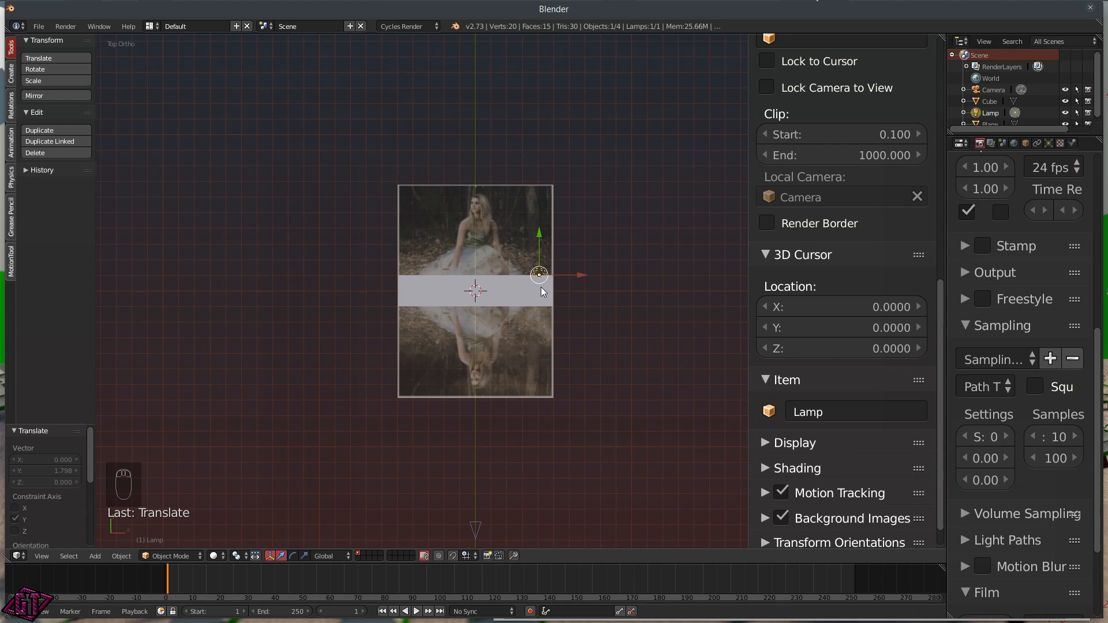
key(g)
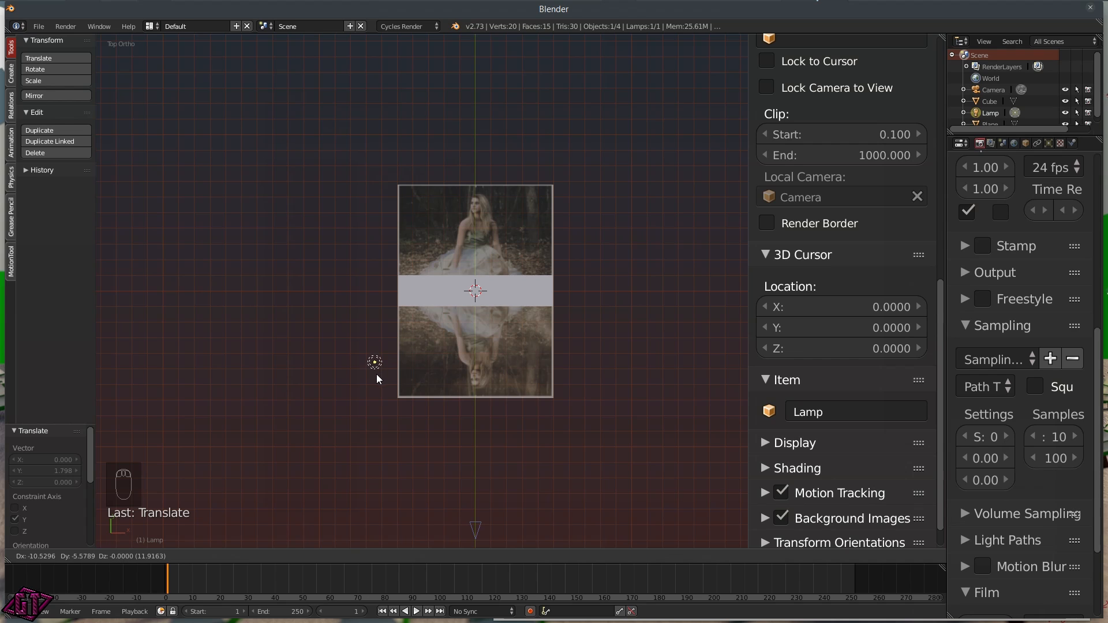
click(377, 349)
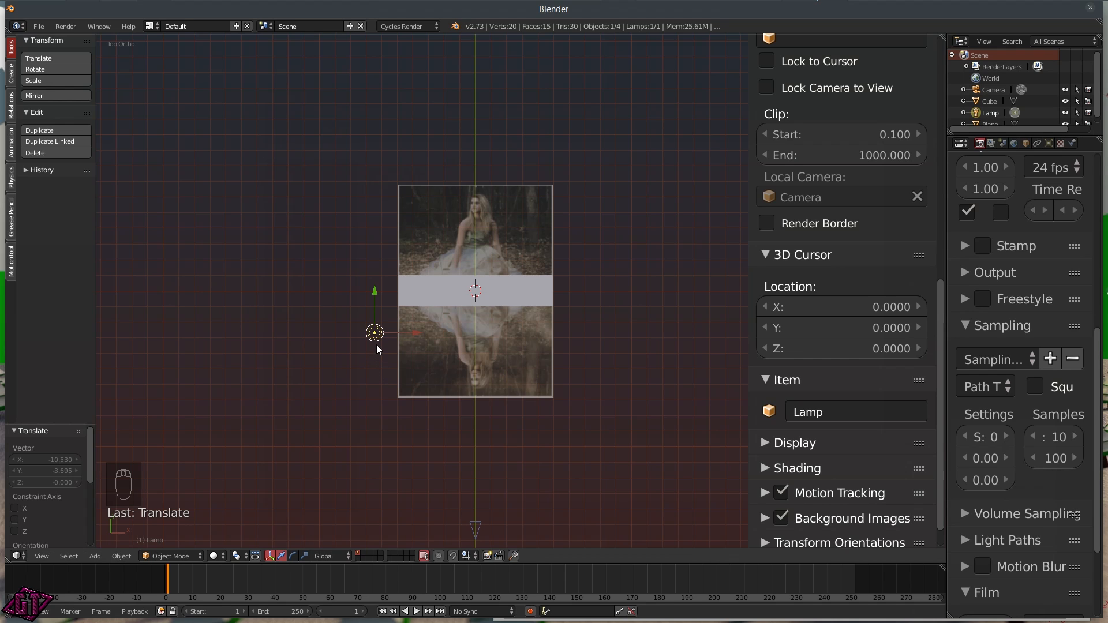
- Widen the properties editor, enable nodes for the point lamp, and set its emission strength to 2000
click(1049, 143)
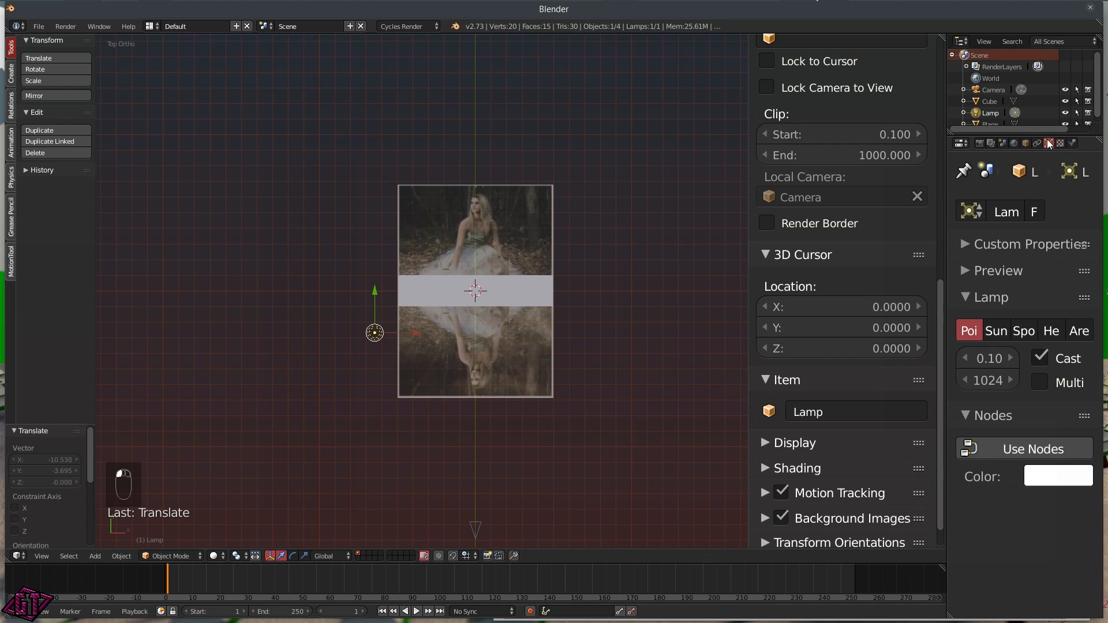
drag(946, 249, 753, 249)
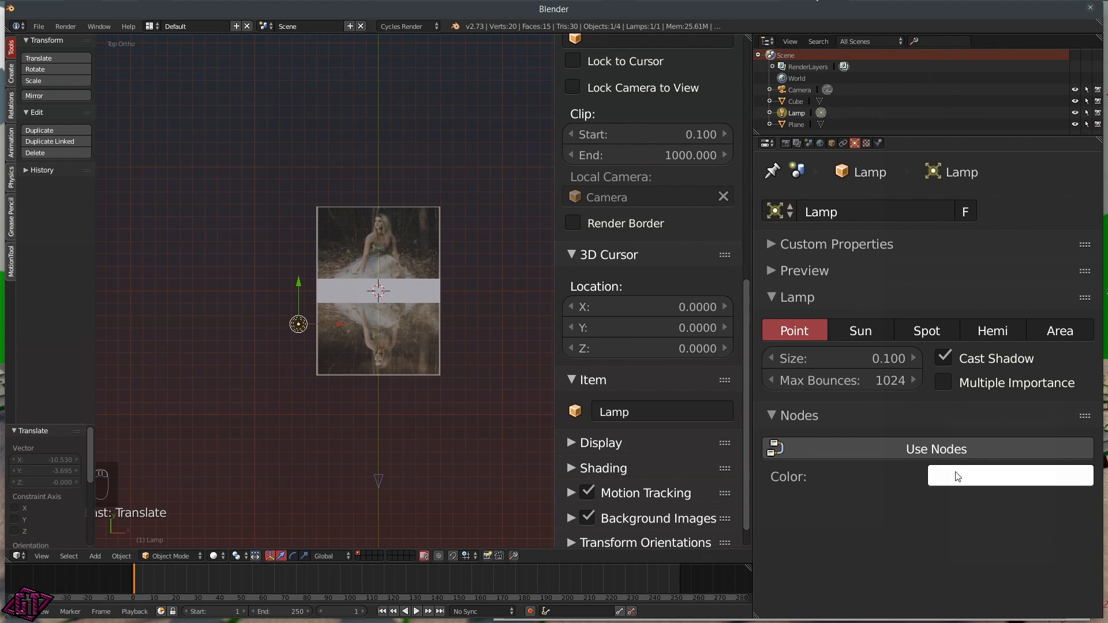
click(935, 451)
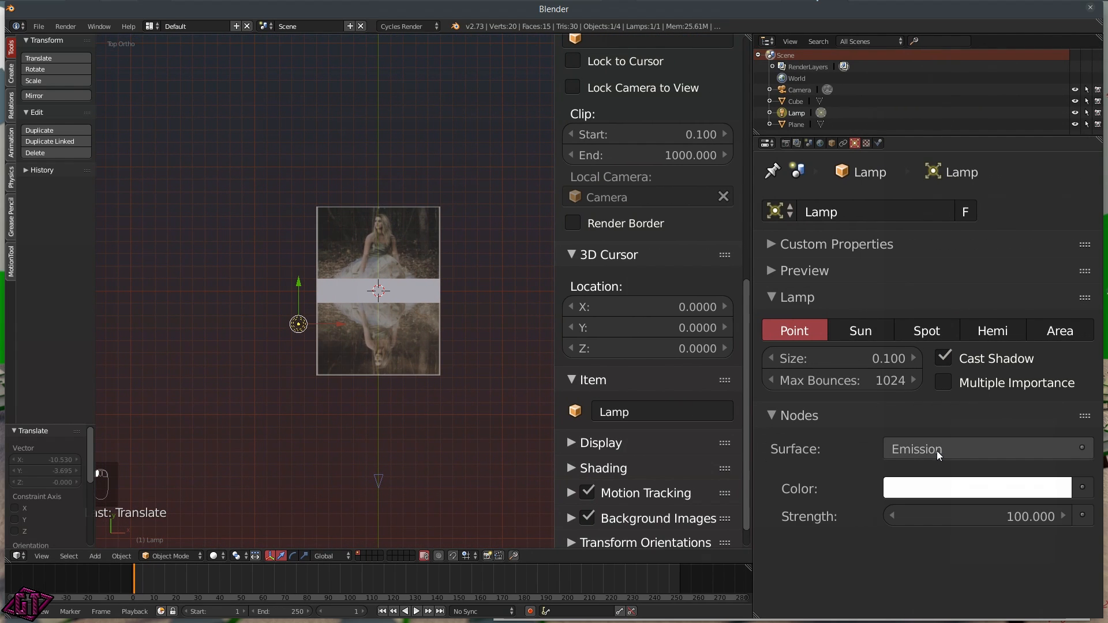
click(971, 517)
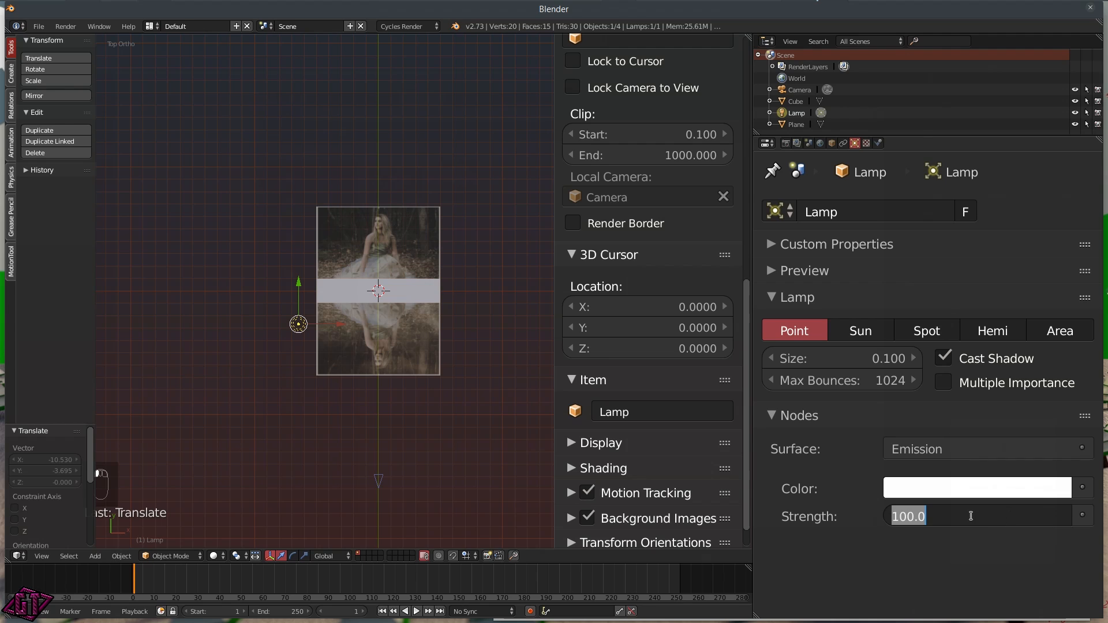
text(2000)
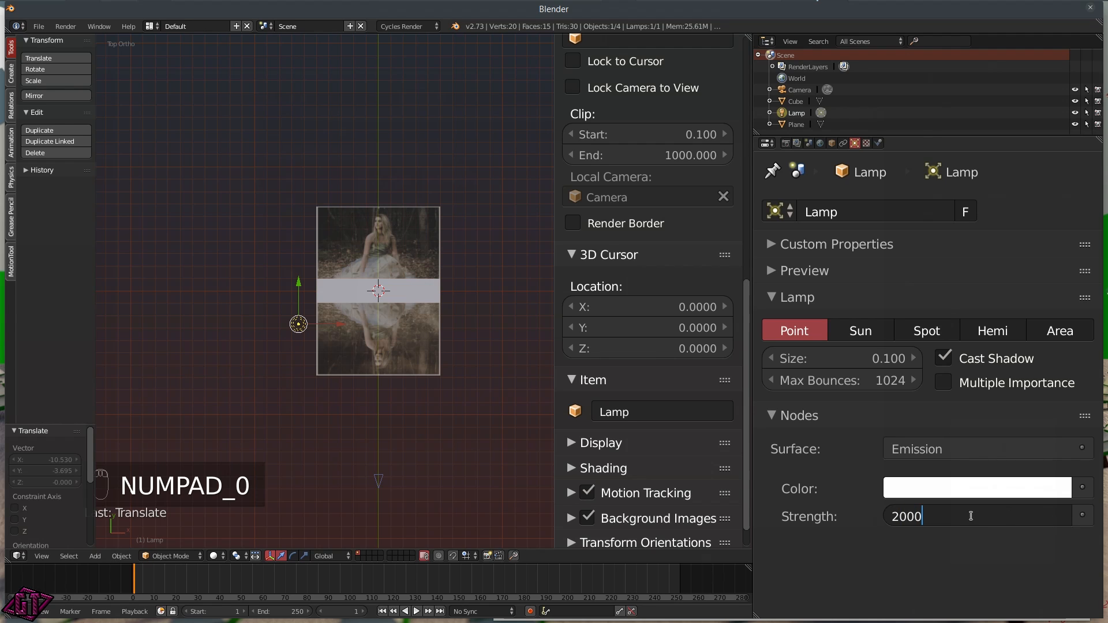
key(Return)
- In top view, duplicate the lamp and place the copy about -6.3 units in X and -10 in Y from the original
middle_drag(310, 372, 341, 396)
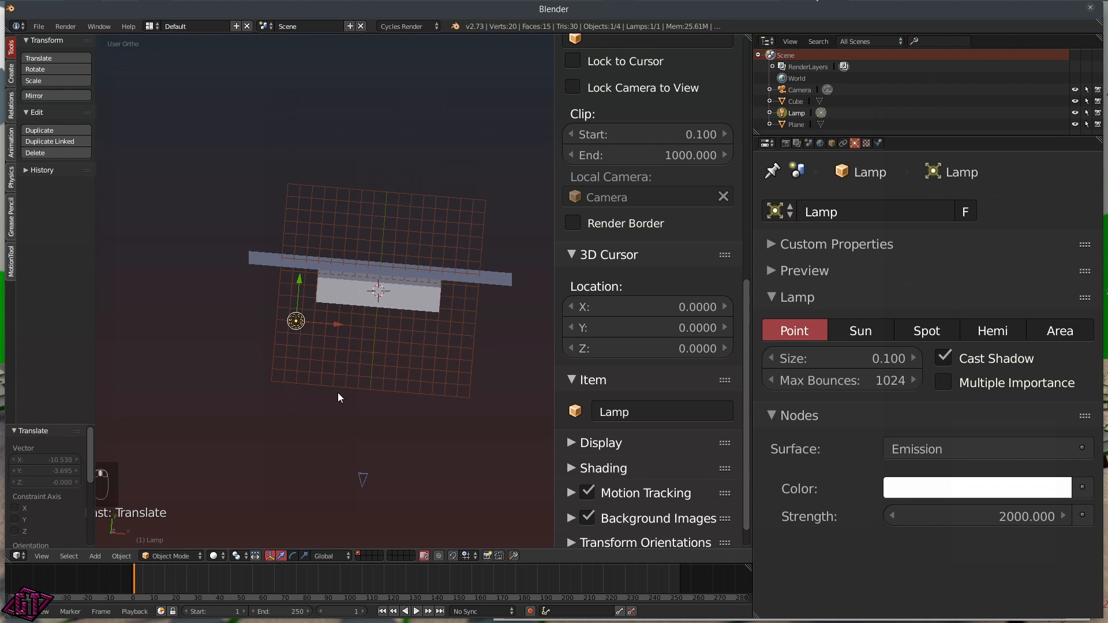
key(q)
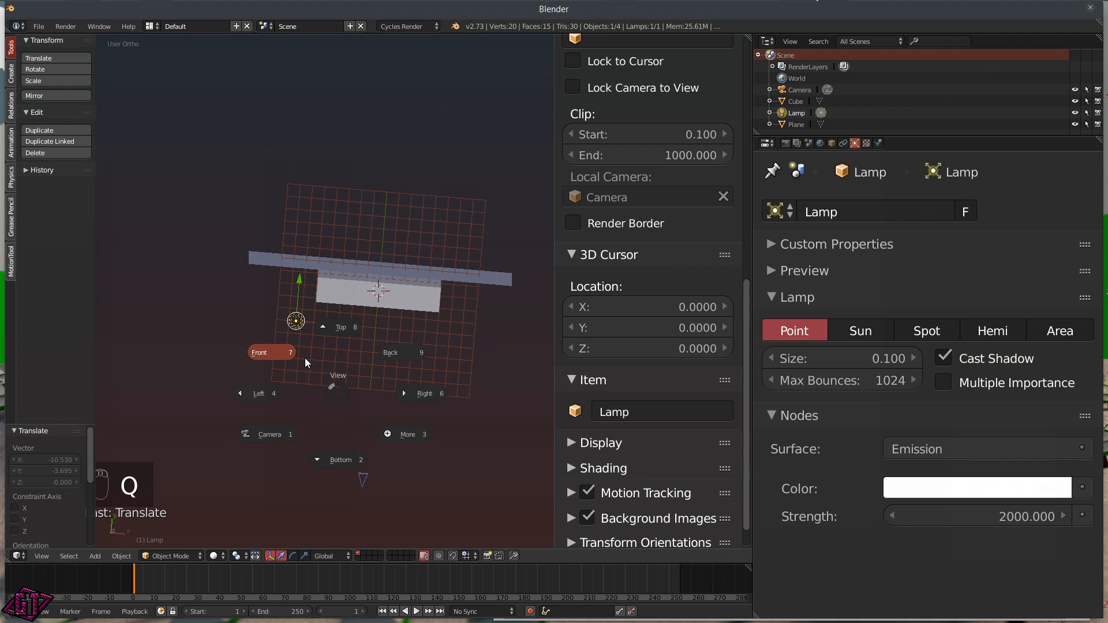
click(332, 336)
key(shift+d)
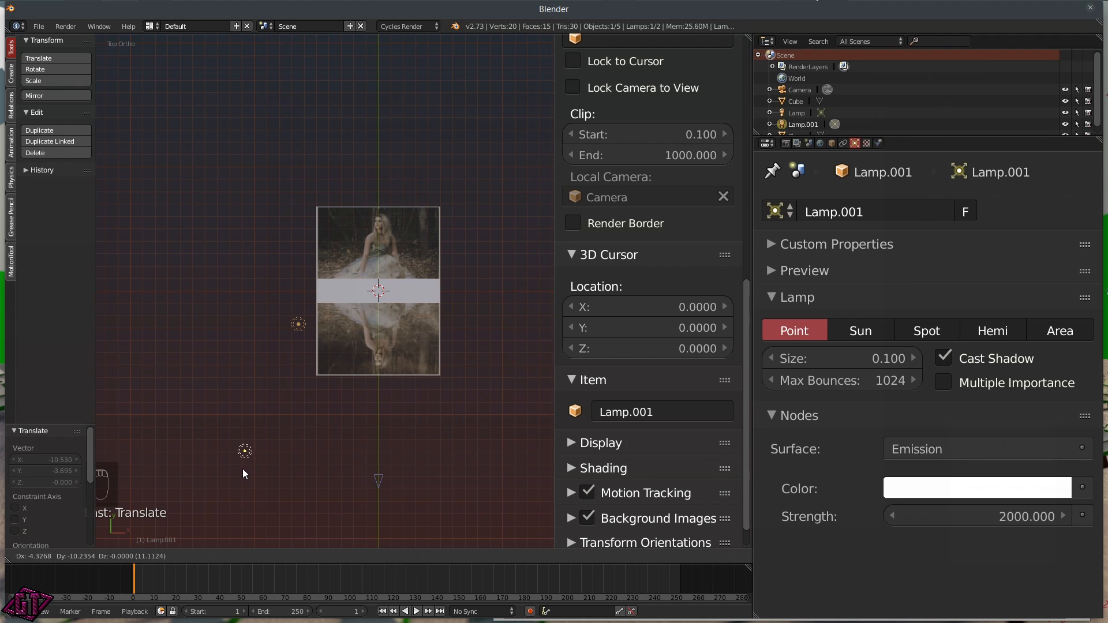
click(221, 472)
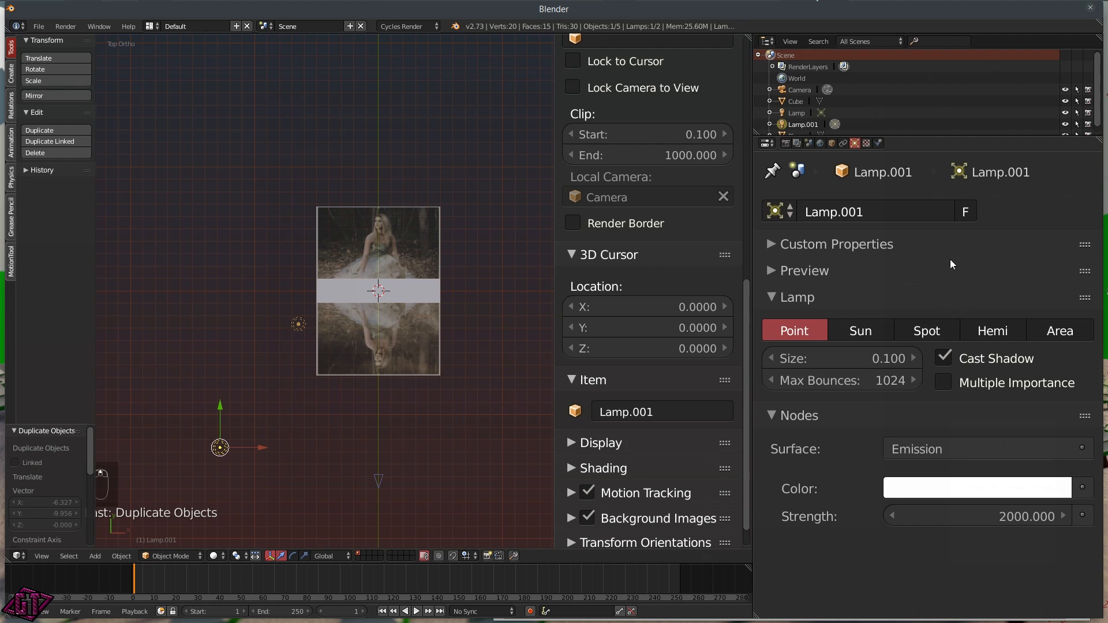
- Change the duplicated lamp to a Spot and rotate it about 159 degrees in top view to aim at the frame
click(935, 331)
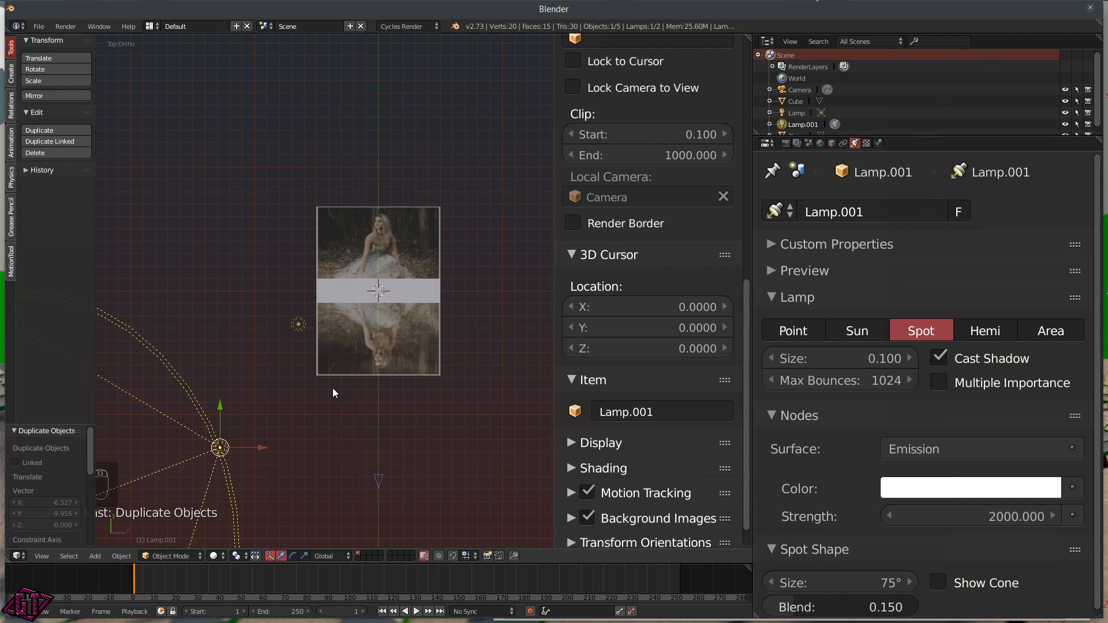
scroll(332, 391, down, 3)
key(r)
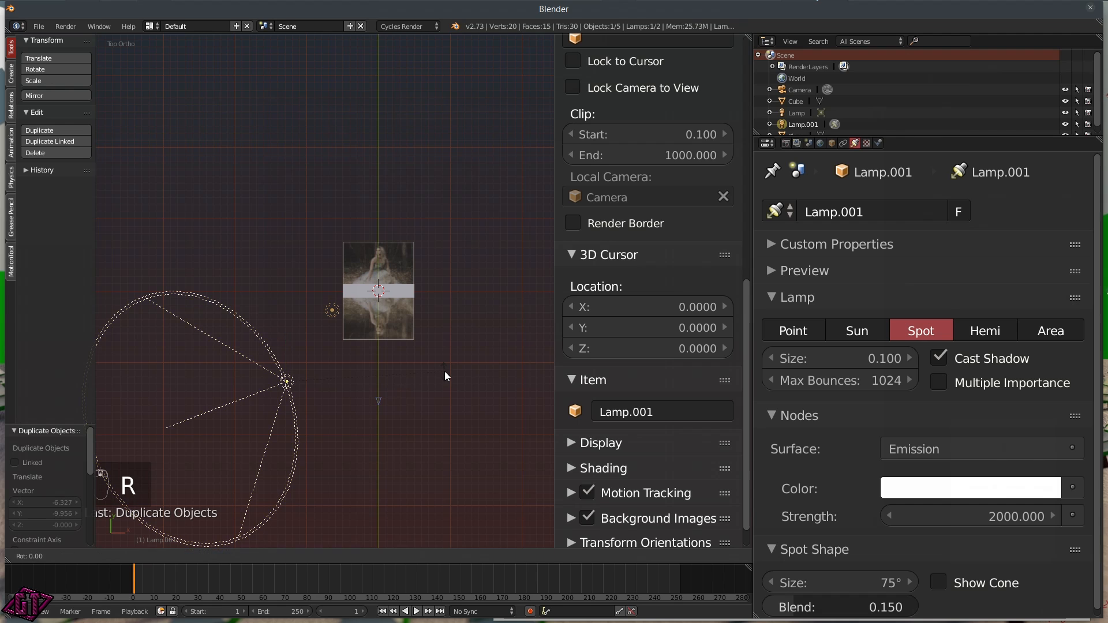
click(185, 428)
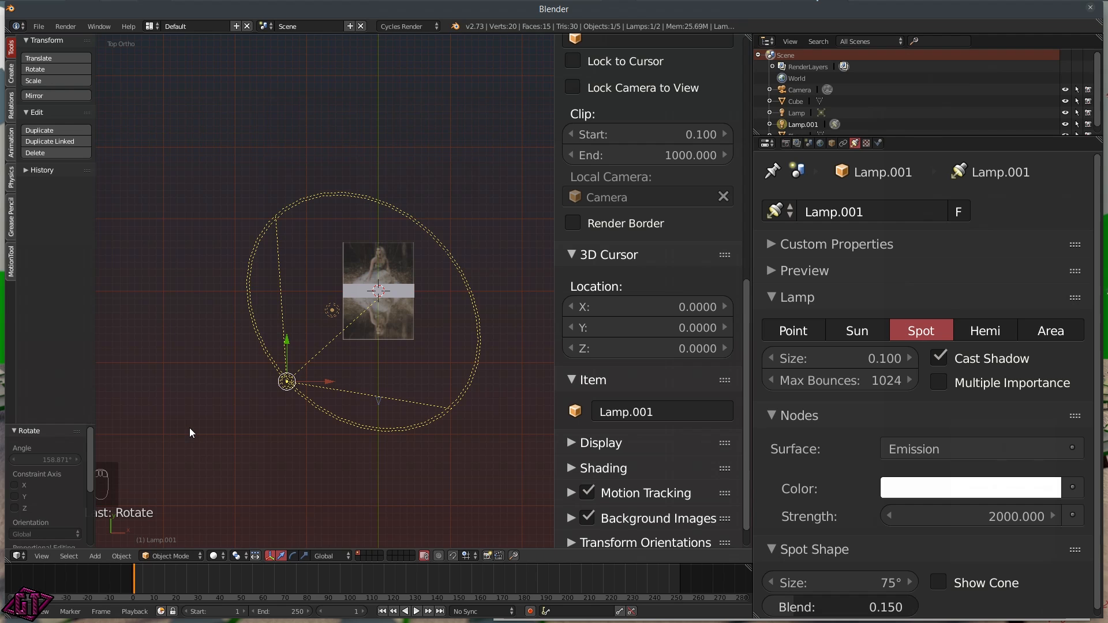
- In right view, rotate the spot lamp about -46.3 degrees so its cone points at the frame
key(q)
click(282, 427)
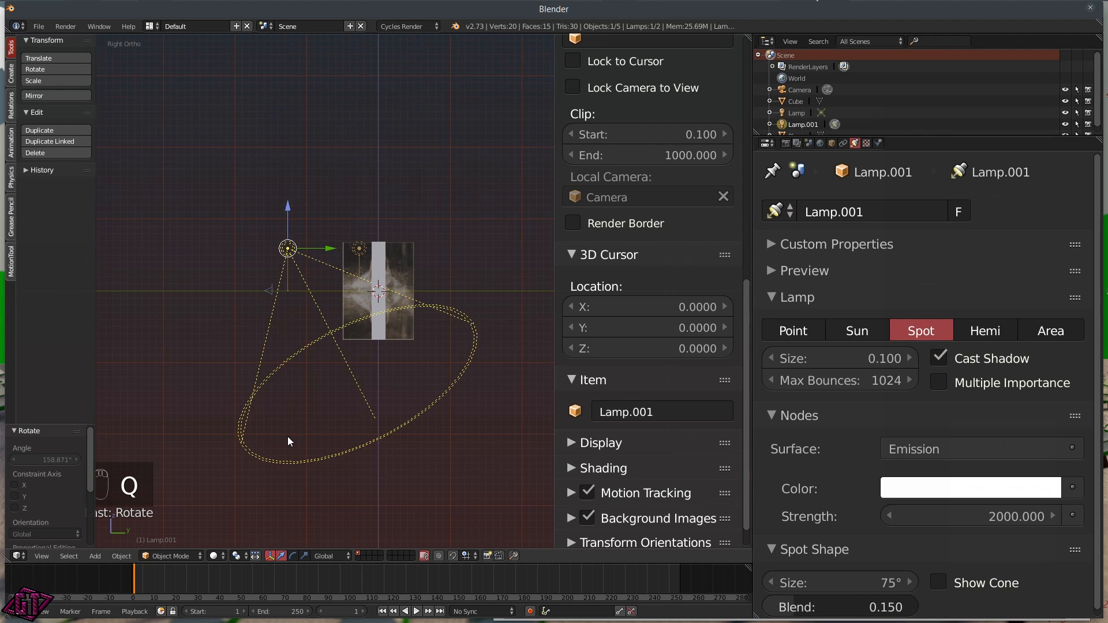
key(r)
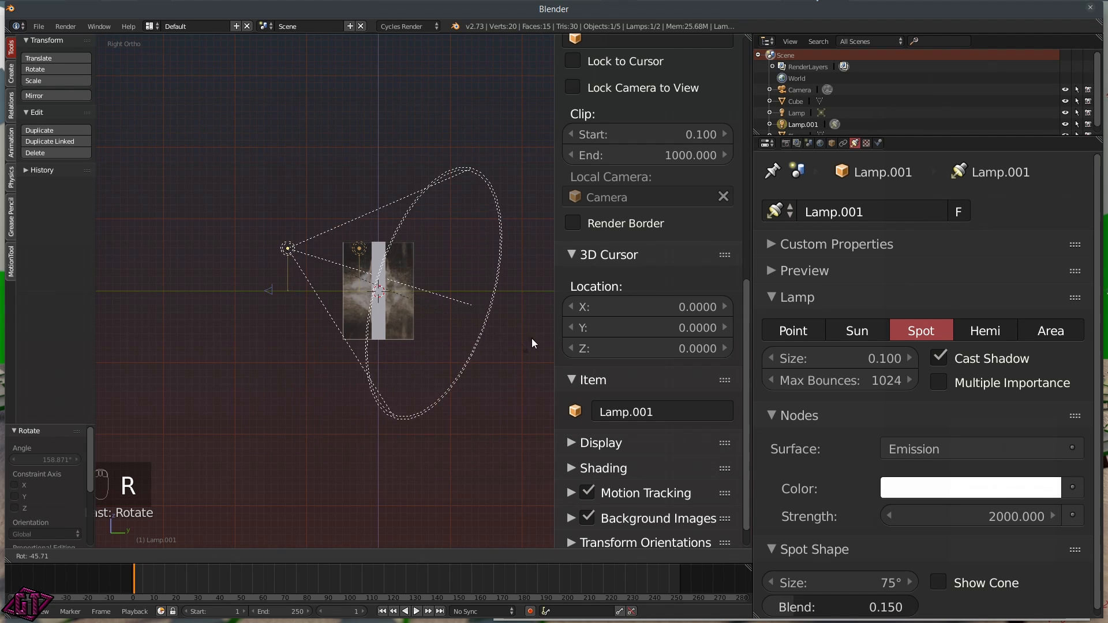
click(528, 344)
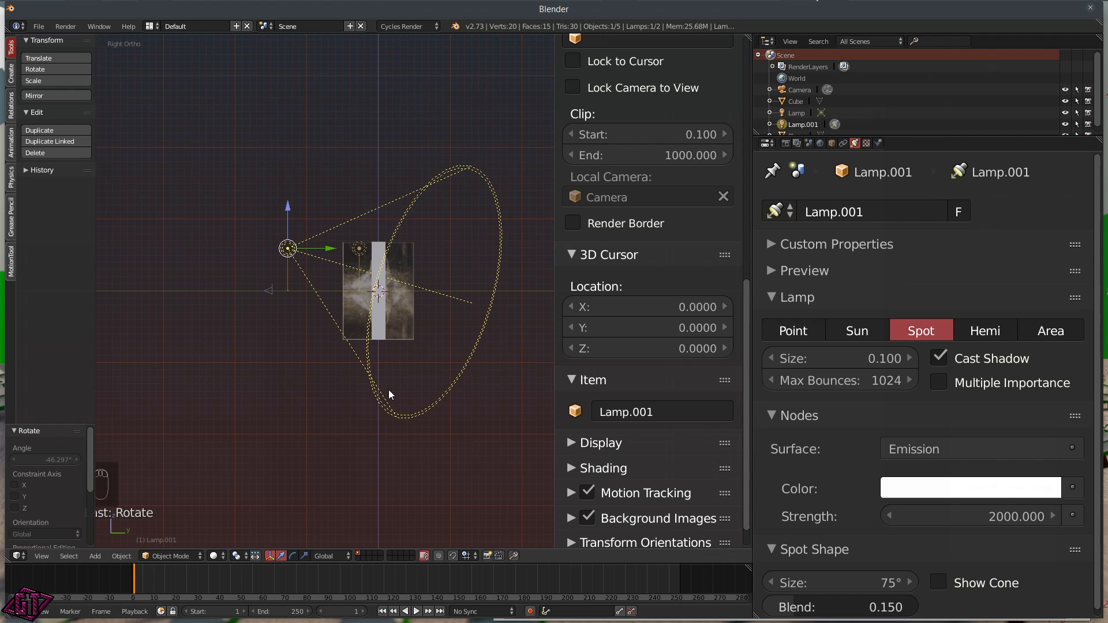
- Refine the spot lamp's aim by rotating it about -1.8 degrees in front view and about 18.3 degrees in top view
key(q)
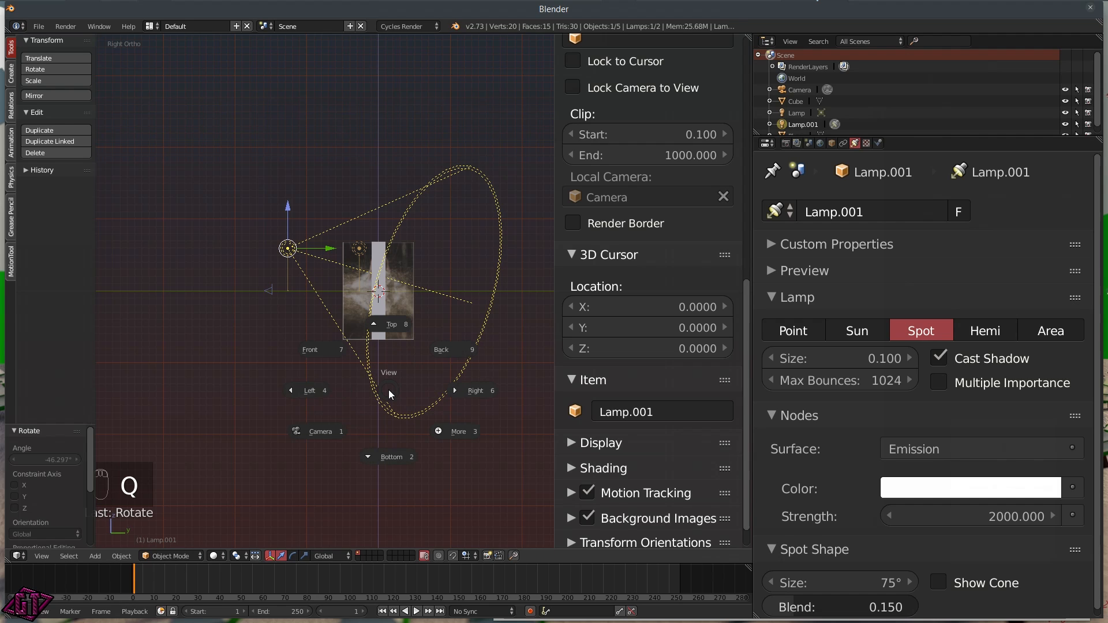
click(316, 350)
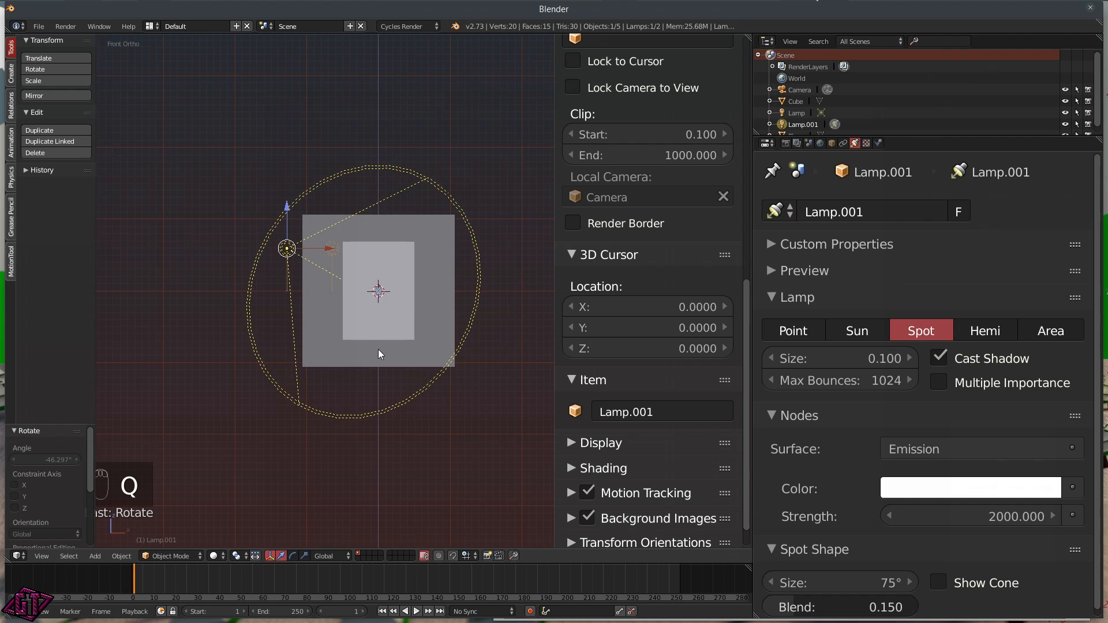
key(r)
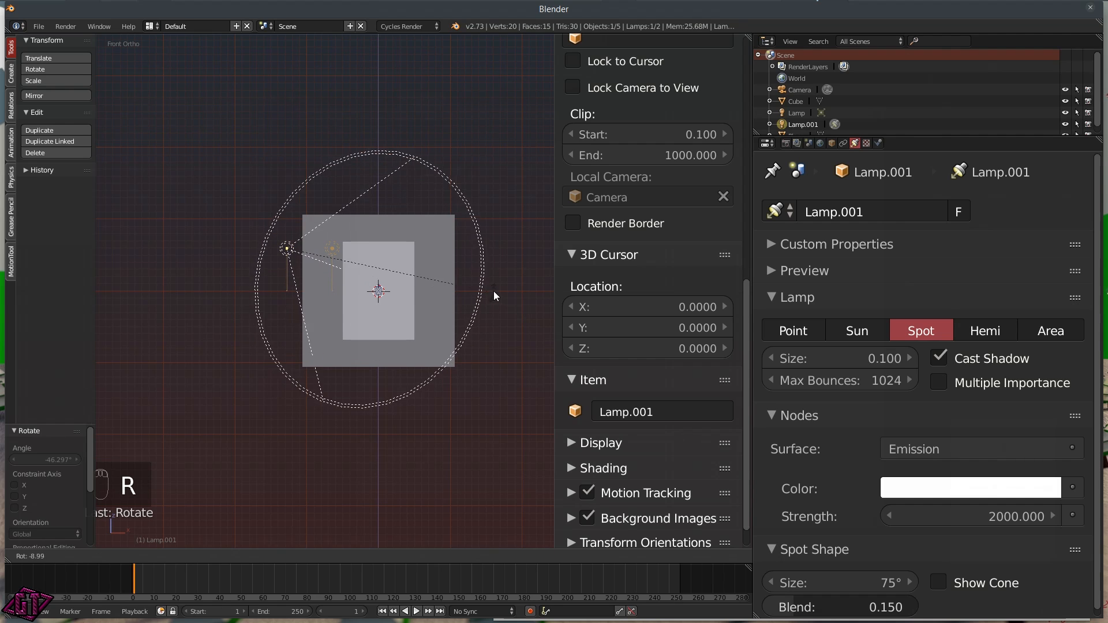
click(488, 321)
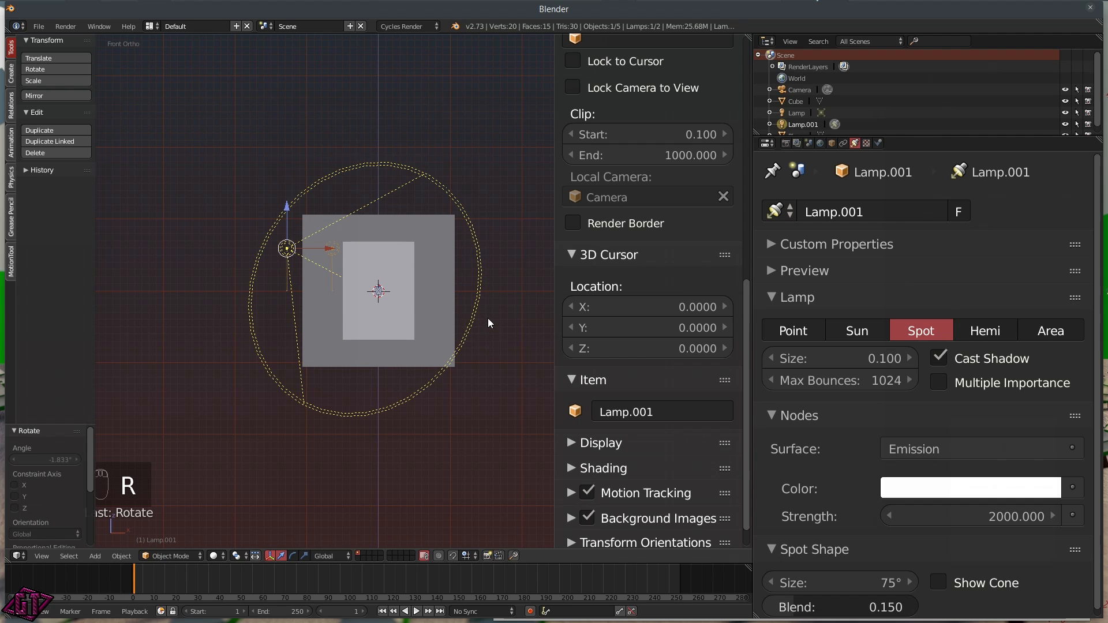
key(q)
click(494, 245)
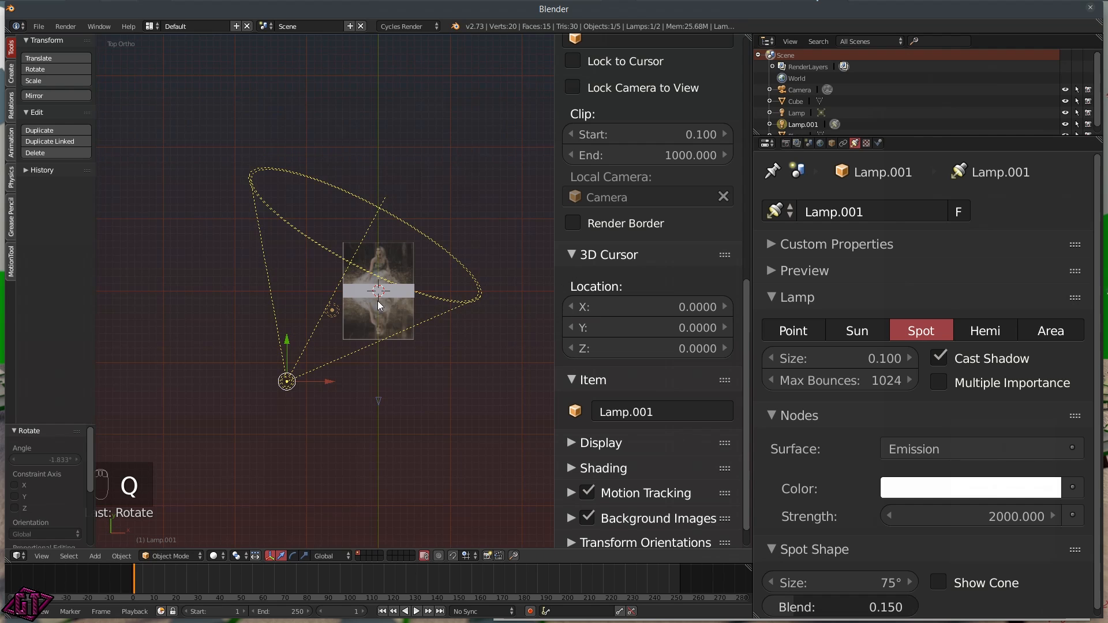
key(r)
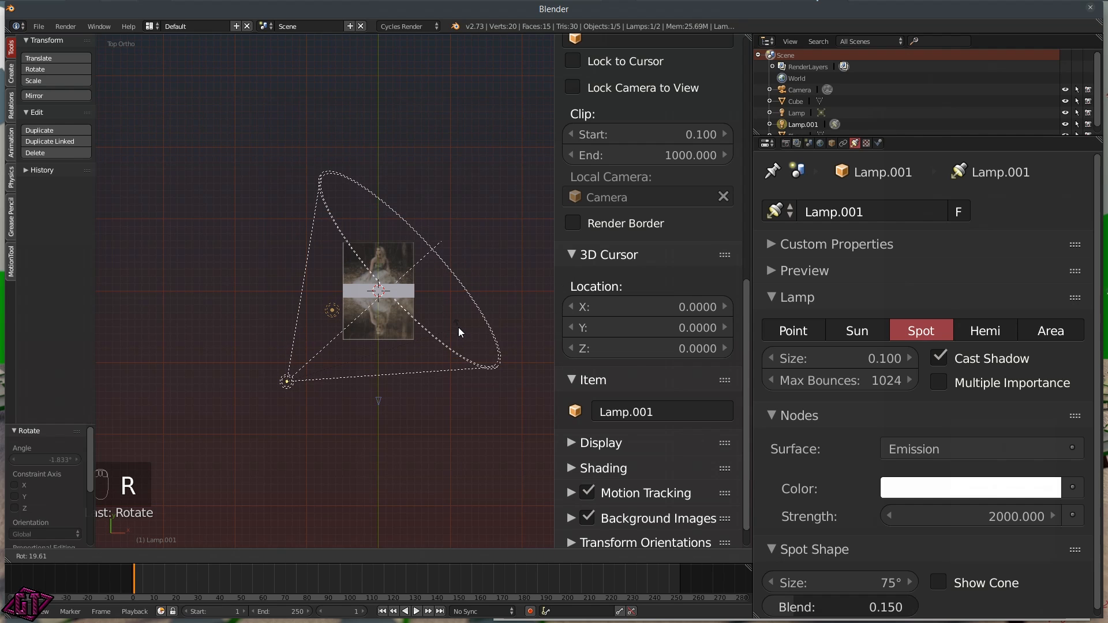
click(456, 323)
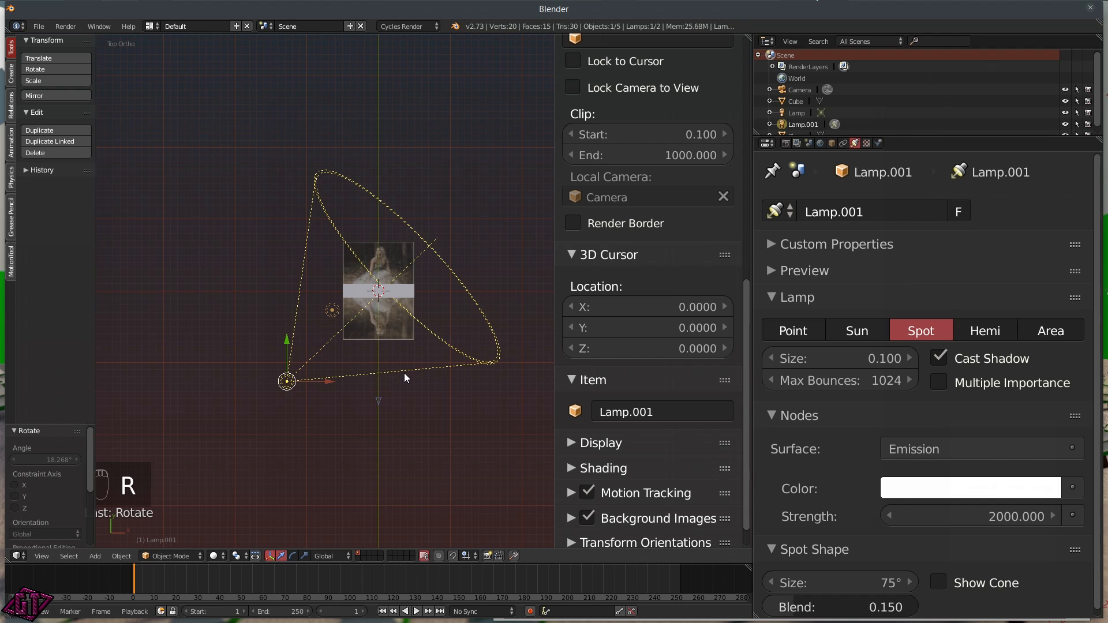
middle_drag(405, 375, 393, 271)
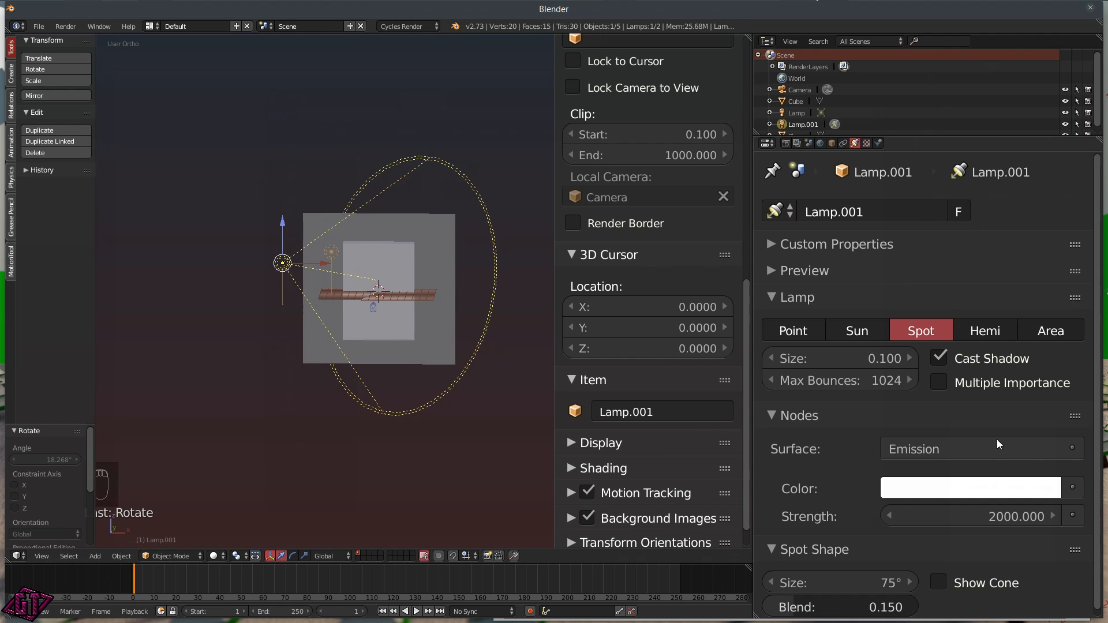
- Set the spot lamp's emission strength to 4500
click(992, 517)
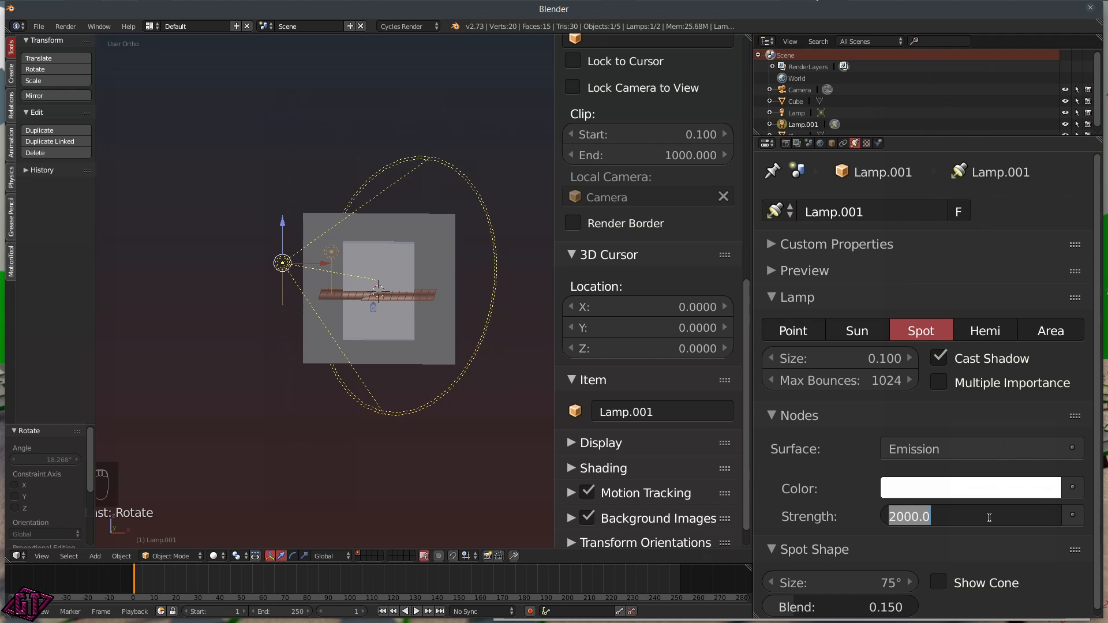
text(4500)
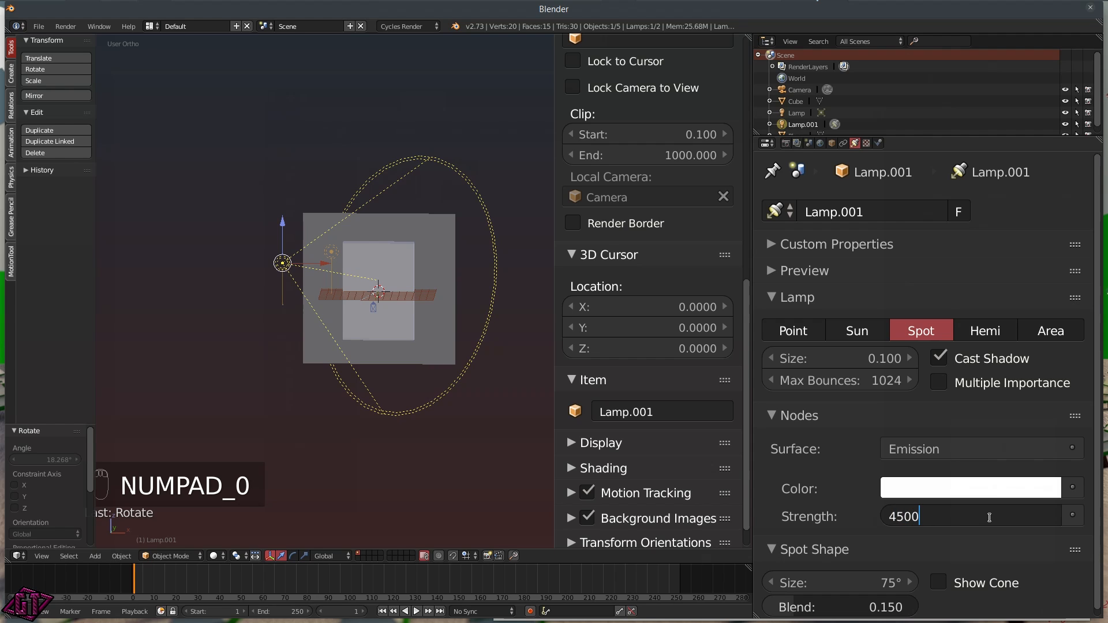
key(Return)
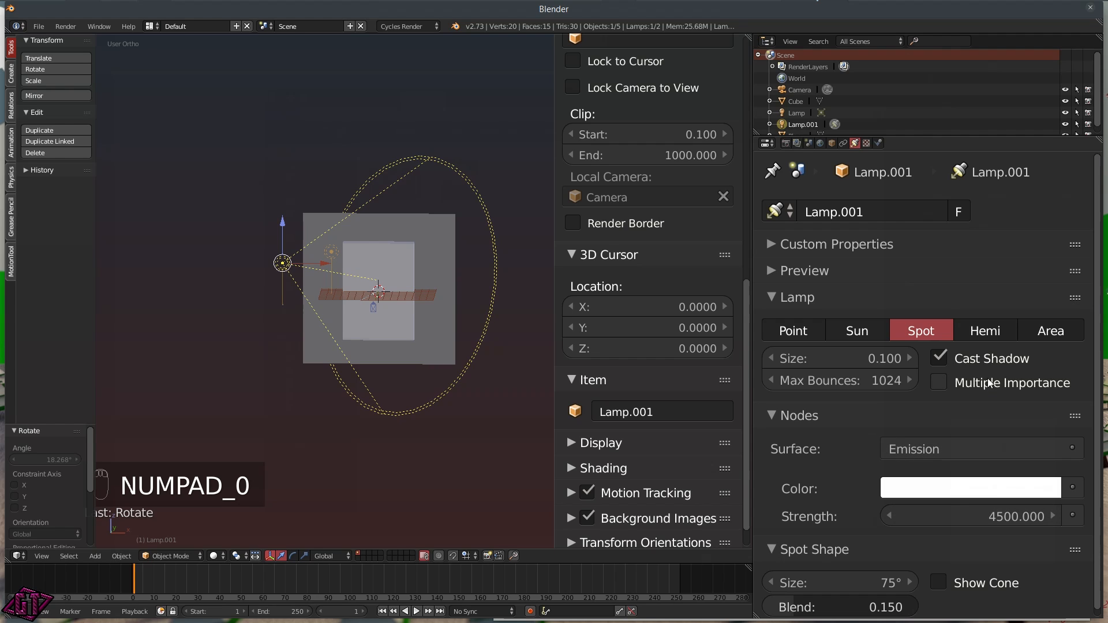
- Select the frame, narrow the properties editor, and split off its lower part as a 3D view looking through the camera
scroll(328, 258, up, 2)
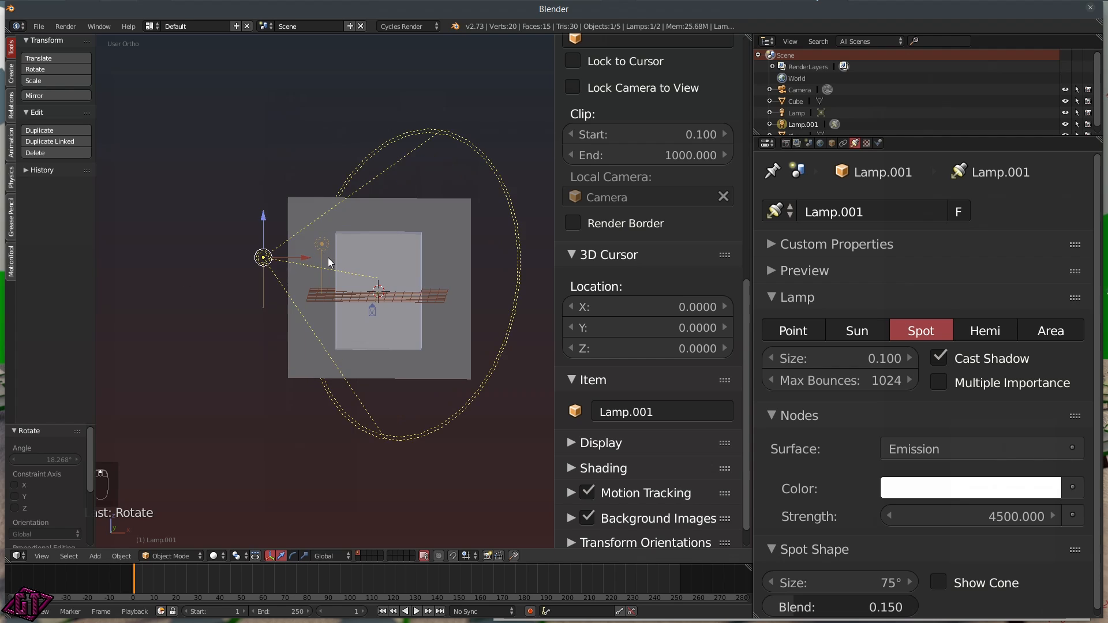
right_click(312, 235)
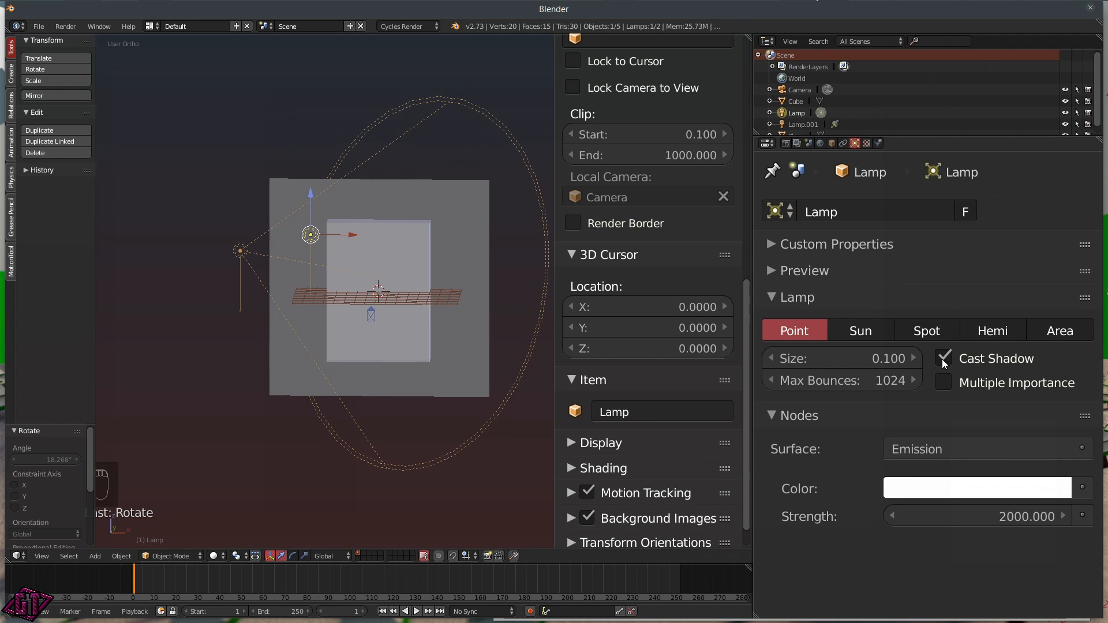
middle_drag(423, 313, 453, 290)
right_click(403, 238)
drag(754, 318, 826, 316)
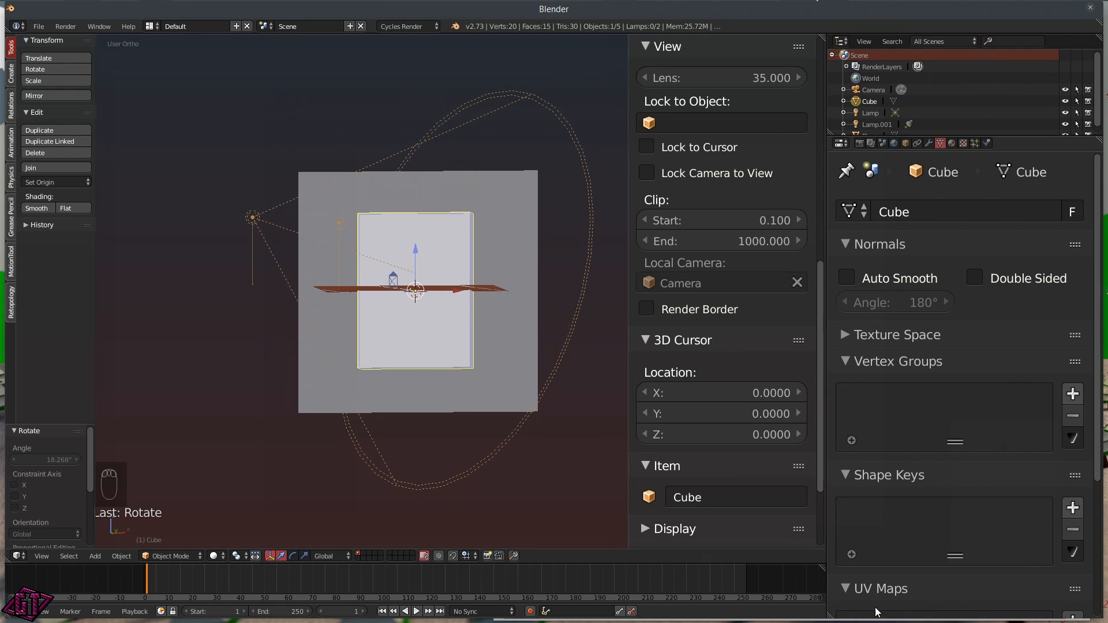
drag(828, 616, 864, 392)
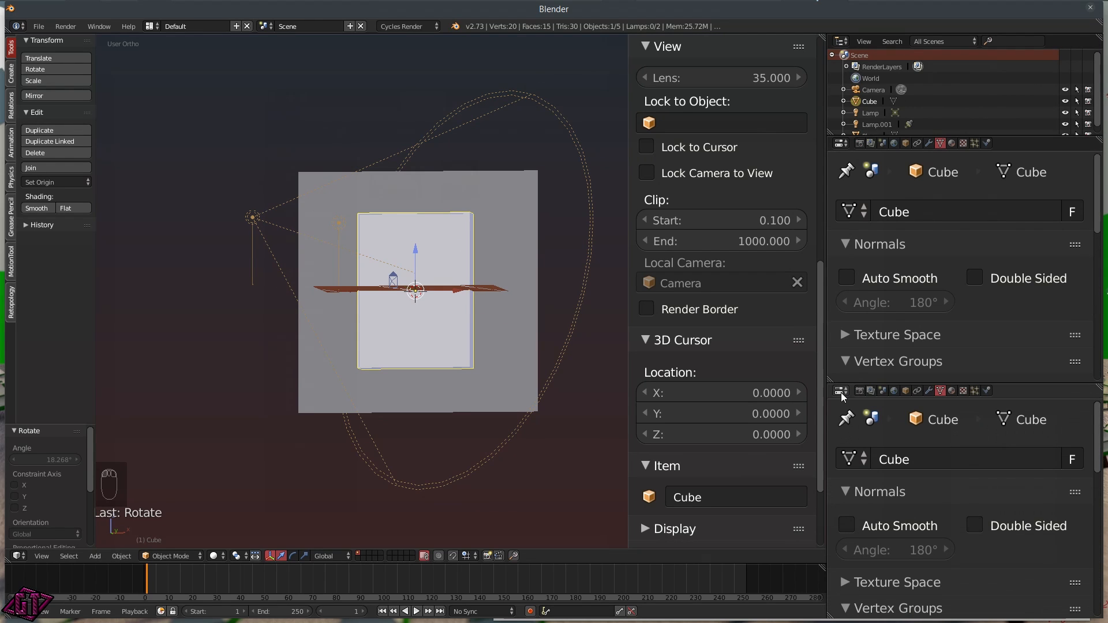
click(840, 391)
click(847, 377)
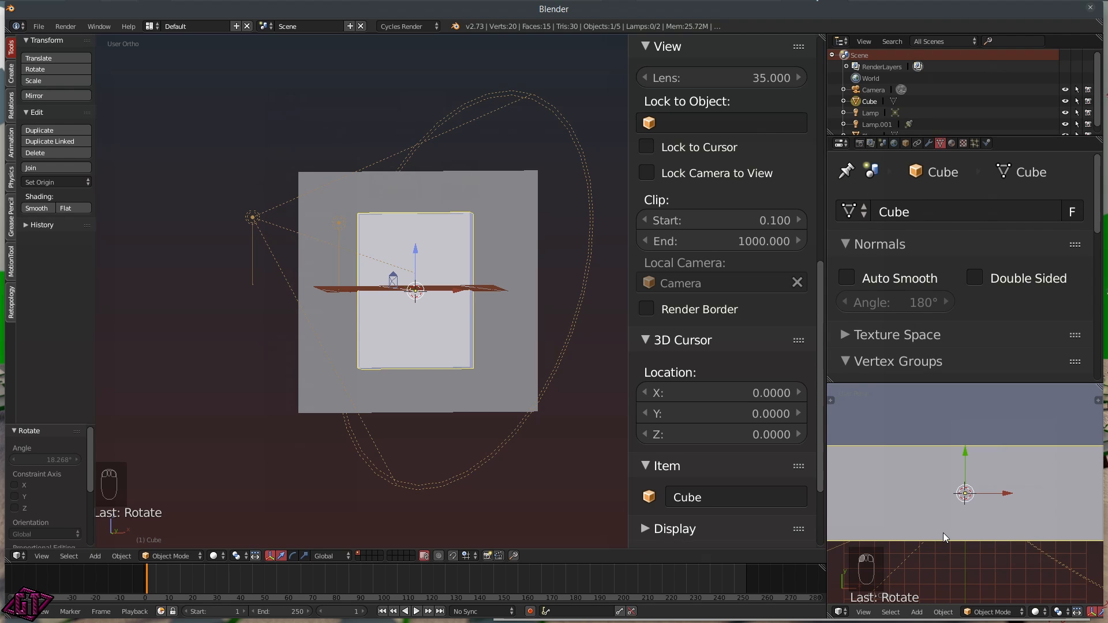
key(KP_0)
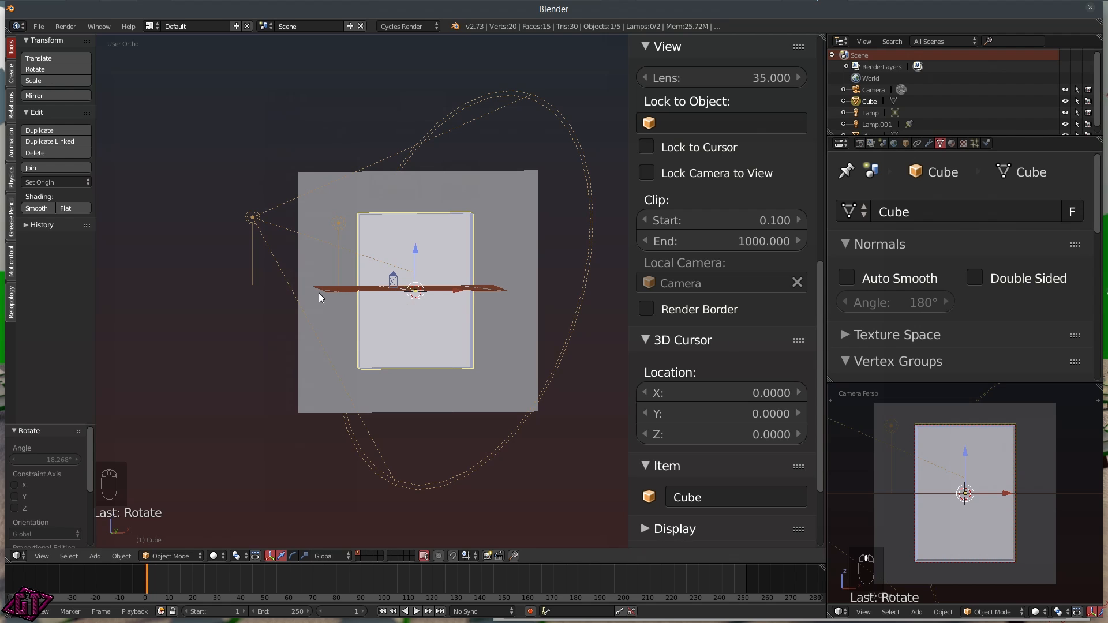
- Look through the camera in the main viewport, lock the camera to the view, and move it back from the frame
key(q)
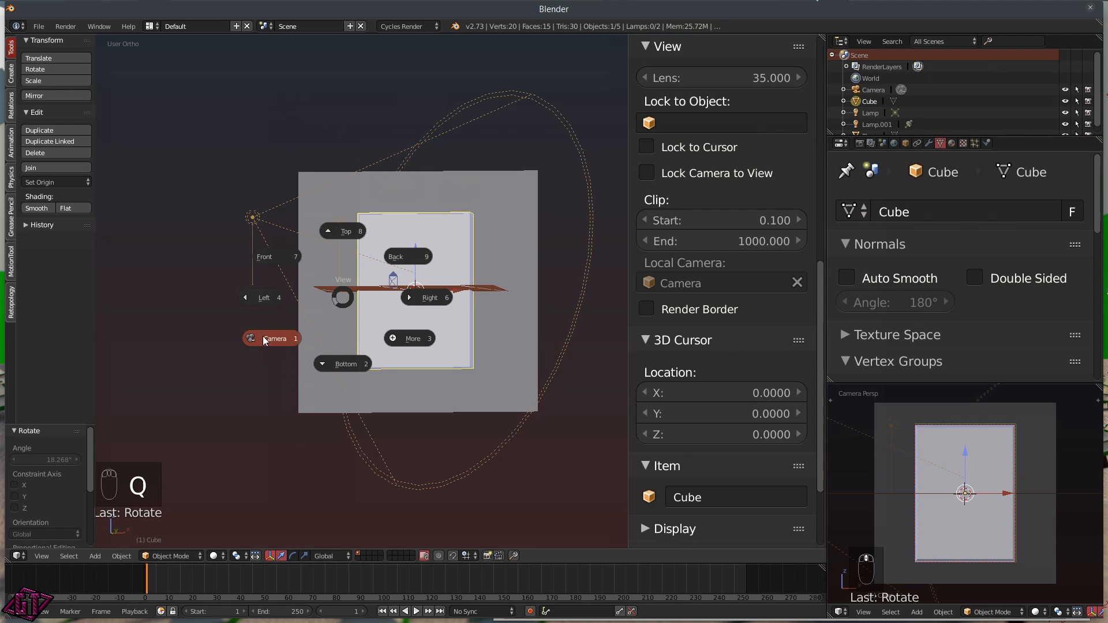
click(262, 335)
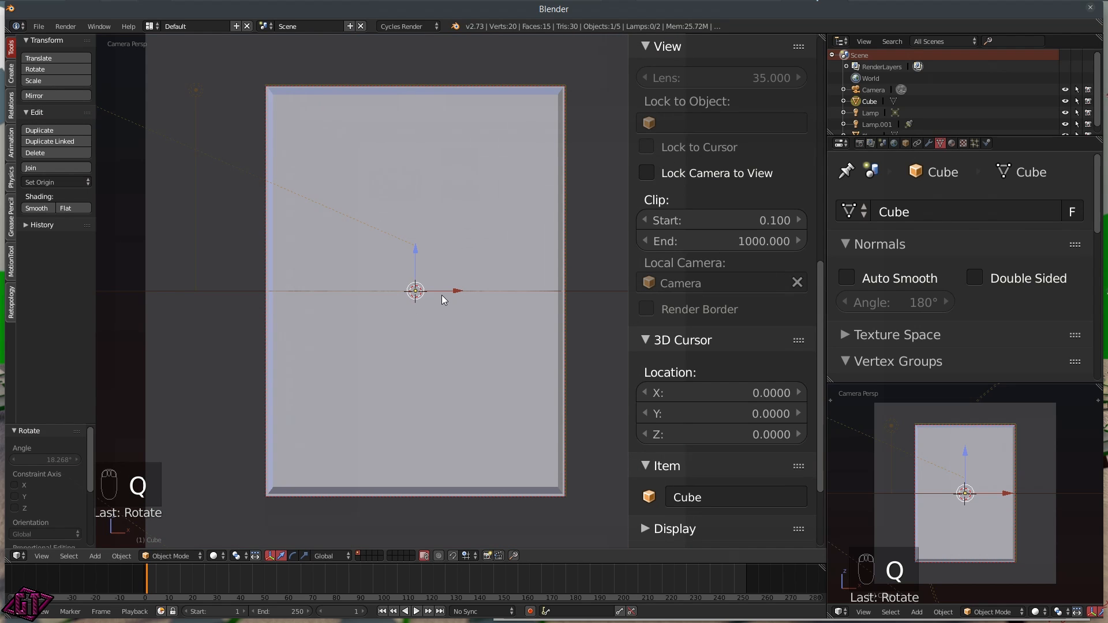
scroll(442, 296, down, 1)
scroll(442, 295, up, 1)
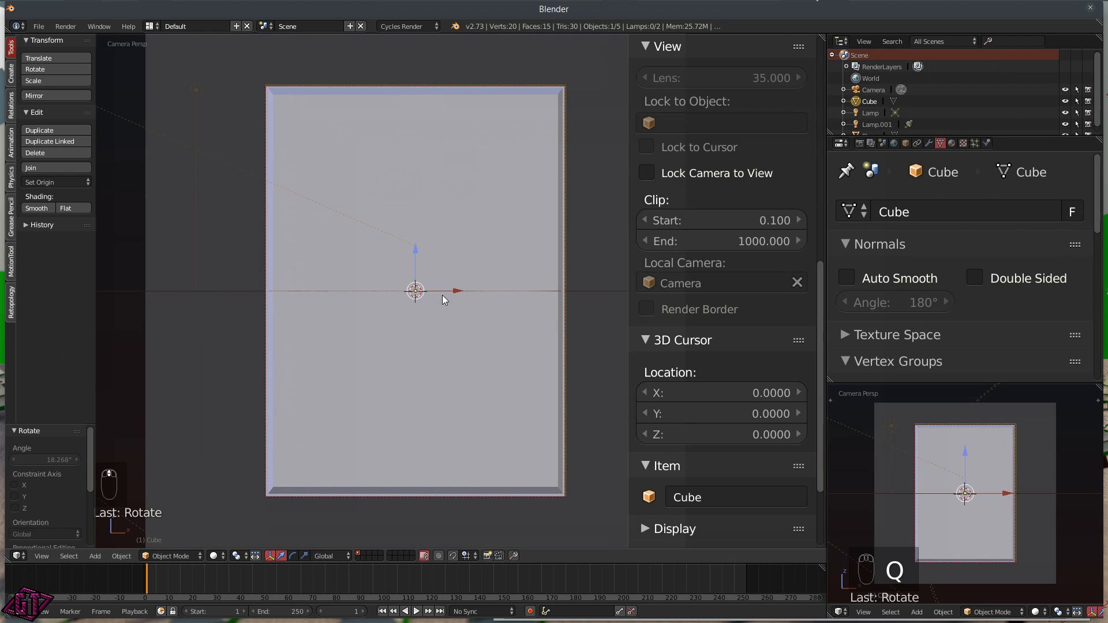
click(646, 173)
scroll(379, 287, down, 1)
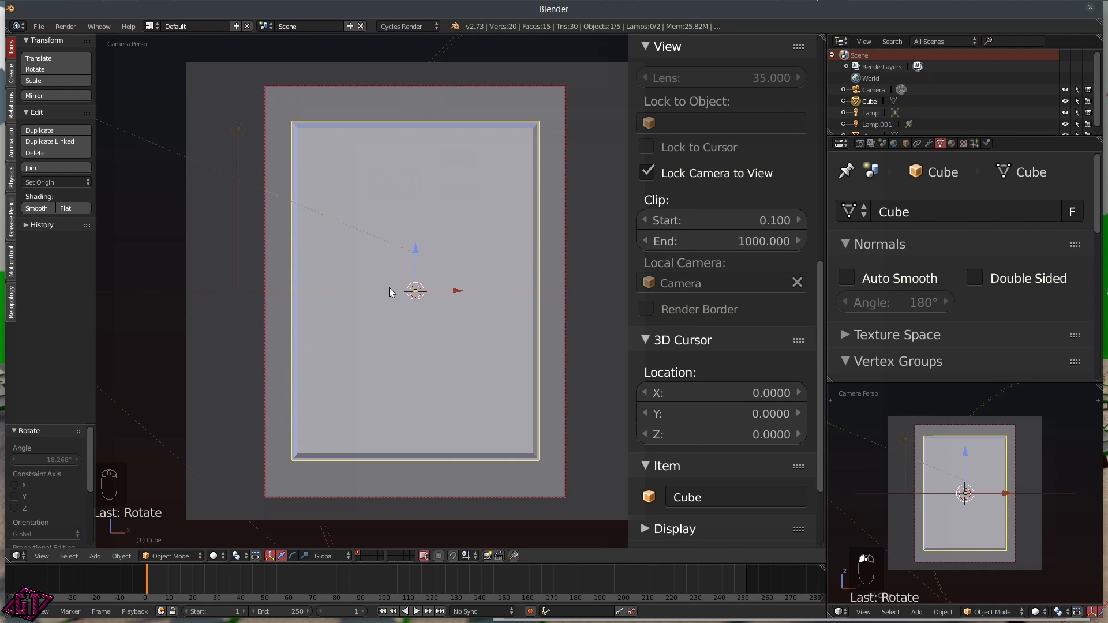
scroll(389, 291, down, 1)
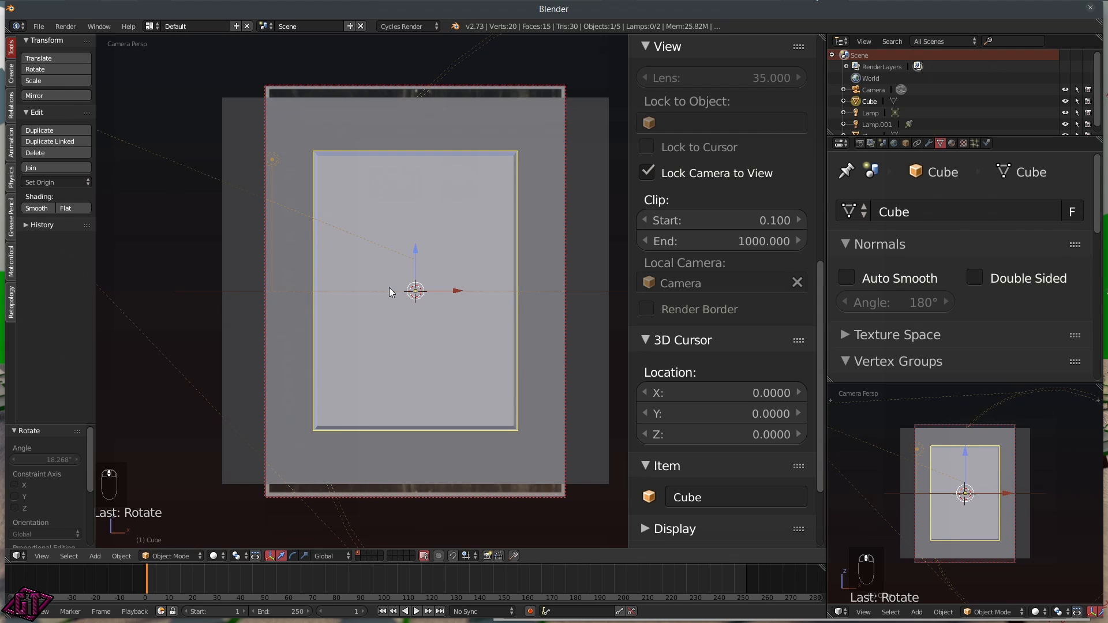
scroll(389, 287, down, 1)
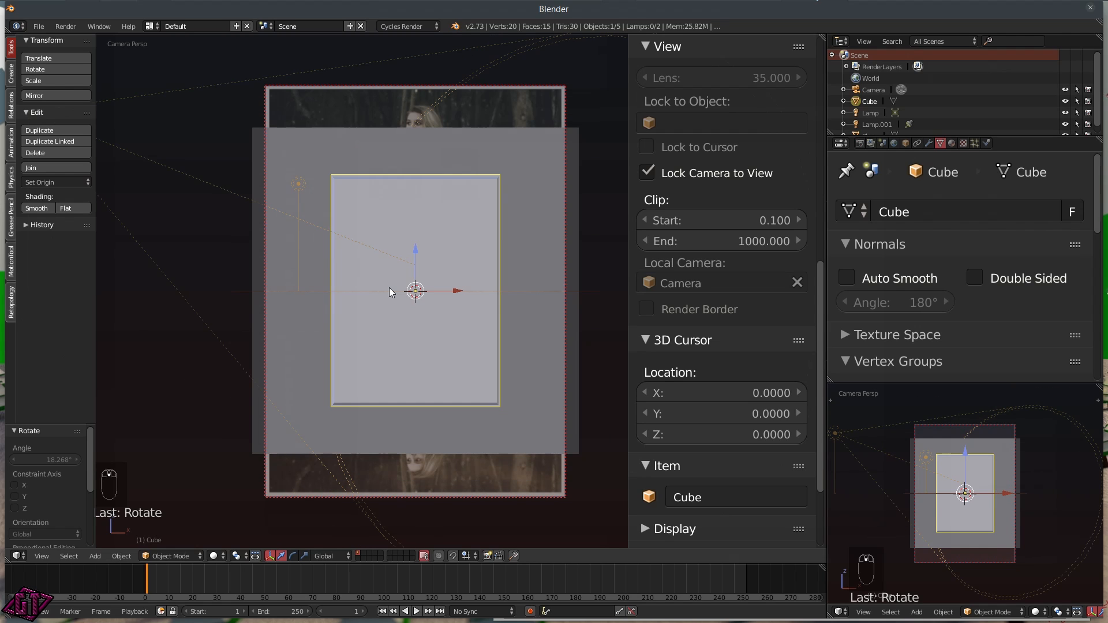
- Scale the backdrop plane about 1.4 times along Z and about 2.04 times along X to overfill the camera frame
right_click(431, 147)
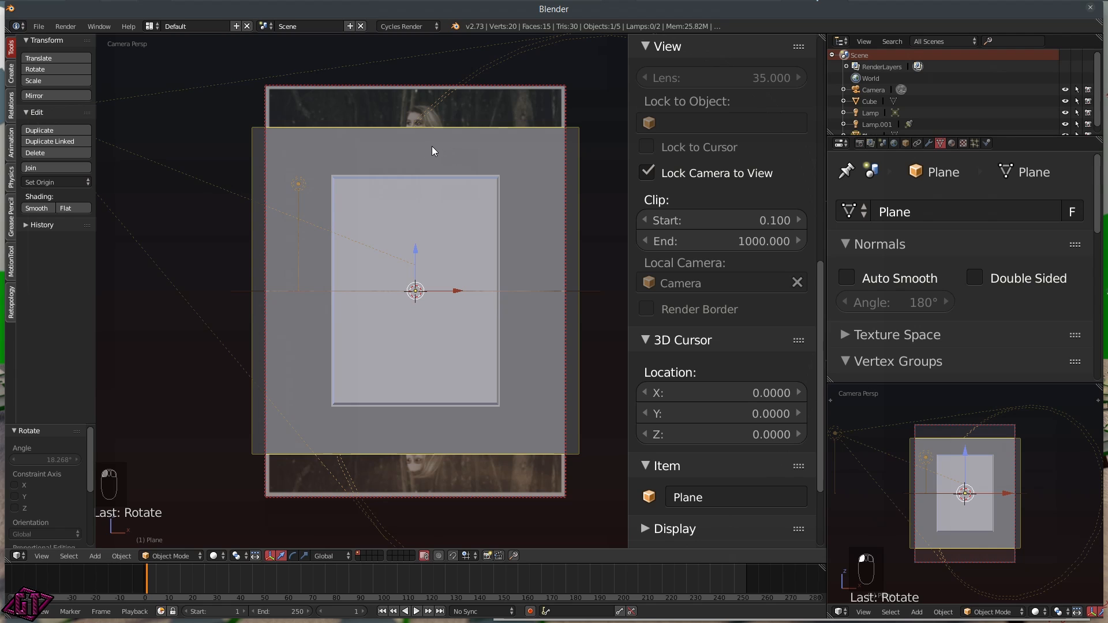
key(s)
key(z)
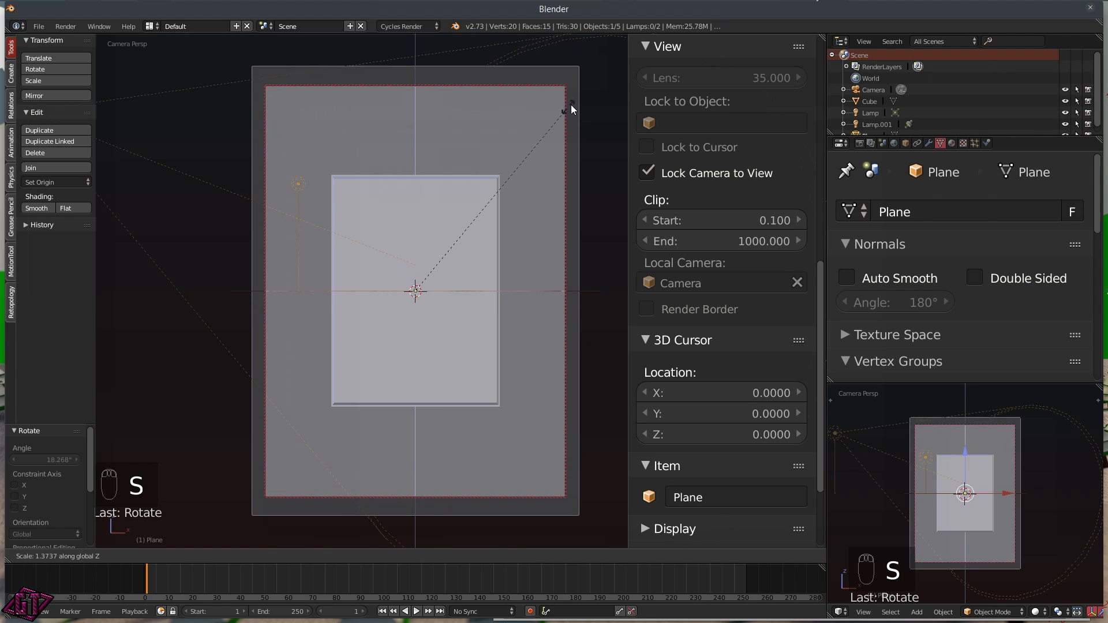
click(572, 106)
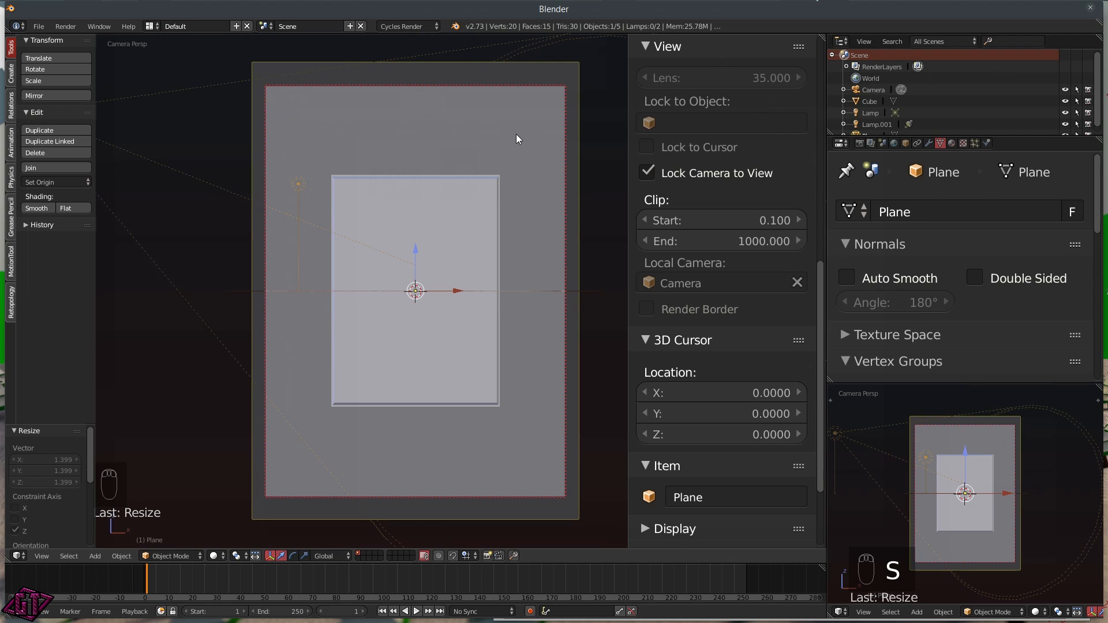
key(s)
key(x)
click(770, 154)
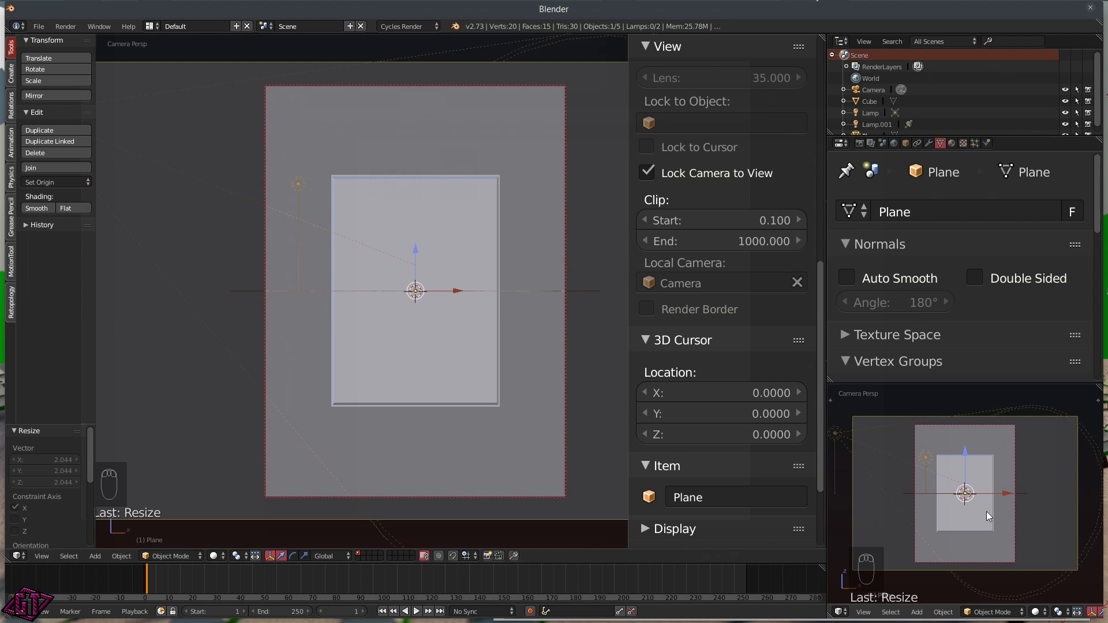
- Enlarge the frame in the small camera viewport and switch that viewport to Rendered shading
scroll(1075, 580, up, 3)
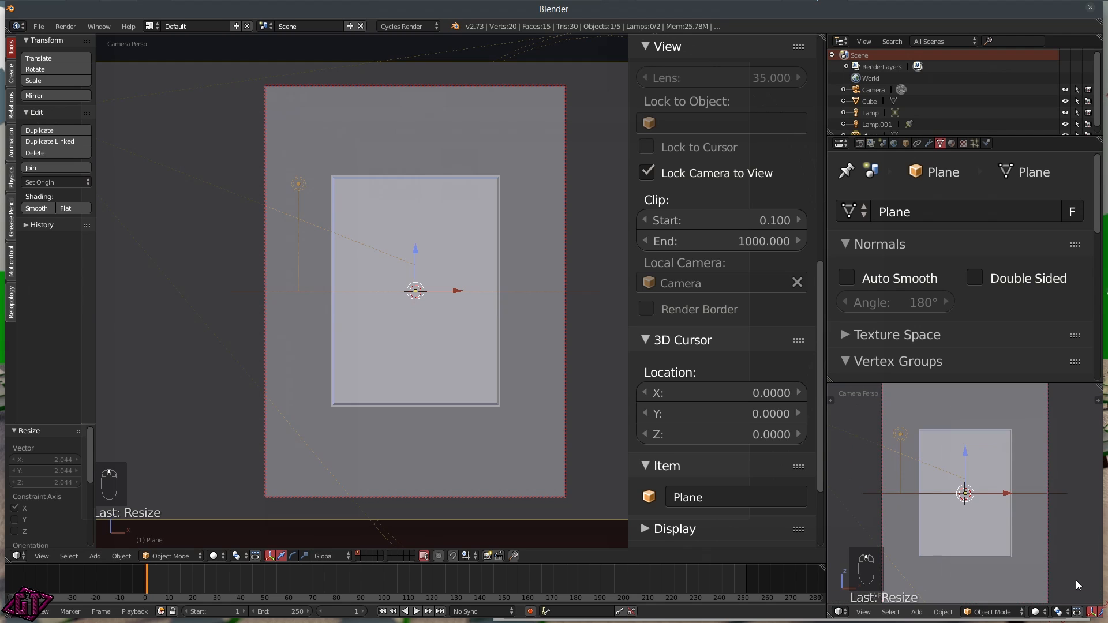
scroll(1078, 529, up, 2)
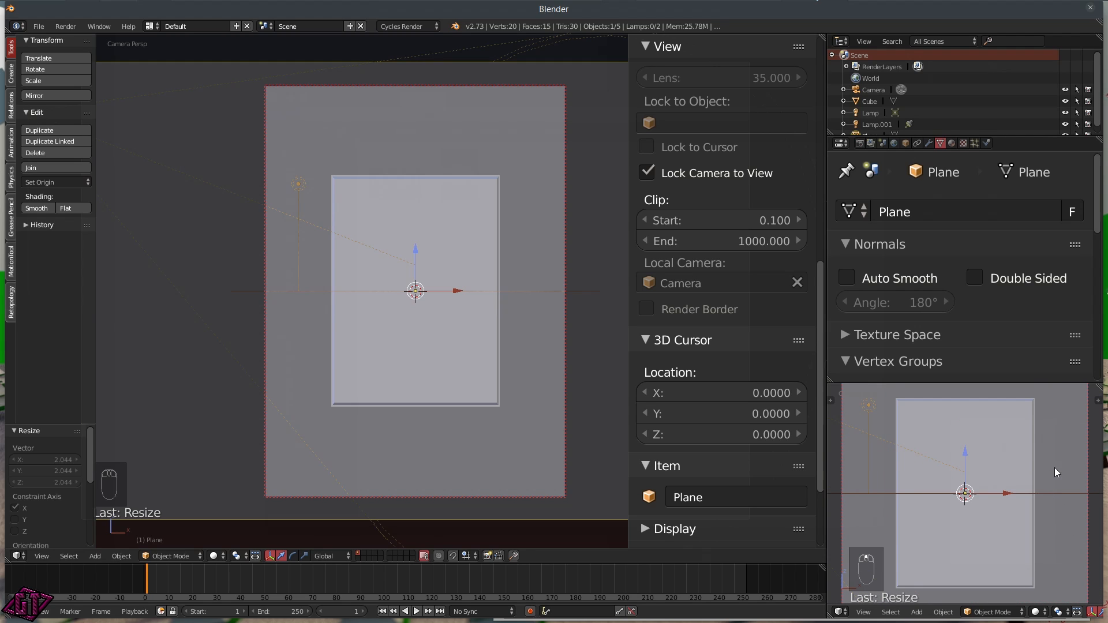
key(z)
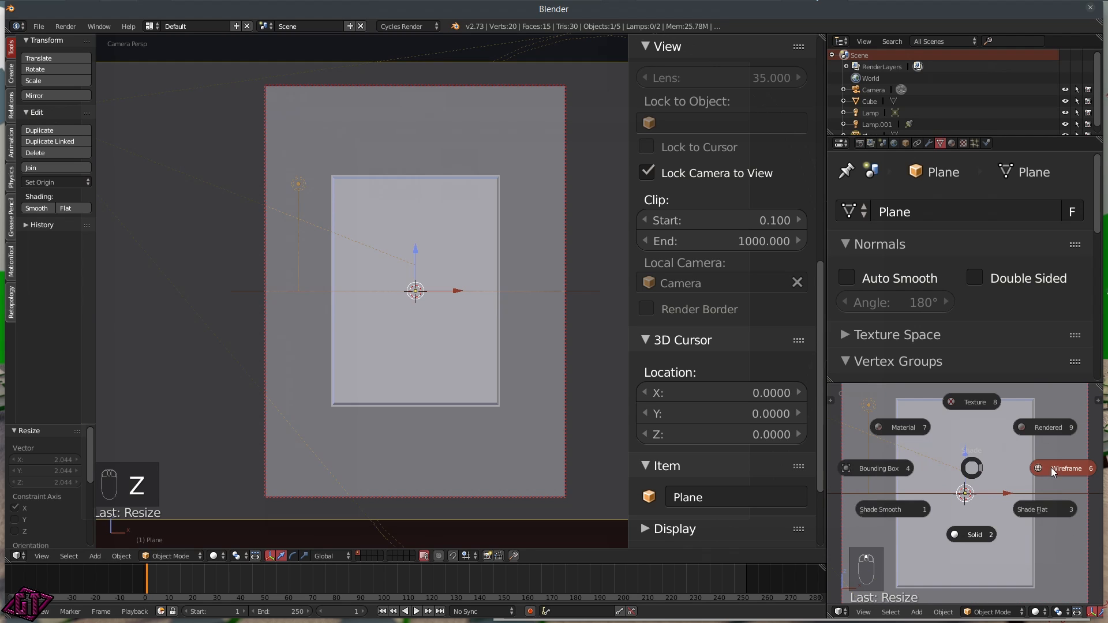
click(1052, 427)
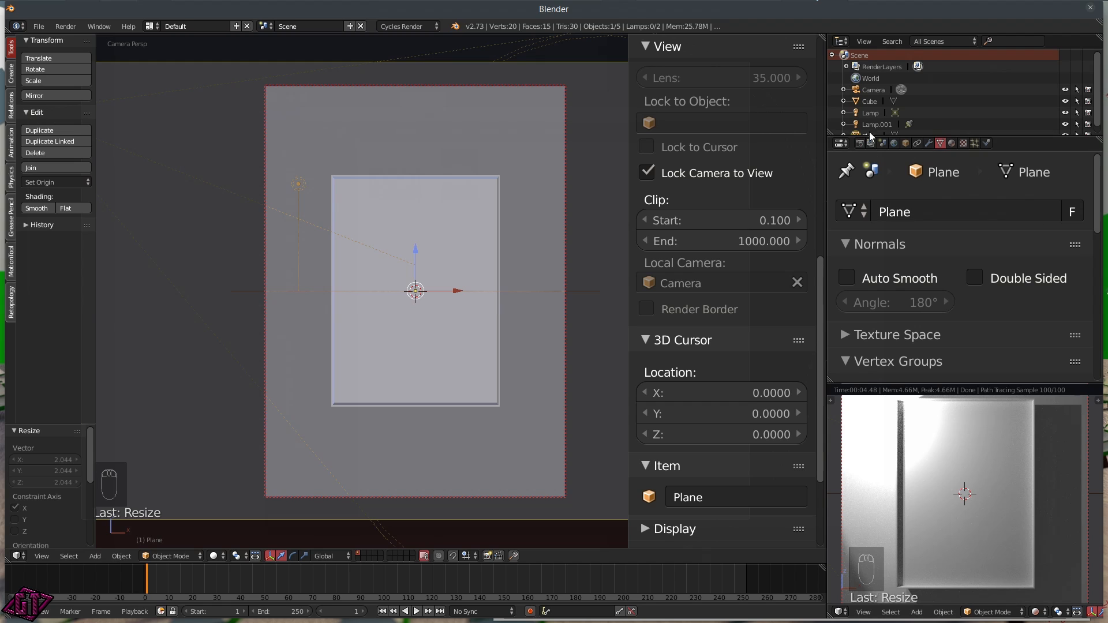
- Select the first lamp and limit the outliner to objects on visible layers
click(875, 111)
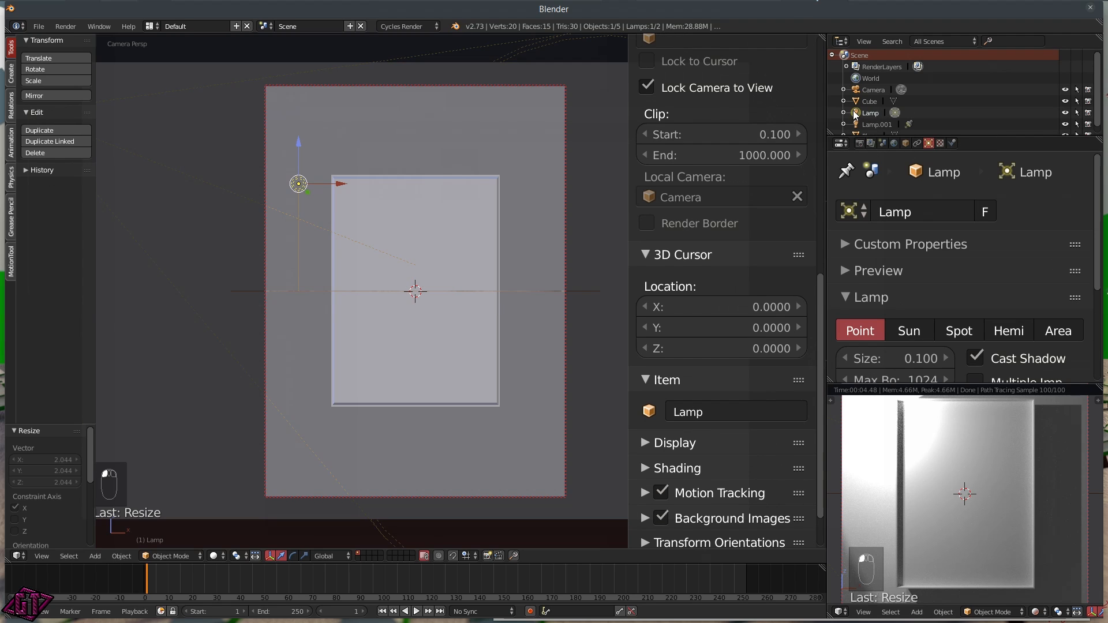
click(955, 41)
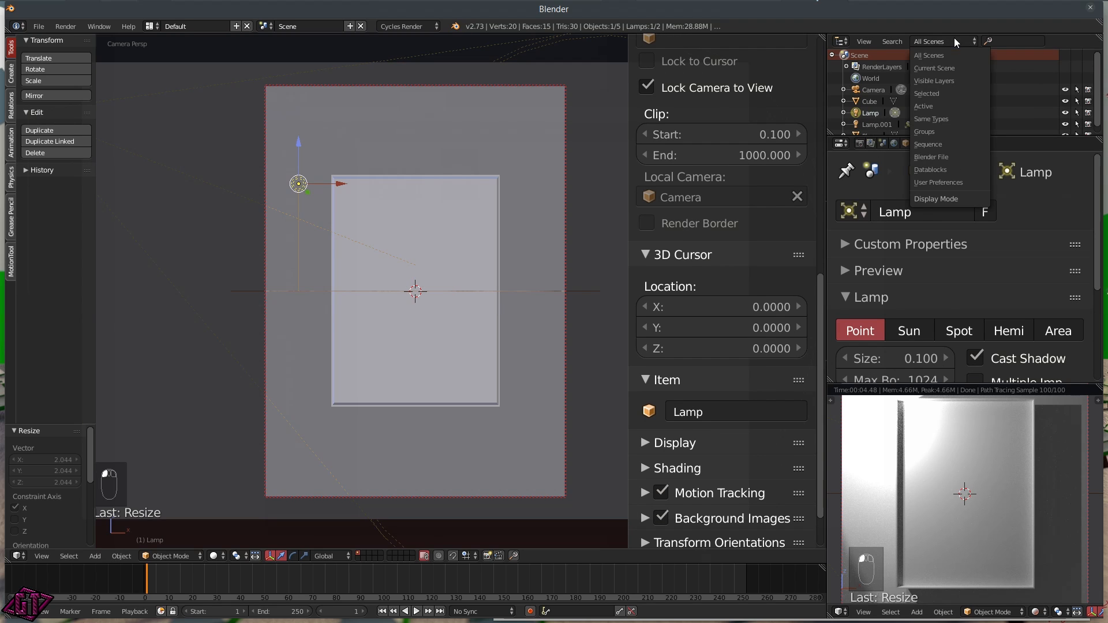
click(945, 82)
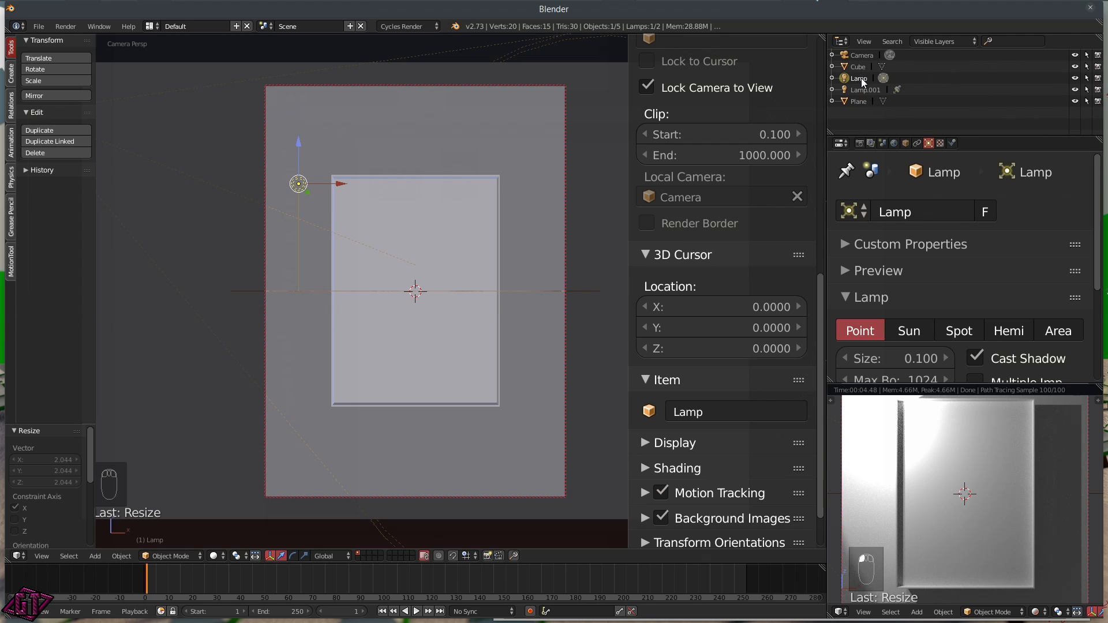
- Turn off shadow casting for the point lamp and set its emission strength to 1500
scroll(1010, 277, down, 4)
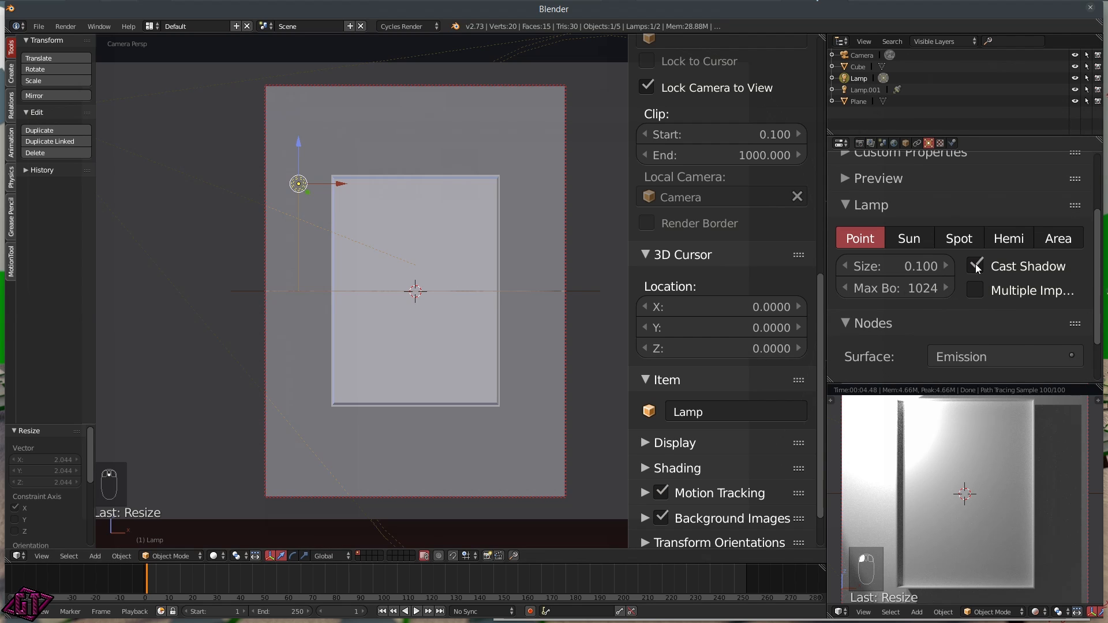
click(975, 266)
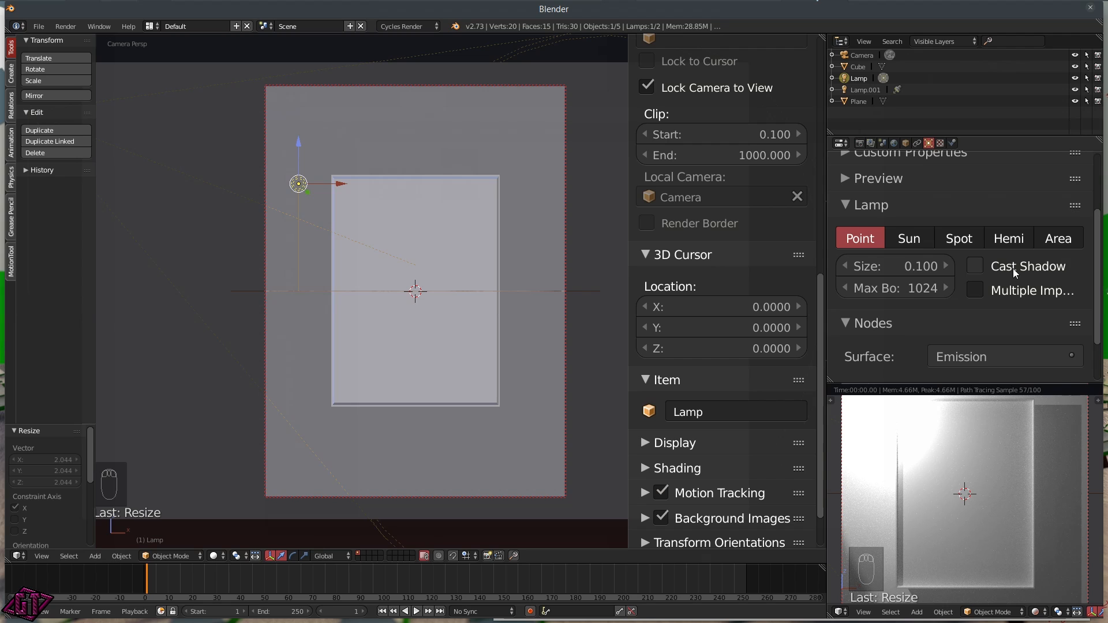
scroll(1010, 271, down, 2)
scroll(1008, 281, down, 1)
click(996, 364)
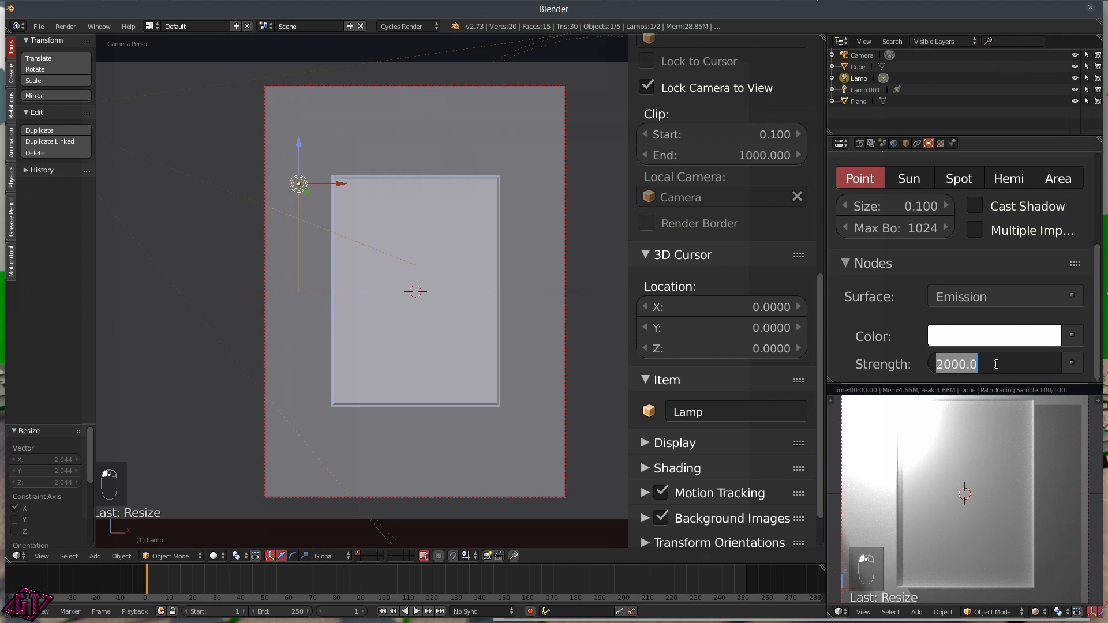
text(1500)
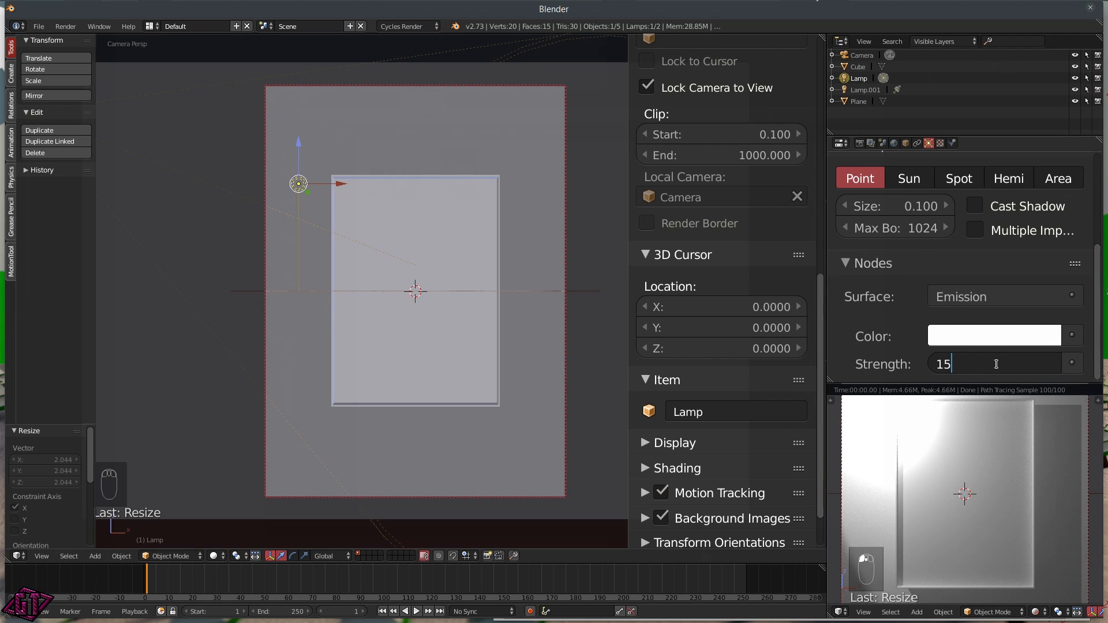
key(Return)
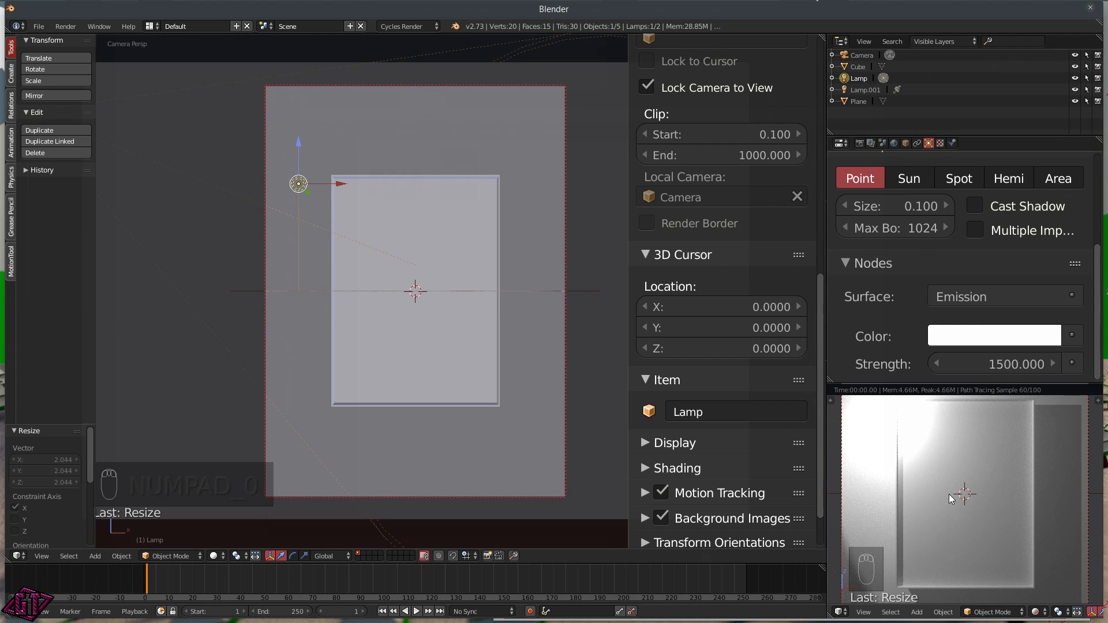
- Return the small camera viewport to Solid shading and unlock the camera from the main view
key(z)
click(947, 561)
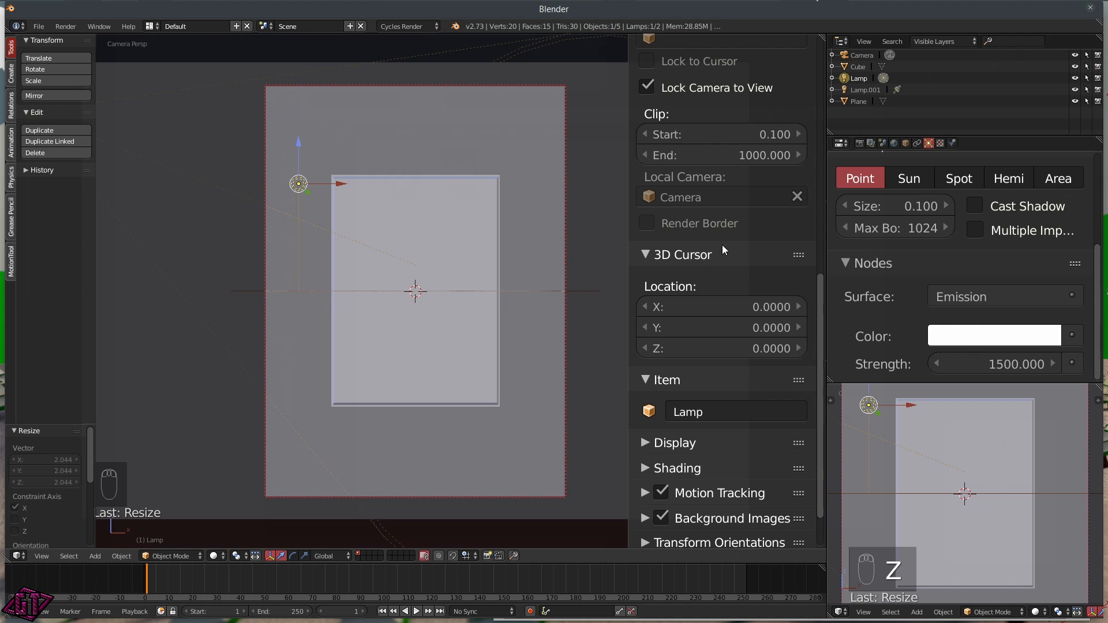
click(696, 82)
- Move the point lamp away from the frame by about -2.62 along X, -1.92 along Y, and -0.38 along Z
middle_drag(606, 110, 317, 313)
key(g)
click(312, 317)
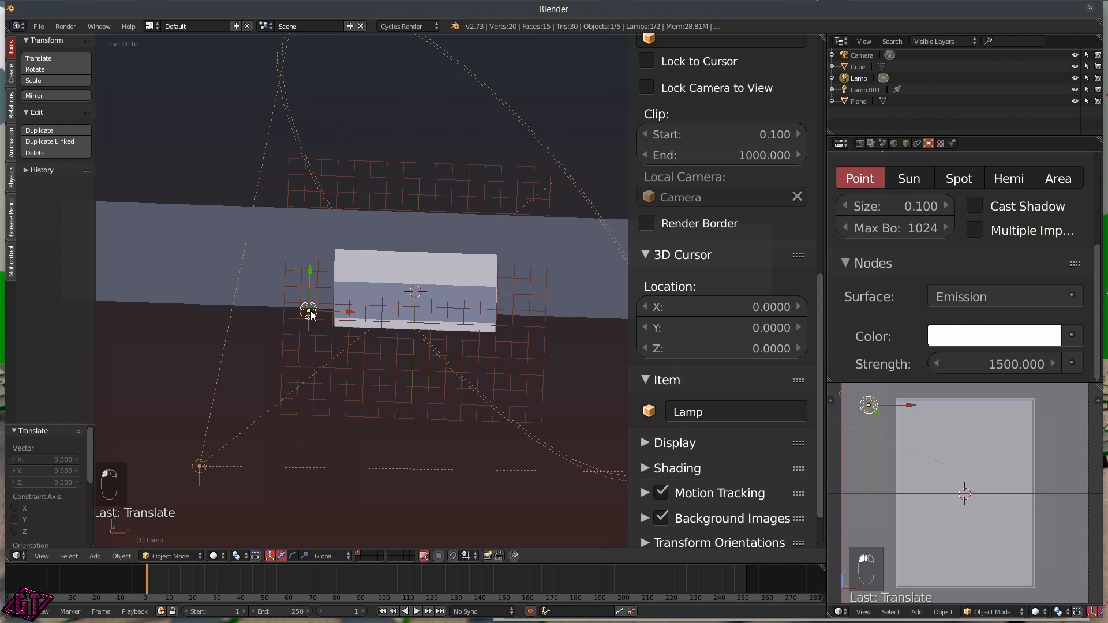
key(g)
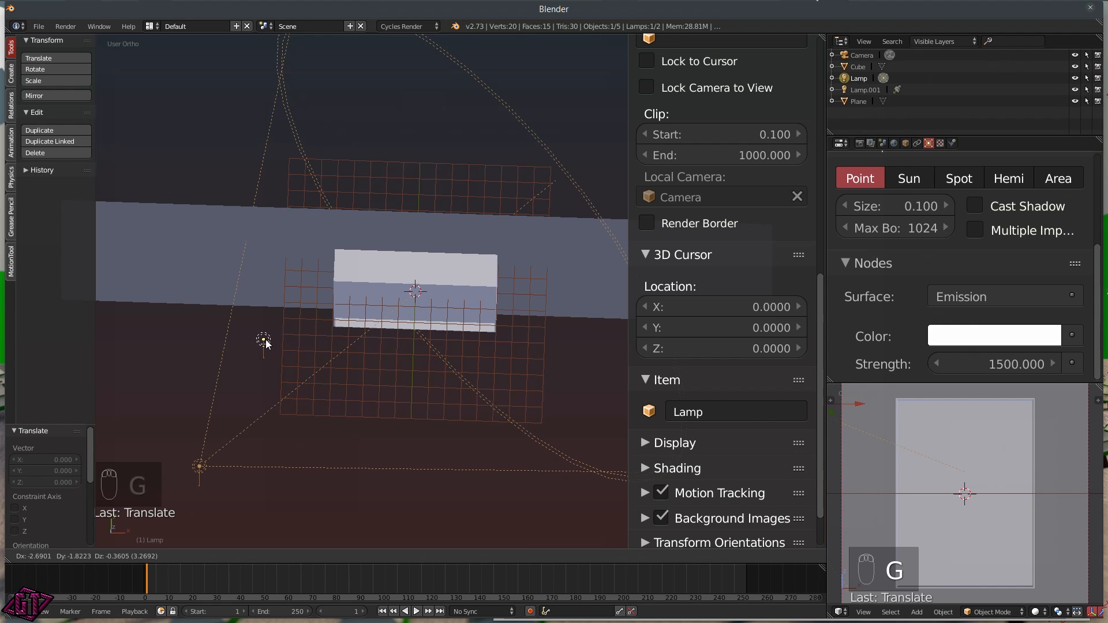
click(267, 344)
- Select the frame in the main viewport
middle_drag(393, 433, 359, 302)
scroll(396, 329, down, 2)
right_click(421, 245)
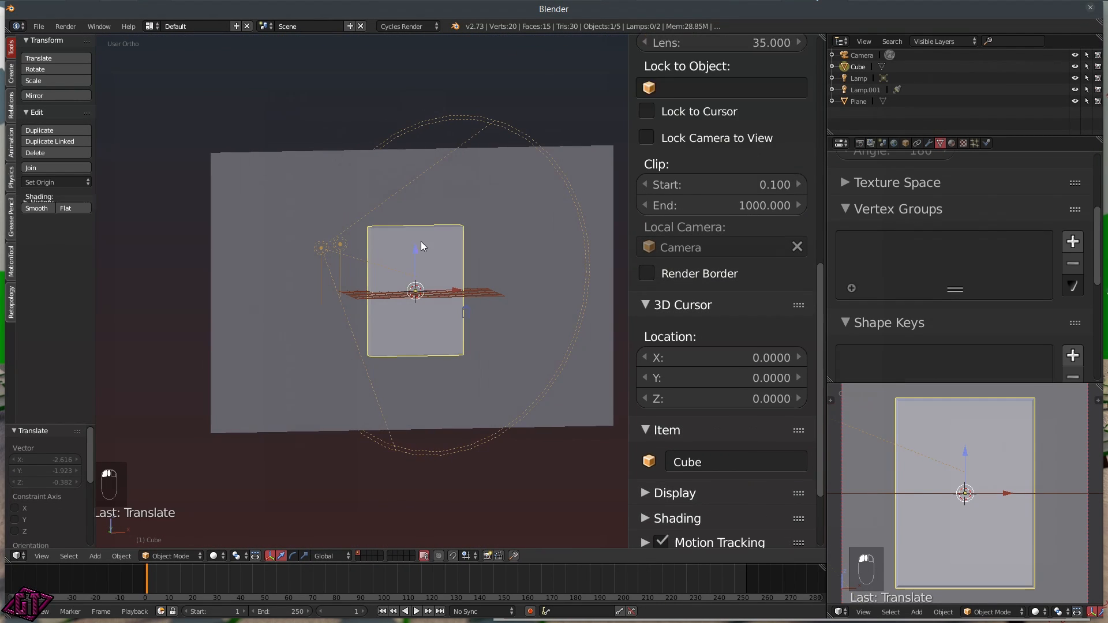
middle_drag(504, 275, 493, 264)
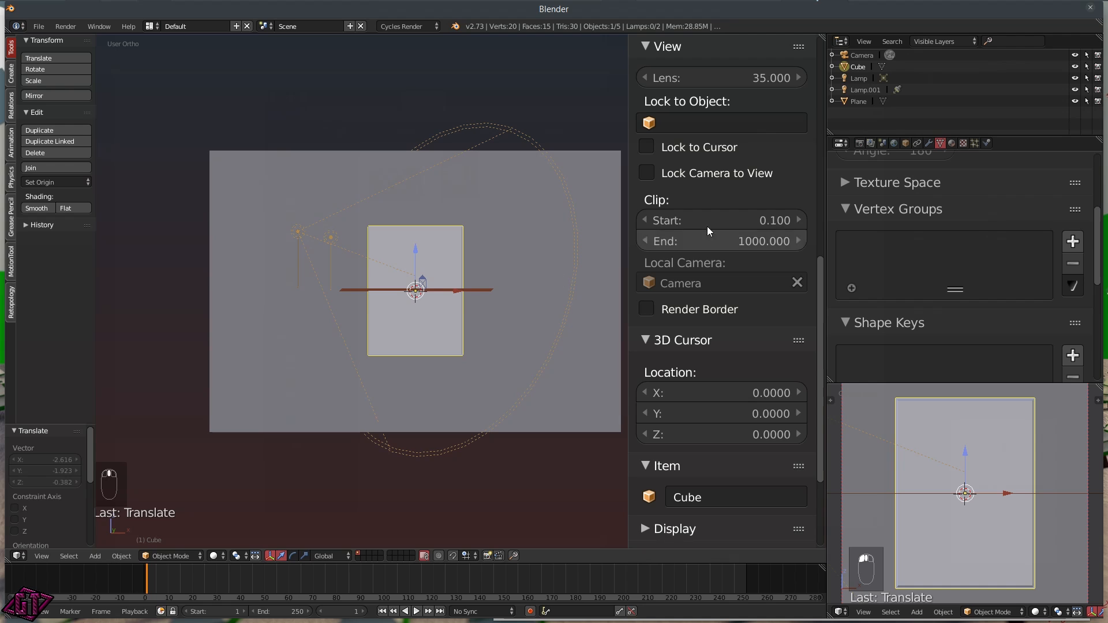
- Hide the main viewport's properties sidebar and widen the viewport by narrowing the outliner and properties column
key(n)
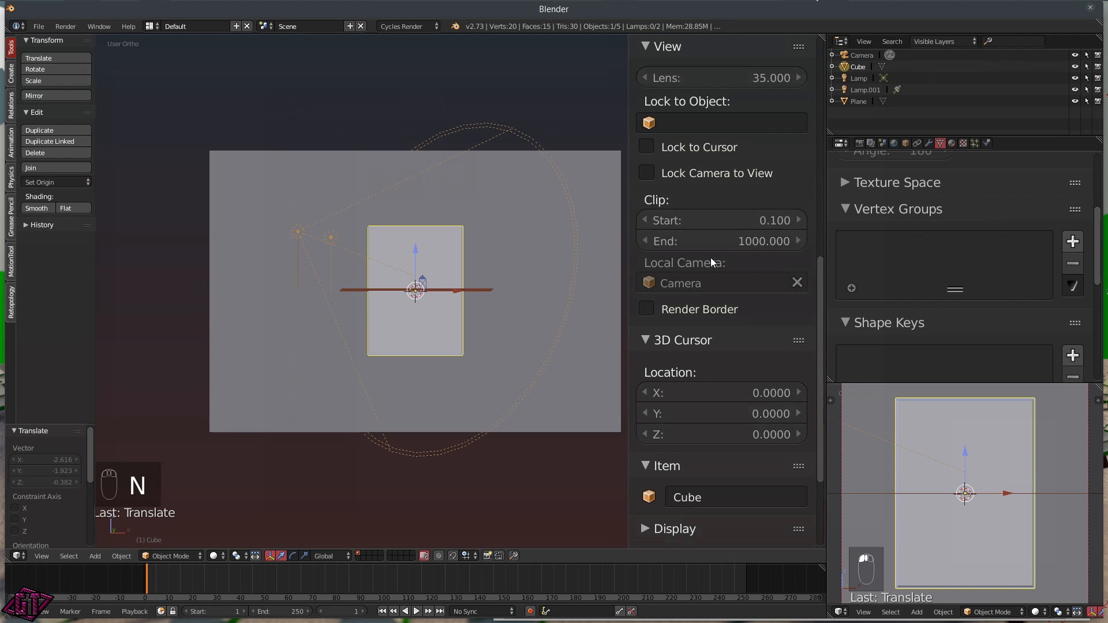
scroll(445, 293, up, 3)
scroll(444, 293, down, 1)
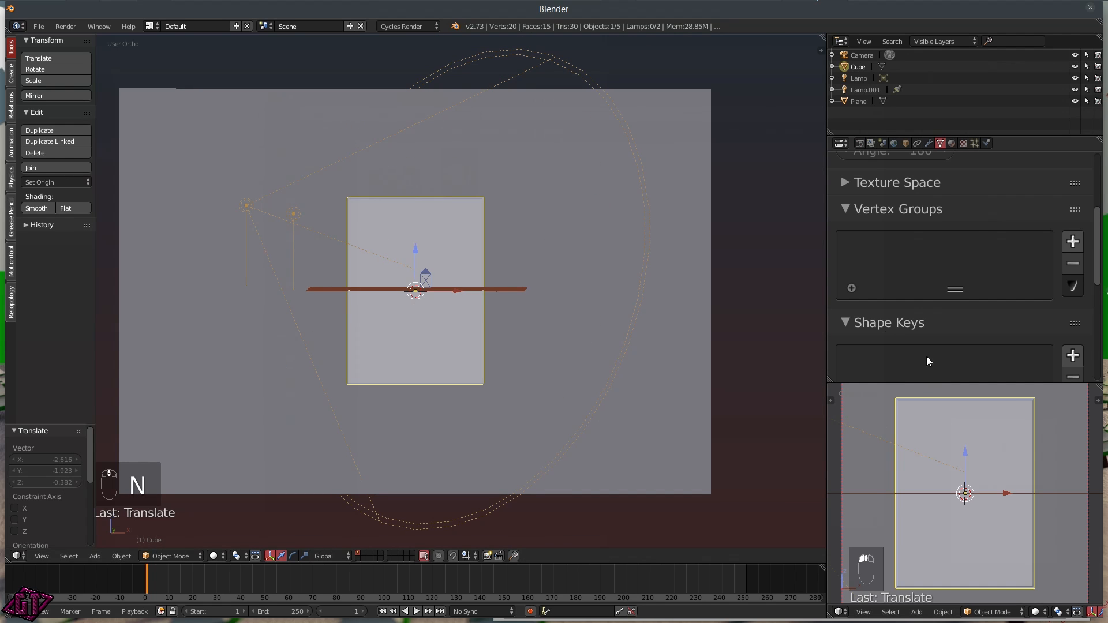
drag(829, 310, 911, 304)
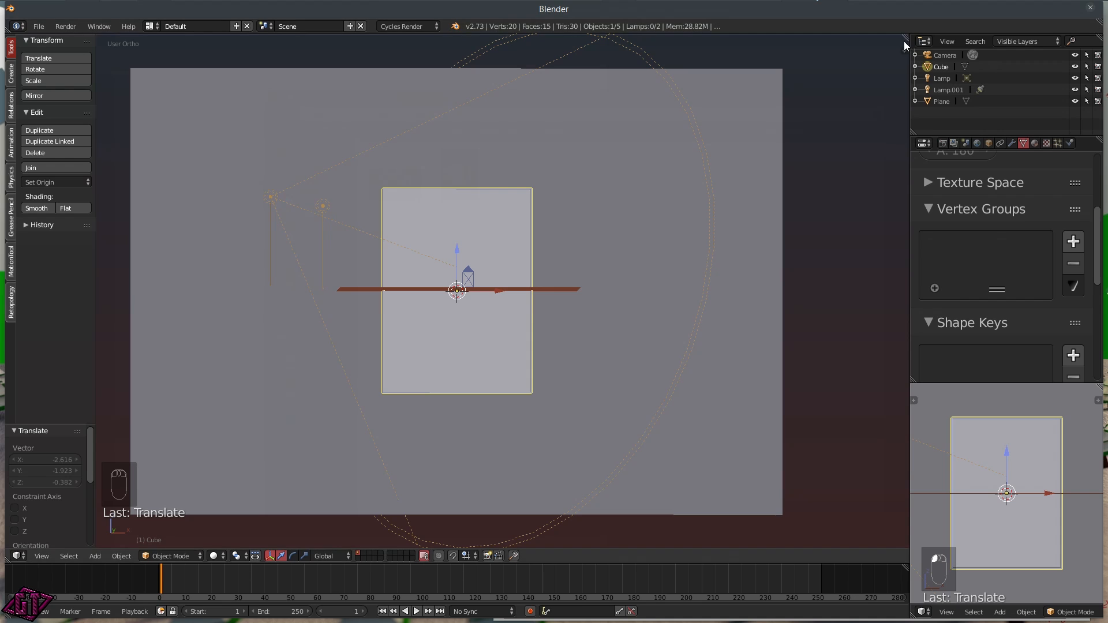
- Split the main viewport side by side, divide the new area into two, and make its lower part a UV/Image Editor
drag(898, 36, 584, 39)
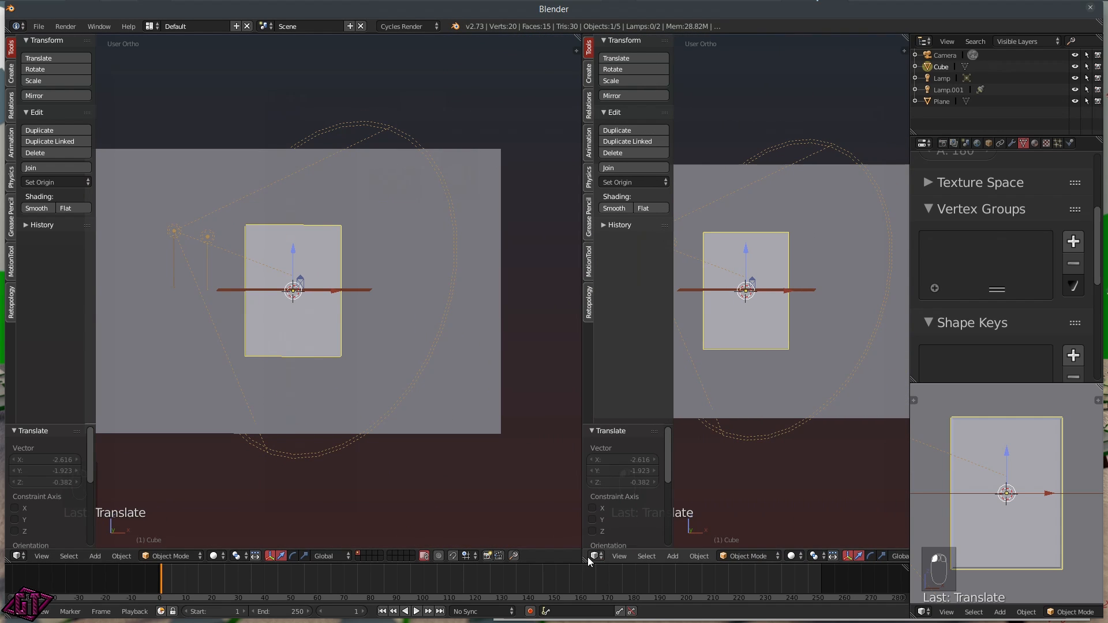
drag(586, 560, 640, 292)
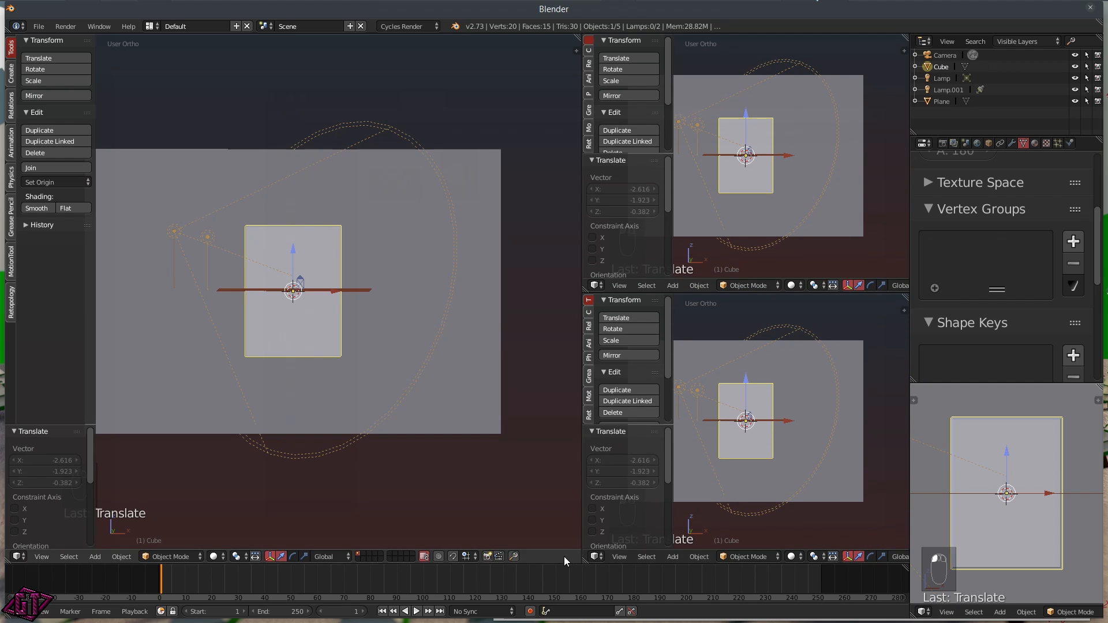
click(598, 557)
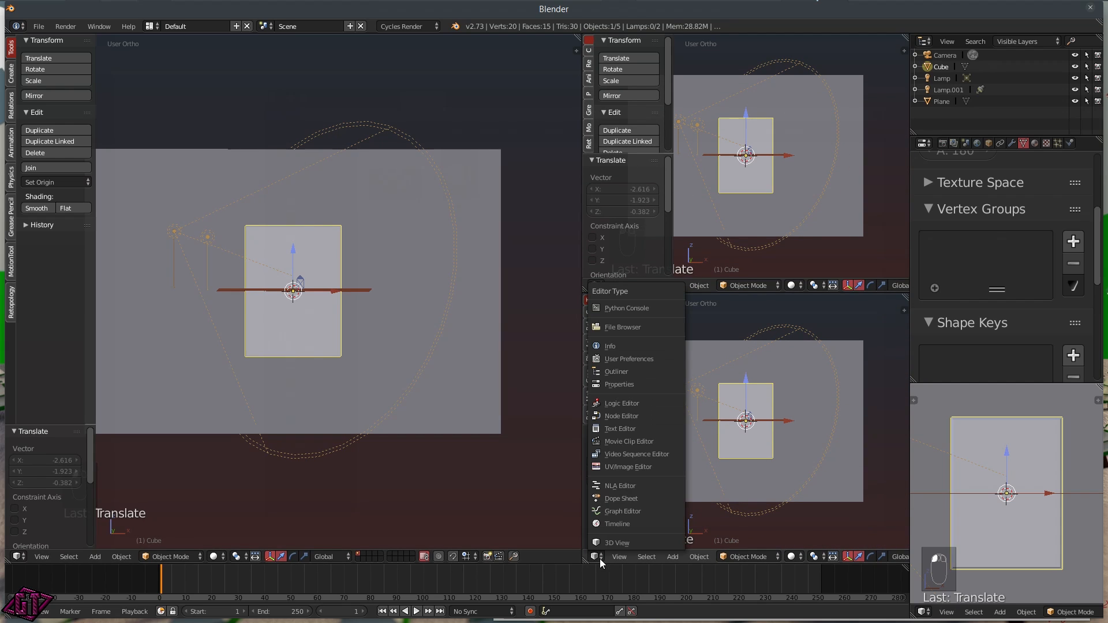
click(627, 467)
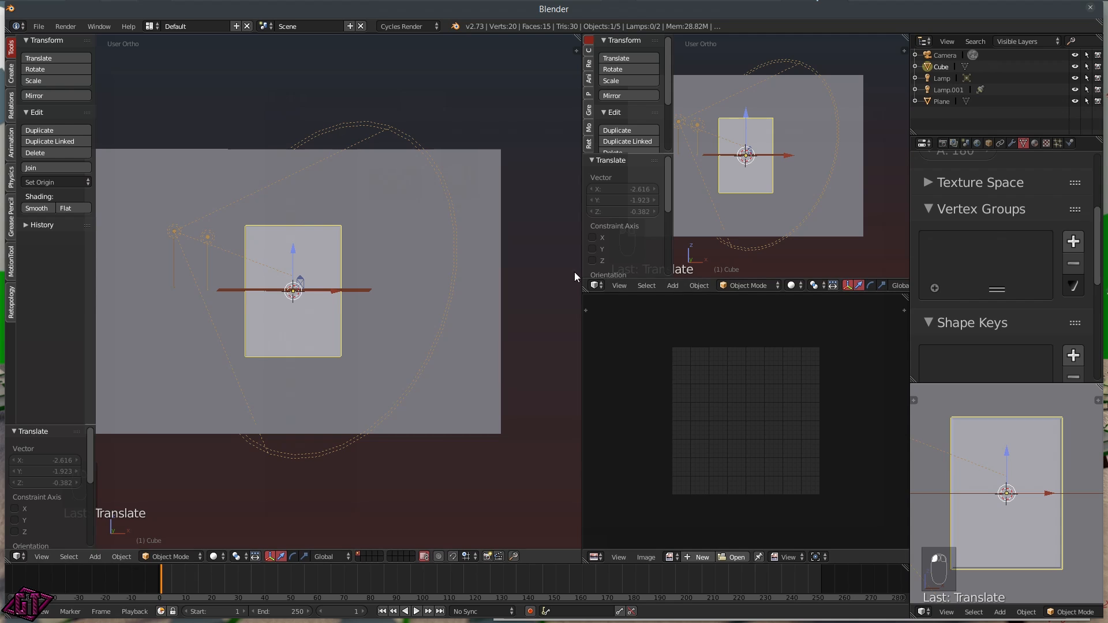
- Change the 3D view above the UV/Image Editor to a Node Editor and hide its sidebar
click(594, 285)
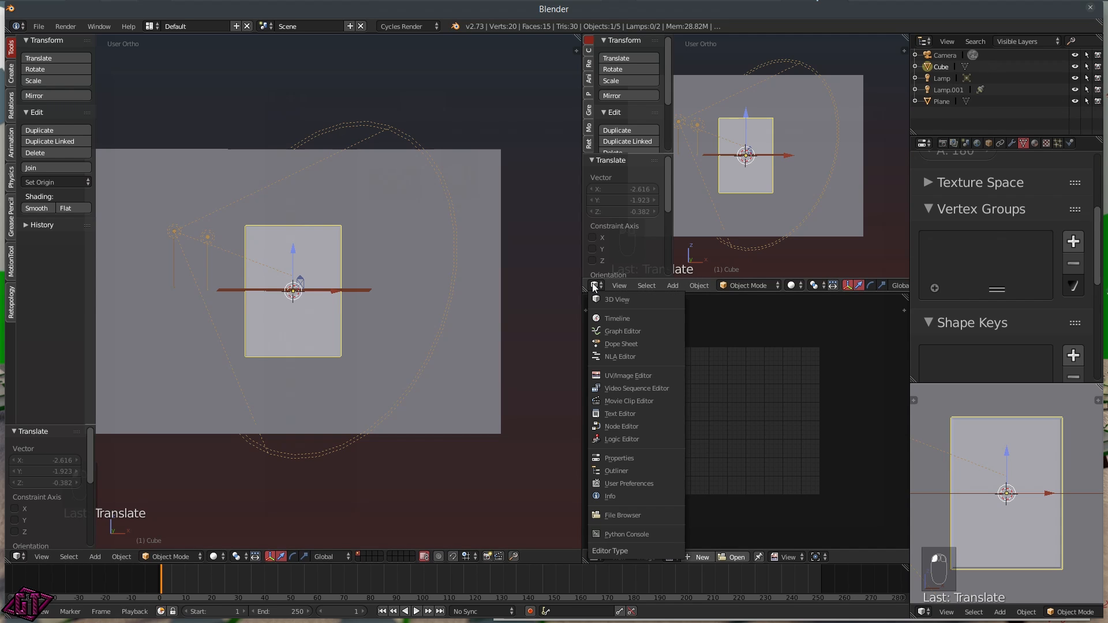
click(629, 426)
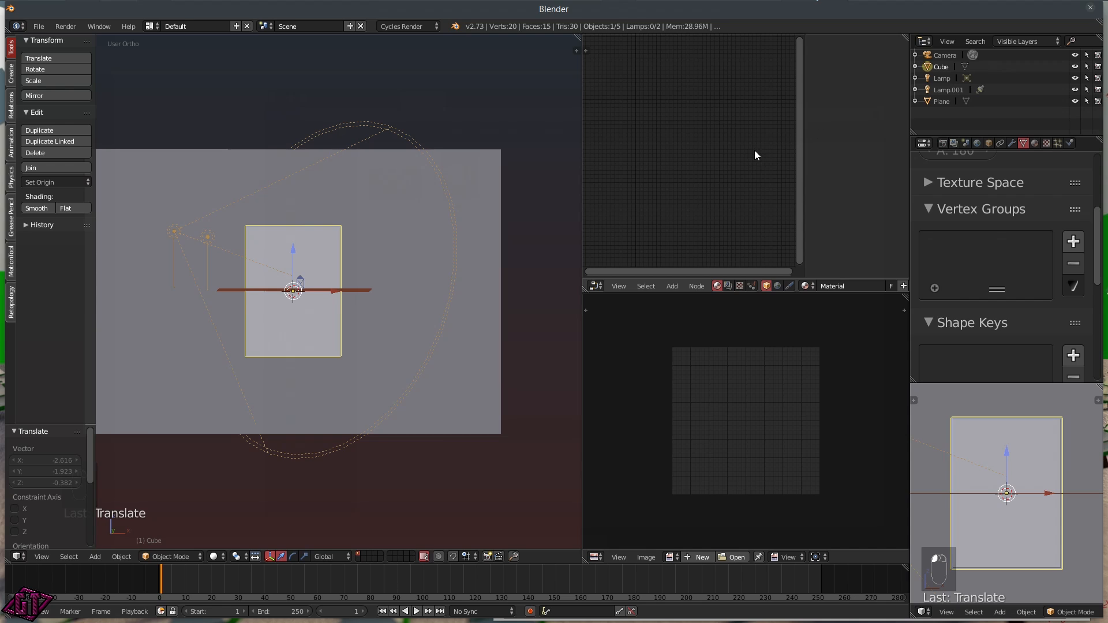
key(n)
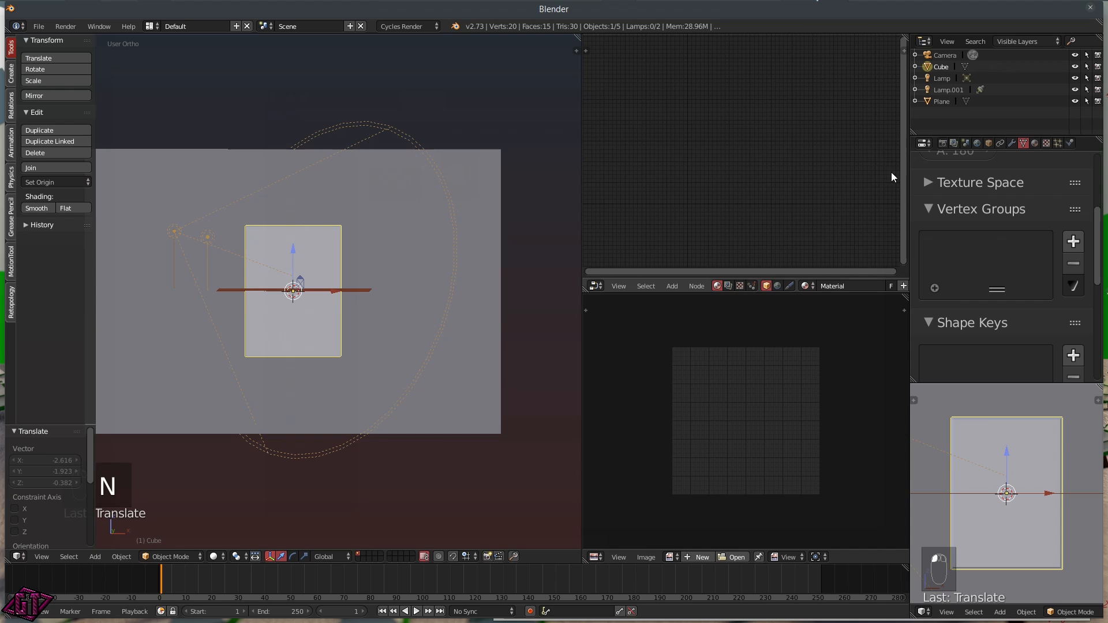
- Replace the frame's existing material with a new one named Frame
click(1035, 144)
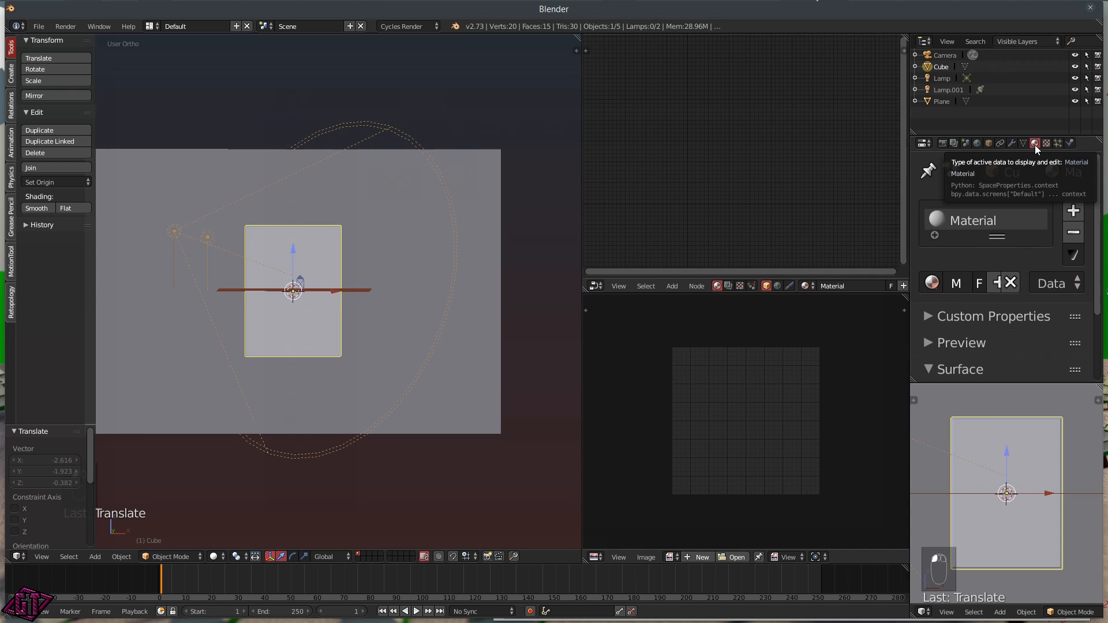
click(1073, 235)
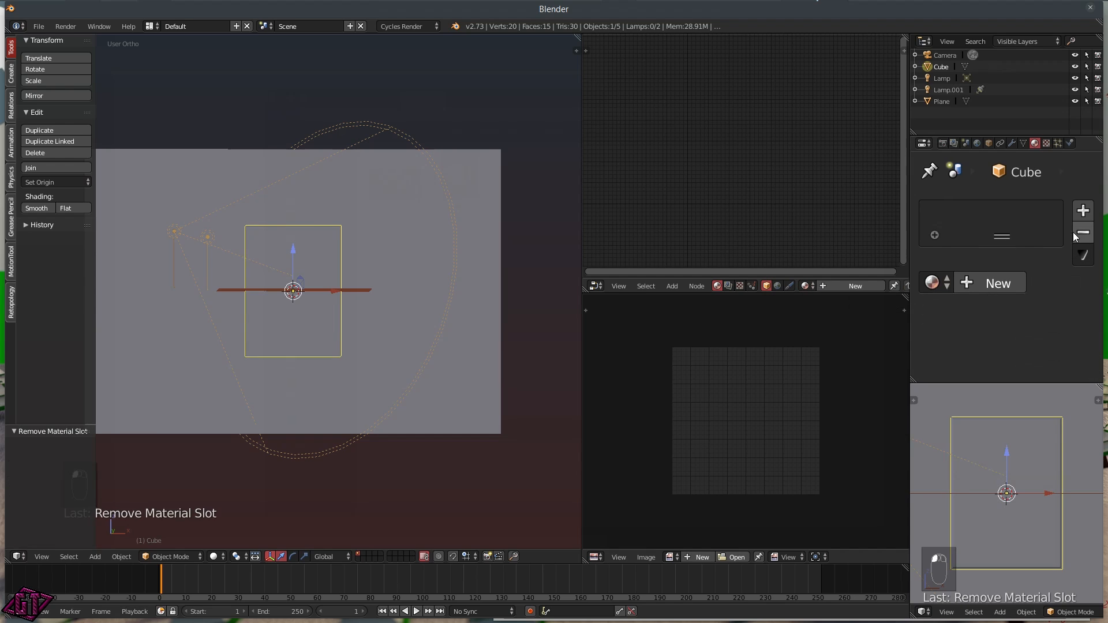
click(988, 284)
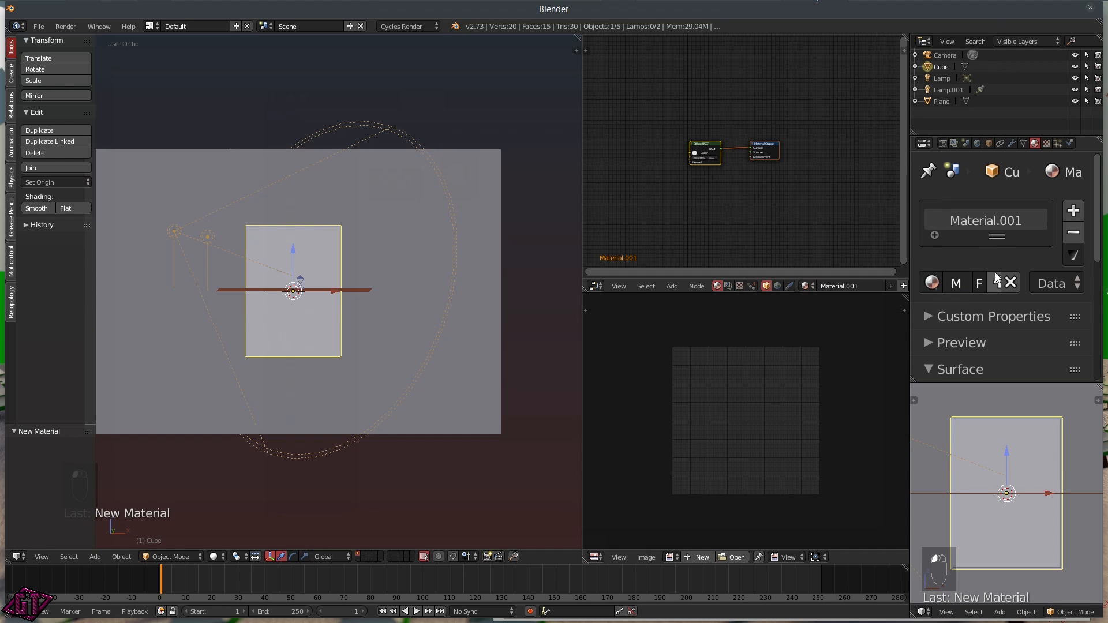
double_click(958, 221)
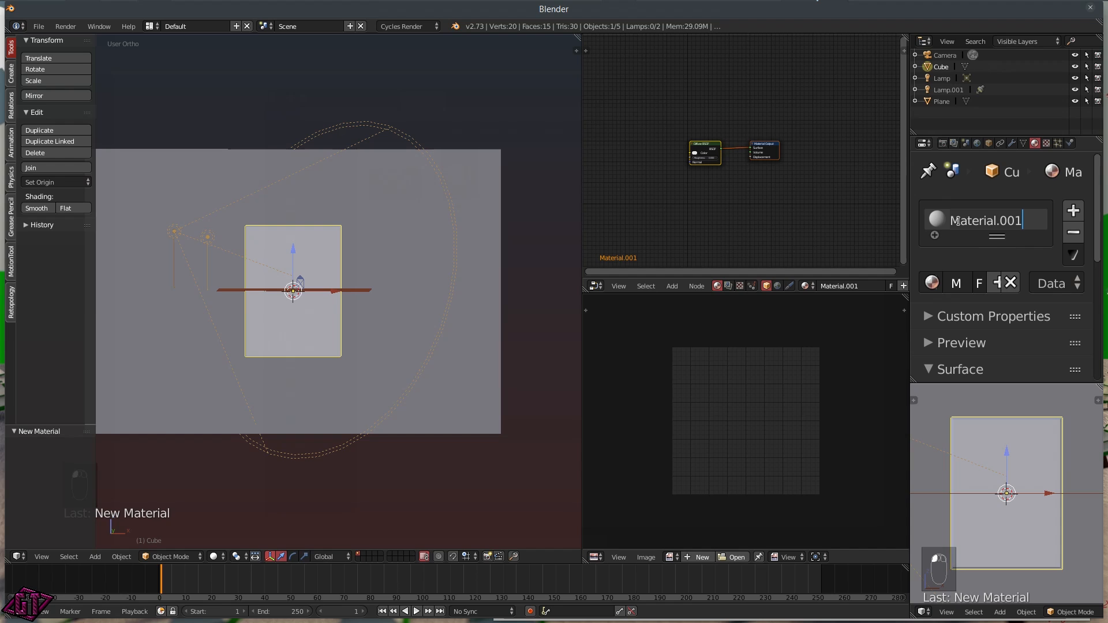
text(Frame)
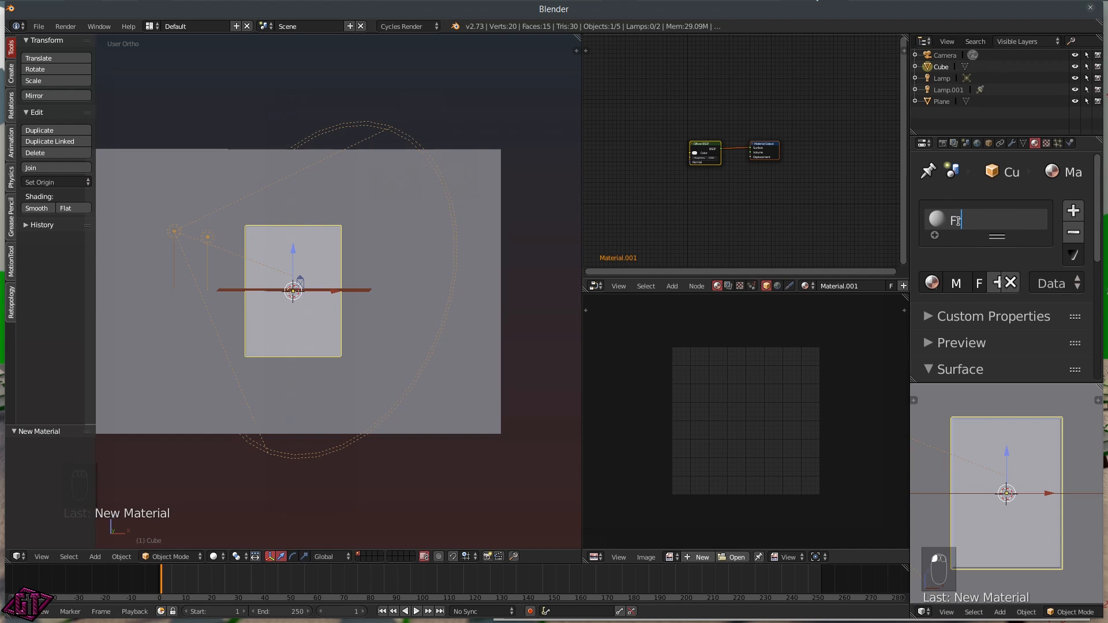
key(Return)
scroll(757, 186, up, 4)
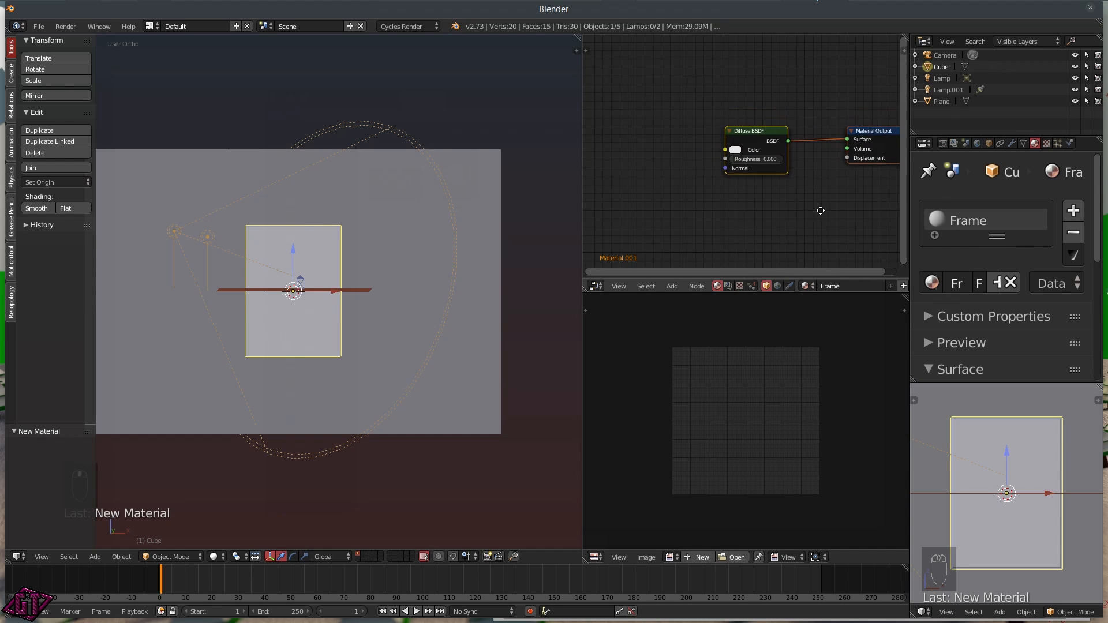
middle_drag(821, 208, 762, 193)
scroll(723, 486, up, 1)
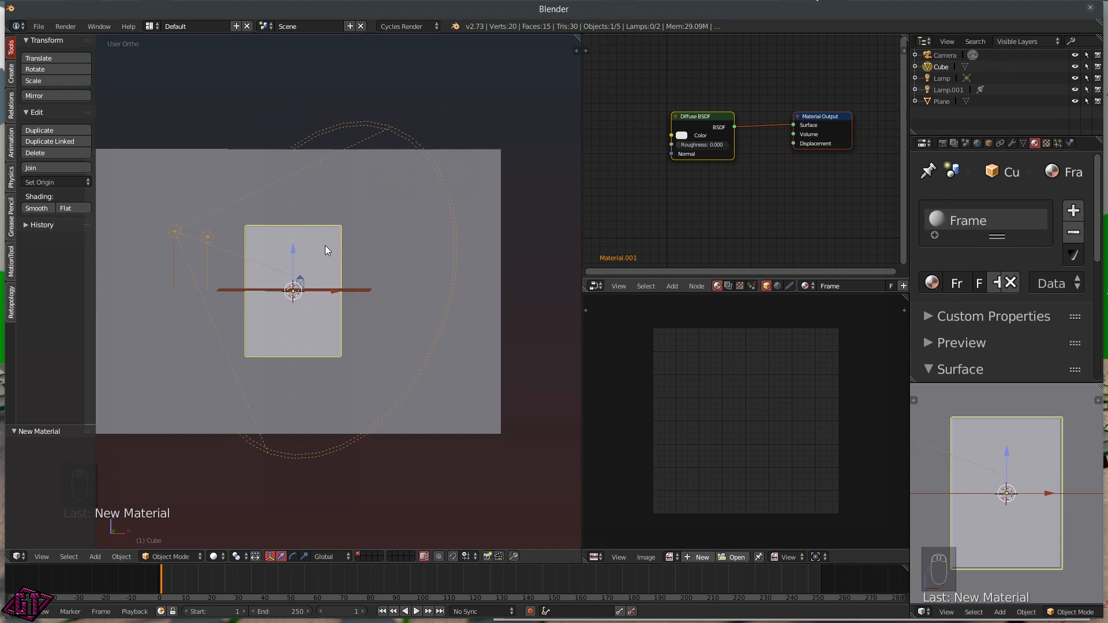
- Select the whole frame mesh in Edit Mode and unwrap it with Smart UV Project using an island margin of 0.03
key(Tab)
click(321, 186)
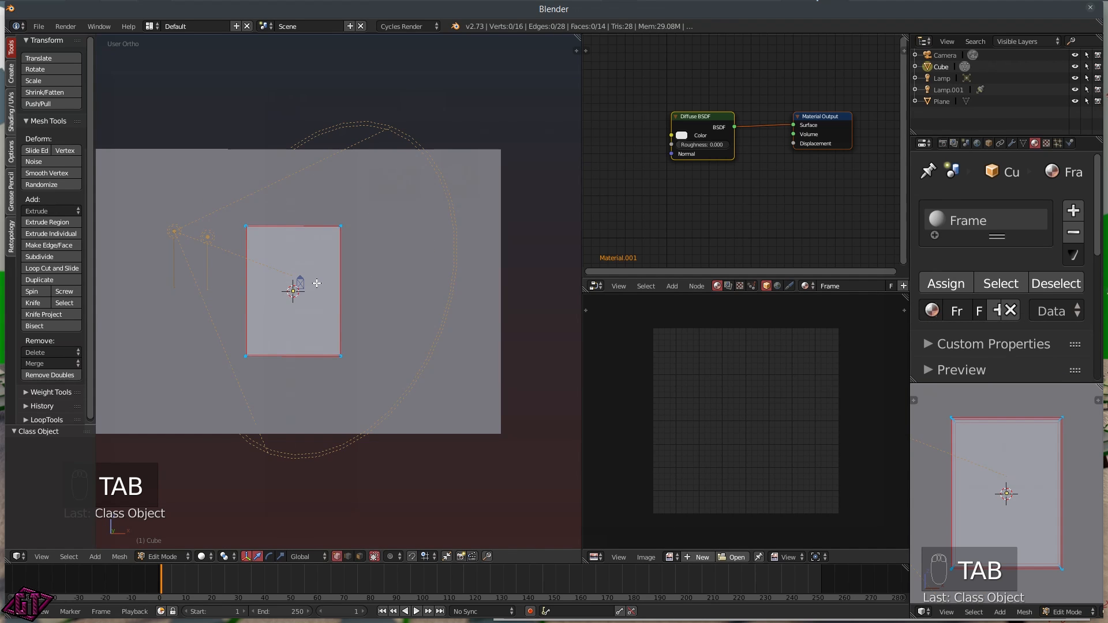
key(a)
key(a)
click(320, 225)
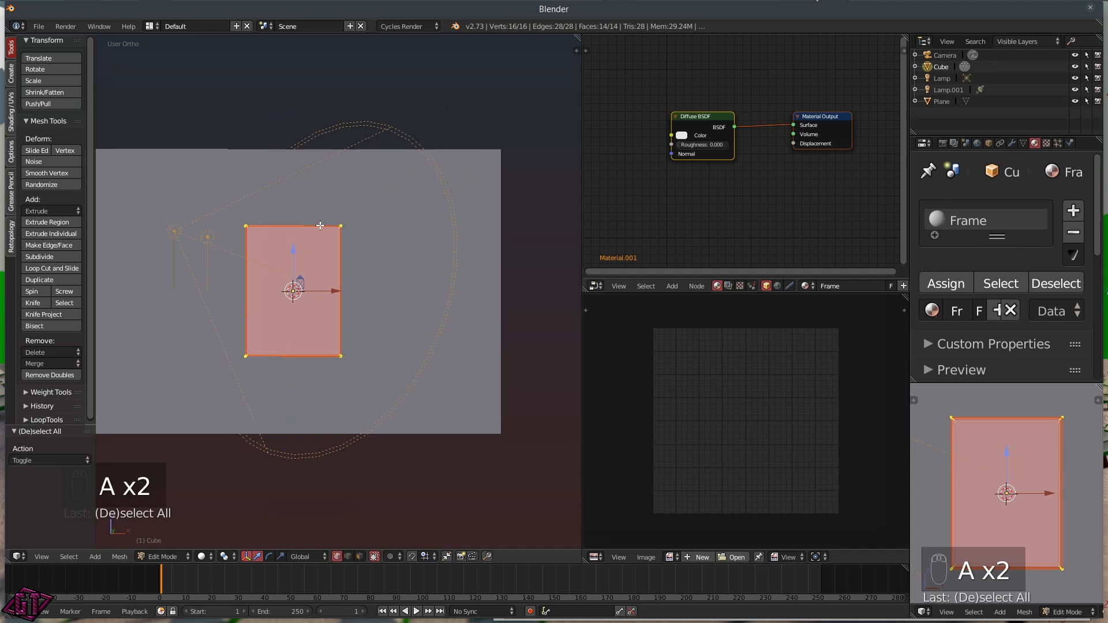
middle_drag(385, 284, 301, 319)
scroll(343, 327, up, 2)
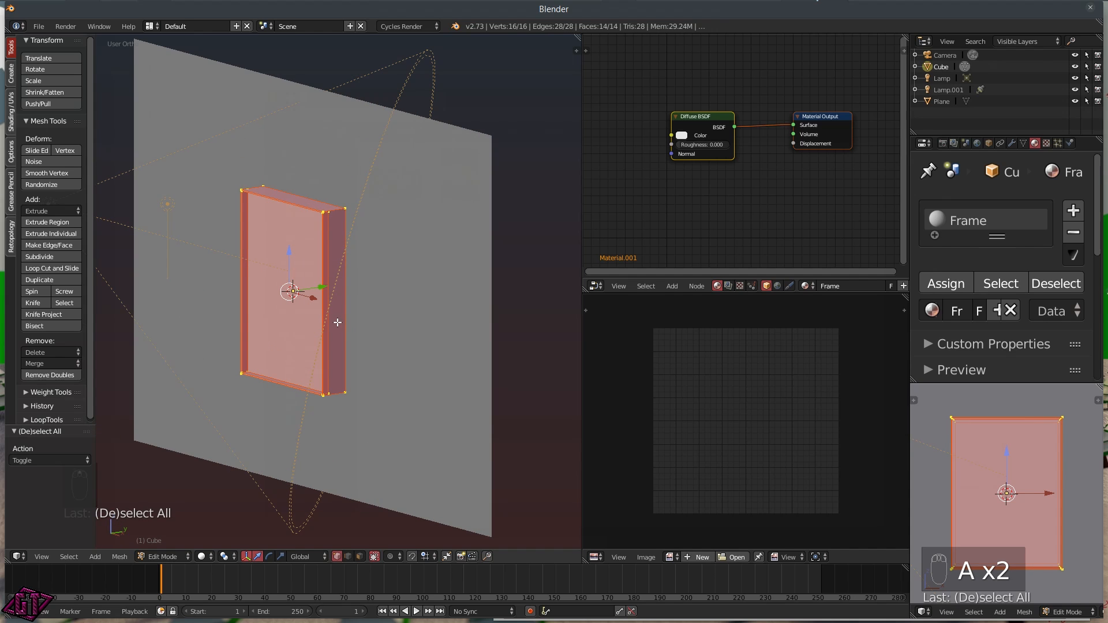
key(u)
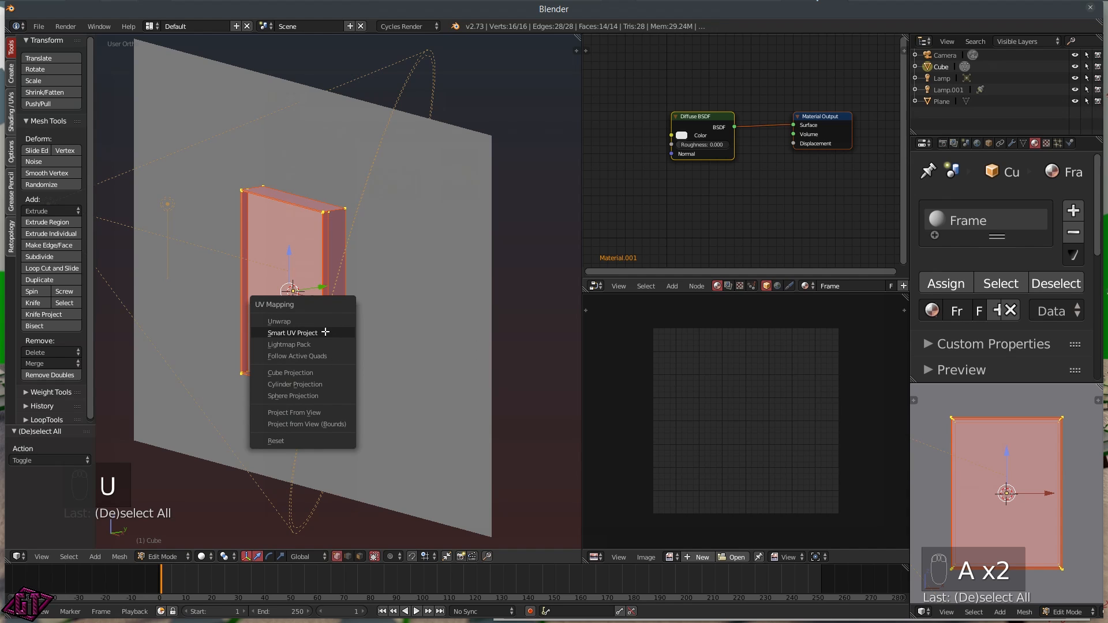
click(325, 332)
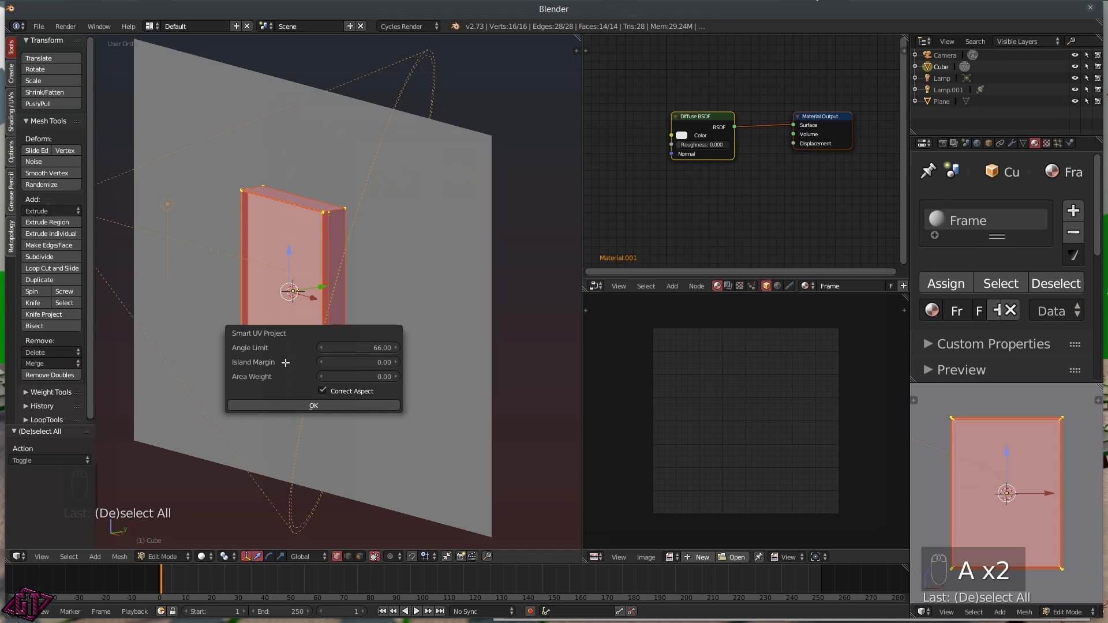
click(395, 362)
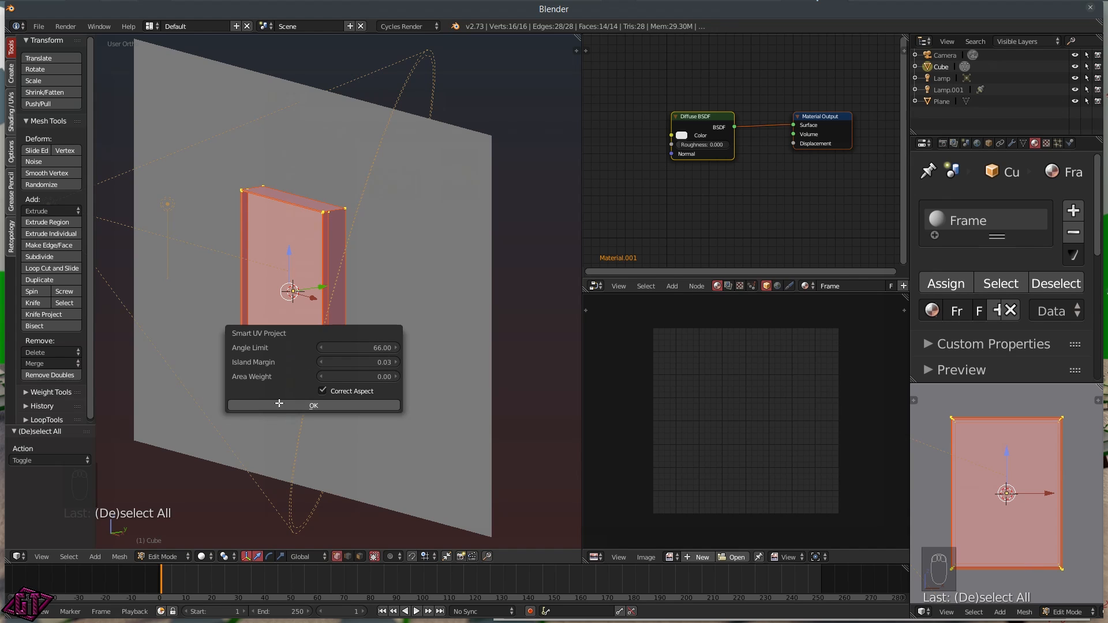
click(311, 406)
- Examine the frame's UV island layout in the UV/Image Editor
scroll(778, 405, up, 6)
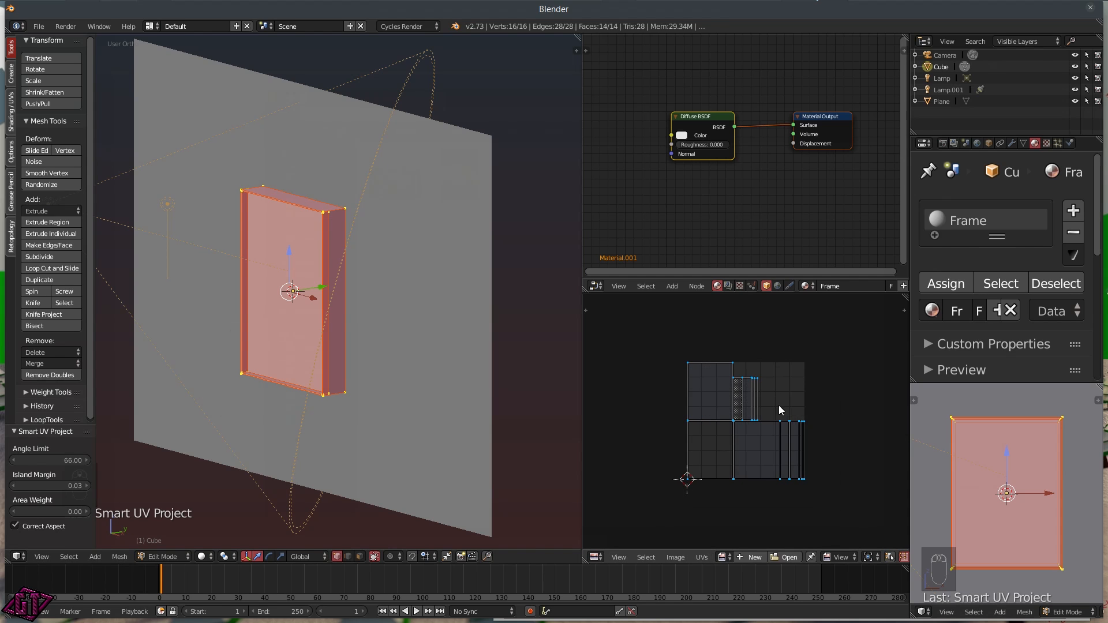
scroll(786, 432, down, 5)
scroll(776, 425, up, 6)
scroll(787, 401, down, 4)
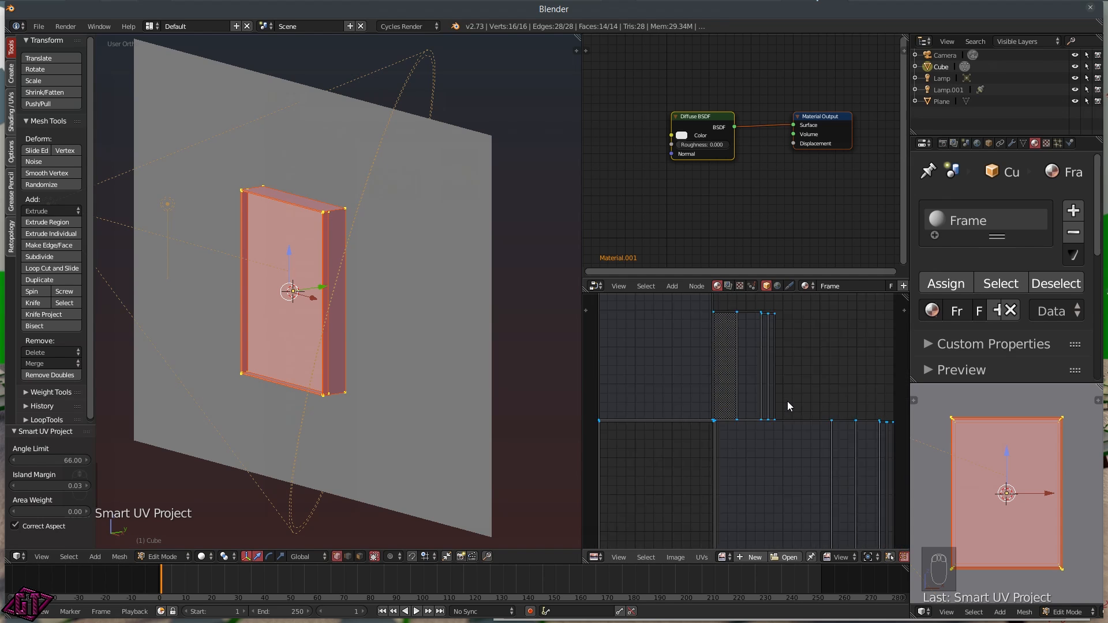
scroll(783, 429, up, 2)
scroll(783, 429, up, 3)
scroll(769, 370, down, 3)
scroll(810, 413, up, 1)
scroll(773, 389, down, 3)
scroll(770, 391, up, 3)
scroll(767, 397, down, 2)
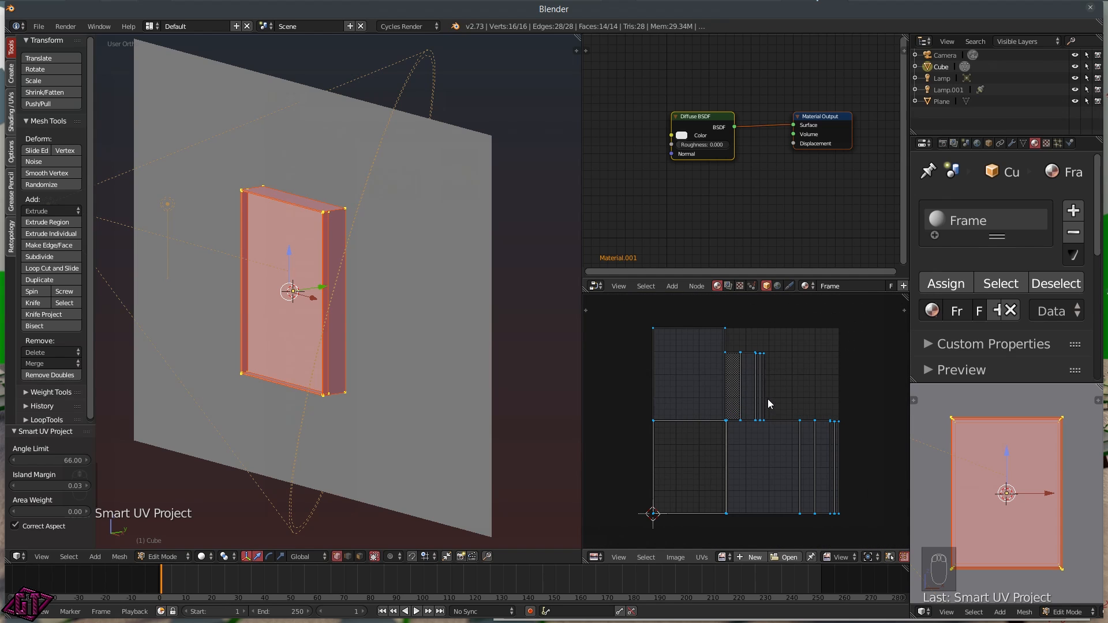
- Display girl-564464.jpg behind the frame's UV islands in the UV/Image Editor
click(722, 557)
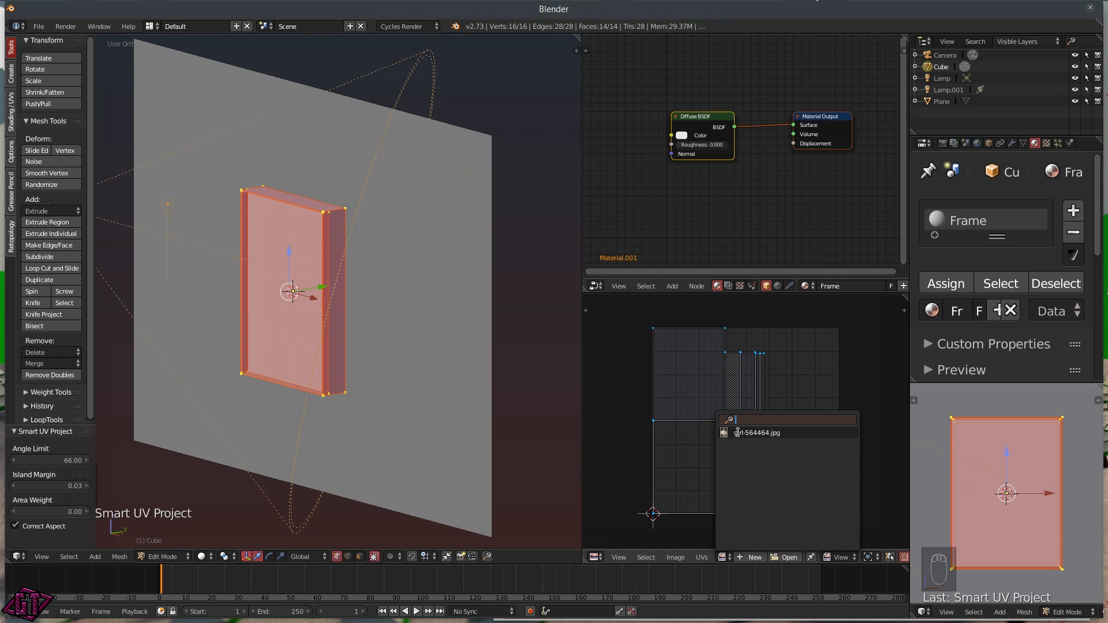
click(756, 433)
scroll(700, 343, down, 5)
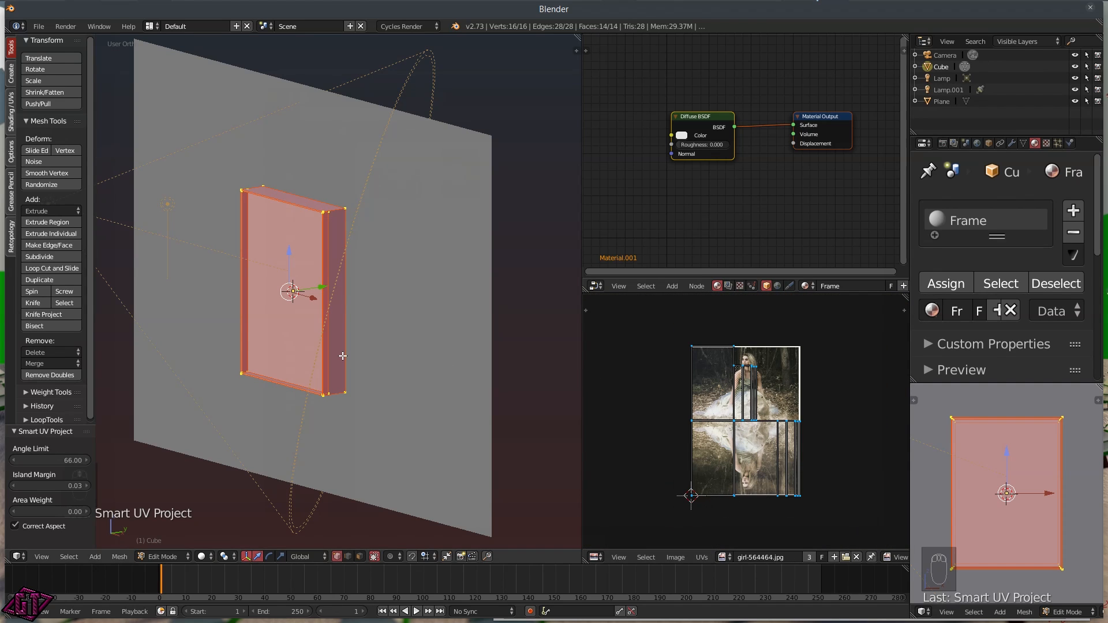
- Set the main viewport's shading to Material and view the frame at an angle
middle_drag(270, 336, 345, 325)
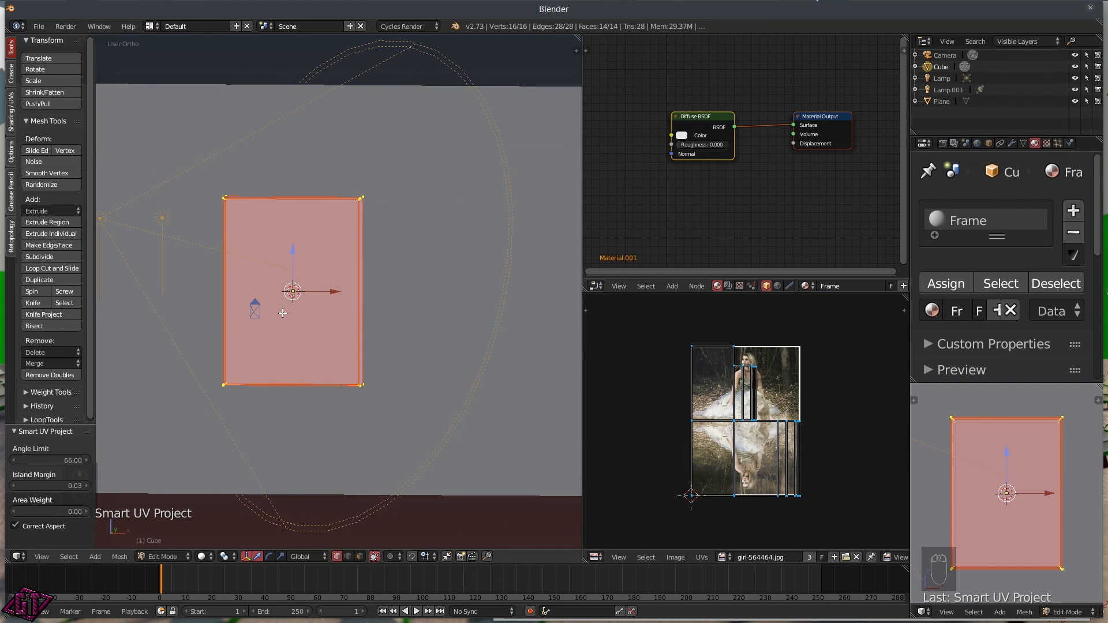
key(z)
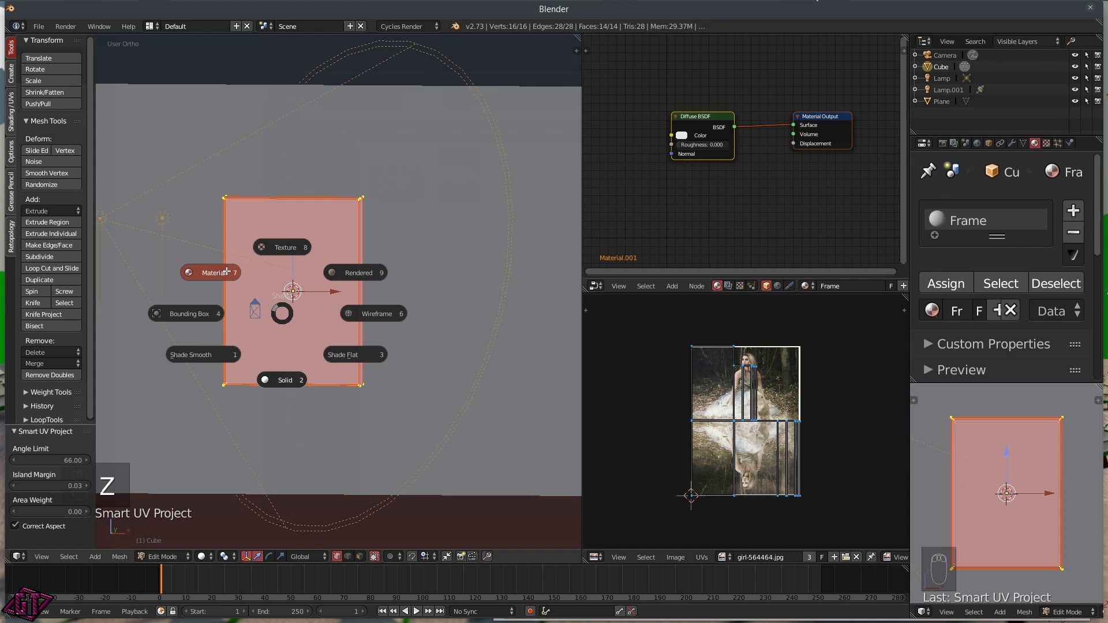
click(227, 272)
middle_drag(367, 329, 304, 341)
- Add a Texture Coordinate node to the Frame material, well to the left of the Diffuse BSDF node
middle_drag(679, 192, 703, 199)
scroll(687, 184, down, 3)
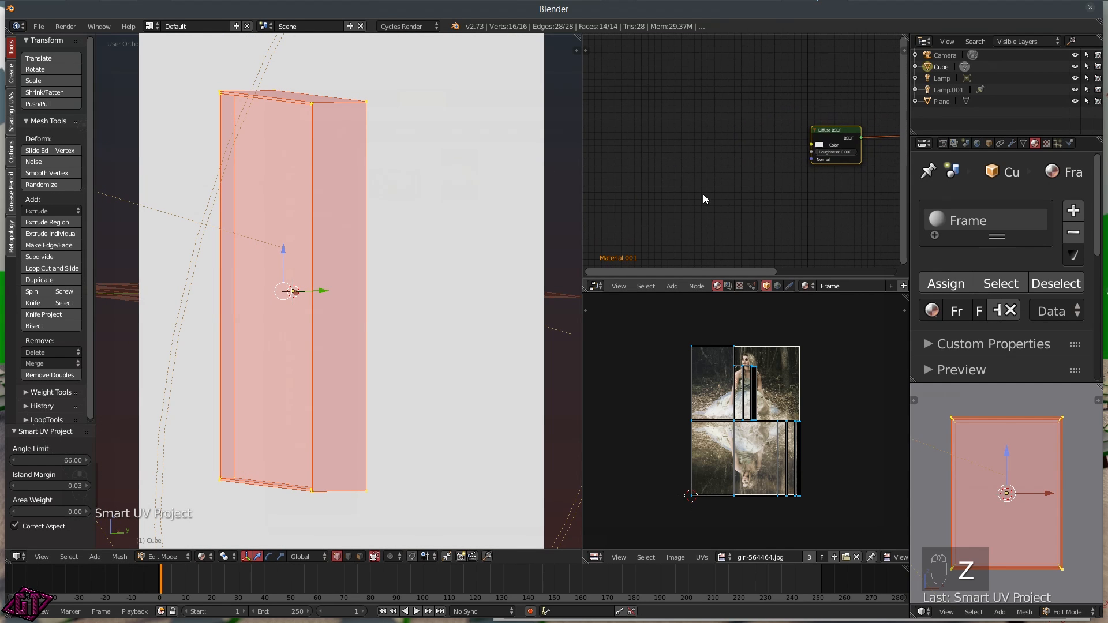
key(shift+a)
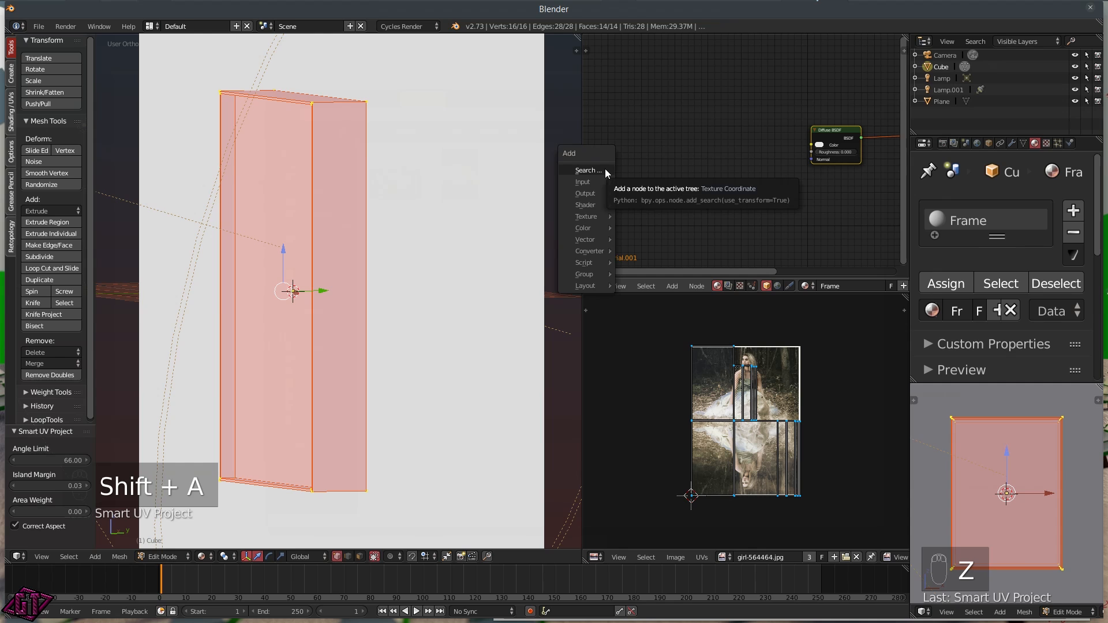
mouse_move(593, 182)
click(656, 199)
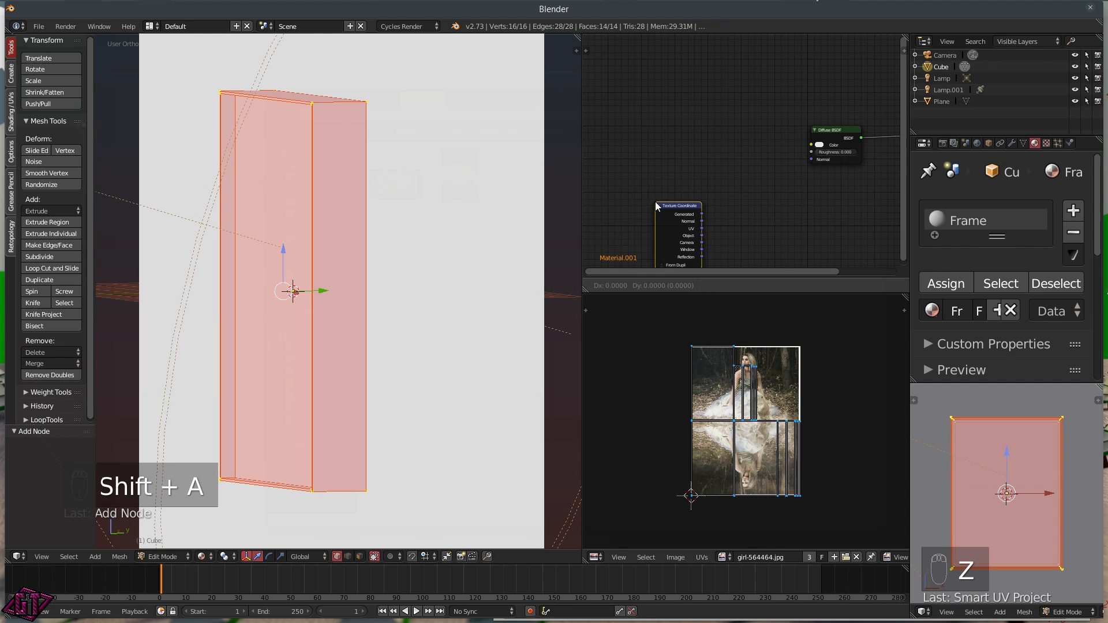
click(594, 103)
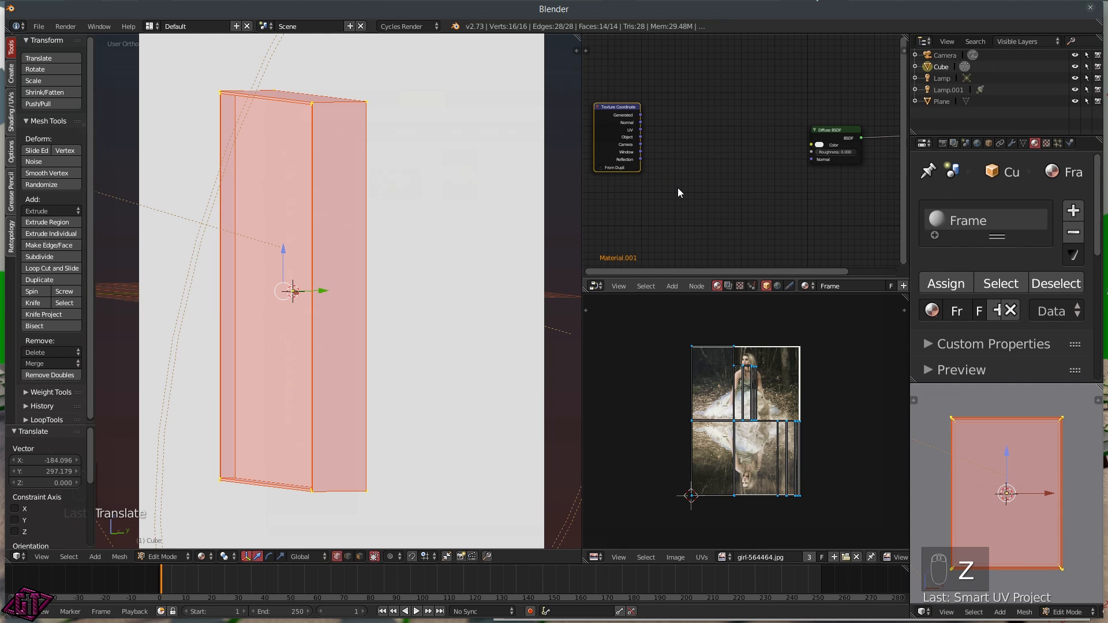
- Add an Image Texture node between the Texture Coordinate and Diffuse BSDF nodes and assign girl-564464.jpg to it
key(shift+a)
mouse_move(667, 225)
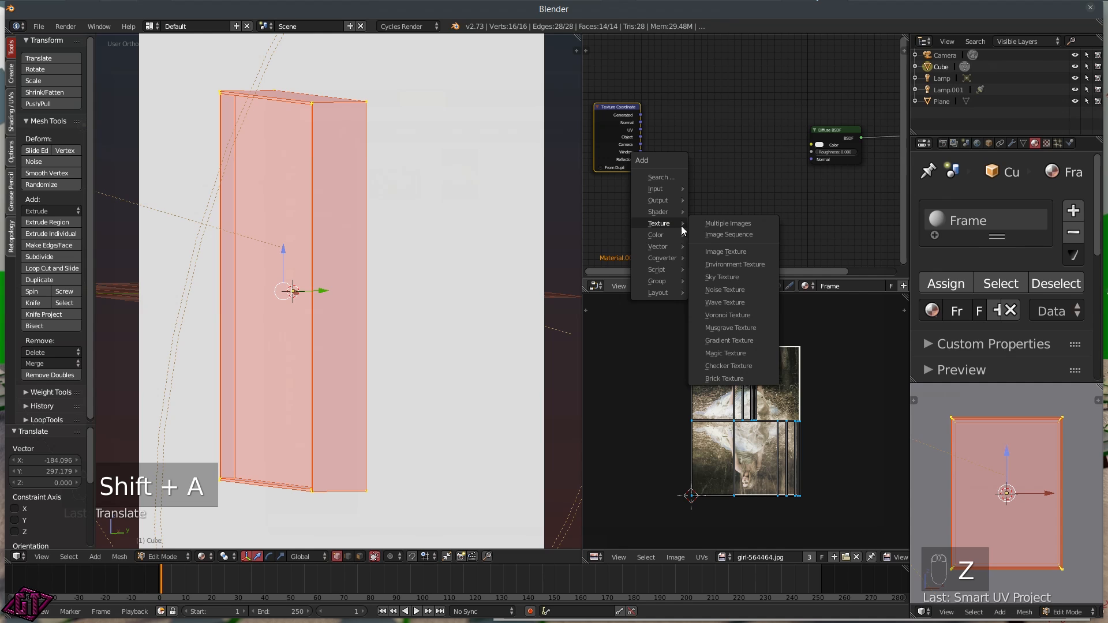
click(728, 252)
click(711, 103)
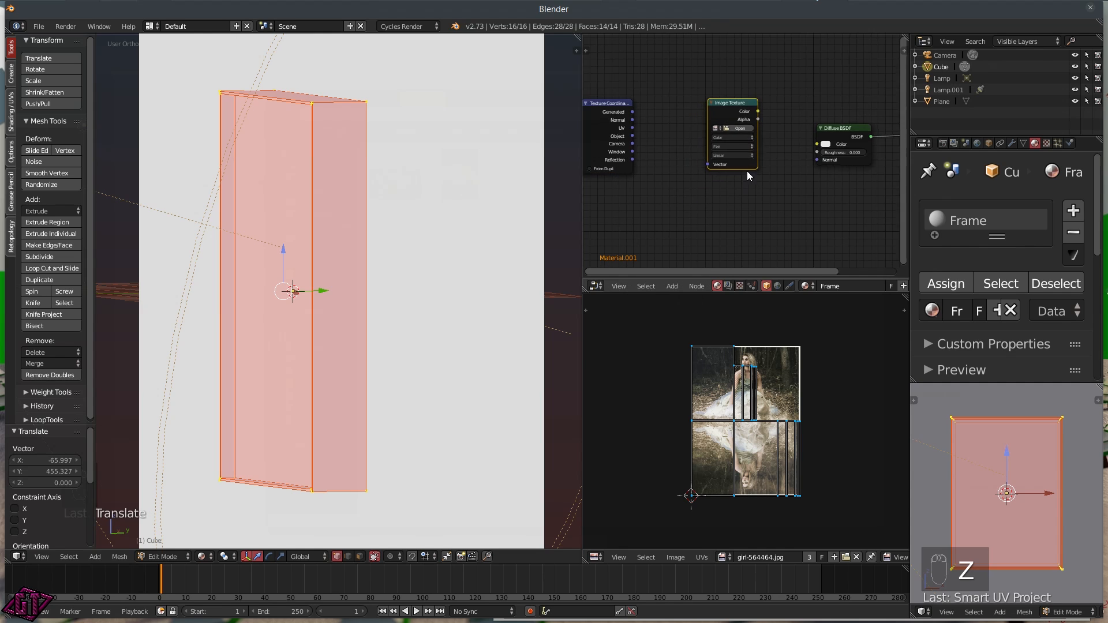
key(KP_Decimal)
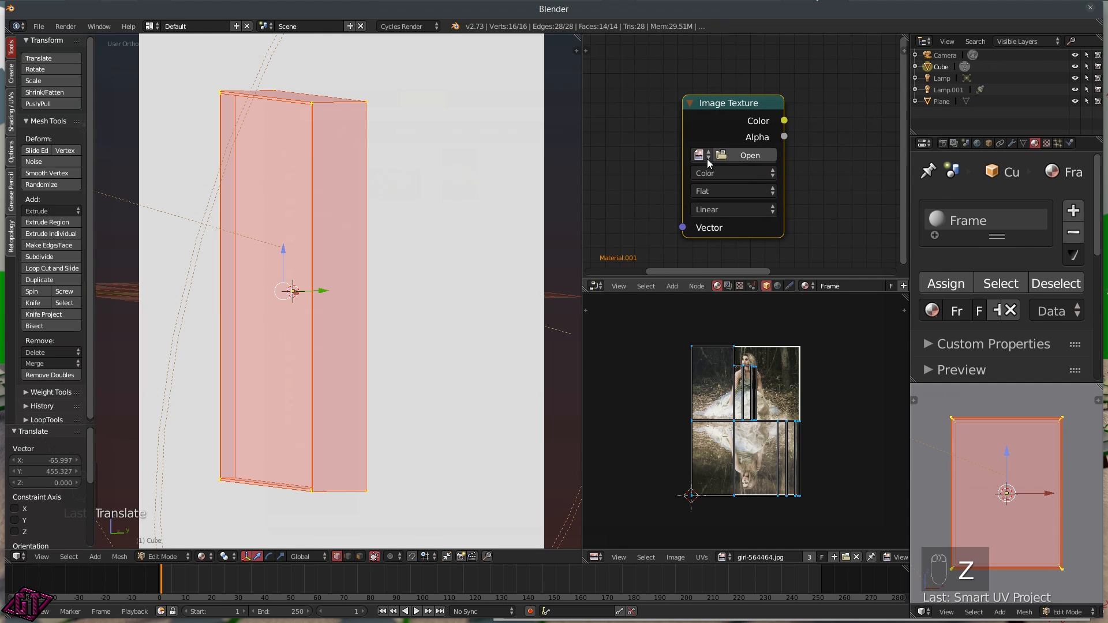
click(702, 155)
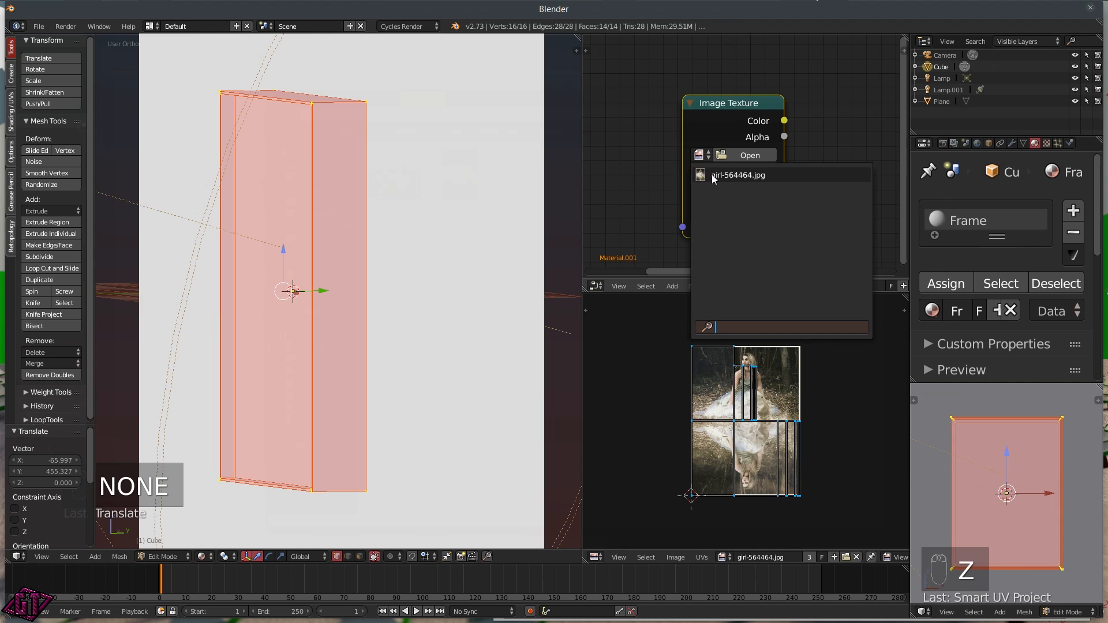
click(711, 174)
scroll(835, 235, down, 3)
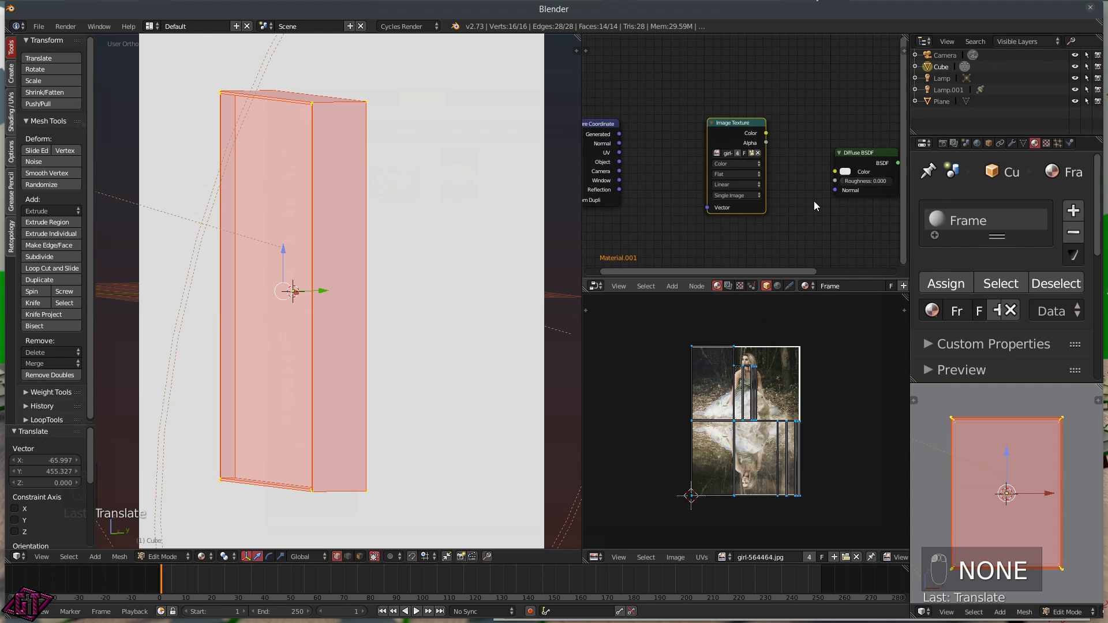
- Link the Image Texture's Color to the Diffuse BSDF's Color, and the Texture Coordinate's UV output to the Image Texture's Vector input
middle_drag(799, 179, 758, 161)
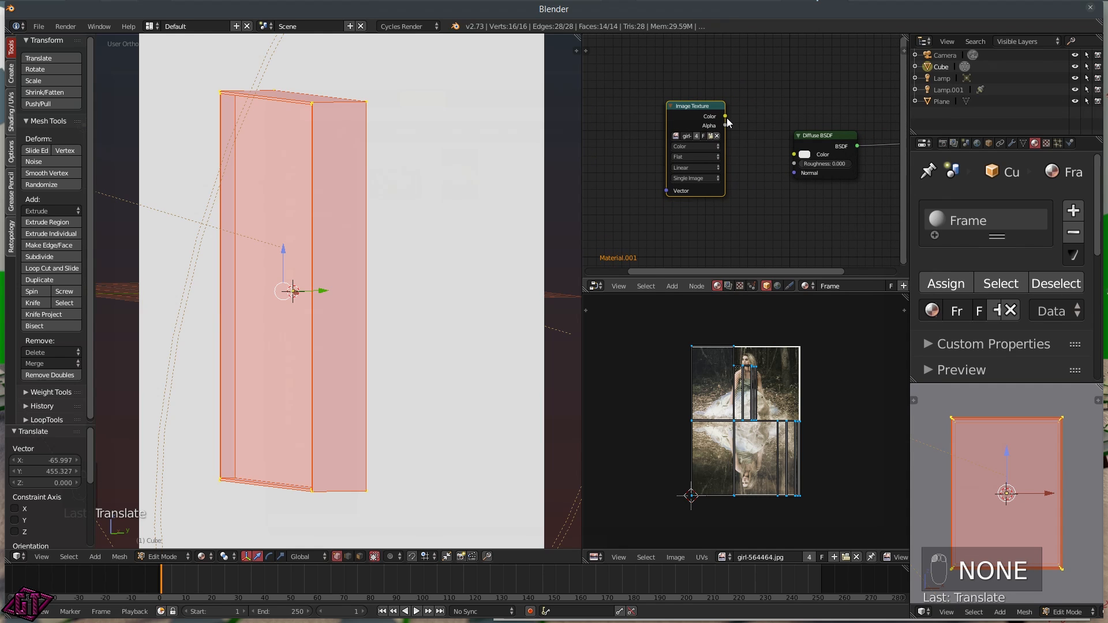
drag(725, 116, 795, 154)
ctrl+scroll(689, 174, up, 4)
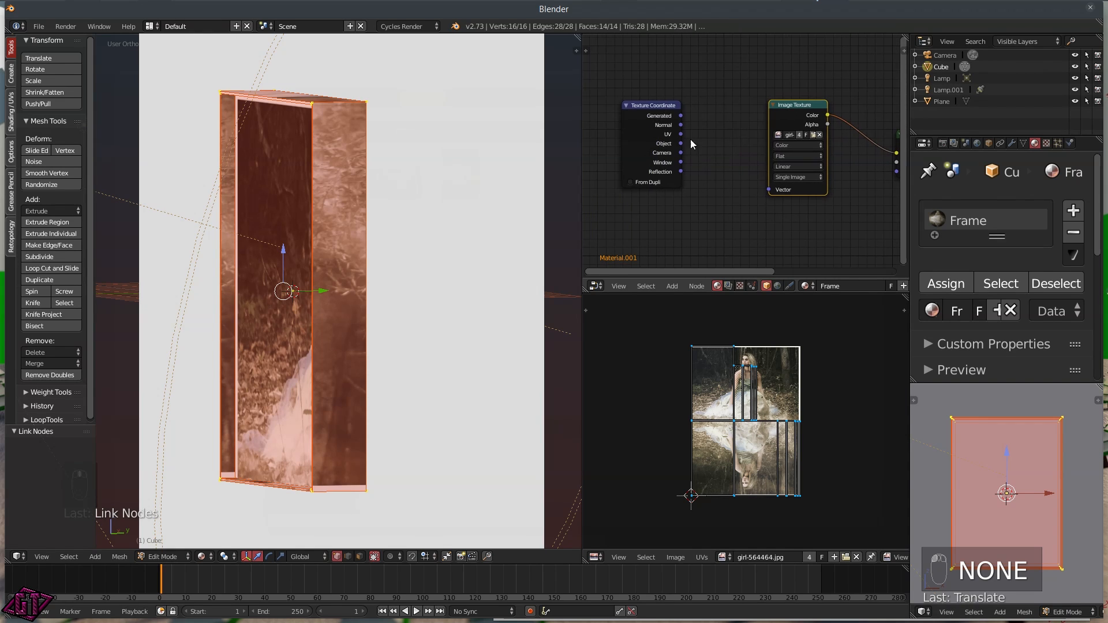
drag(681, 134, 710, 153)
drag(748, 183, 771, 189)
- Examine the node chain, the textured front of the frame and how its UV islands lie over the image
scroll(740, 203, down, 4)
middle_drag(816, 194, 759, 195)
scroll(702, 193, down, 4)
scroll(732, 194, down, 2)
middle_drag(272, 379, 323, 366)
scroll(354, 356, down, 4)
scroll(334, 366, up, 4)
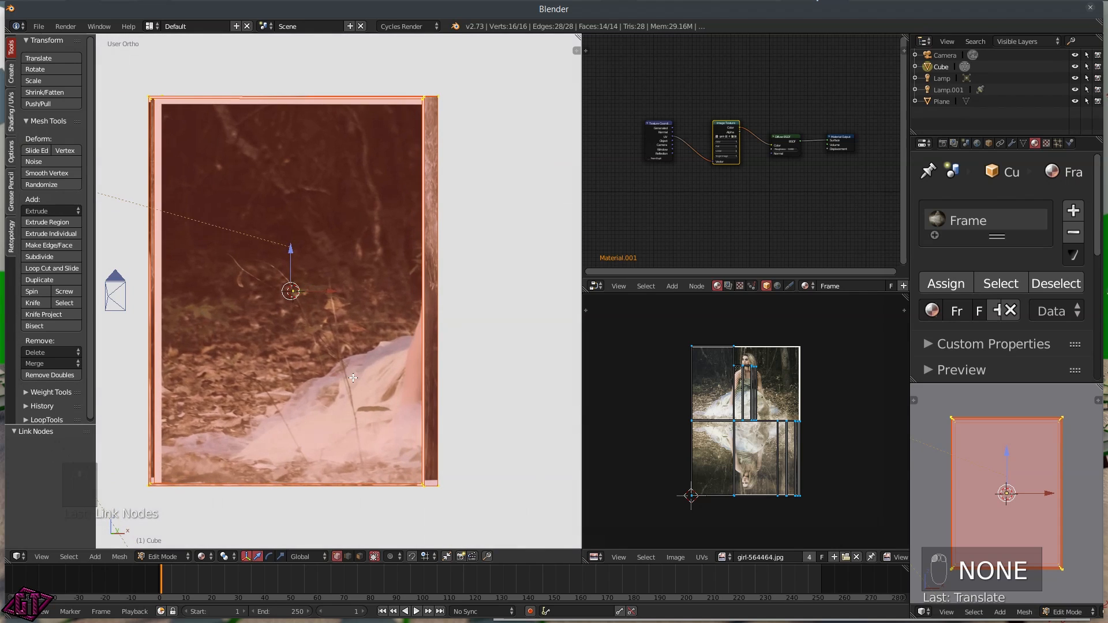
scroll(713, 374, up, 1)
scroll(711, 372, up, 3)
scroll(709, 369, down, 1)
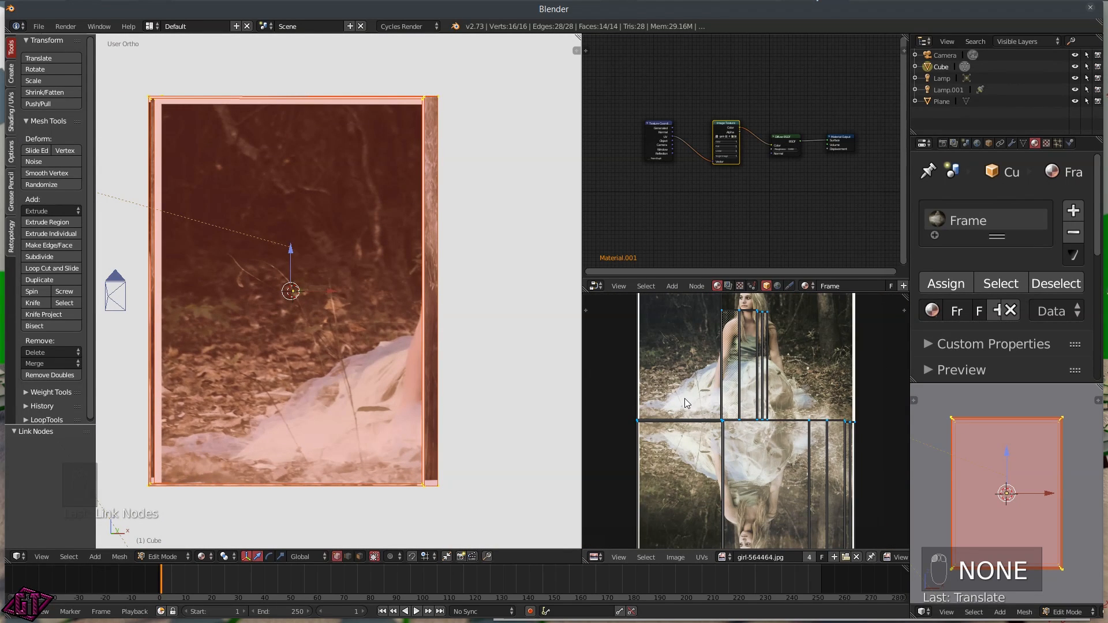
- Maximize the UV/Image Editor and bring the whole image with its UV islands into view
key(shift+space)
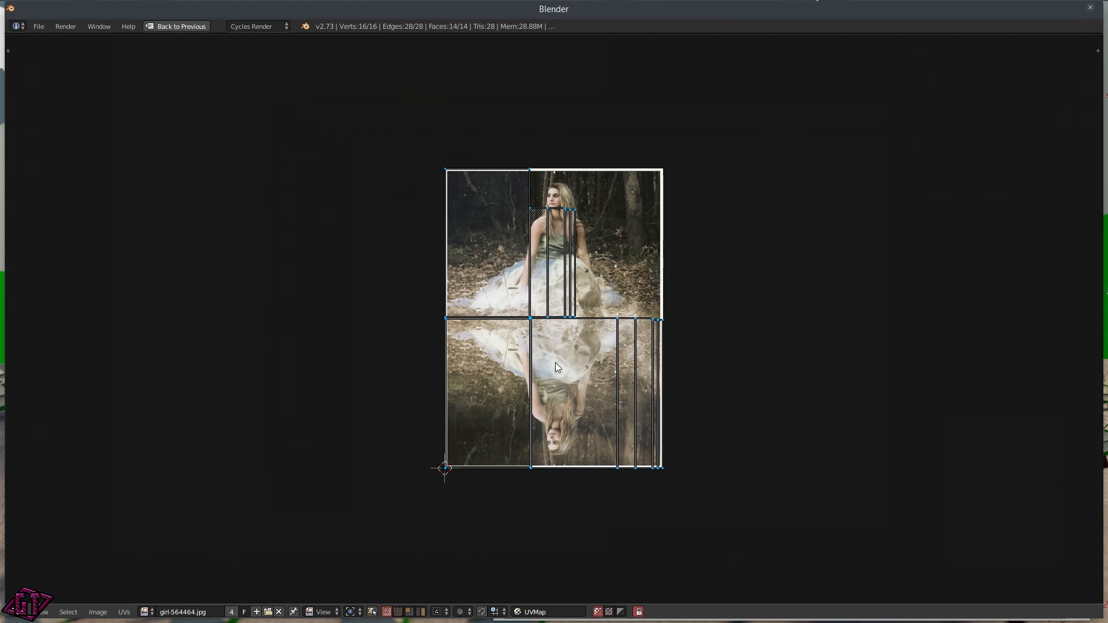
scroll(557, 362, up, 4)
scroll(558, 363, down, 2)
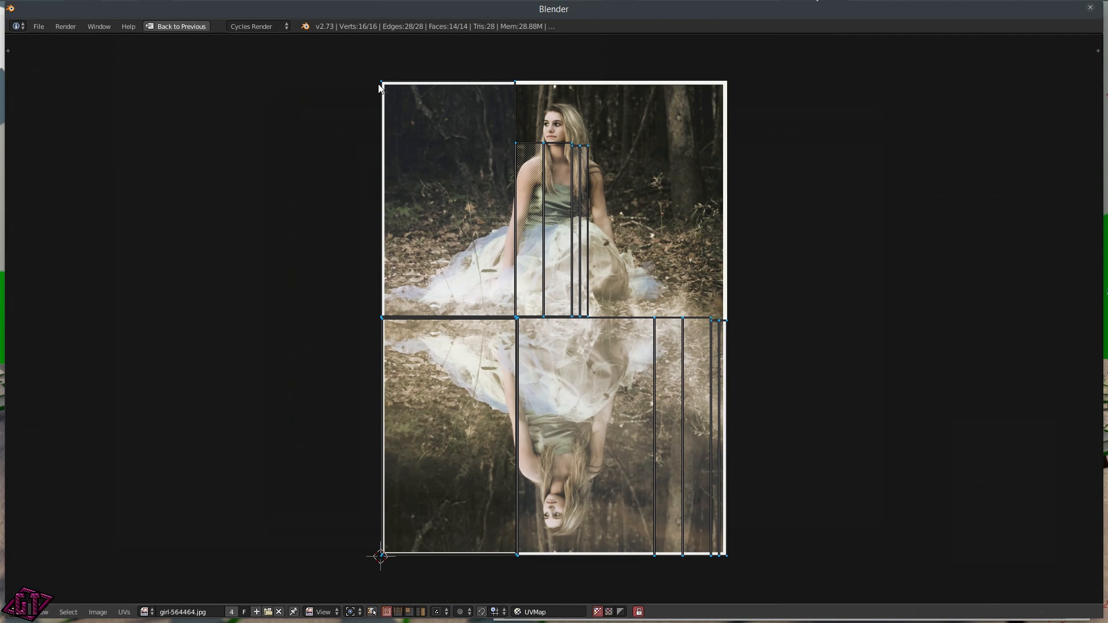
- Select the entire UV island at the image's upper-left corner and move it clear of the image, beyond its left edge
scroll(380, 85, up, 5)
middle_drag(390, 105, 528, 343)
middle_drag(395, 197, 491, 459)
scroll(331, 167, down, 1)
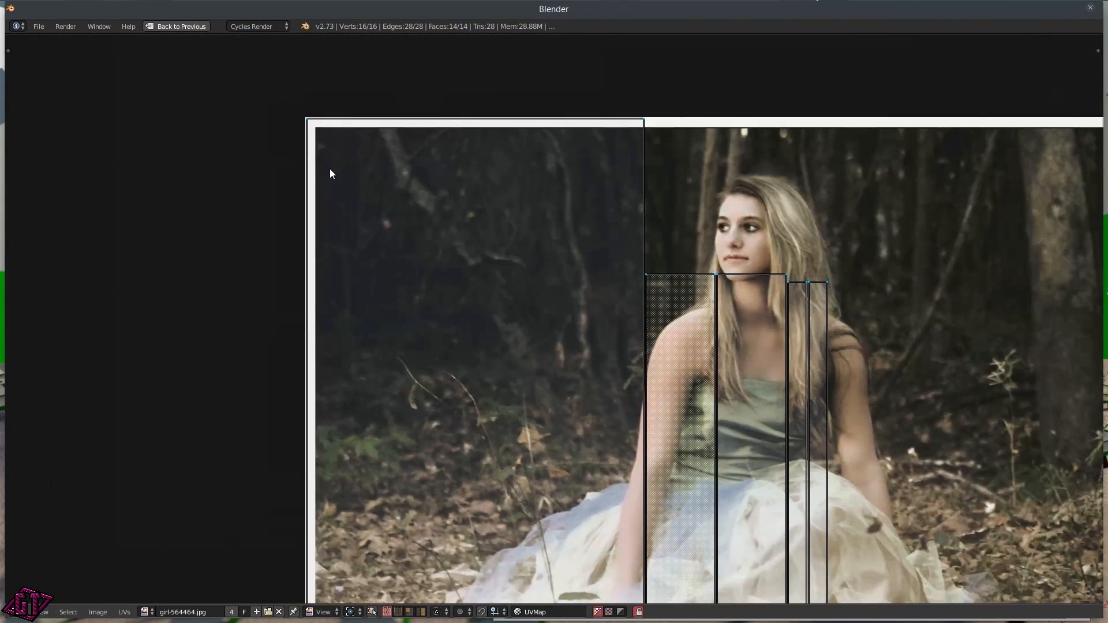
right_click(307, 120)
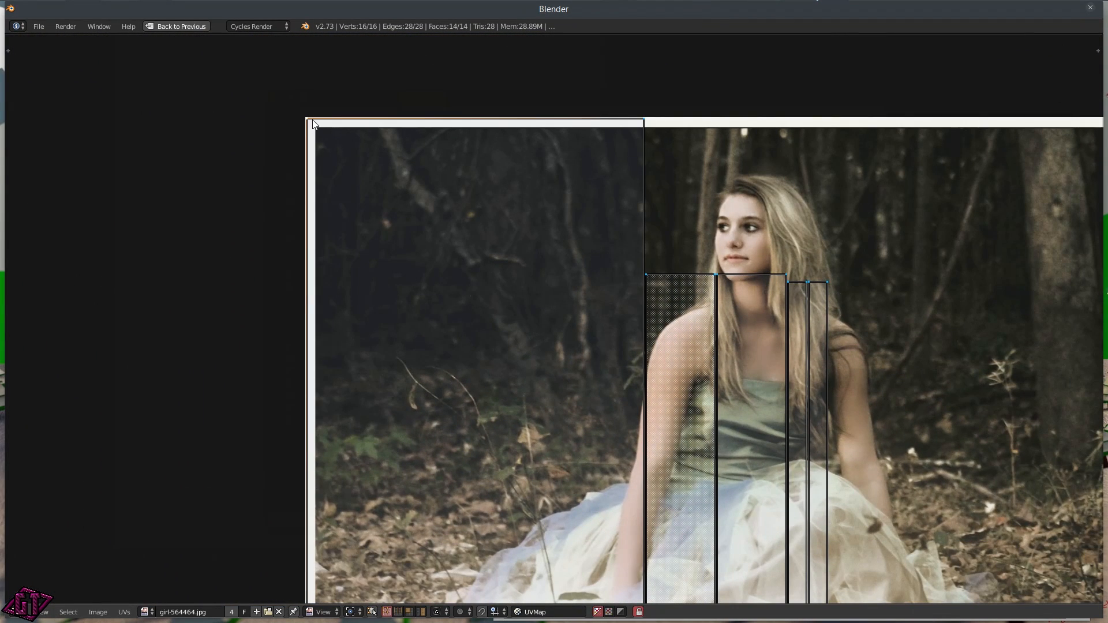
key(l)
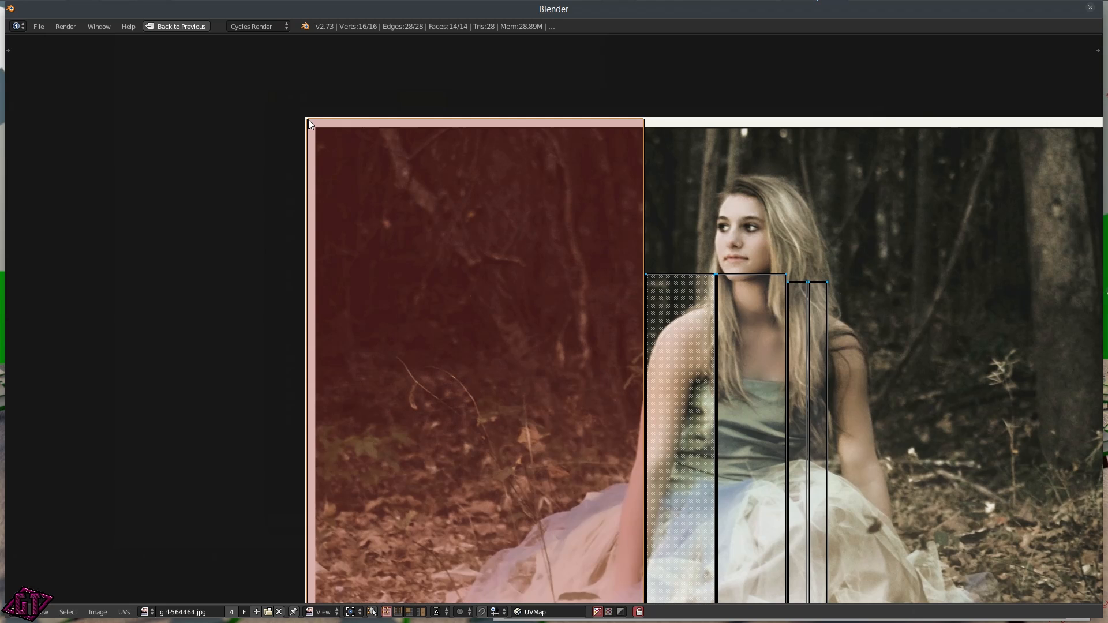
scroll(451, 233, down, 8)
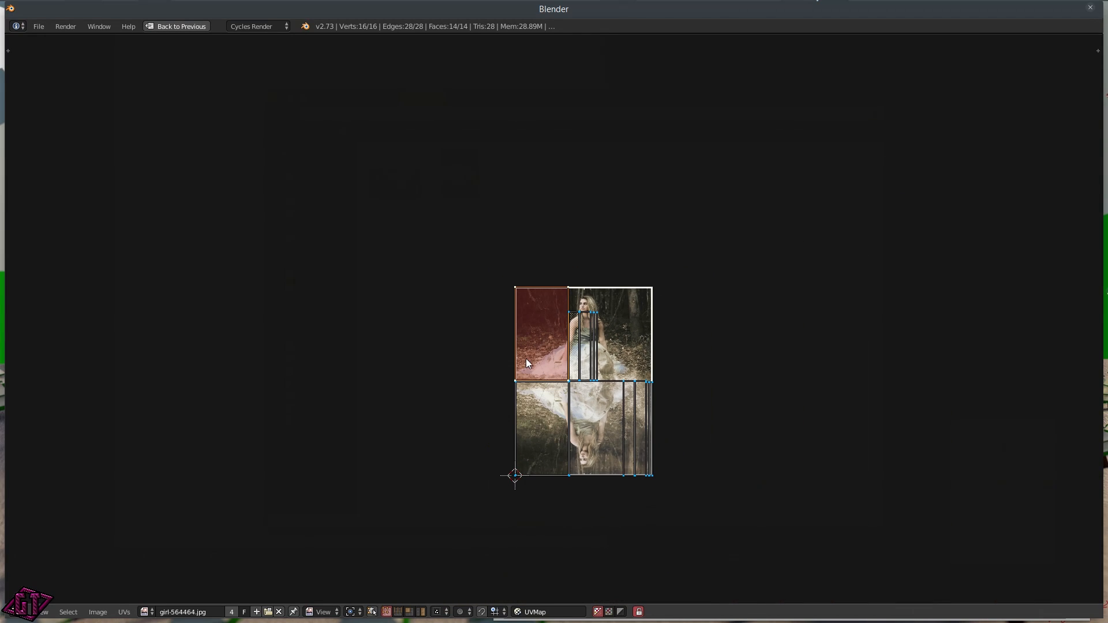
key(g)
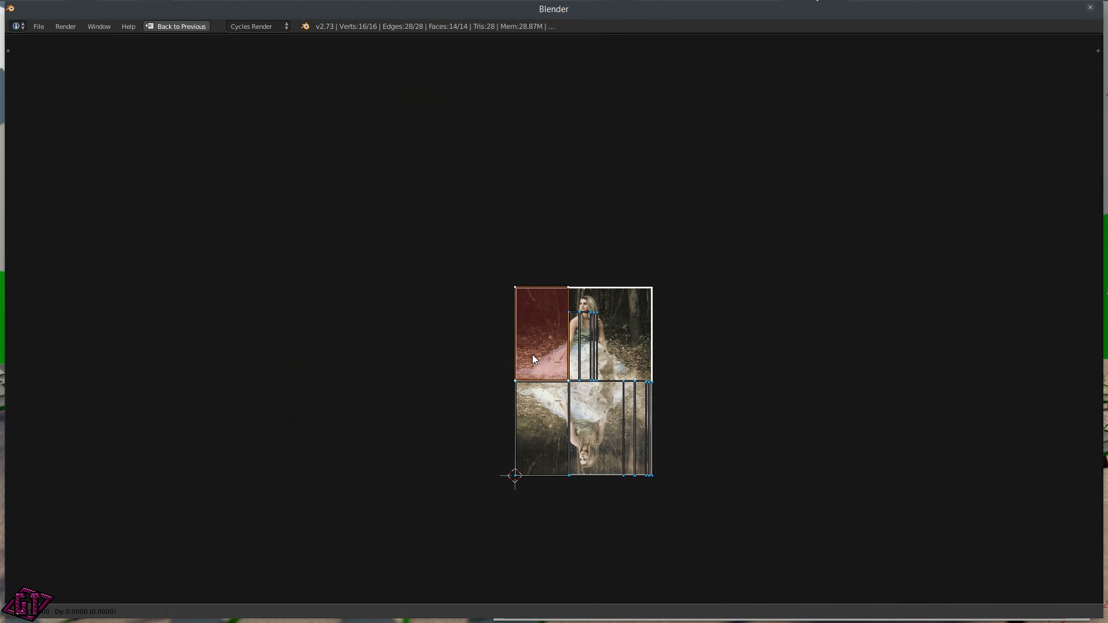
click(427, 310)
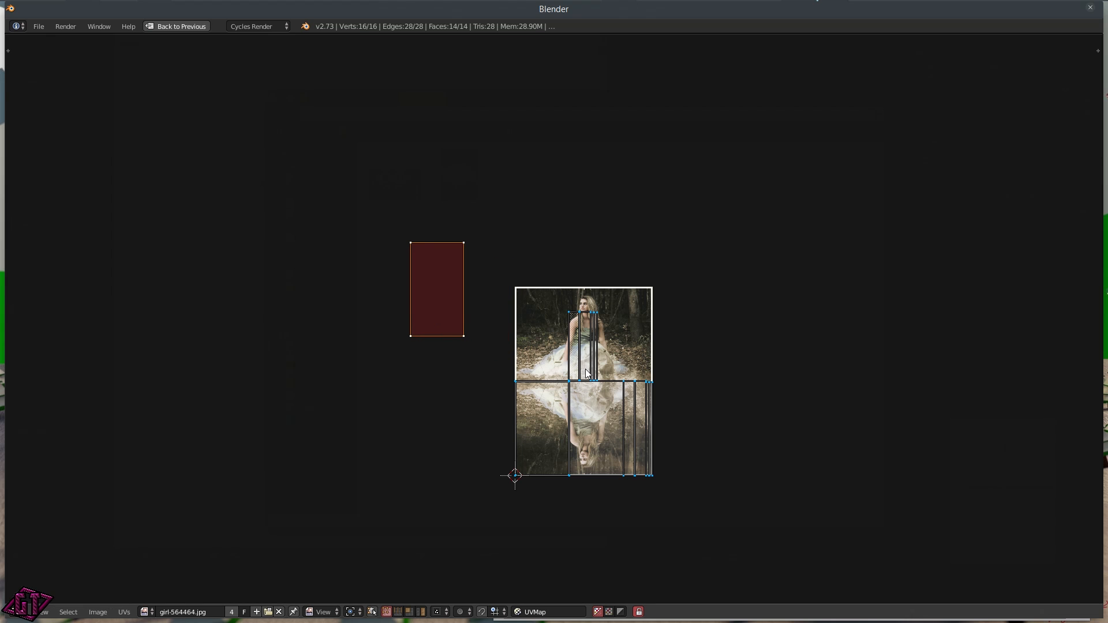
- Select the UV island at the image's lower-left corner and move it clear of the image, beyond its left edge
right_click(514, 380)
scroll(514, 386, up, 5)
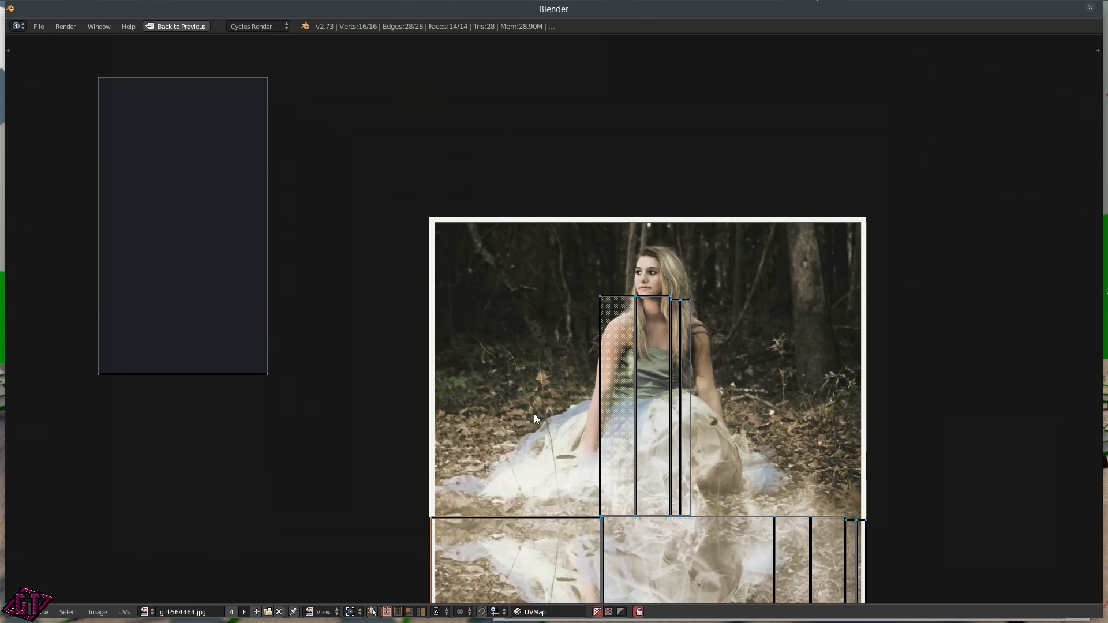
middle_drag(514, 431, 504, 231)
right_click(474, 365)
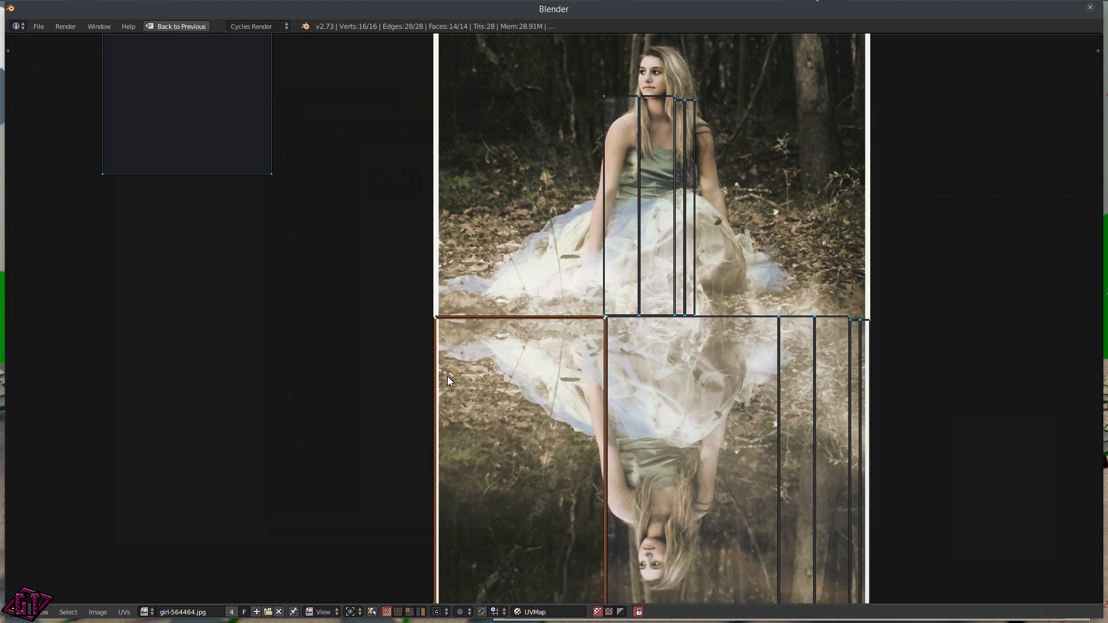
key(g)
drag(120, 294, 111, 282)
click(111, 283)
- Select the whole wide UV island at the image's lower middle and move it left of the image, below the other two islands
scroll(614, 324, down, 5)
scroll(604, 314, up, 1)
right_click(635, 319)
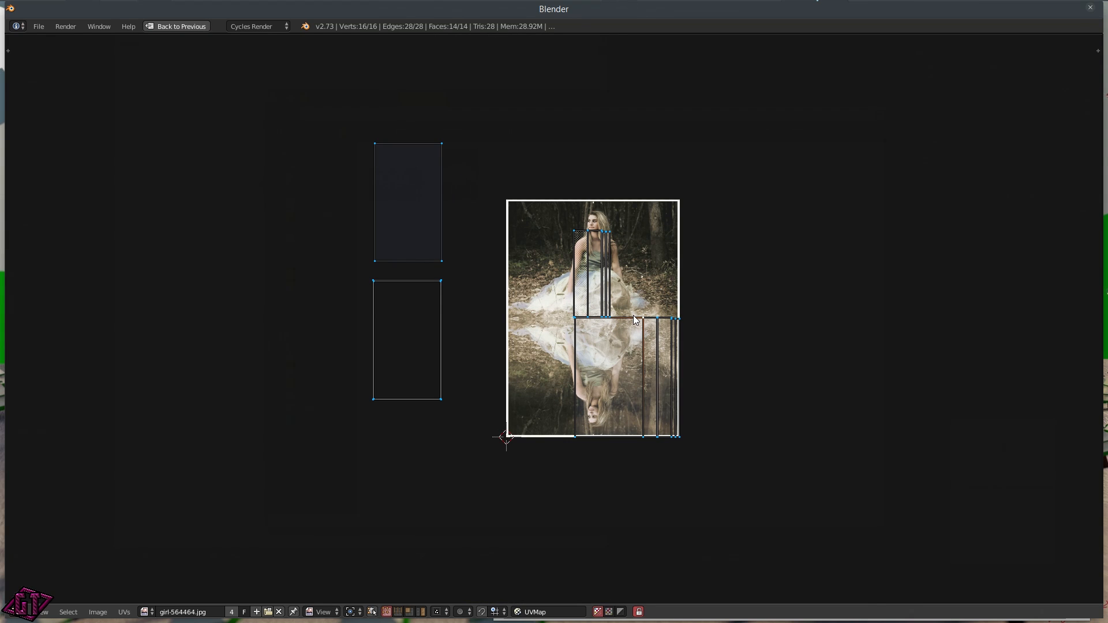
key(ctrl+l)
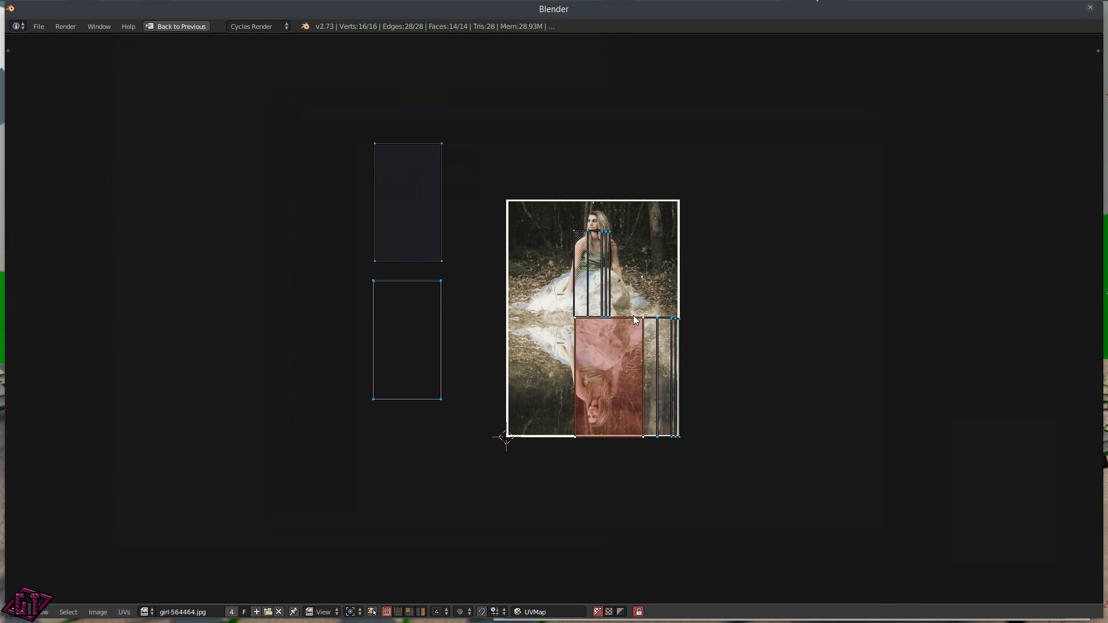
key(g)
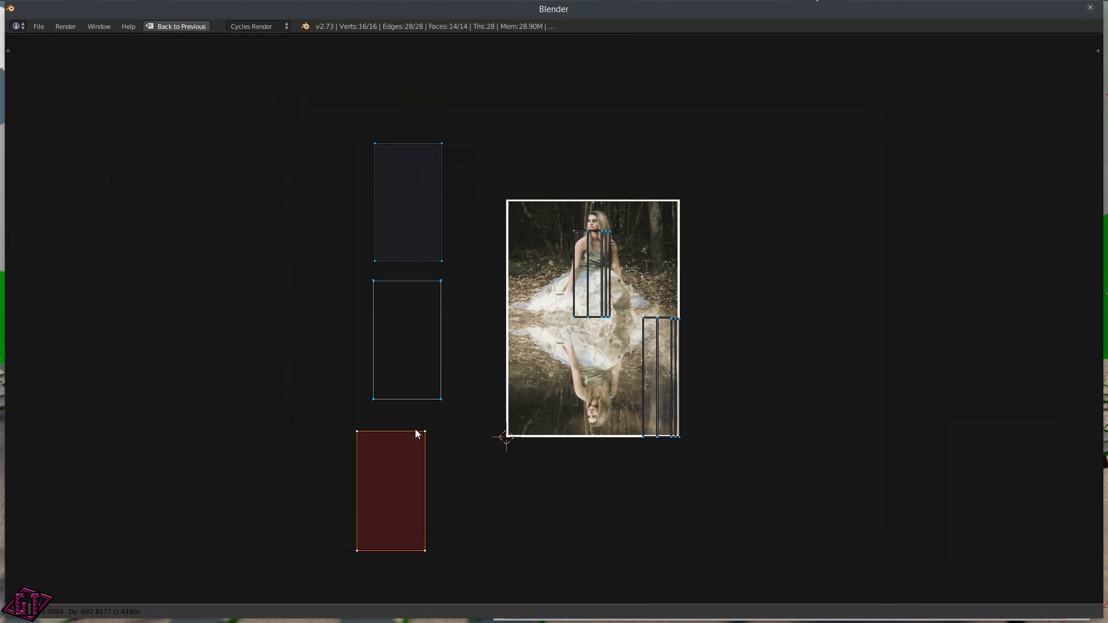
click(429, 431)
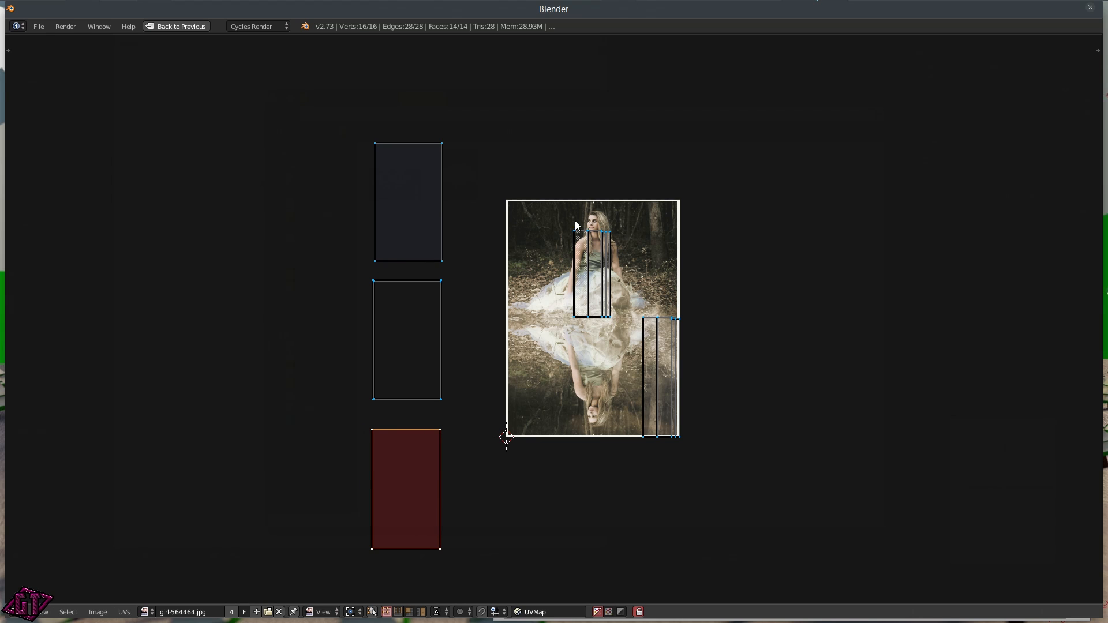
- Box-select the narrow UV strips over the image's upper centre and move them clear of the image's right edge
scroll(575, 223, up, 1)
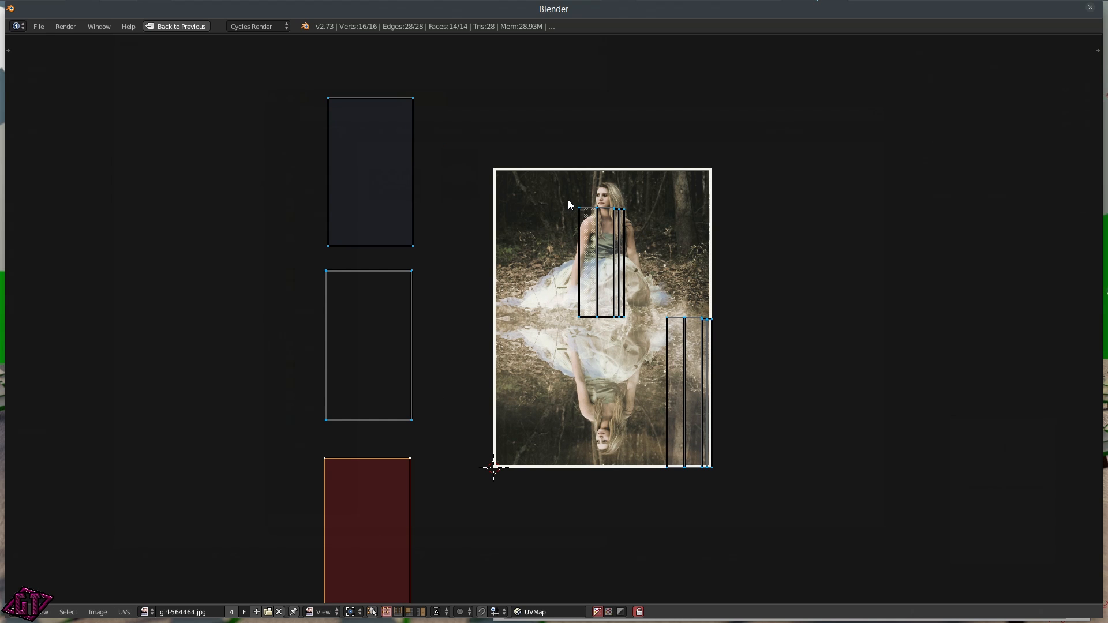
key(a)
key(b)
mouse_move(558, 190)
mouse_down()
mouse_move(571, 193)
mouse_move(641, 318)
mouse_up()
scroll(631, 337, down, 3)
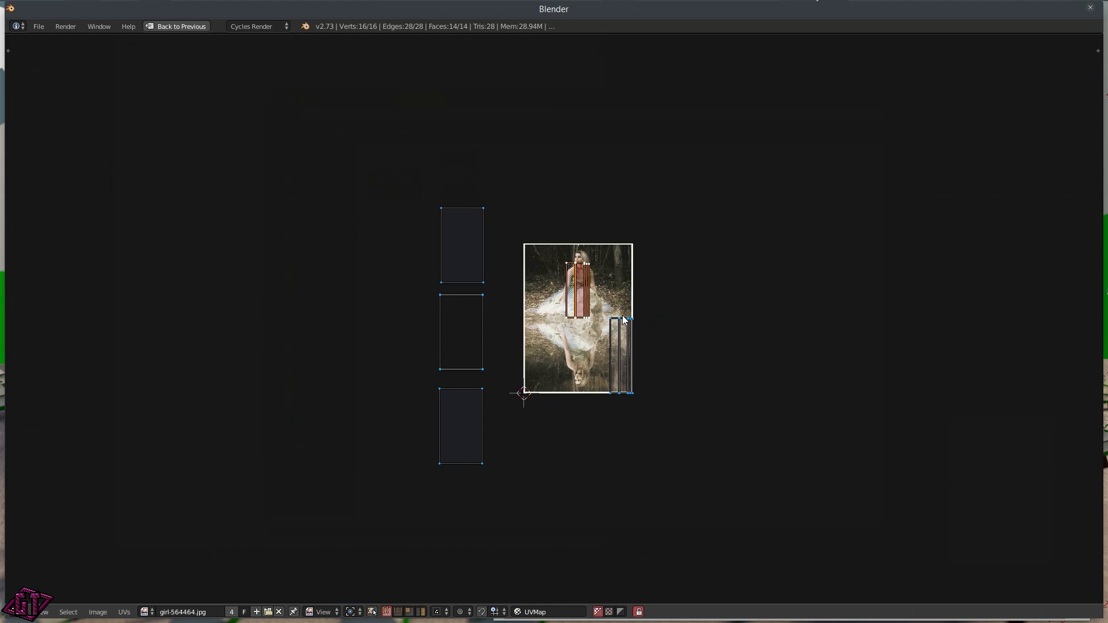
key(g)
click(735, 287)
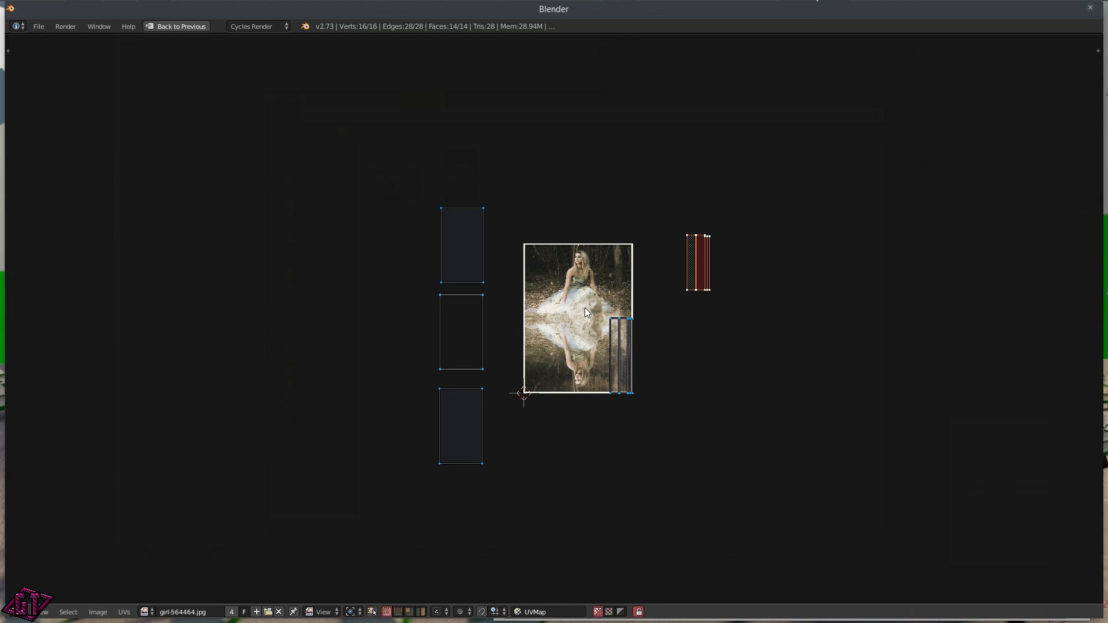
- Box-select the remaining UV strips at the image's lower-right corner, move them right of the image below the other strips, and restore the multi-editor layout
key(a)
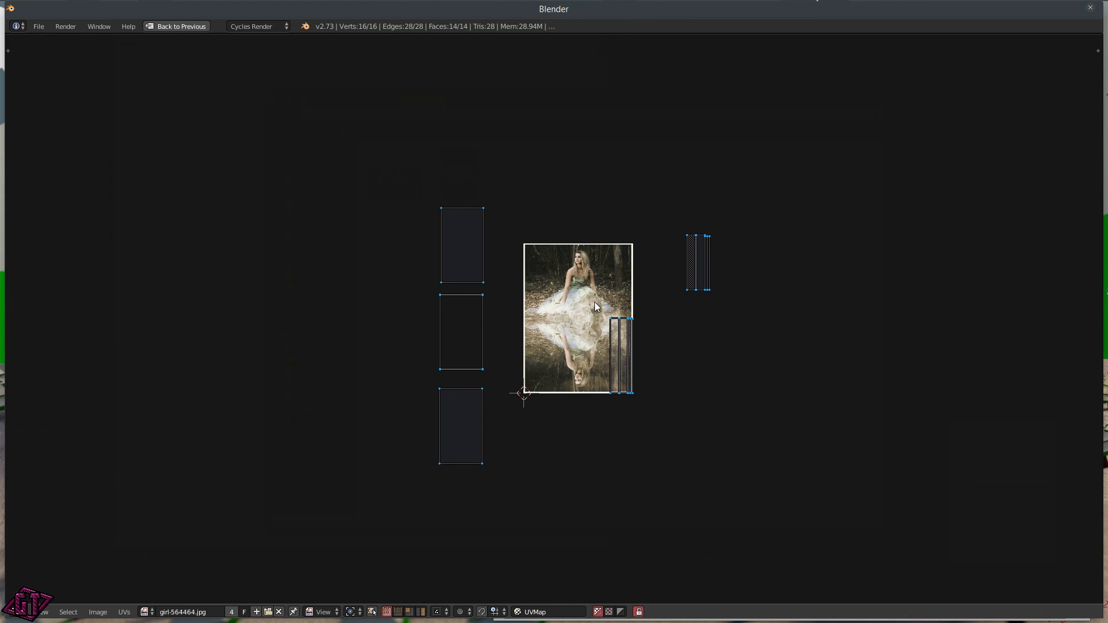
key(b)
drag(596, 302, 649, 411)
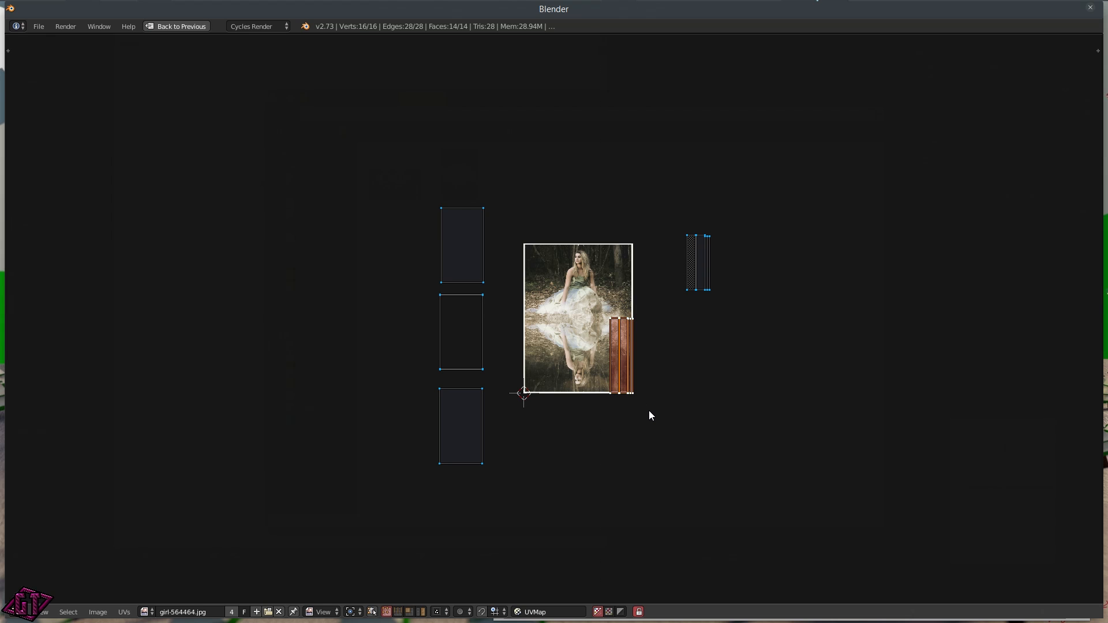
key(g)
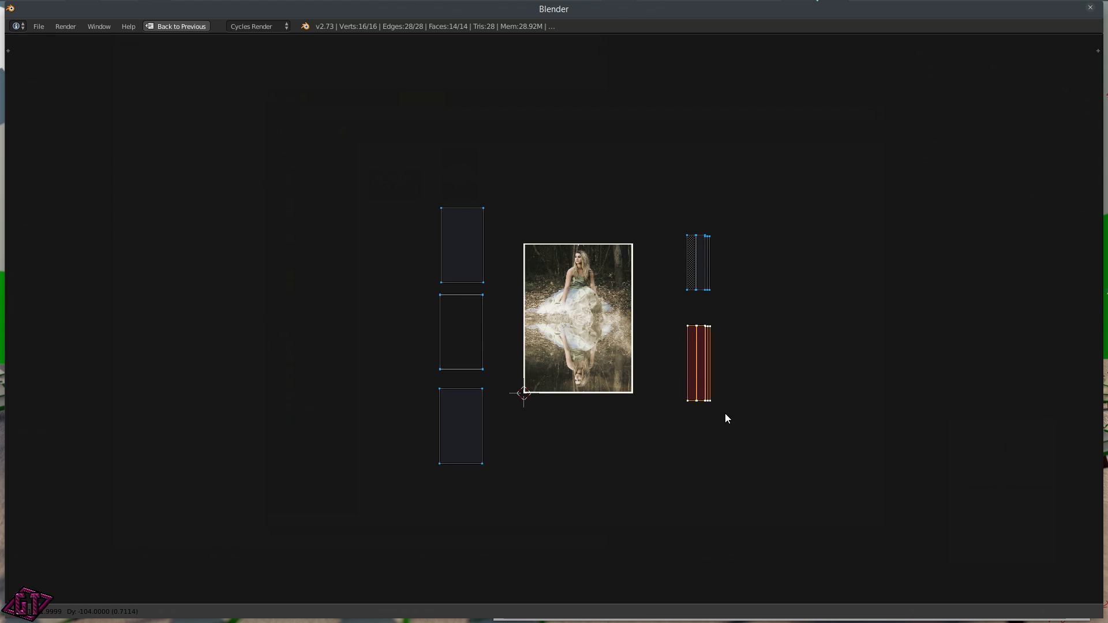
click(732, 406)
scroll(732, 406, up, 4)
scroll(708, 389, down, 2)
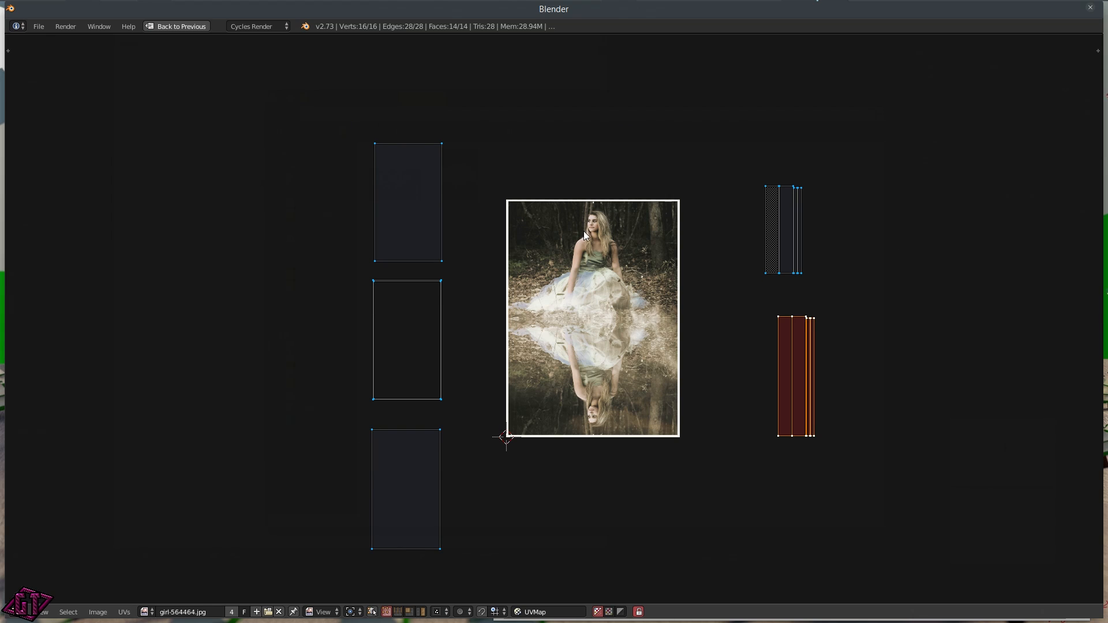
click(167, 26)
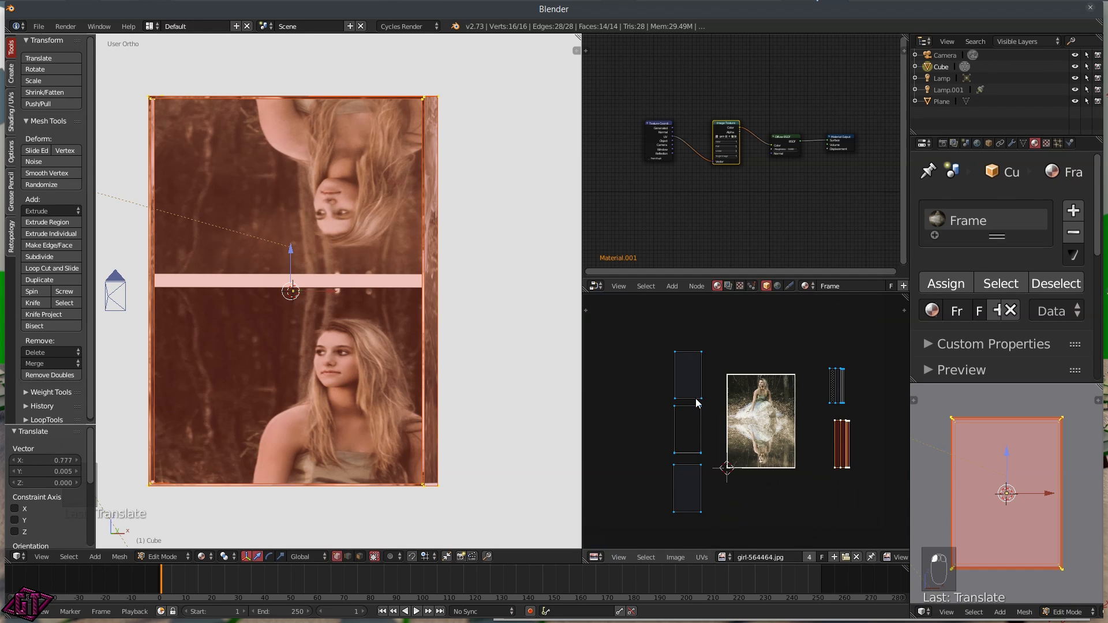
- Select the entire uppermost UV island left of the image and move it up by about 0.193 to identify its face
middle_drag(699, 417, 697, 386)
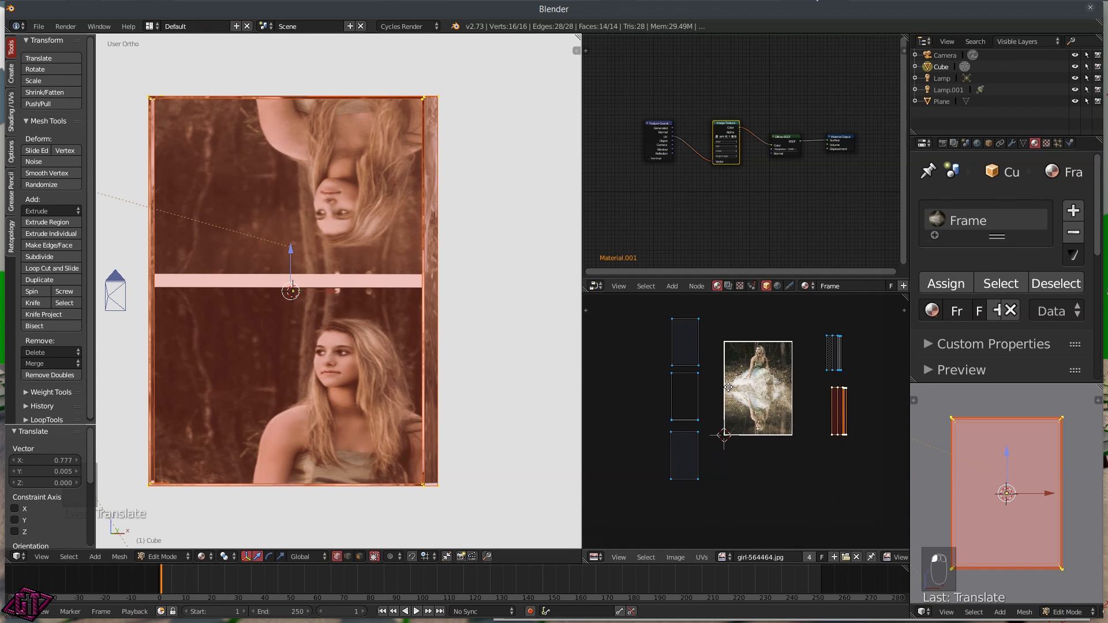
right_click(674, 321)
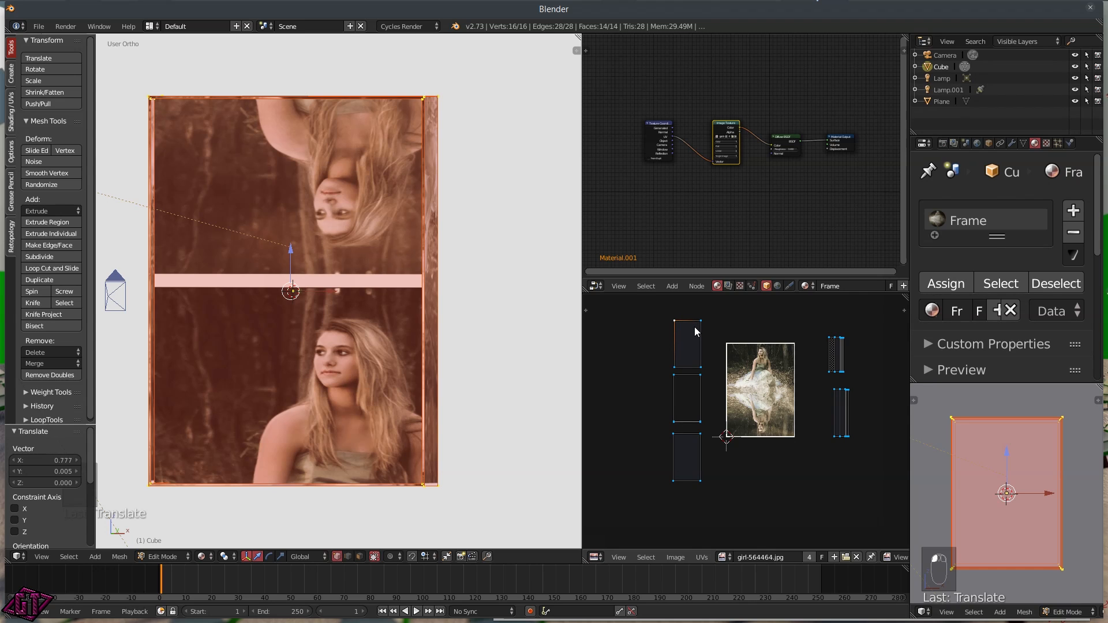
key(l)
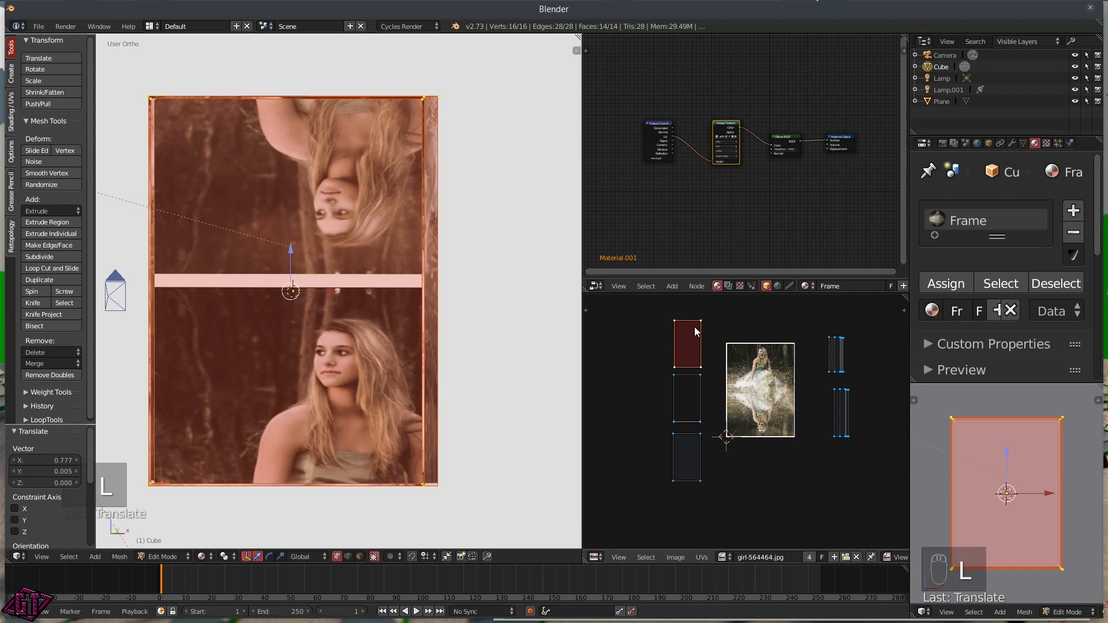
key(g)
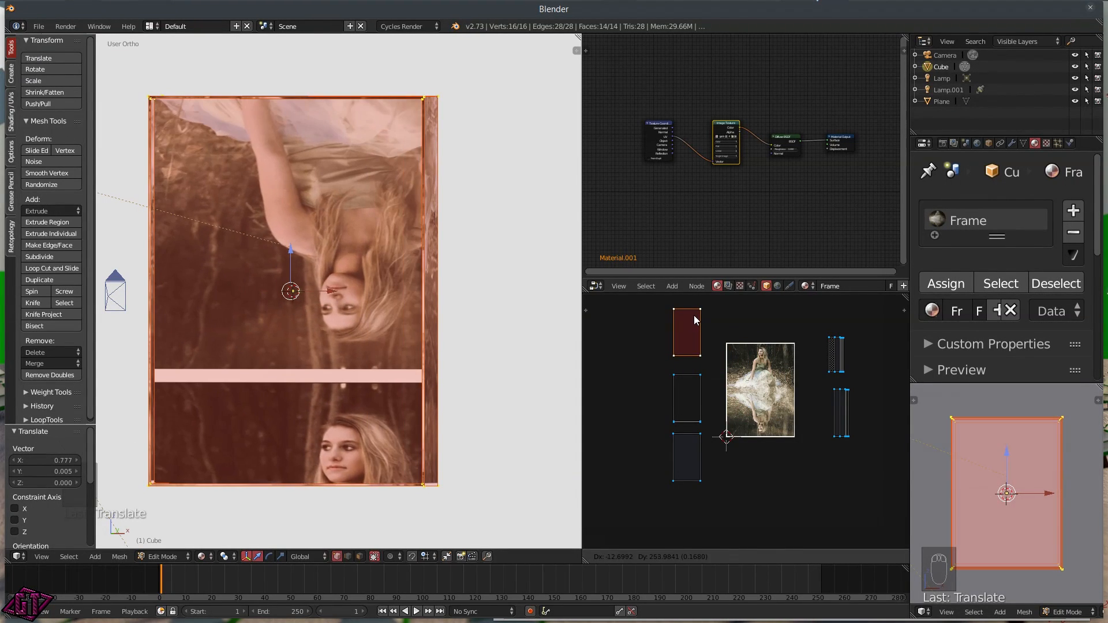
click(695, 318)
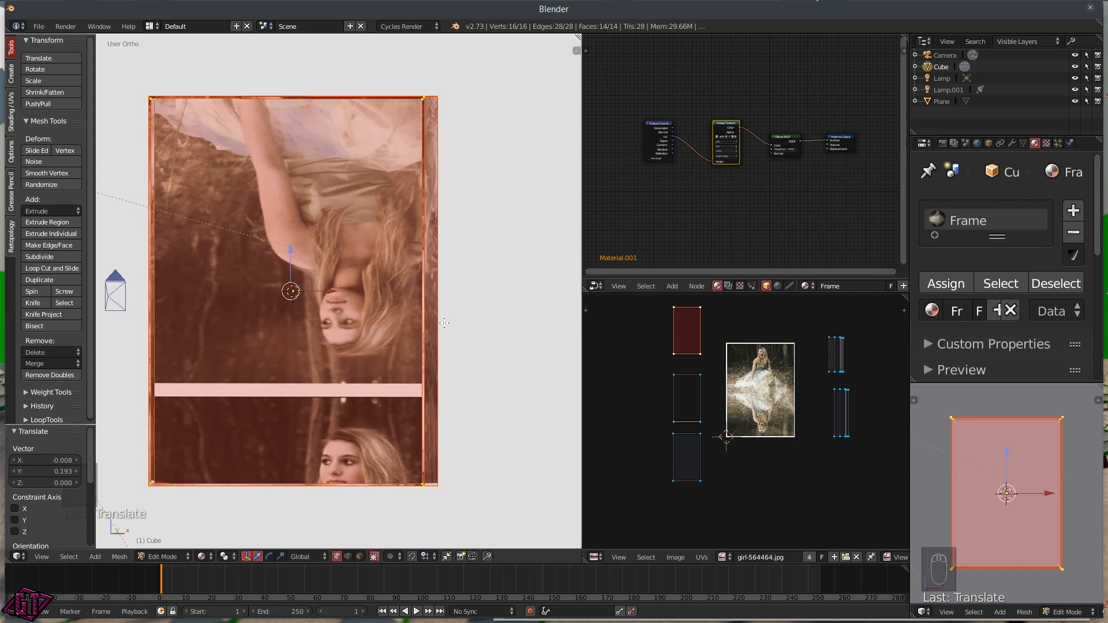
- Return the frame to Object Mode and hide the wall plane behind it so the frame's back face can be viewed
middle_drag(176, 378, 329, 392)
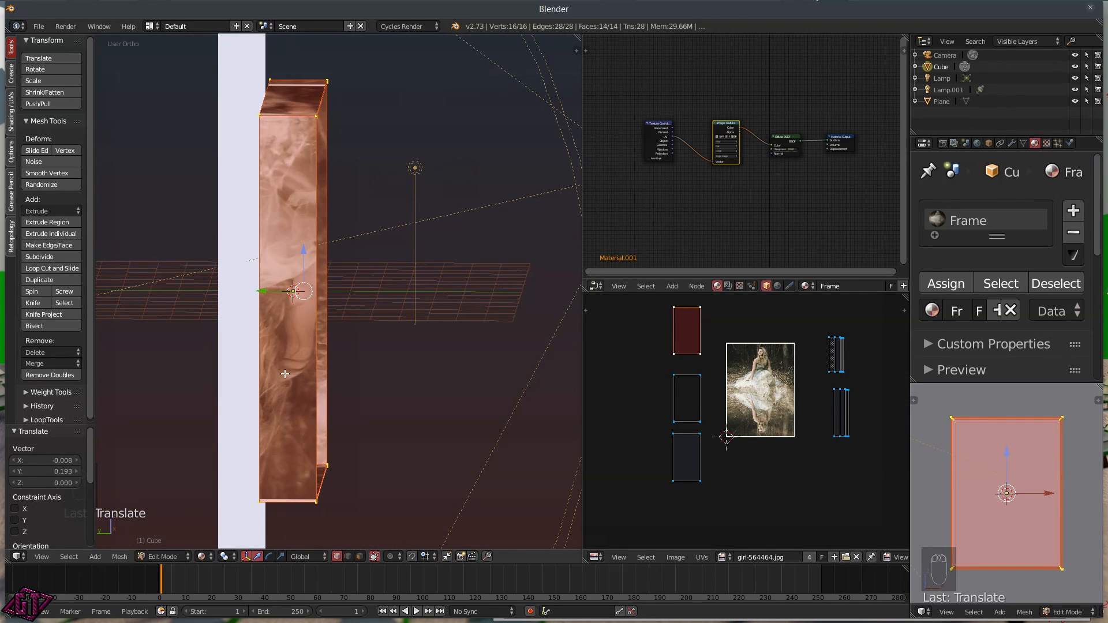
key(Tab)
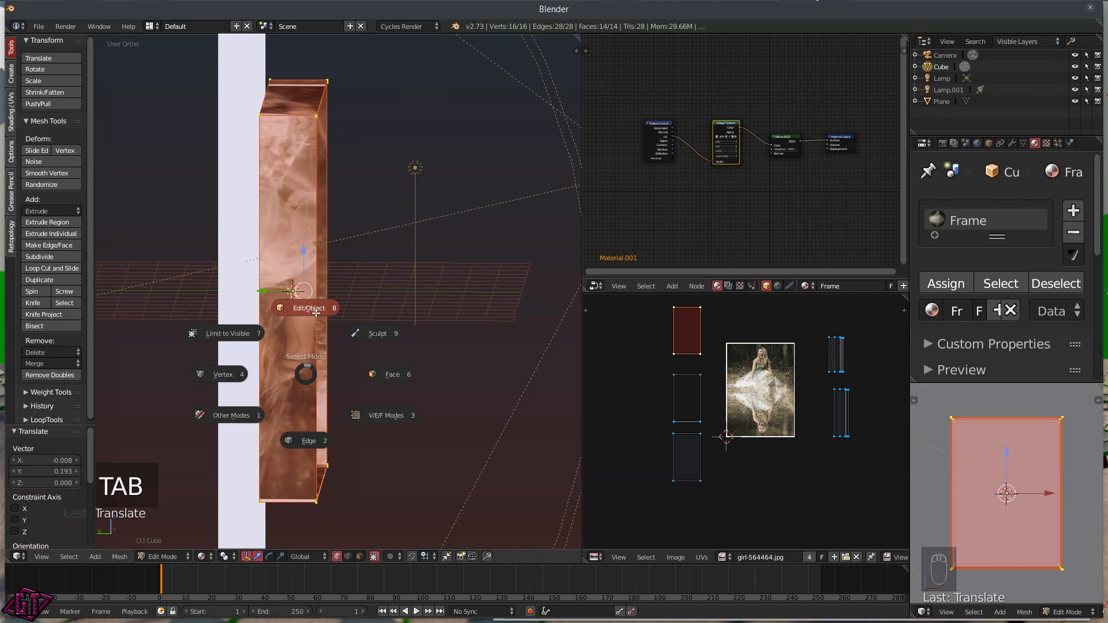
click(355, 304)
mouse_move(355, 305)
middle_down()
mouse_move(325, 313)
mouse_move(364, 309)
middle_up()
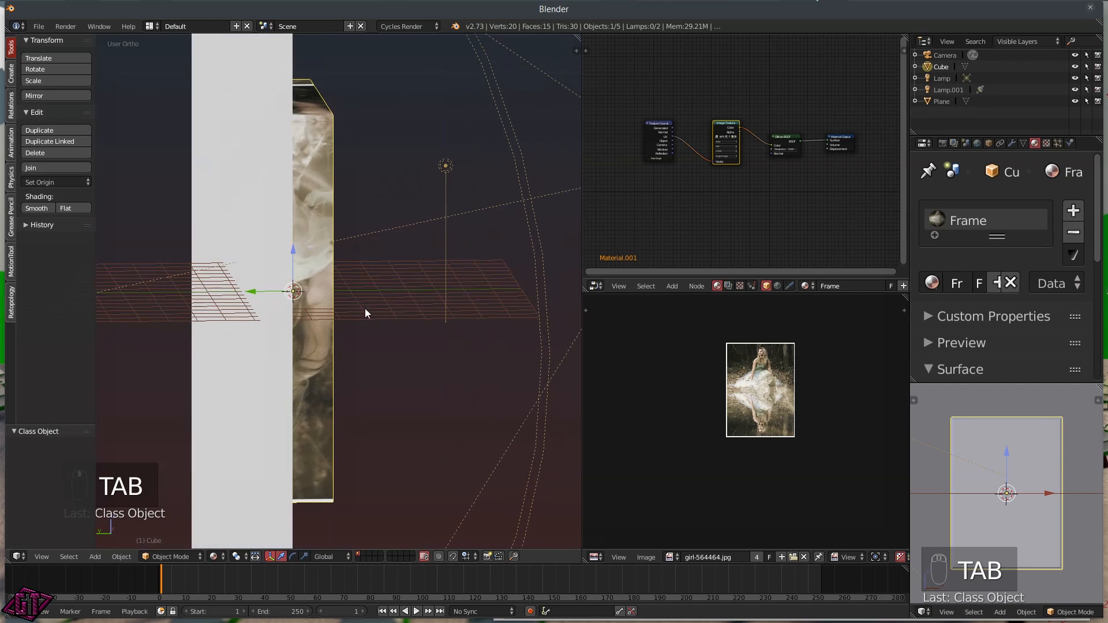
right_click(276, 234)
middle_drag(281, 224, 319, 329)
key(h)
scroll(725, 378, up, 2)
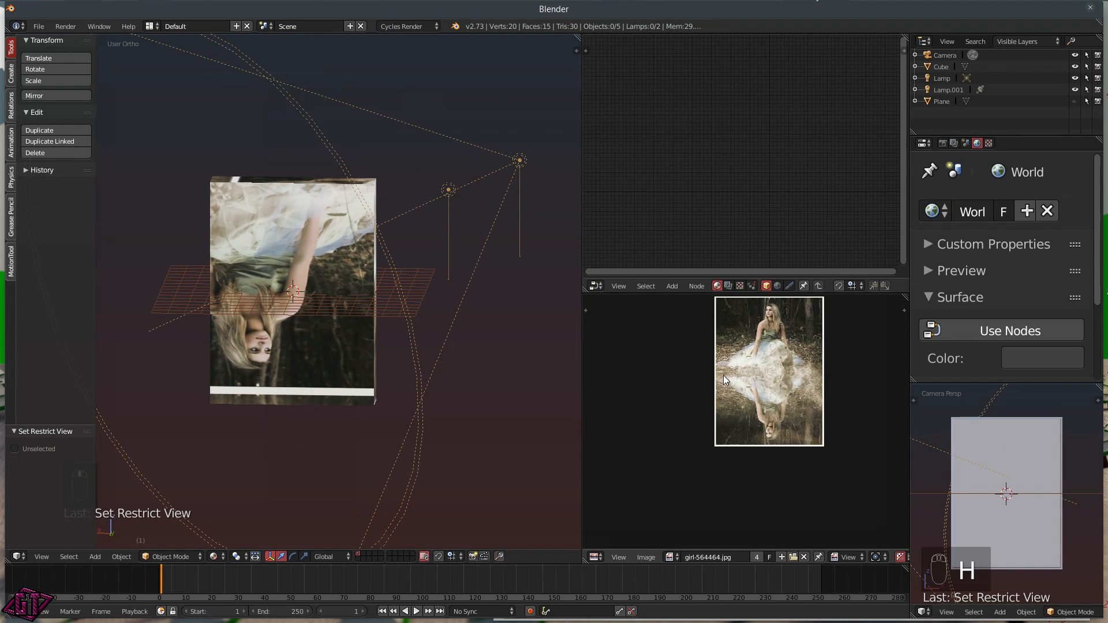
- Put the frame back in Edit Mode and move the middle UV island left of the image up by about 0.116
right_click(344, 216)
key(Tab)
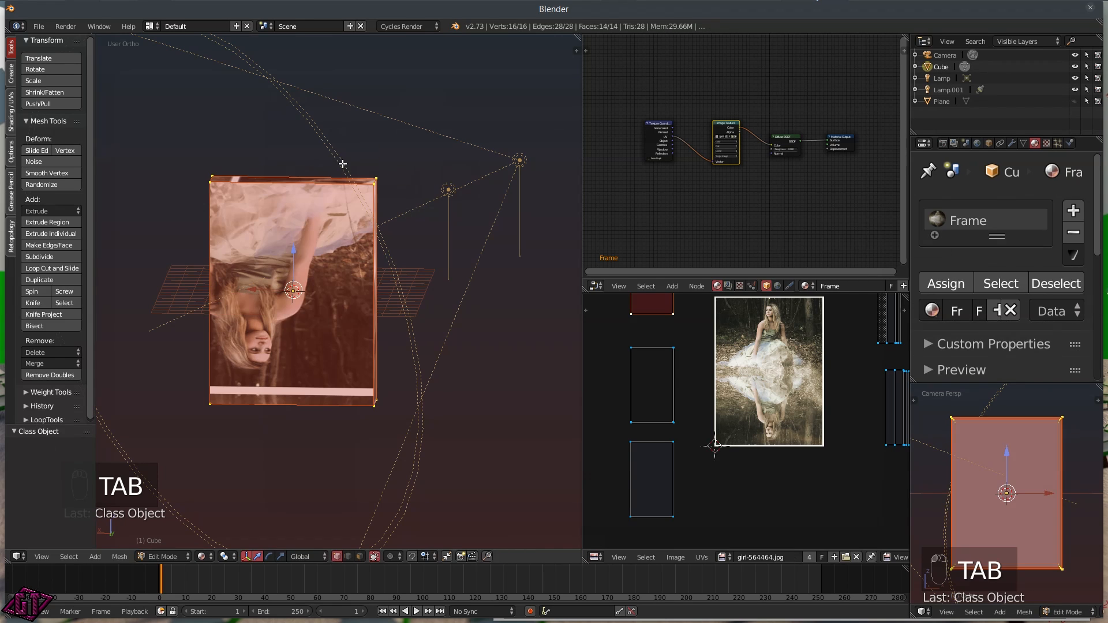
right_click(679, 347)
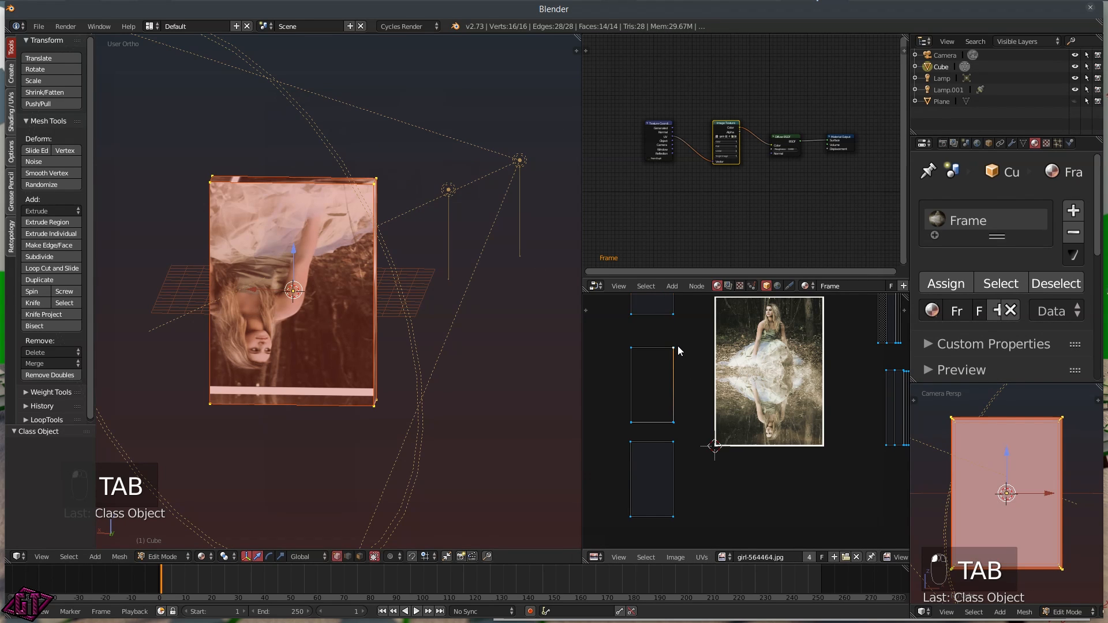
key(l)
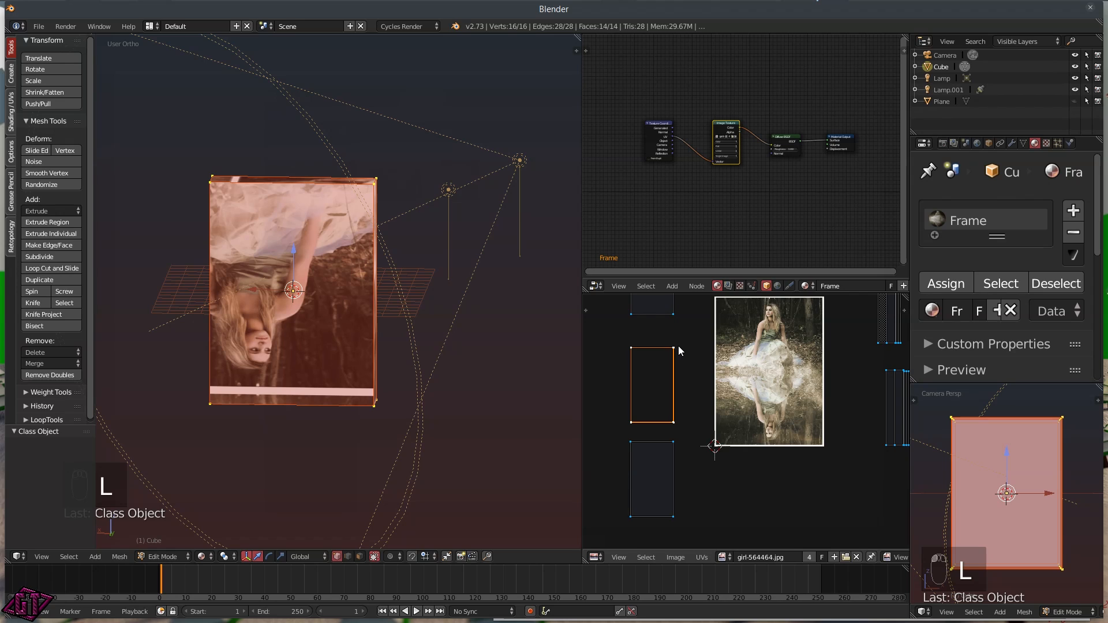
key(g)
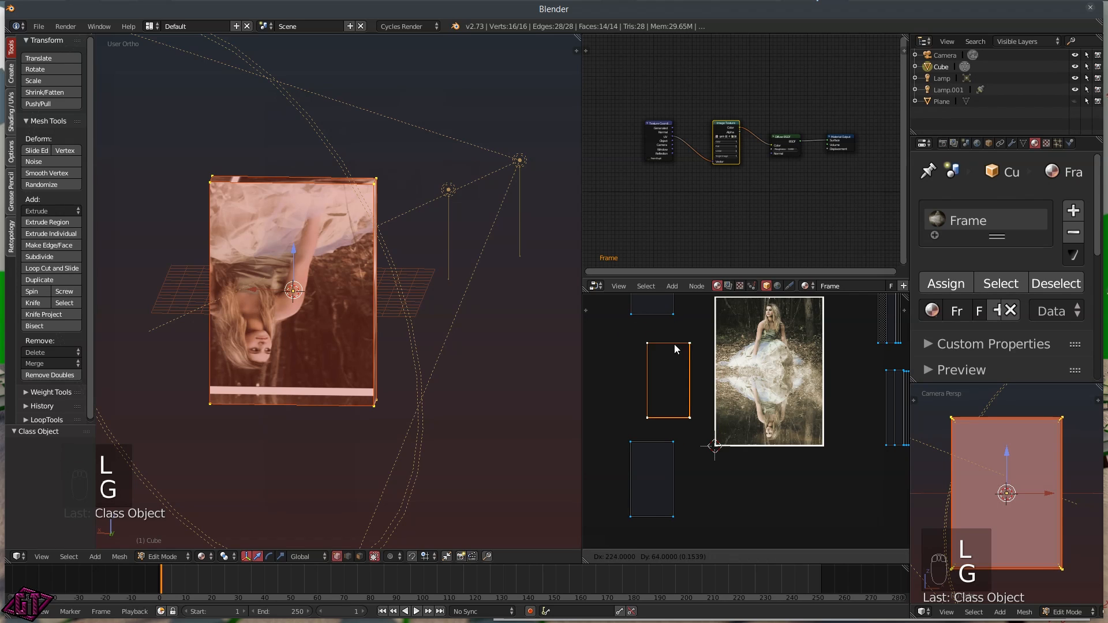
click(677, 332)
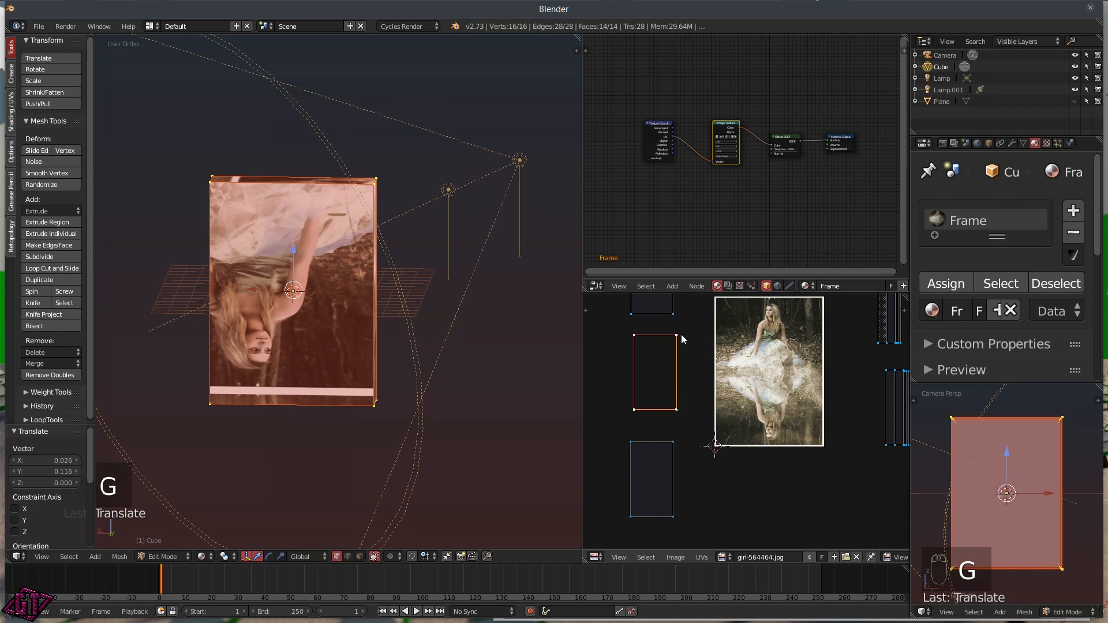
- Select the entire lowest UV island left of the image and move it onto the centre of the image
click(674, 442)
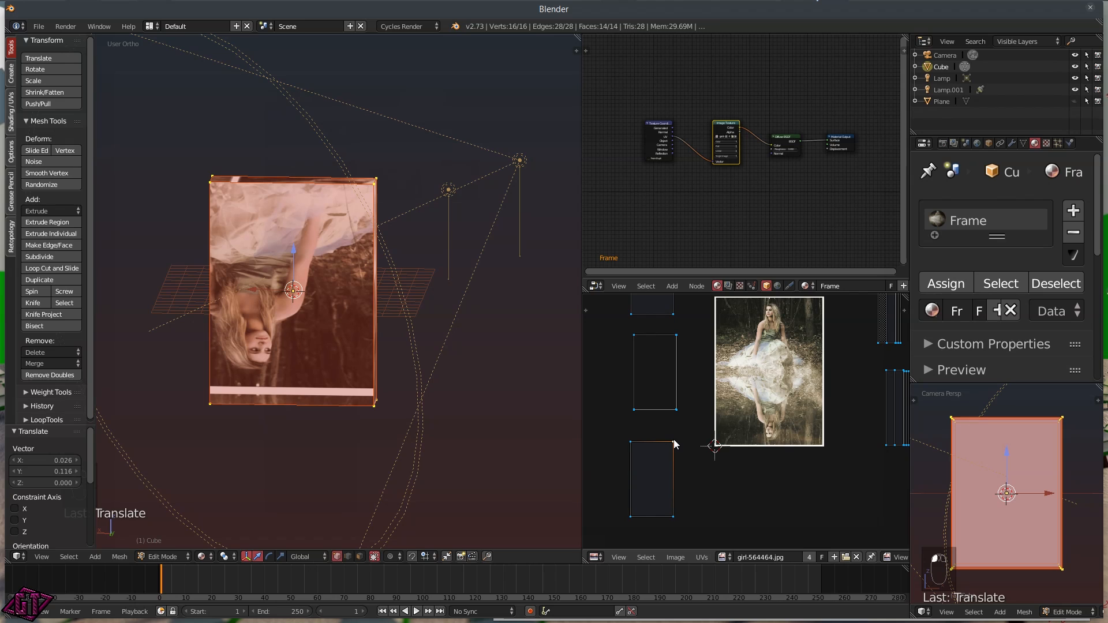
key(j)
key(l)
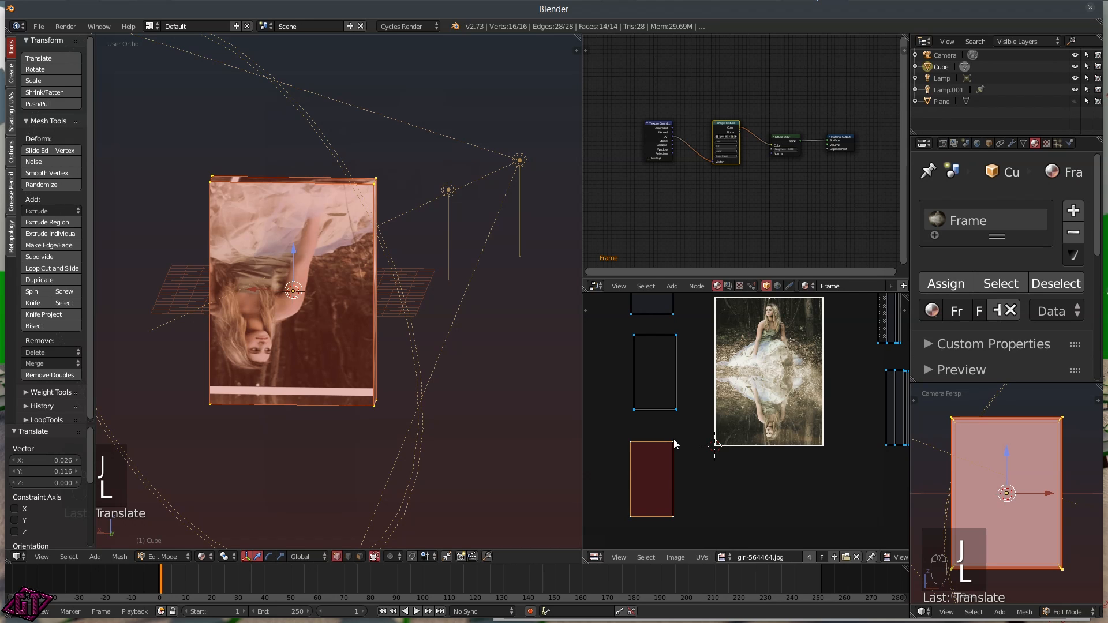
key(g)
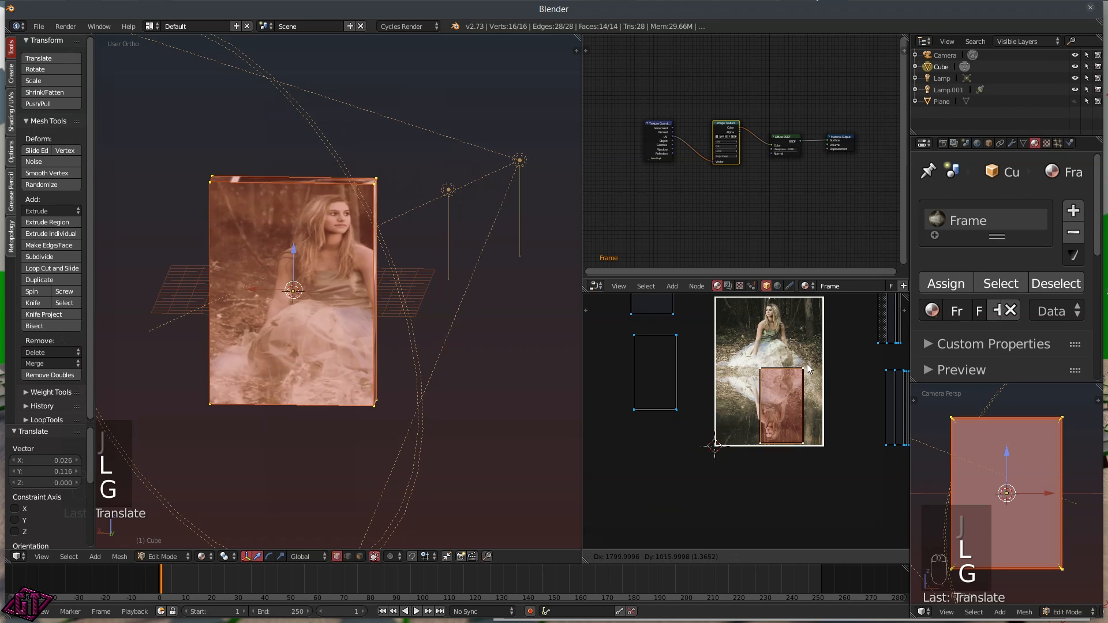
click(797, 334)
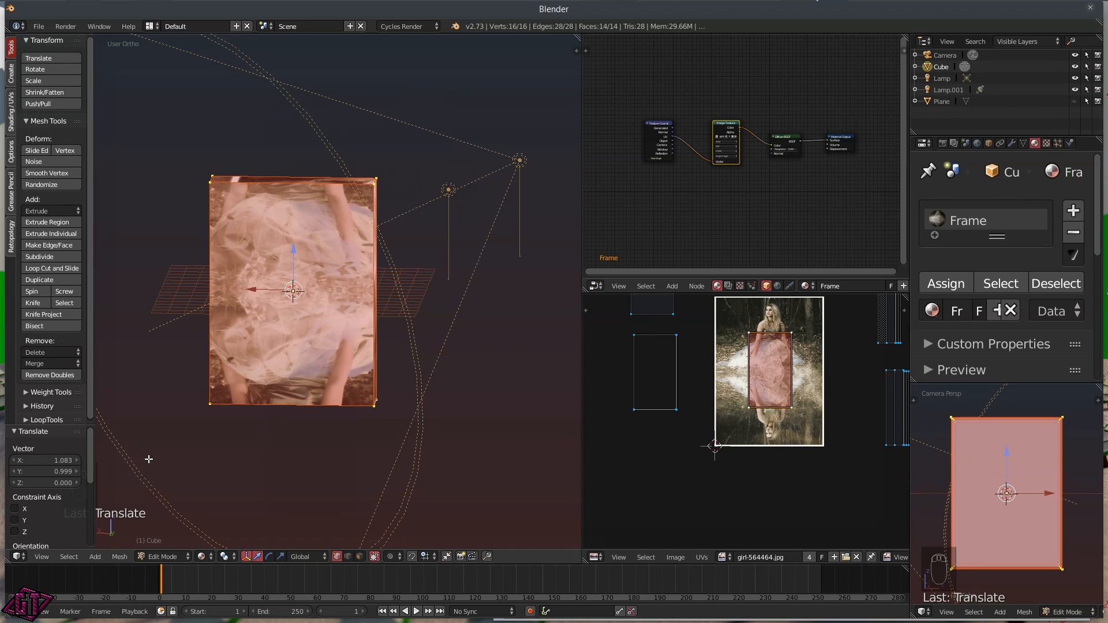
- Scale the UV island on the image vertically by about 1.96 to the image's height and move it vertically to centre it
key(t)
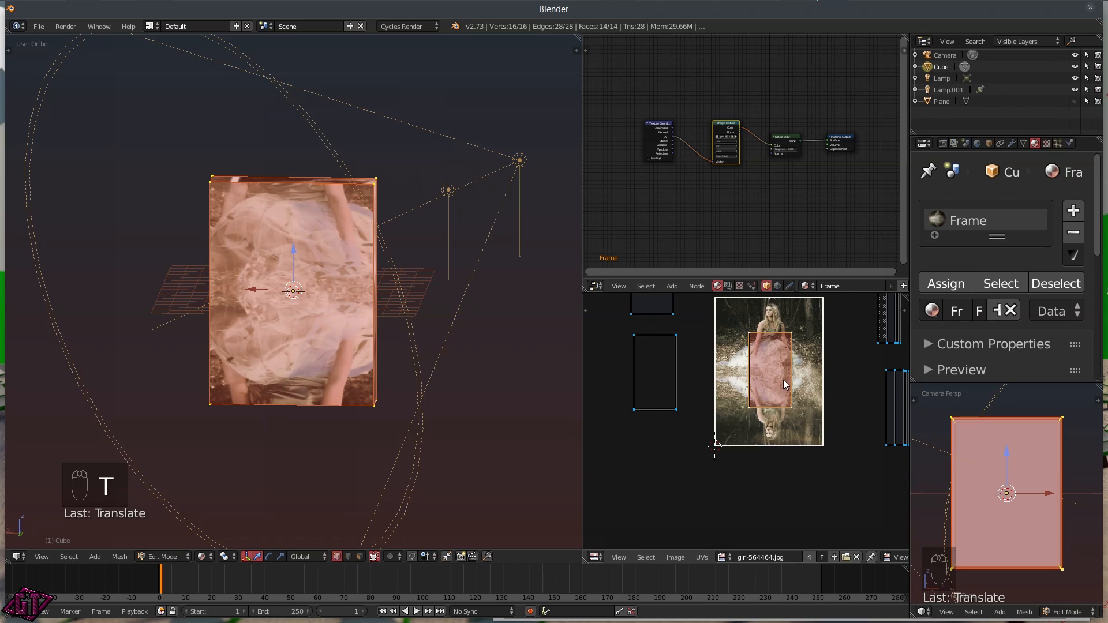
scroll(783, 388, down, 1)
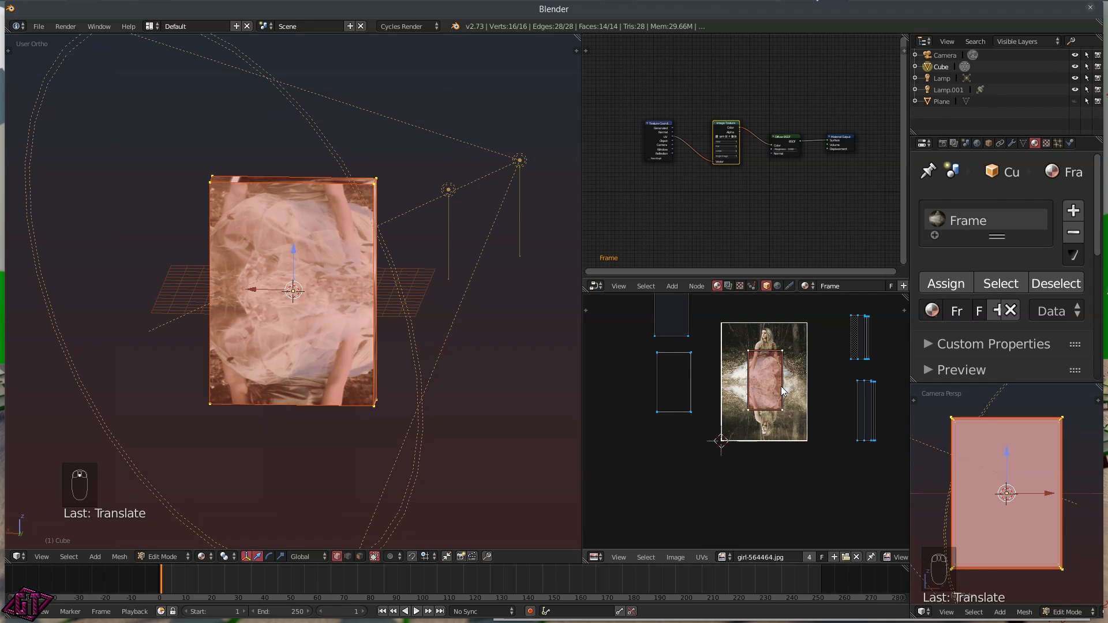
key(s)
key(y)
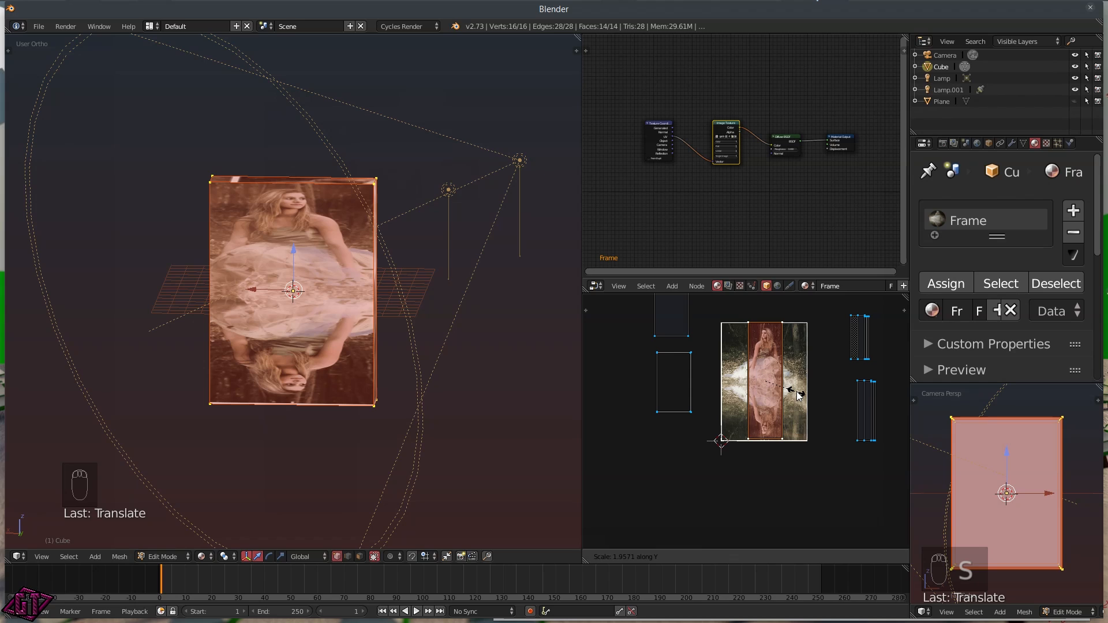
click(798, 394)
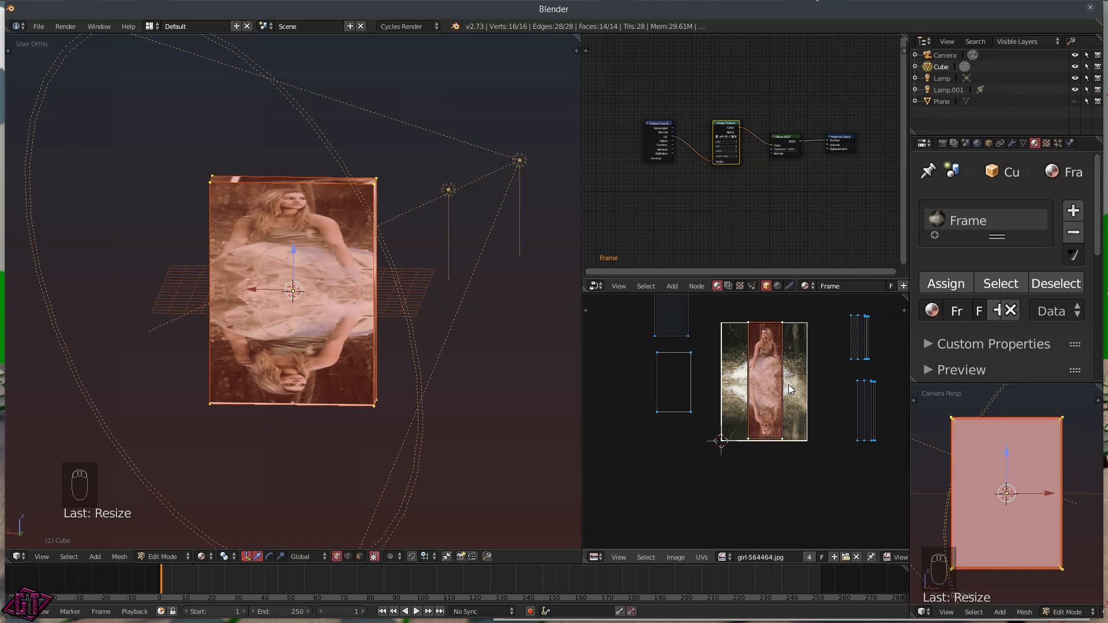
key(g)
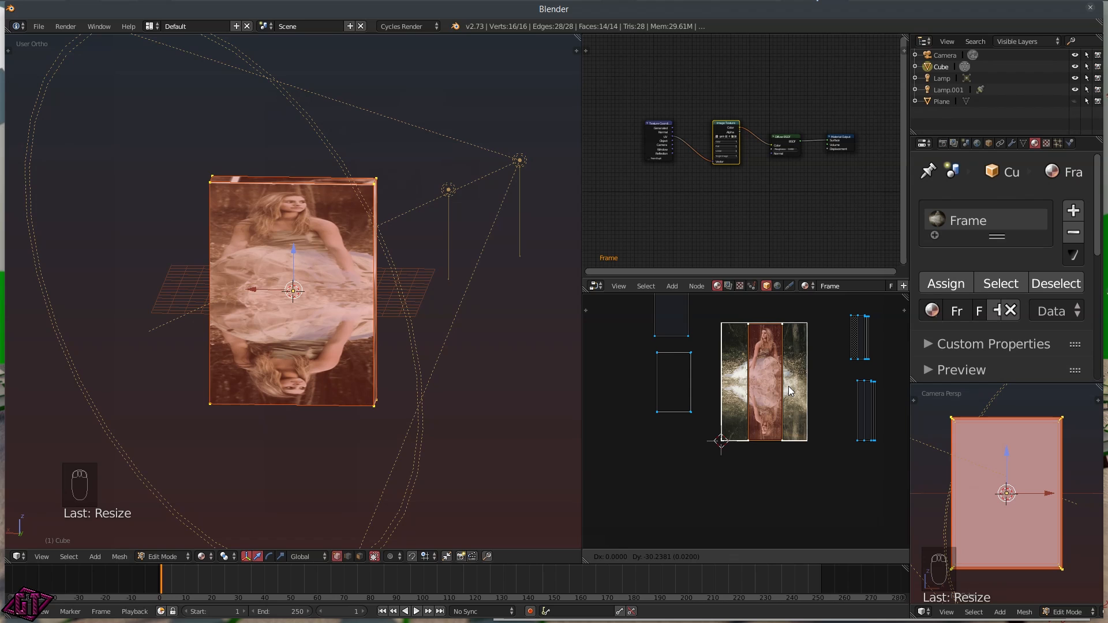
click(788, 386)
- Enlarge the UV editor by shrinking the node editor above it and the large 3D view beside it
scroll(779, 385, up, 5)
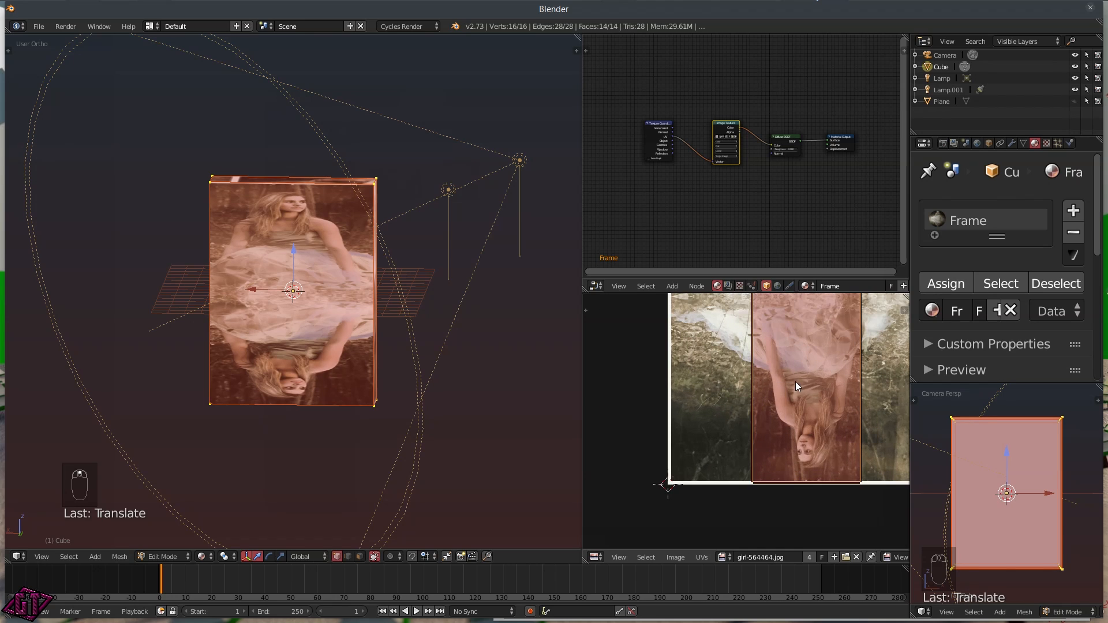
middle_drag(795, 382, 737, 435)
scroll(758, 391, down, 3)
middle_drag(758, 396, 760, 431)
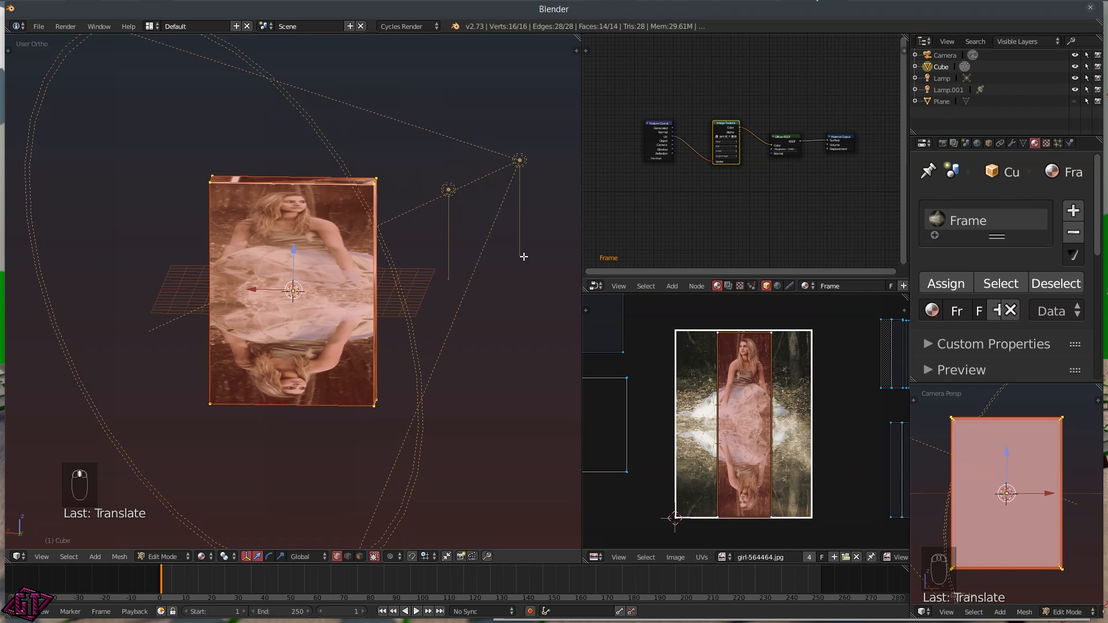
scroll(762, 384, down, 1)
scroll(762, 385, up, 1)
drag(744, 286, 759, 66)
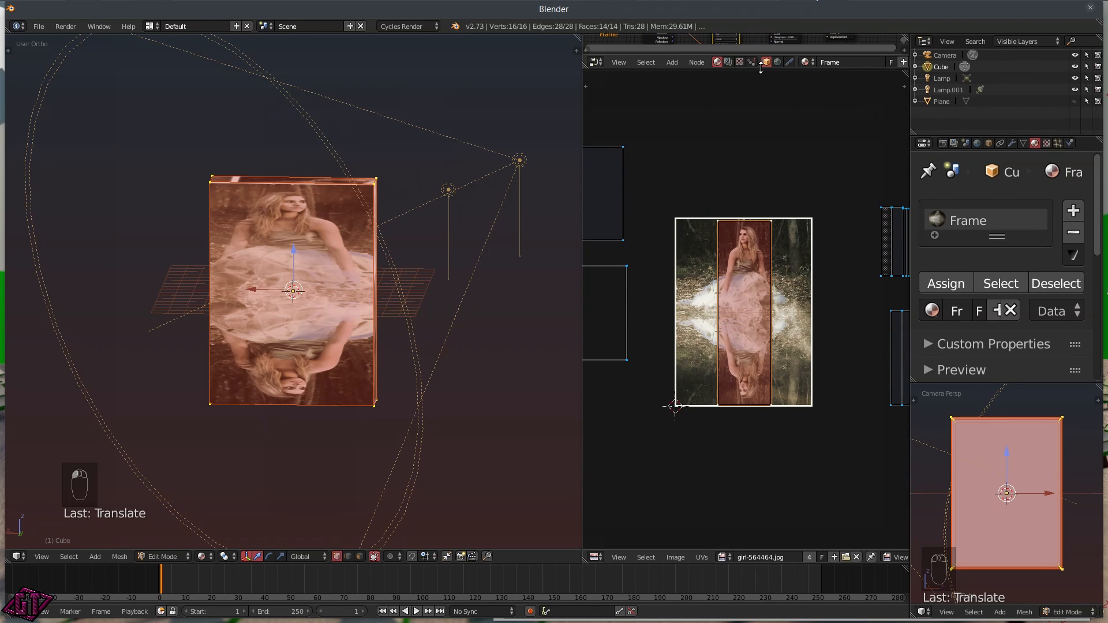
drag(579, 217, 528, 207)
right_click(527, 208)
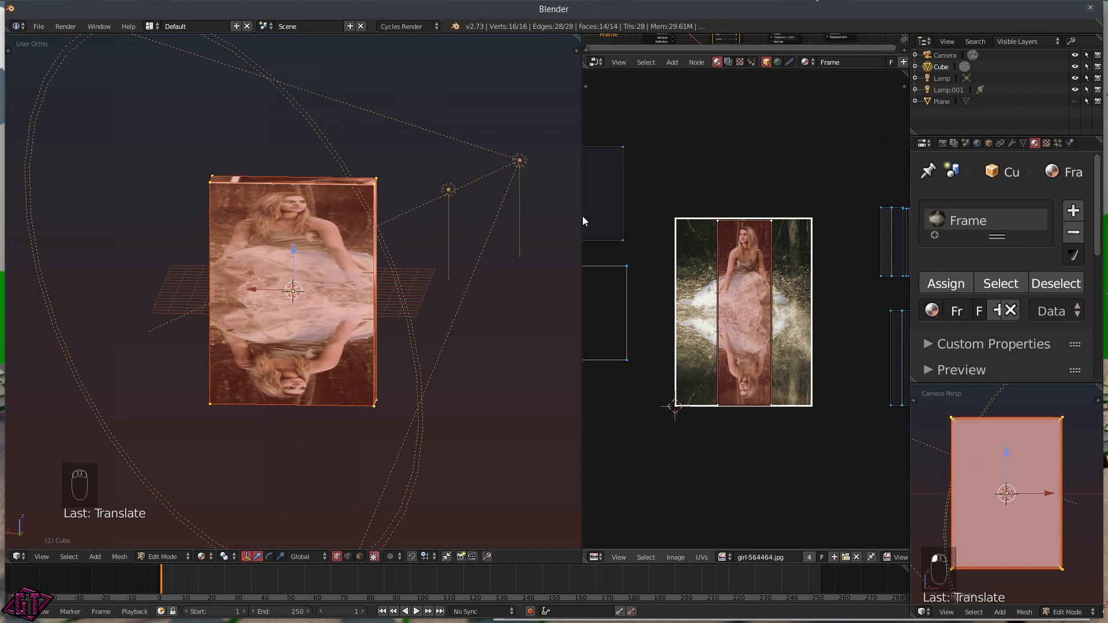
drag(566, 217, 383, 217)
scroll(699, 326, up, 3)
scroll(716, 298, down, 1)
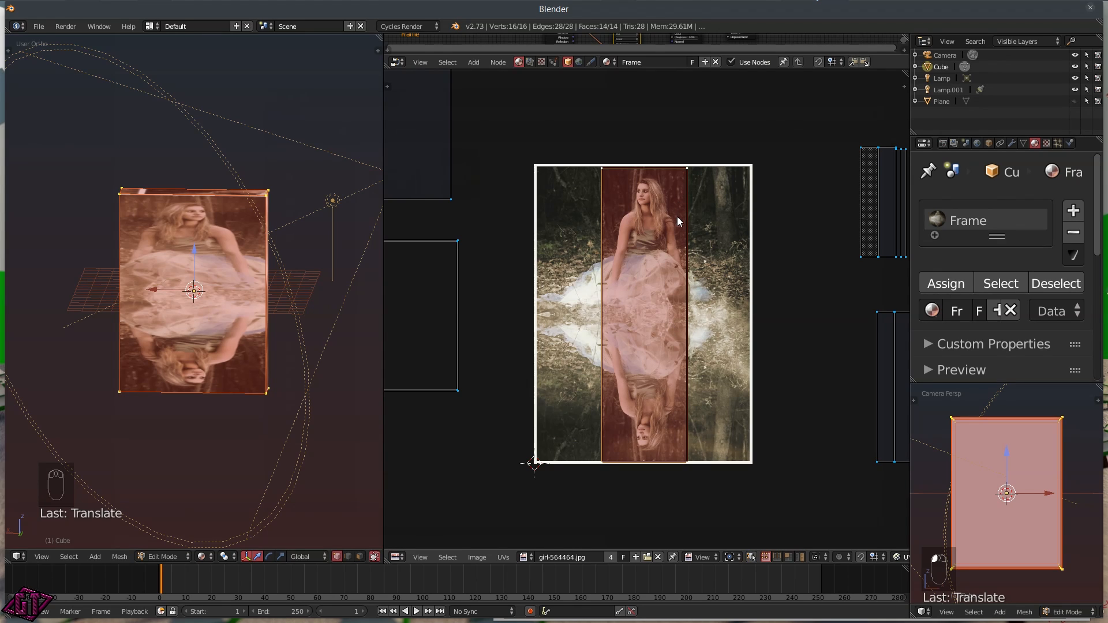
- Stretch the central UV island slightly along Y and move it up by about 0.011 to align it with the image's edges
key(s)
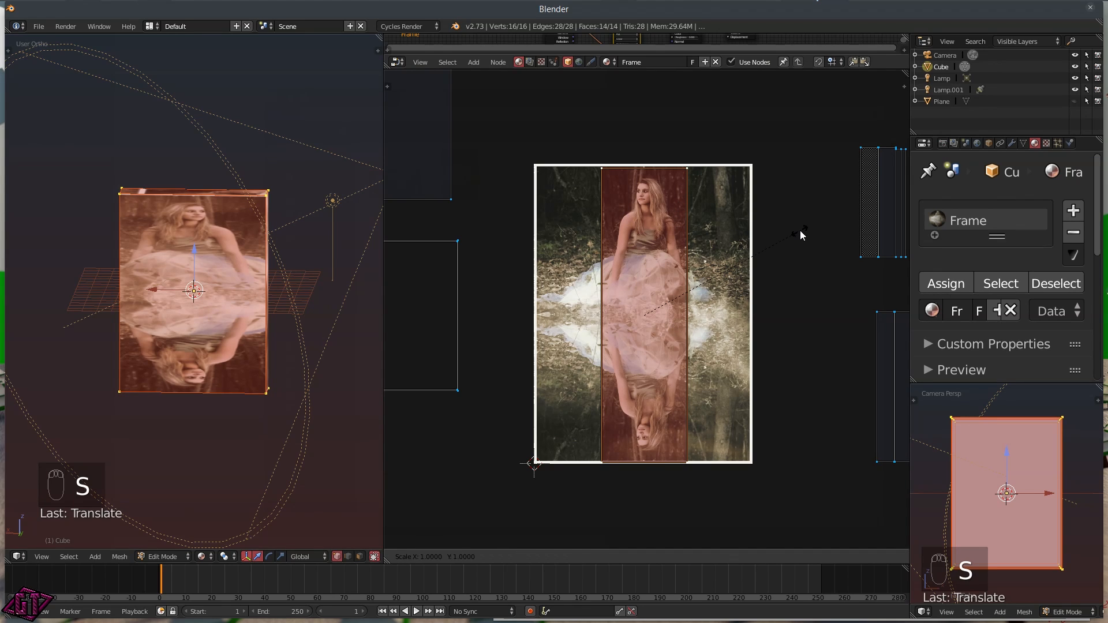
key(y)
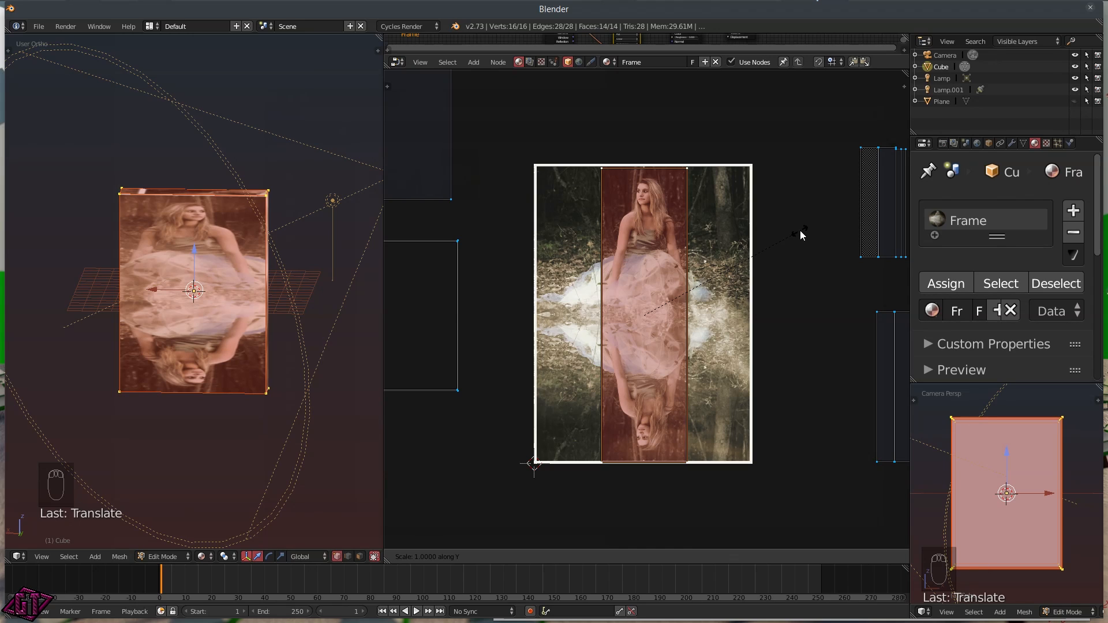
click(830, 216)
key(g)
key(y)
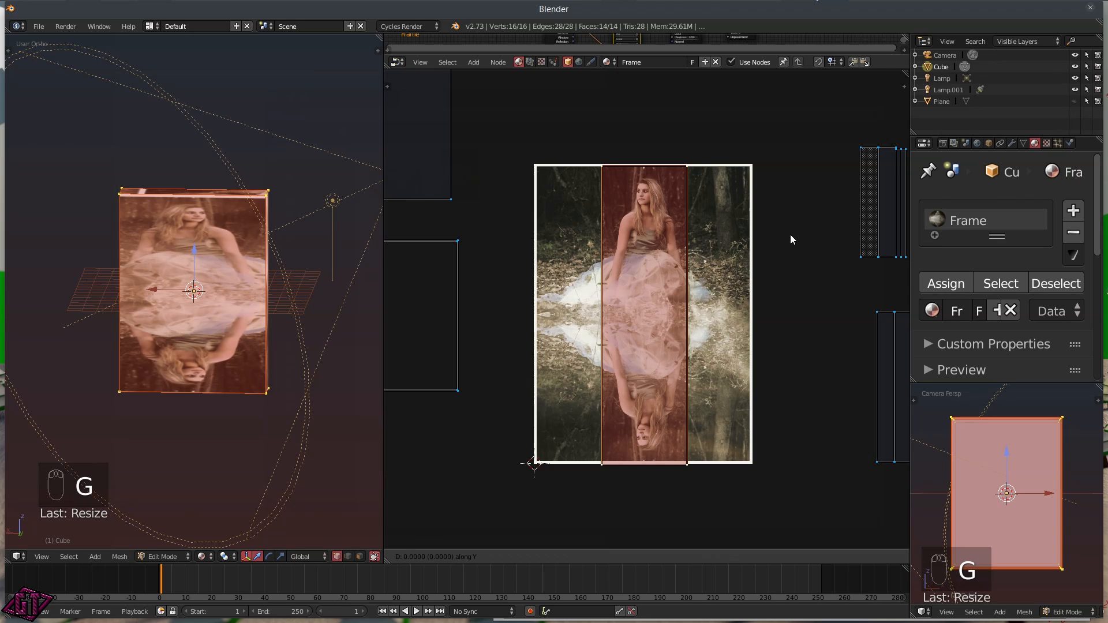
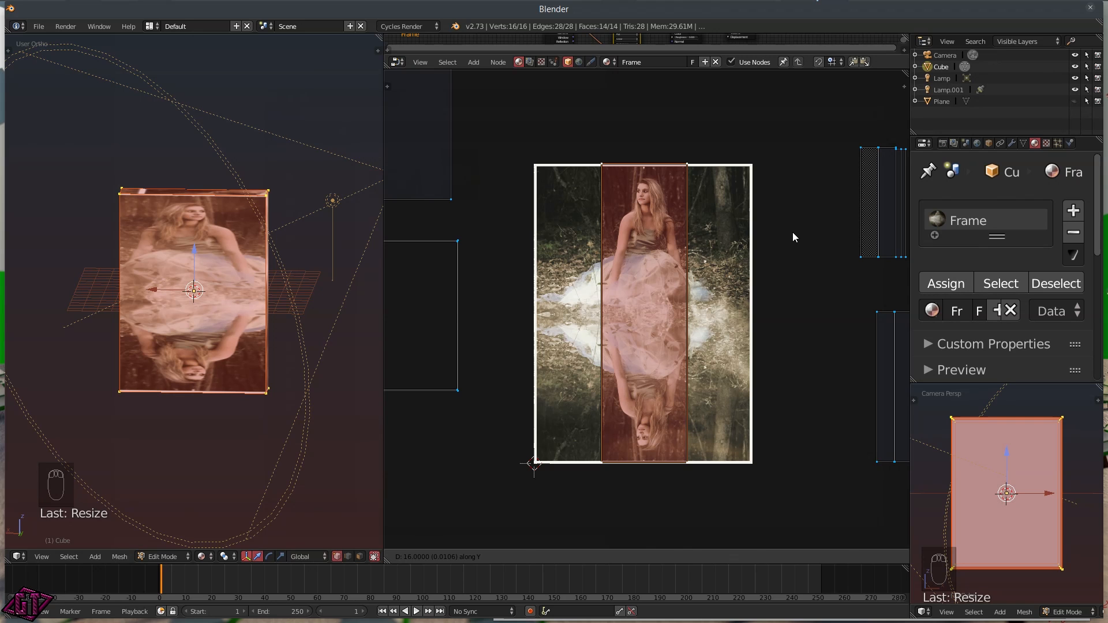
click(792, 234)
- Select the central UV island's two bottom vertices and move them down about 0.003 along Y to the image's lower edge
scroll(690, 406, up, 6)
scroll(686, 407, up, 3)
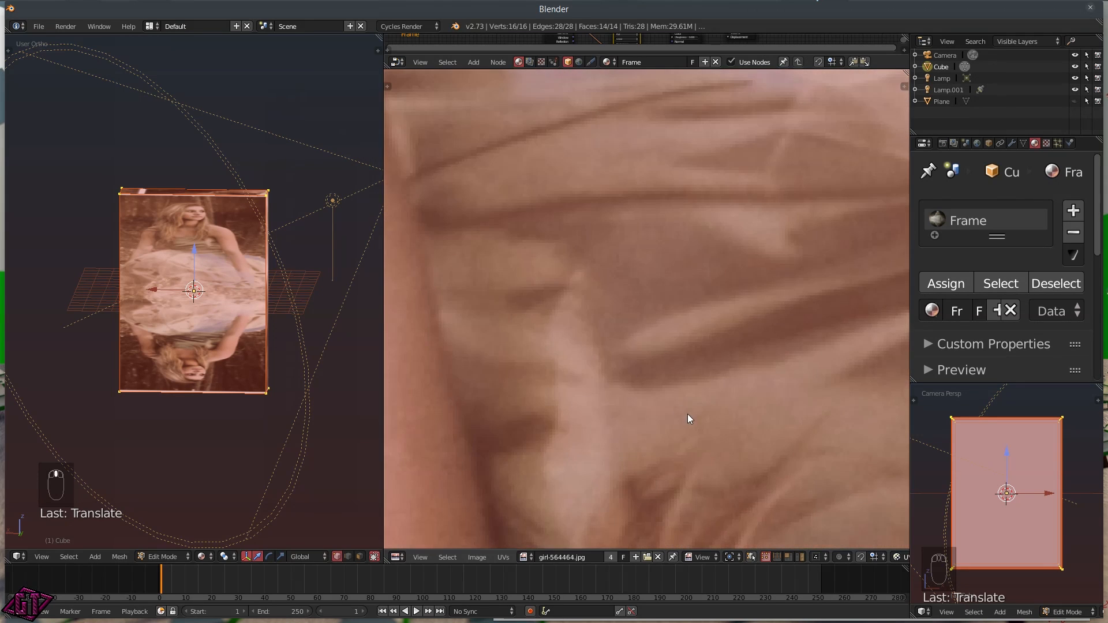
scroll(694, 421, down, 5)
middle_drag(694, 422, 692, 211)
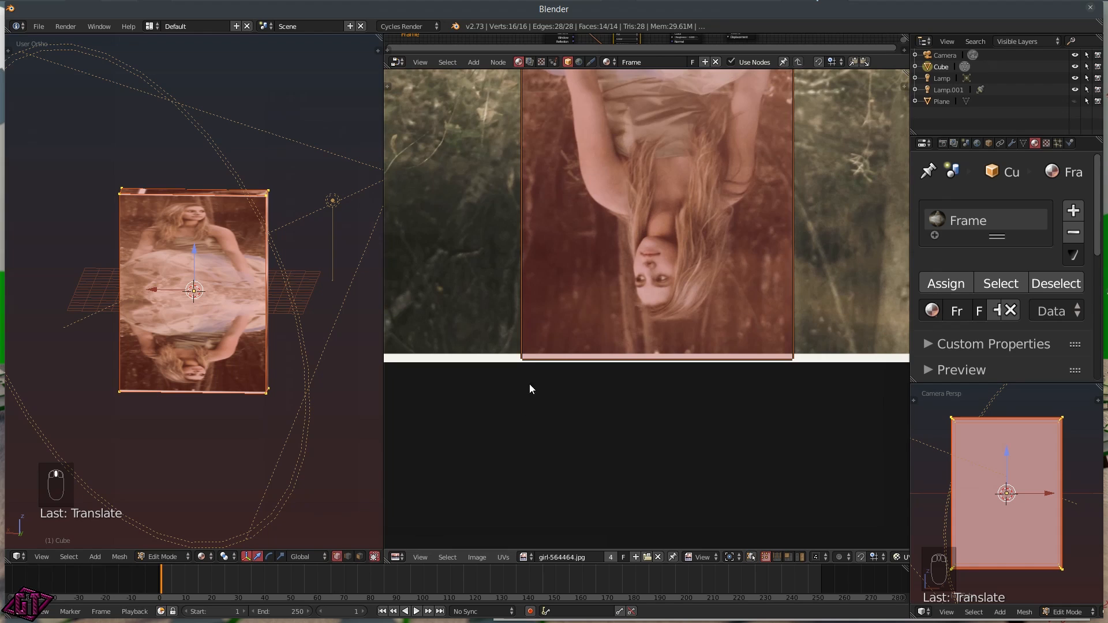
click(521, 356)
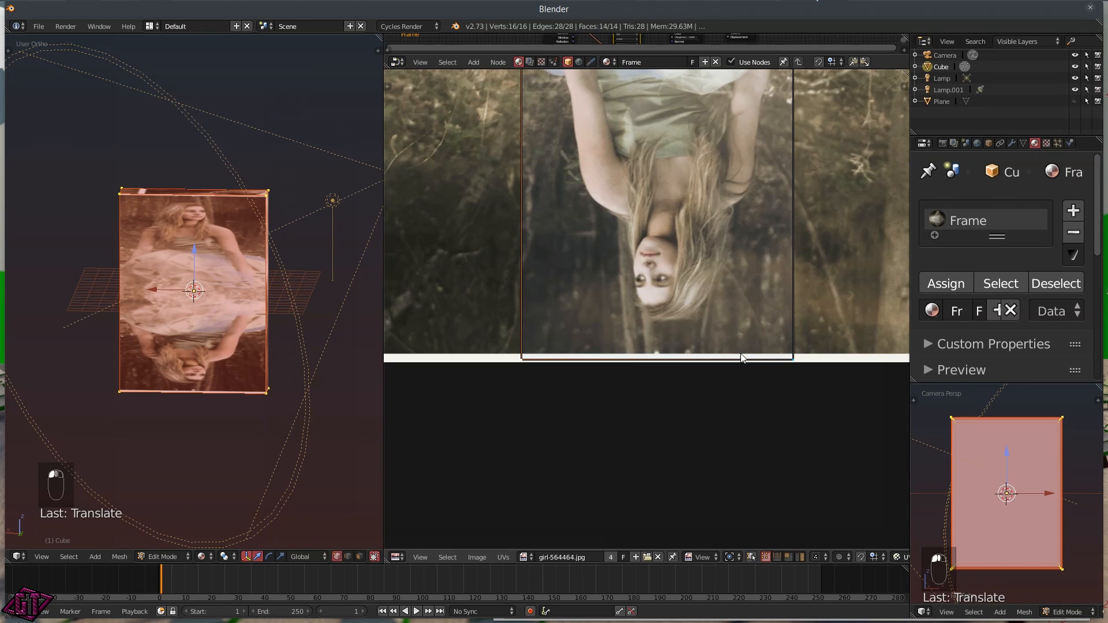
shift+click(793, 358)
key(g)
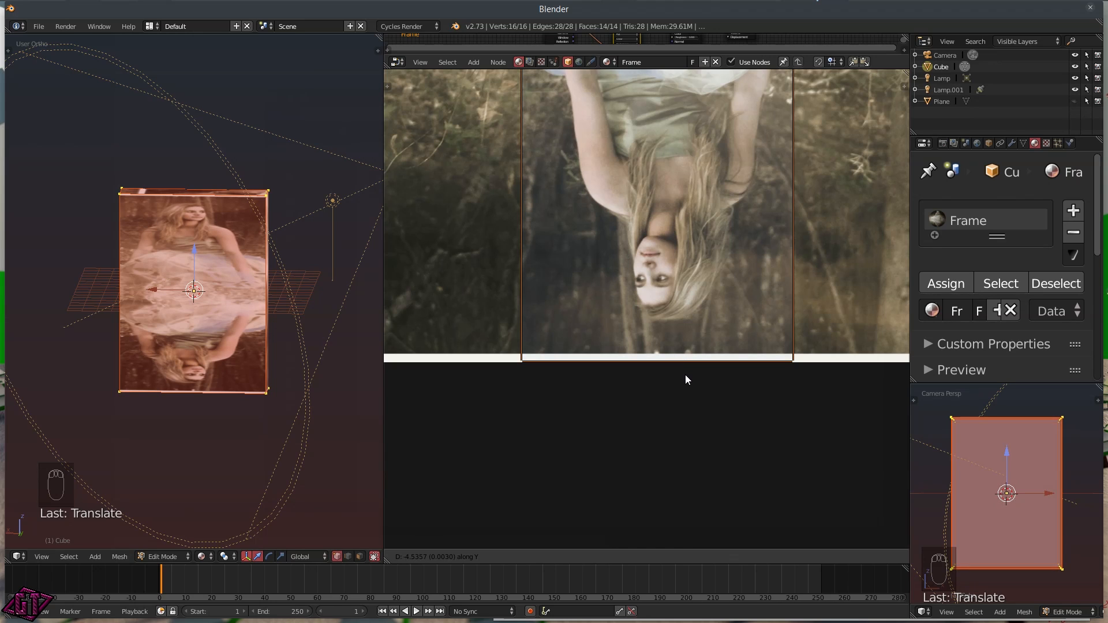
click(685, 376)
- Add the central UV island's two top vertices to the selection and scale the island along X to the image's full width
scroll(685, 339, down, 4)
middle_drag(685, 338, 691, 387)
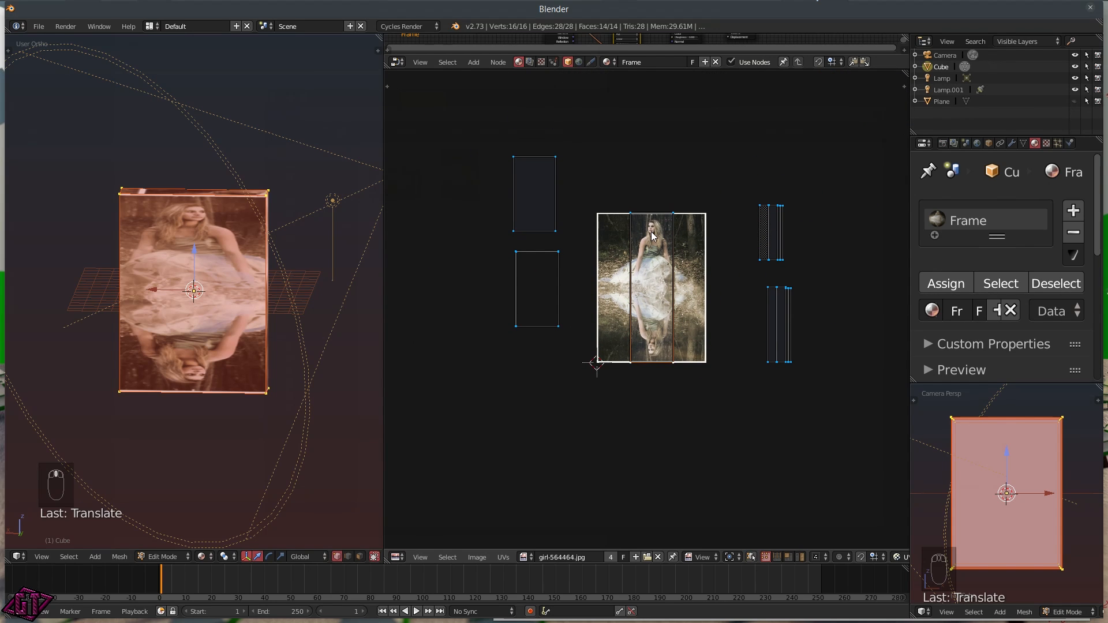
shift+click(630, 213)
shift+click(673, 213)
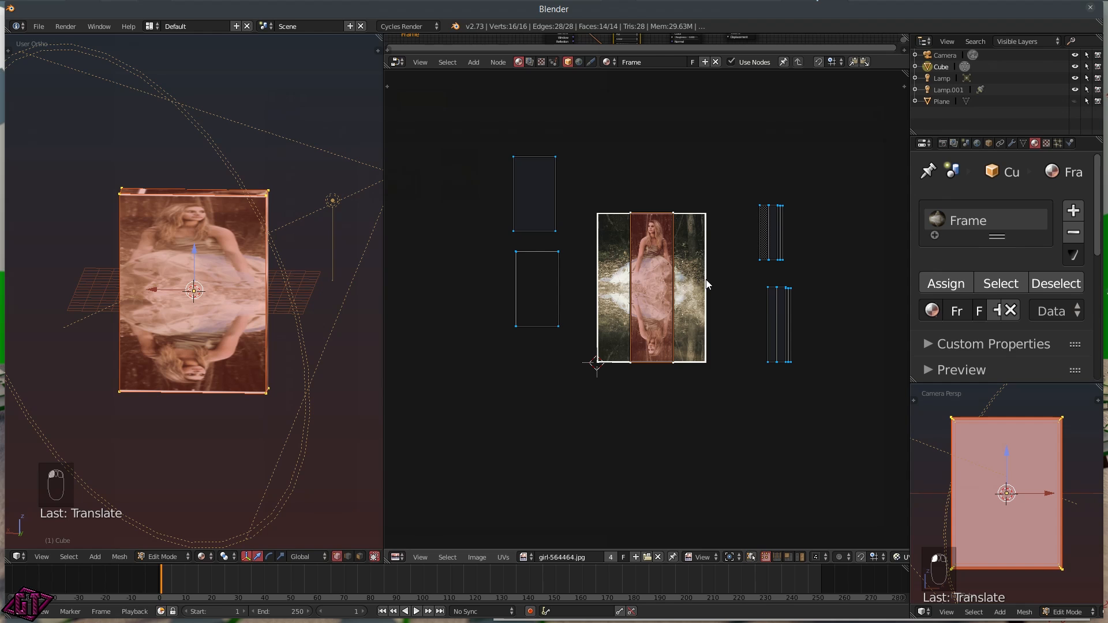
key(s)
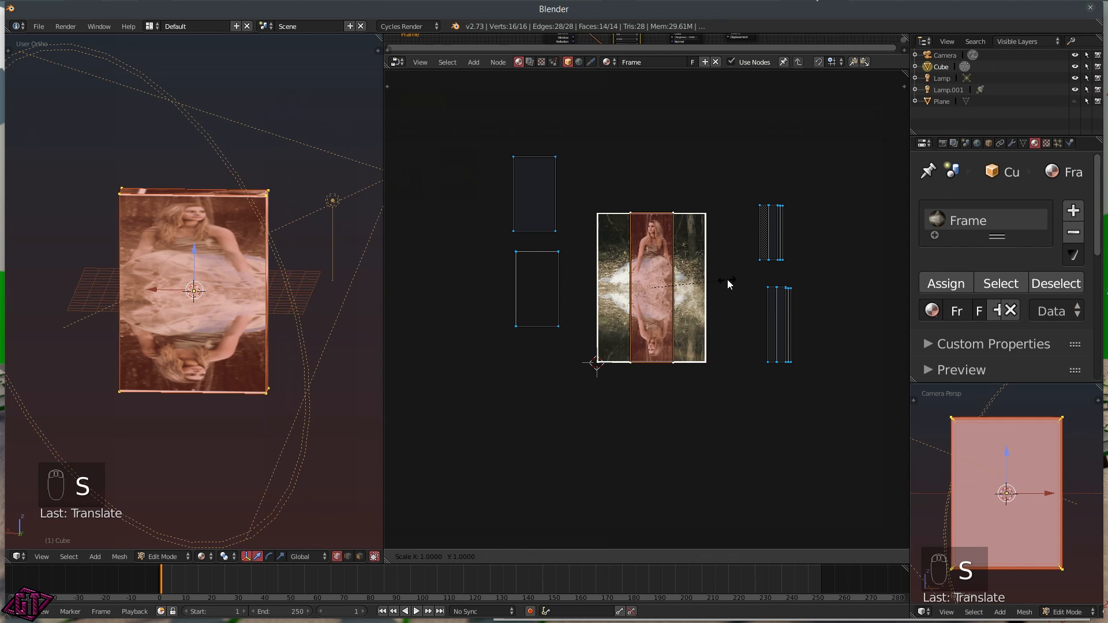
key(x)
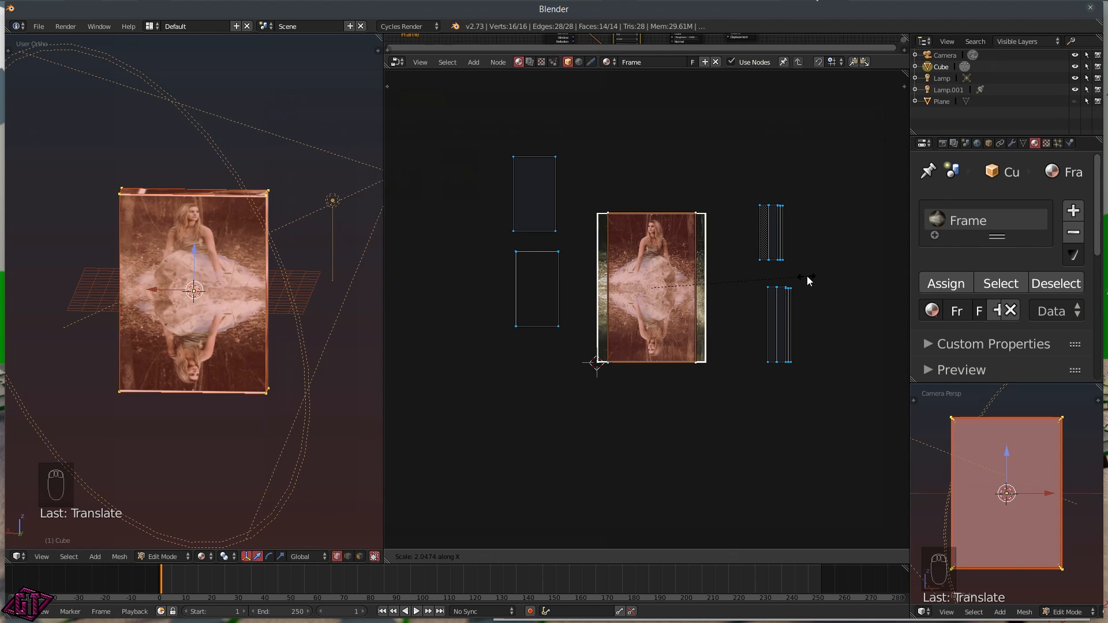
click(843, 275)
- Turn to the frame's other side and move the entire lower of the two remaining left UV islands onto the image's centre
middle_drag(313, 289, 209, 271)
click(559, 252)
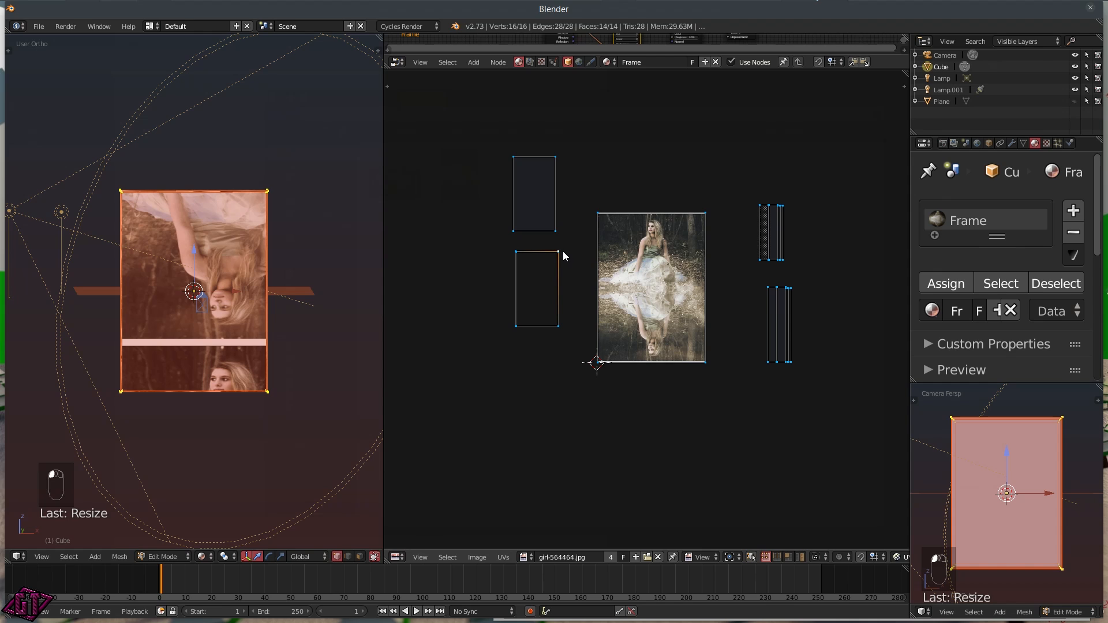
key(l)
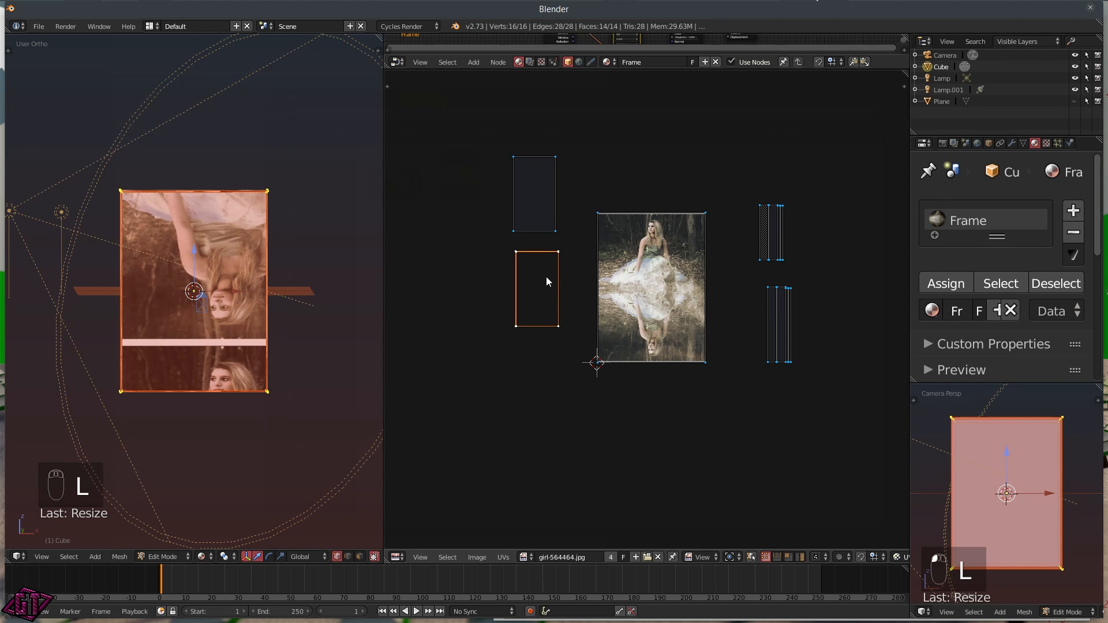
key(g)
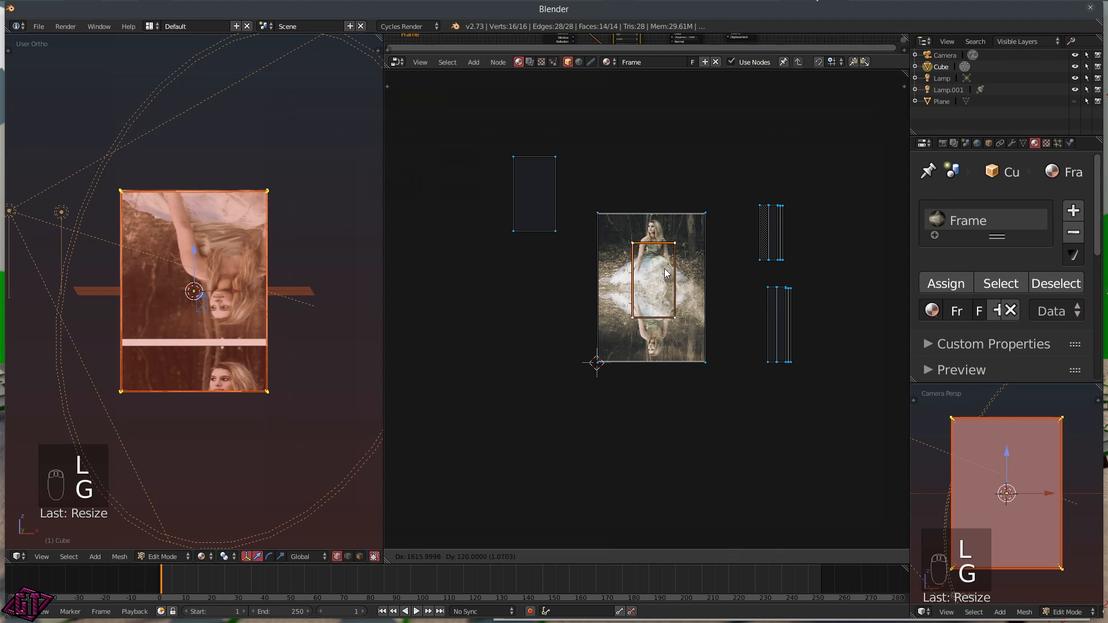
click(660, 273)
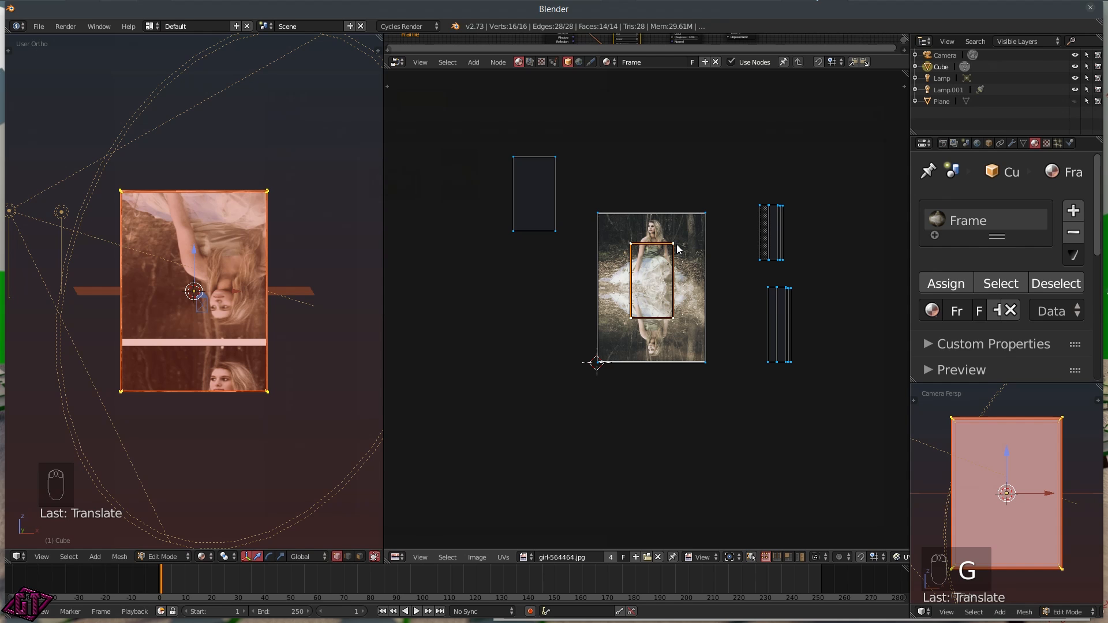
scroll(680, 252, up, 1)
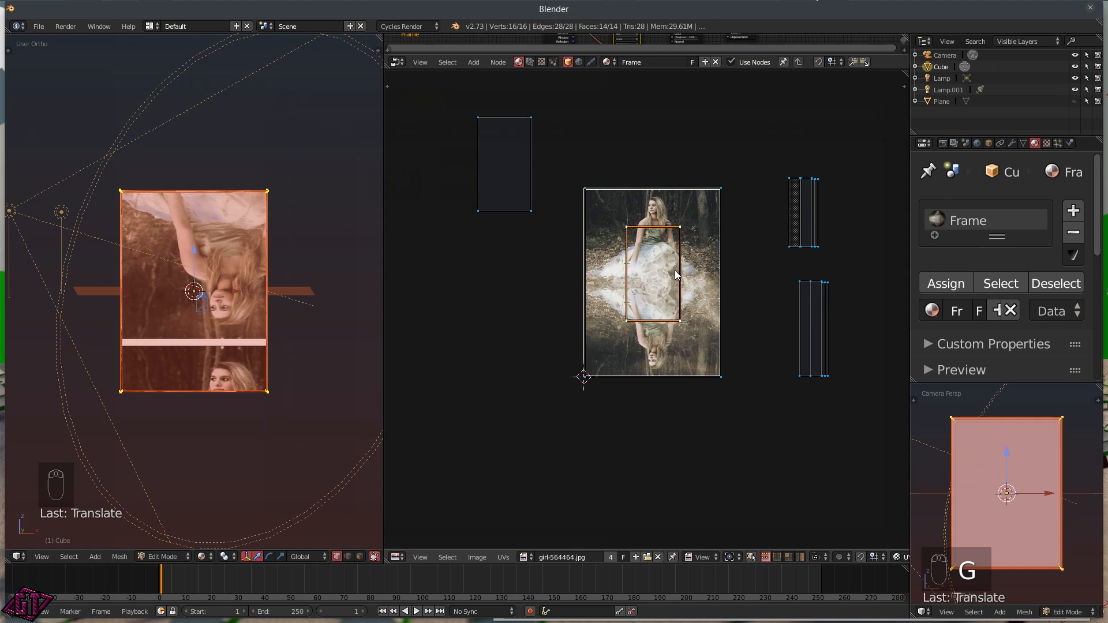
- Stretch the central UV island vertically over the photo and shift it along Y
key(s)
key(y)
click(667, 330)
key(g)
right_click(610, 330)
key(a)
key(a)
key(l)
key(g)
key(y)
click(661, 239)
- Refine the central island's Y scale and Y position to match the photo's height
key(s)
key(y)
click(713, 201)
key(g)
key(y)
click(679, 246)
scroll(663, 334, up, 6)
key(g)
key(y)
scroll(644, 347, down, 4)
scroll(657, 193, up, 5)
- Box-select the island's top vertices and move them along Y onto the photo's upper border
key(a)
key(b)
drag(442, 202, 756, 274)
key(g)
key(y)
click(767, 367)
- Scale the UV island along X to the photo's full width
scroll(681, 369, down, 10)
key(s)
key(x)
click(600, 351)
scroll(603, 332, up, 7)
key(s)
key(x)
scroll(629, 275, down, 7)
scroll(707, 289, up, 8)
click(658, 286)
- Shift the island along X and fine-tune its X scale so both sides meet the photo's borders
key(g)
key(x)
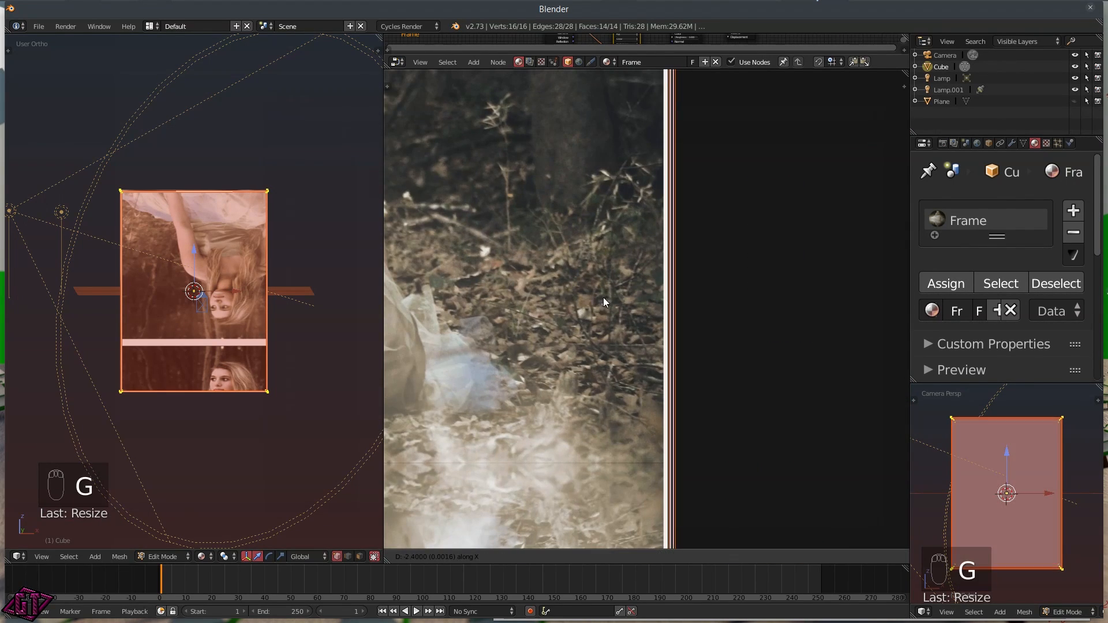
click(607, 297)
scroll(640, 298, down, 6)
scroll(684, 294, up, 6)
key(g)
key(x)
click(695, 282)
key(s)
key(x)
scroll(664, 288, down, 8)
- Select the whole separate UV island beside the photo and move it onto the photo's center
click(573, 162)
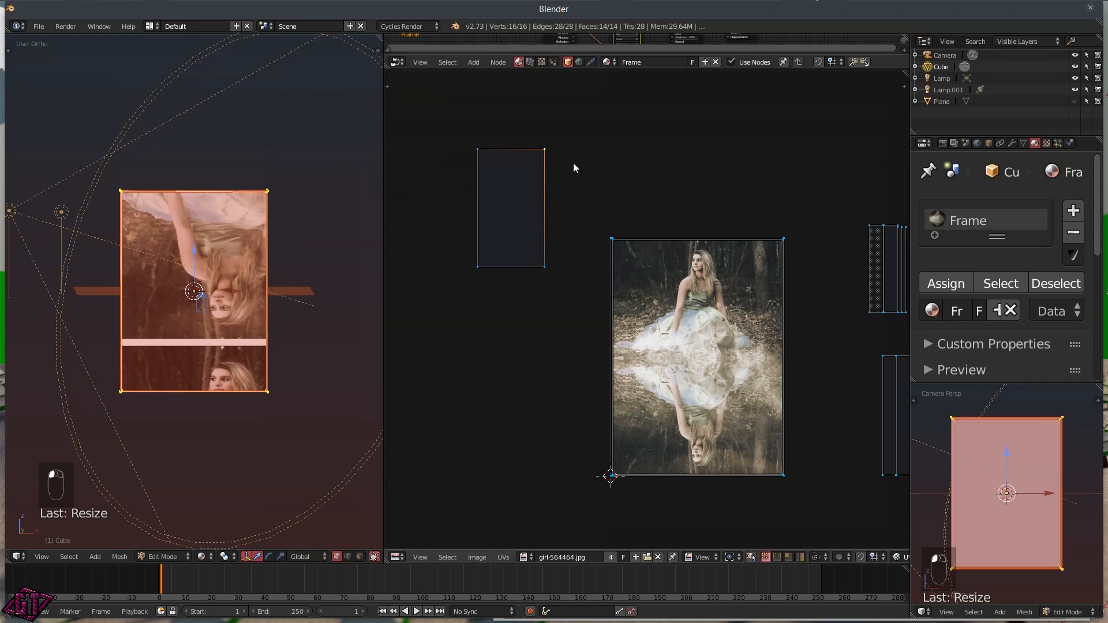
key(l)
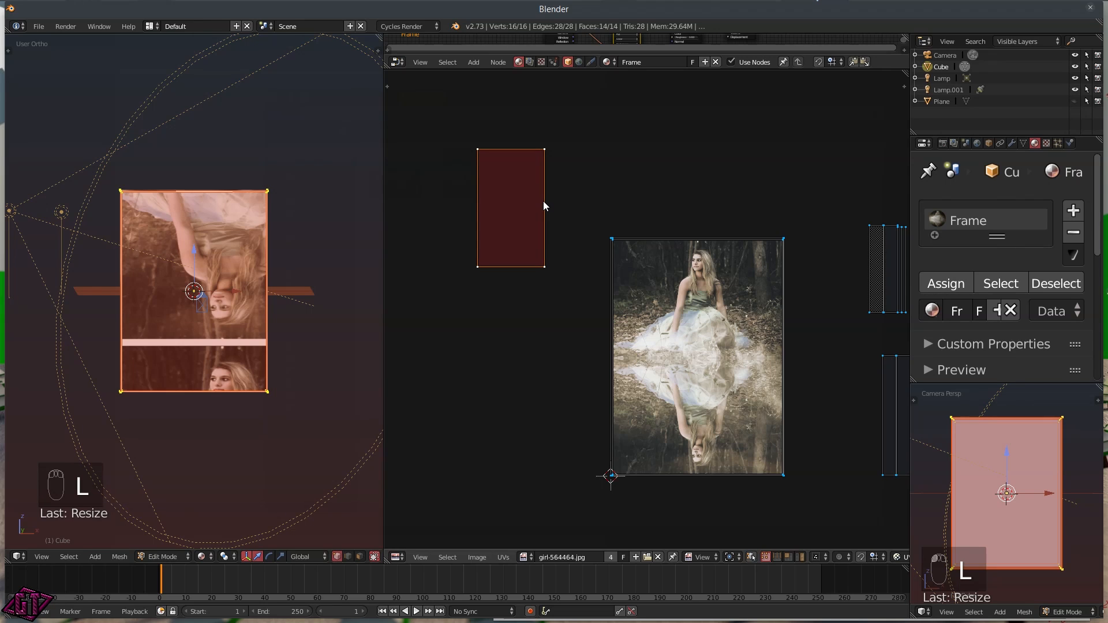
key(g)
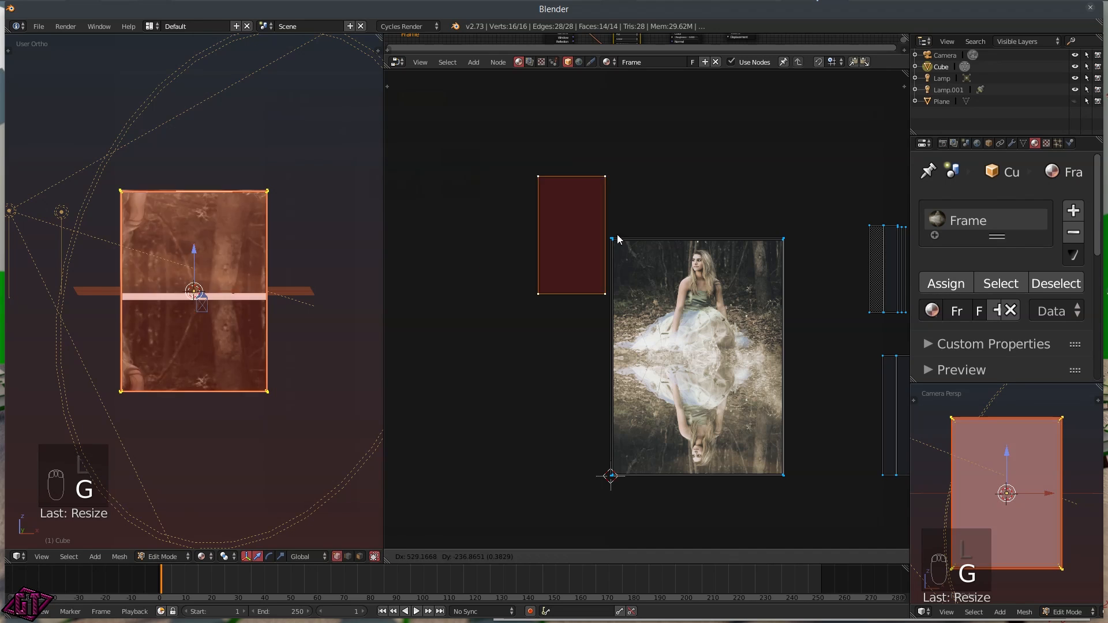
click(729, 350)
- Examine how the repositioned island maps the photo onto the box's front face
middle_drag(268, 281, 307, 316)
scroll(312, 201, up, 4)
middle_drag(312, 202, 298, 139)
middle_drag(227, 118, 348, 68)
scroll(348, 68, down, 5)
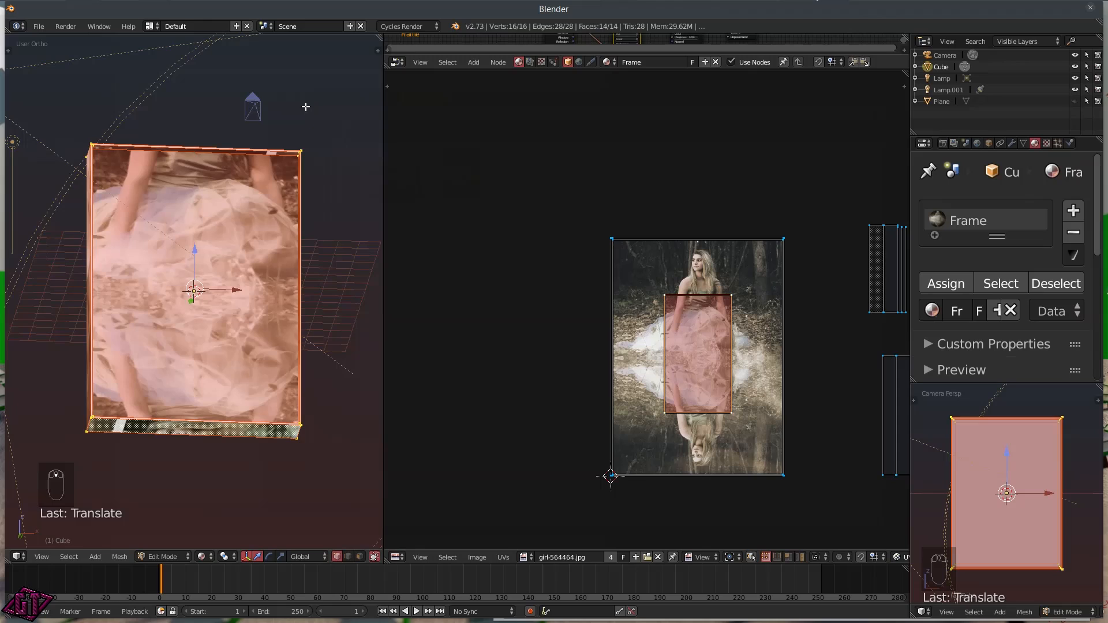
middle_drag(242, 139, 149, 311)
scroll(656, 324, up, 3)
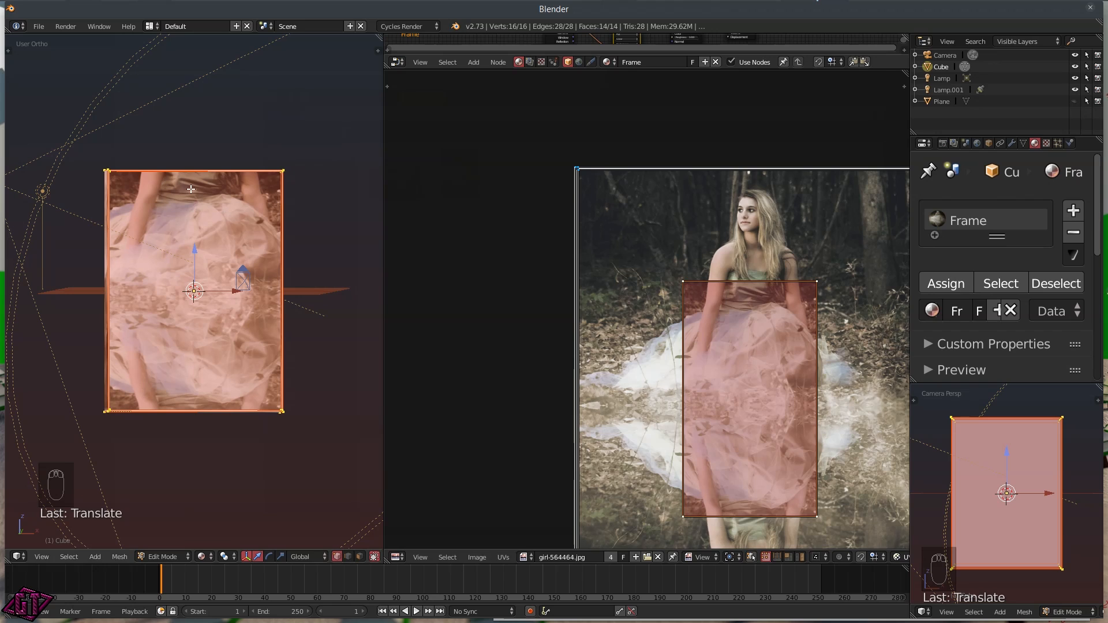
scroll(760, 282, down, 4)
scroll(756, 299, up, 2)
scroll(756, 299, up, 1)
key(g)
middle_drag(780, 303, 663, 203)
scroll(695, 236, up, 1)
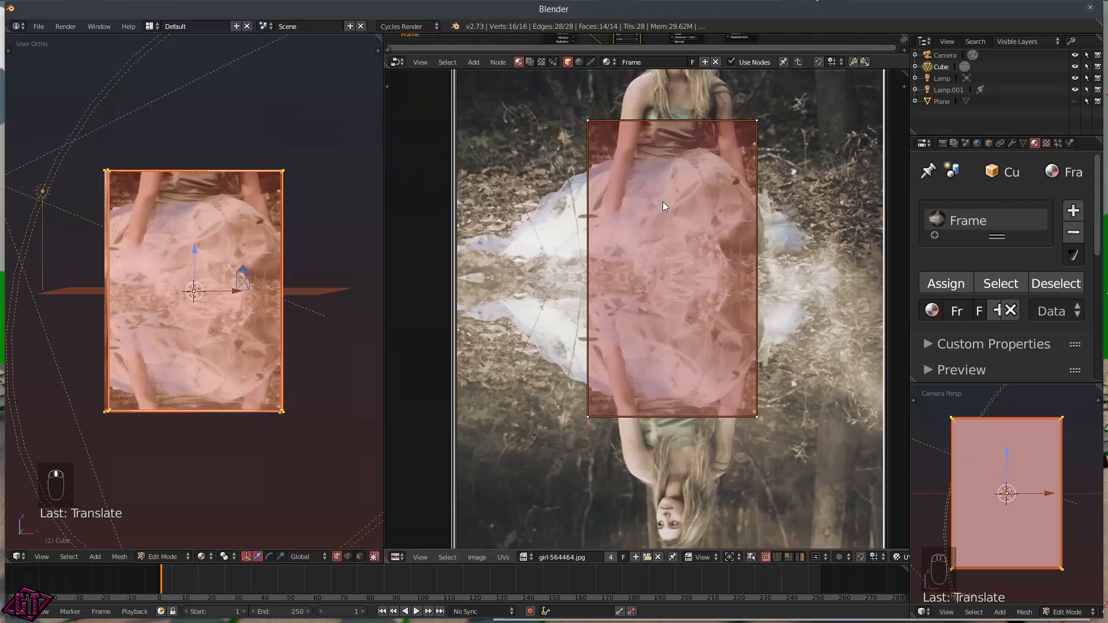
scroll(662, 203, down, 3)
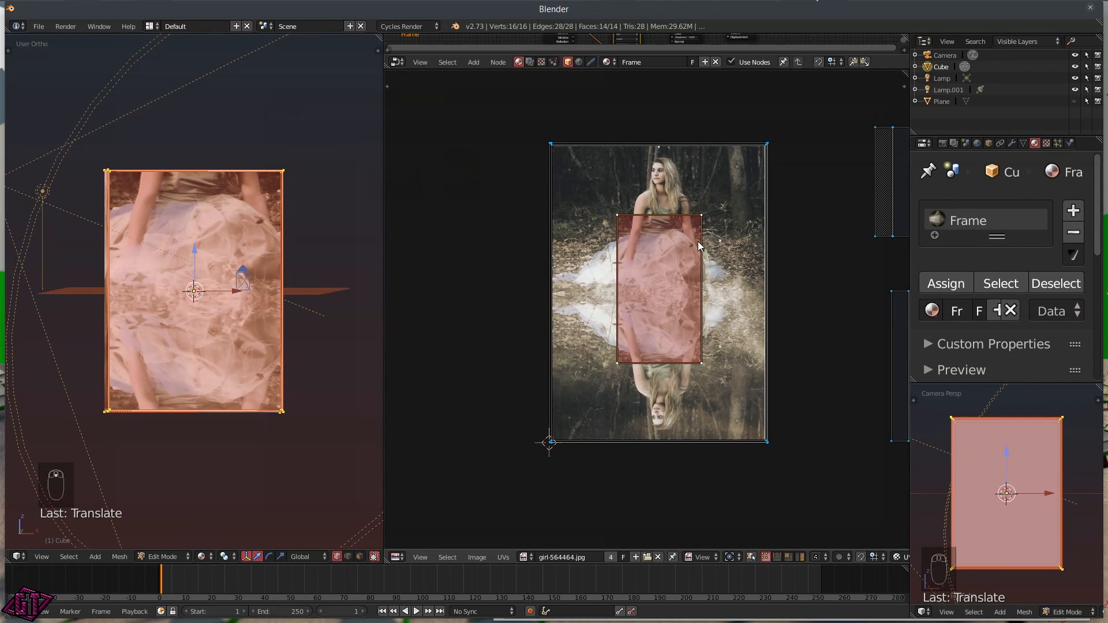
- Stretch the island along Y to nearly the photo's full height and center it vertically
key(s)
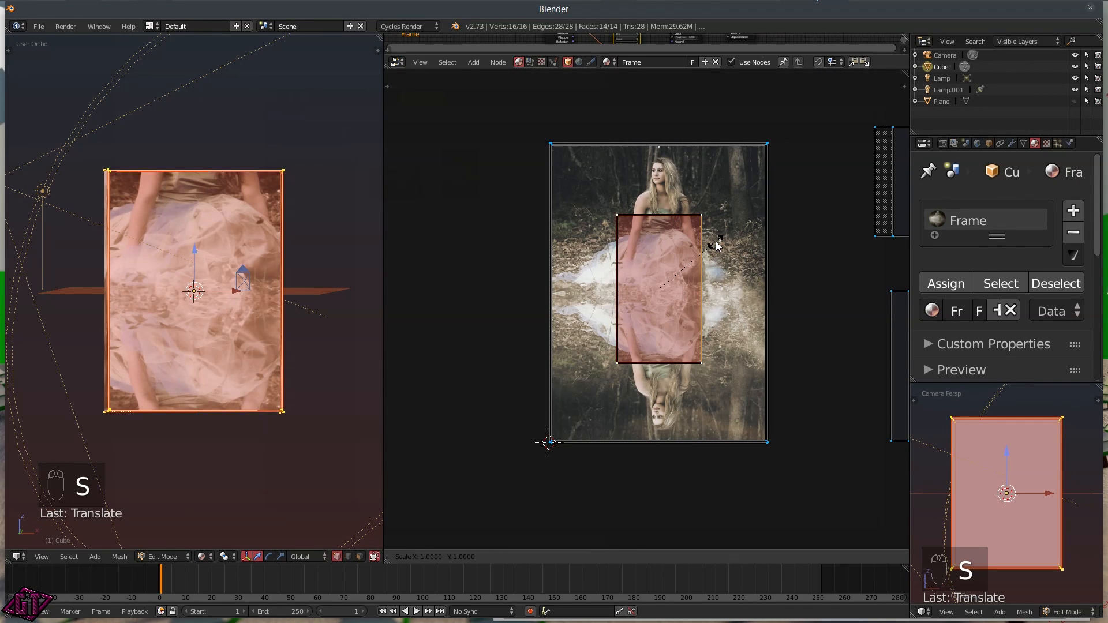
middle_click(715, 245)
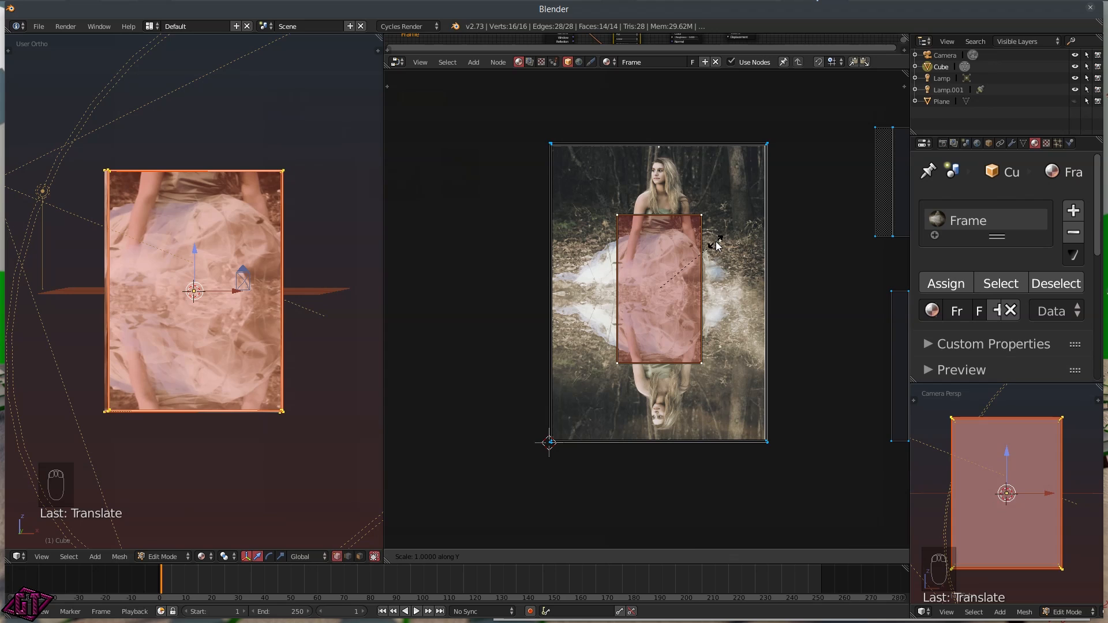
click(818, 384)
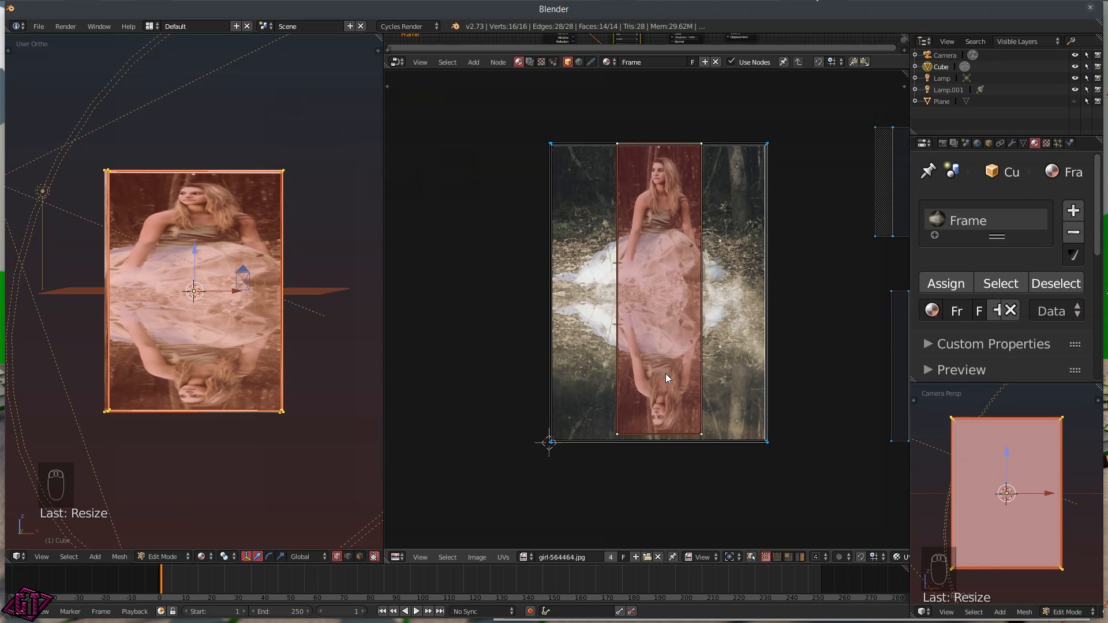
key(g)
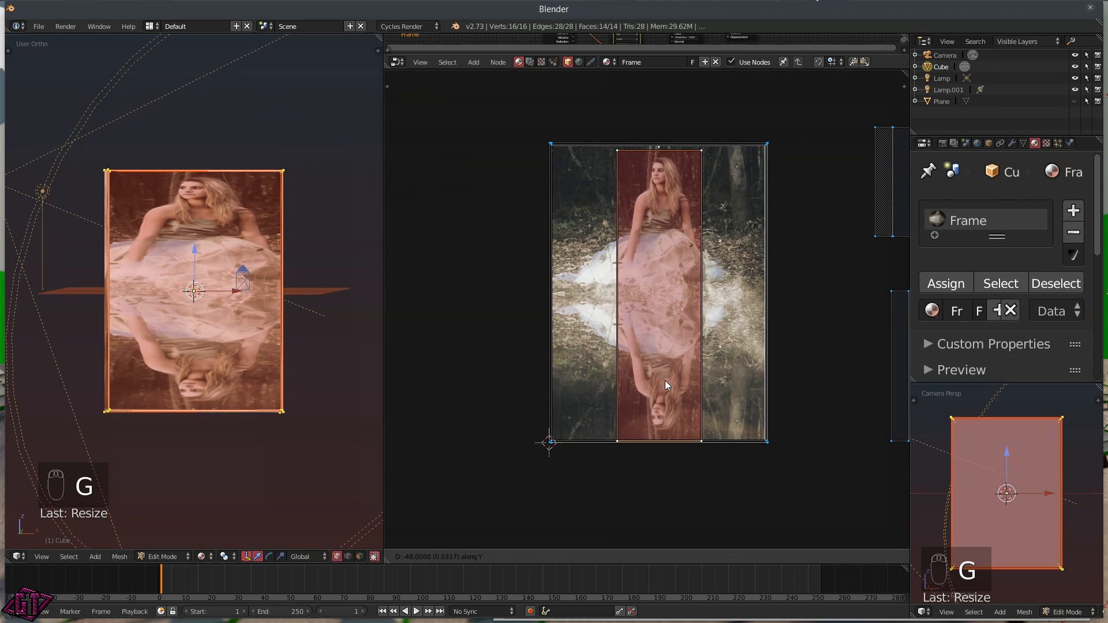
click(668, 378)
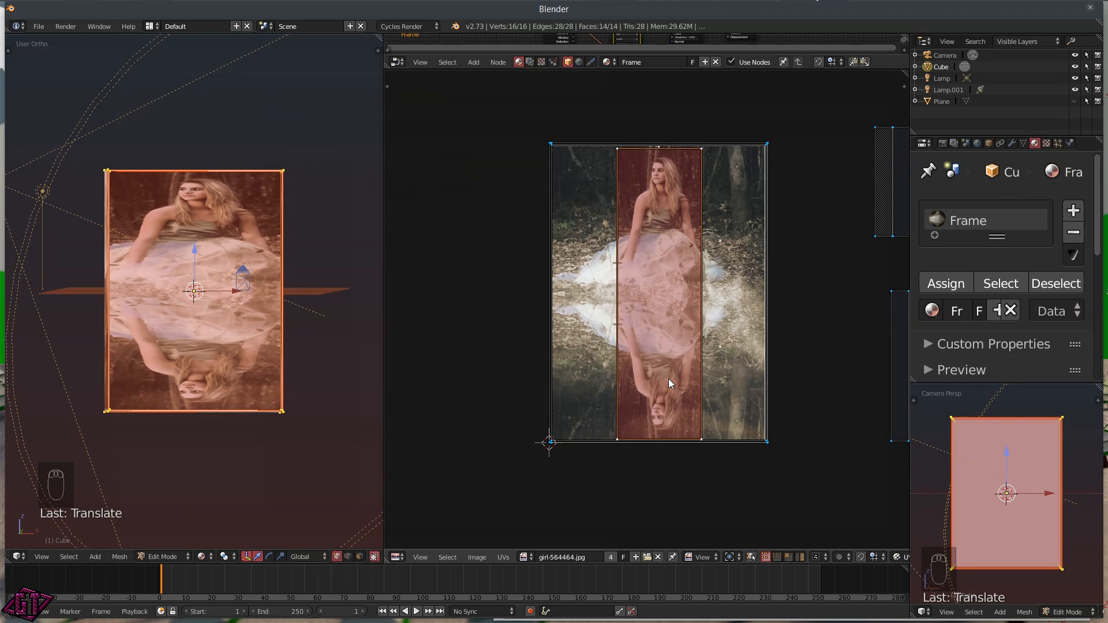
- Enlarge the island slightly along Y so it covers the photo's height
key(s)
key(y)
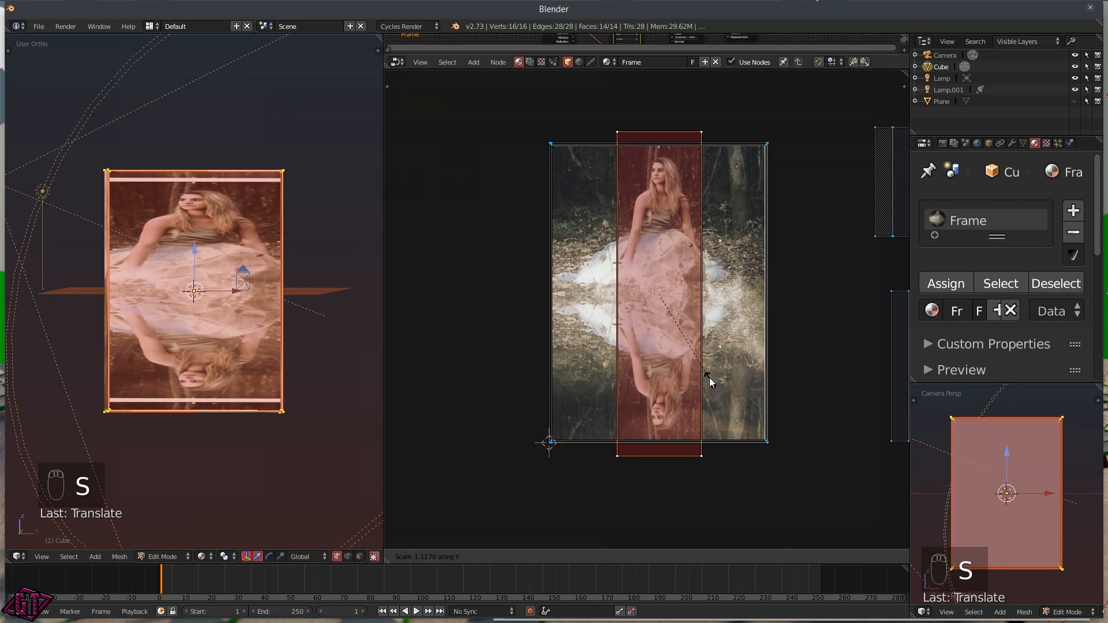
click(669, 307)
- Select the island's top edge and move it along Y to line up with the photo's upper border
scroll(651, 219, up, 6)
scroll(694, 259, down, 4)
middle_drag(694, 259, 697, 371)
scroll(695, 290, up, 4)
middle_drag(695, 291, 677, 436)
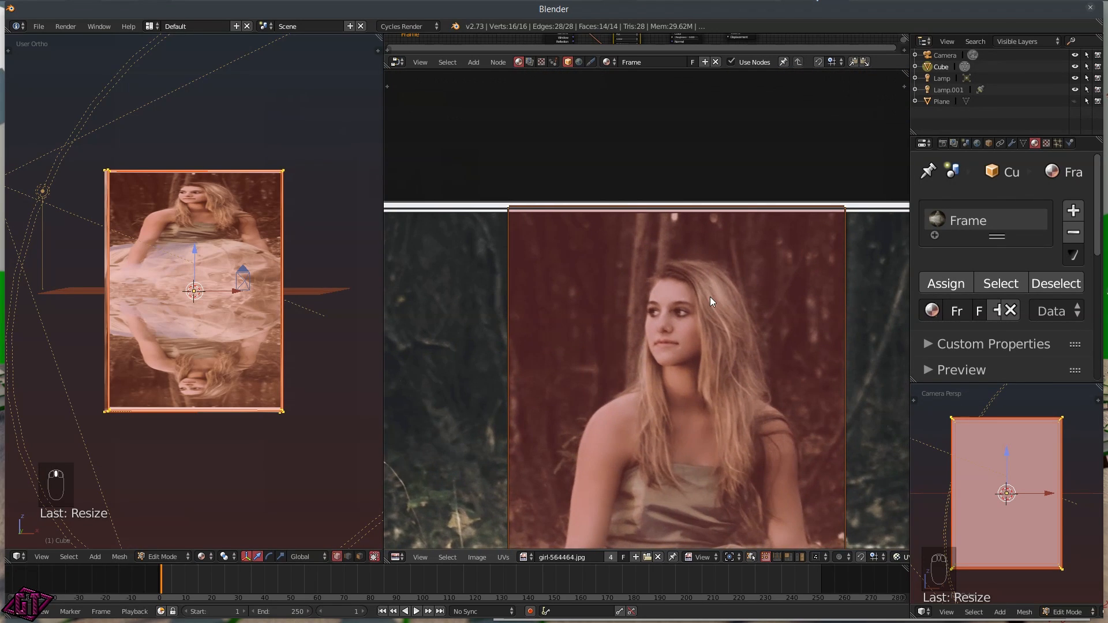
scroll(710, 296, up, 1)
key(a)
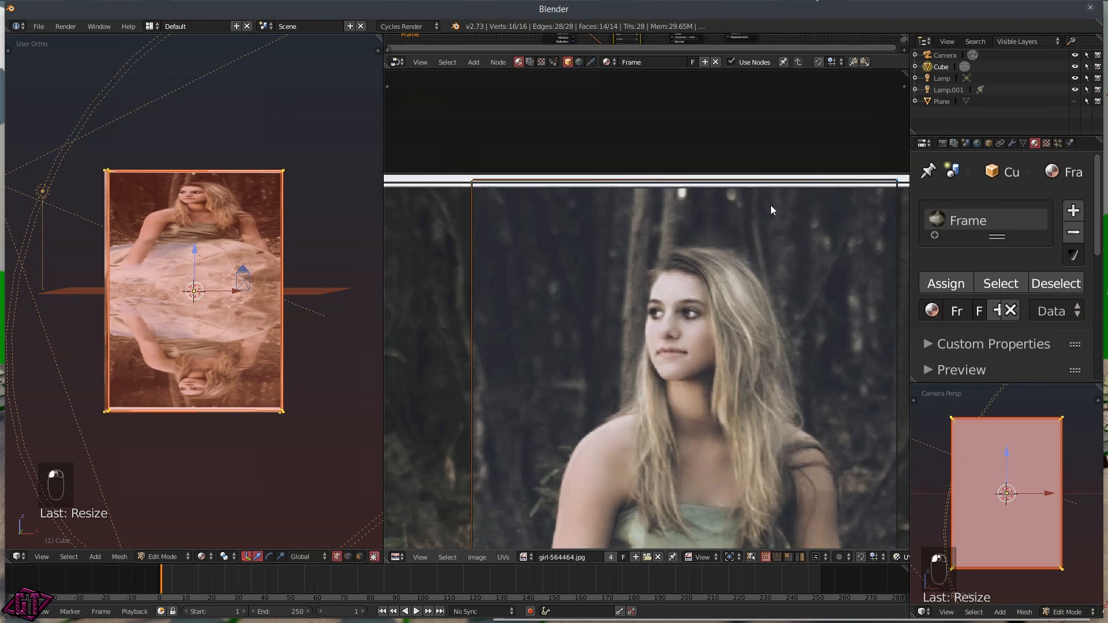
right_click(894, 184)
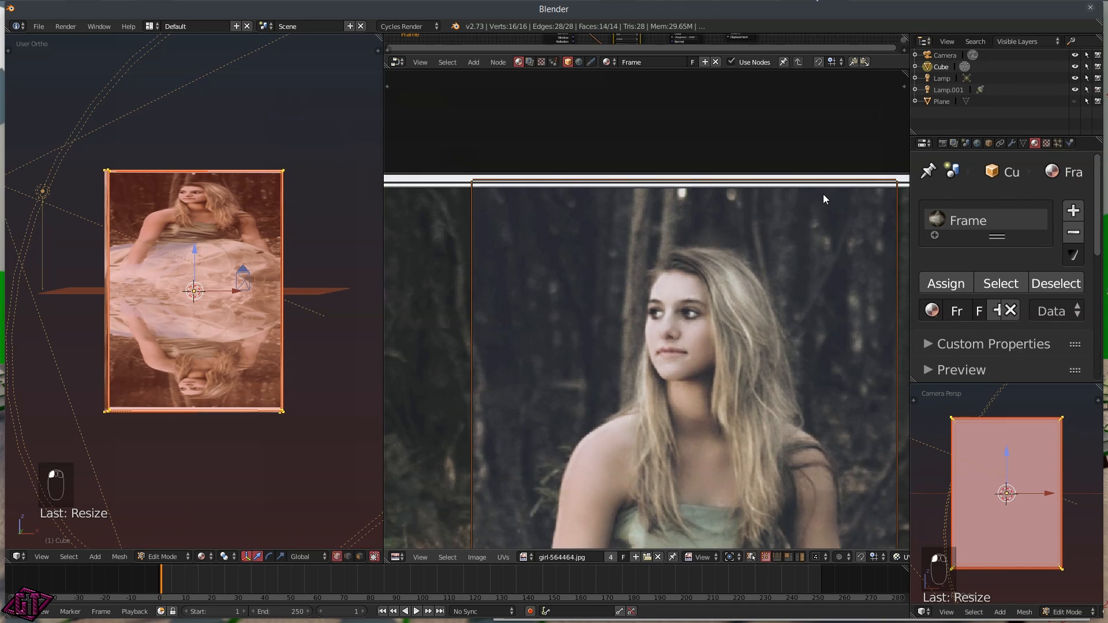
key(g)
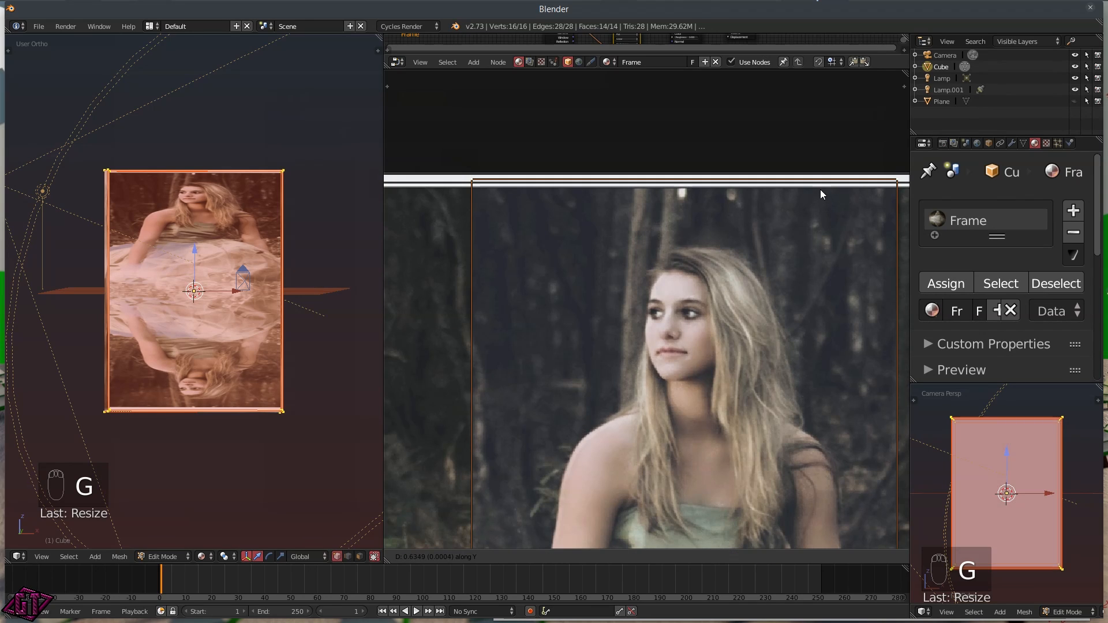
click(816, 133)
- Select the island's two bottom vertices and move them along Y onto the photo's lower border
scroll(723, 265, down, 5)
middle_drag(707, 521, 695, 390)
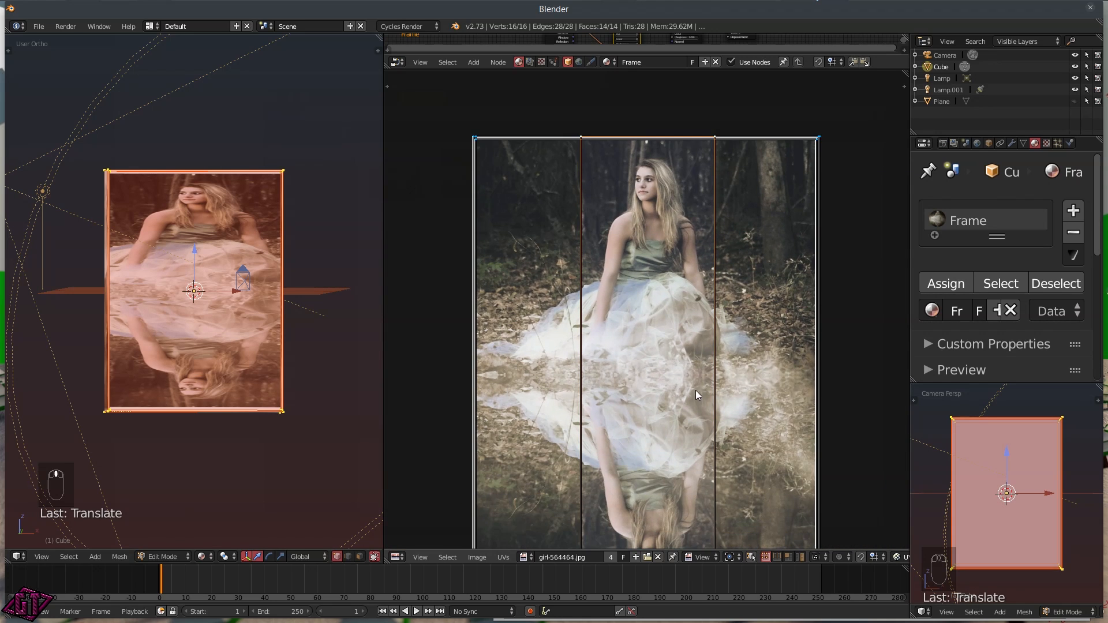
scroll(695, 391, up, 1)
scroll(643, 372, down, 1)
middle_drag(675, 516, 649, 299)
scroll(646, 289, down, 2)
scroll(649, 299, up, 6)
middle_drag(774, 384, 774, 265)
right_click(770, 259)
shift+right_click(438, 260)
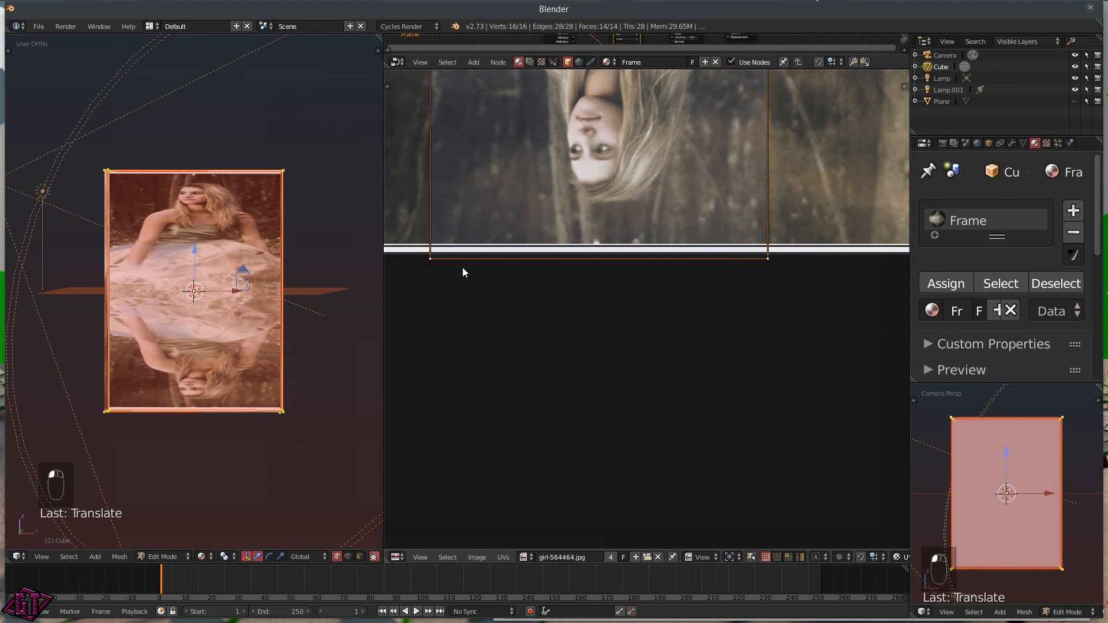
key(g)
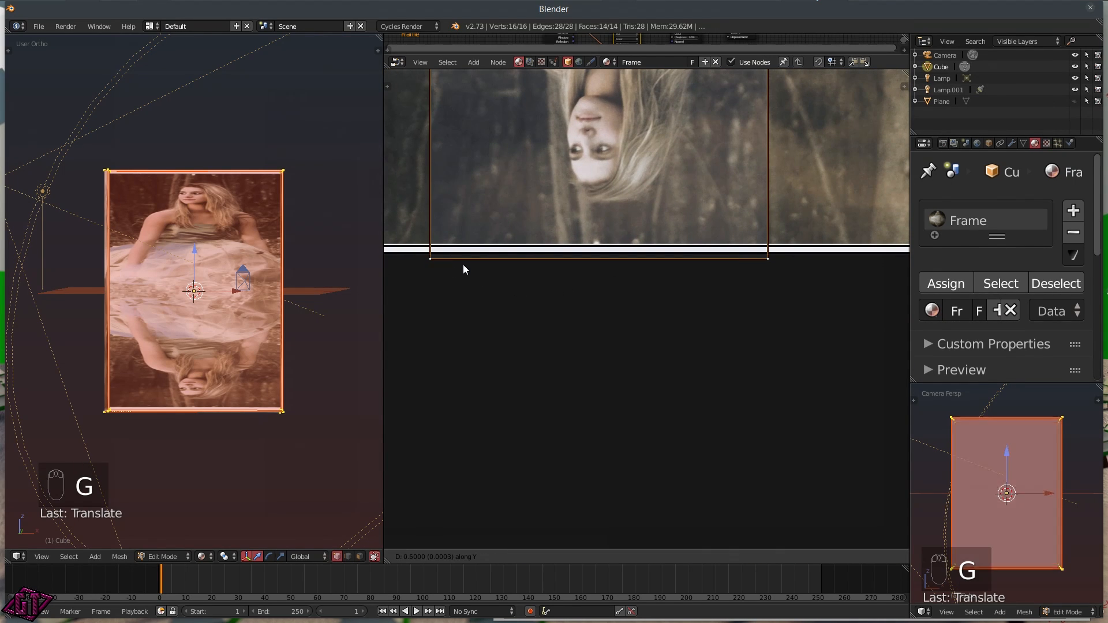
click(473, 224)
- Stretch the narrow middle island along X to the photo's full width and shift it along X into alignment
scroll(563, 231, down, 8)
key(l)
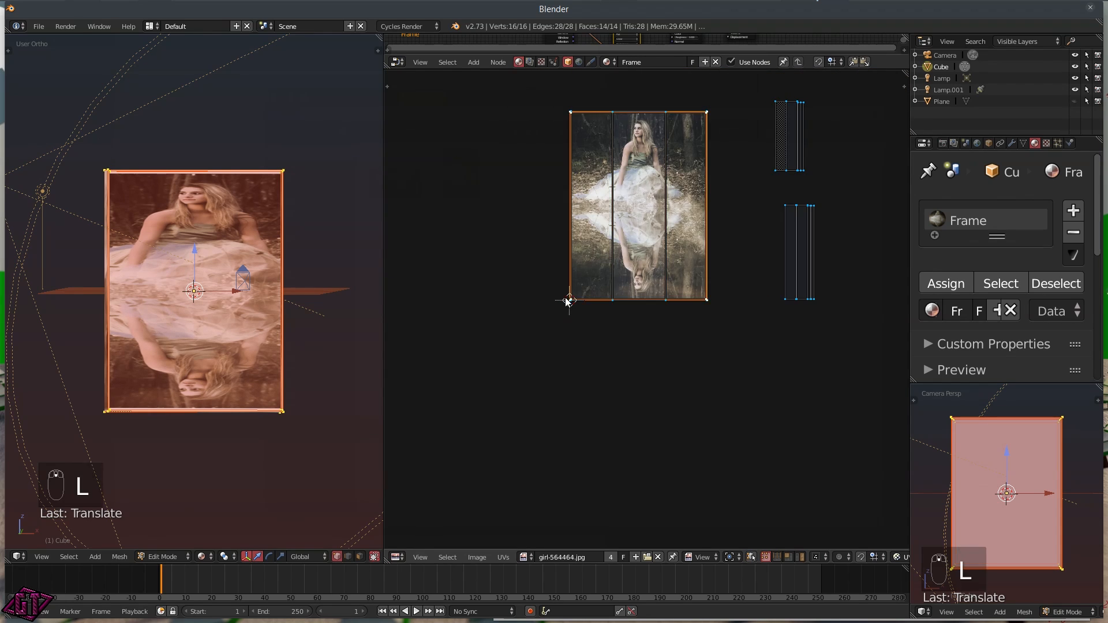
scroll(680, 266, up, 3)
middle_drag(678, 255, 678, 325)
click(713, 359)
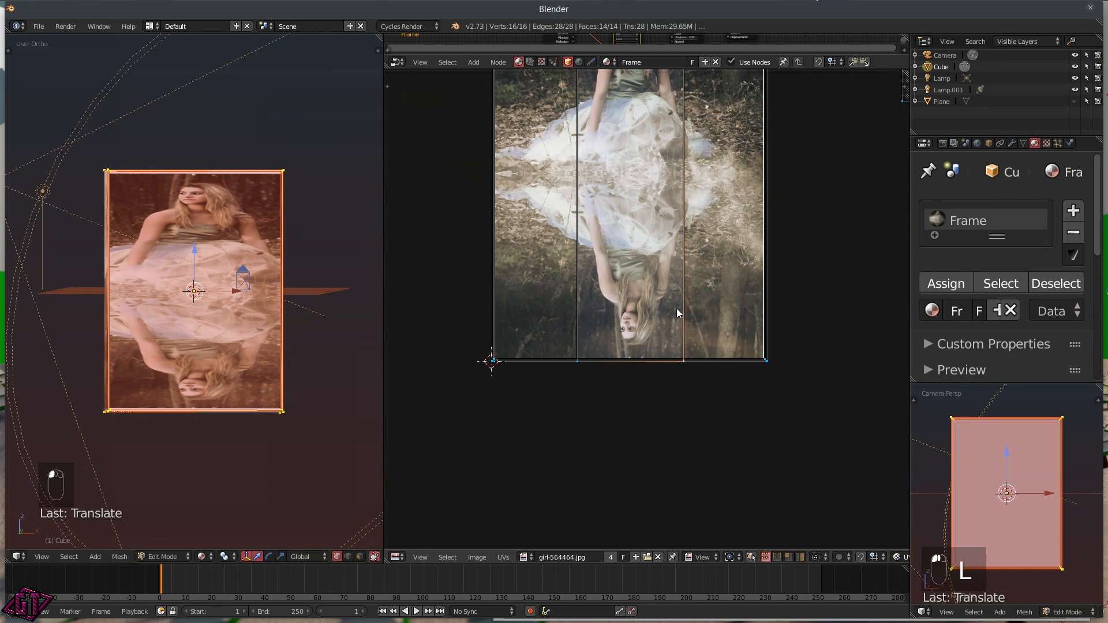
key(l)
scroll(677, 300, down, 2)
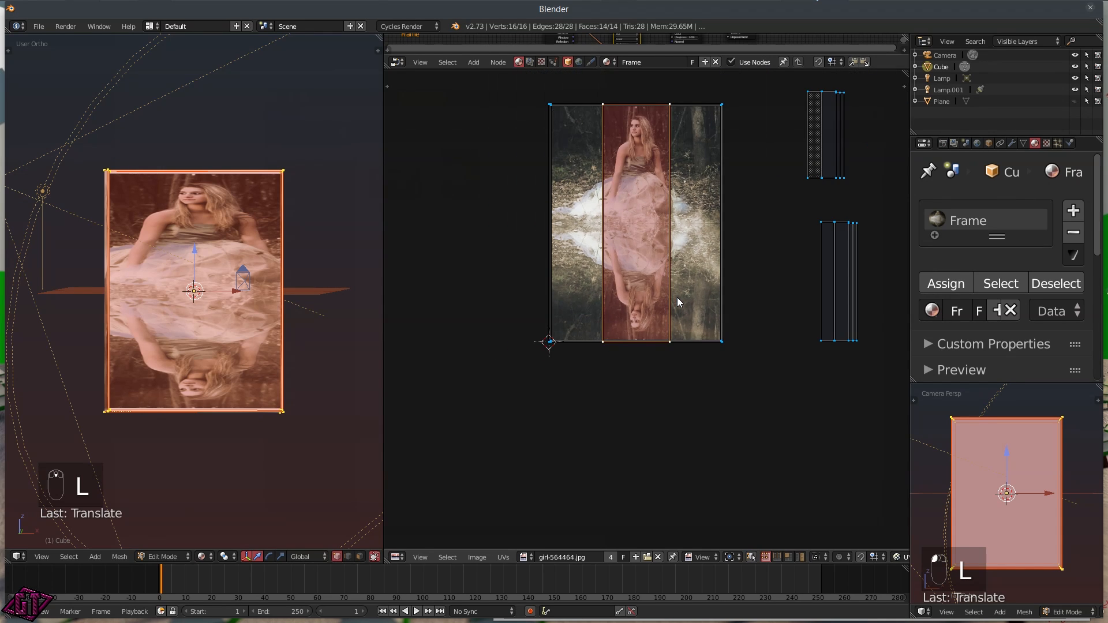
key(s)
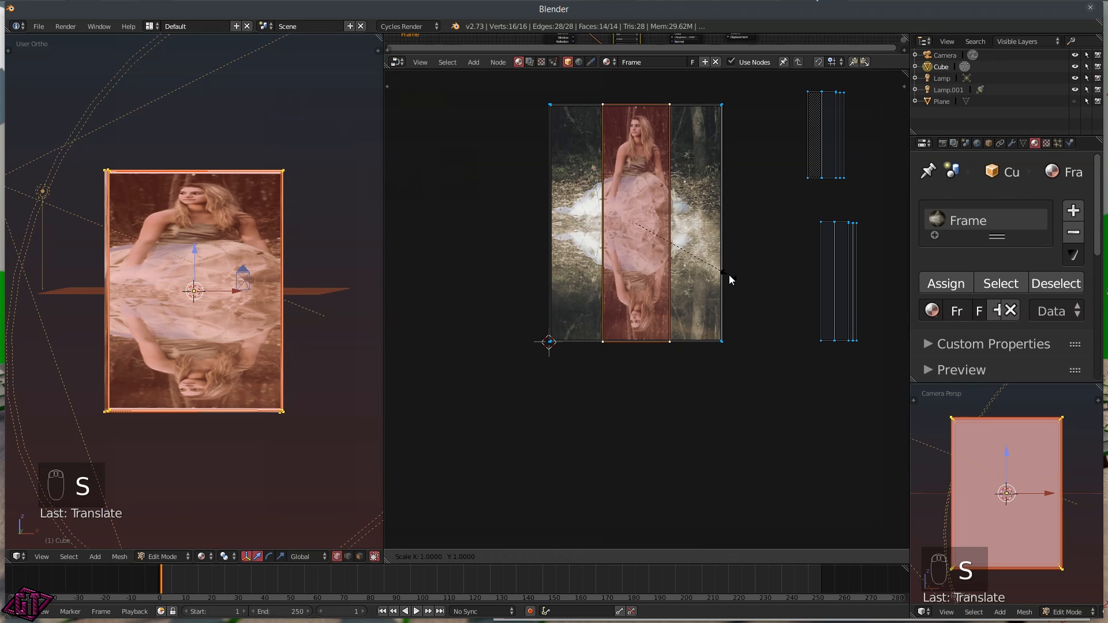
right_click(749, 272)
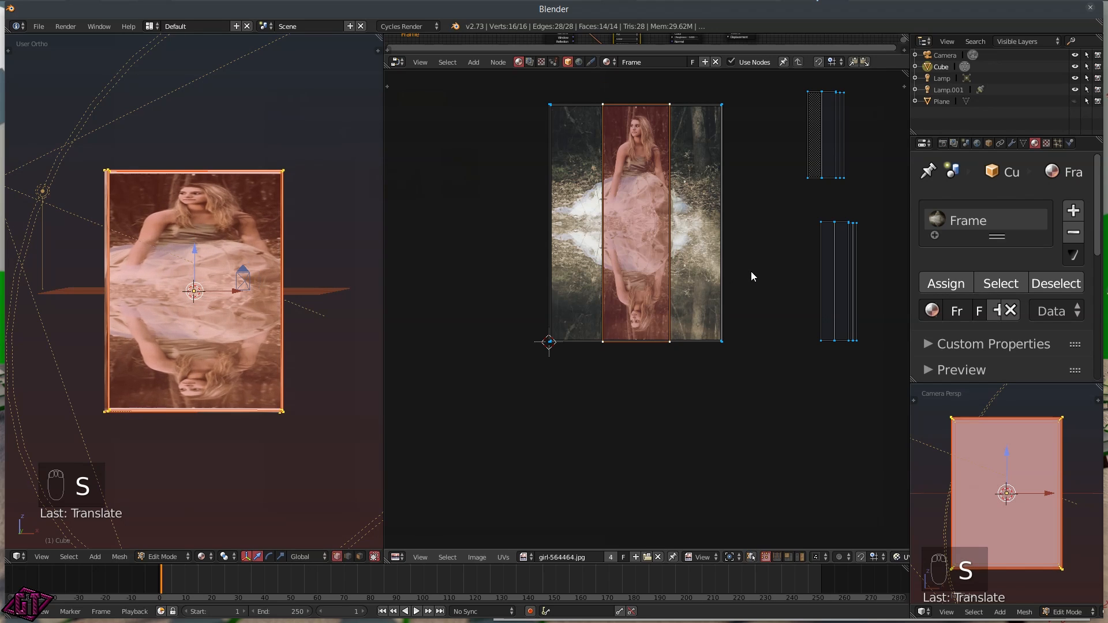
key(s)
key(x)
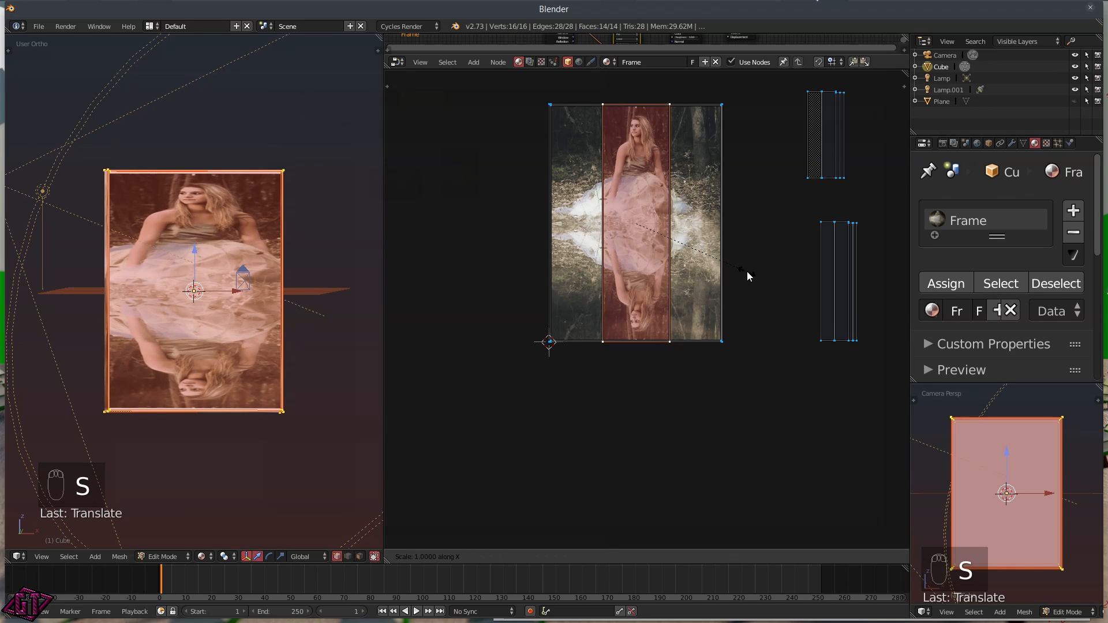
click(427, 262)
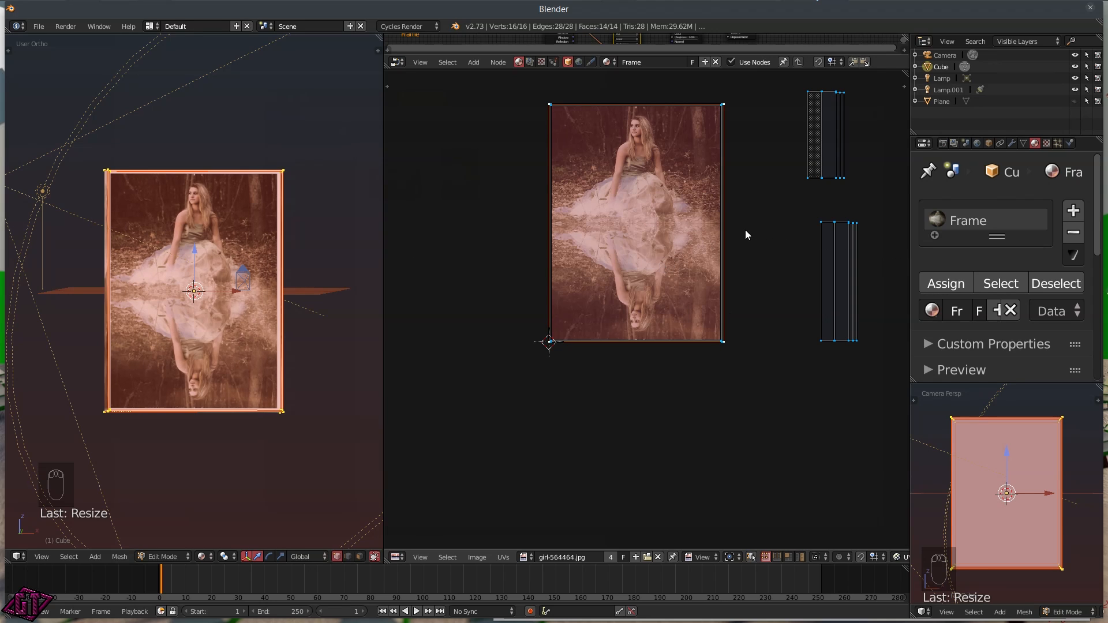
key(g)
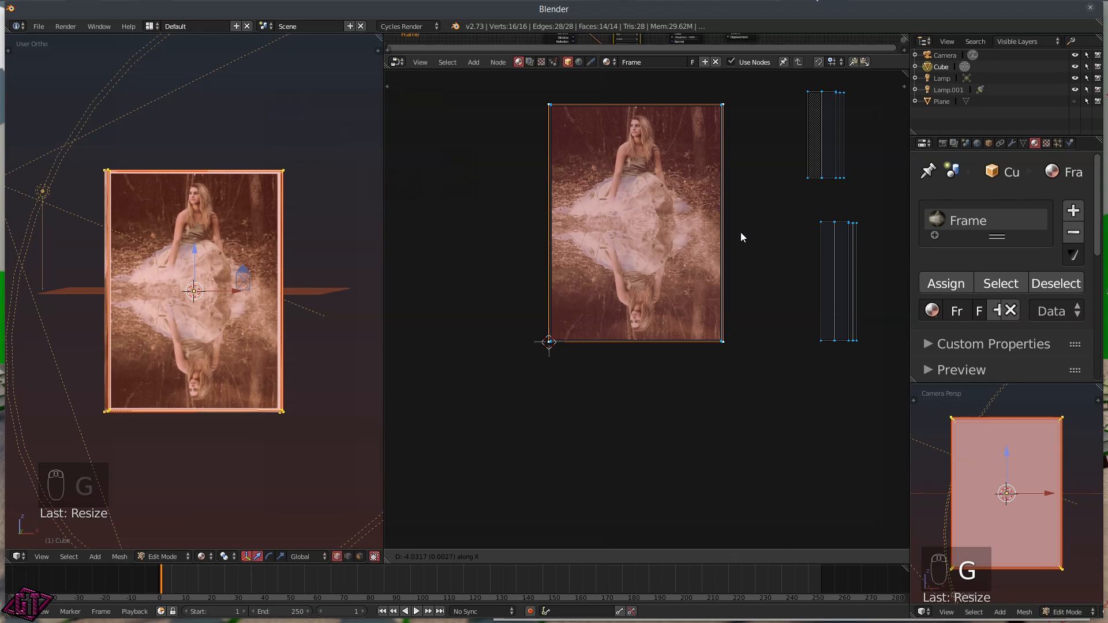
click(742, 237)
- Scale the selected island down uniformly to about 0.98 to crop off the photo's outer border
scroll(228, 327, up, 4)
middle_drag(238, 321, 173, 308)
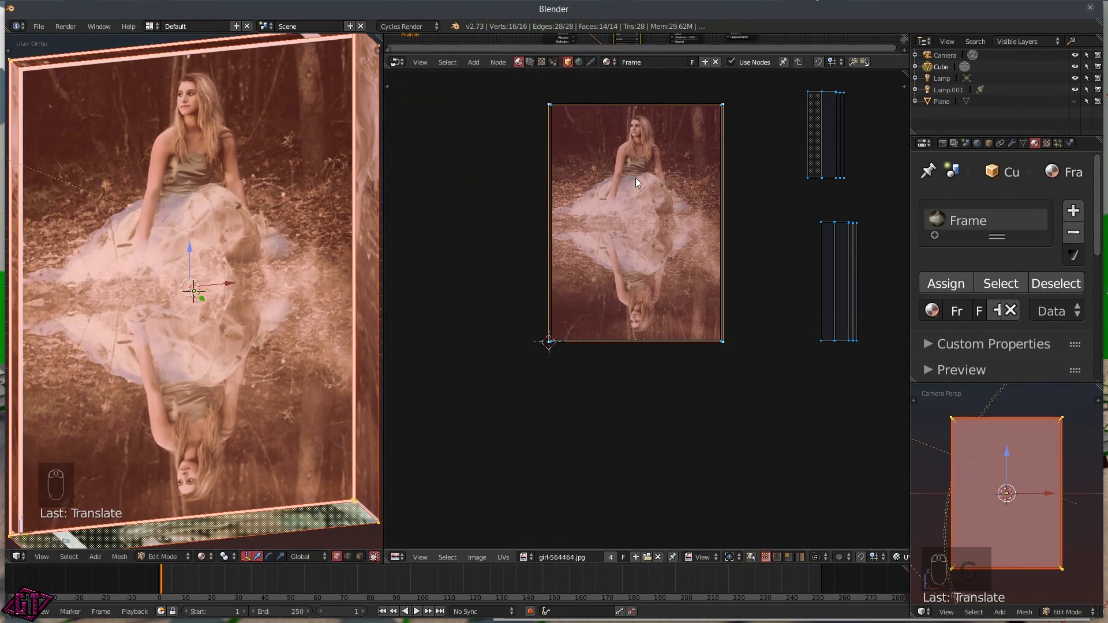
scroll(639, 178, up, 1)
middle_drag(673, 157, 624, 286)
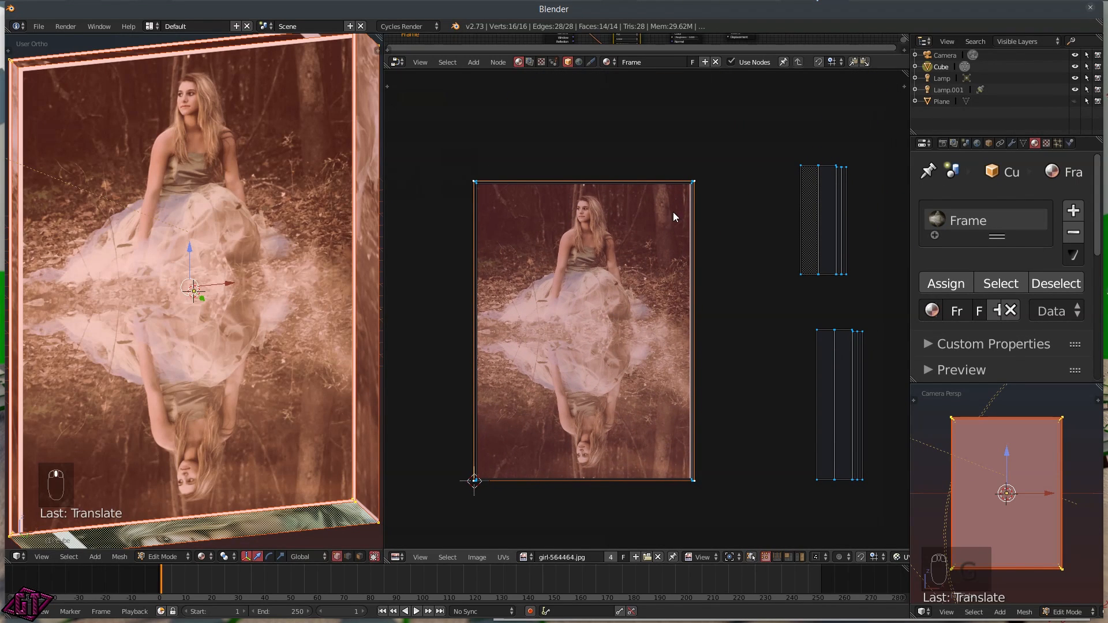
key(s)
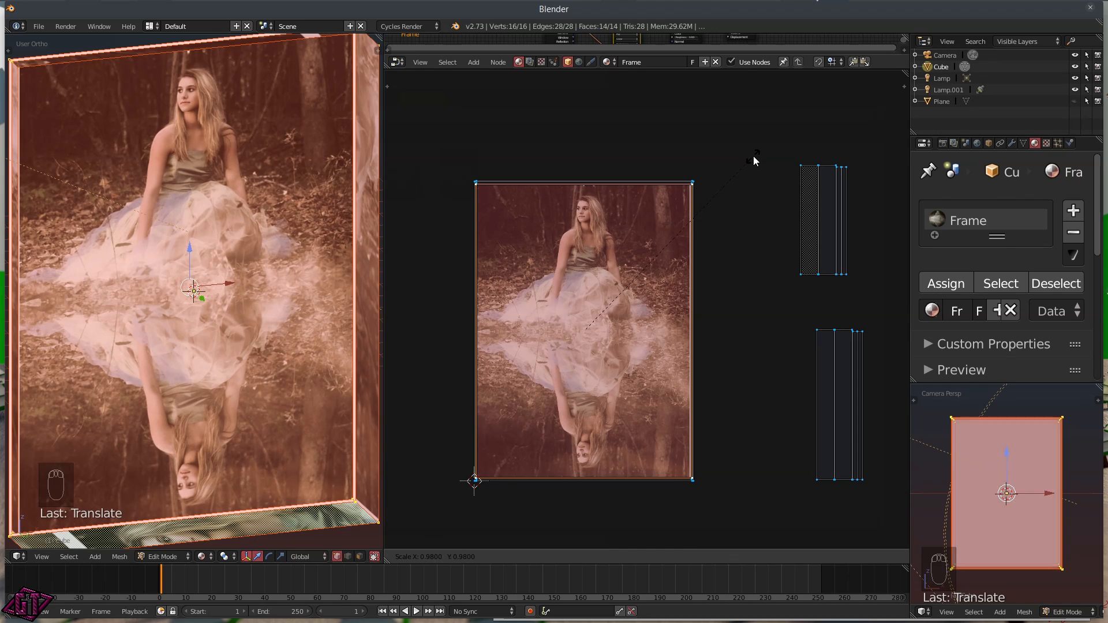
click(753, 157)
- Examine how the UV island's edges and corners line up with the photo's white border, and select the upper-left corner vertex
mouse_move(29, 318)
middle_down()
mouse_move(26, 256)
mouse_move(28, 306)
middle_up()
scroll(539, 282, up, 4)
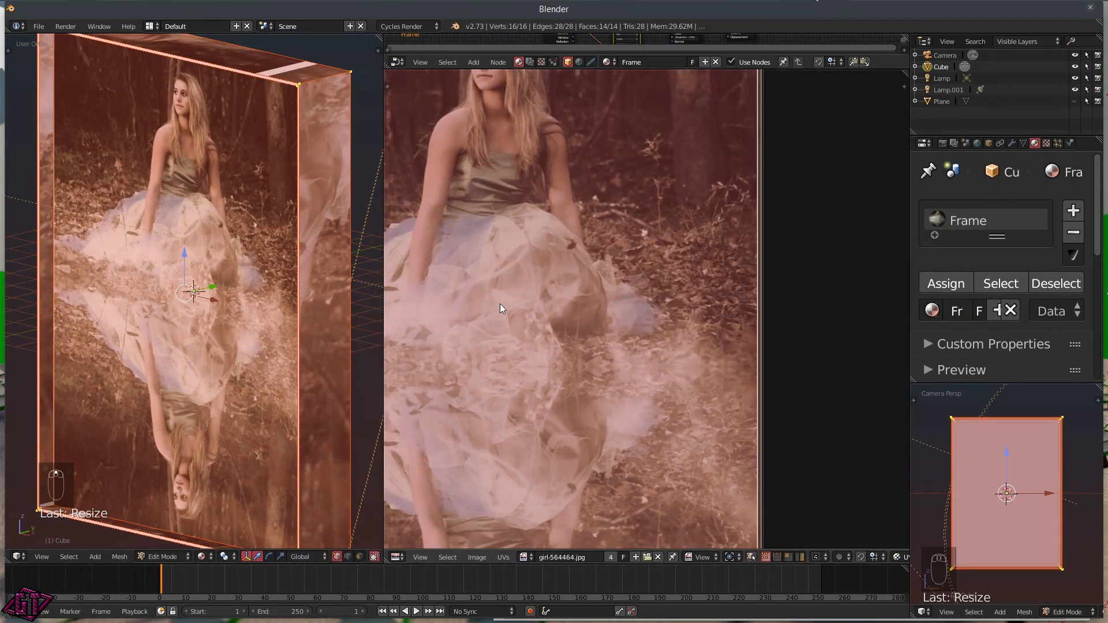
middle_drag(426, 298, 619, 249)
scroll(577, 250, down, 3)
middle_drag(546, 251, 546, 361)
scroll(563, 266, up, 4)
middle_drag(565, 269, 761, 267)
click(571, 133)
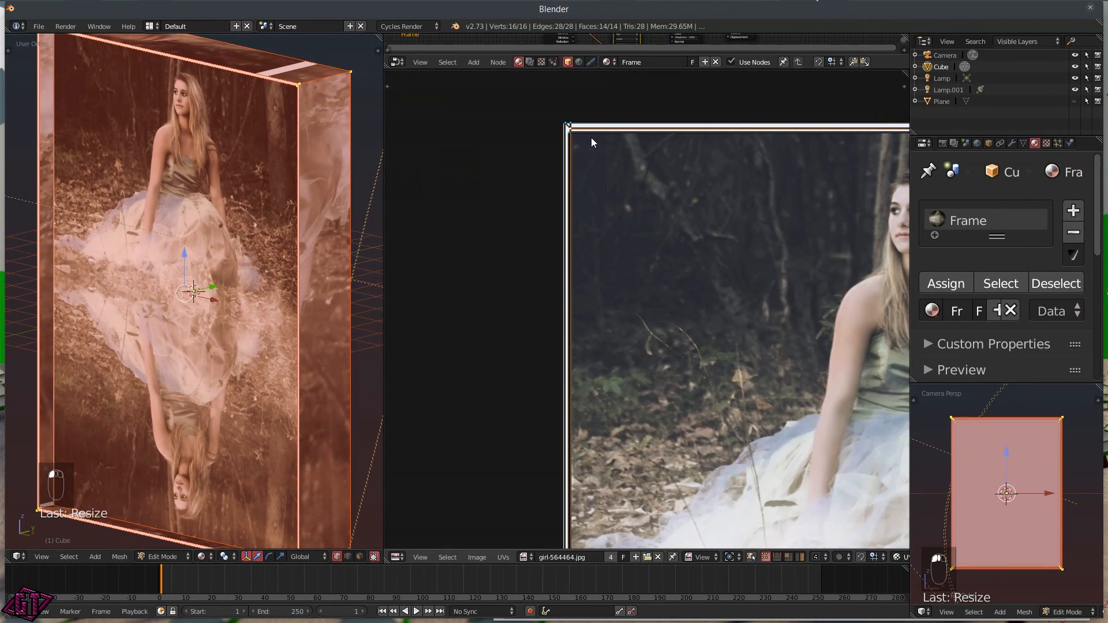
scroll(592, 138, down, 2)
middle_drag(865, 149, 647, 210)
scroll(730, 199, up, 2)
middle_drag(734, 173, 693, 212)
scroll(603, 203, down, 3)
scroll(763, 213, up, 6)
middle_drag(765, 218, 611, 195)
- Select the connected photo-sized island, pick the part near the photo's border and nudge it into alignment
scroll(610, 195, down, 4)
middle_drag(506, 430, 496, 317)
key(l)
middle_drag(487, 374, 750, 485)
scroll(540, 515, up, 4)
click(541, 515)
middle_drag(540, 231, 587, 459)
scroll(645, 193, up, 4)
scroll(645, 193, down, 4)
middle_drag(807, 399, 831, 225)
key(g)
click(605, 218)
- Make two further small moves of the island's UVs to align them with the photo's edge
scroll(539, 334, up, 4)
scroll(539, 334, down, 4)
middle_drag(808, 277, 571, 272)
scroll(697, 312, down, 2)
key(g)
click(654, 248)
scroll(597, 175, up, 5)
scroll(597, 175, down, 5)
scroll(571, 272, up, 5)
key(g)
click(760, 286)
- Make one final small adjustment to the photo-sized island's UVs at the photo's border
middle_drag(761, 286, 741, 215)
scroll(641, 158, down, 6)
scroll(639, 209, up, 4)
key(g)
click(594, 327)
scroll(635, 196, down, 11)
- Examine the photo on the frame's front and side faces from several angles
middle_drag(116, 277, 170, 231)
scroll(188, 225, down, 4)
middle_drag(186, 283, 11, 250)
middle_drag(245, 165, 146, 177)
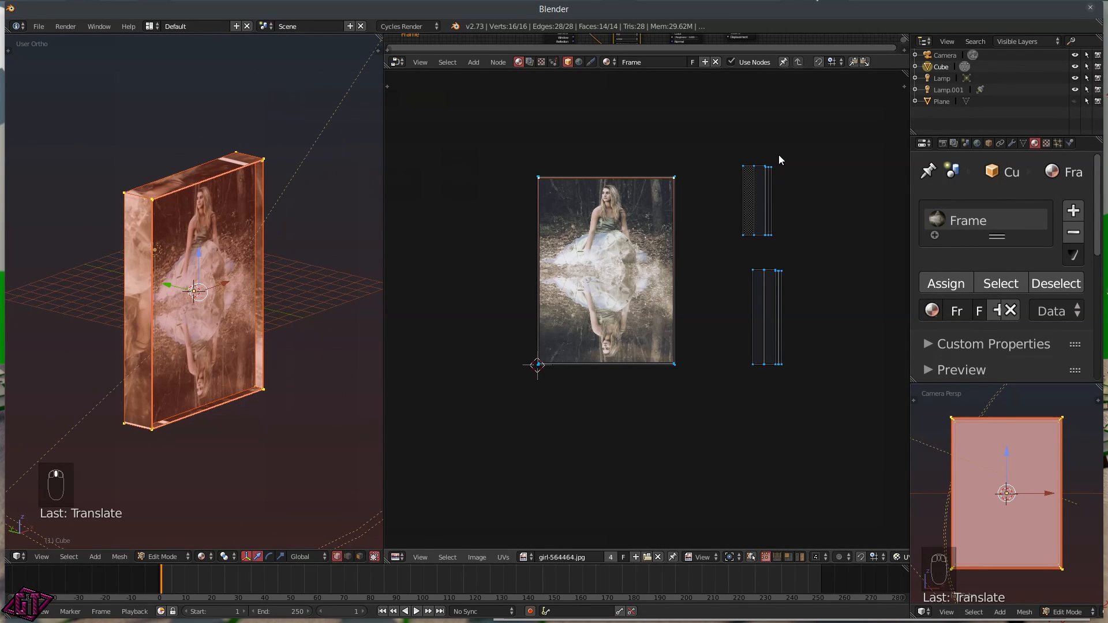
middle_drag(280, 181, 219, 234)
scroll(188, 201, up, 4)
scroll(189, 201, down, 5)
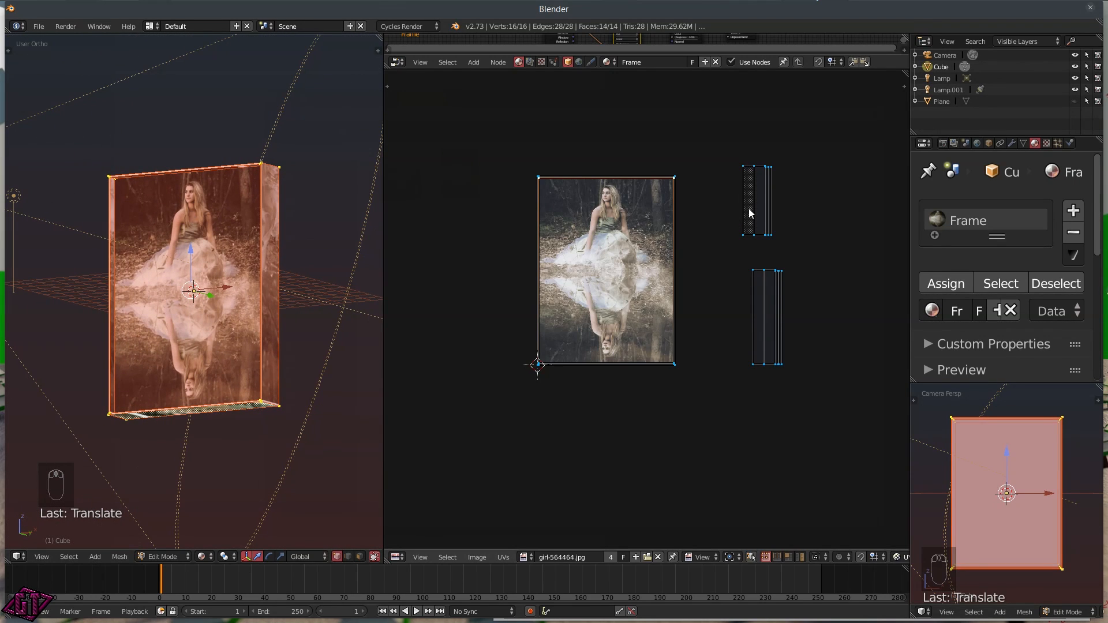
scroll(719, 192, up, 1)
scroll(750, 173, up, 3)
scroll(784, 151, down, 5)
- Select the leftmost linked island of the upper group, move it onto the photo and rotate it to lie horizontally
click(723, 194)
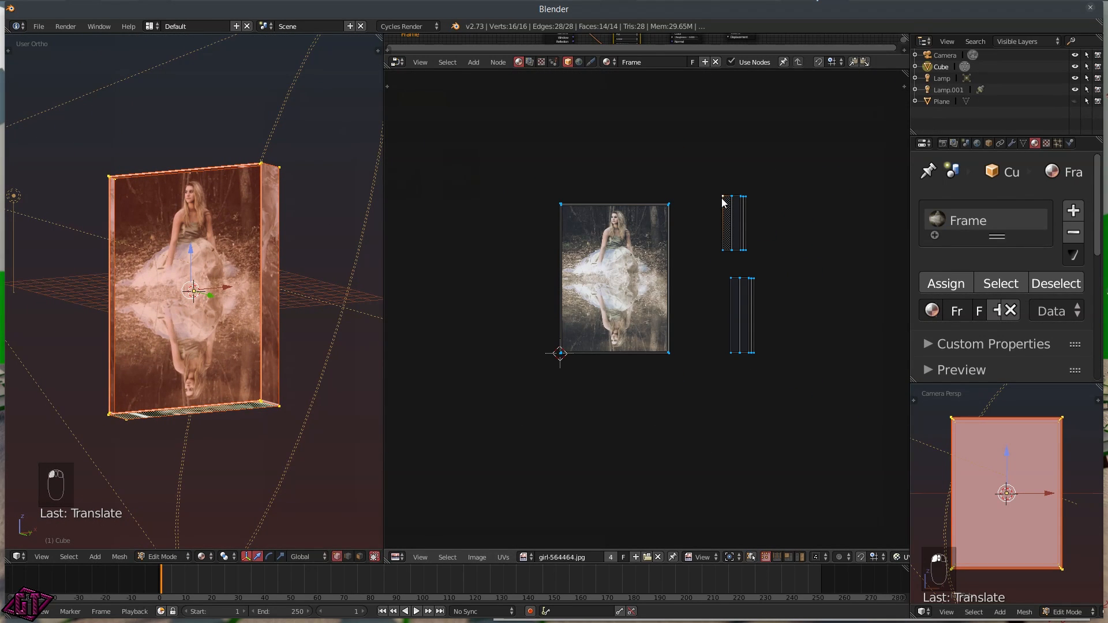
key(l)
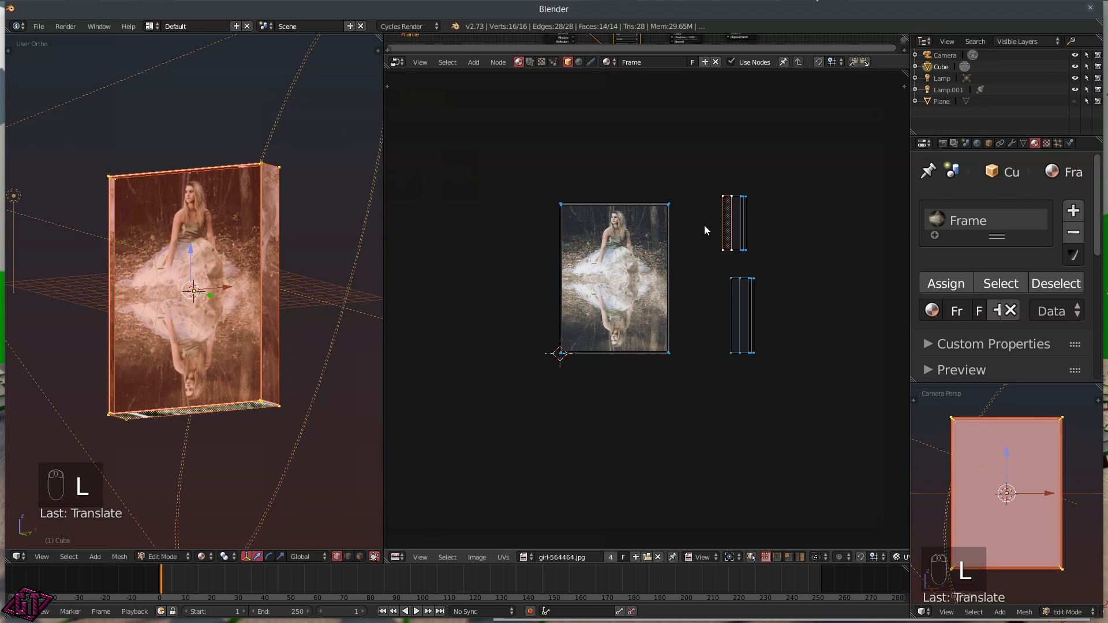
key(g)
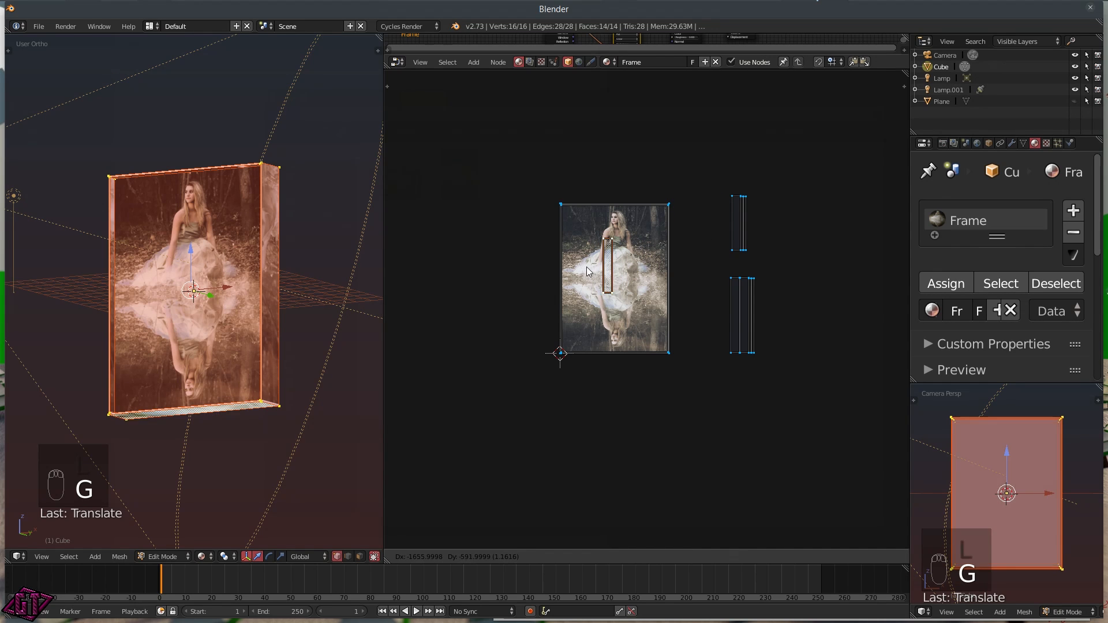
click(584, 268)
middle_drag(242, 363, 248, 355)
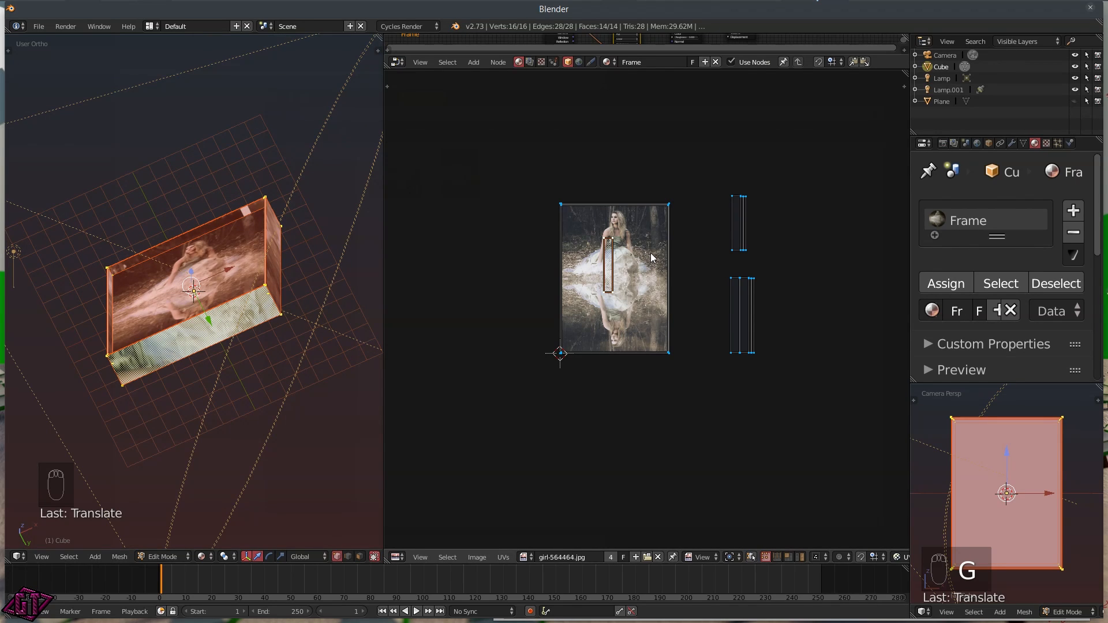
key(r)
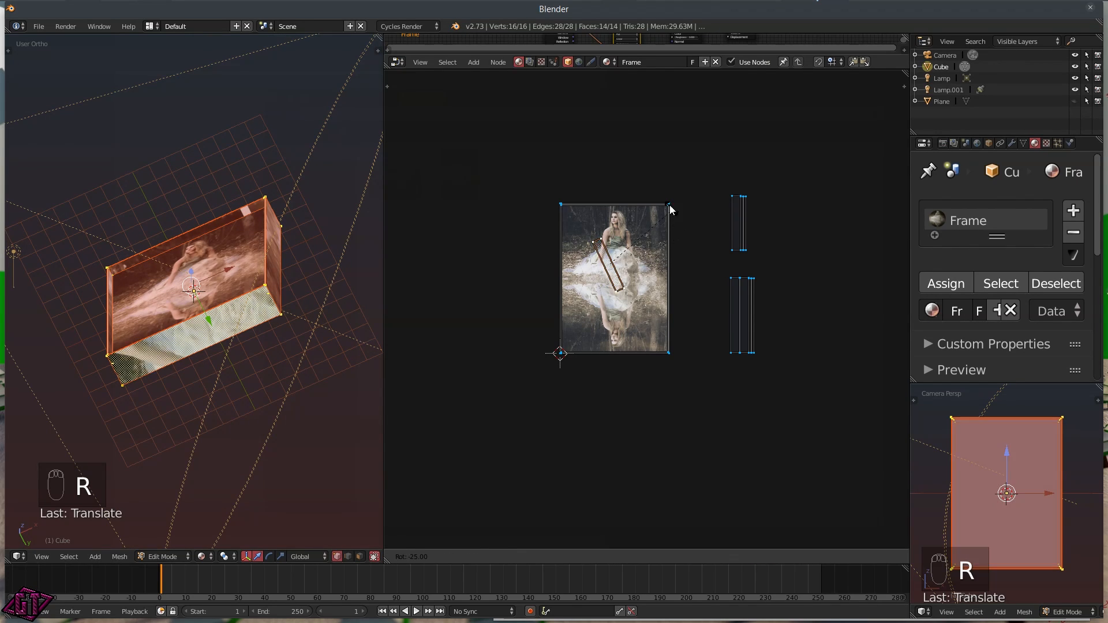
click(587, 191)
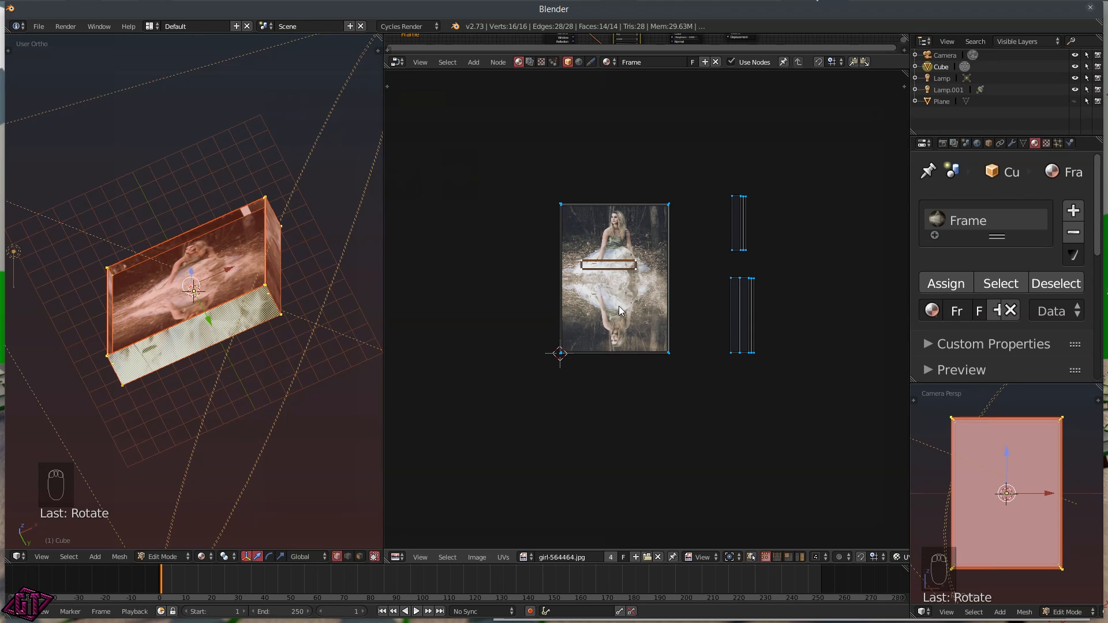
- Move the horizontal island down to the photo's lower edge and shift it about 0.07 along X to centre it
key(g)
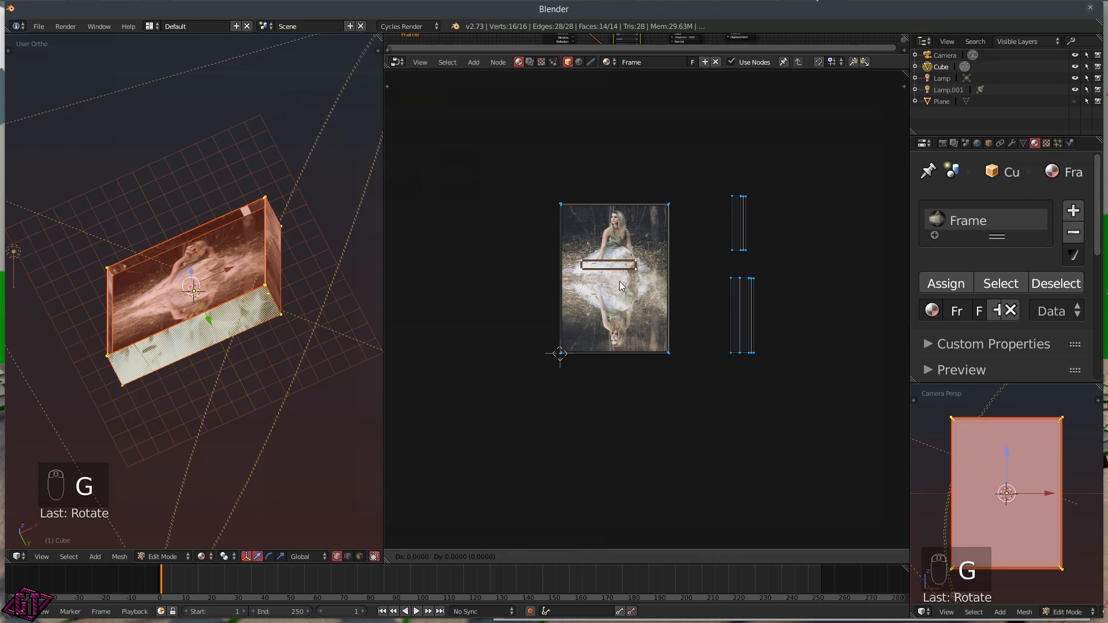
click(622, 365)
key(g)
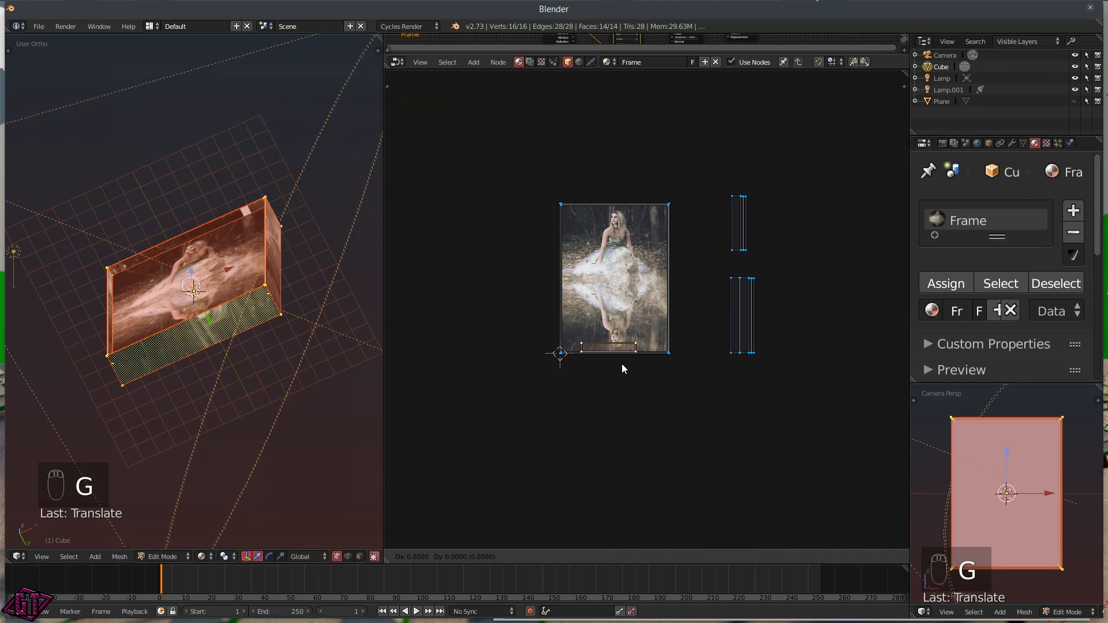
key(x)
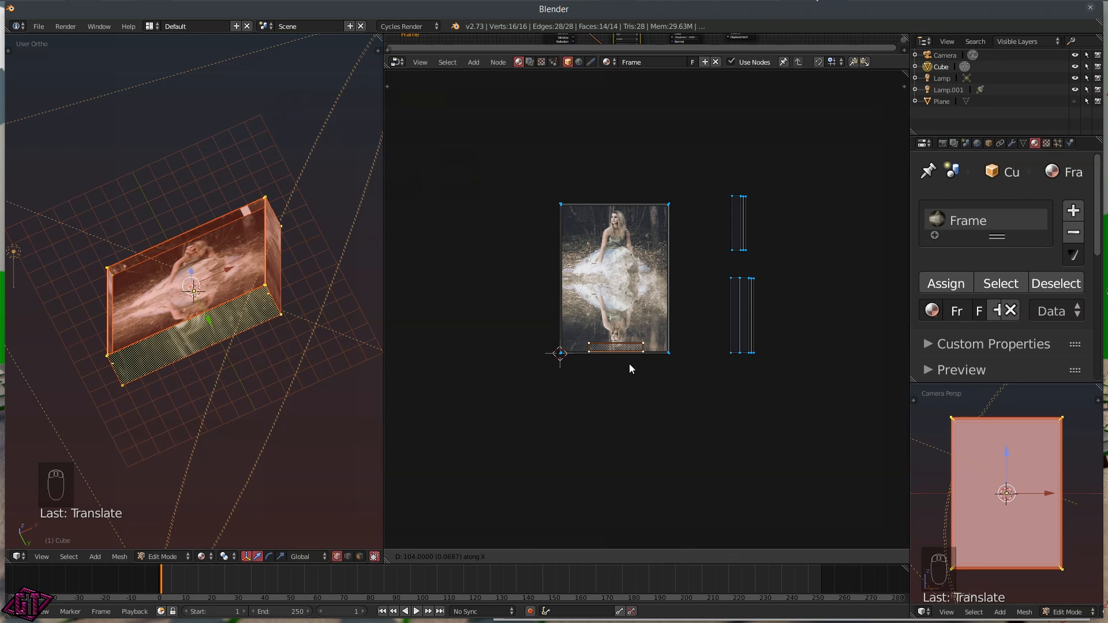
click(630, 364)
- Move the island down along Y until its lower edge reaches the photo's outer white border
scroll(626, 361, up, 5)
middle_drag(549, 449, 594, 284)
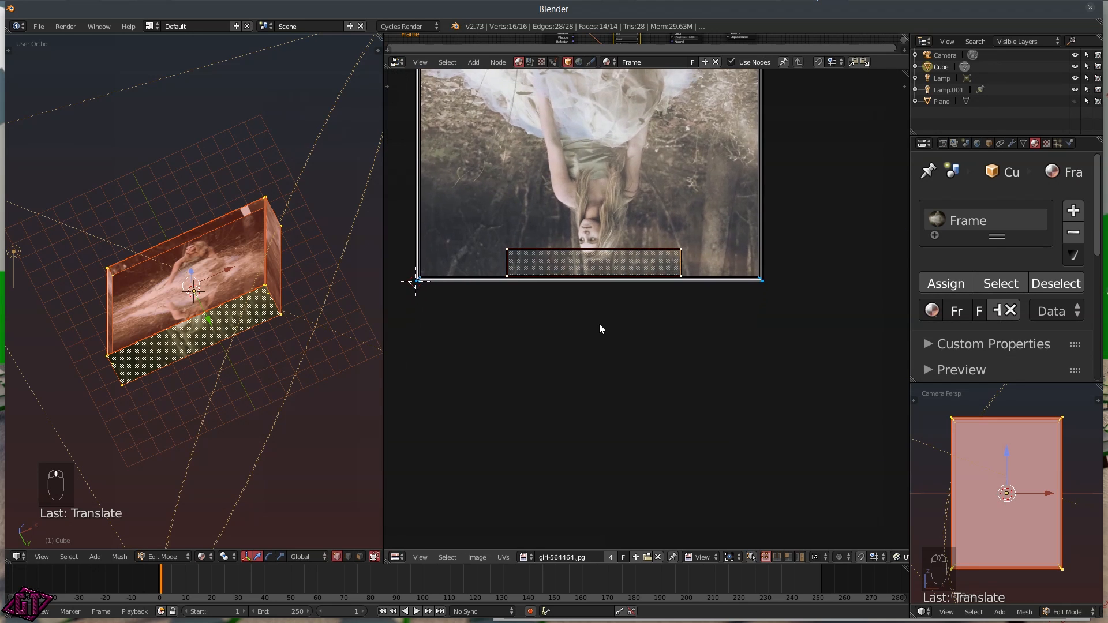
scroll(603, 300, up, 4)
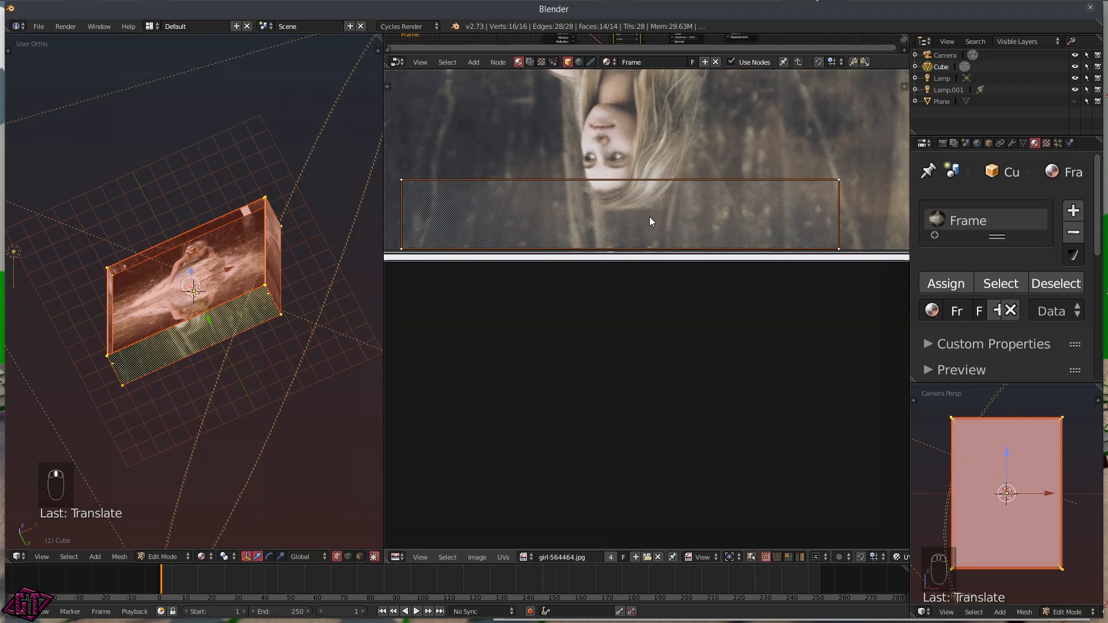
key(g)
key(y)
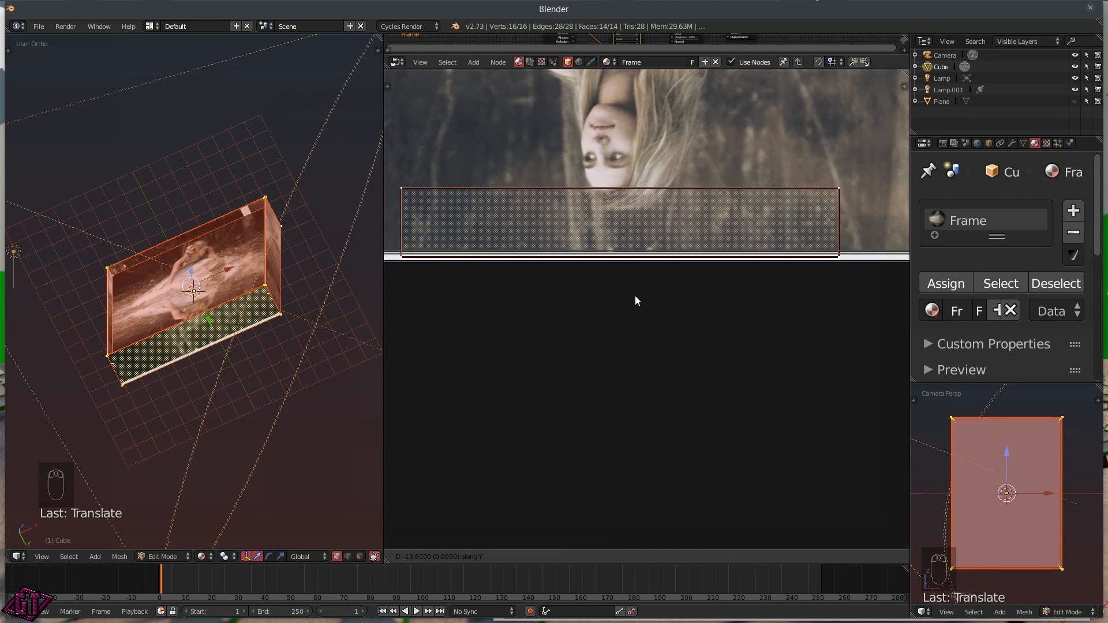
click(619, 337)
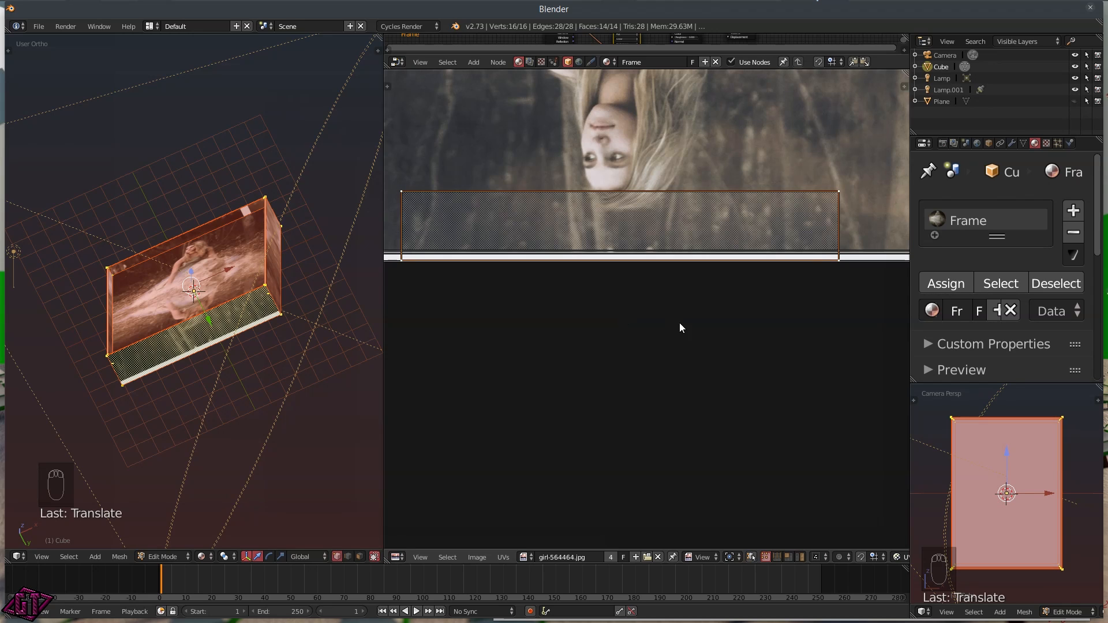
- Rotate the island at the photo's lower edge 180 degrees to flip its orientation on the frame's bottom face
key(r)
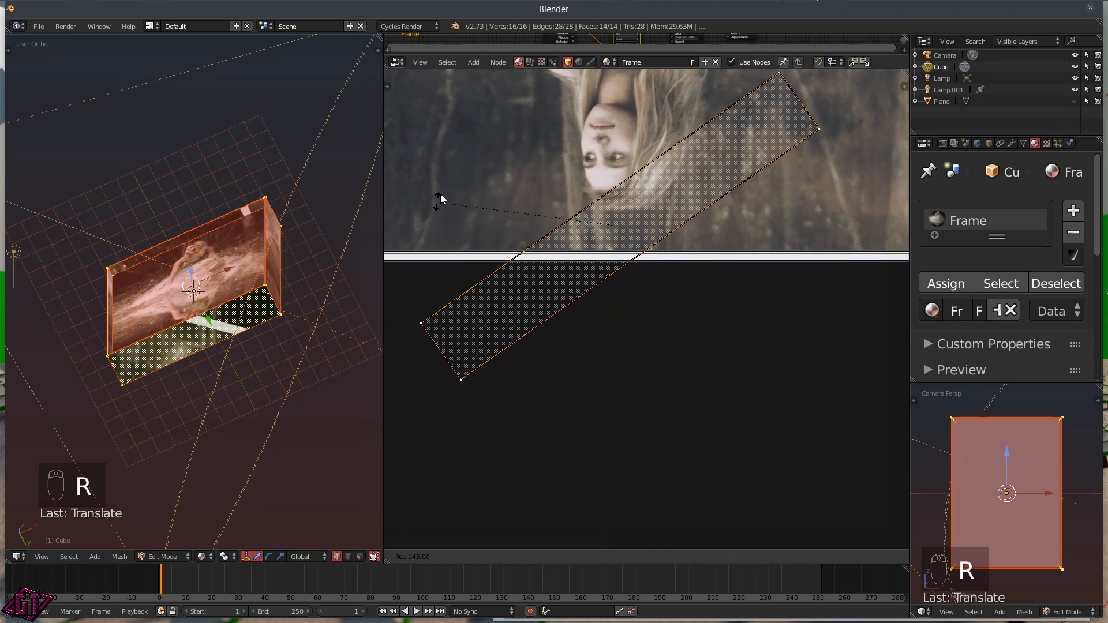
click(506, 124)
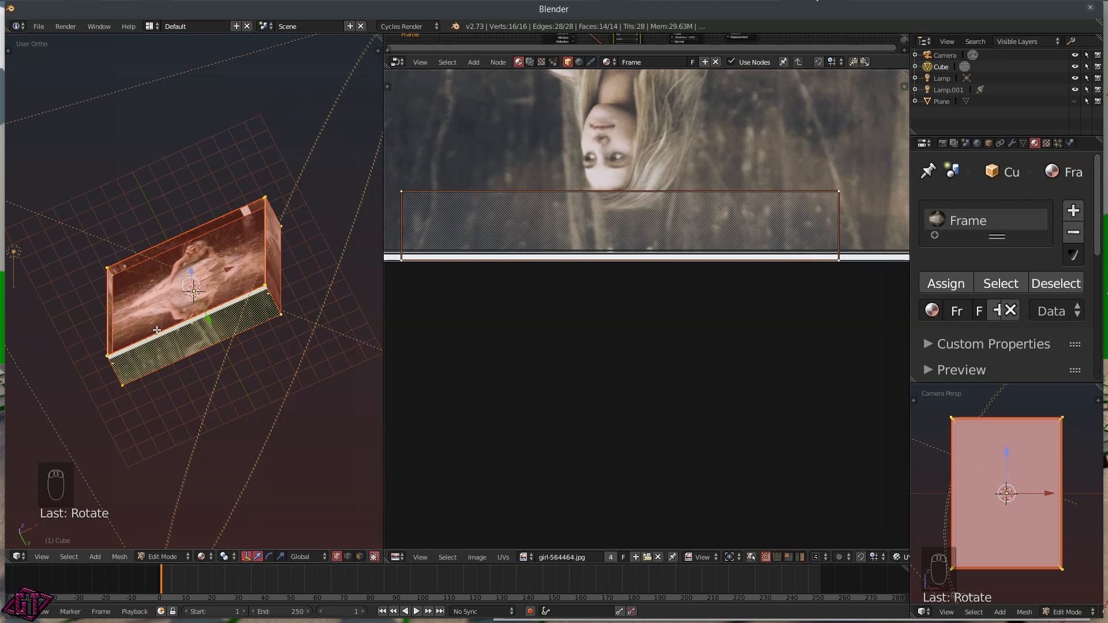
middle_drag(160, 393, 186, 499)
- Scale the bottom-face island along X to the photo's full width and move it into alignment with the photo's sides
scroll(660, 291, down, 7)
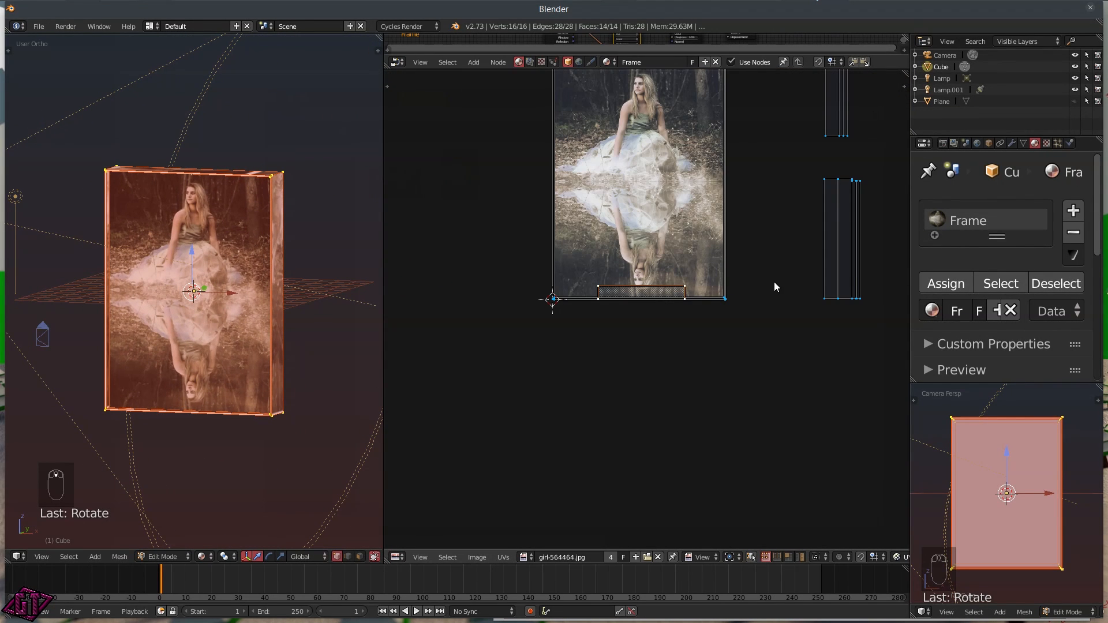
key(s)
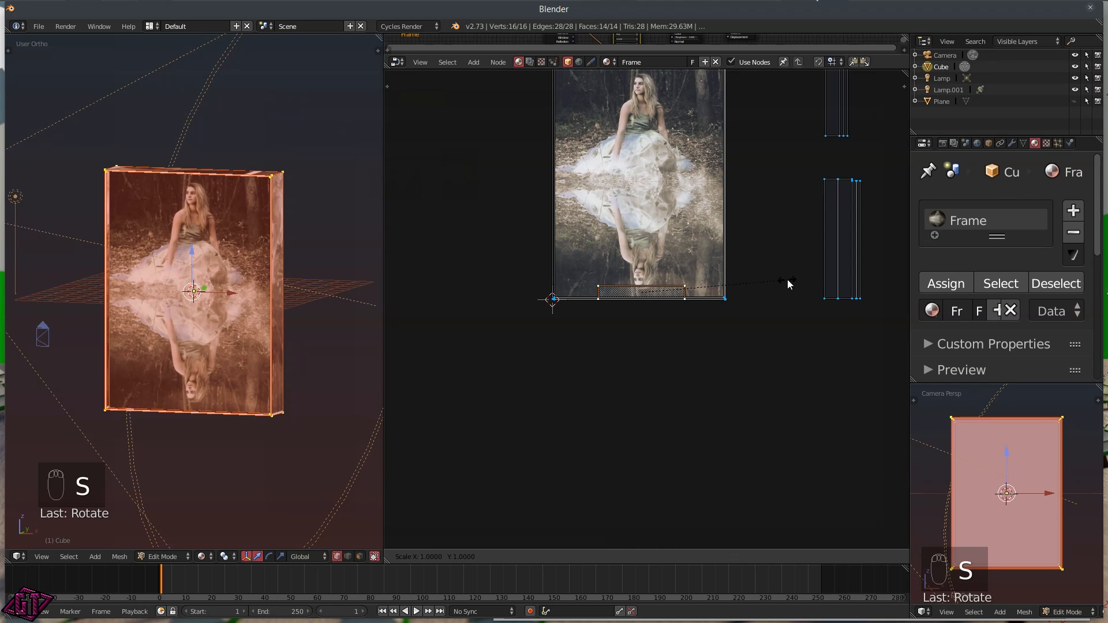
key(x)
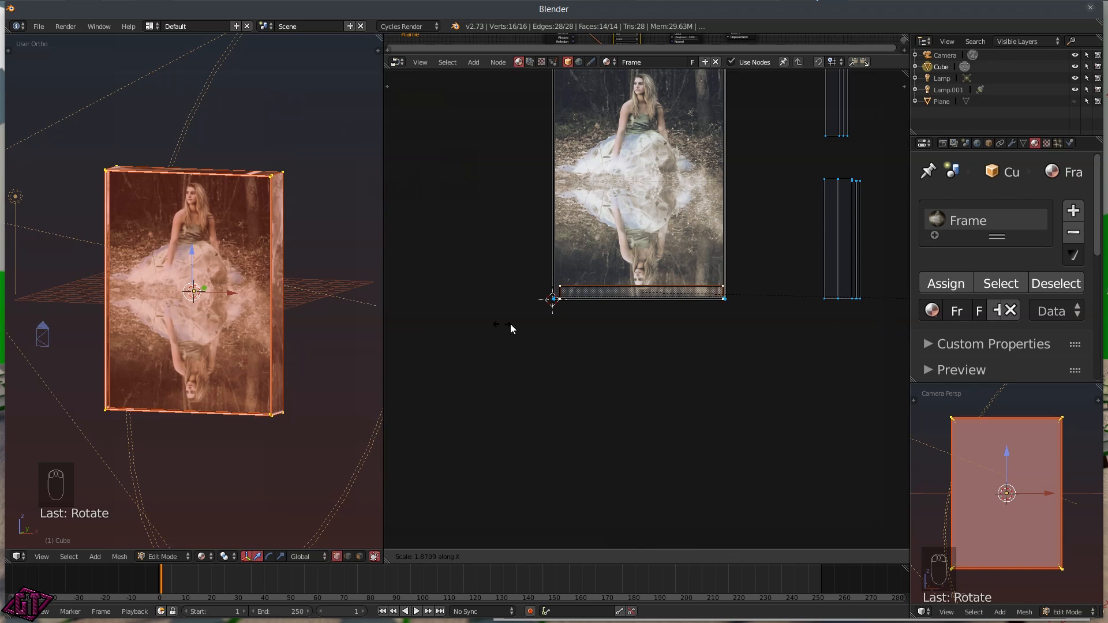
click(667, 338)
key(g)
click(642, 341)
- Select the frame's top-face island from the upper group, move it onto the photo and rotate it to lie horizontally
middle_drag(131, 437, 136, 482)
scroll(642, 234, down, 2)
middle_drag(640, 231, 550, 342)
right_click(670, 260)
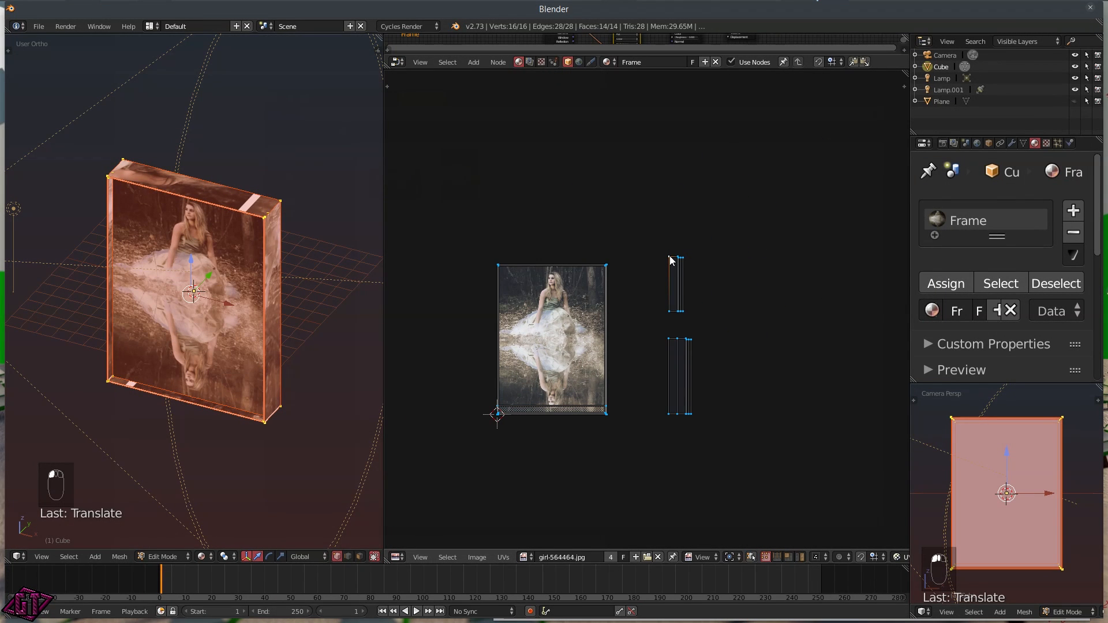
key(l)
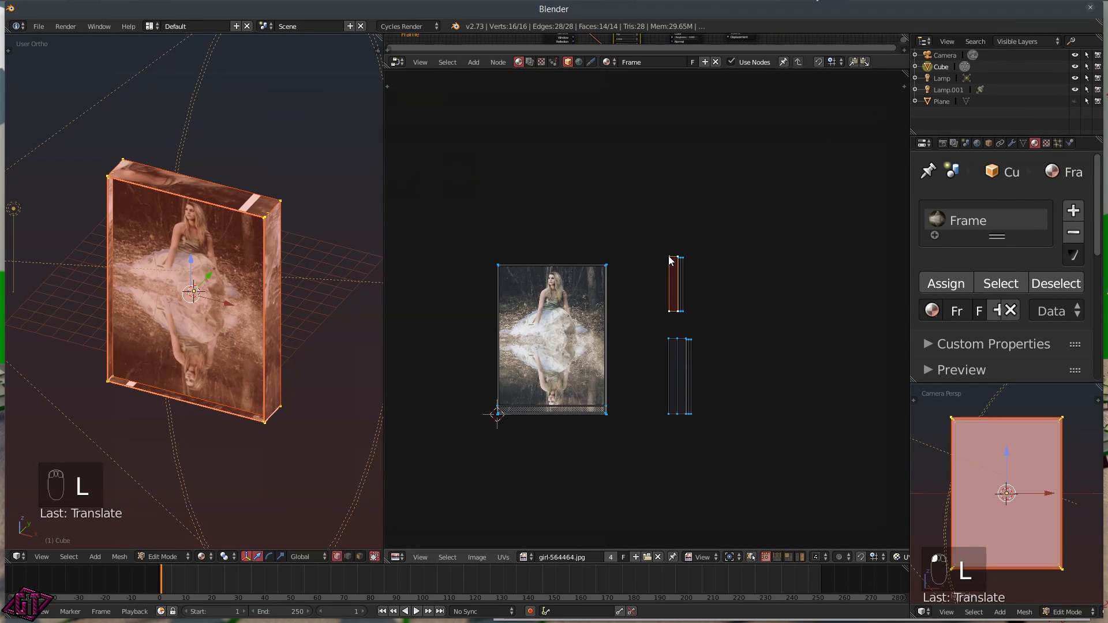
key(g)
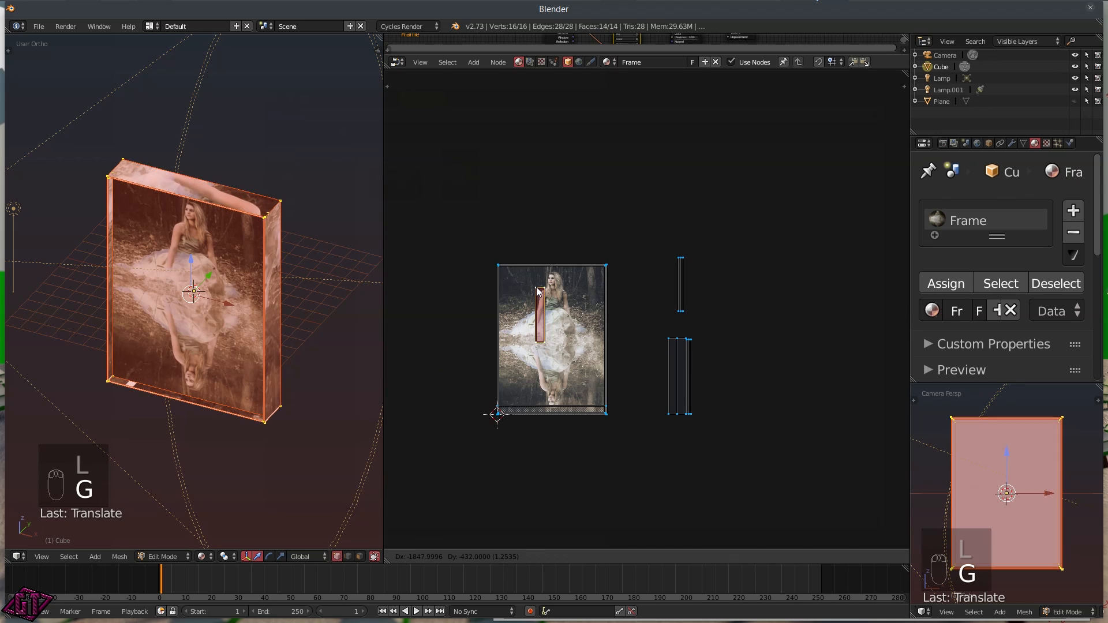
click(537, 292)
key(r)
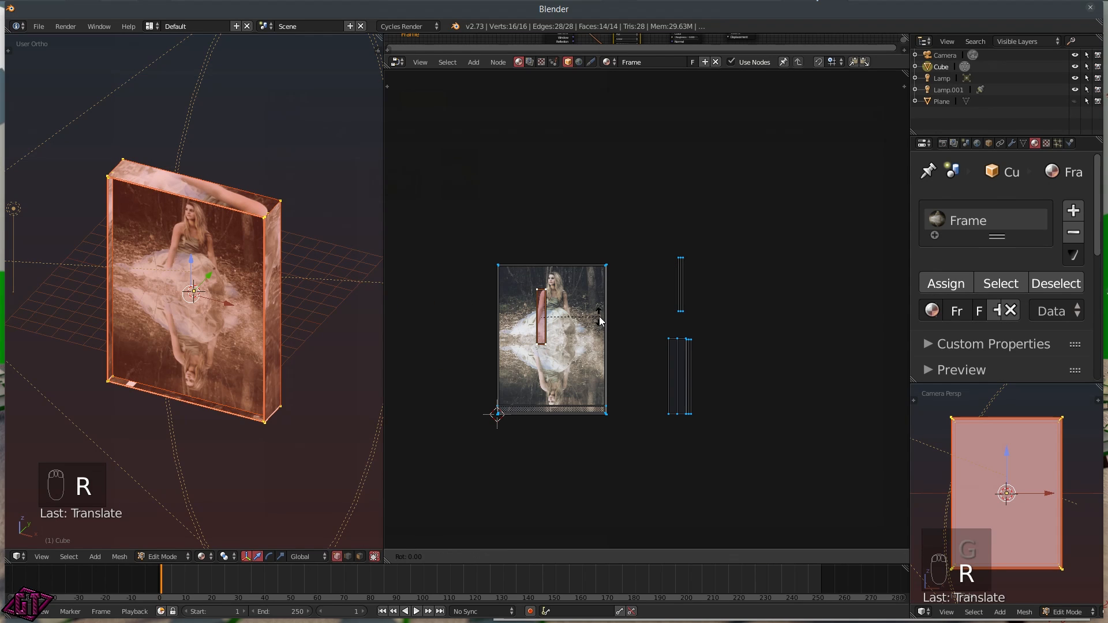
click(541, 425)
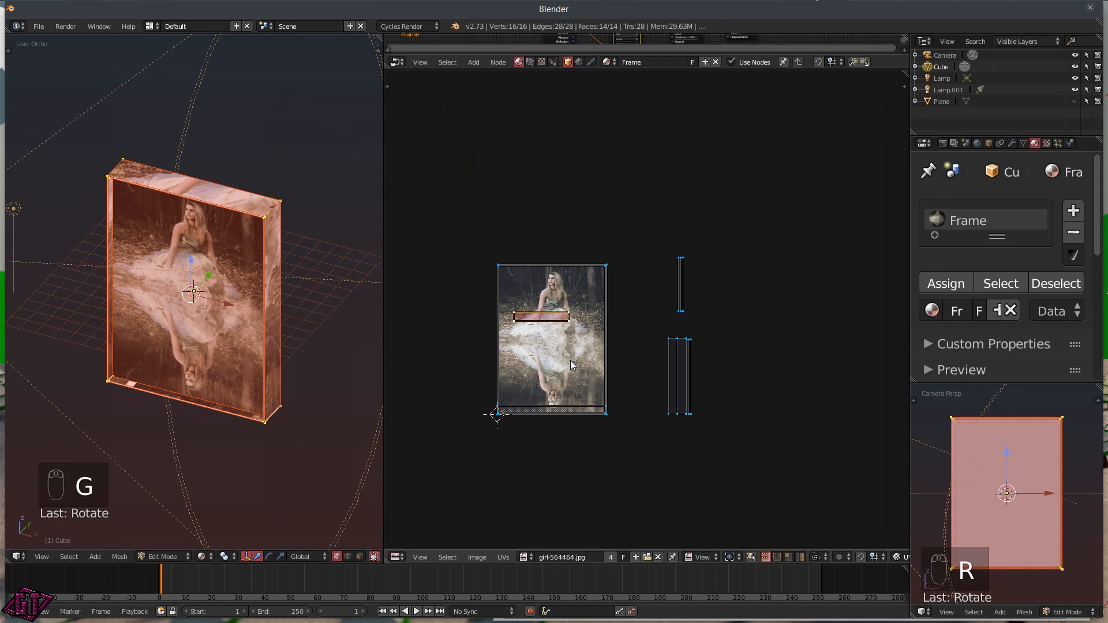
- Move the top-face island to the photo's upper edge and rotate it 180 degrees
key(g)
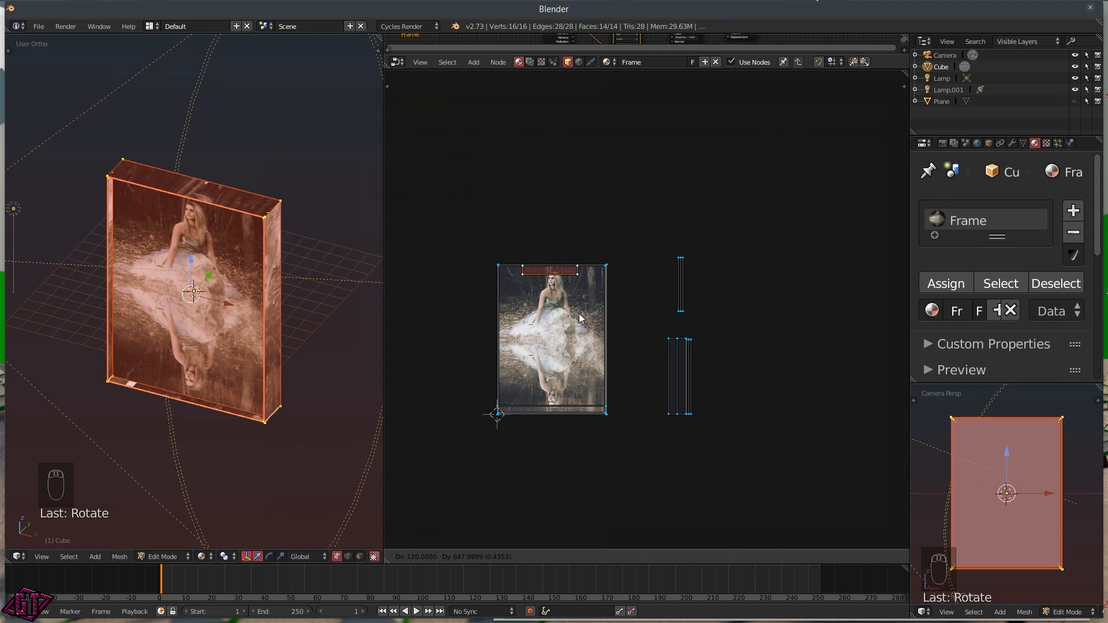
click(579, 313)
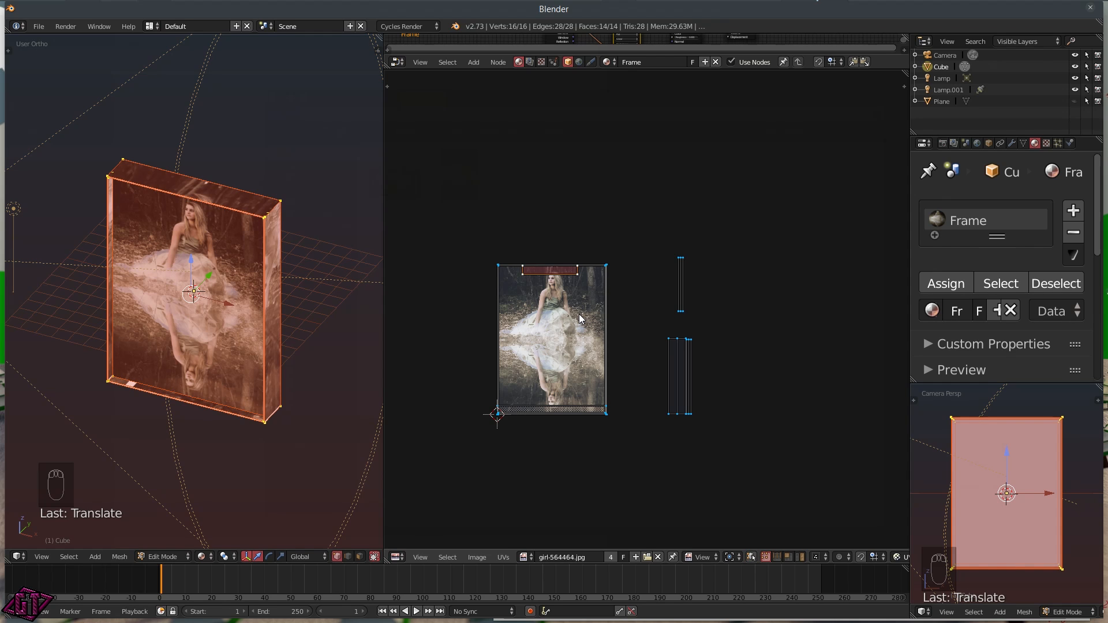
key(r)
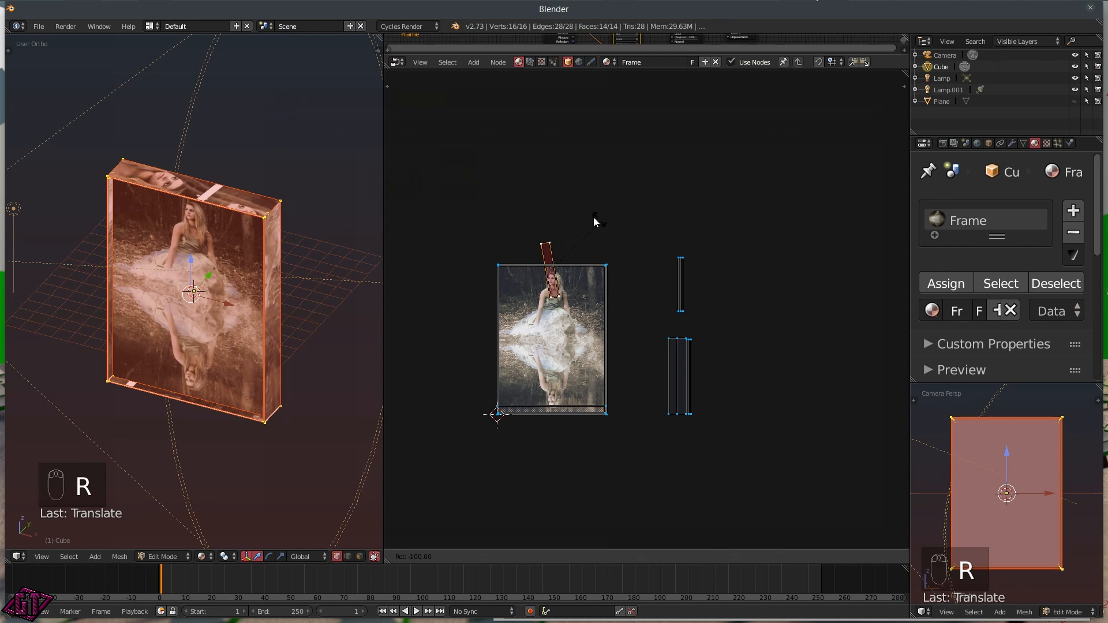
click(517, 218)
- Move the top-face island up along Y until it meets the photo's upper white border
scroll(580, 371, up, 5)
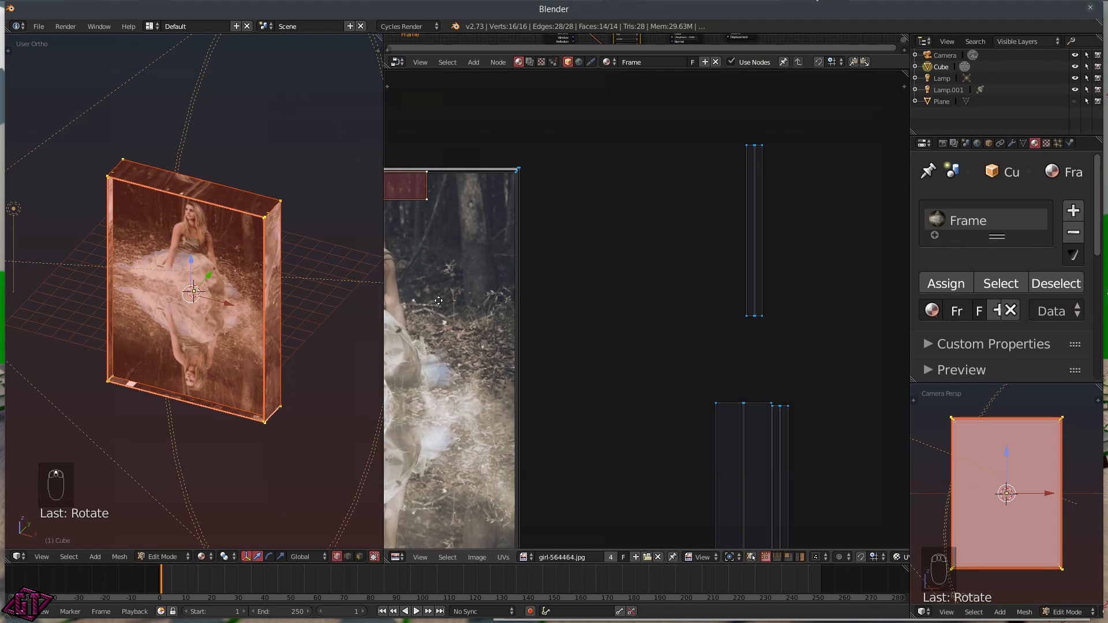
middle_drag(402, 285, 723, 296)
key(g)
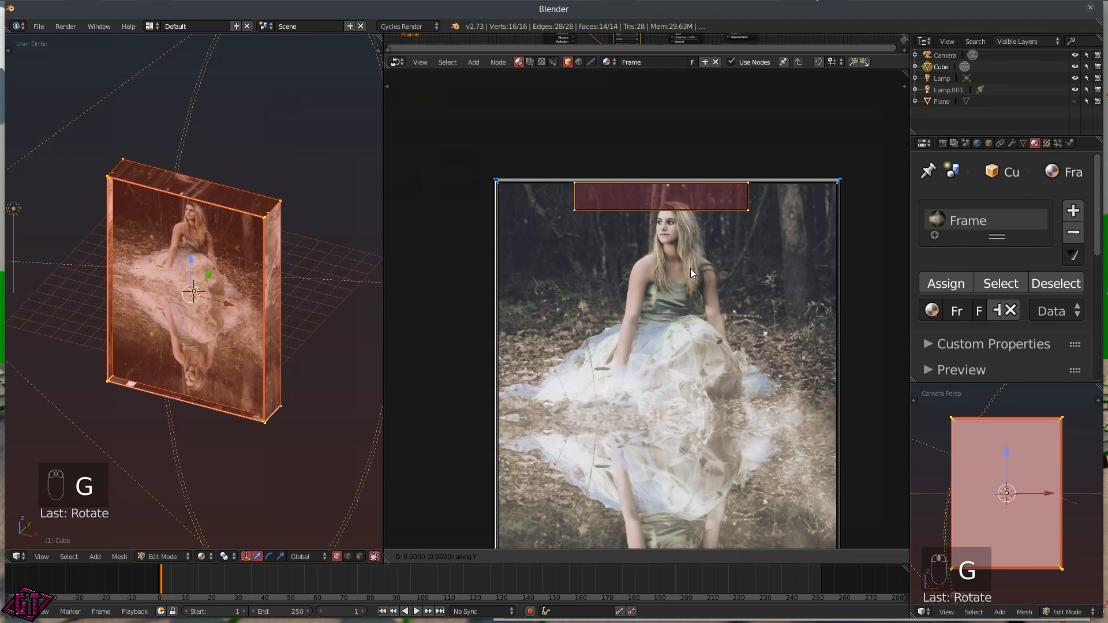
click(687, 226)
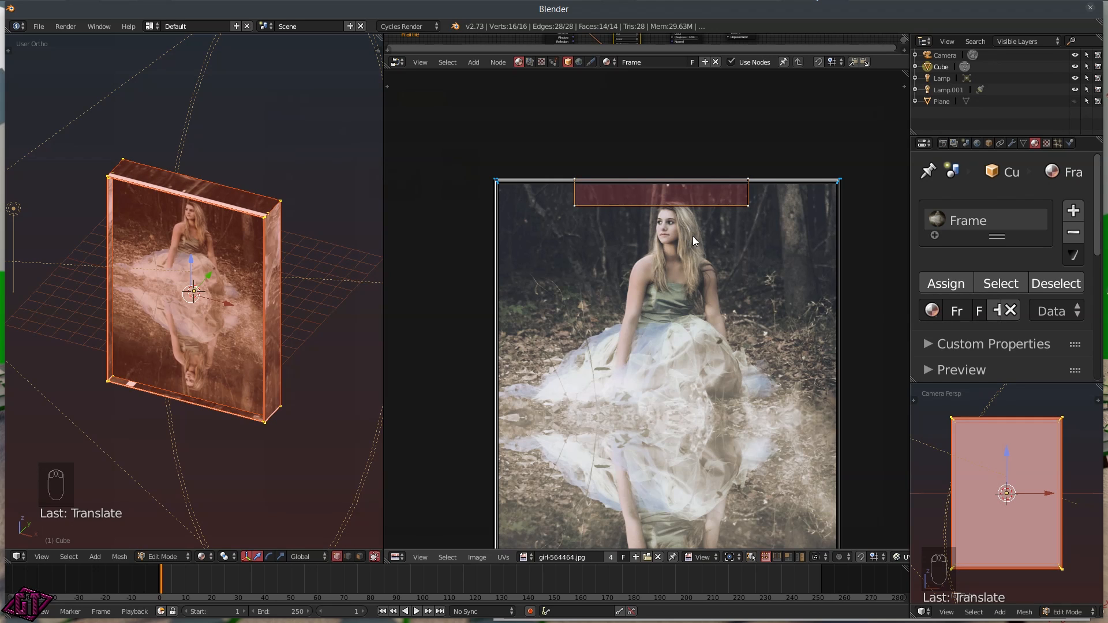
- Scale the top-face island along X to the photo's full width and shift it along X into alignment with the photo's sides
key(s)
key(x)
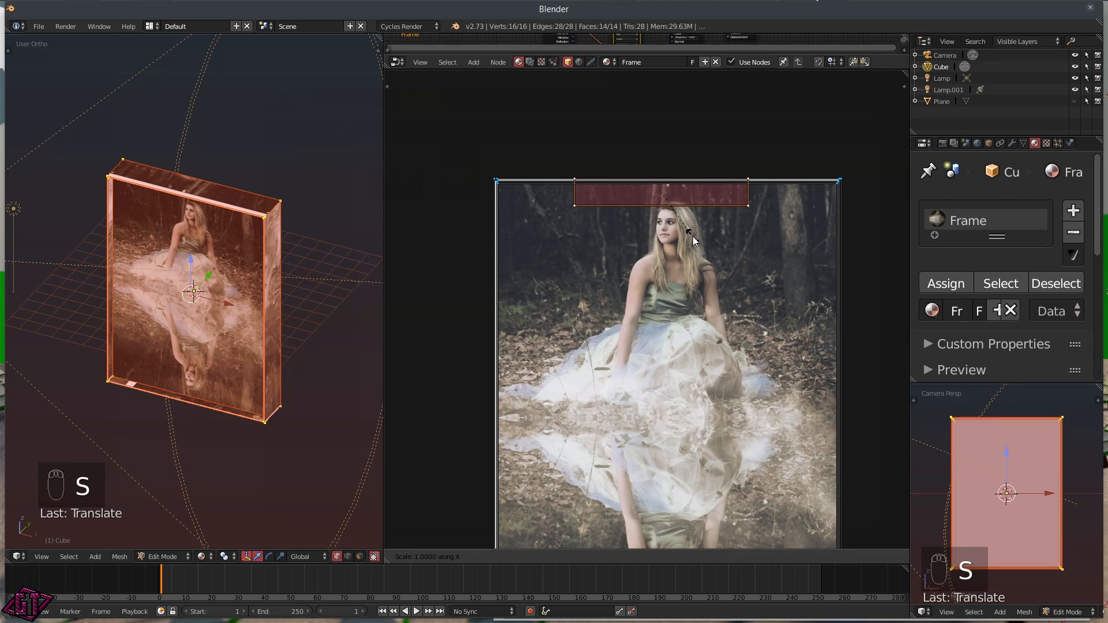
click(736, 275)
key(g)
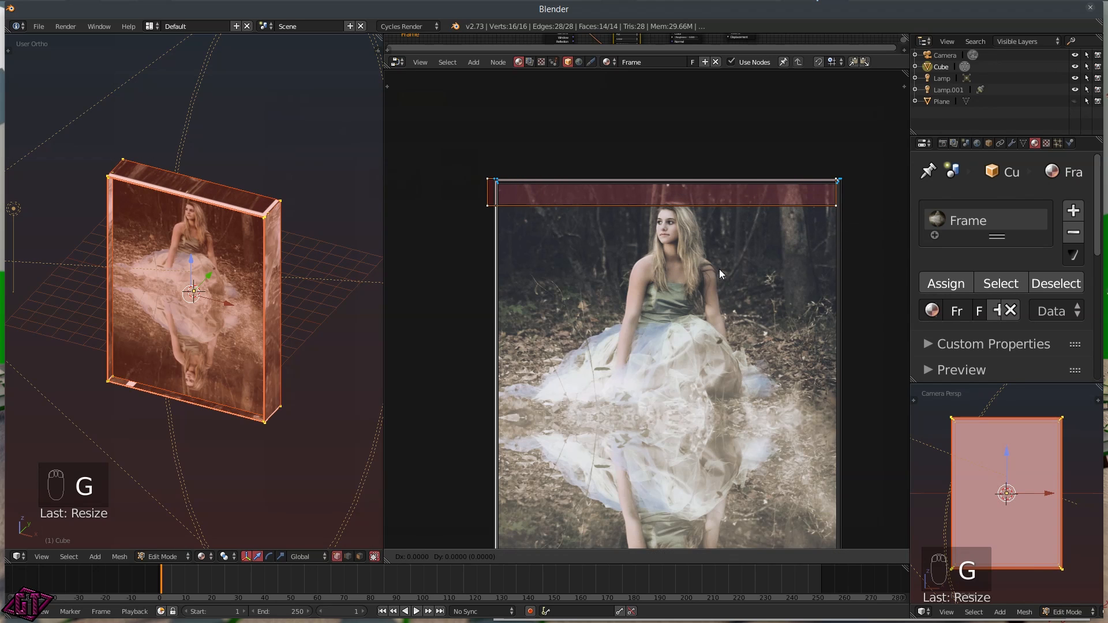
key(x)
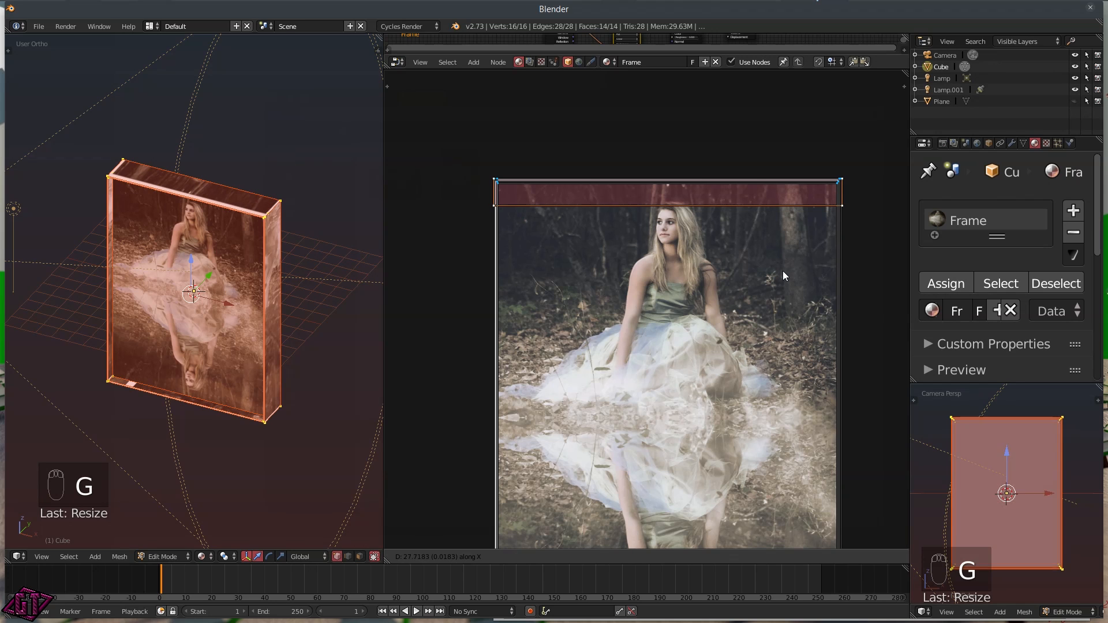
click(785, 269)
- Select the left narrow strip island of the upper group beside the photo and move it onto the photo
middle_drag(337, 314, 180, 207)
scroll(534, 299, down, 4)
scroll(533, 299, down, 3)
middle_drag(642, 383, 531, 306)
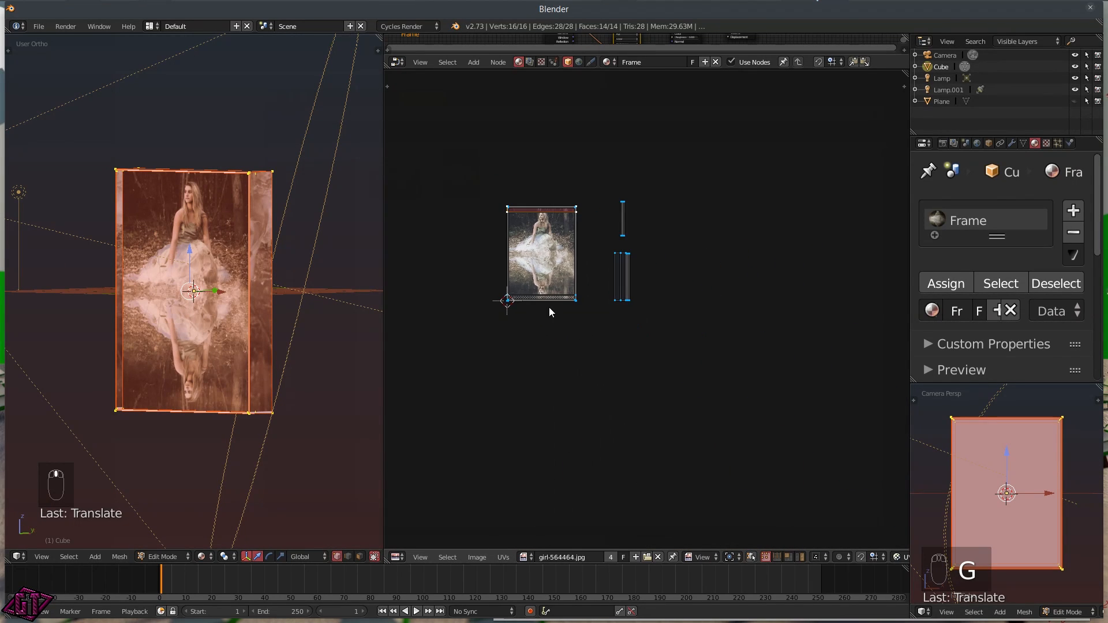
scroll(526, 291, up, 4)
middle_drag(510, 173, 587, 206)
scroll(589, 209, up, 3)
scroll(590, 211, down, 4)
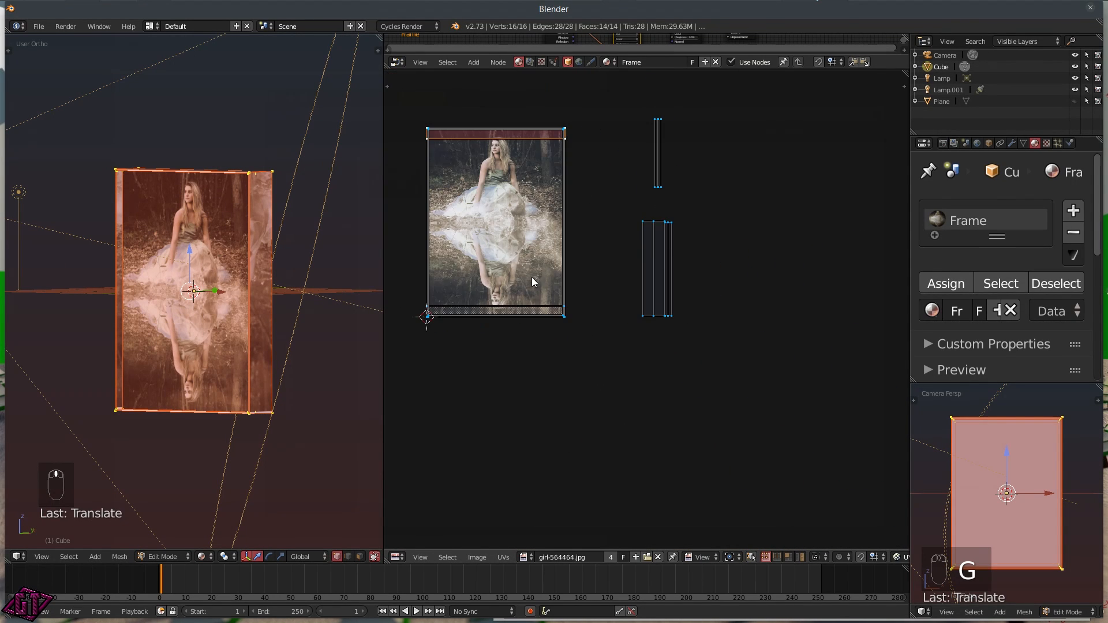
middle_drag(577, 270, 642, 267)
scroll(639, 267, down, 1)
scroll(692, 197, up, 3)
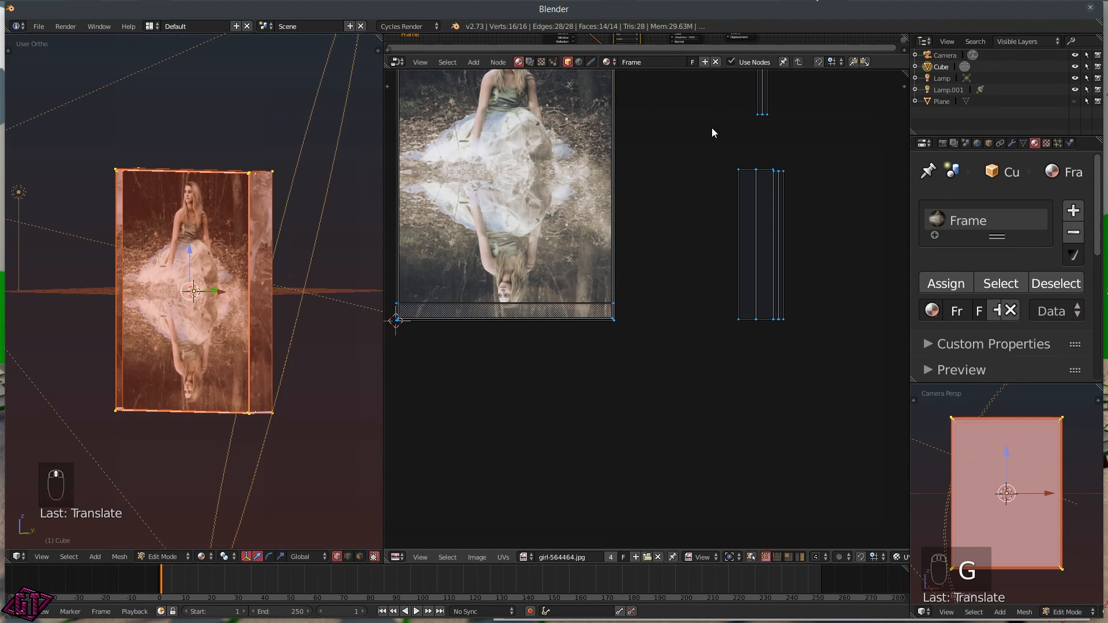
middle_drag(713, 126, 654, 269)
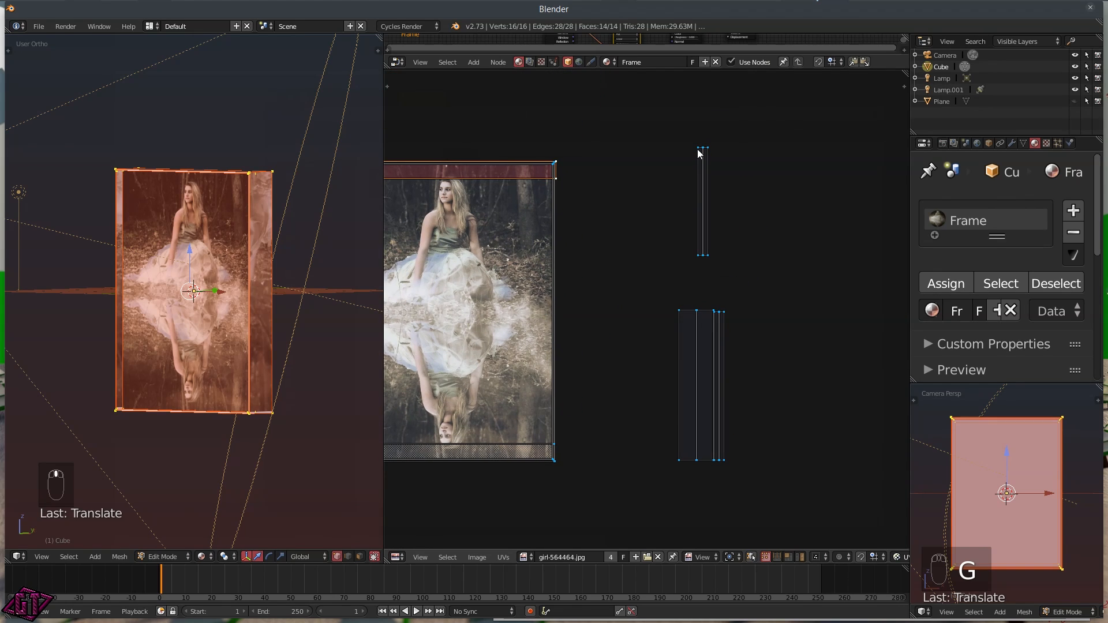
click(698, 152)
key(l)
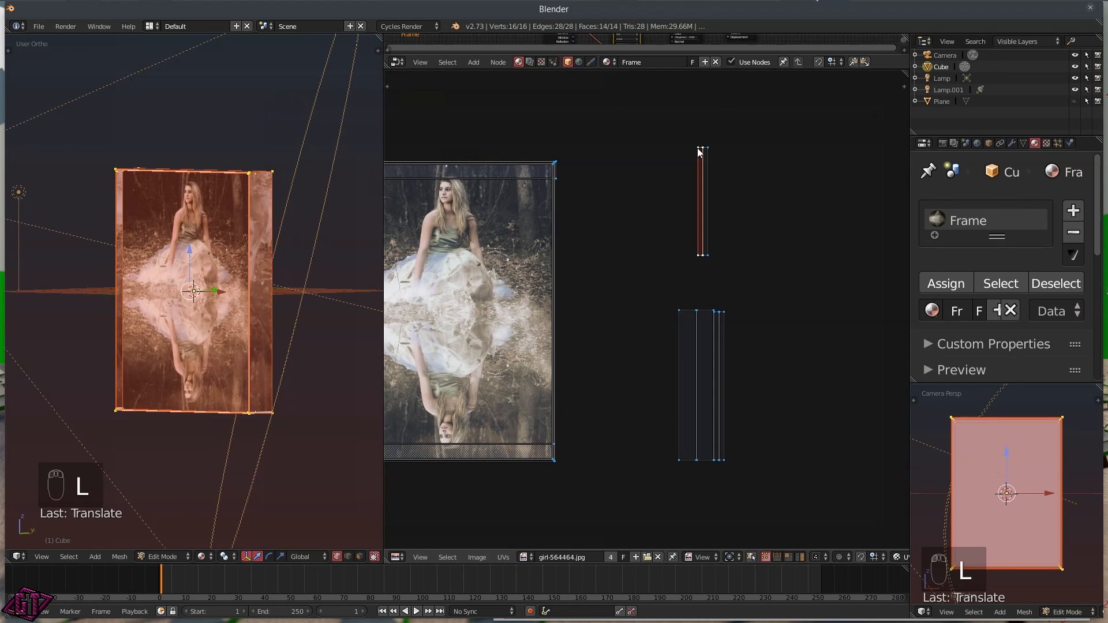
key(g)
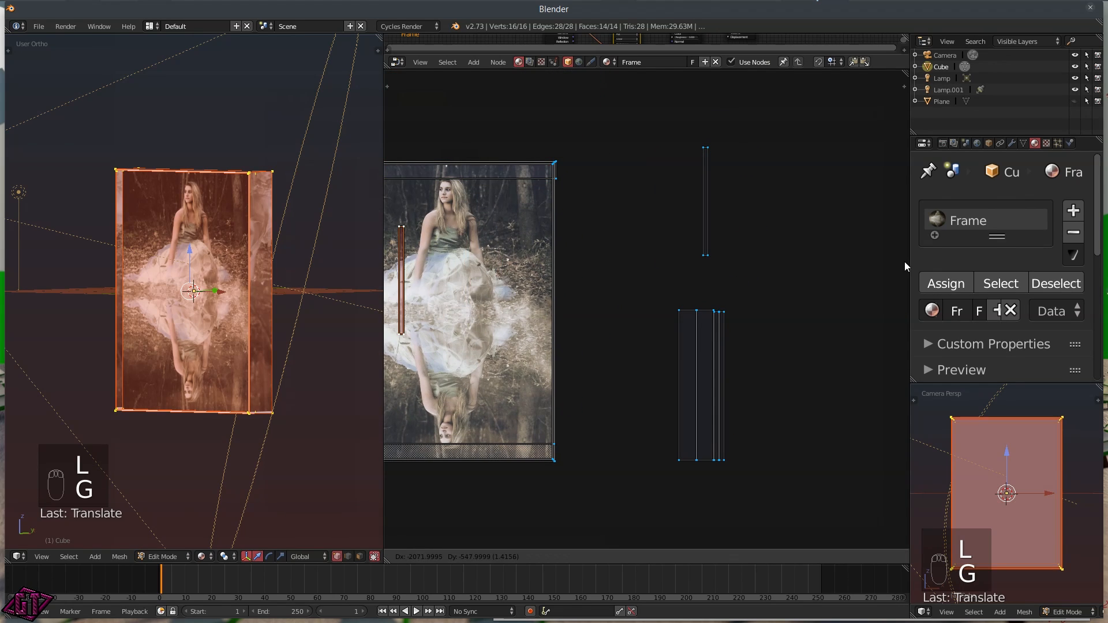
click(417, 257)
- Rotate the narrow strip island to lie horizontally and move it down to the photo's lower edge
middle_drag(346, 254, 159, 323)
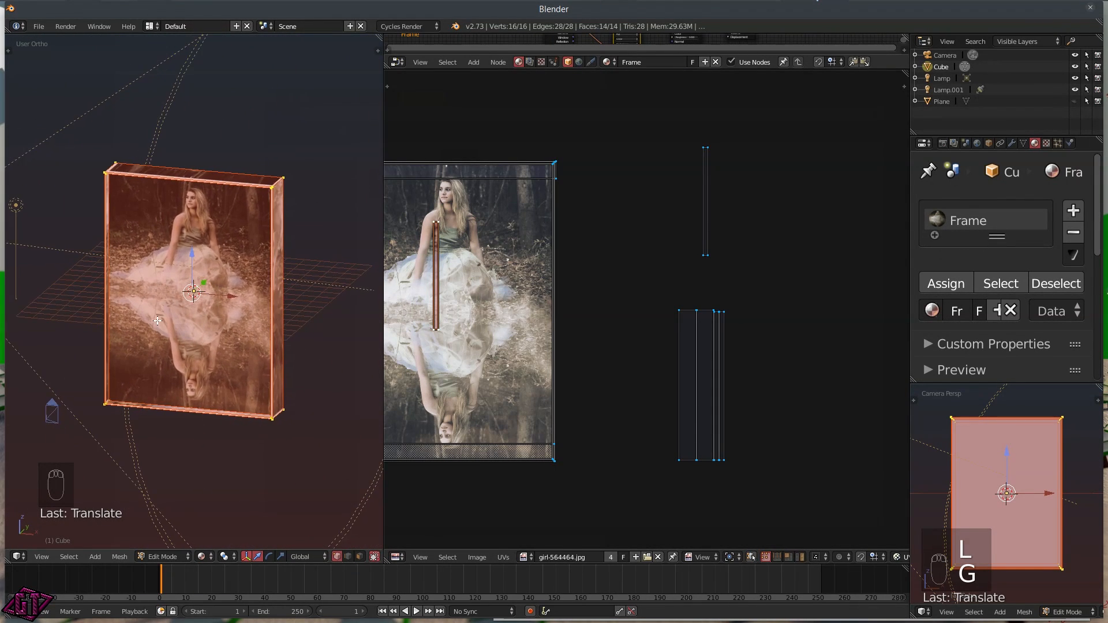
key(g)
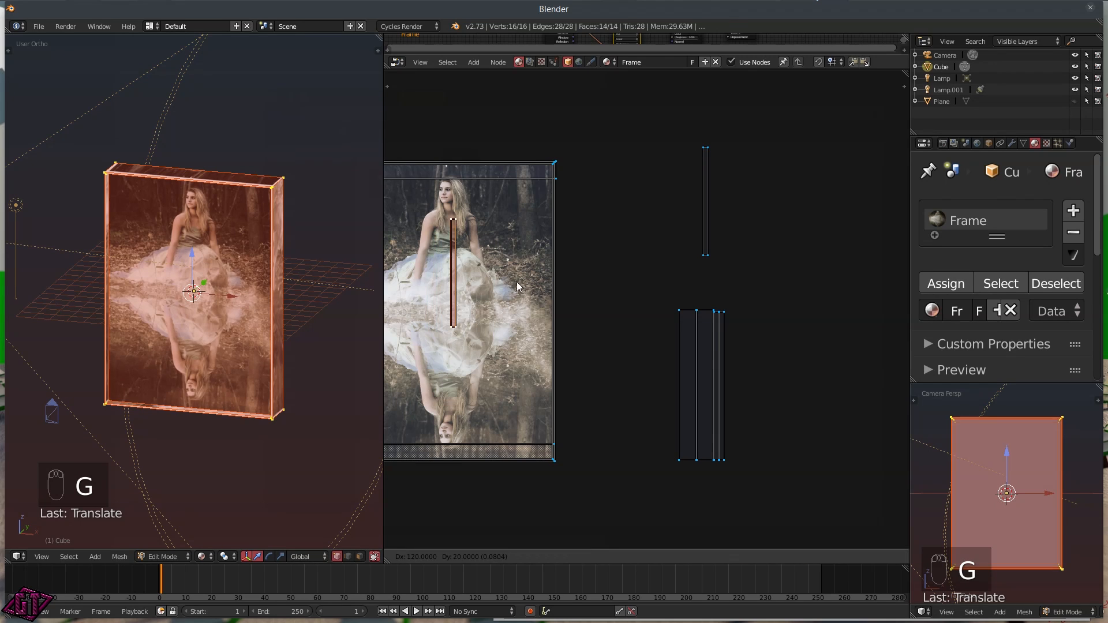
click(519, 397)
middle_drag(443, 437, 522, 341)
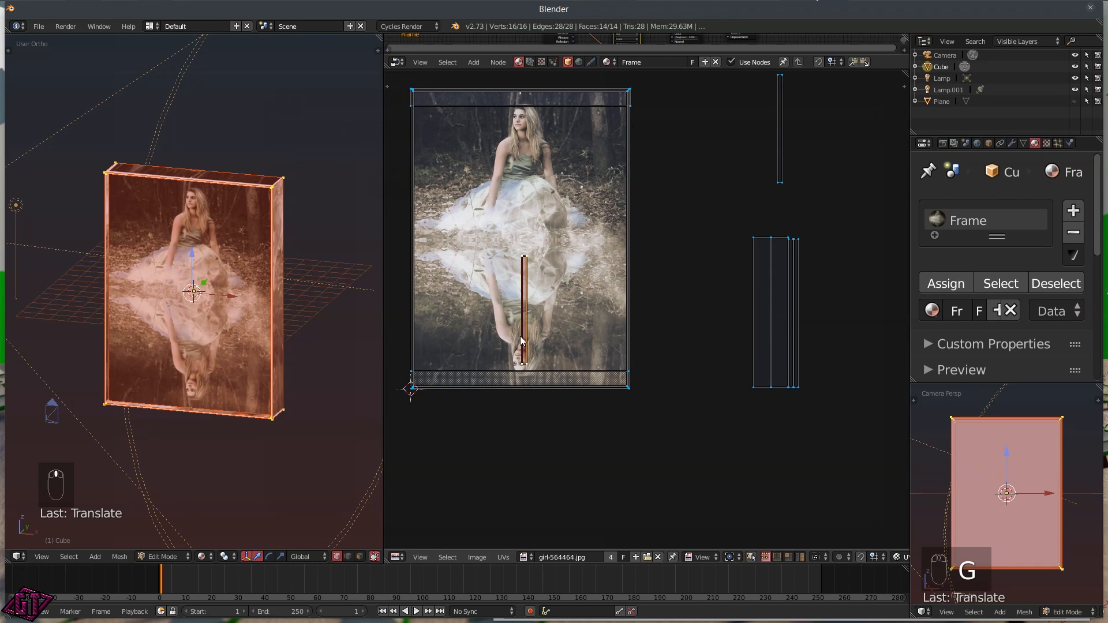
key(r)
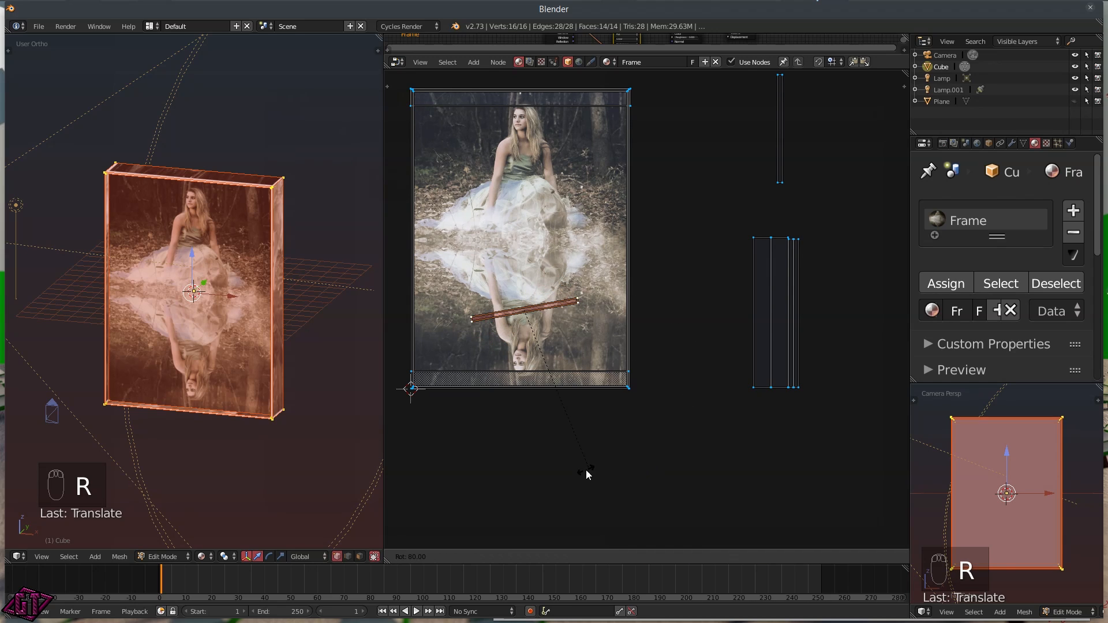
click(553, 471)
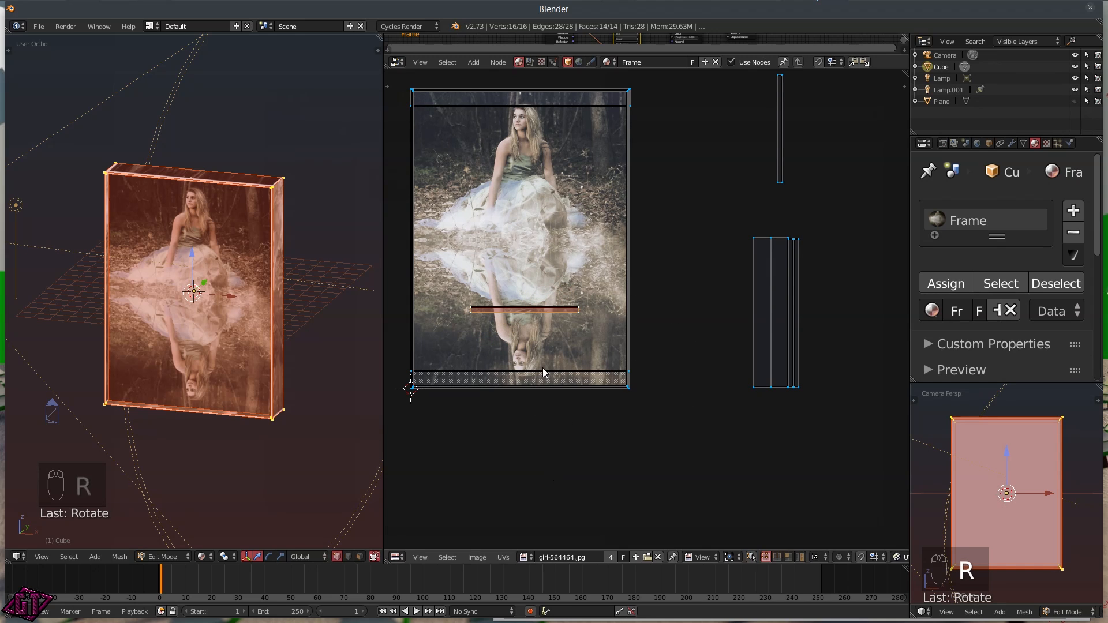
key(g)
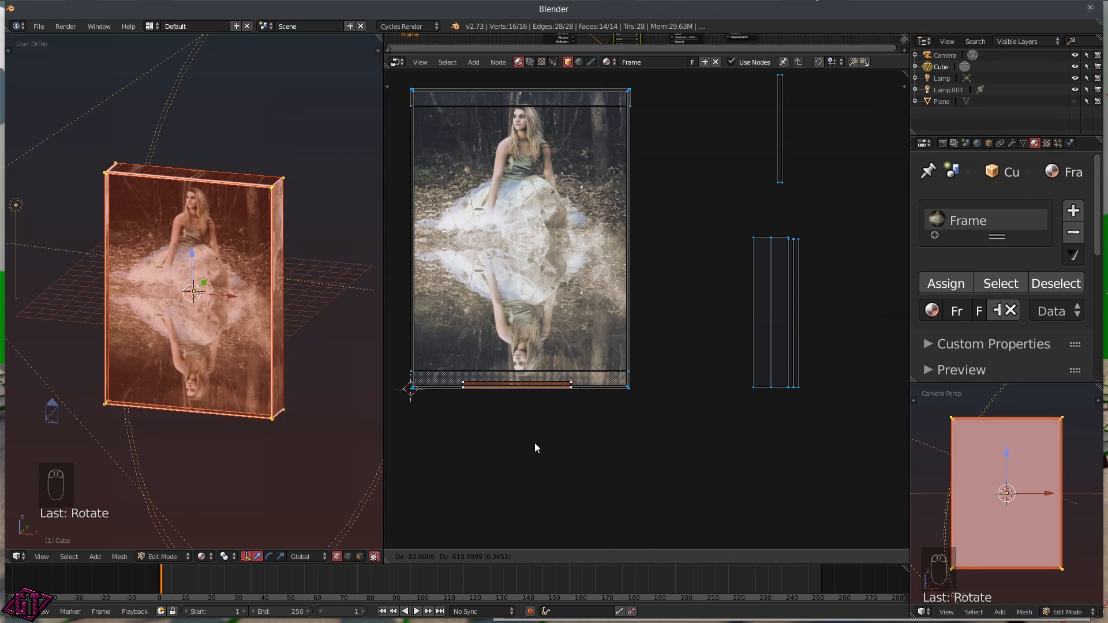
click(532, 445)
- Rotate the narrow strip island at the photo's lower edge by 180 degrees
middle_drag(346, 491, 276, 486)
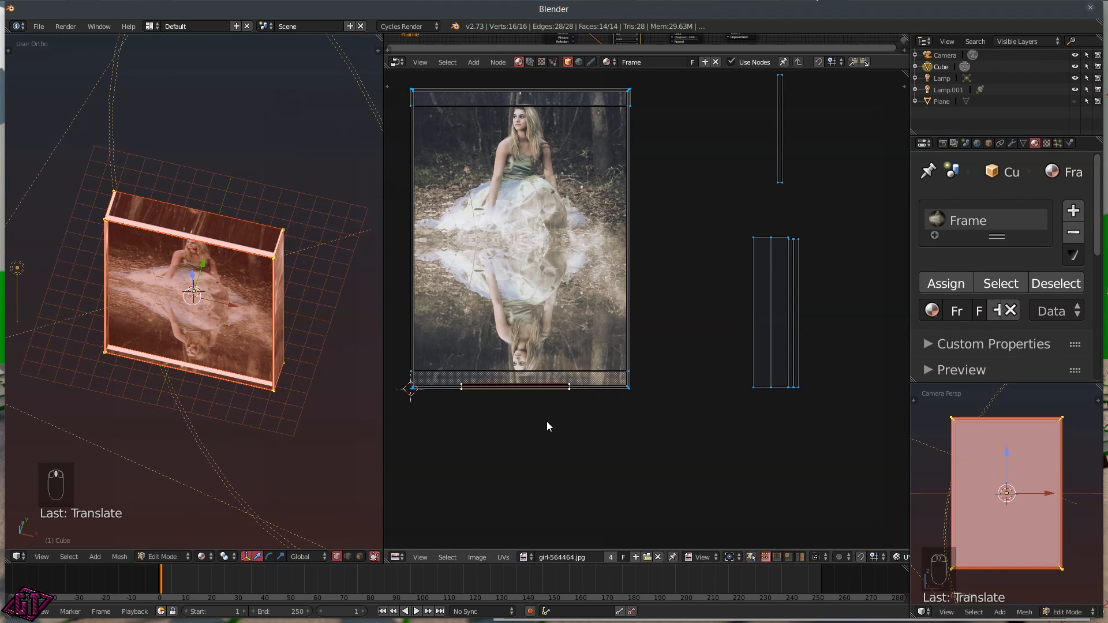
key(r)
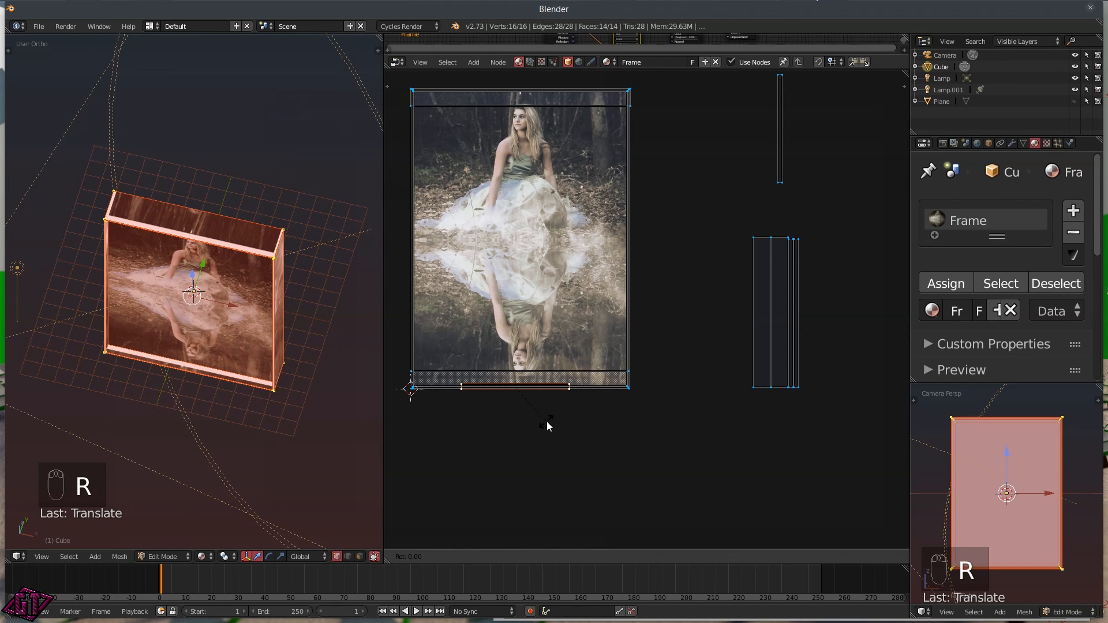
click(421, 294)
middle_drag(179, 434, 206, 453)
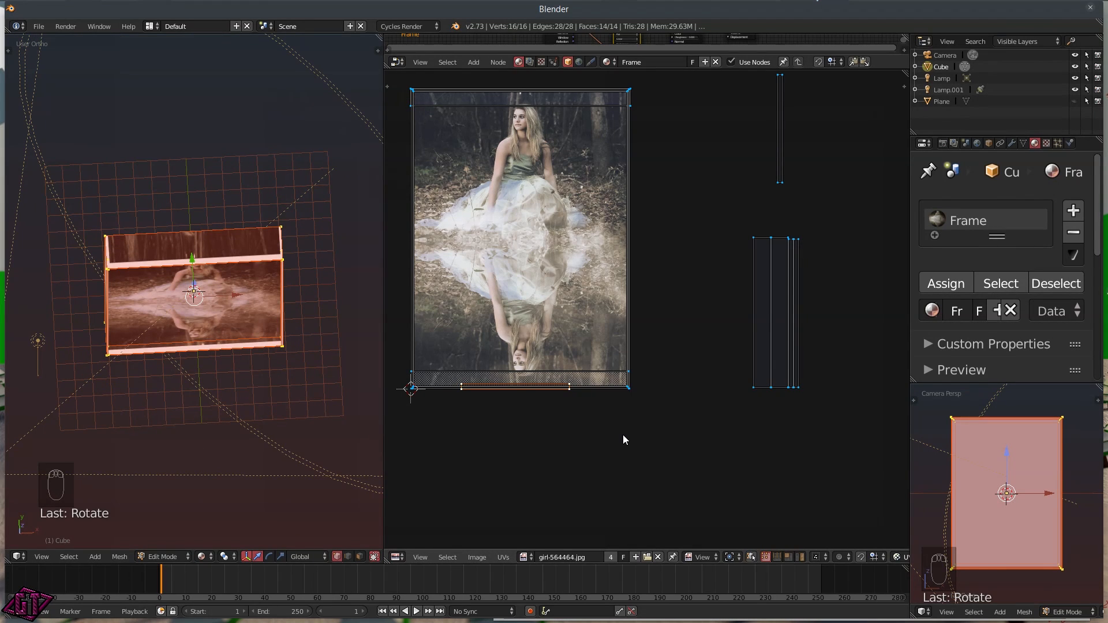
- Scale the lower-edge strip island along X to the photo's full width and shift it along X to line up with the photo's sides
key(s)
key(x)
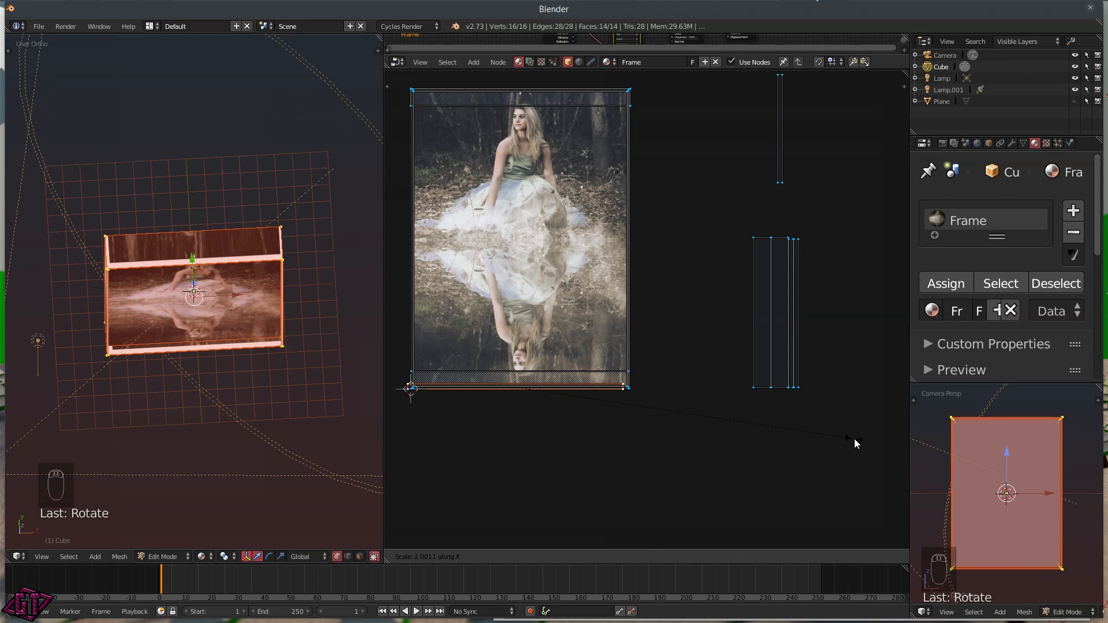
click(871, 440)
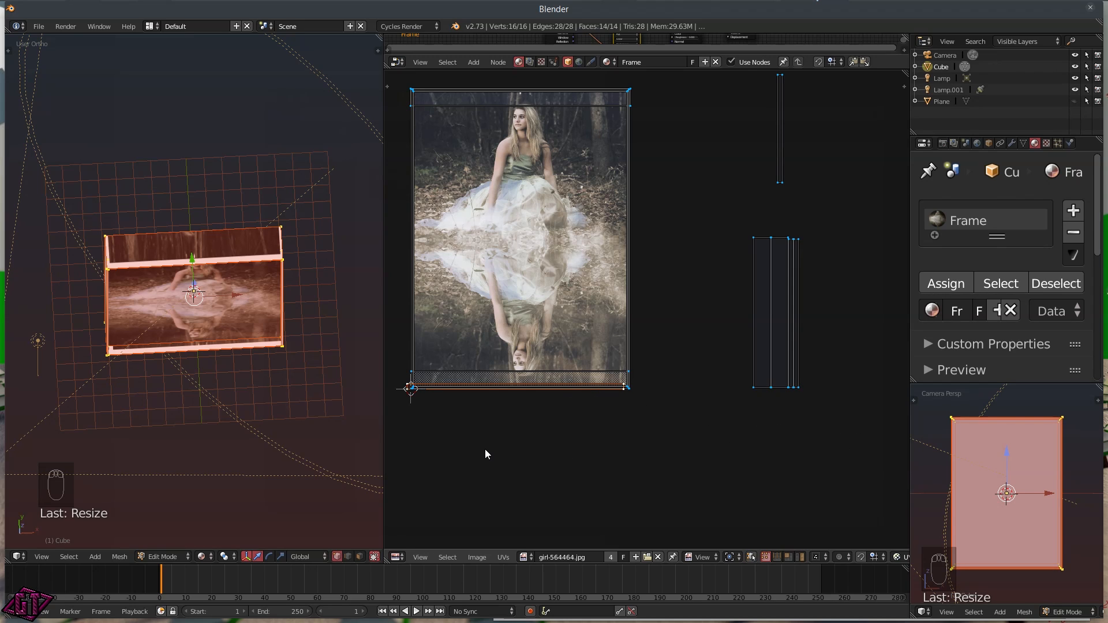
key(g)
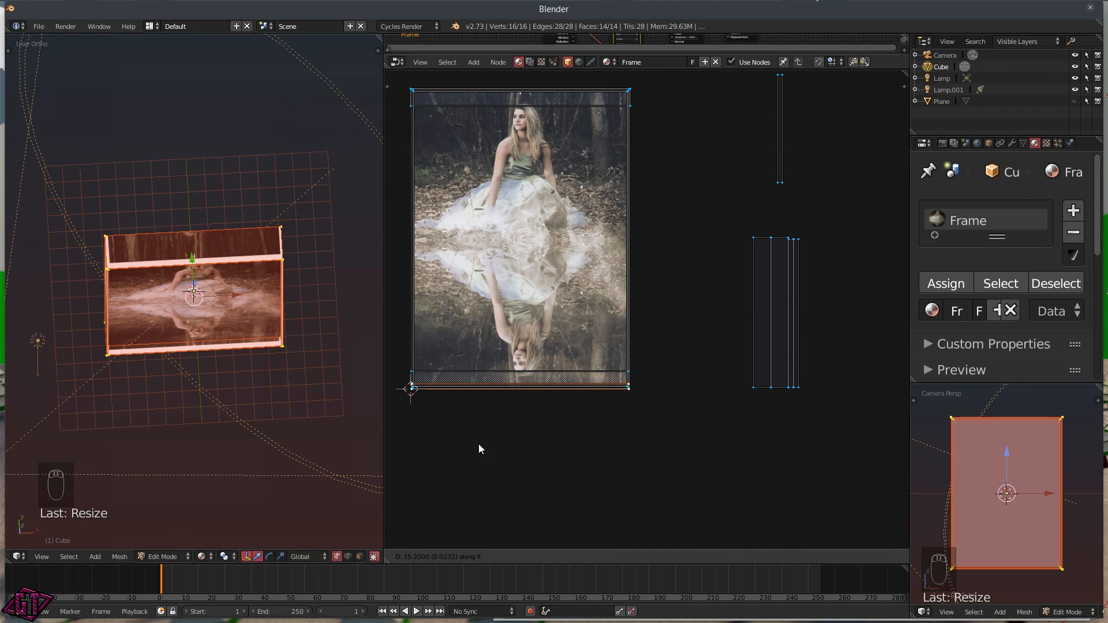
click(479, 449)
- Select the remaining narrow strip island above the lower island group and move it onto the photo
scroll(649, 291, down, 2)
middle_drag(165, 418, 119, 252)
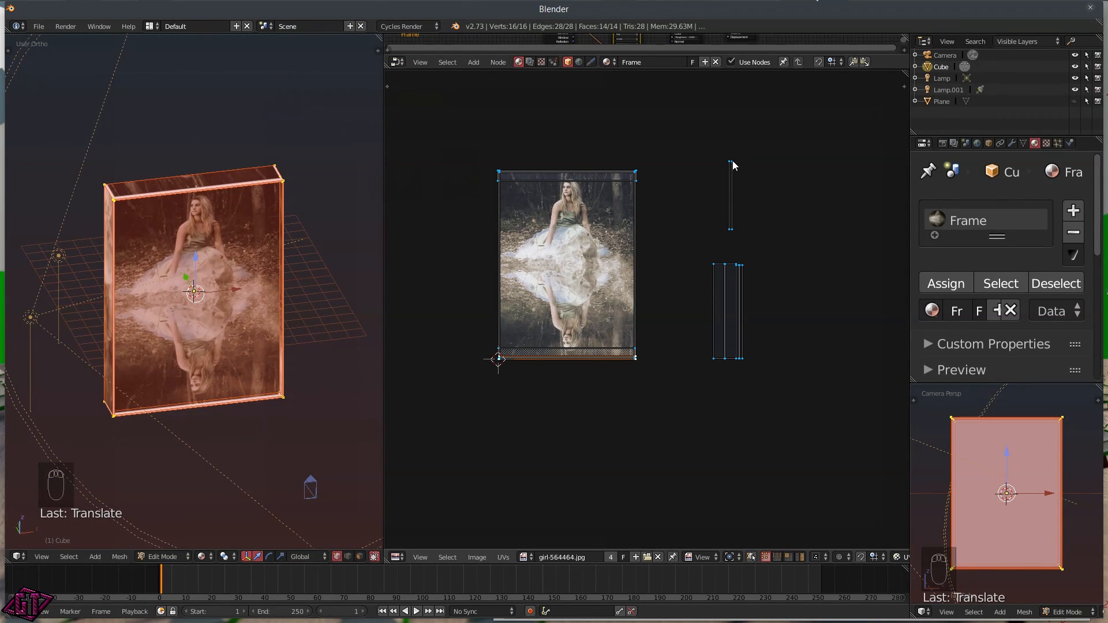
key(l)
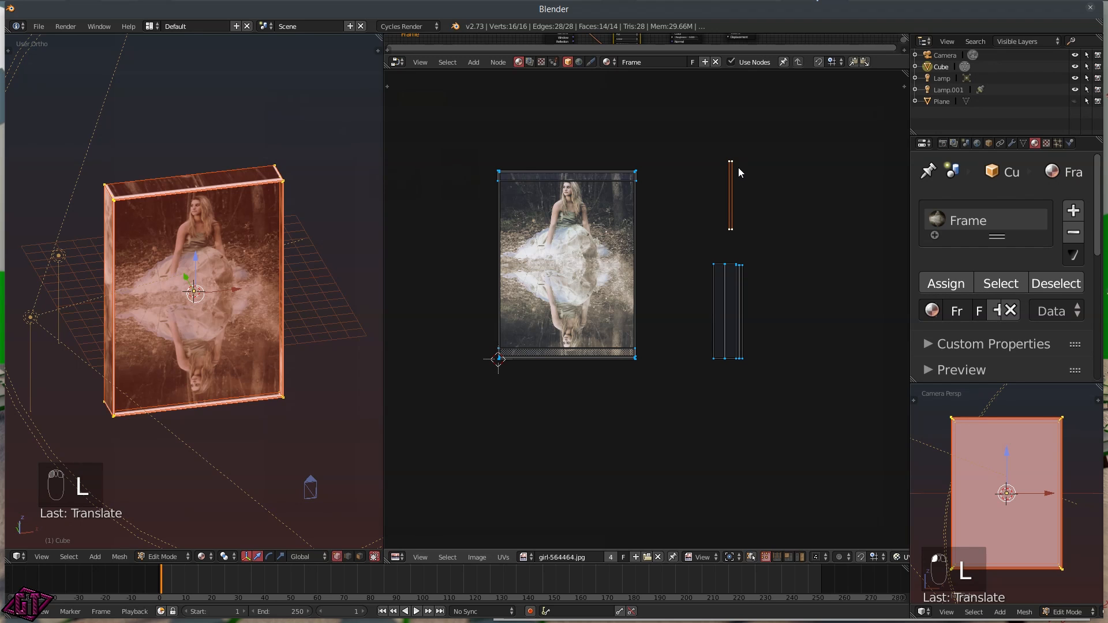
key(g)
click(574, 206)
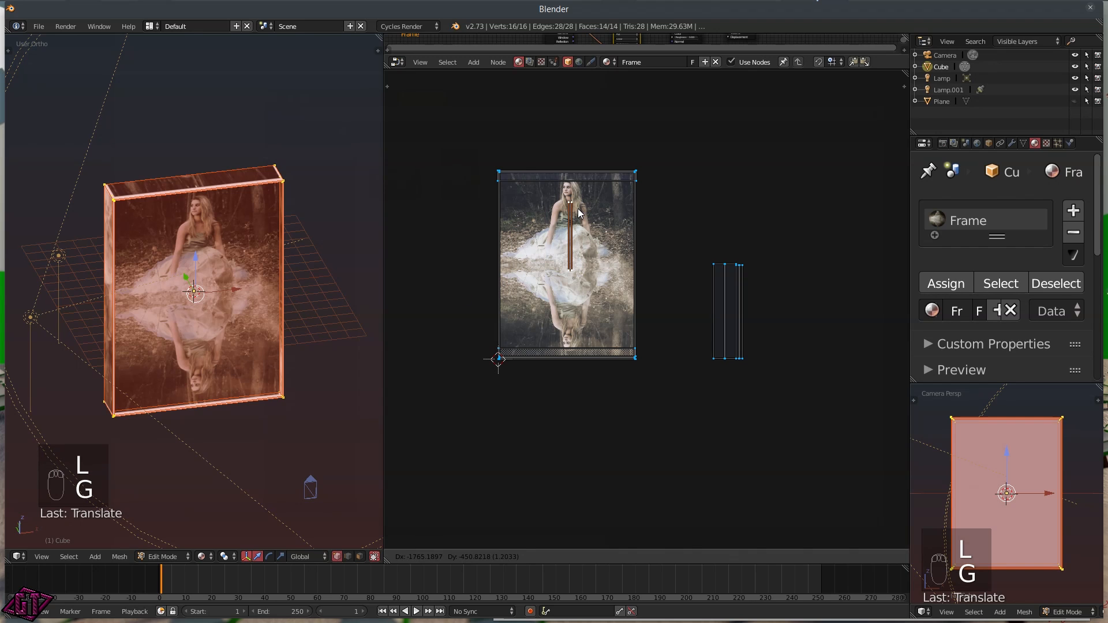
middle_drag(135, 333, 127, 271)
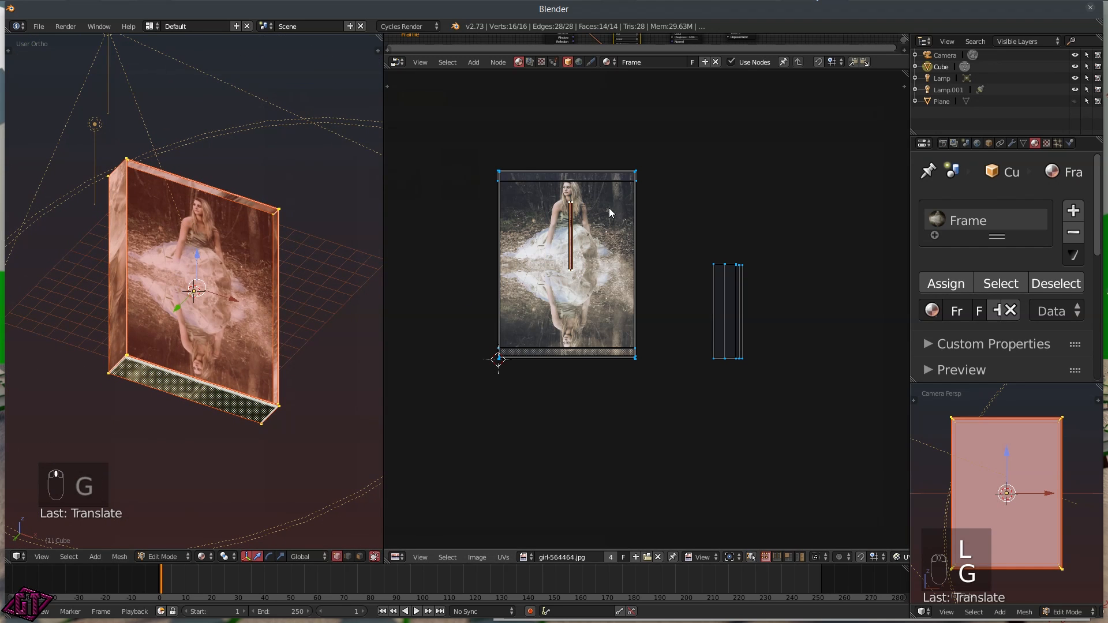
- Rotate the second narrow strip island to lie horizontally and move it to the photo's upper edge
key(r)
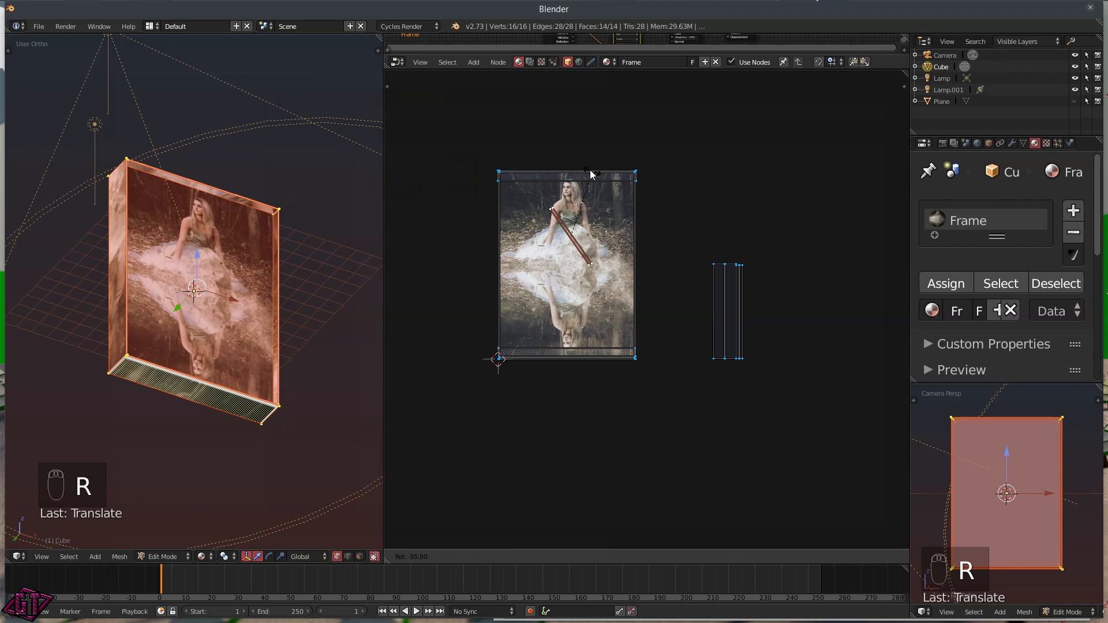
click(521, 171)
key(g)
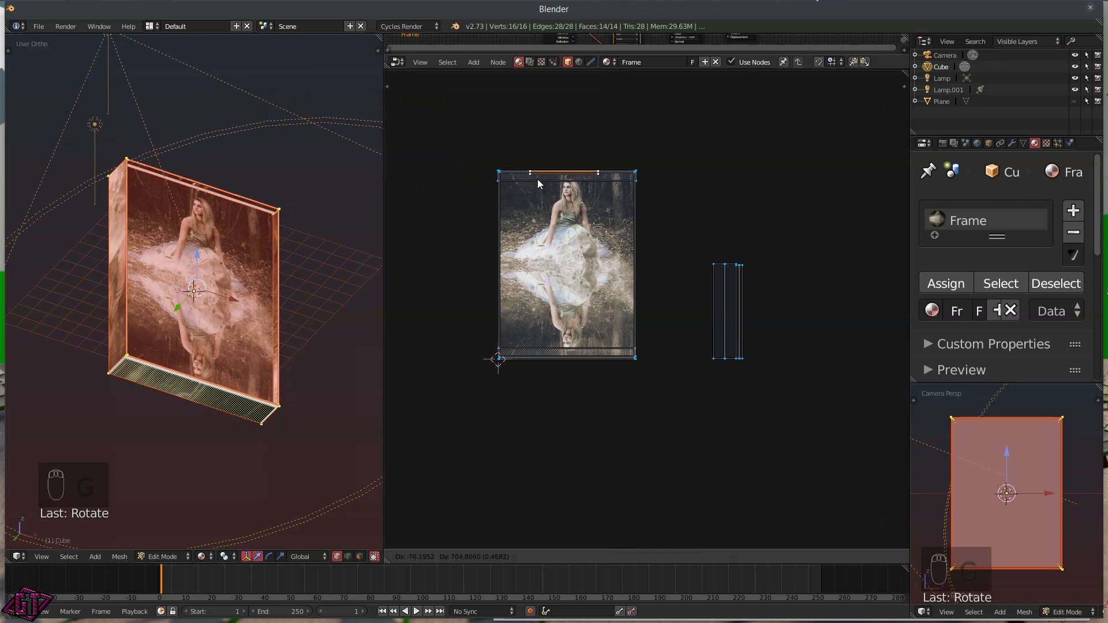
click(537, 179)
- Rotate the narrow strip island at the photo's upper edge by 180 degrees
mouse_move(243, 286)
middle_down()
mouse_move(261, 288)
mouse_move(279, 255)
mouse_move(262, 286)
middle_up()
key(r)
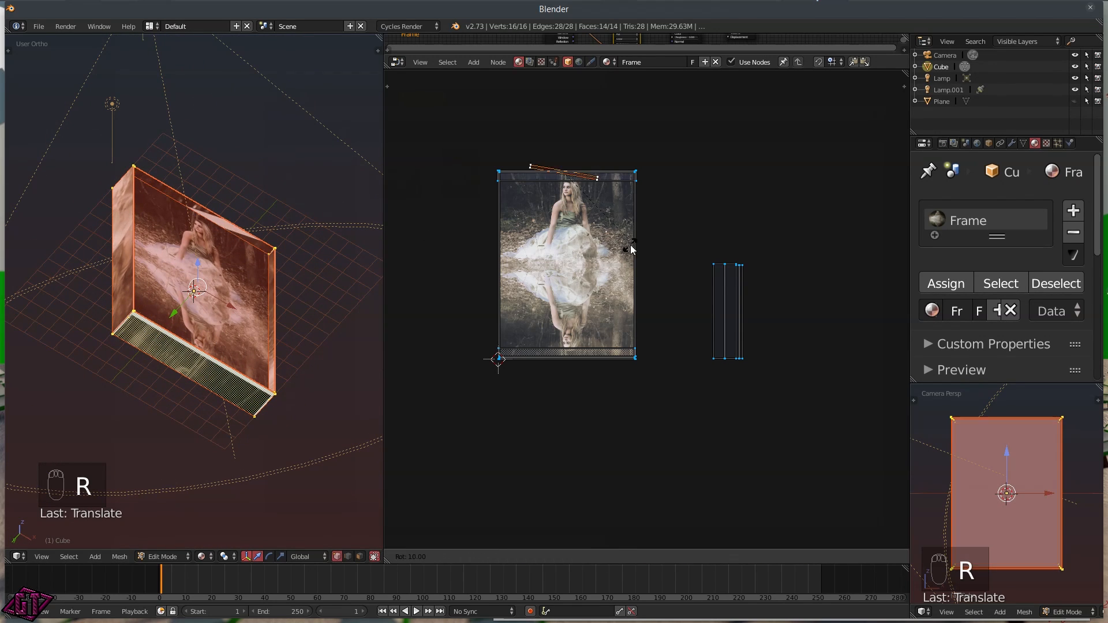
click(497, 122)
middle_drag(208, 323, 201, 366)
- Move the upper-edge strip island up along Y to meet the photo's white upper border
scroll(649, 285, up, 3)
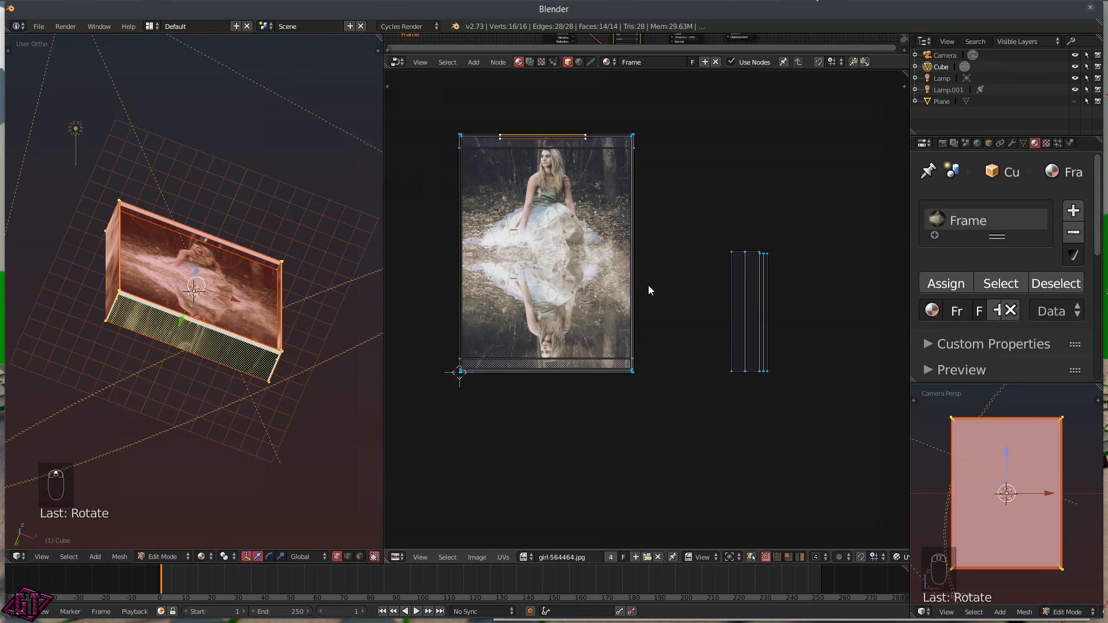
middle_drag(502, 208, 571, 413)
scroll(531, 349, up, 3)
middle_drag(531, 349, 586, 482)
scroll(666, 386, up, 3)
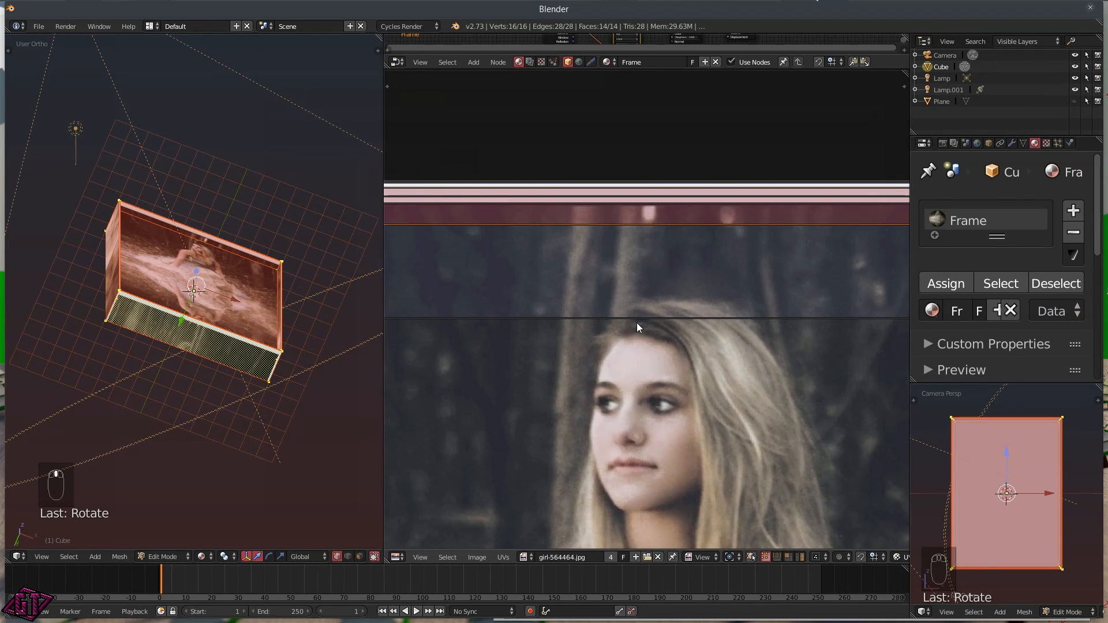
key(g)
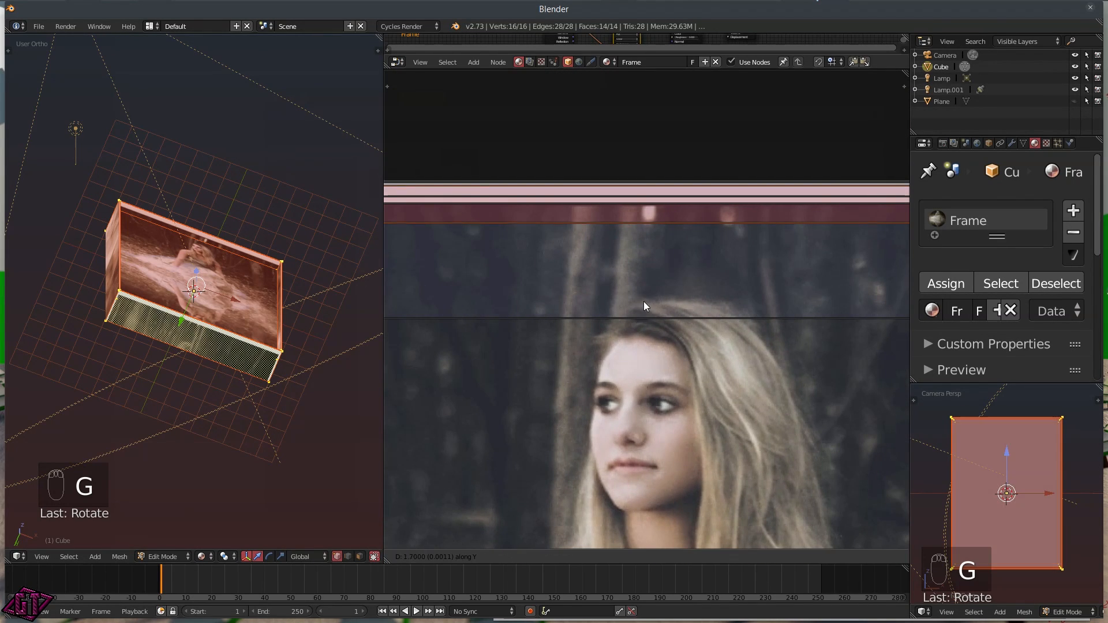
click(648, 261)
- Stretch the upper-edge narrow strip island along X to the photo's full width and shift it along X to fit
scroll(622, 363, down, 5)
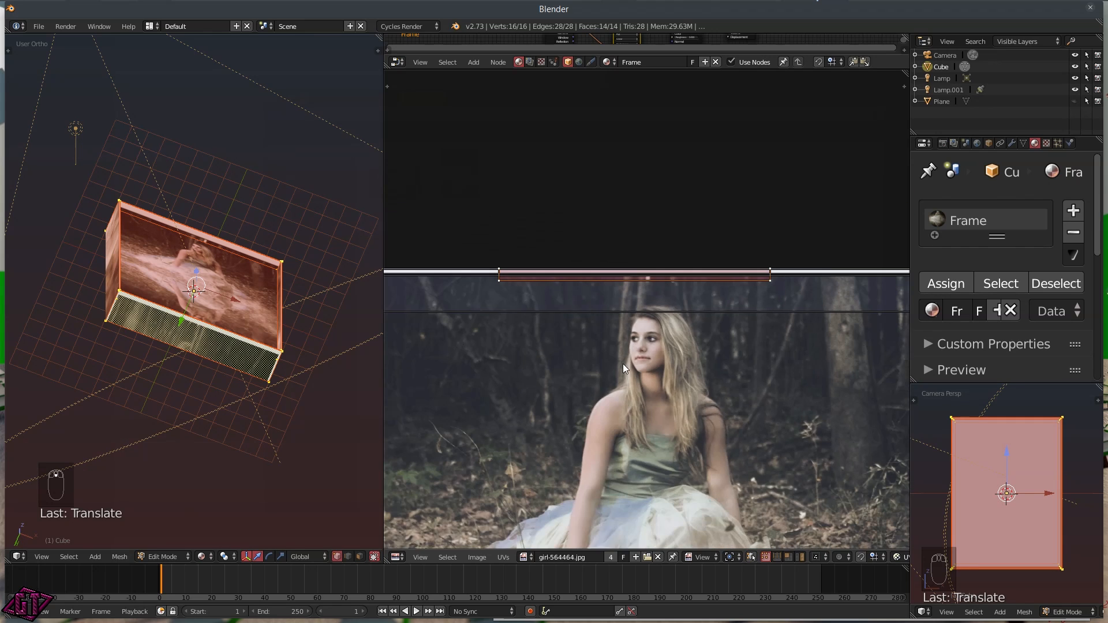
scroll(622, 364, down, 5)
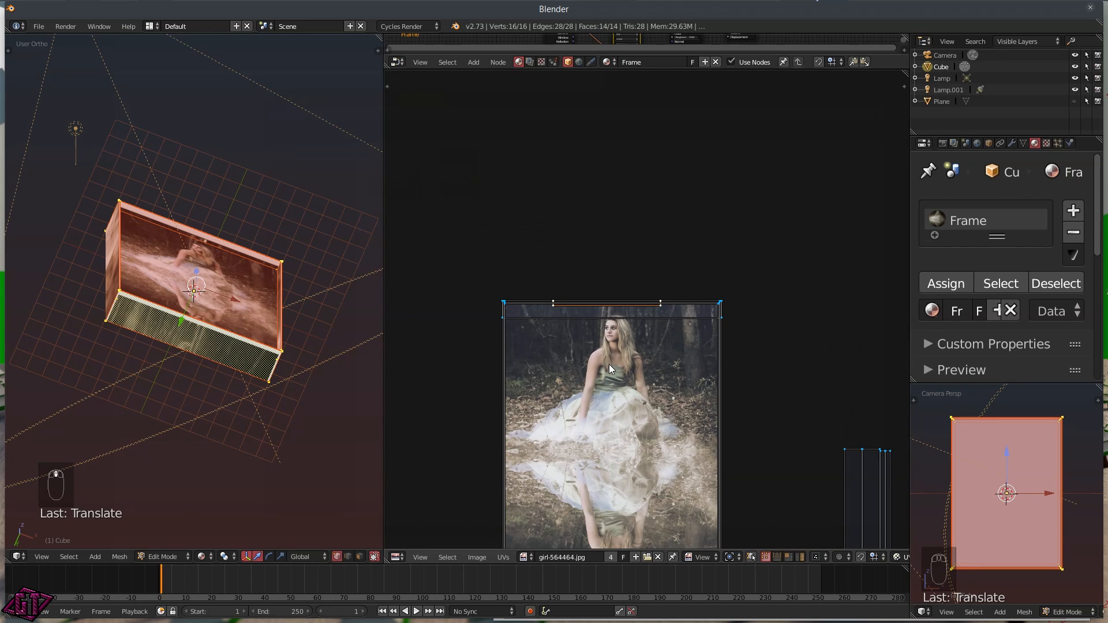
key(s)
key(x)
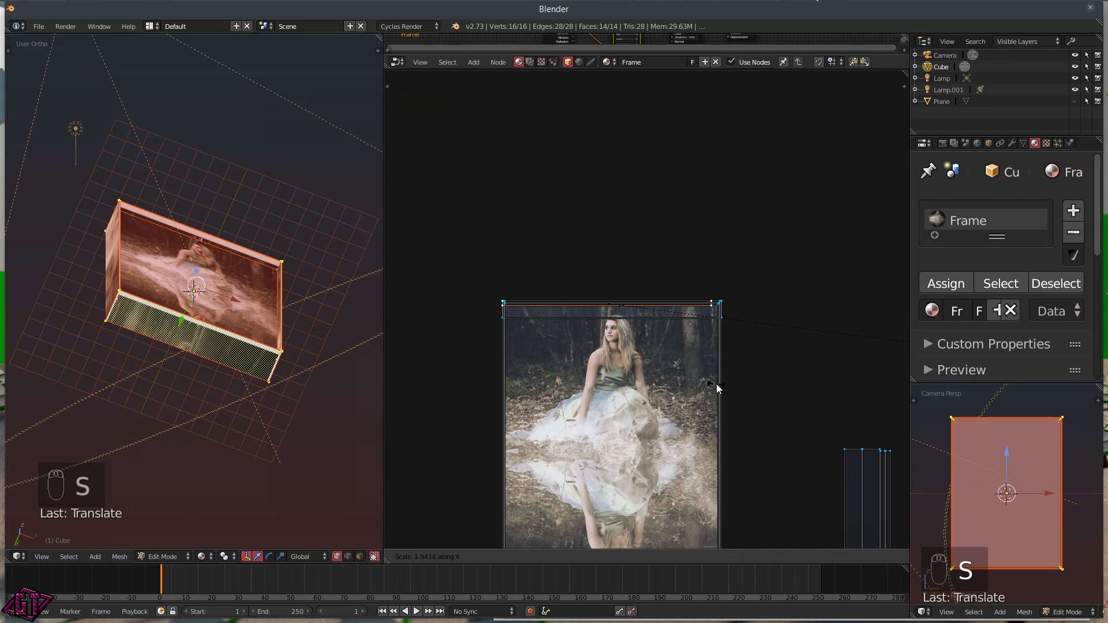
click(778, 382)
key(g)
key(x)
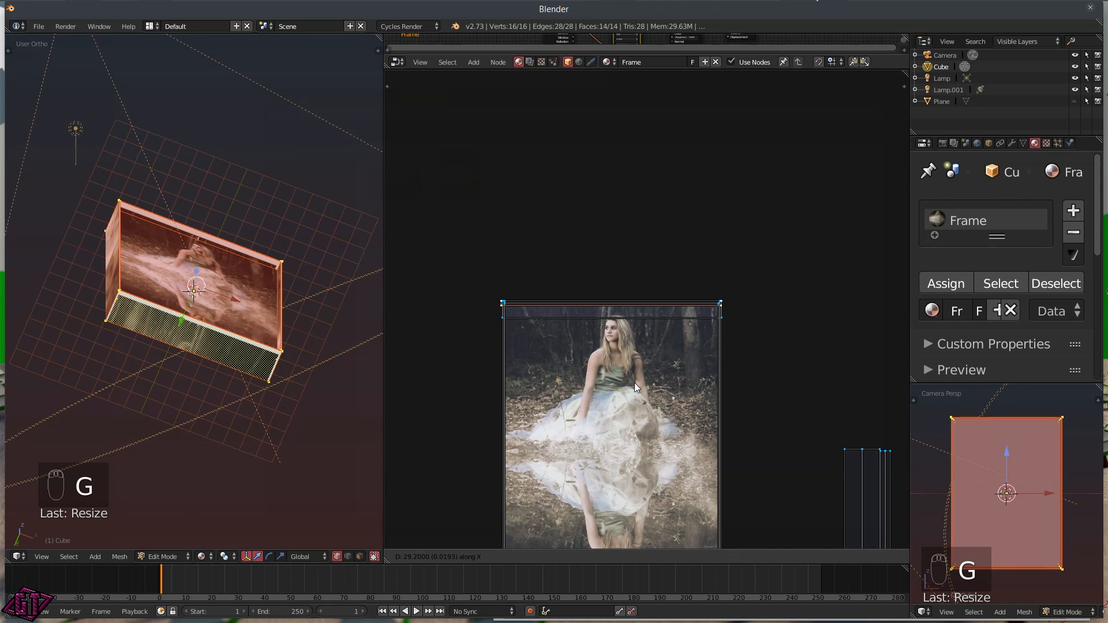
click(646, 384)
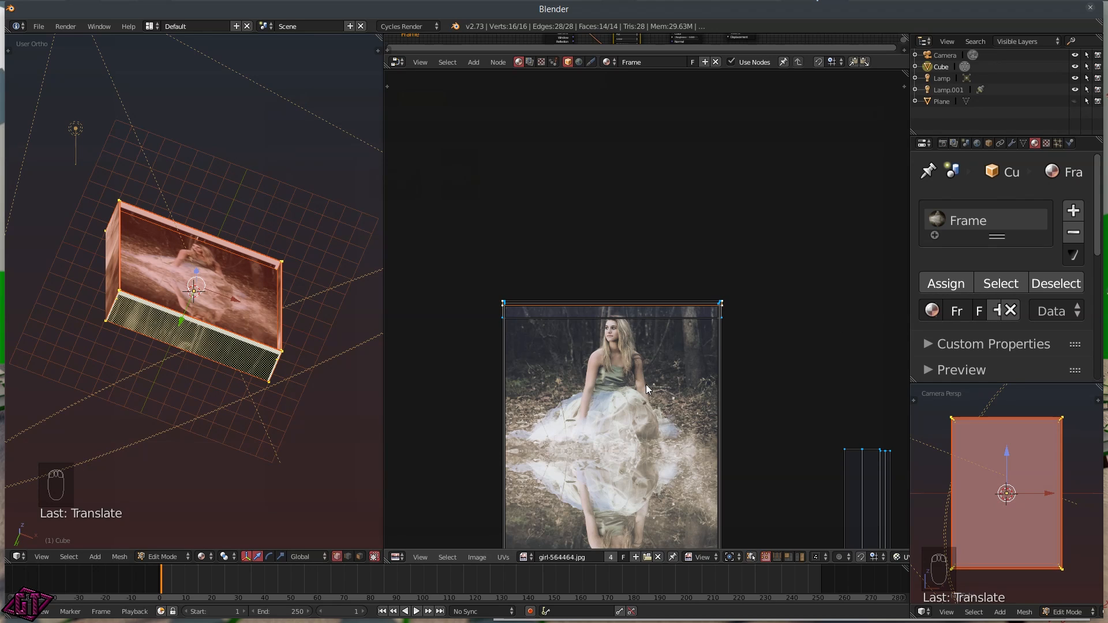
- Select the outermost upright side-face island beside the photo, move it onto the photo's left edge and rotate it
middle_drag(239, 294, 339, 379)
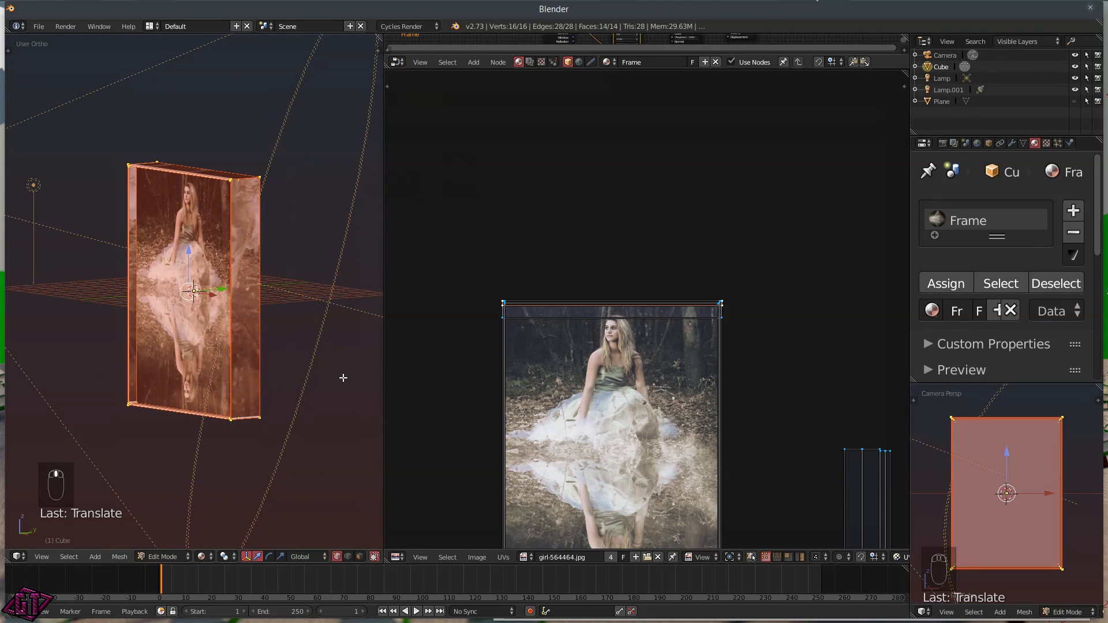
middle_drag(726, 399, 657, 267)
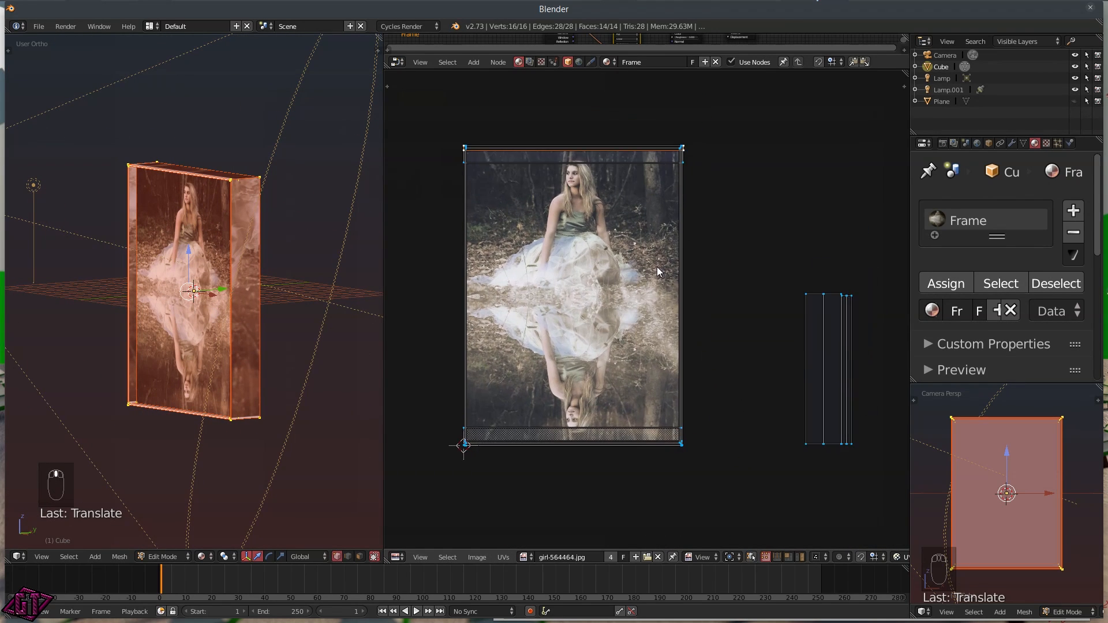
scroll(657, 267, down, 1)
scroll(795, 329, down, 1)
middle_drag(254, 335, 289, 259)
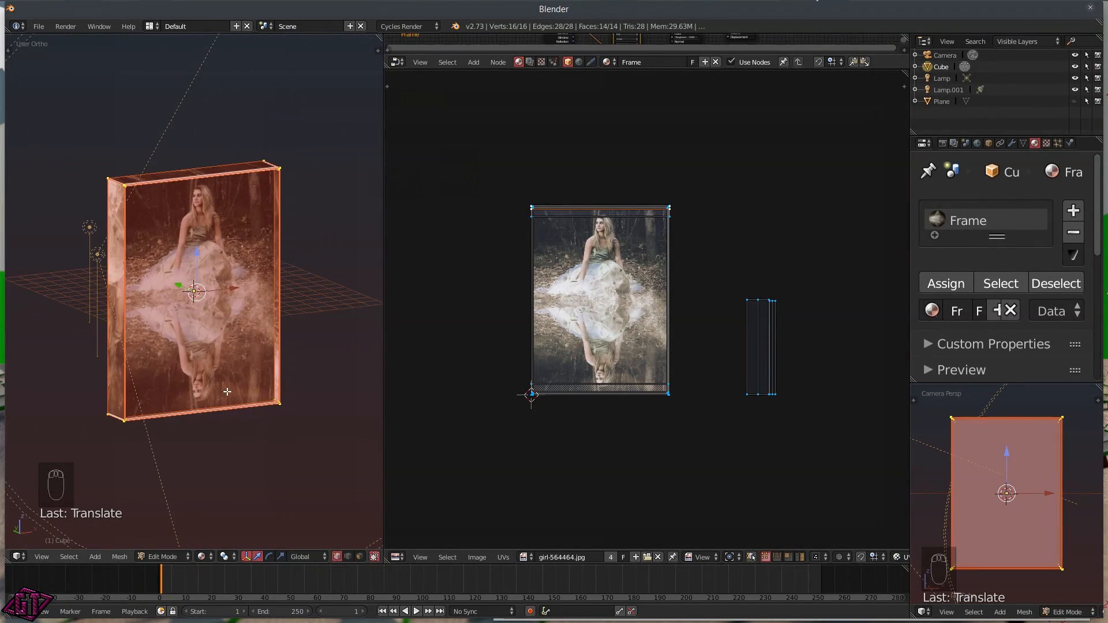
click(752, 301)
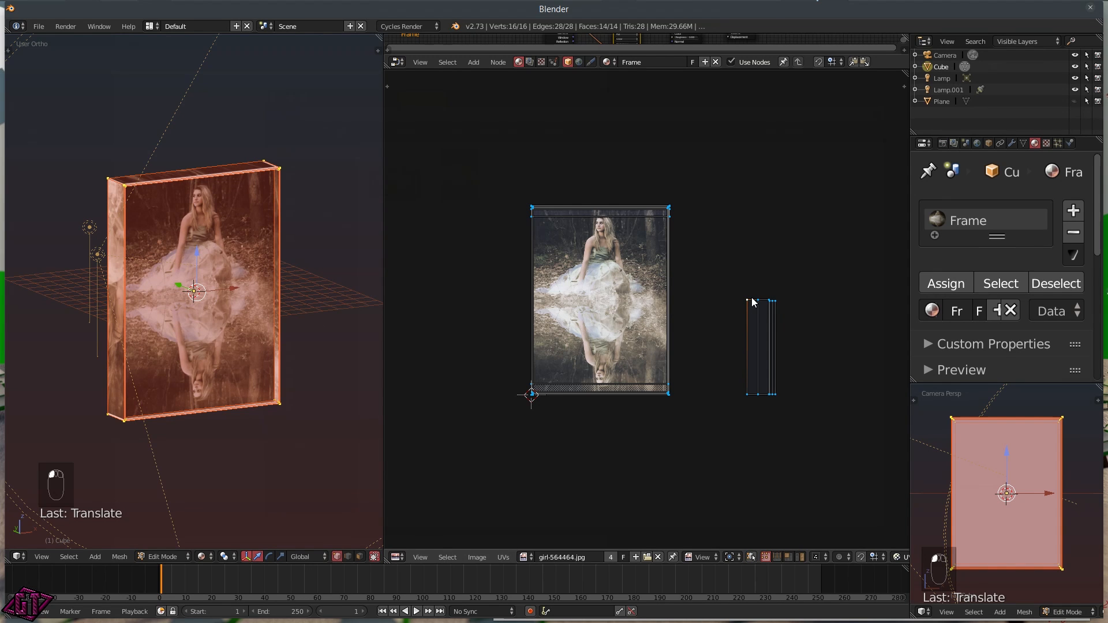
key(l)
key(g)
middle_drag(236, 312, 307, 308)
key(g)
key(r)
middle_drag(202, 326, 240, 332)
key(s)
click(589, 378)
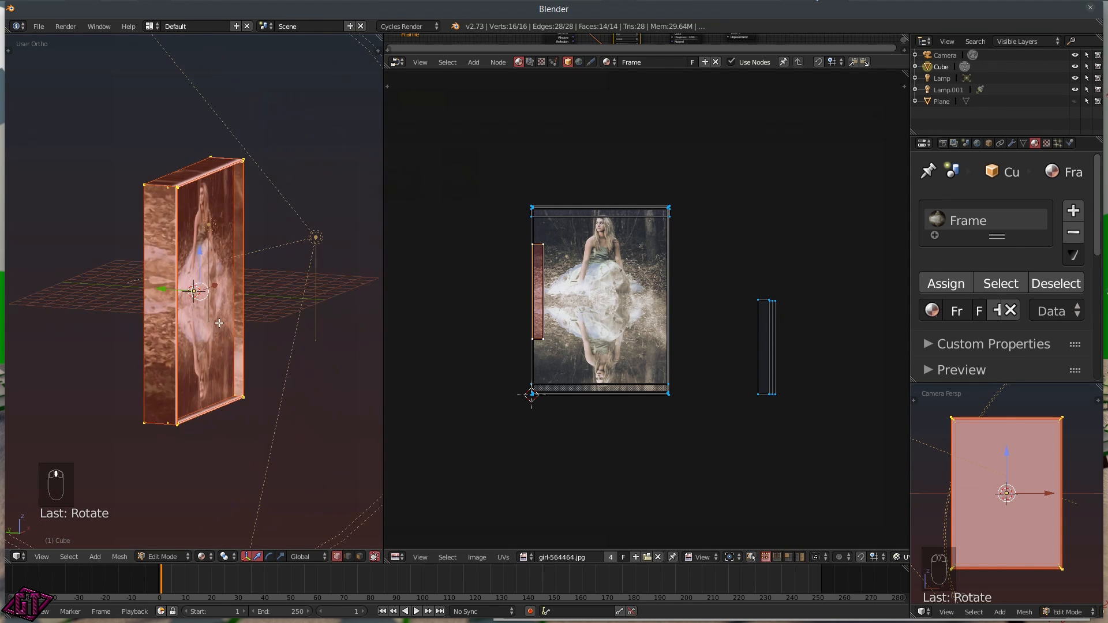
- Position the side-face island against the photo's white left border, reaching down to the lower edge
key(g)
click(590, 385)
middle_drag(149, 341, 199, 334)
scroll(546, 312, up, 8)
middle_drag(546, 312, 697, 251)
key(g)
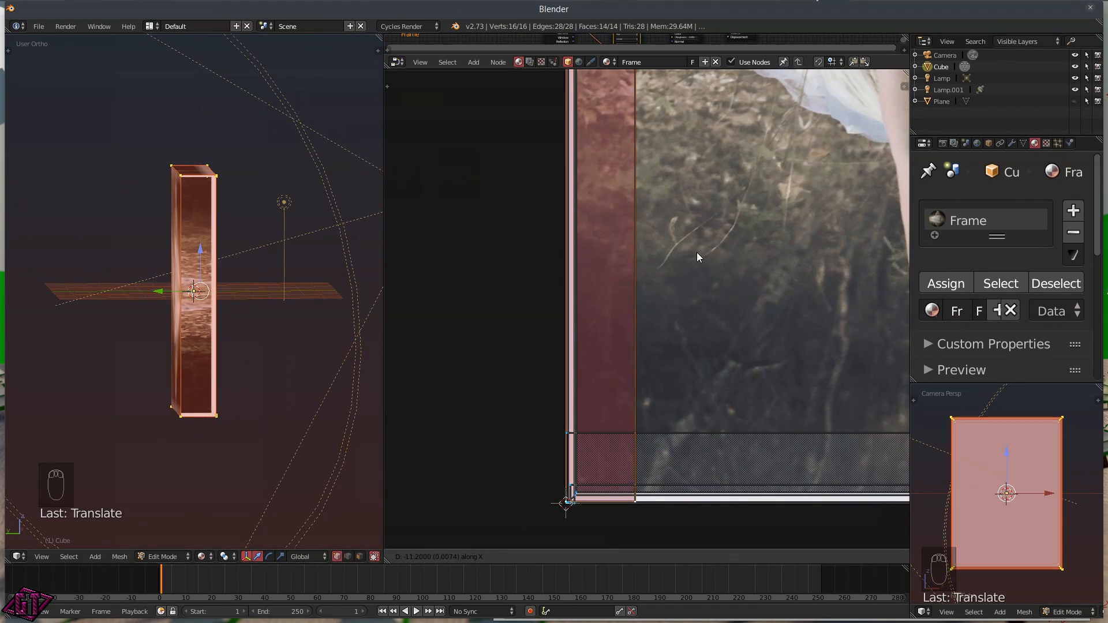
click(697, 253)
- Select the second upright side-face island and move it onto the photo
scroll(710, 314, down, 4)
middle_drag(751, 277, 404, 370)
key(l)
key(g)
scroll(210, 346, up, 5)
scroll(479, 333, down, 2)
key(g)
- Rotate and scale the second side-face island to fit the photo's right edge, aligning it along X with the border
middle_drag(242, 341, 289, 341)
key(r)
key(s)
click(565, 543)
key(g)
click(572, 401)
scroll(499, 320, up, 9)
key(g)
key(x)
click(621, 300)
- Select one of the remaining narrow strip islands, move it to the photo's left edge and align it along X
scroll(650, 323, down, 8)
middle_drag(653, 350, 572, 367)
key(l)
key(g)
scroll(457, 332, up, 8)
key(g)
key(x)
click(545, 295)
scroll(539, 315, up, 5)
key(g)
key(x)
click(783, 274)
- Stretch the left-edge narrow strip along Y to the photo's height and move it along Y to fit
scroll(652, 303, down, 9)
key(s)
key(y)
click(721, 272)
key(g)
key(y)
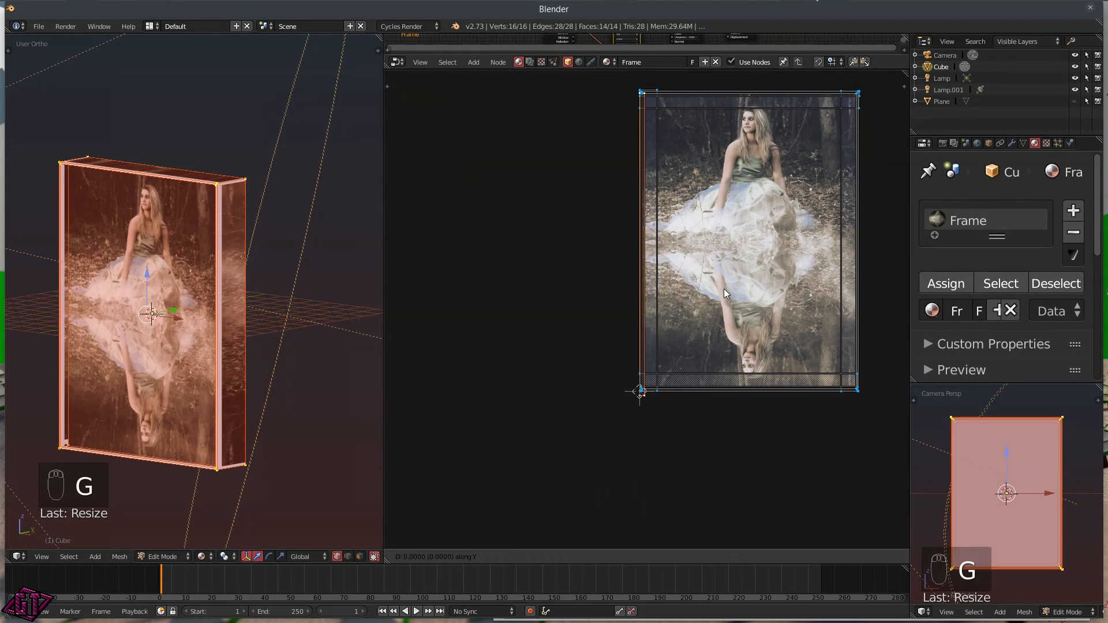
click(724, 252)
key(s)
- Move the last narrow strip island to the photo's right edge, rotate it and align it with the border
scroll(648, 309, down, 4)
key(l)
key(g)
click(671, 238)
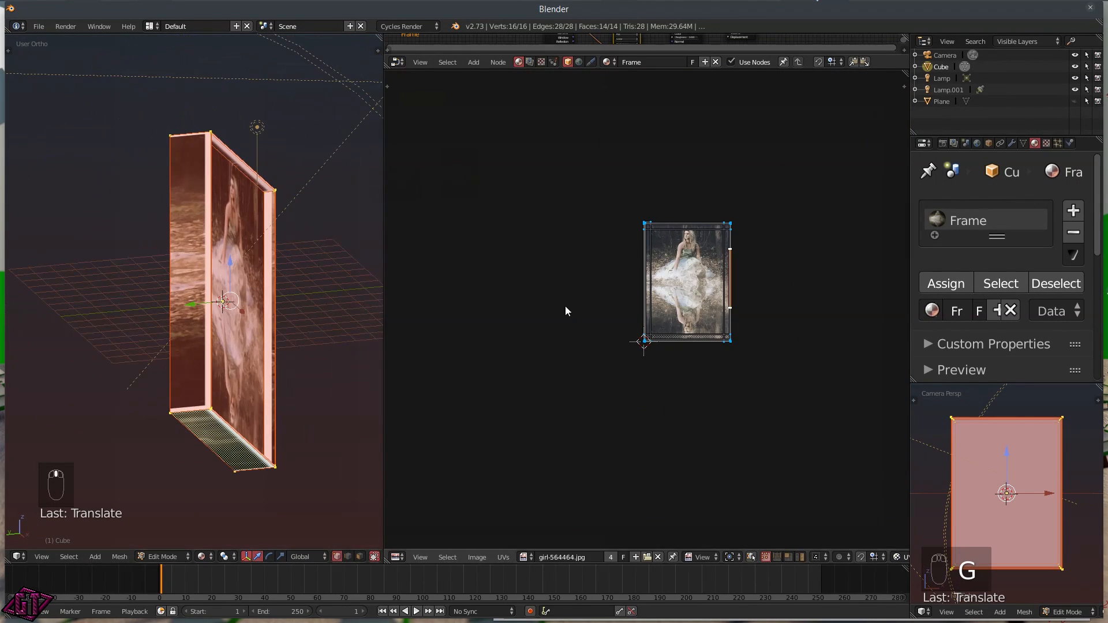
scroll(750, 286, up, 8)
key(g)
key(r)
click(663, 164)
scroll(611, 271, up, 6)
key(g)
click(608, 256)
- Scale the right-edge narrow strip along Y to the photo's full height and adjust its position along Y
scroll(635, 301, down, 9)
key(s)
key(y)
key(g)
key(y)
click(558, 314)
key(s)
key(y)
click(713, 360)
- Examine how the photo wraps around the frame's front, side faces and narrow edges in the 3D view
scroll(736, 379, down, 4)
scroll(497, 311, up, 1)
middle_drag(254, 311, 190, 298)
scroll(231, 272, down, 3)
scroll(213, 302, up, 4)
scroll(213, 303, down, 3)
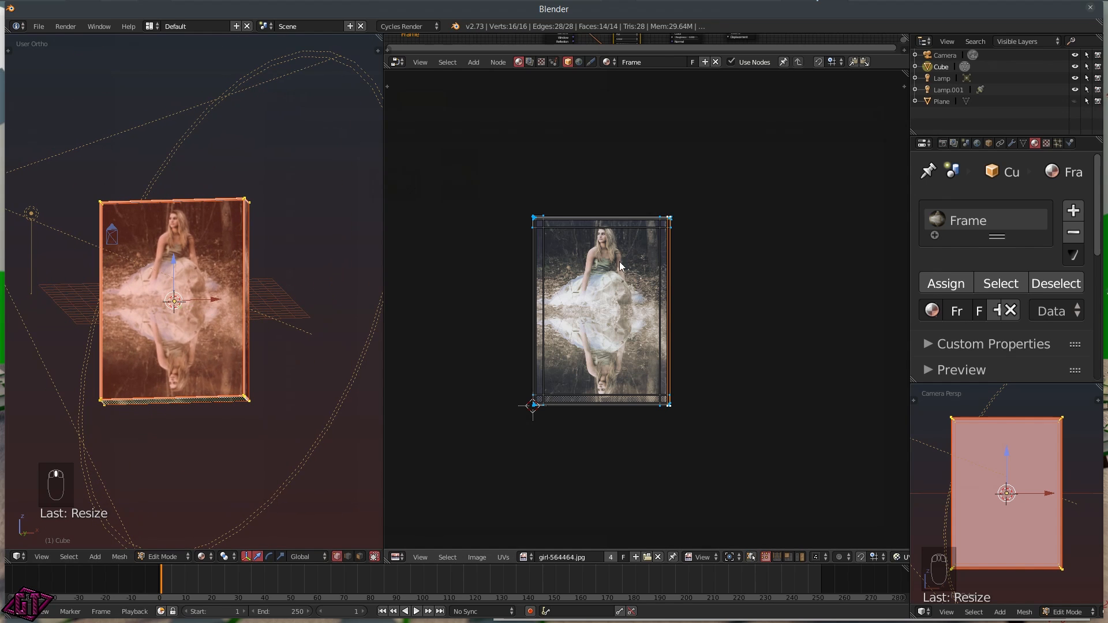
scroll(544, 237, up, 2)
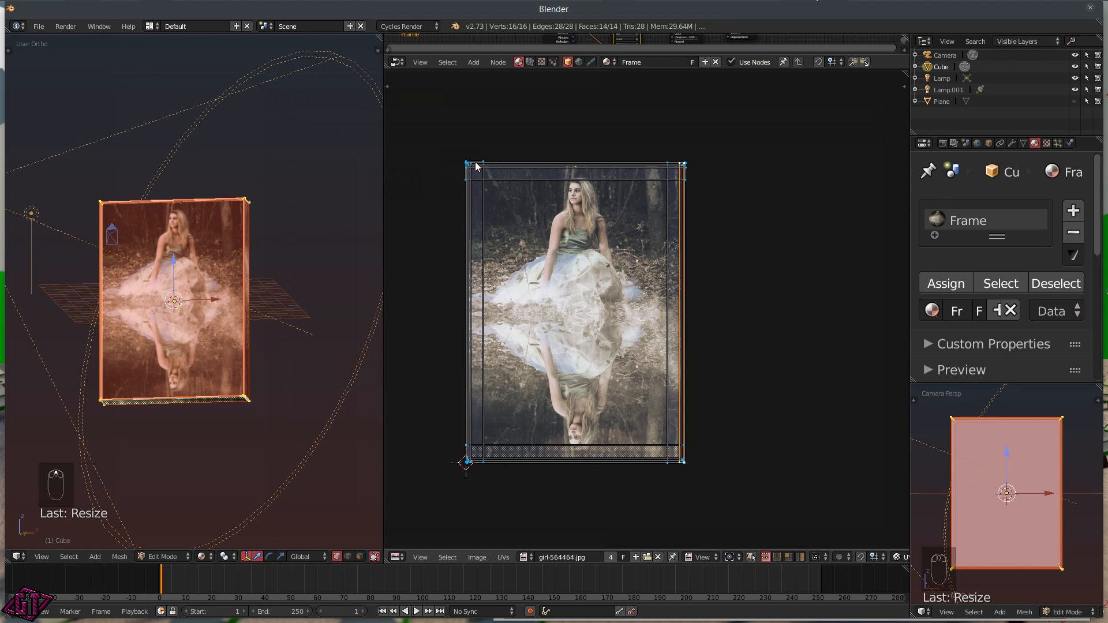
middle_drag(216, 335, 224, 268)
scroll(225, 268, up, 2)
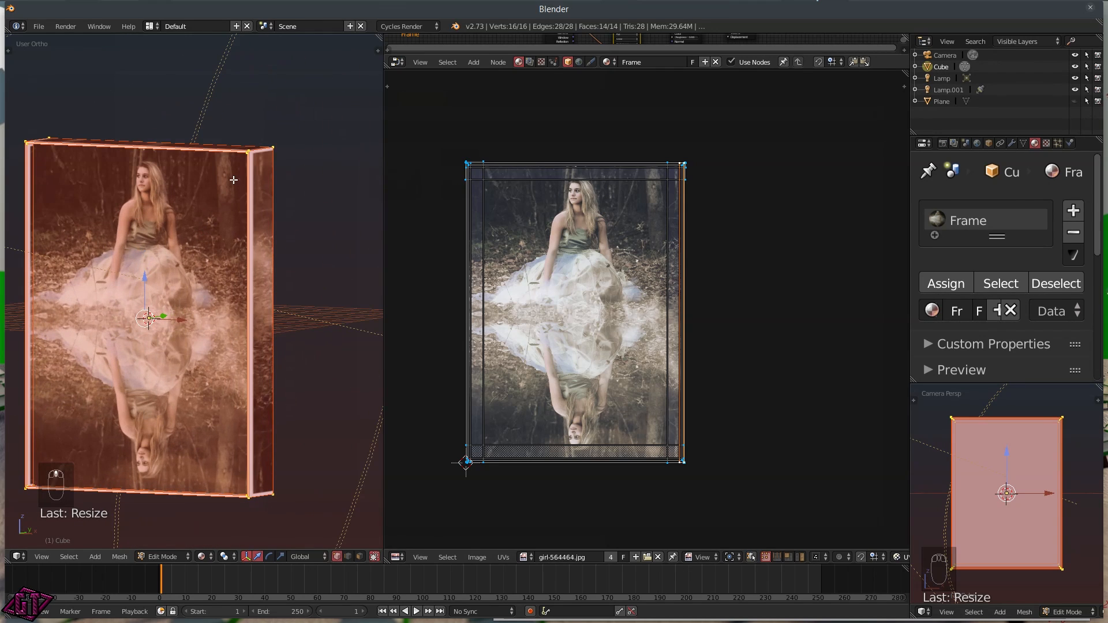
middle_drag(262, 172, 132, 172)
middle_drag(131, 233, 233, 303)
middle_drag(258, 245, 165, 344)
scroll(185, 331, up, 3)
scroll(185, 309, down, 2)
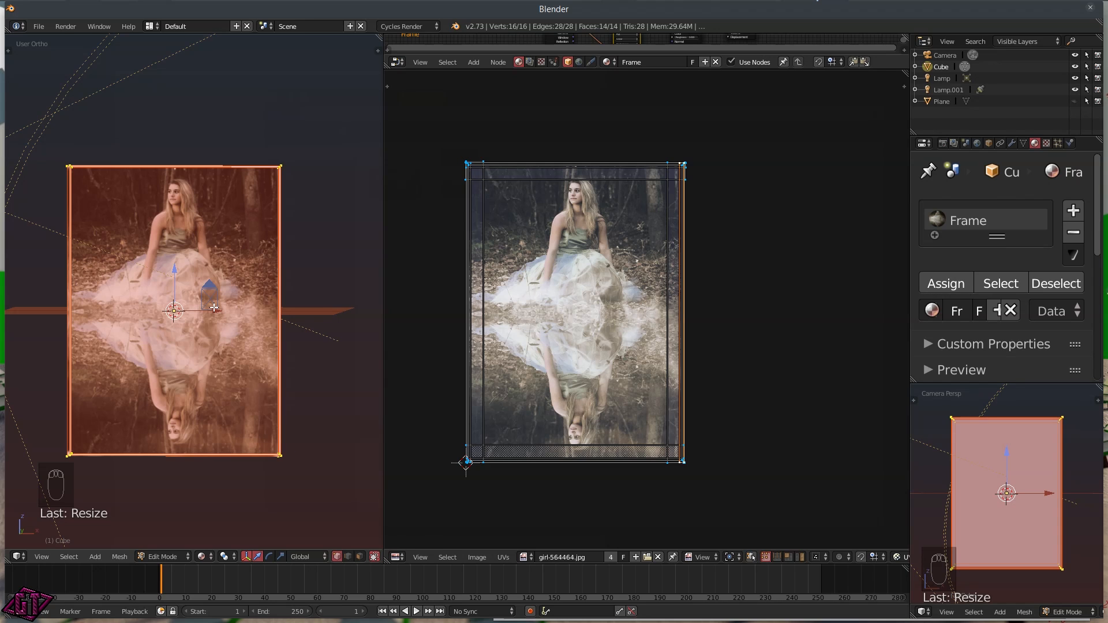
- Return the cube to Object Mode and reveal the hidden plane behind it
key(alt+h)
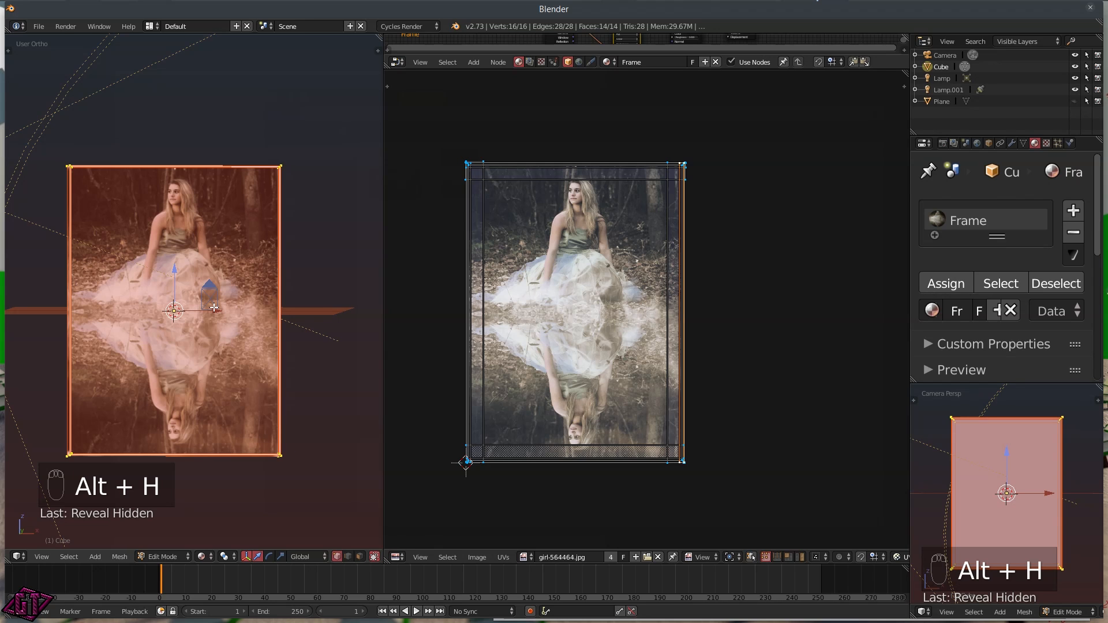
scroll(286, 273, down, 5)
middle_drag(294, 272, 191, 292)
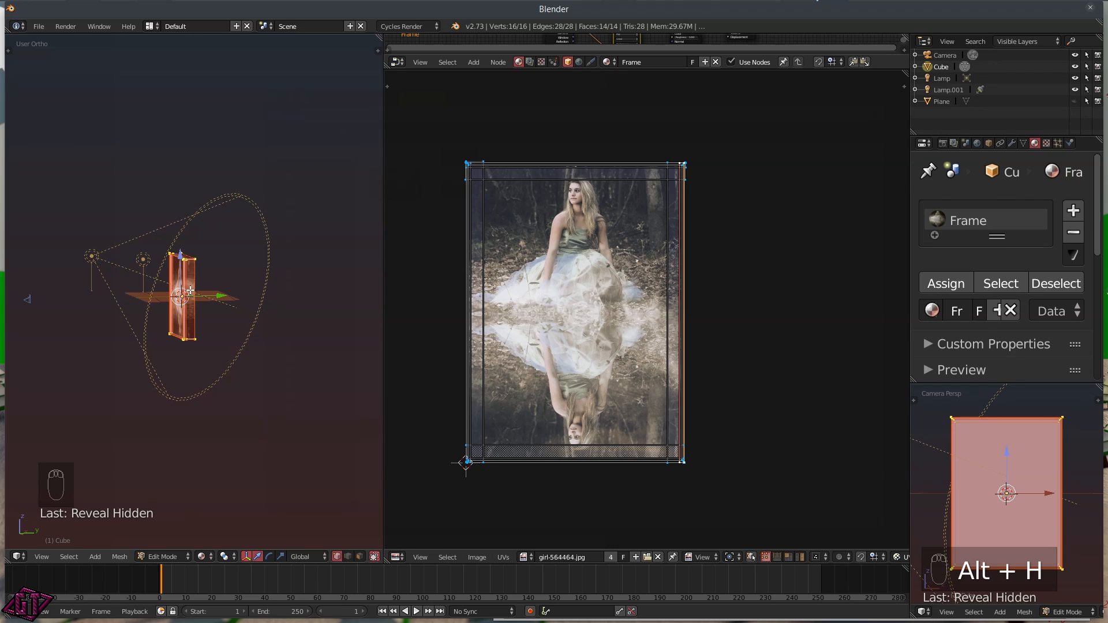
key(alt+h)
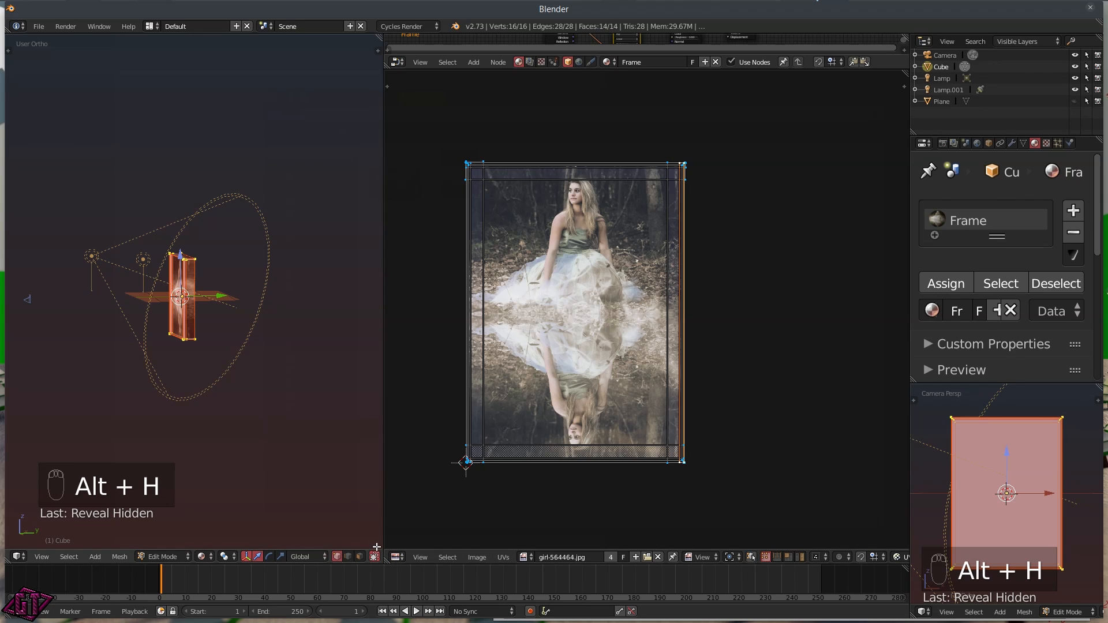
middle_drag(215, 396, 219, 399)
key(Tab)
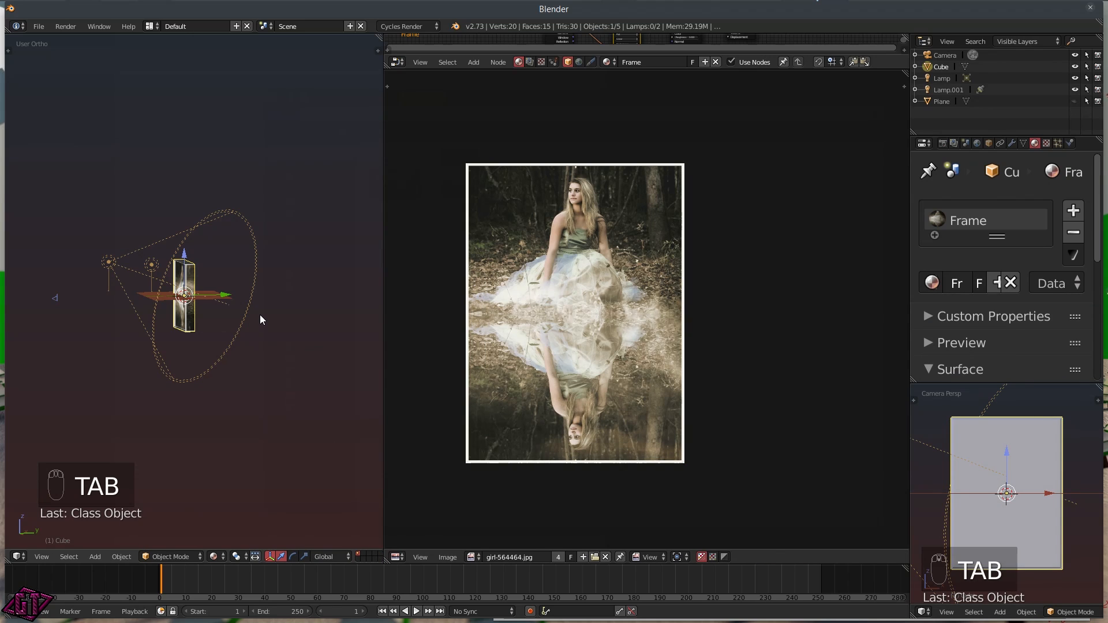
key(alt+h)
middle_drag(259, 315, 292, 300)
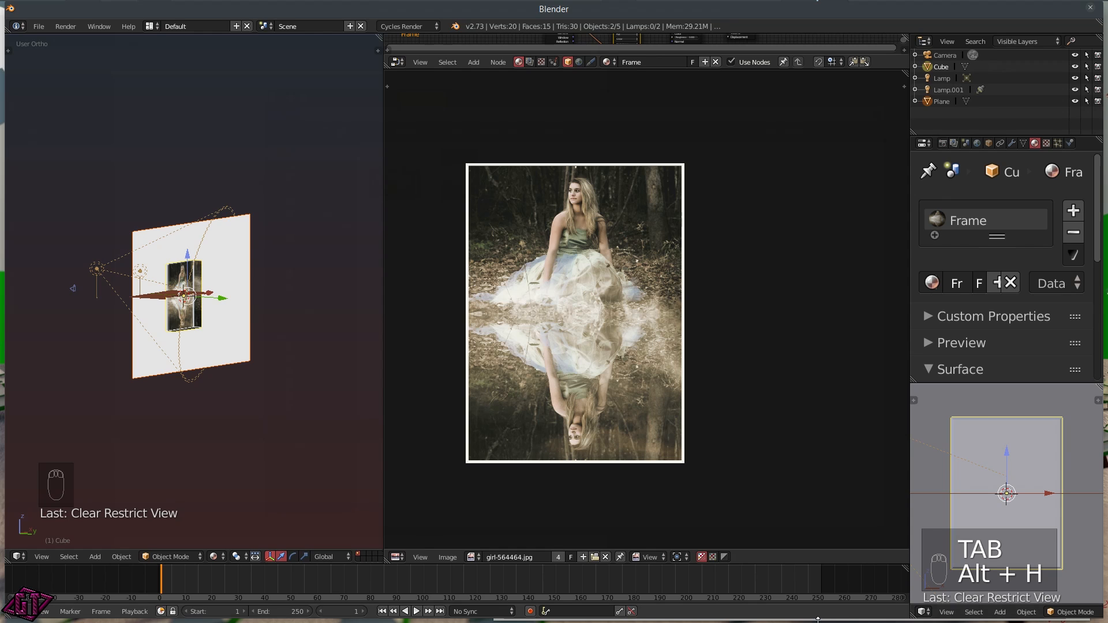
- Show the camera view with Rendered shading and set the point lamp's Emission strength to 1000
key(z)
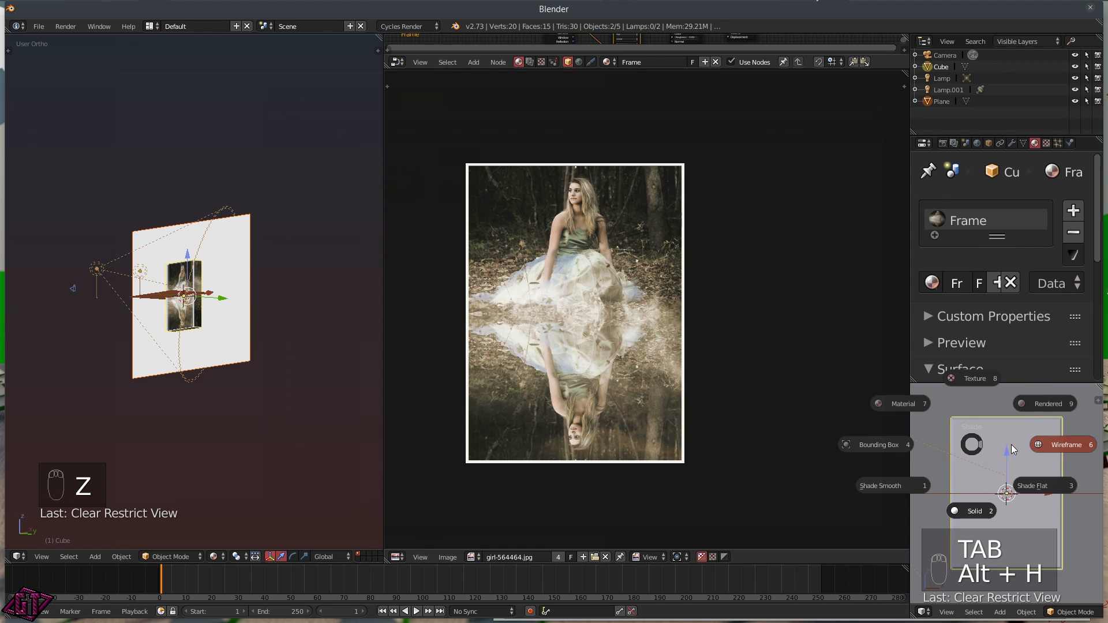
click(1038, 404)
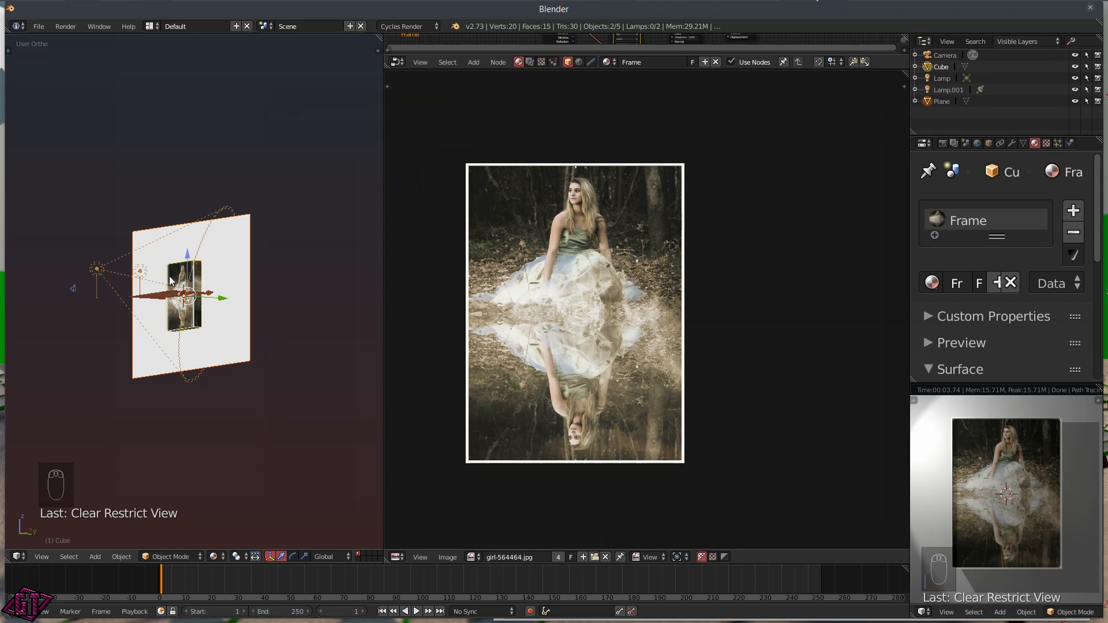
click(139, 273)
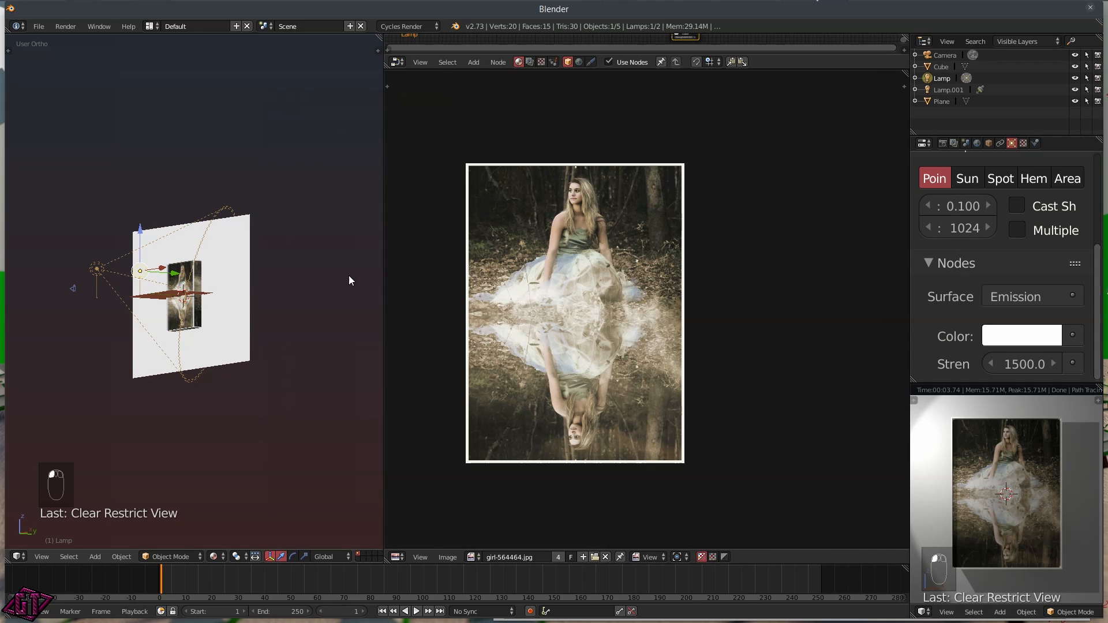
middle_drag(276, 233, 265, 338)
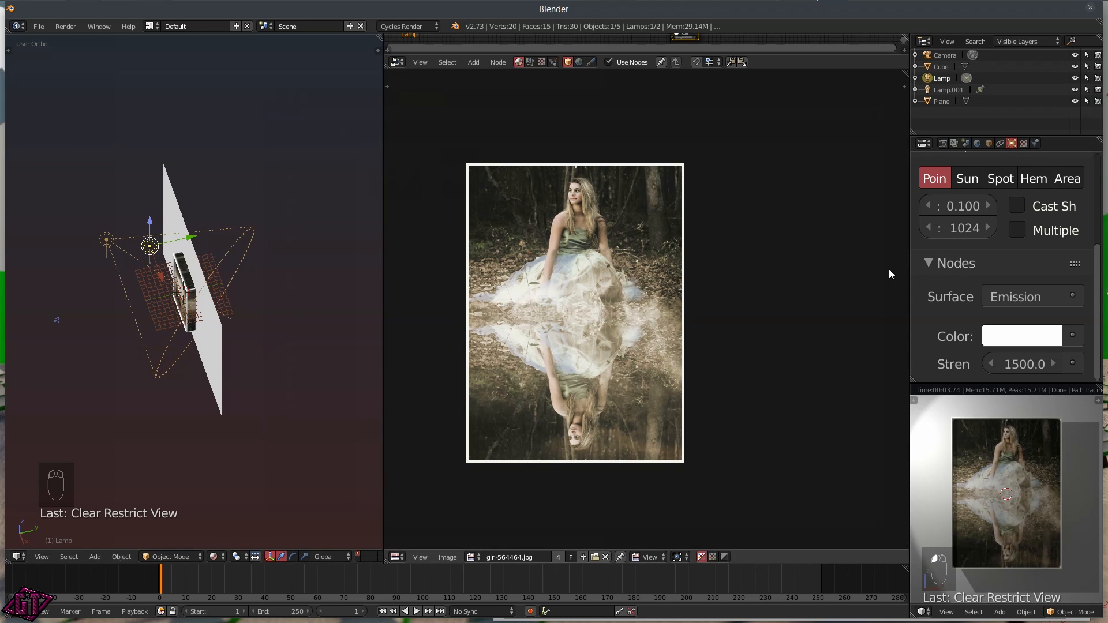
click(1026, 362)
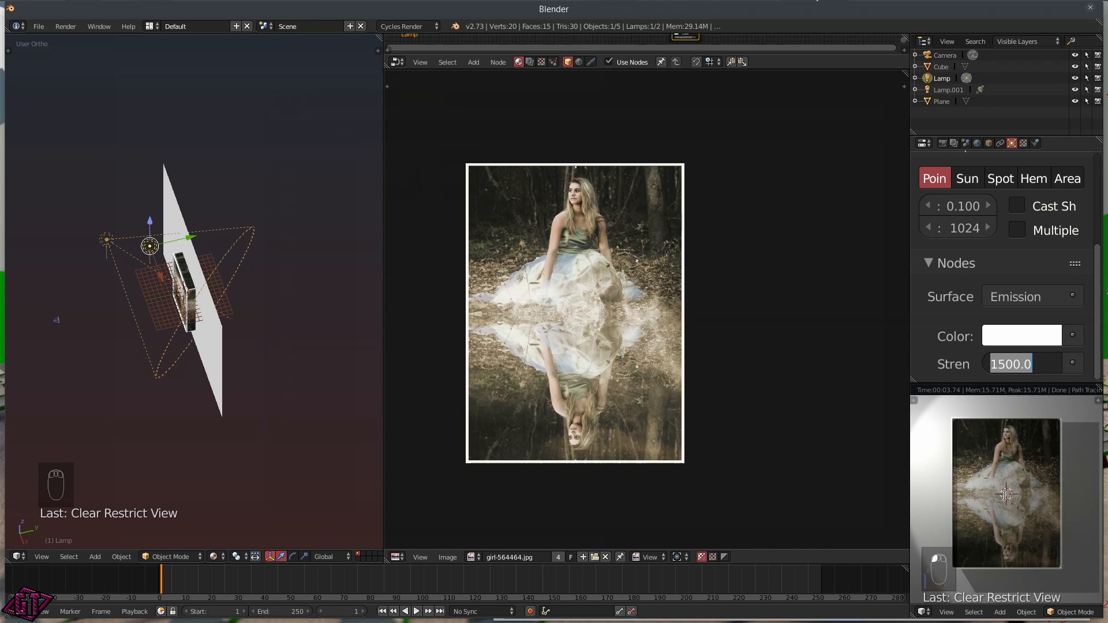
text(1000)
key(Return)
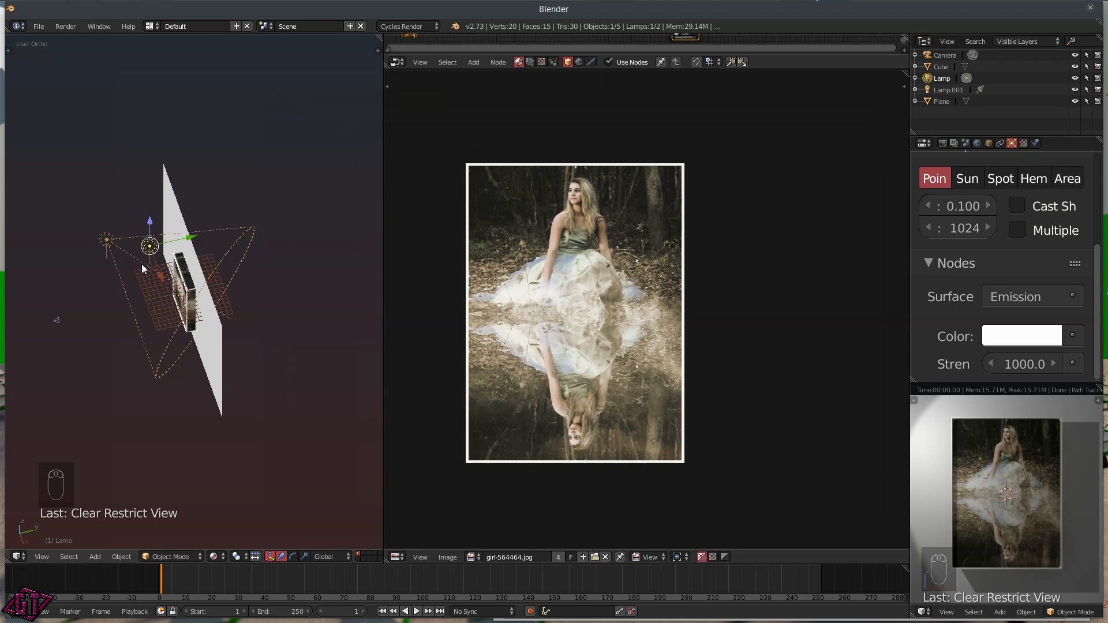
- Select the spot lamp Lamp.001 and widen the properties area to show its Spot Shape settings
right_click(109, 254)
middle_drag(109, 256, 154, 249)
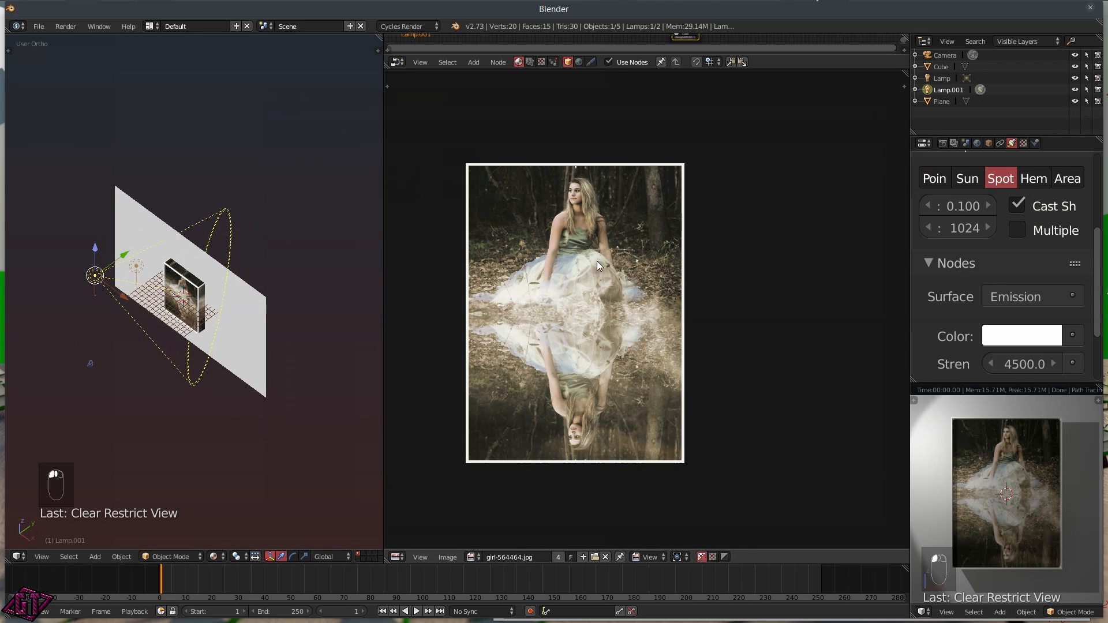
drag(910, 211, 752, 216)
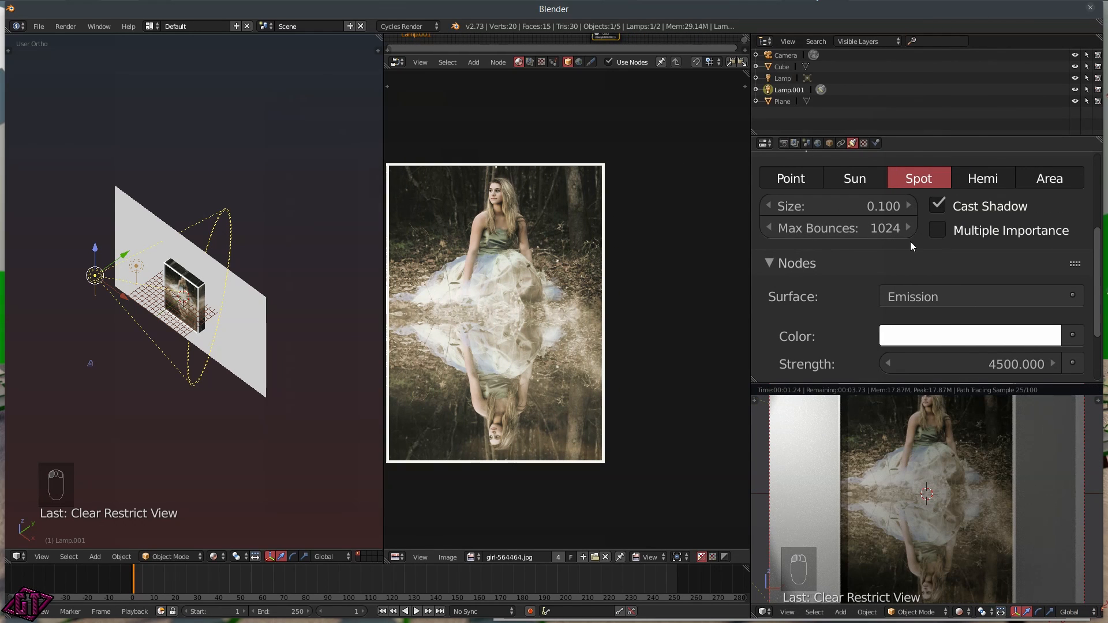
scroll(893, 280, down, 2)
scroll(893, 280, down, 2)
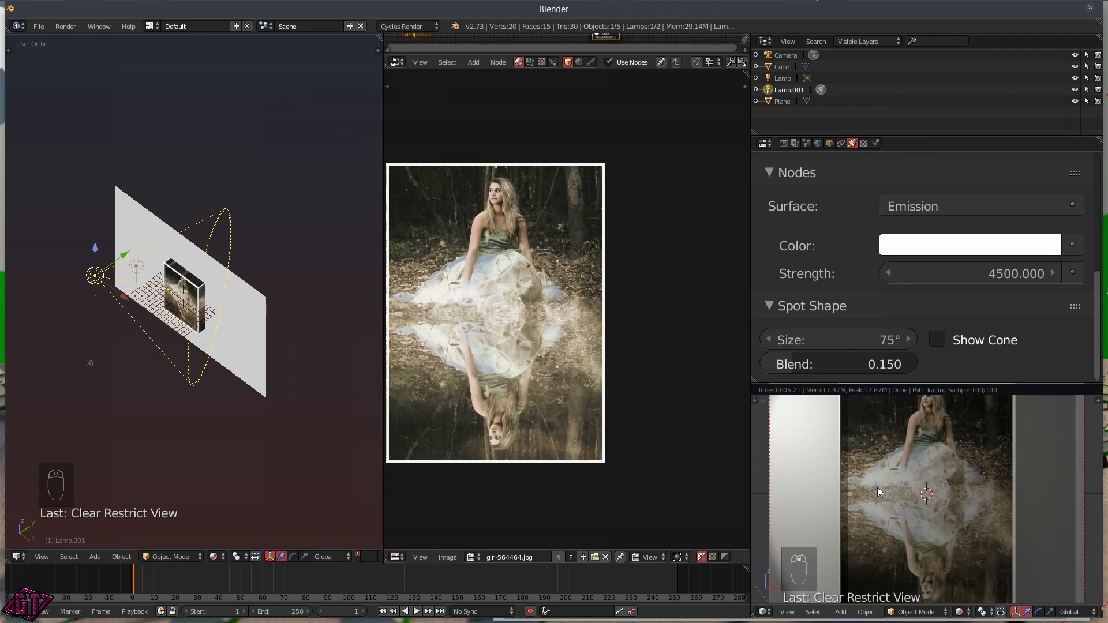
- Set the camera view to Solid shading and the spot lamp's Spot Shape size to 120°
key(z)
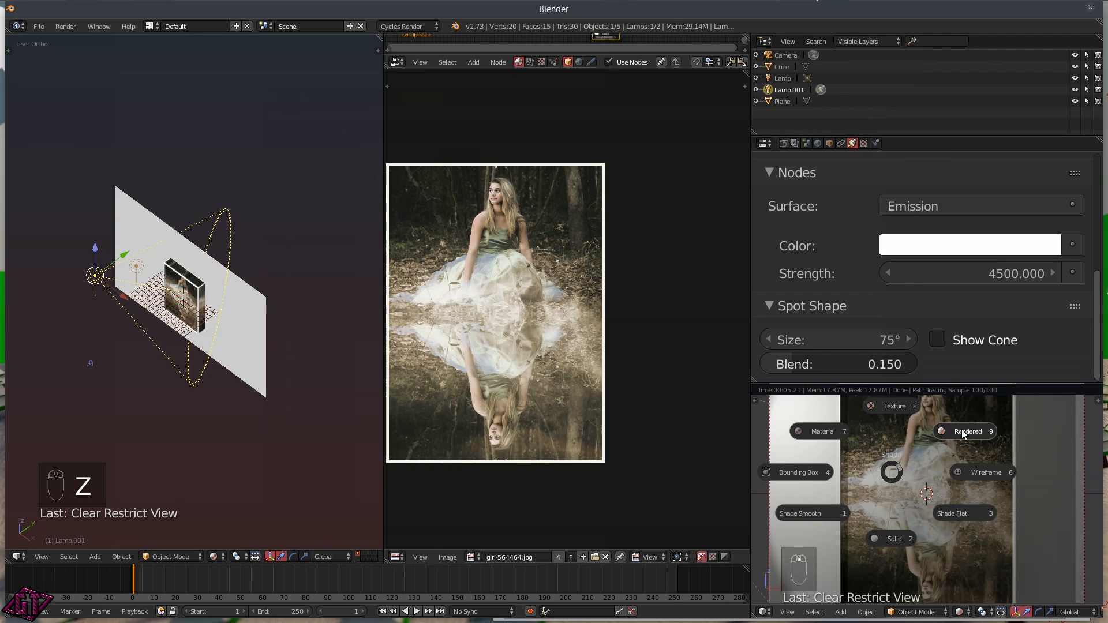
click(909, 535)
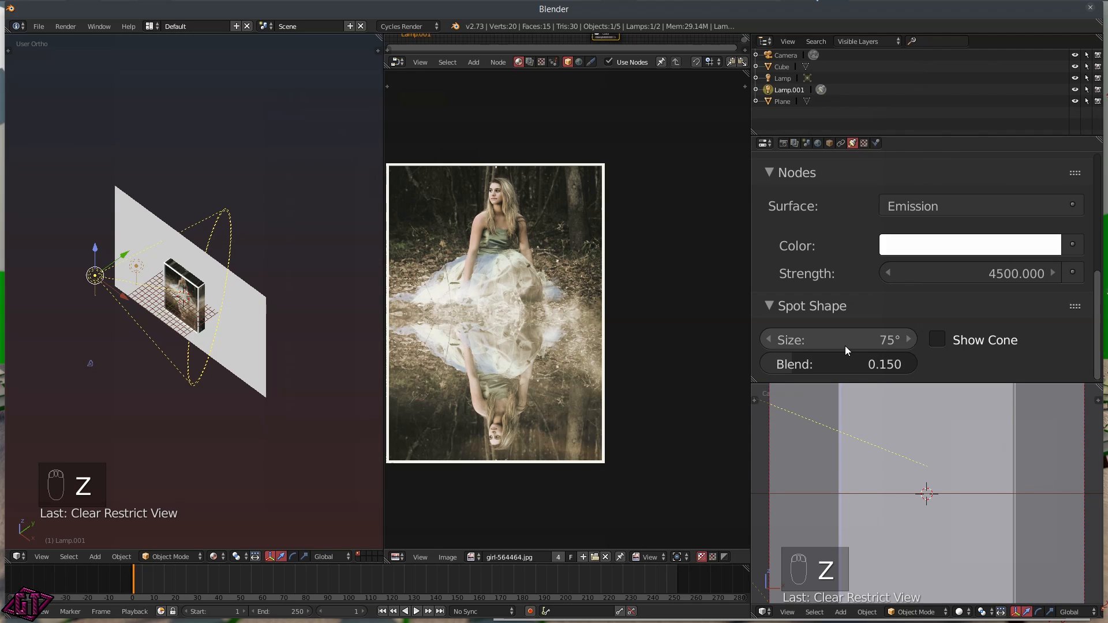
drag(835, 340, 903, 340)
middle_drag(248, 304, 279, 288)
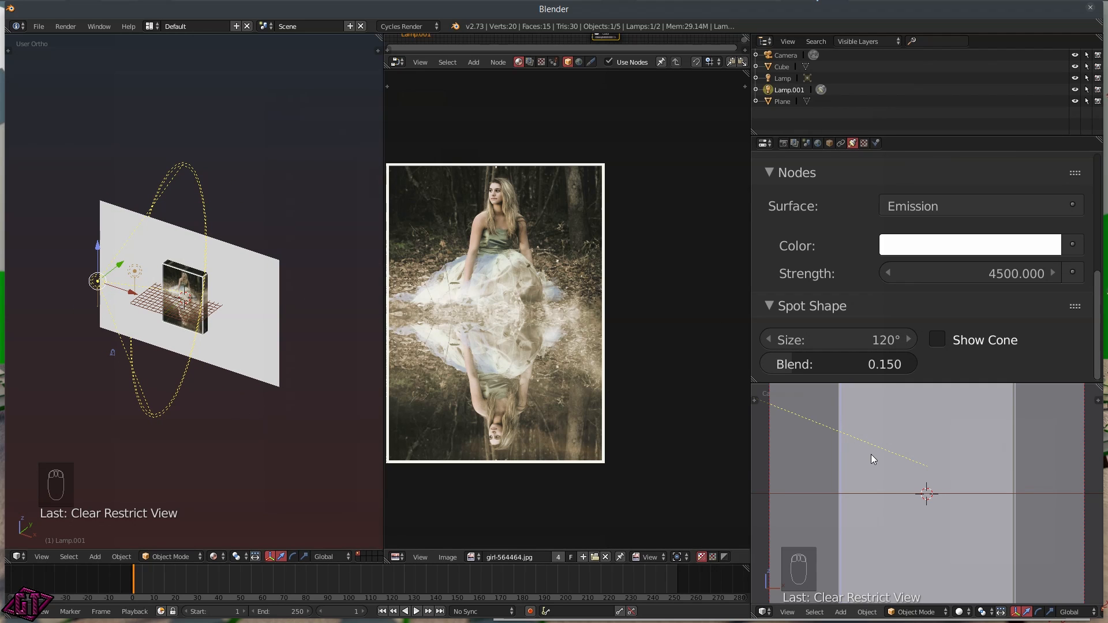
scroll(916, 460, down, 5)
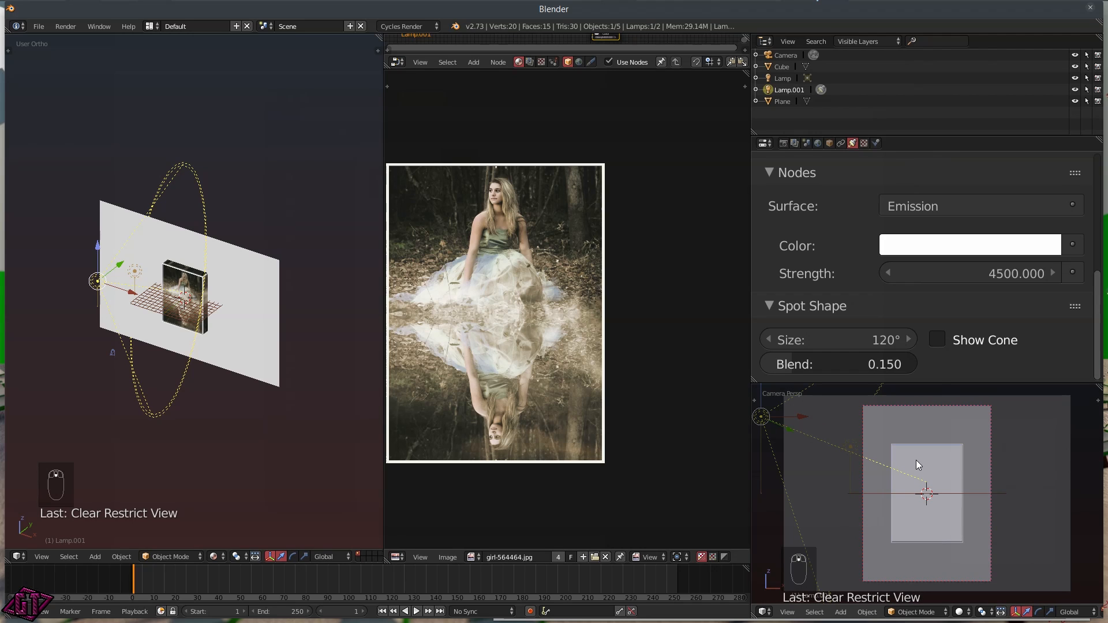
- Preview the widened spot light on the frame in the camera view with Rendered shading and return to Solid shading
key(z)
click(983, 416)
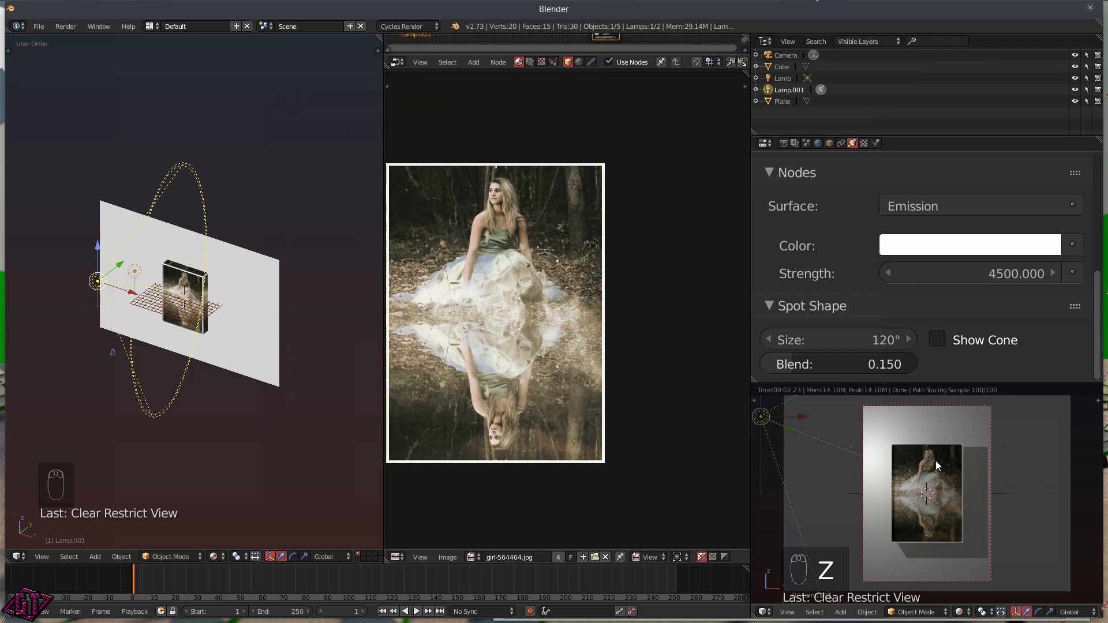
key(z)
click(937, 527)
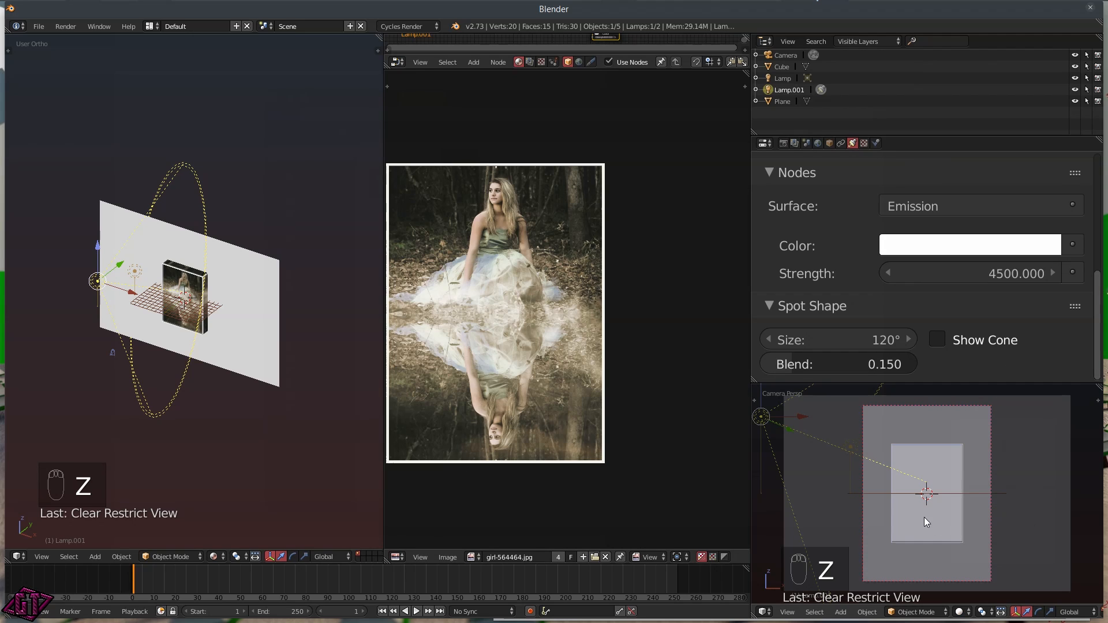
- Add a new material to the background plane and name it BG
middle_drag(244, 189, 242, 309)
right_click(242, 309)
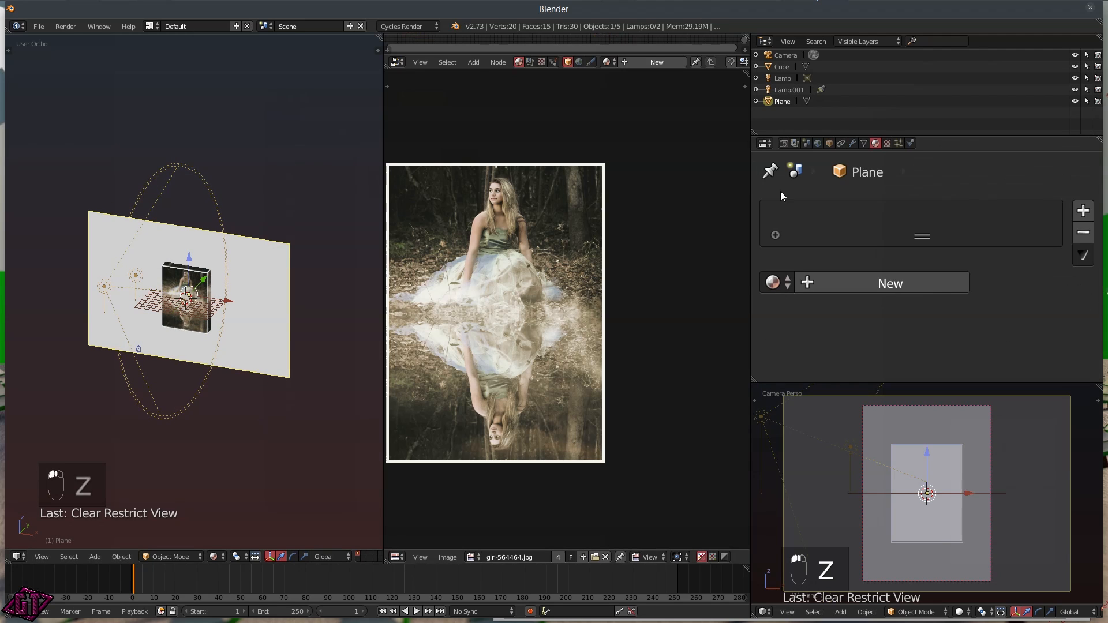
click(871, 286)
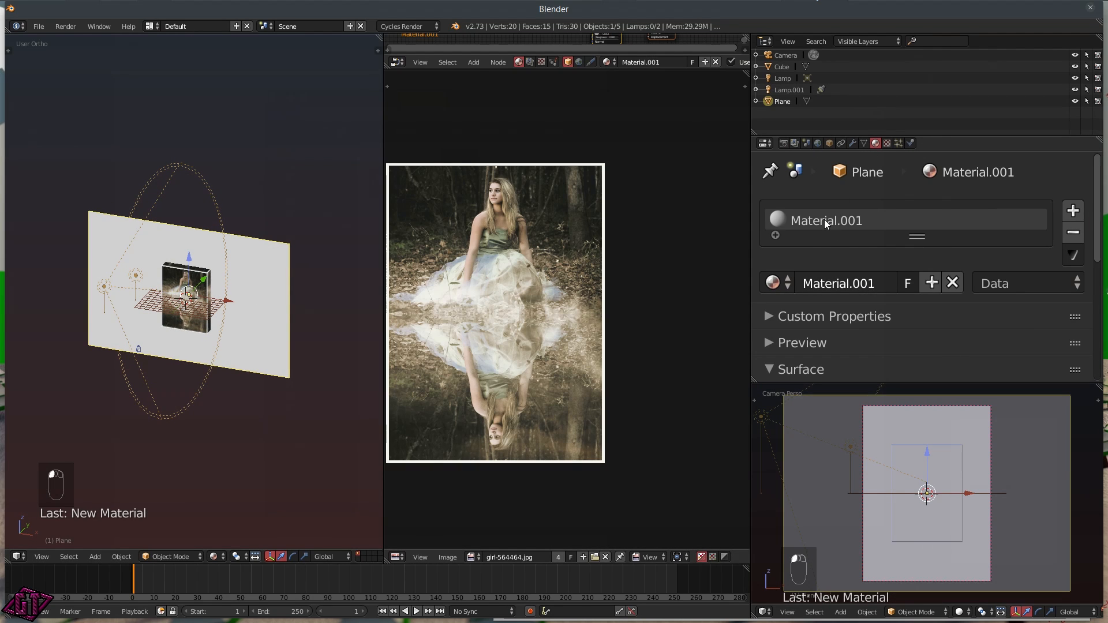
click(832, 282)
drag(876, 284, 804, 284)
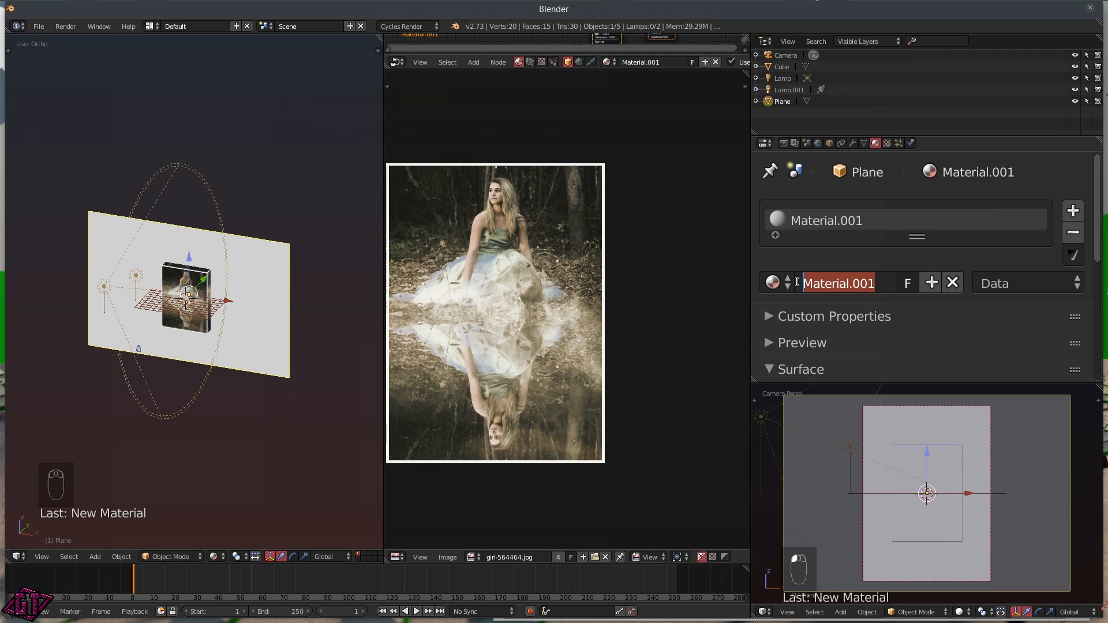
text(BG)
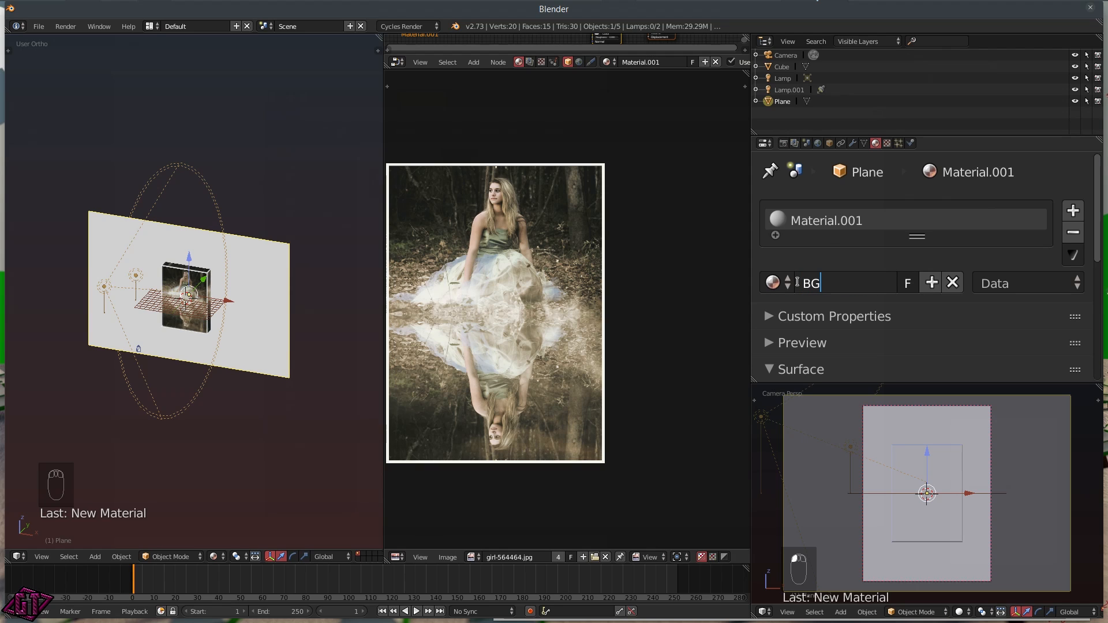
key(Return)
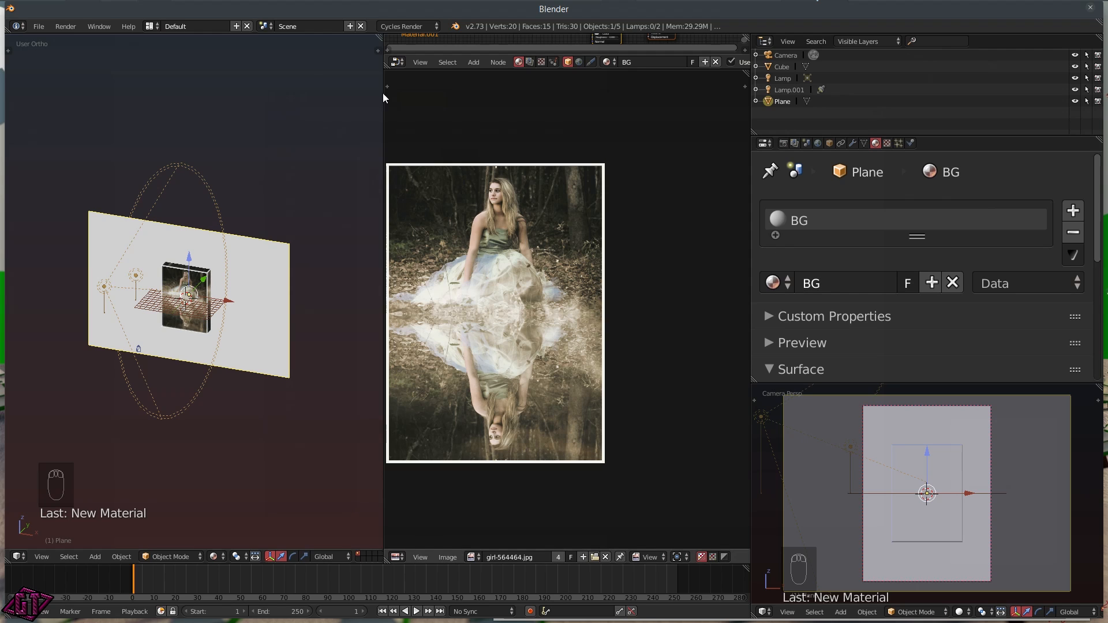
- Enlarge the node editor and sample a beige tone from the girl's dress in girl-564464.jpg as the BG material's Diffuse BSDF color
drag(536, 61, 547, 72)
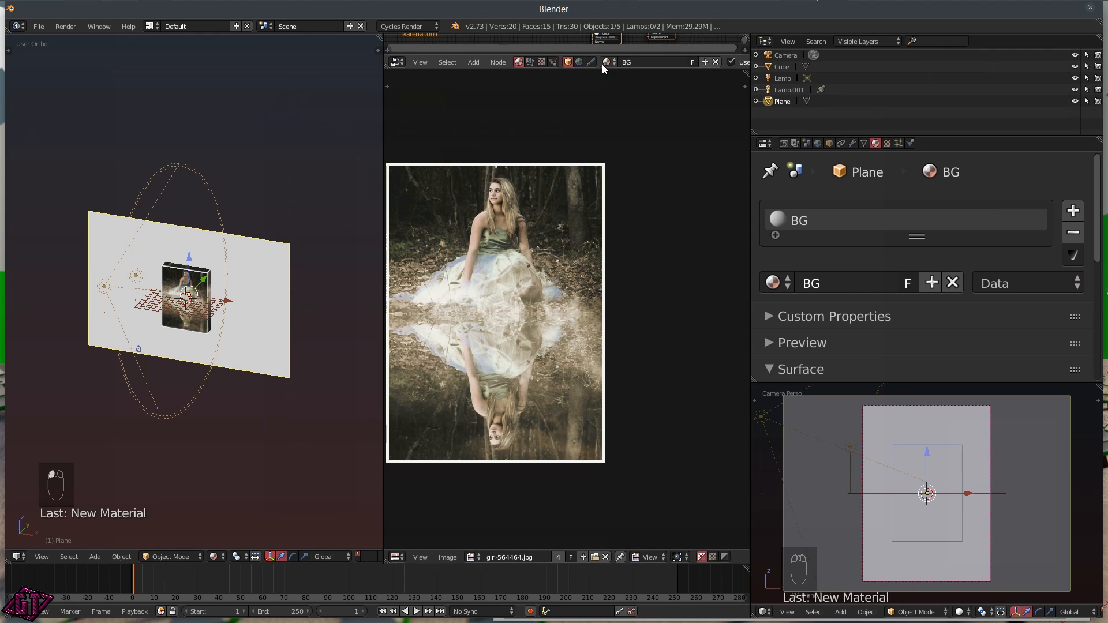
drag(601, 58, 580, 361)
scroll(606, 213, up, 5)
middle_drag(610, 223, 588, 188)
scroll(526, 213, up, 3)
scroll(577, 196, up, 5)
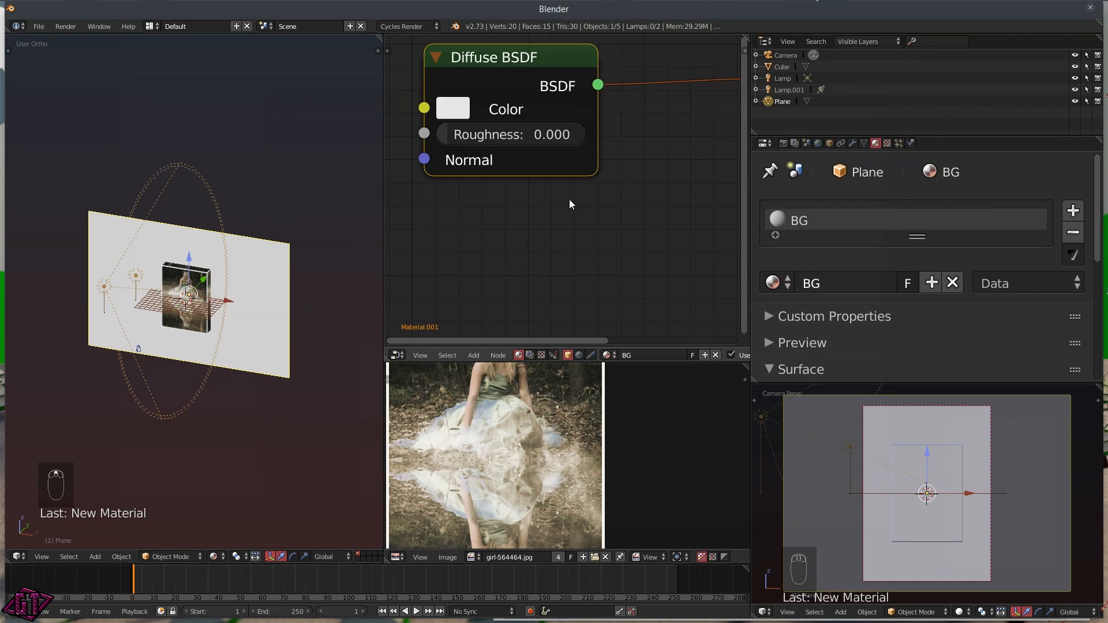
click(456, 108)
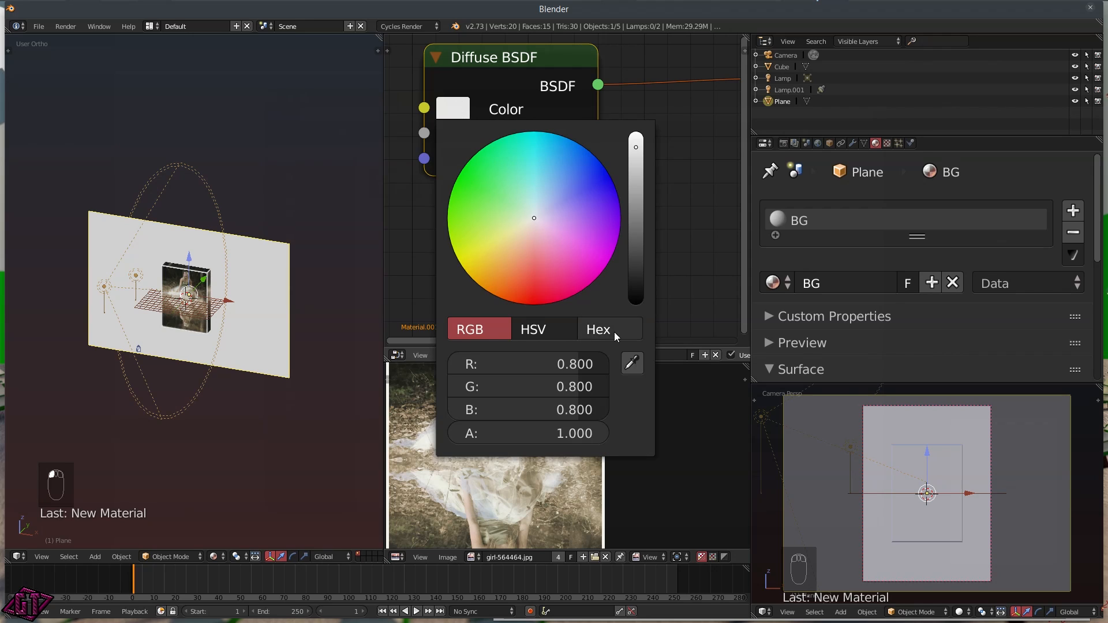
click(633, 363)
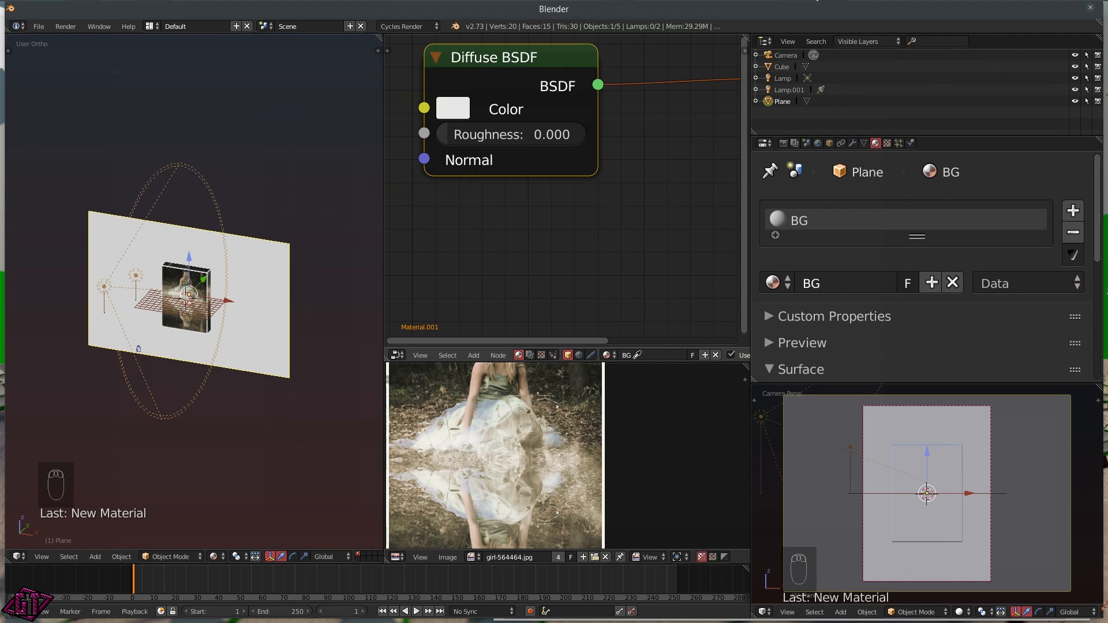
click(494, 427)
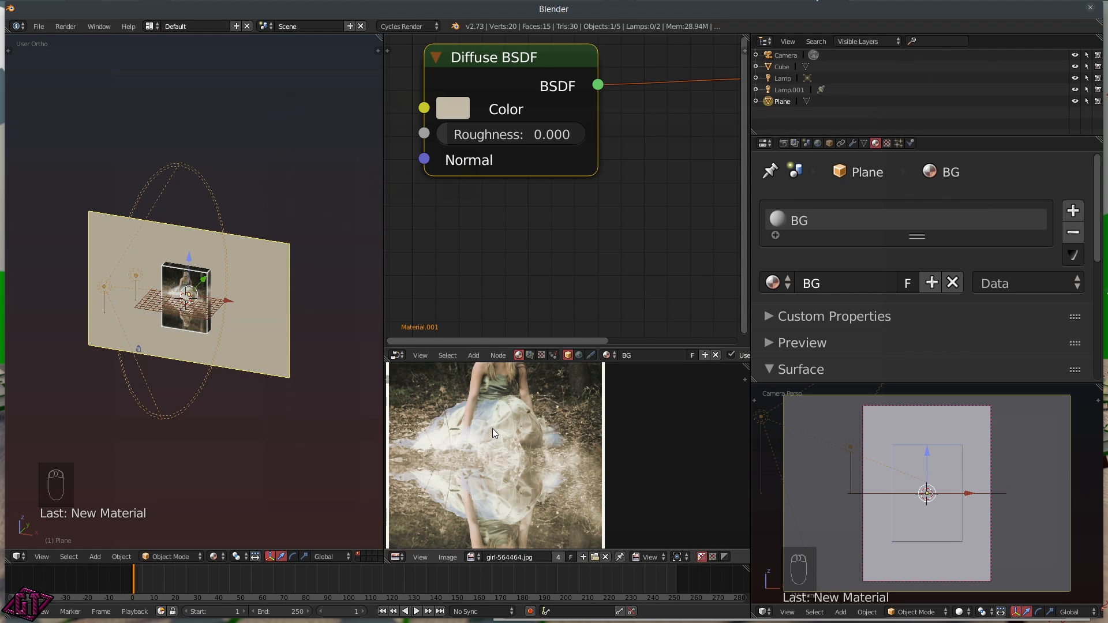
- Show the camera view with Rendered shading and examine the frame and its shadow against the colored background
middle_drag(13, 224, 88, 223)
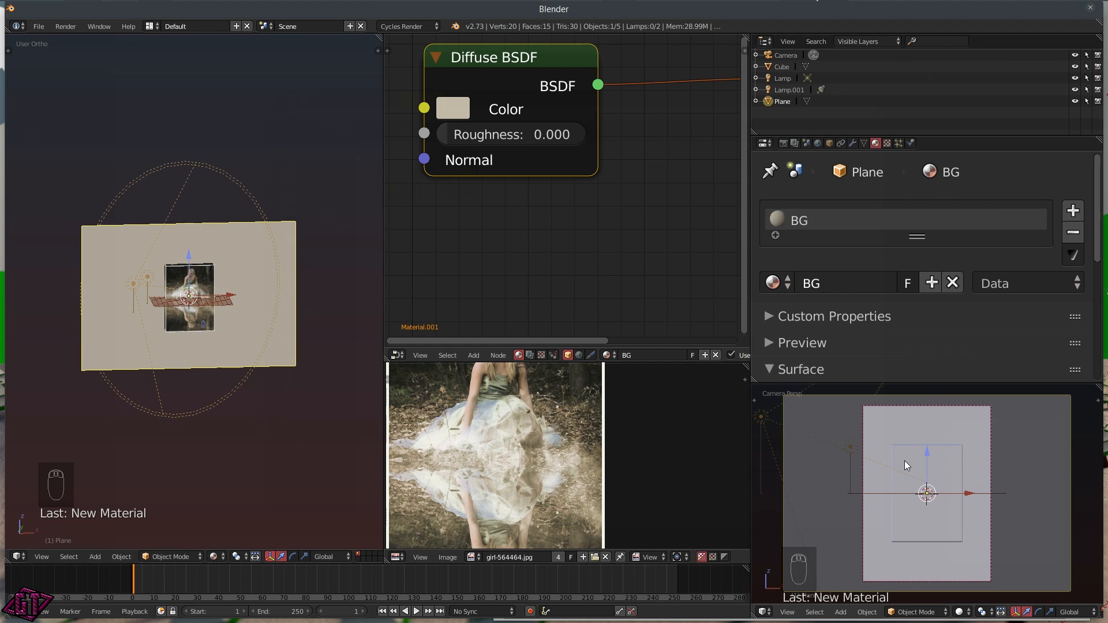
key(z)
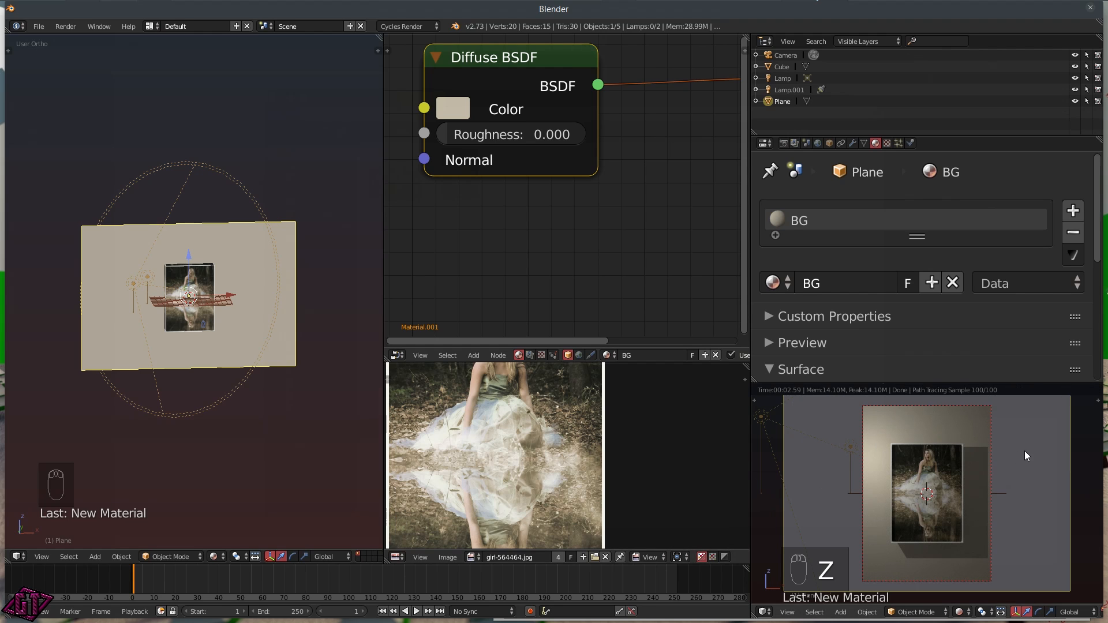
scroll(996, 452, up, 6)
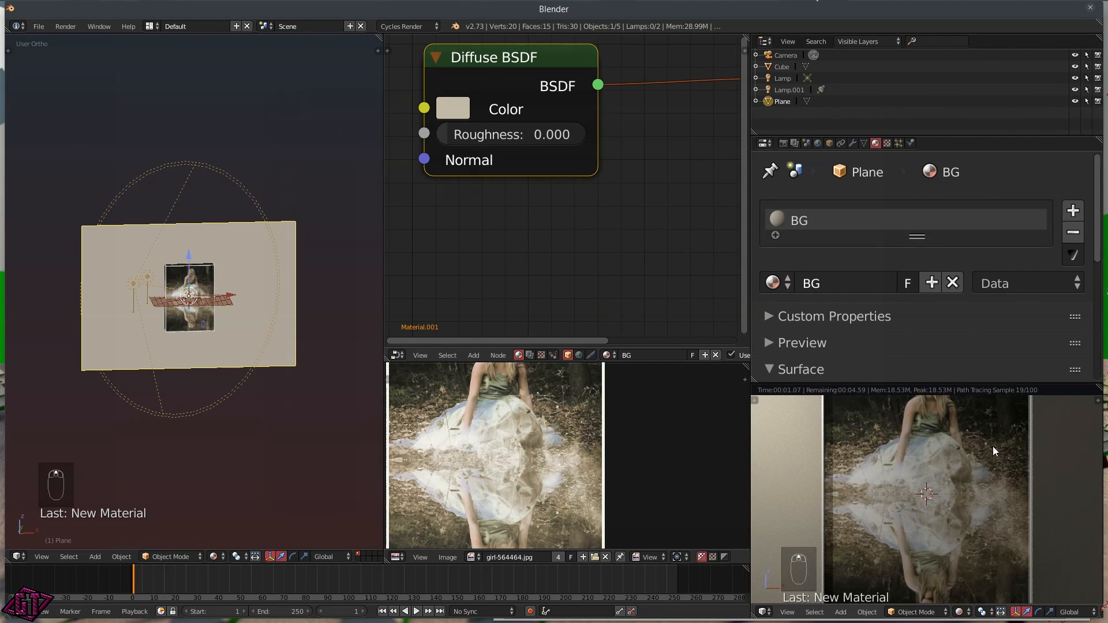
scroll(961, 549, down, 4)
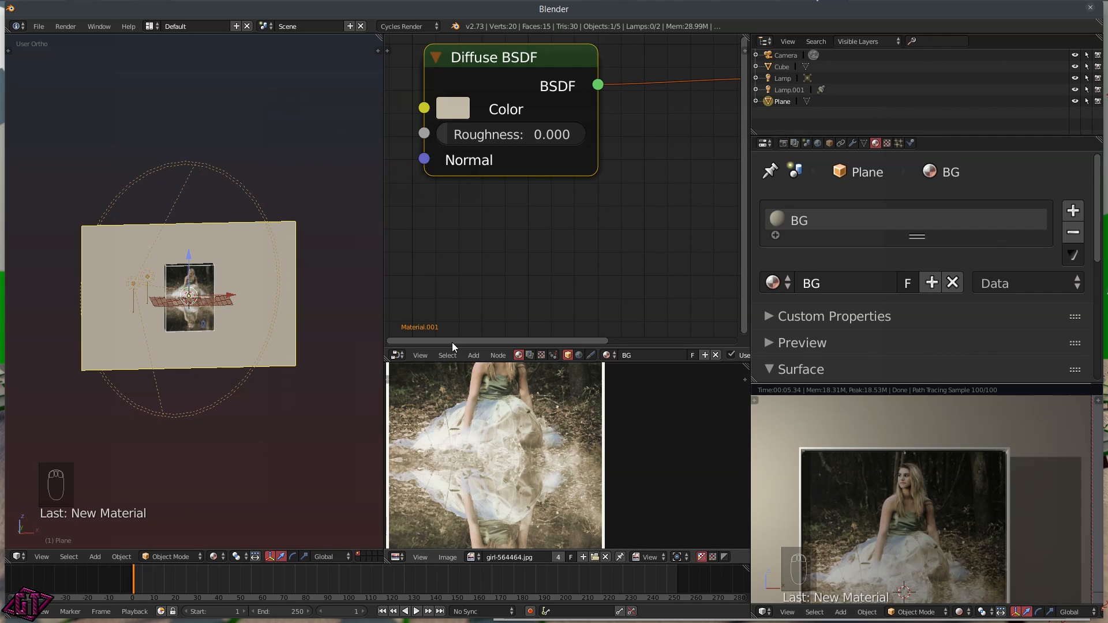
- Turn off Cast Shadow for the spot lamp Lamp.001 and turn it on for the point lamp
middle_drag(202, 298, 113, 296)
scroll(159, 349, up, 4)
middle_drag(156, 233, 205, 269)
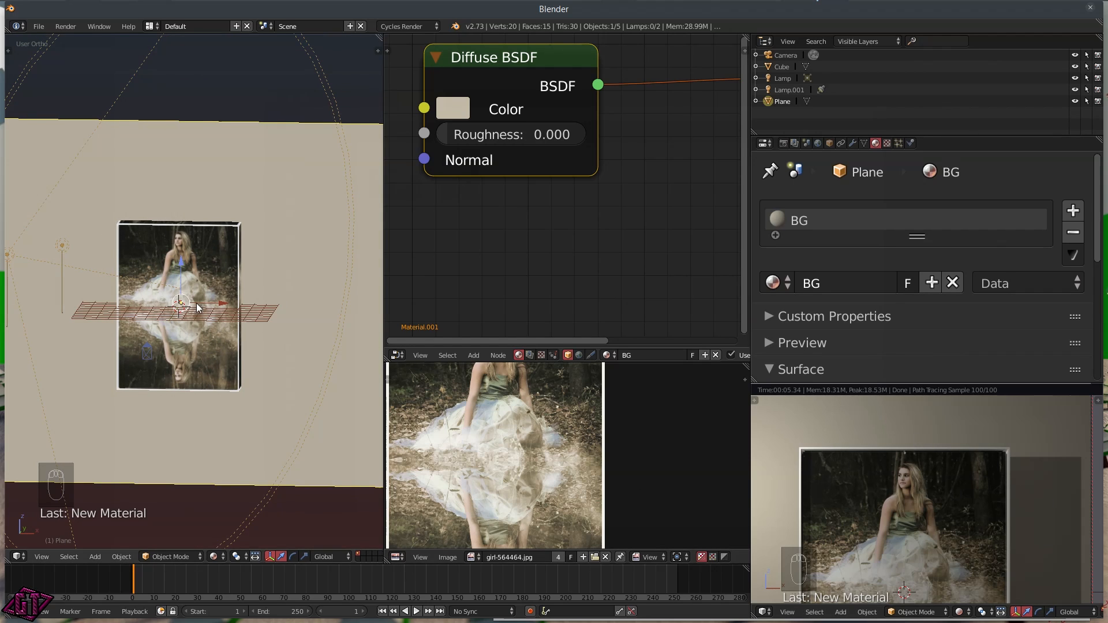
click(68, 242)
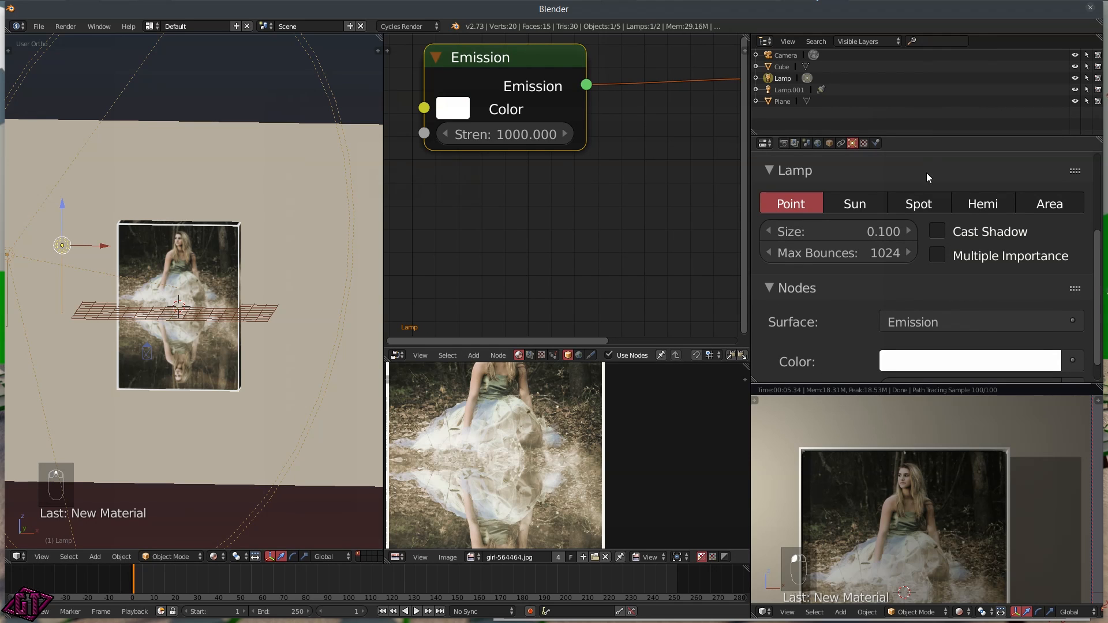
scroll(86, 225, down, 4)
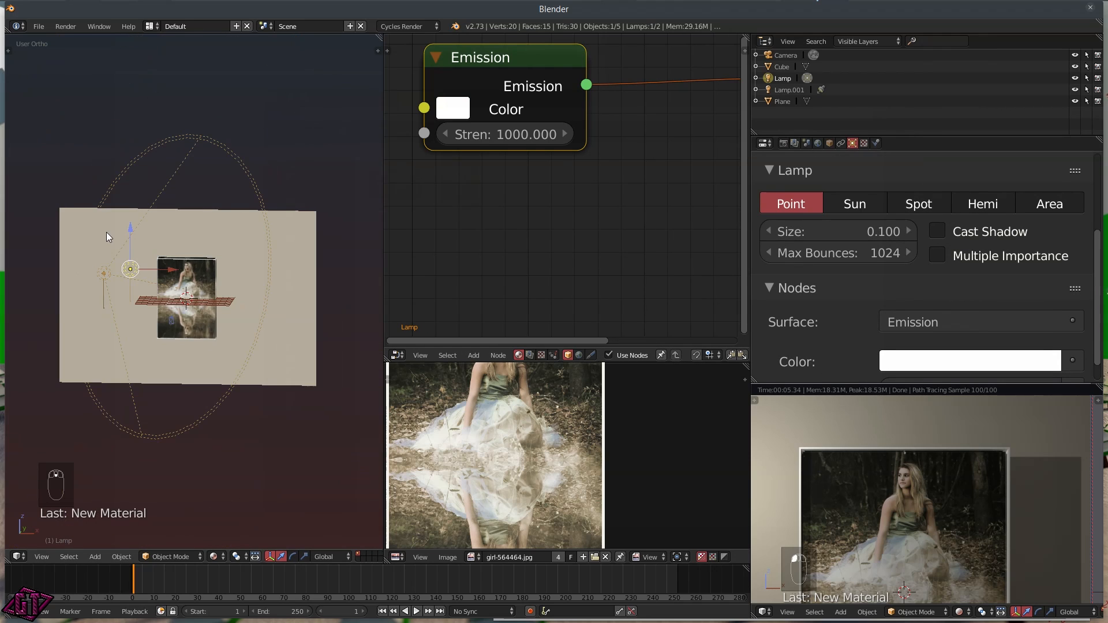
click(98, 275)
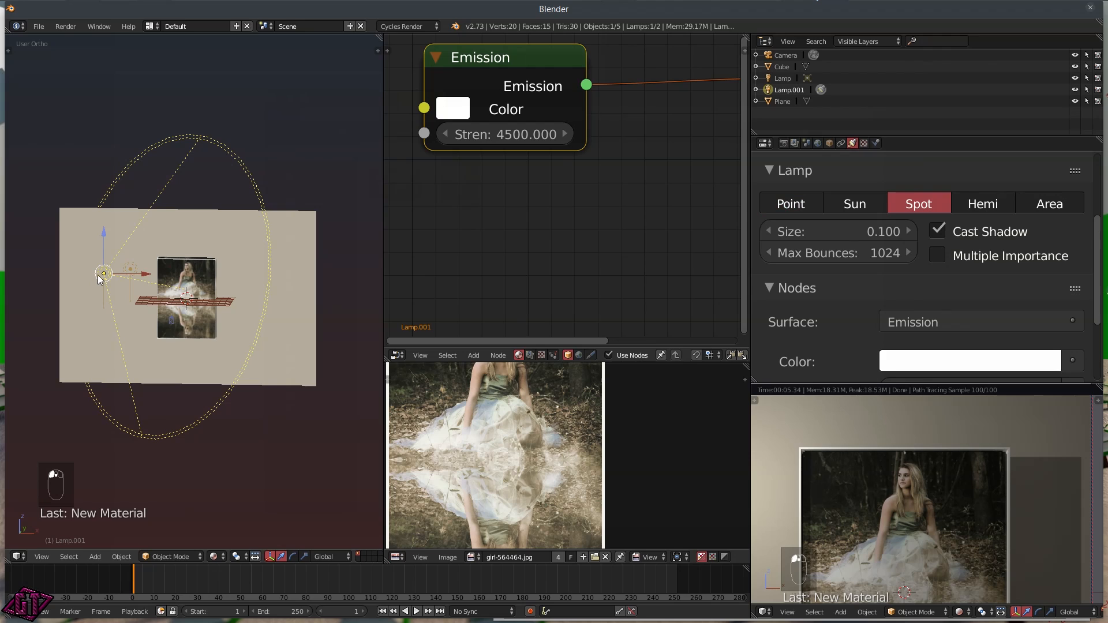
click(937, 232)
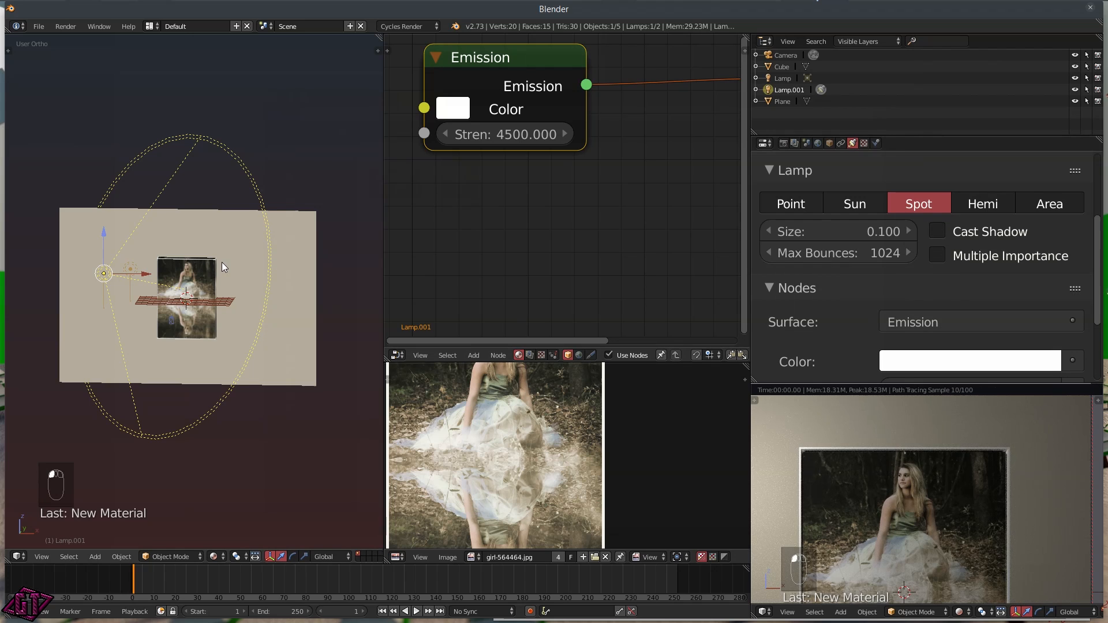
right_click(130, 269)
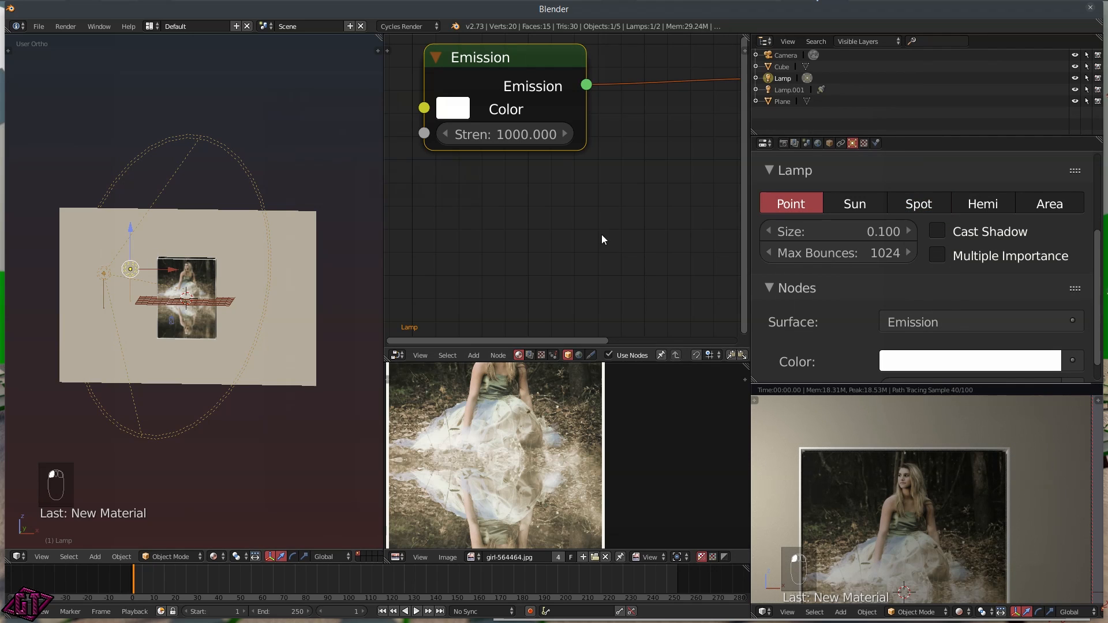
click(937, 230)
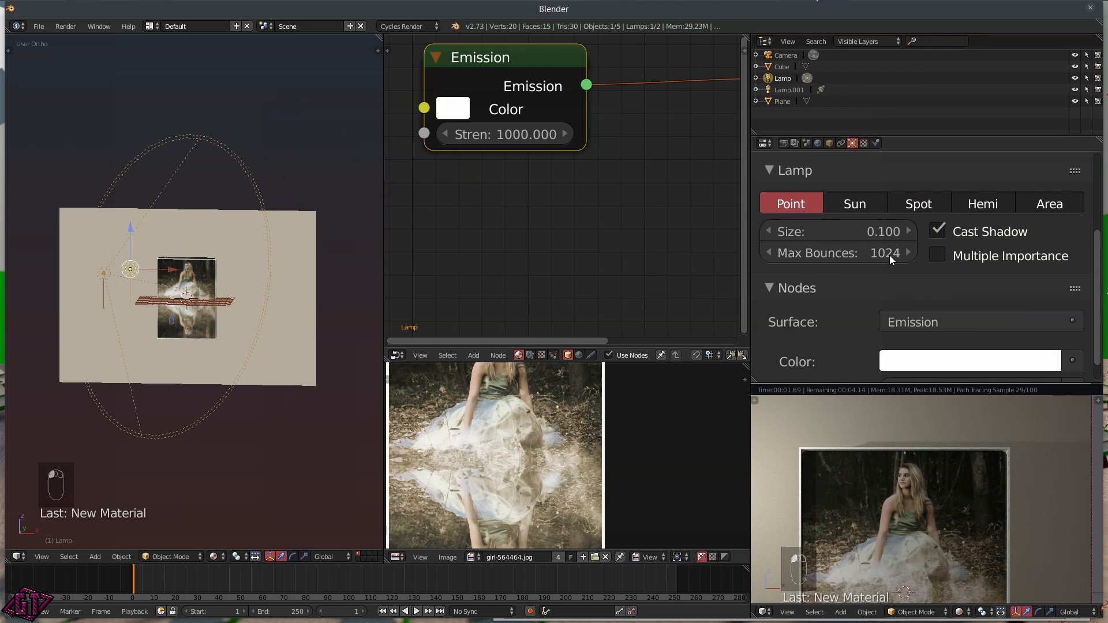
- Examine the point lamp's rendered shadow around the frame from the camera and from an angled view
key(KP_0)
scroll(999, 442, down, 2)
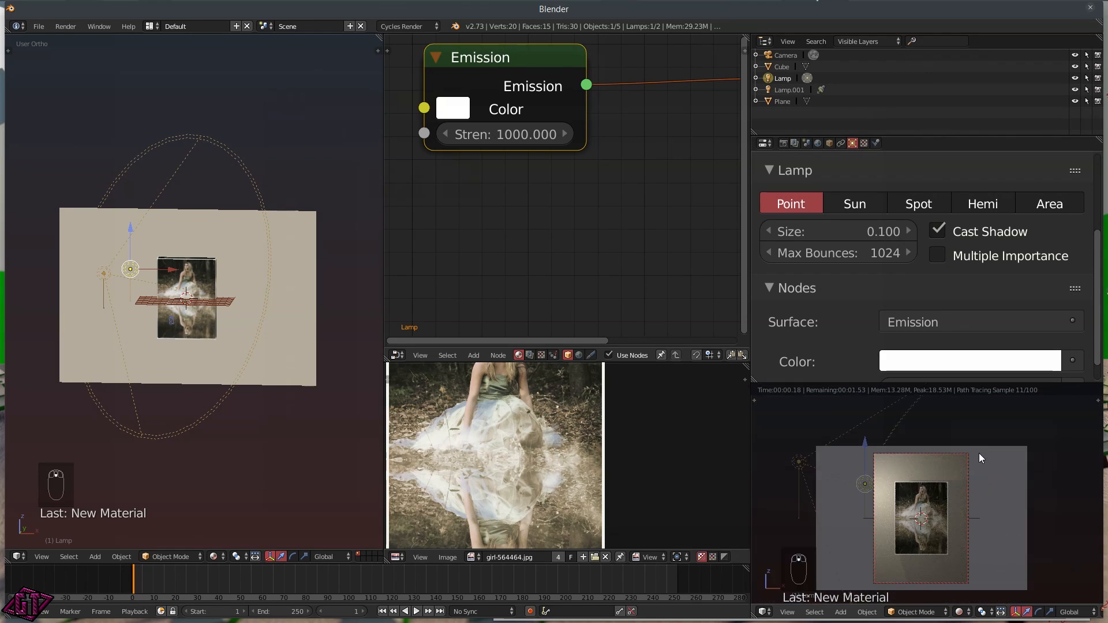
middle_drag(944, 524, 939, 504)
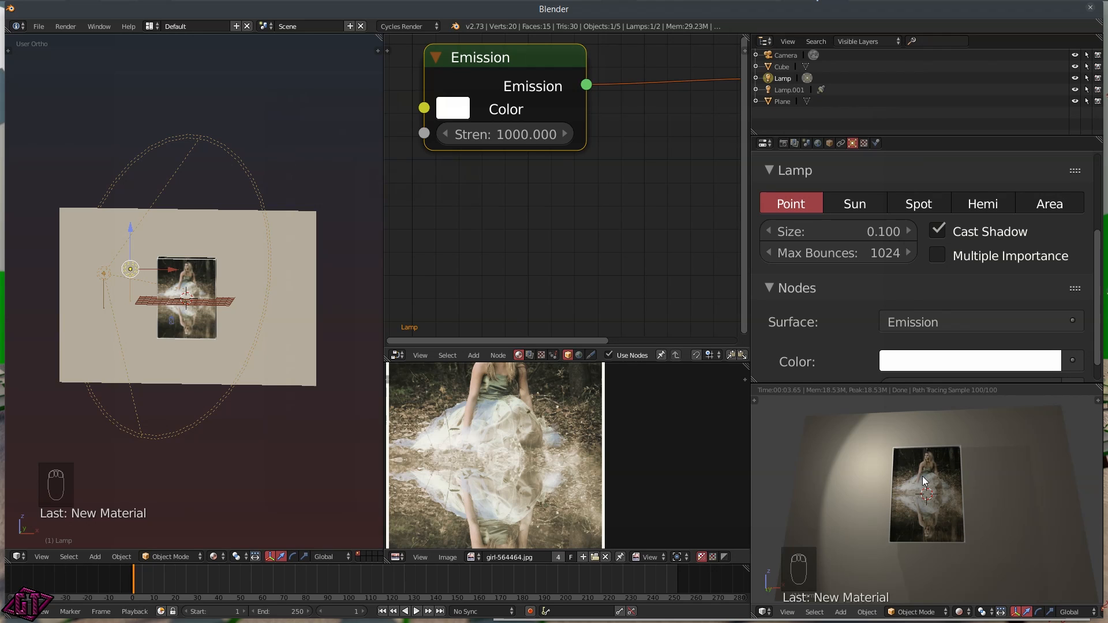
key(KP_0)
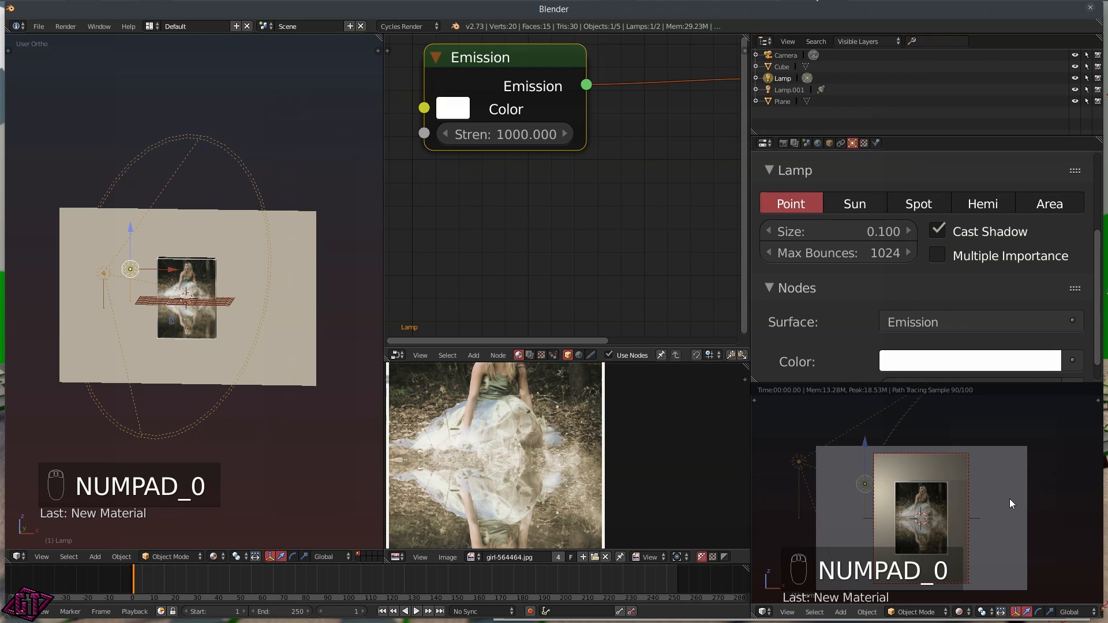
scroll(993, 473, up, 3)
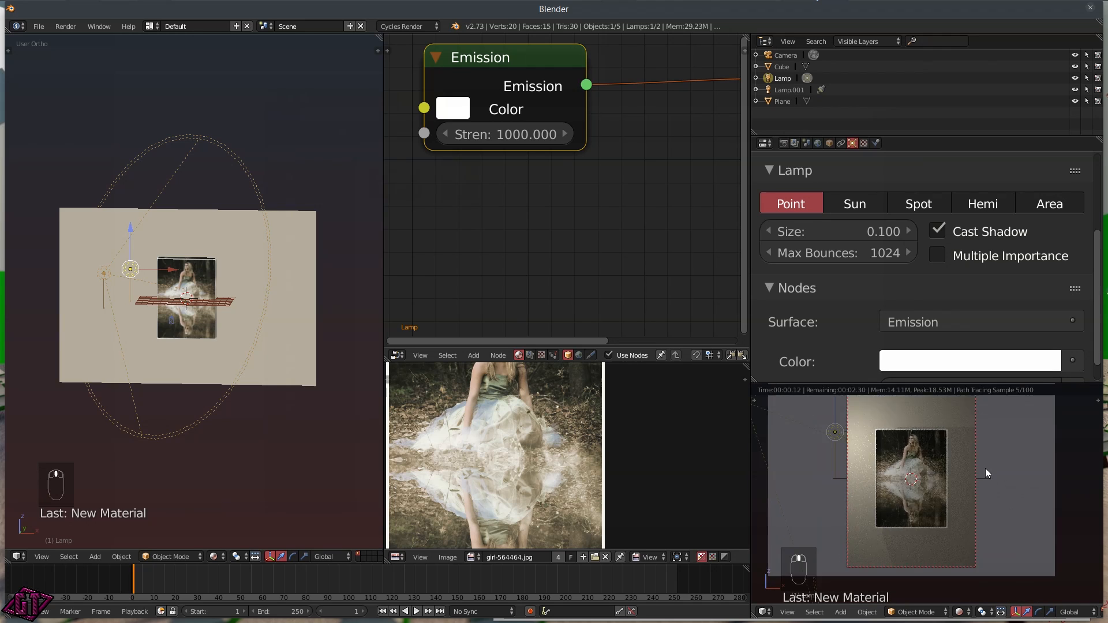
scroll(986, 469, up, 3)
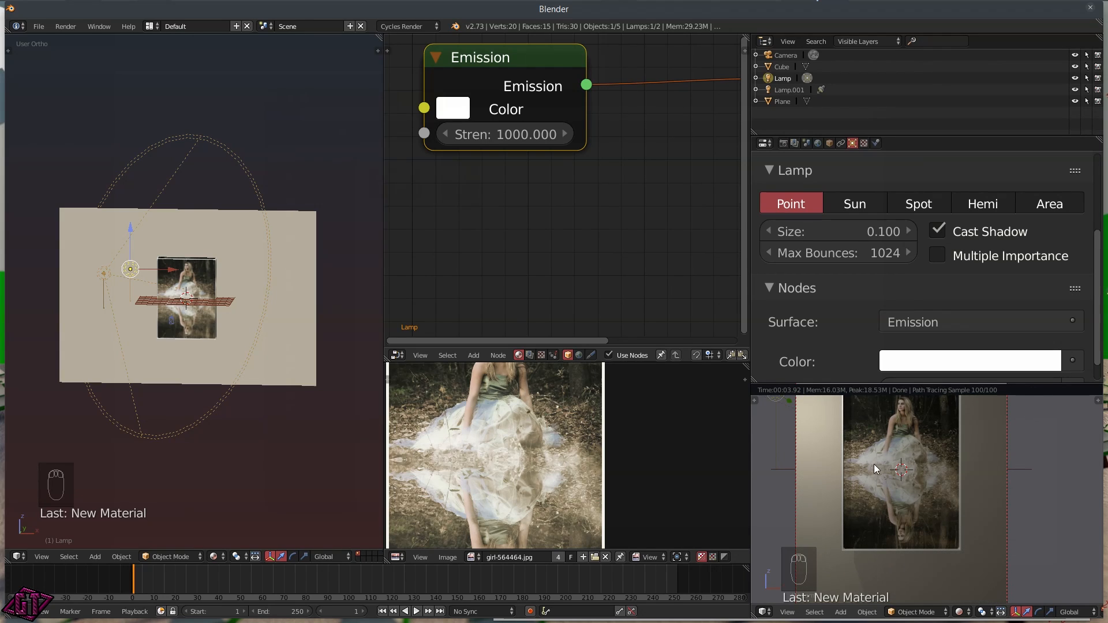
- Turn Cast Shadow on for the spot lamp Lamp.001 and off for the point lamp
click(209, 149)
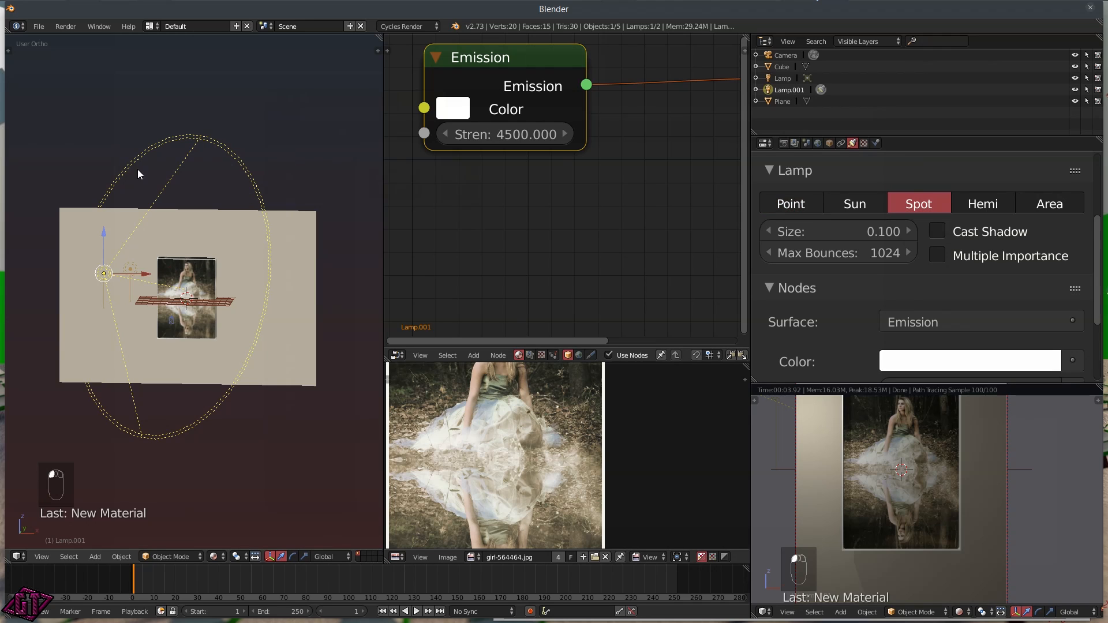
click(940, 230)
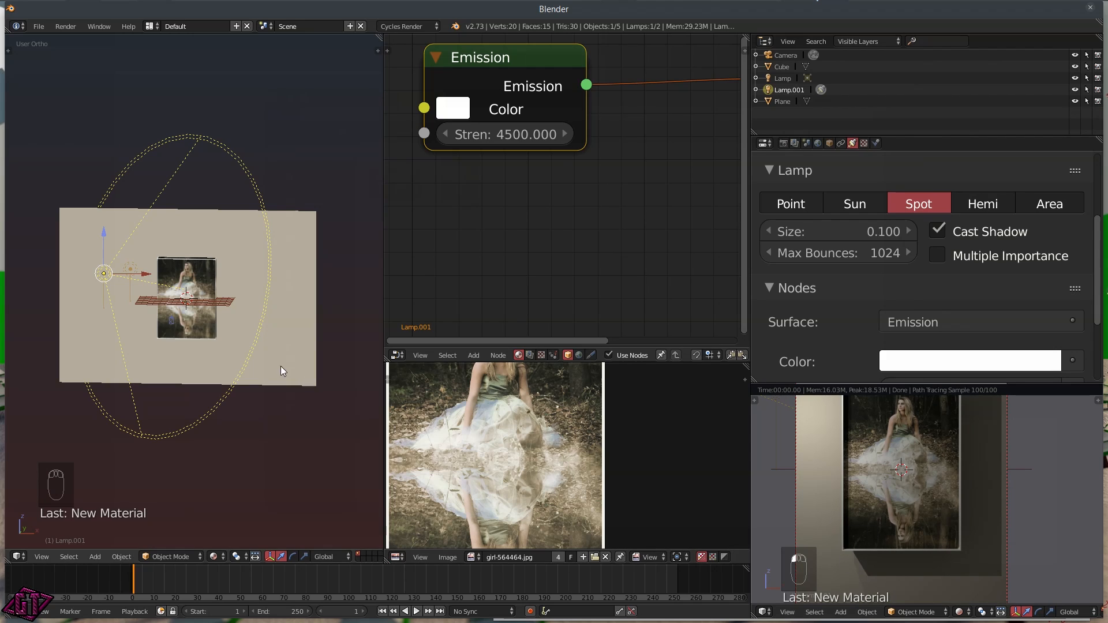
click(135, 269)
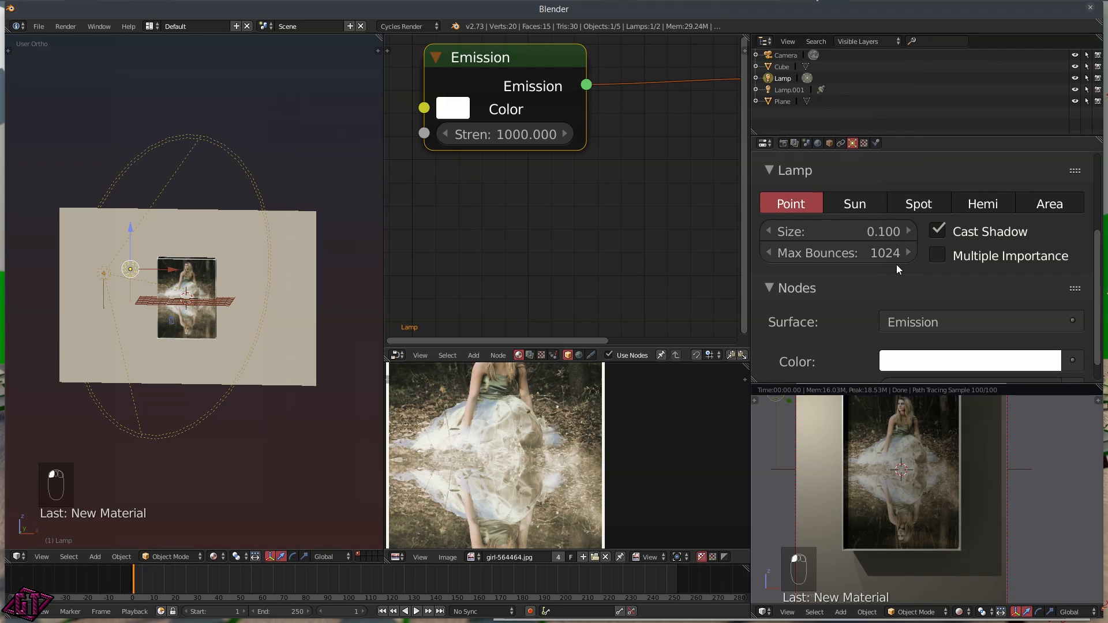
click(936, 231)
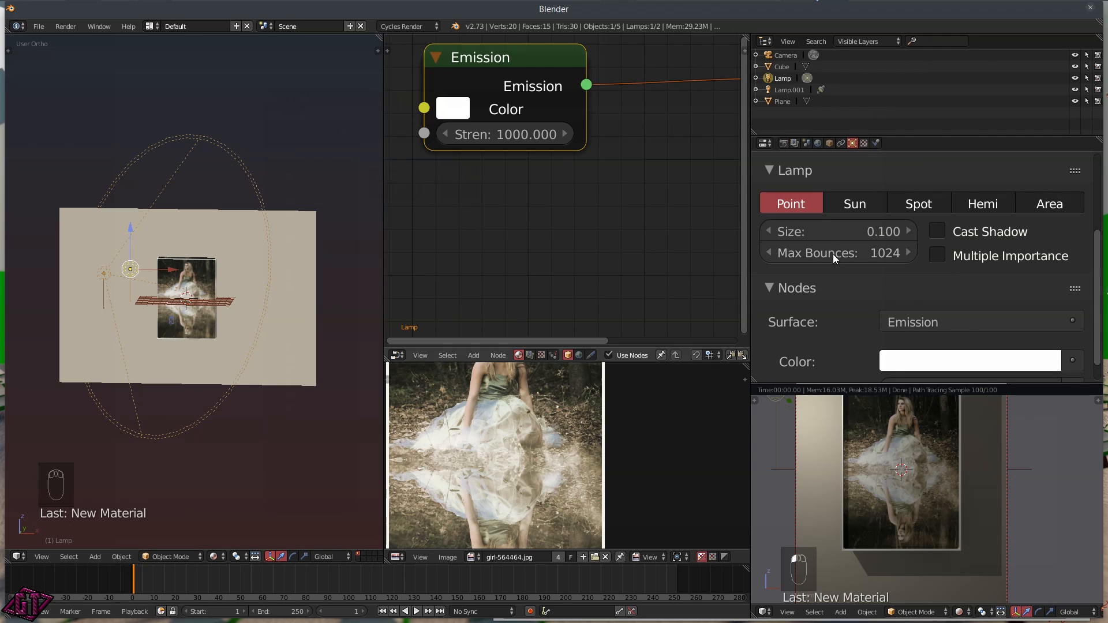
- Set the point lamp's Size to 4.5 and switch the camera view to Solid shading
click(863, 235)
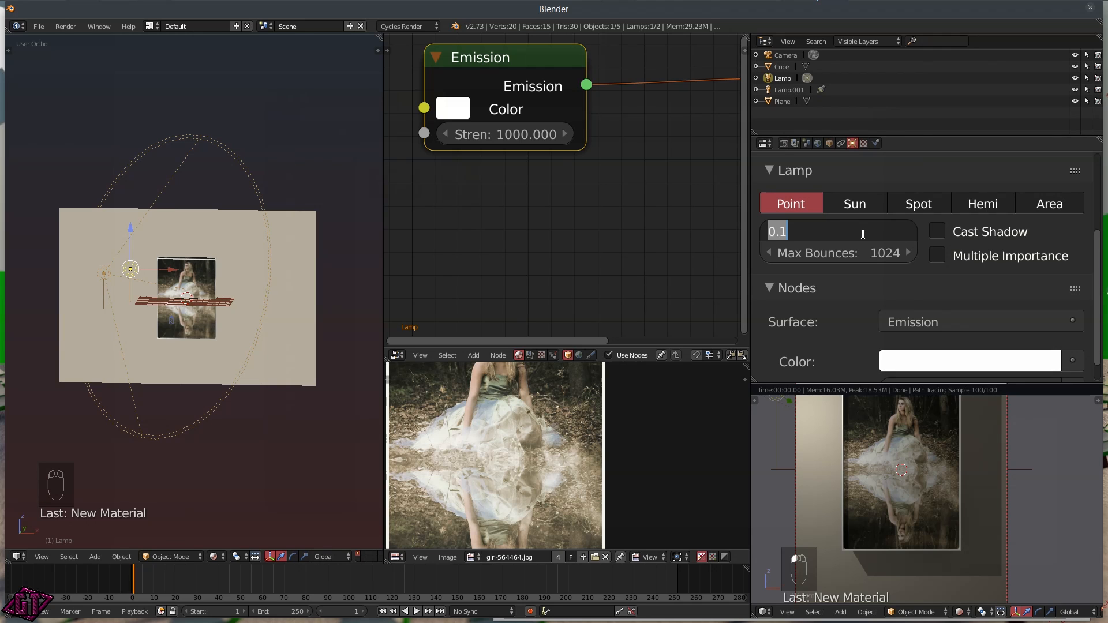
text(4.5)
key(Return)
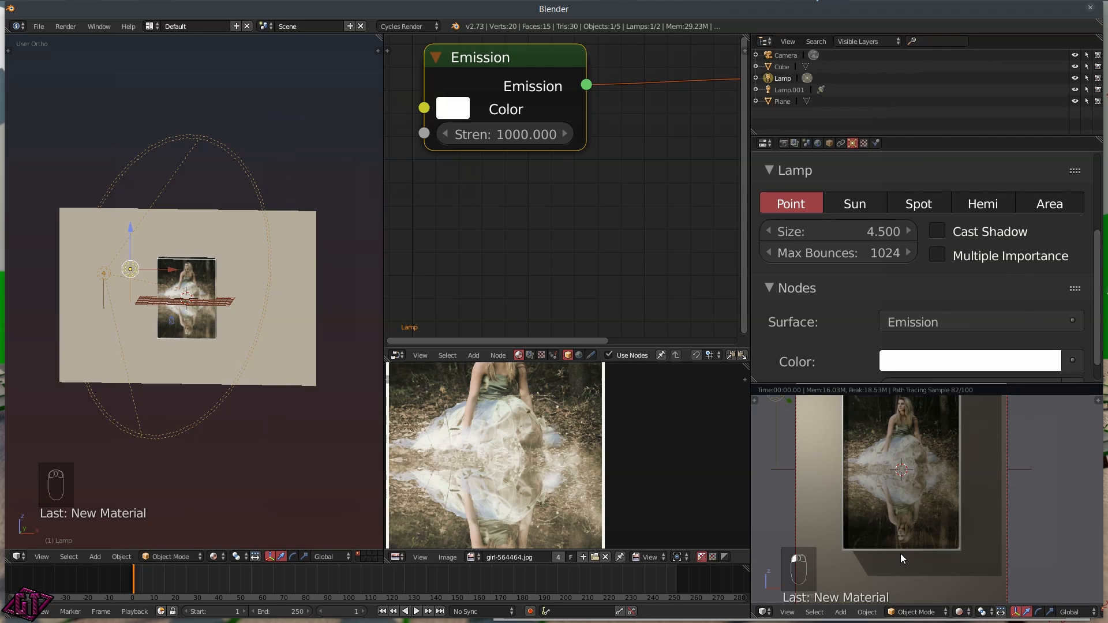
key(z)
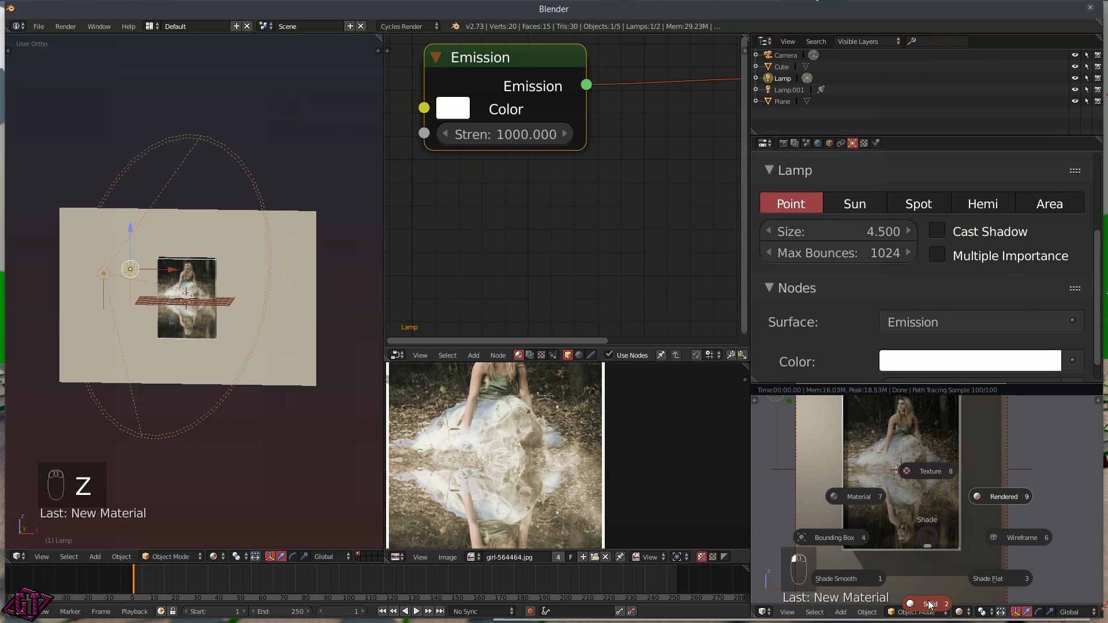
- Enlarge the image editor over the node editor's area and unlink girl-564464.jpg from it
drag(645, 346, 635, 165)
scroll(544, 255, down, 1)
middle_drag(543, 255, 635, 218)
click(605, 556)
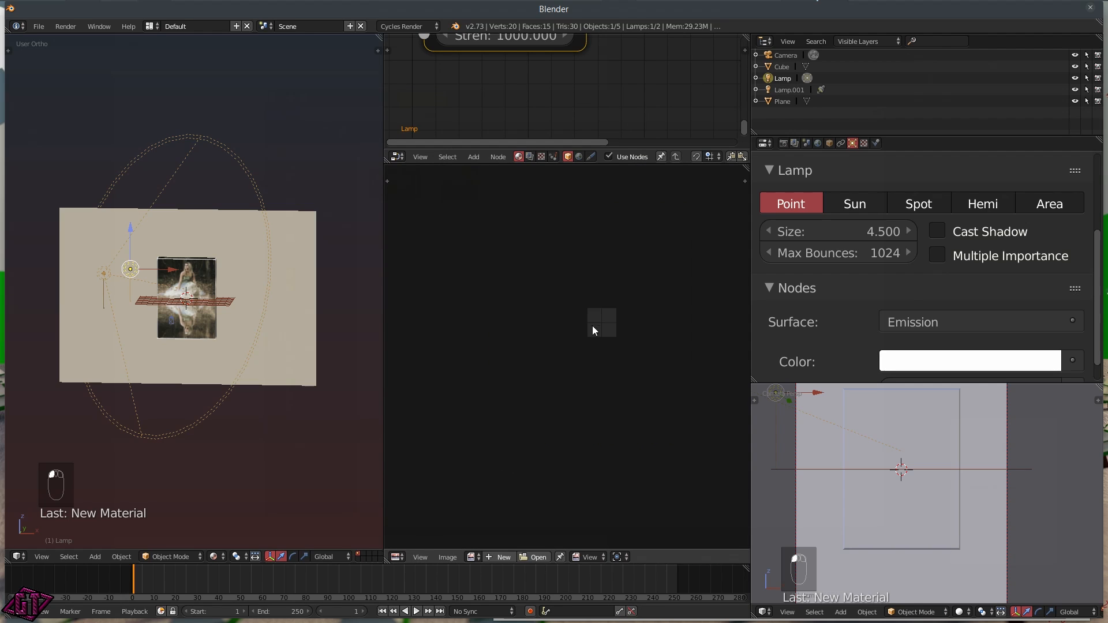
scroll(551, 359, up, 5)
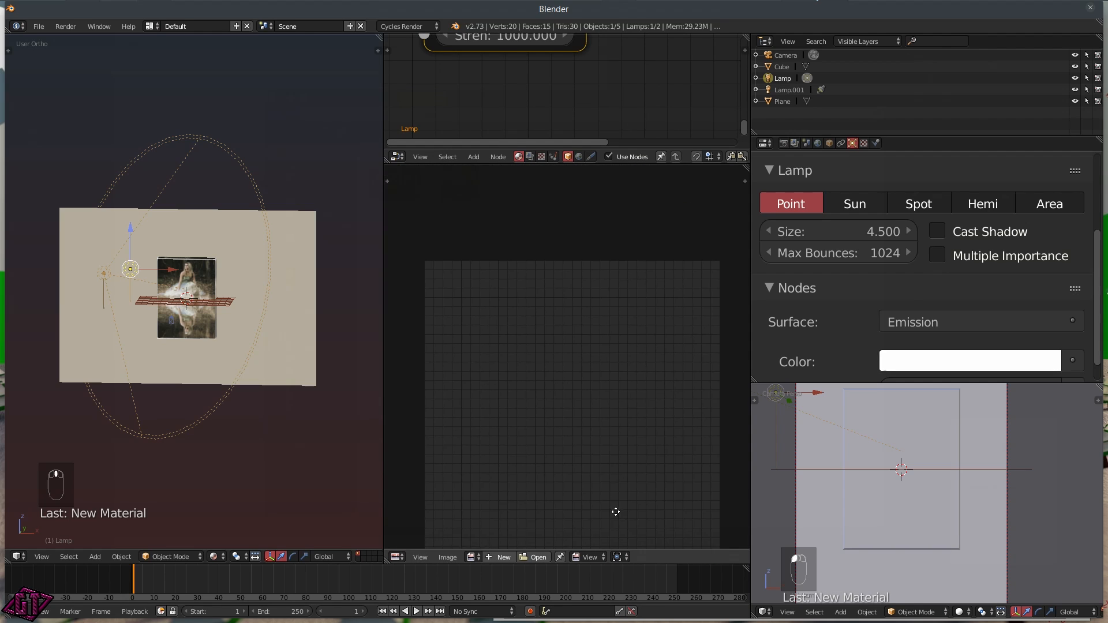
- Set the Cycles render samples to 200
click(783, 143)
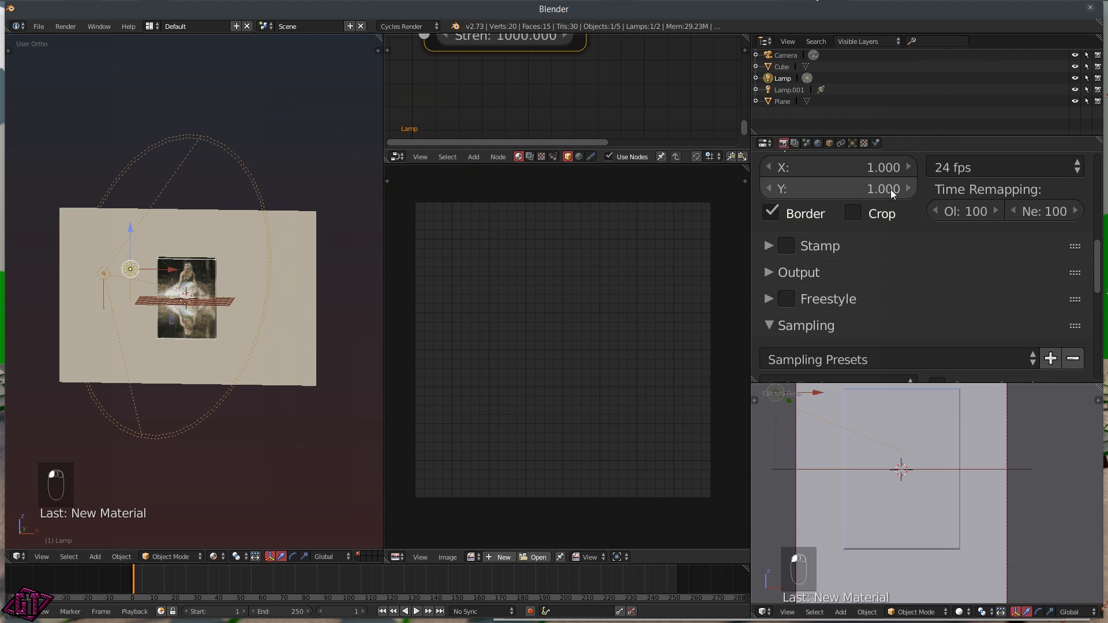
scroll(952, 242, down, 4)
scroll(947, 252, down, 3)
click(981, 274)
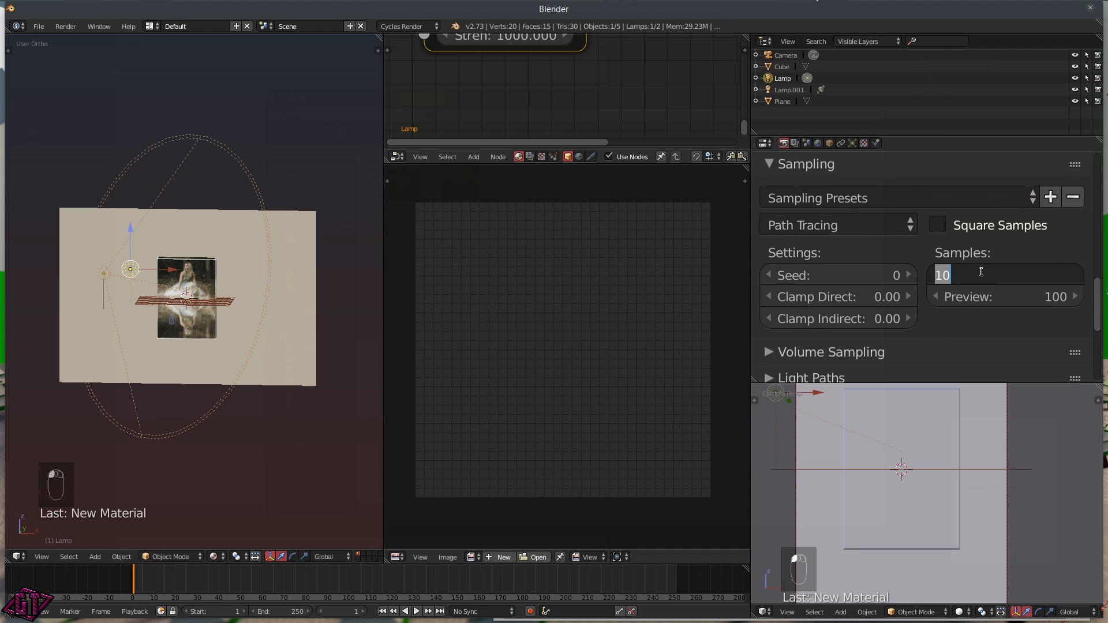
text(200)
key(Return)
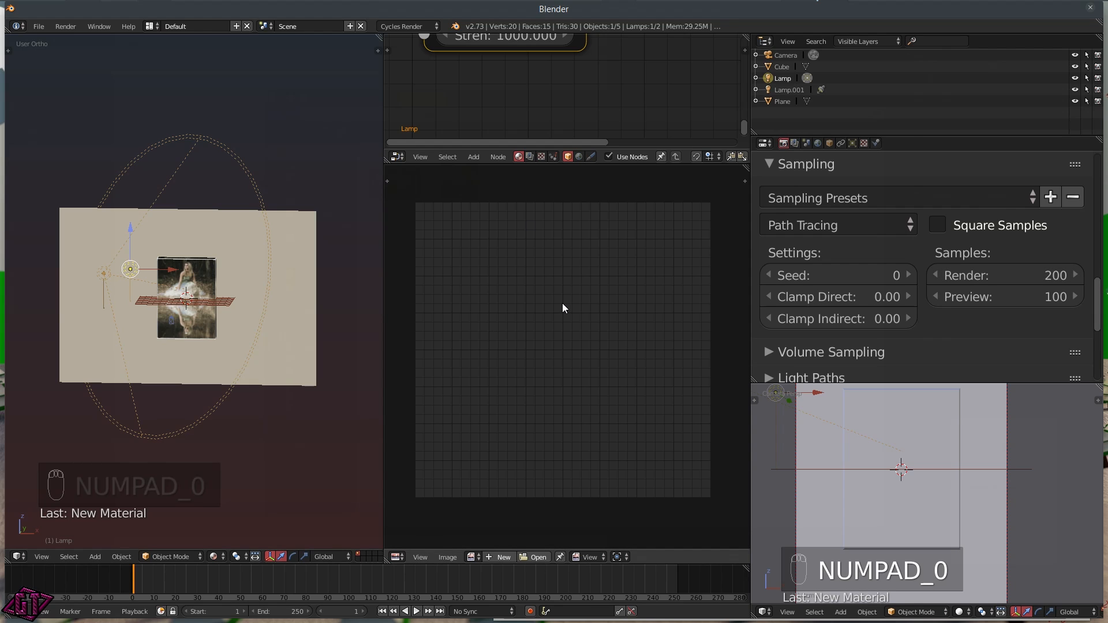
- Render the camera view and look over the finished image in the enlarged image editor
scroll(618, 309, down, 2)
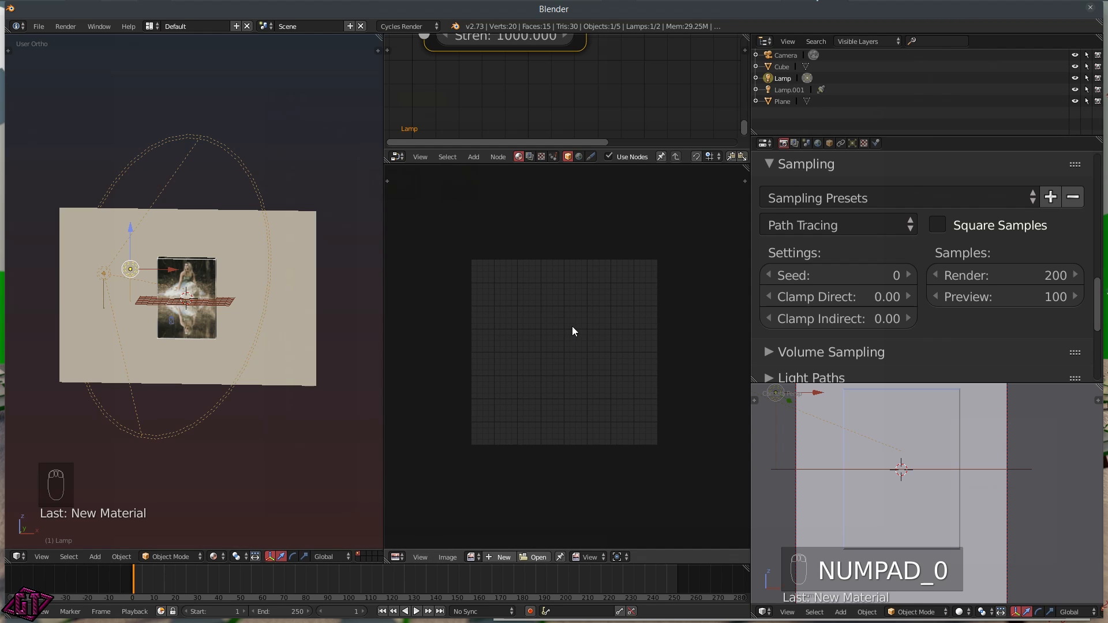
scroll(575, 331, up, 1)
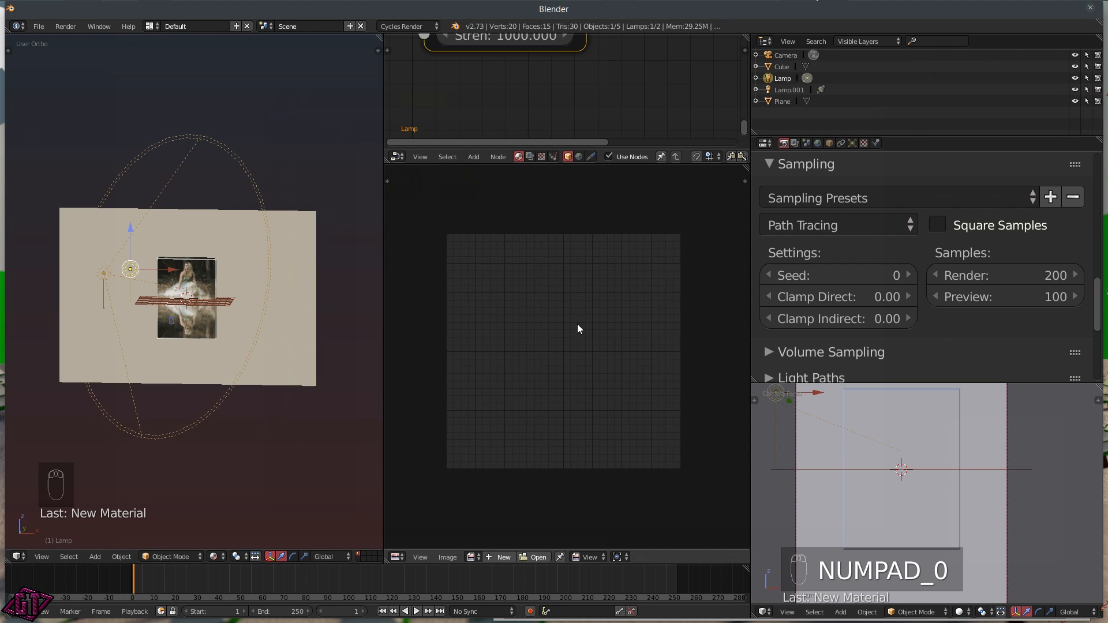
key(F12)
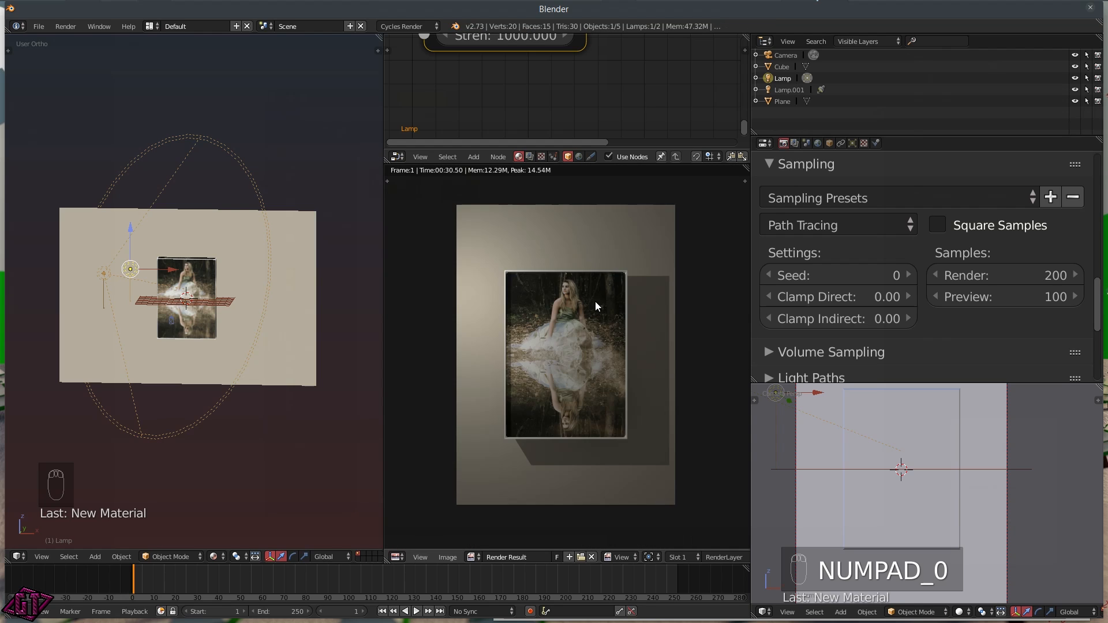
scroll(595, 301, up, 2)
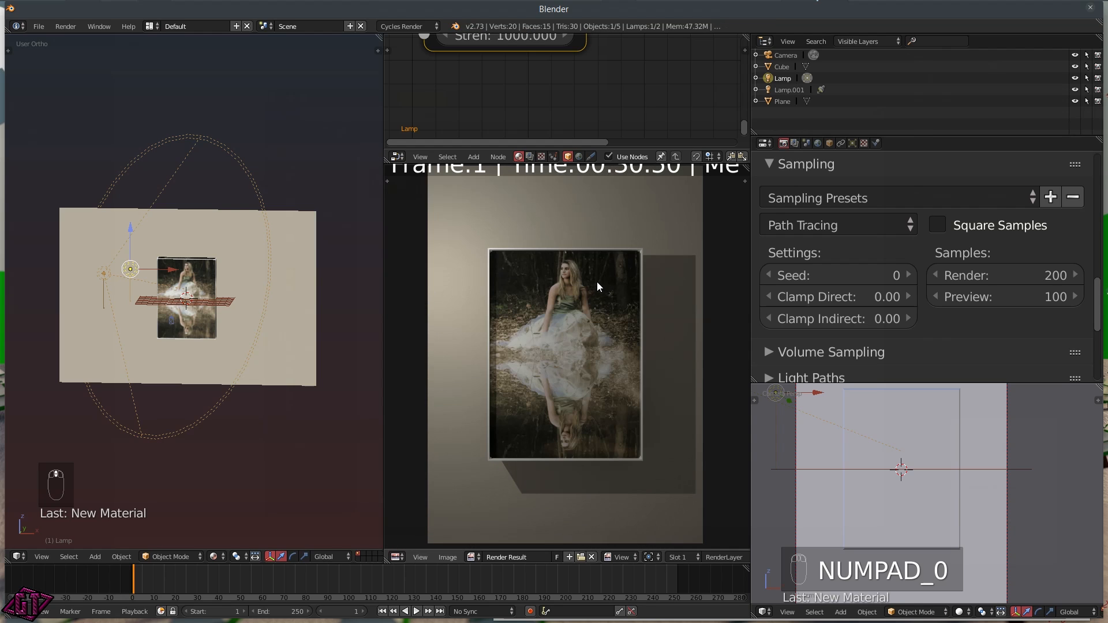
scroll(596, 278, up, 2)
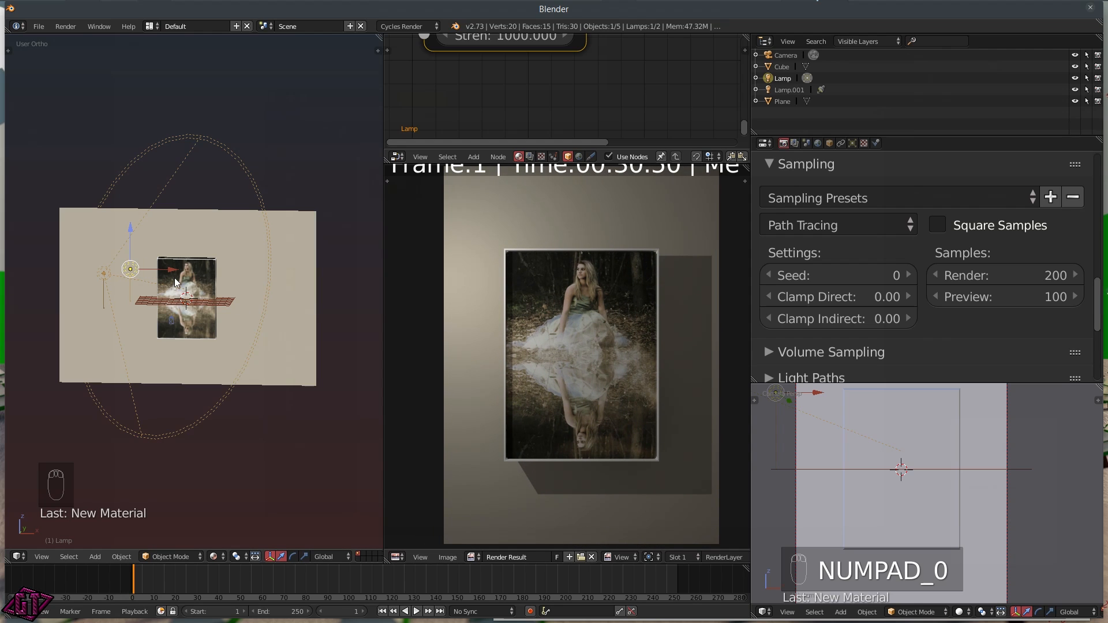
- Reposition the point lamp in front of the background plane, near the frame's upper left corner
middle_drag(175, 295, 233, 341)
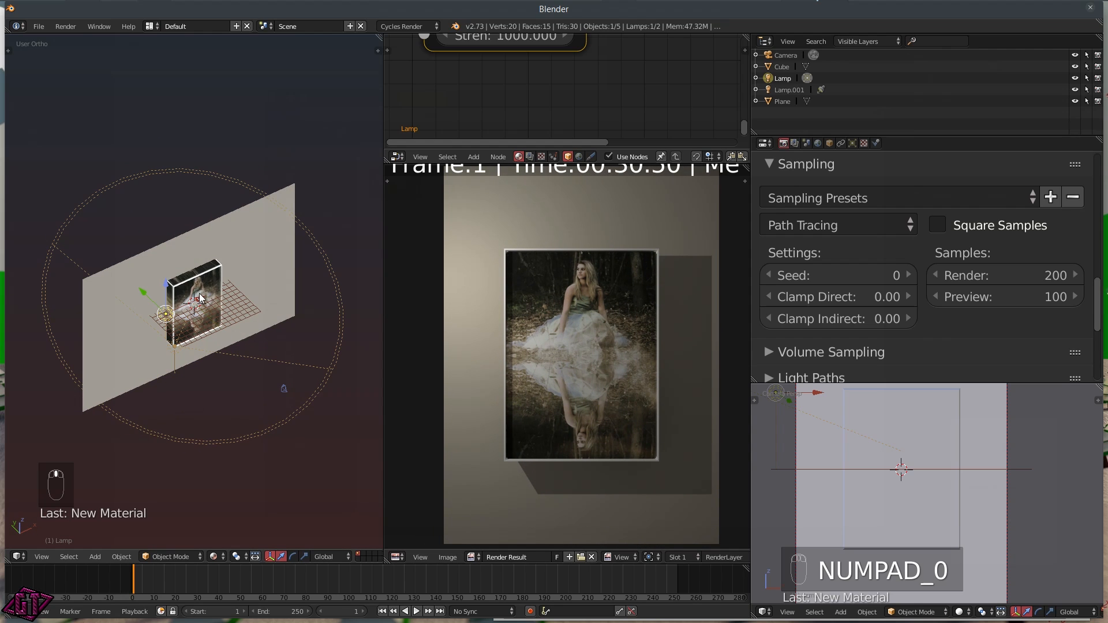
drag(200, 300, 224, 302)
middle_drag(224, 302, 185, 272)
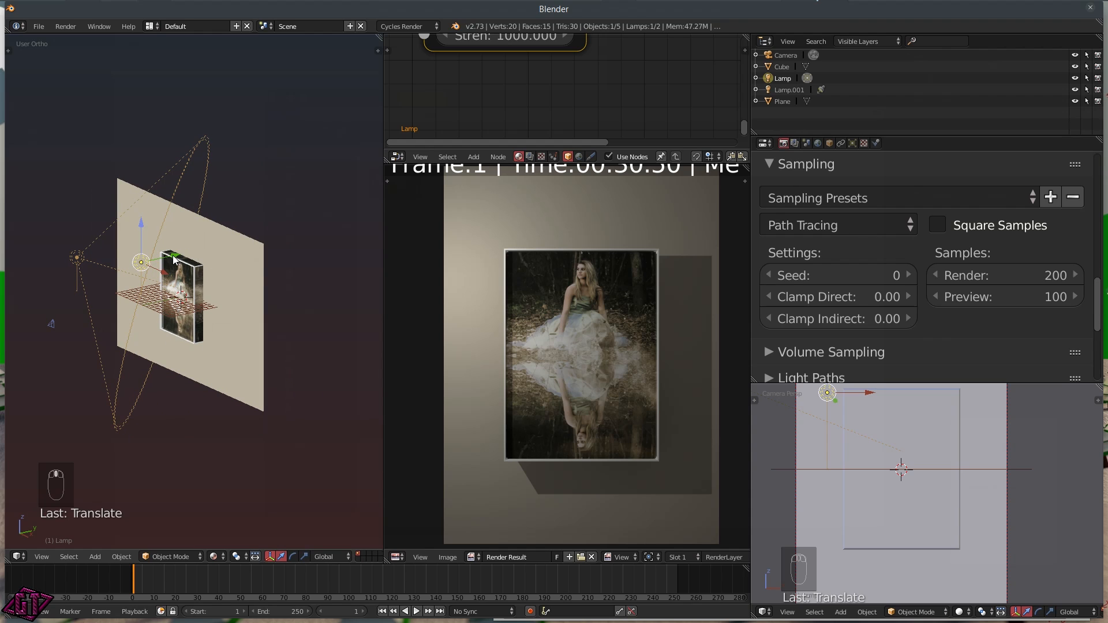
key(g)
key(z)
click(130, 237)
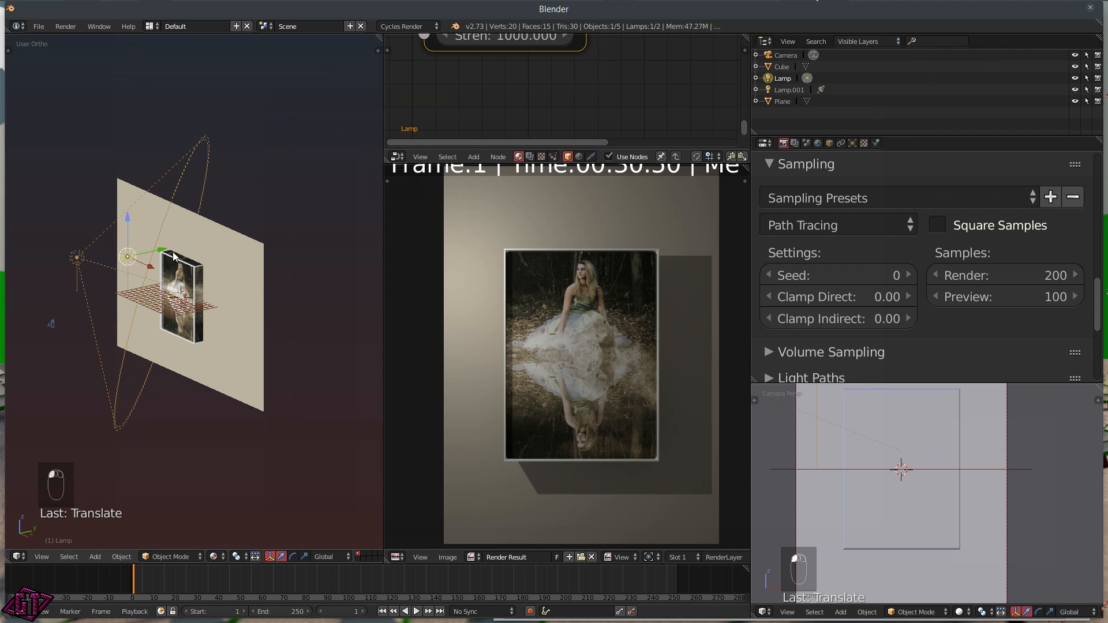
middle_drag(99, 282, 230, 276)
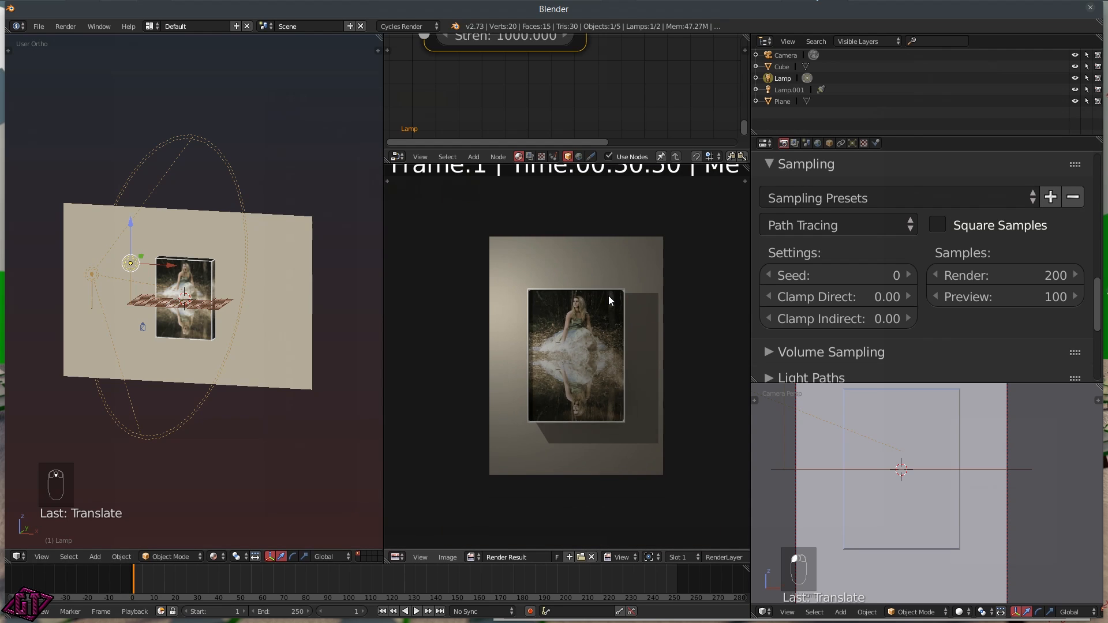
- Inspect the frame and its shadow in the render result and maximize the image editor to full screen
scroll(648, 293, up, 3)
scroll(650, 294, down, 3)
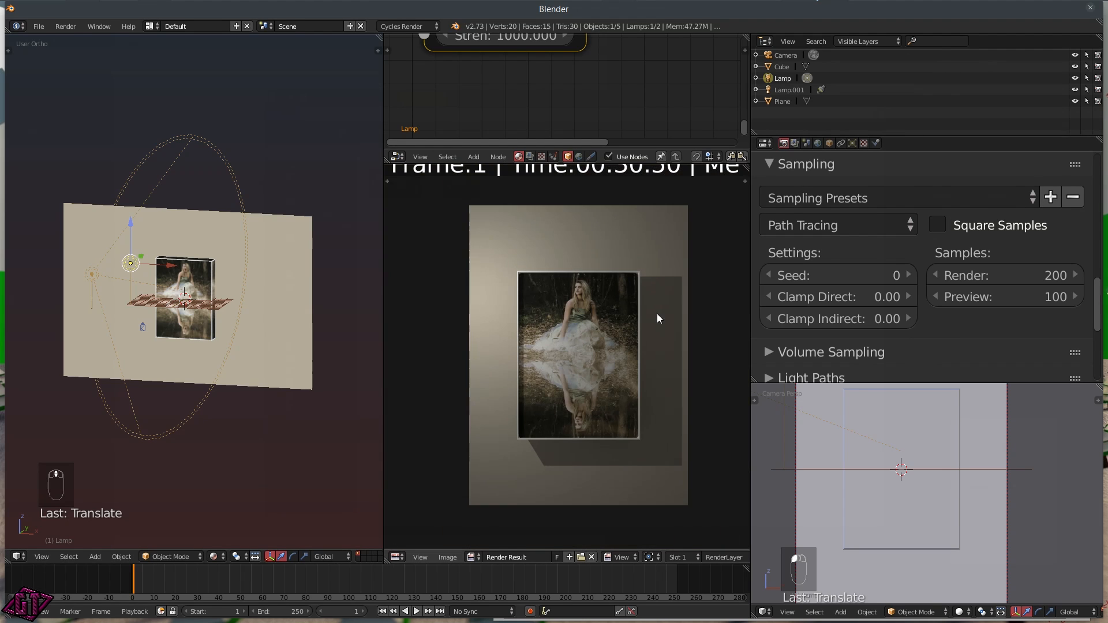
middle_drag(658, 346, 606, 313)
scroll(604, 309, up, 2)
middle_drag(569, 259, 611, 279)
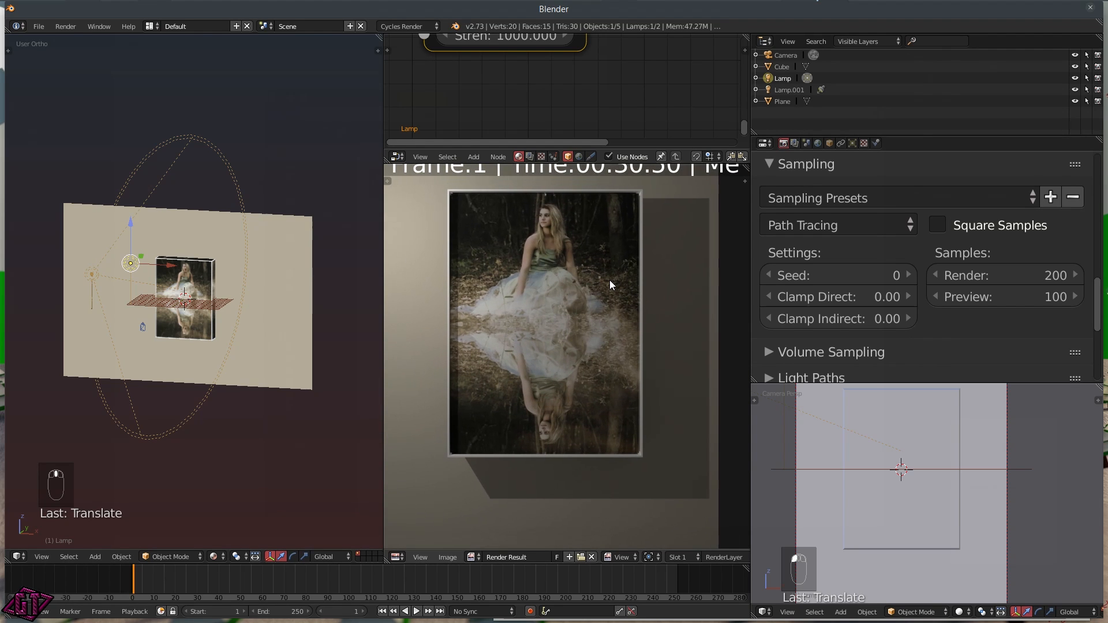
key(ctrl+Up)
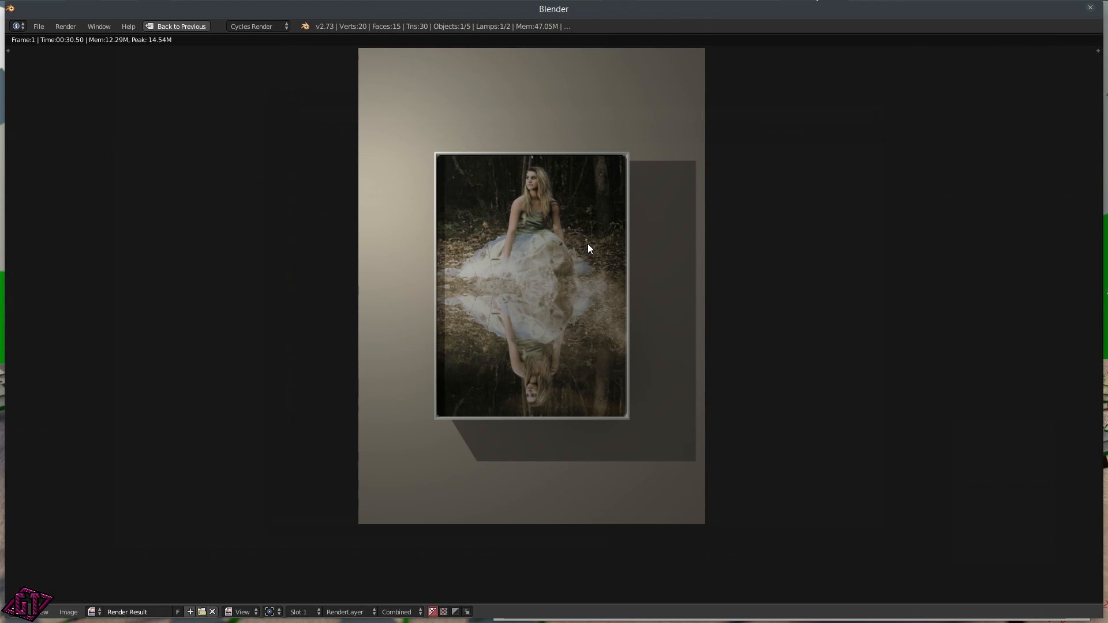
- Examine the rendered frame's top edge and the lighting on the background above it
middle_drag(587, 244, 597, 271)
scroll(599, 273, up, 1)
scroll(615, 233, up, 1)
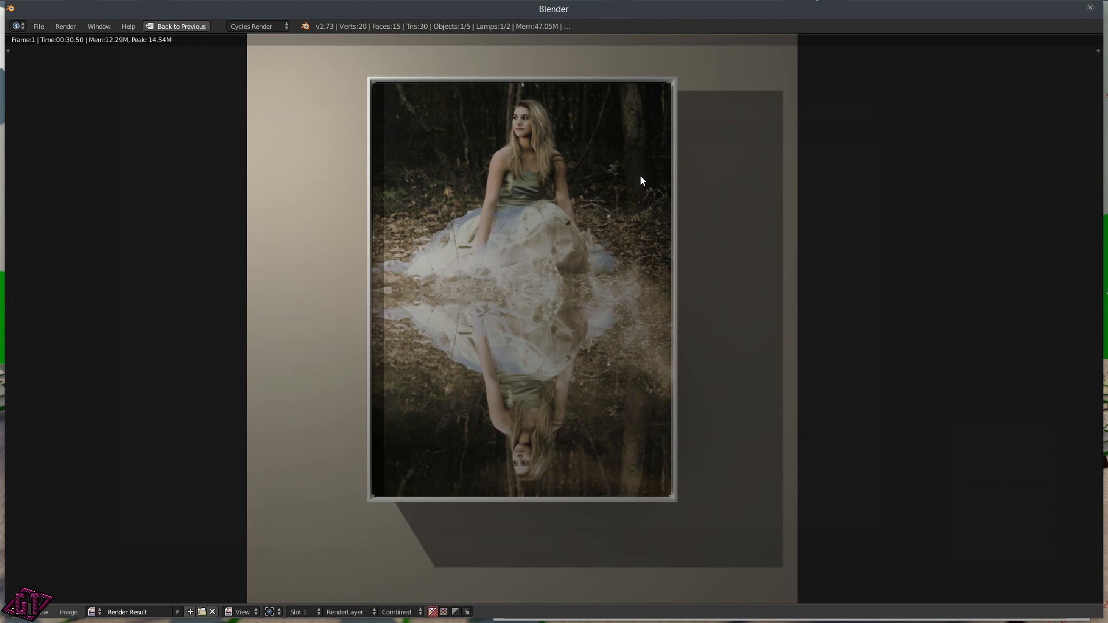
scroll(539, 145, up, 2)
scroll(535, 130, down, 4)
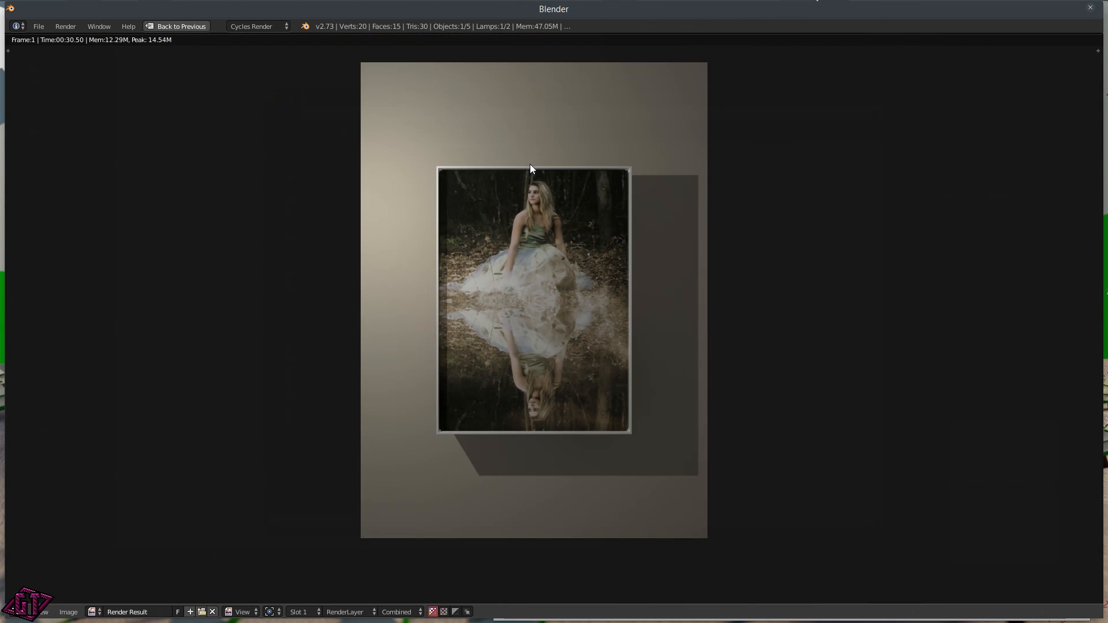
middle_drag(526, 159, 563, 187)
scroll(563, 136, up, 5)
middle_drag(564, 136, 633, 392)
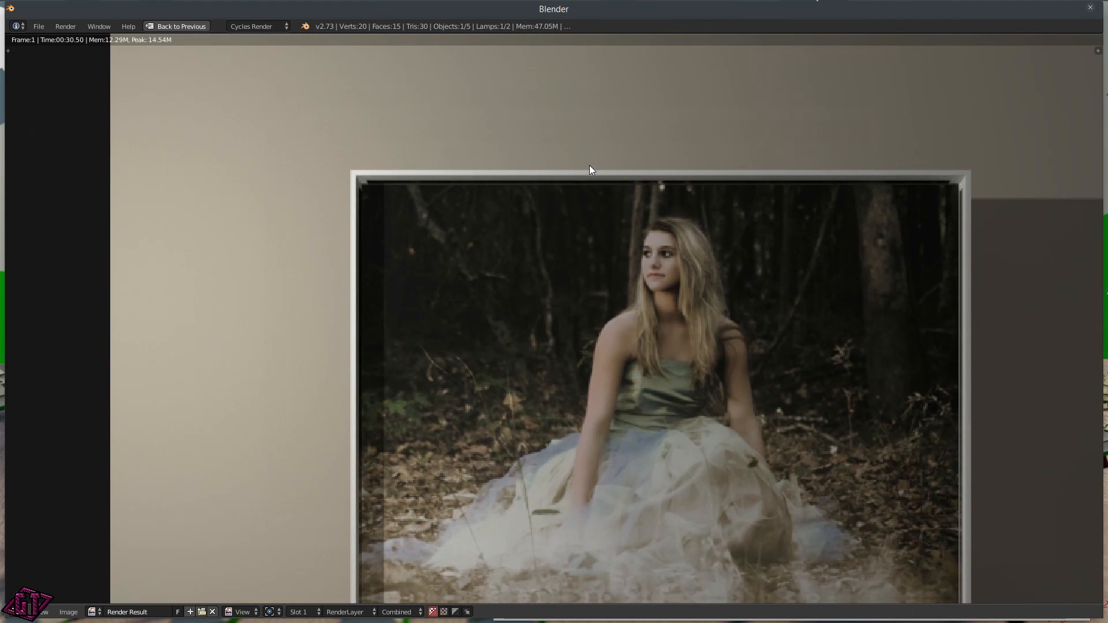
scroll(600, 162, up, 2)
scroll(613, 158, down, 4)
middle_drag(643, 186, 656, 248)
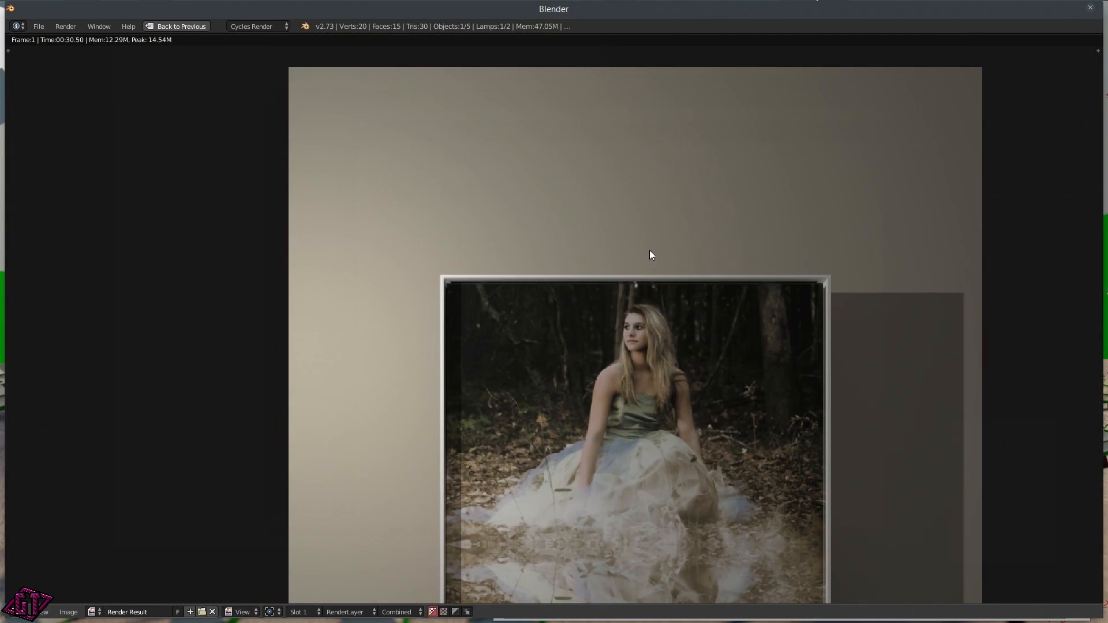
- Examine close-up details of the frame, its shadow and the wrapped image in the render result
scroll(660, 297, up, 5)
scroll(868, 327, up, 4)
scroll(863, 377, down, 4)
middle_drag(864, 379, 692, 83)
scroll(783, 226, up, 3)
scroll(899, 179, down, 4)
scroll(811, 246, down, 4)
middle_drag(767, 270, 729, 245)
scroll(666, 314, up, 2)
scroll(639, 199, up, 4)
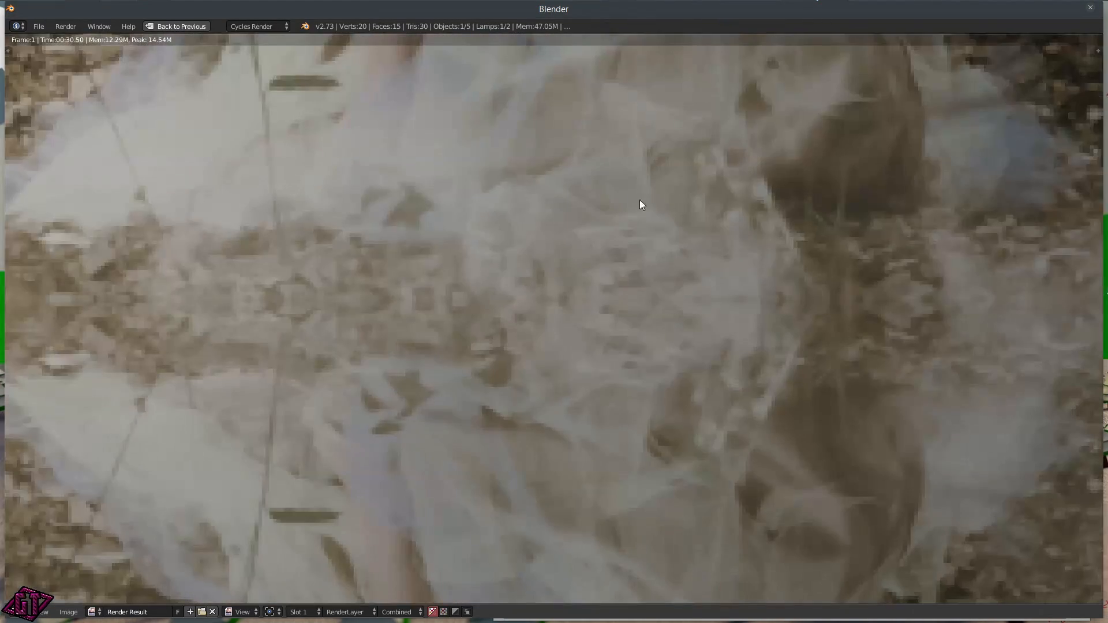
scroll(600, 282, up, 4)
scroll(601, 281, down, 10)
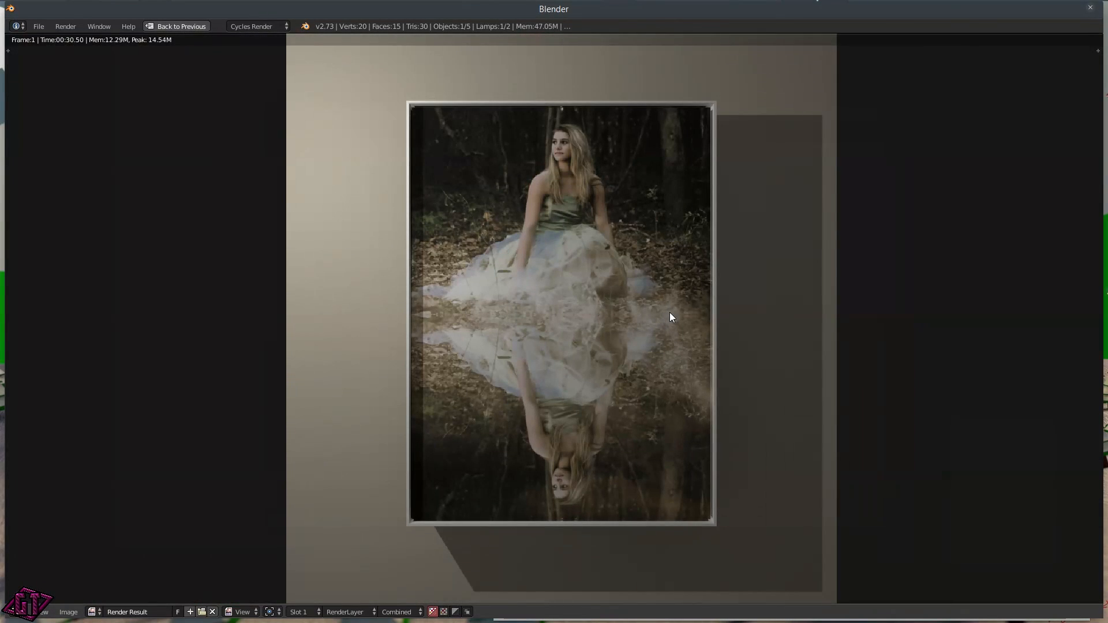
- Review the whole rendered composition, checking the frame against its shadow and the background
middle_drag(670, 317, 620, 315)
scroll(694, 304, up, 2)
scroll(697, 300, down, 2)
middle_drag(665, 401, 695, 301)
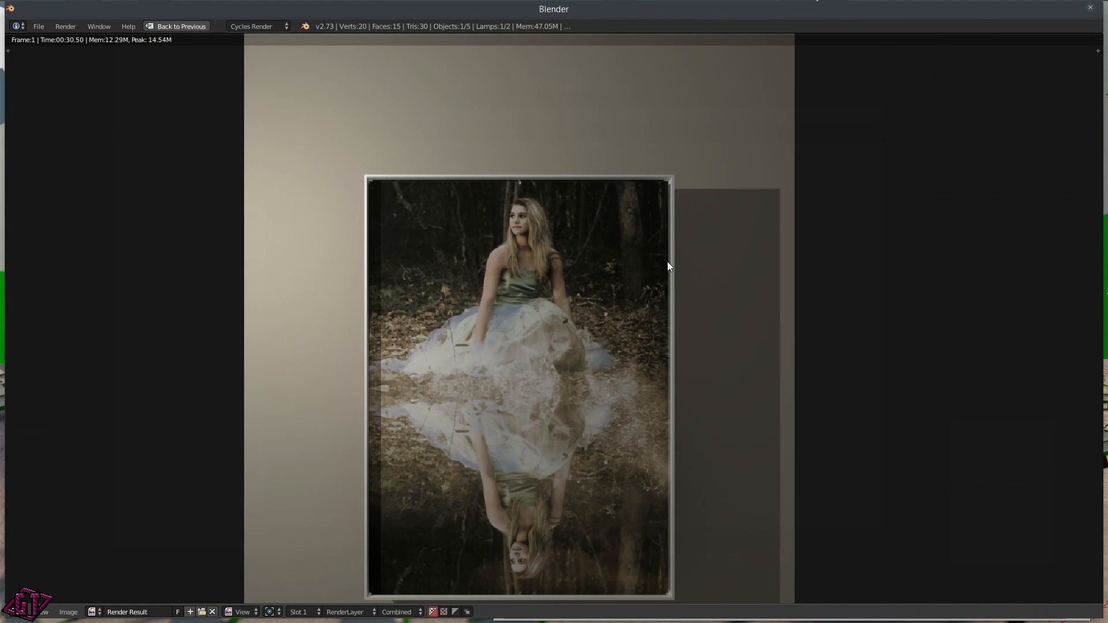
scroll(669, 265, down, 4)
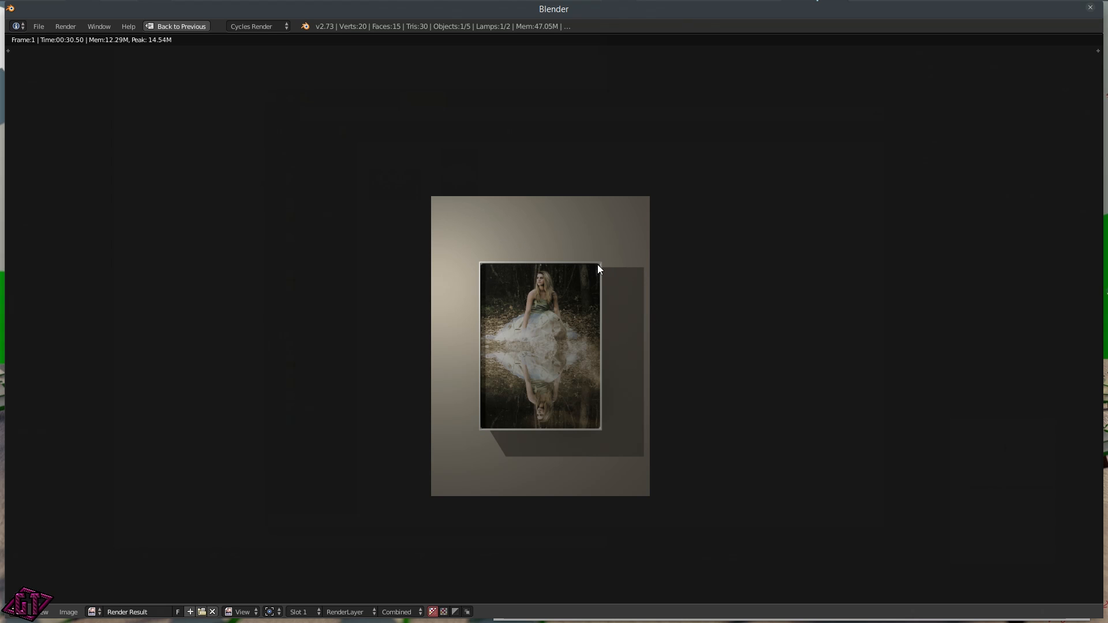
scroll(647, 262, up, 2)
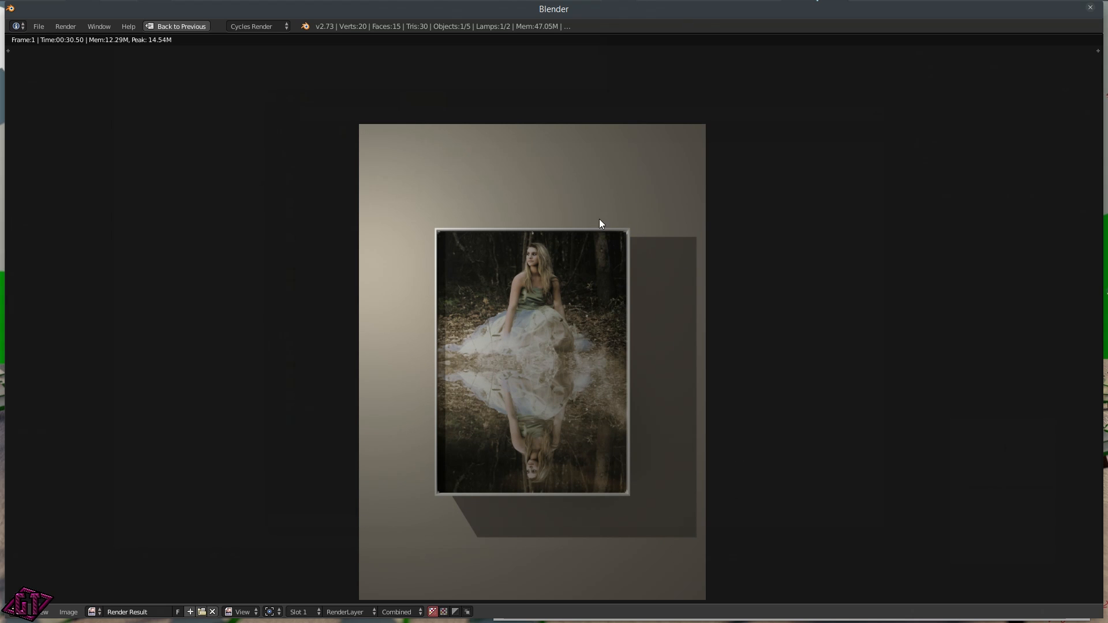
scroll(542, 266, up, 2)
scroll(559, 313, down, 2)
middle_drag(558, 325, 558, 278)
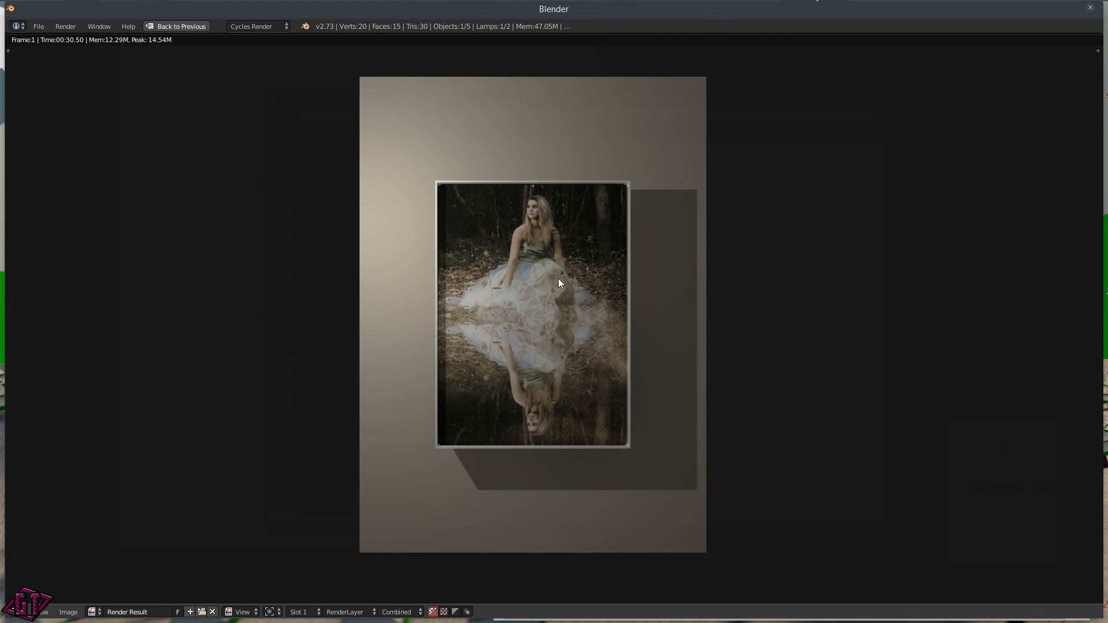
- Show the render result's image properties, view render Slot 2 and return to Slot 1
key(n)
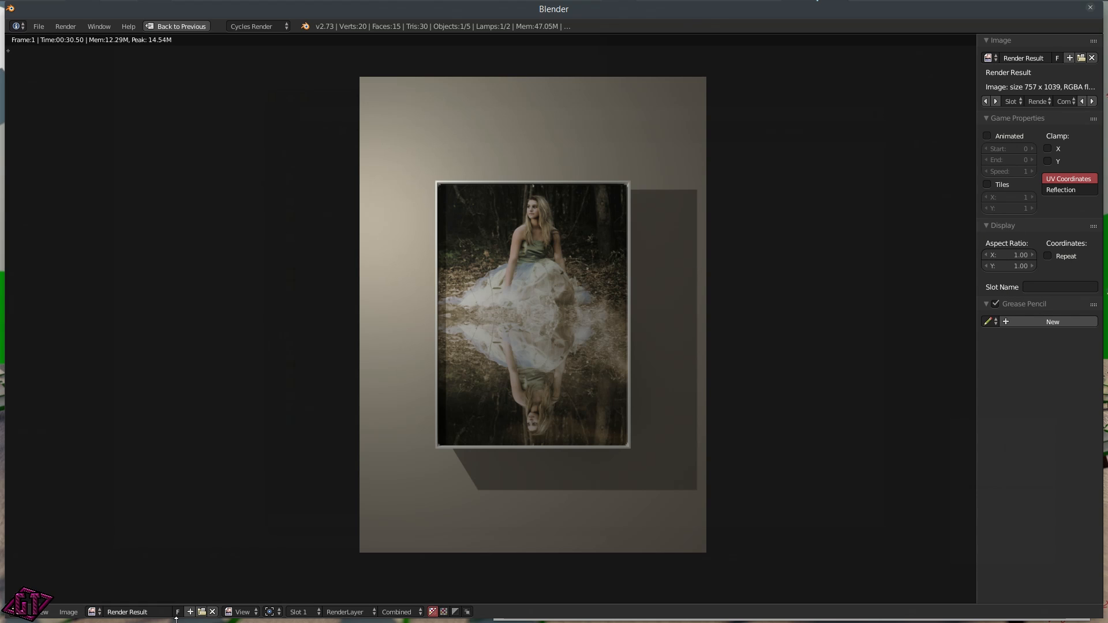
click(297, 612)
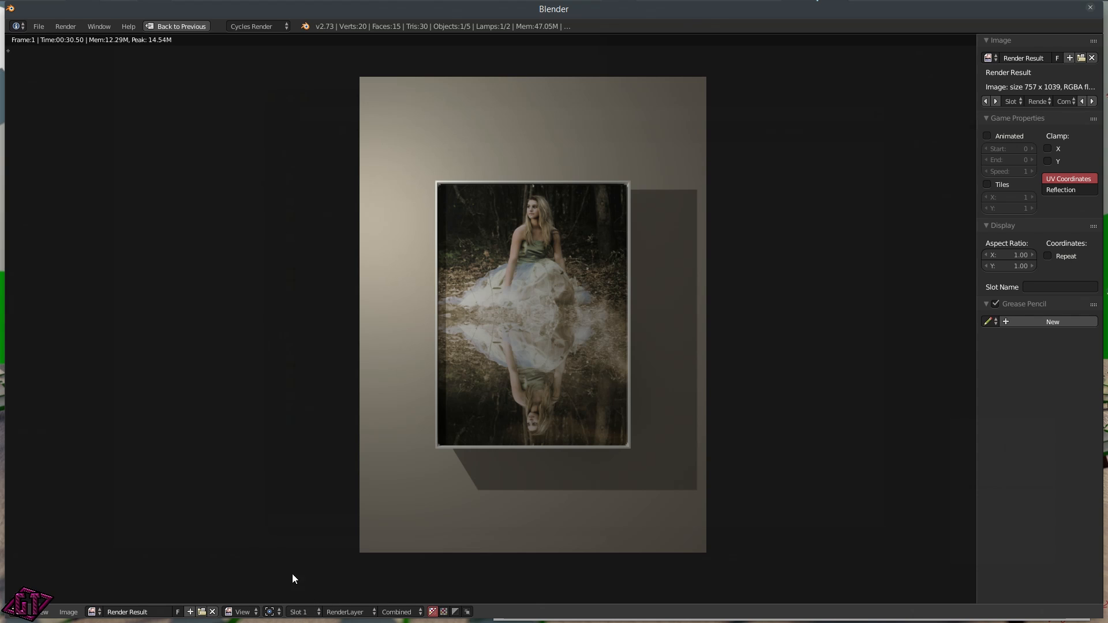
click(295, 613)
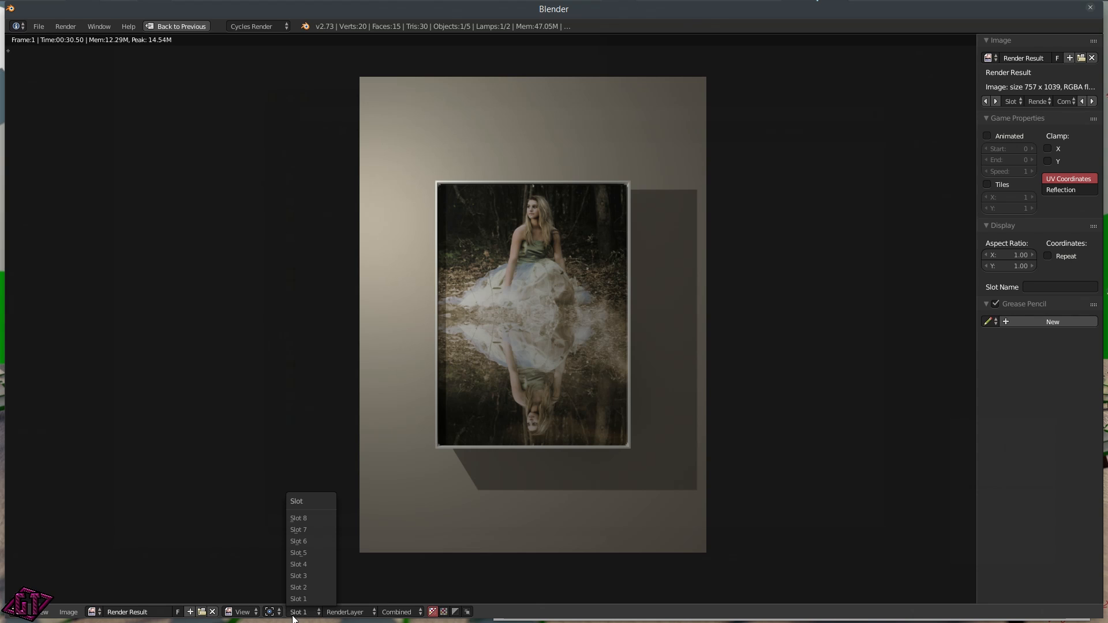
click(300, 587)
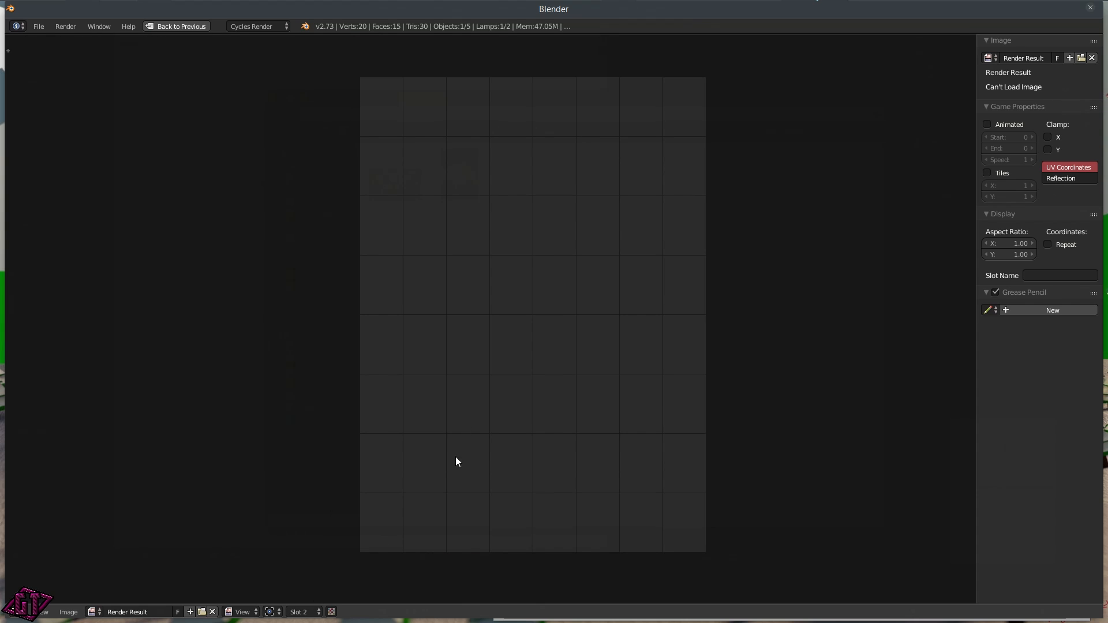
click(310, 607)
click(310, 596)
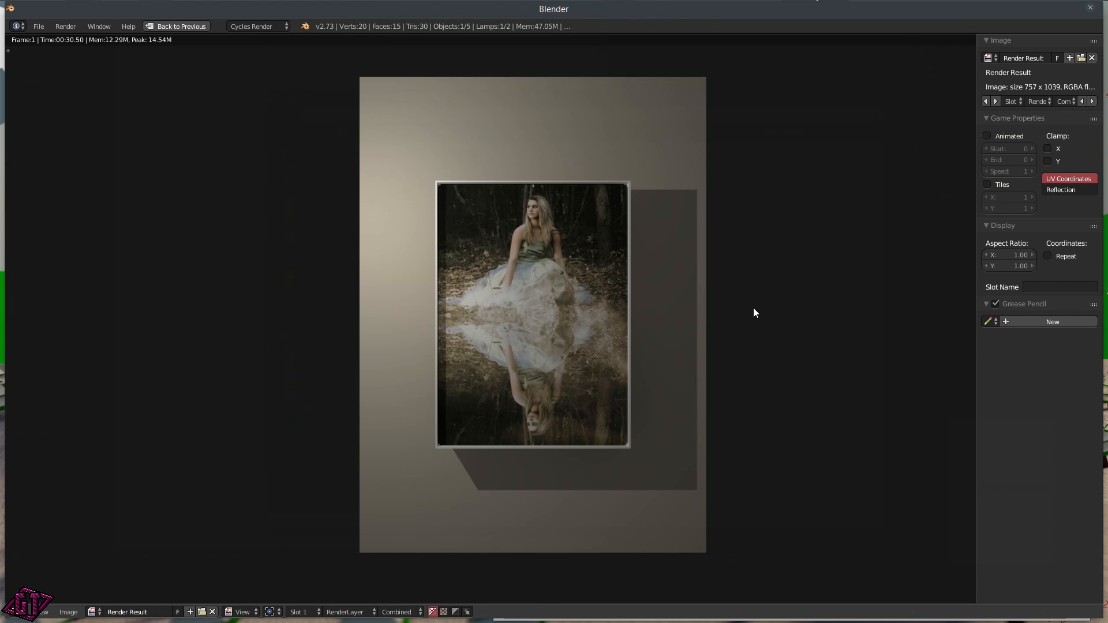
- Name the current render slot "Spot Shadows" and keep that slot selected for display
click(1037, 284)
text(S)
text(pe)
text(t Shadows)
key(Return)
click(304, 612)
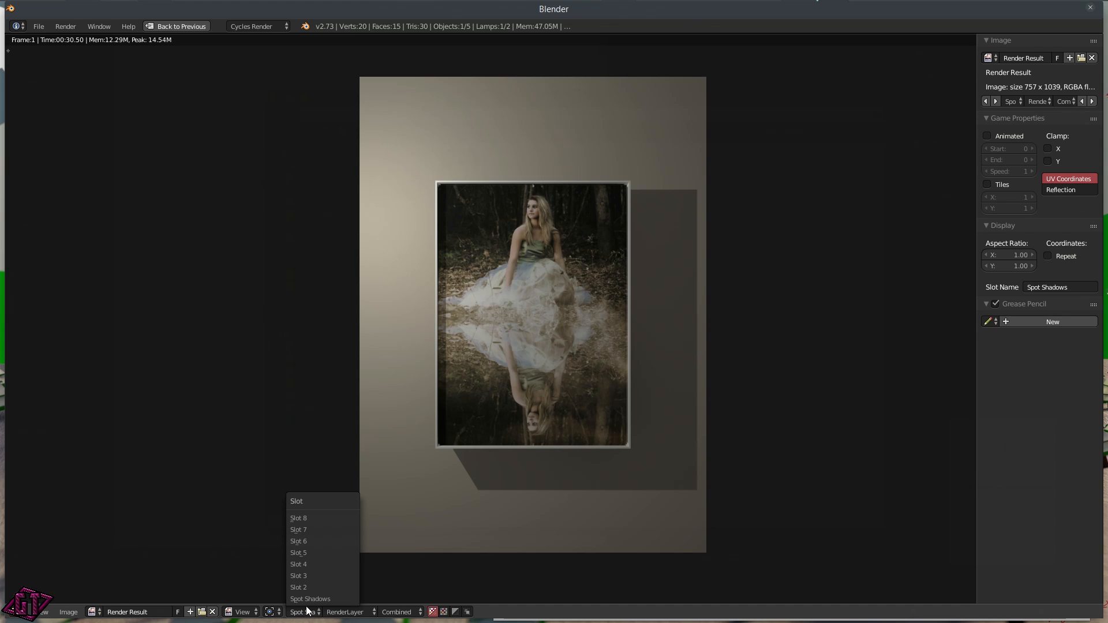
click(304, 599)
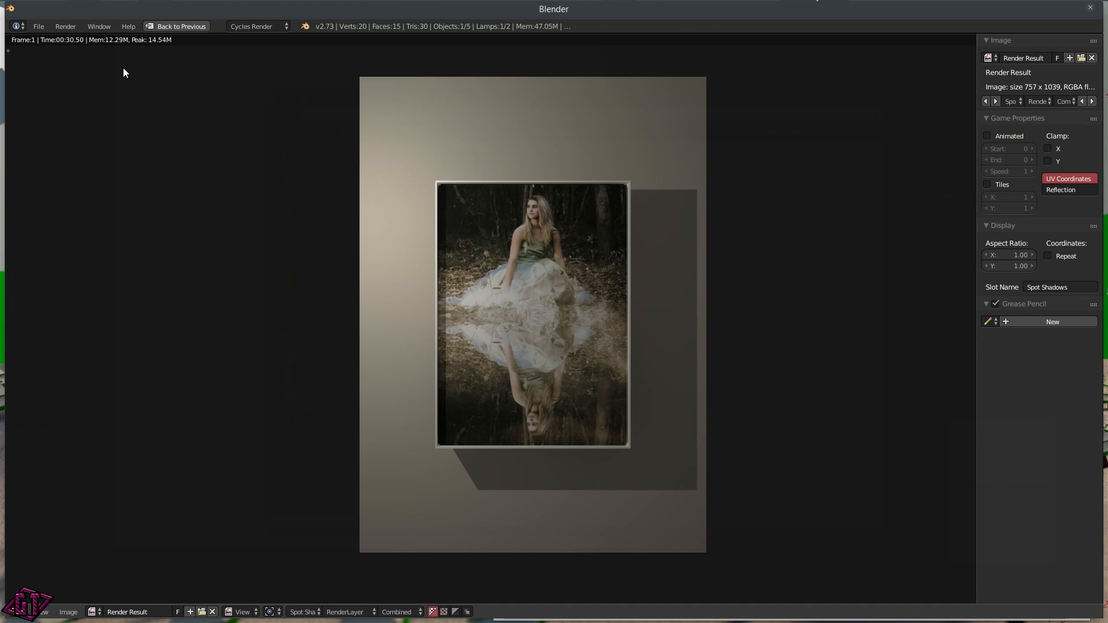
- Return from the full-screen render result to the previous layout and set the camera view to Rendered shading
click(169, 26)
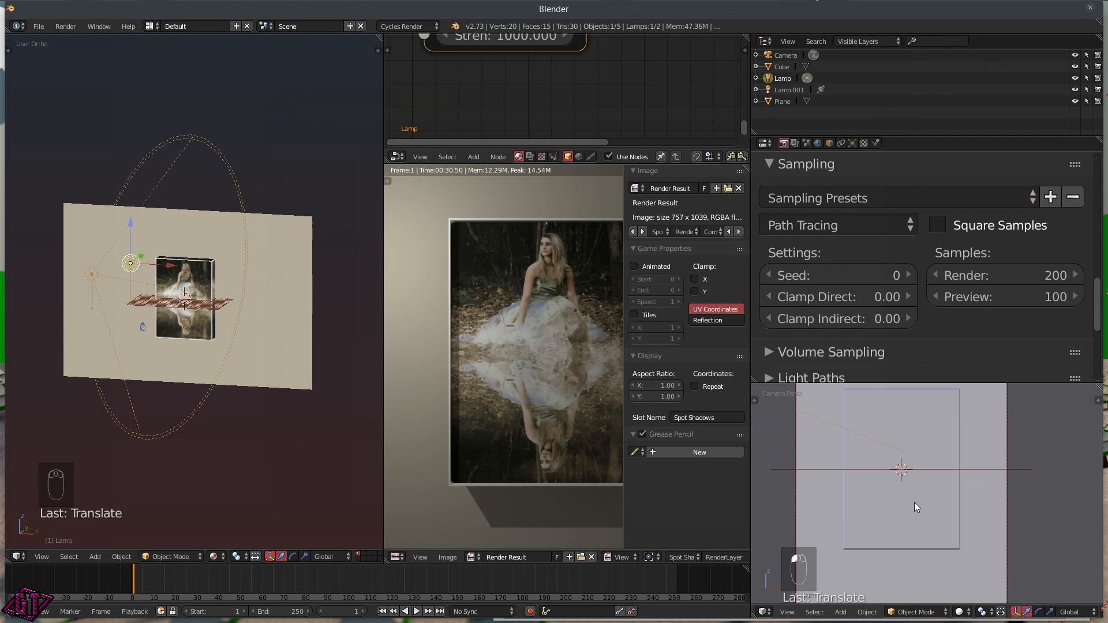
key(z)
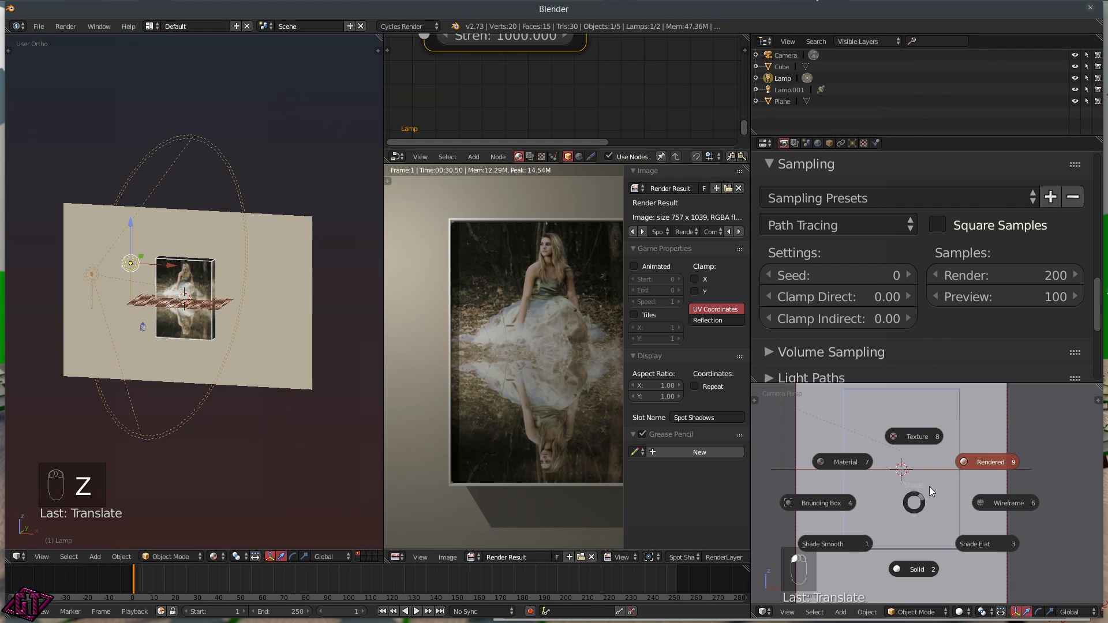
click(976, 462)
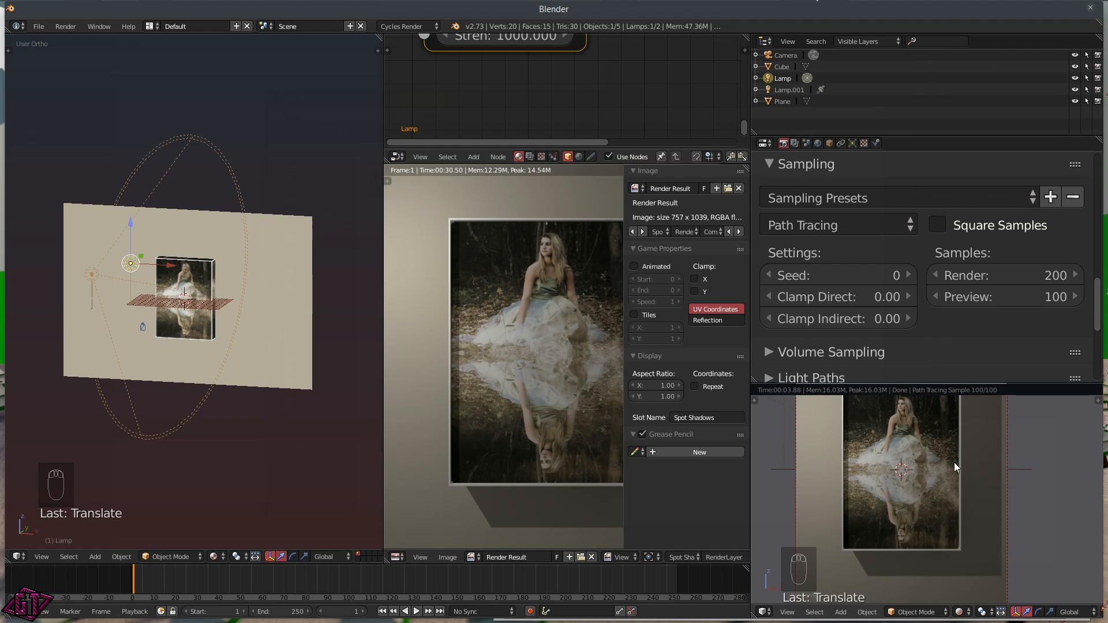
- Disable Cast Shadow on the spot lamp Lamp.001 and enable it on the point lamp Lamp
right_click(84, 275)
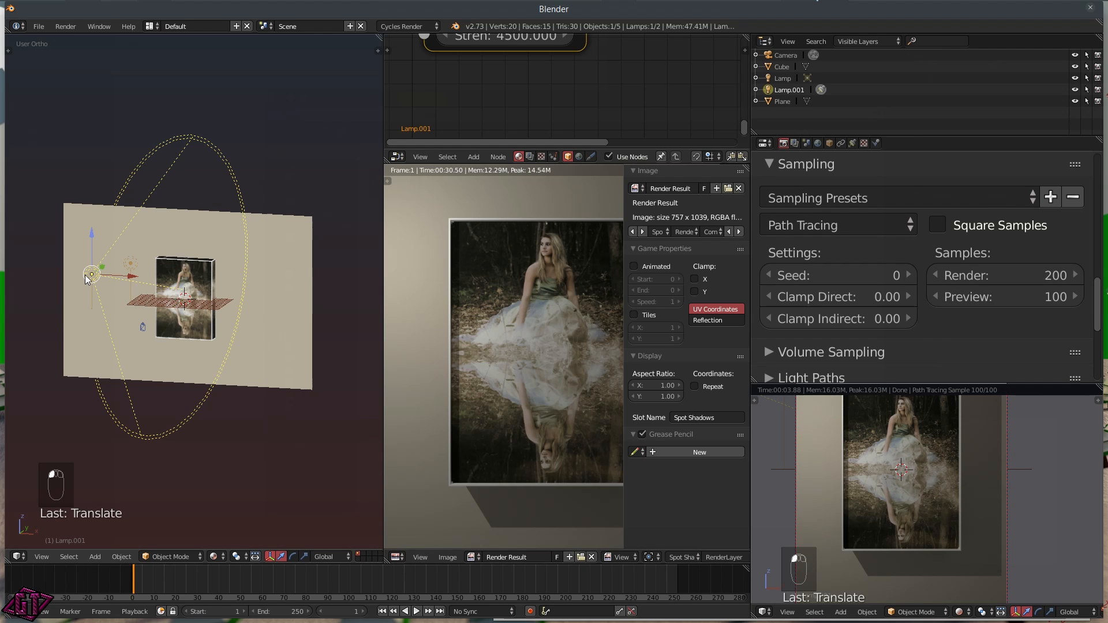
click(853, 143)
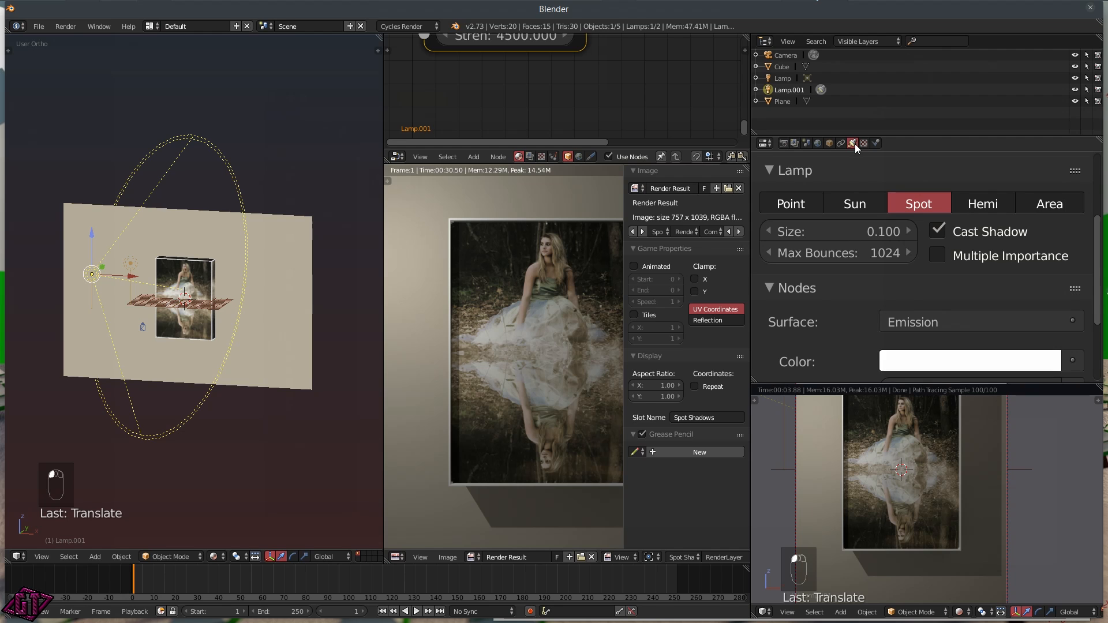
click(937, 231)
right_click(131, 265)
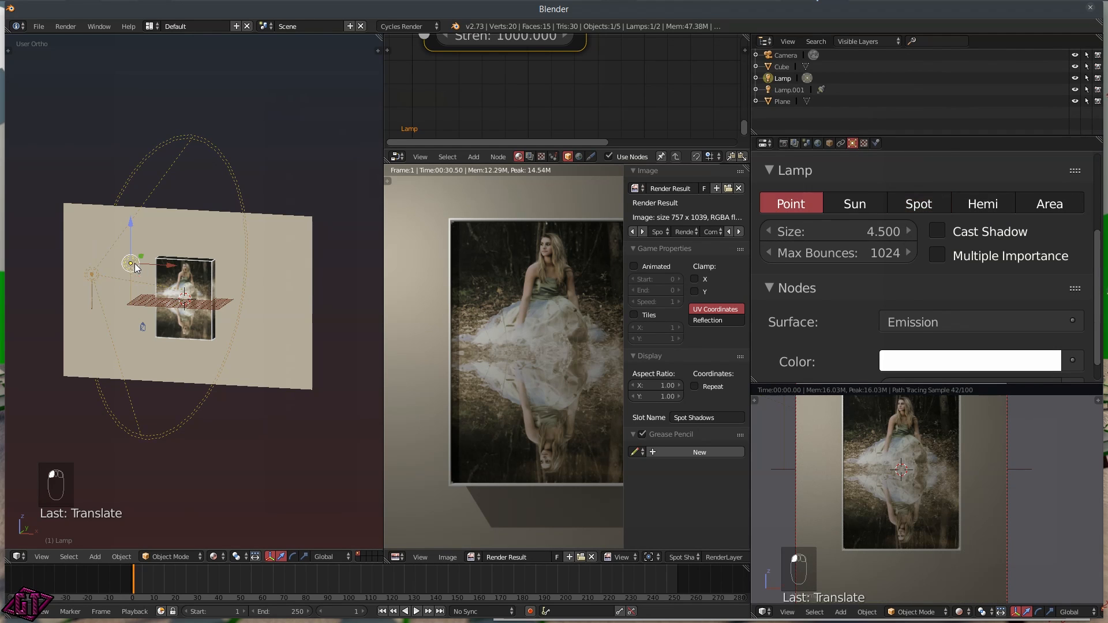
click(941, 226)
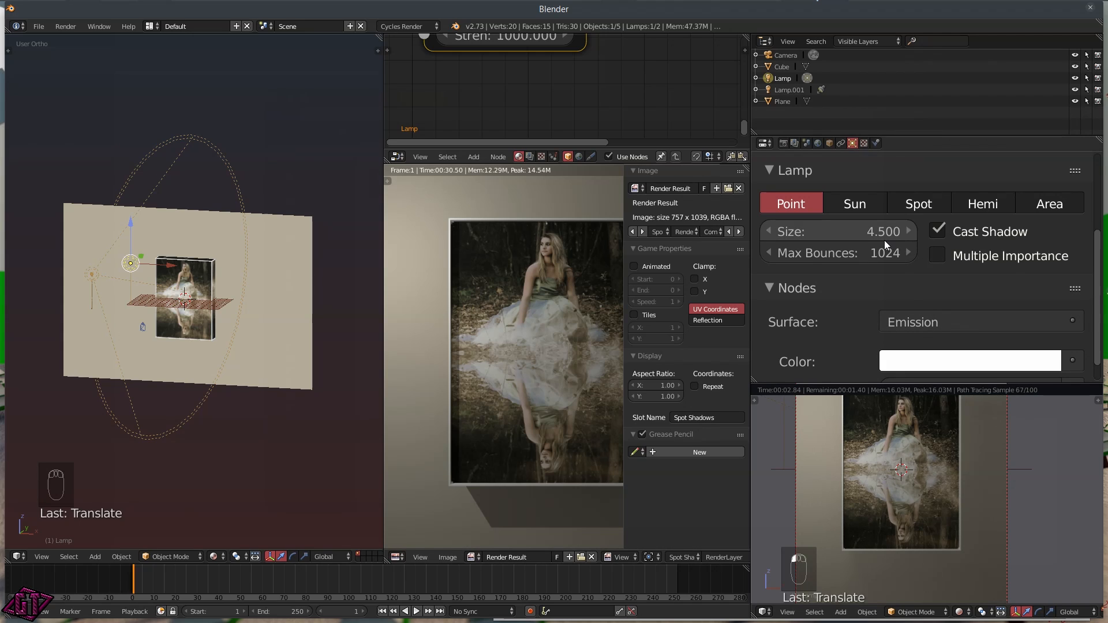
- Set the point lamp's size to 0.1
click(867, 237)
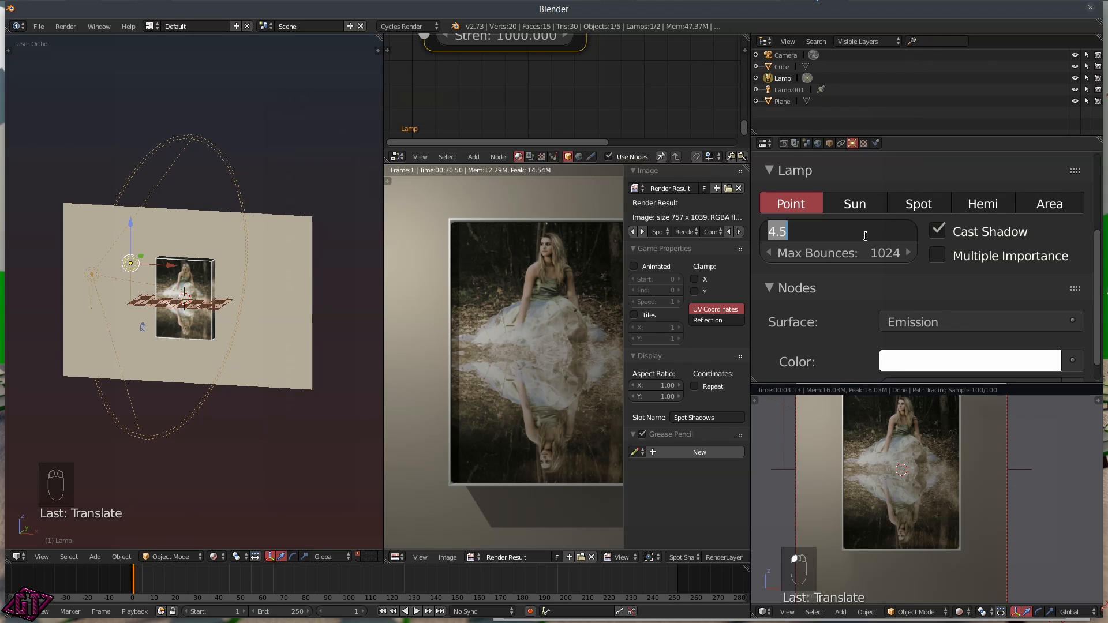
text(.10)
key(BackSpace)
key(Return)
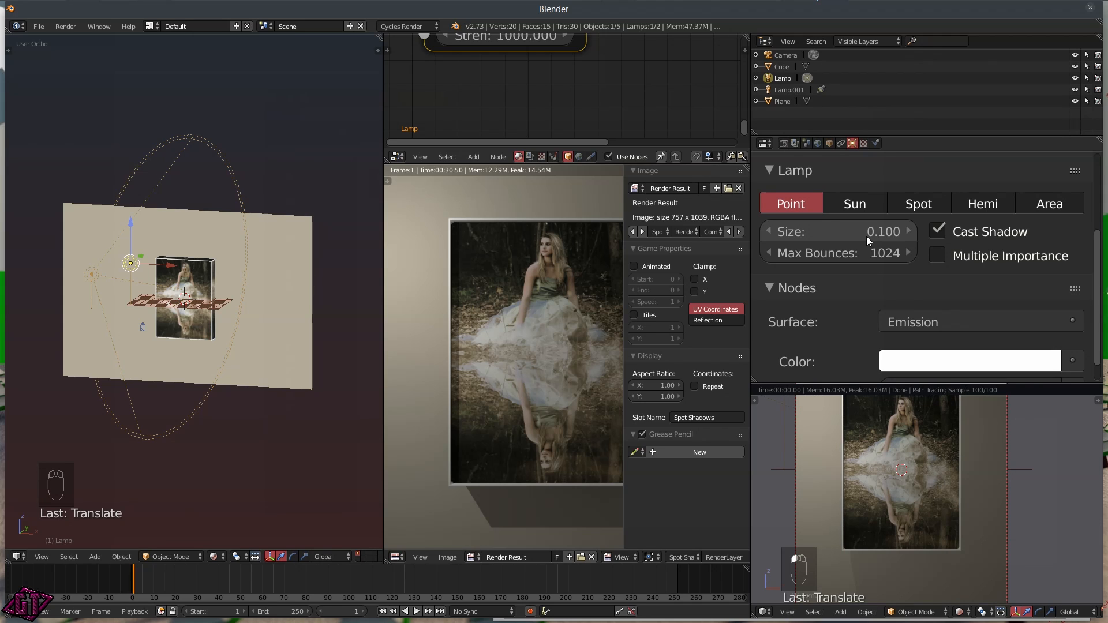
- Start a render with the point lamp casting shadows and set the camera view to Solid shading
key(F12)
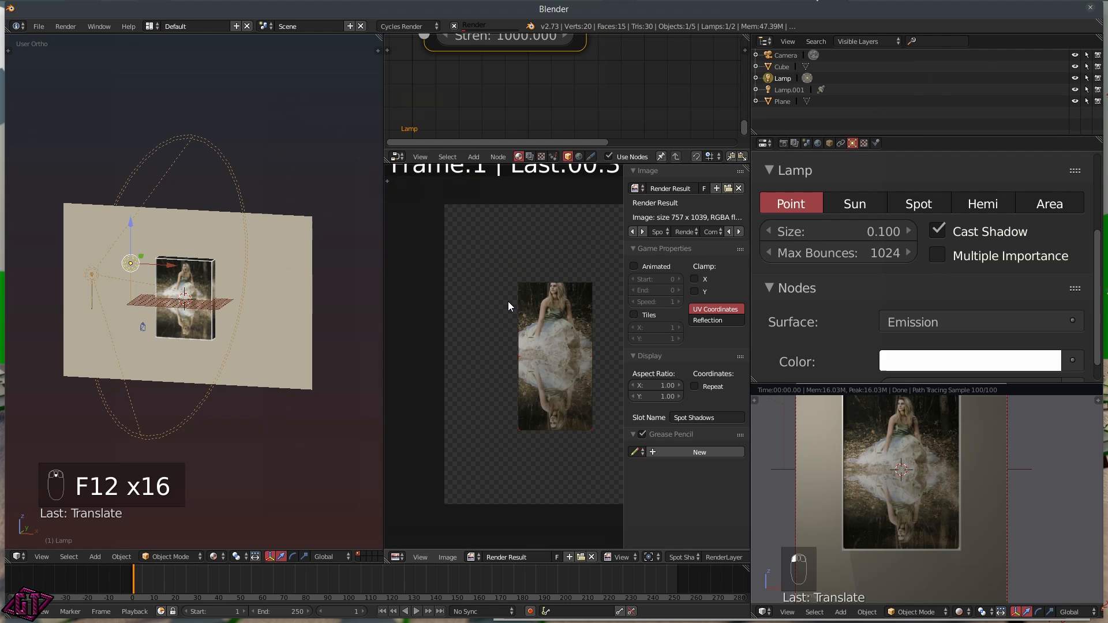
scroll(508, 301, down, 2)
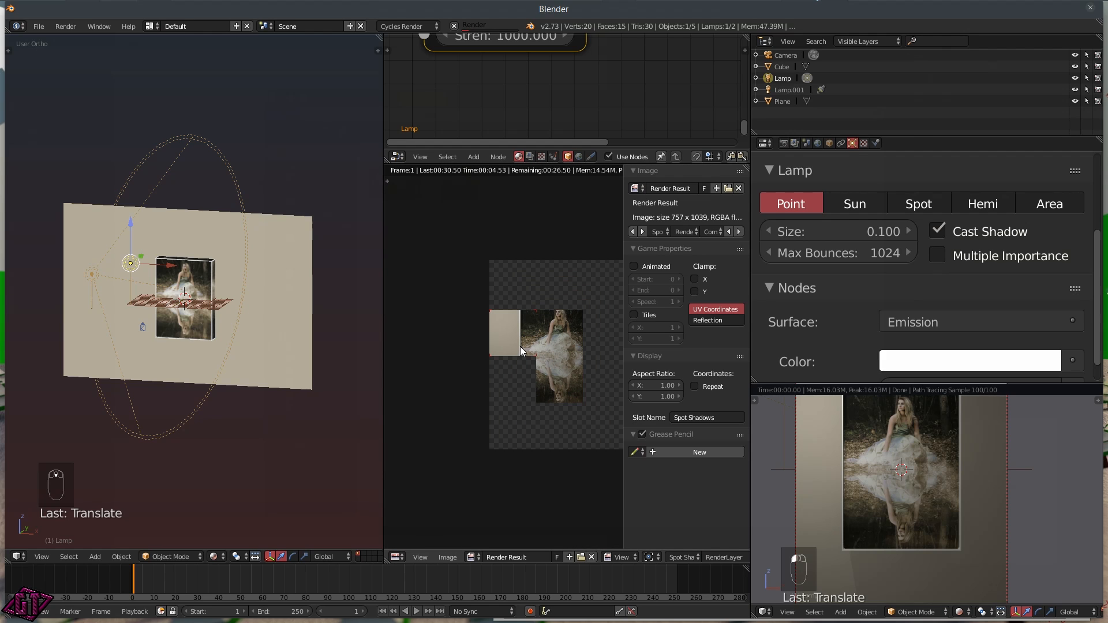
scroll(542, 335, down, 2)
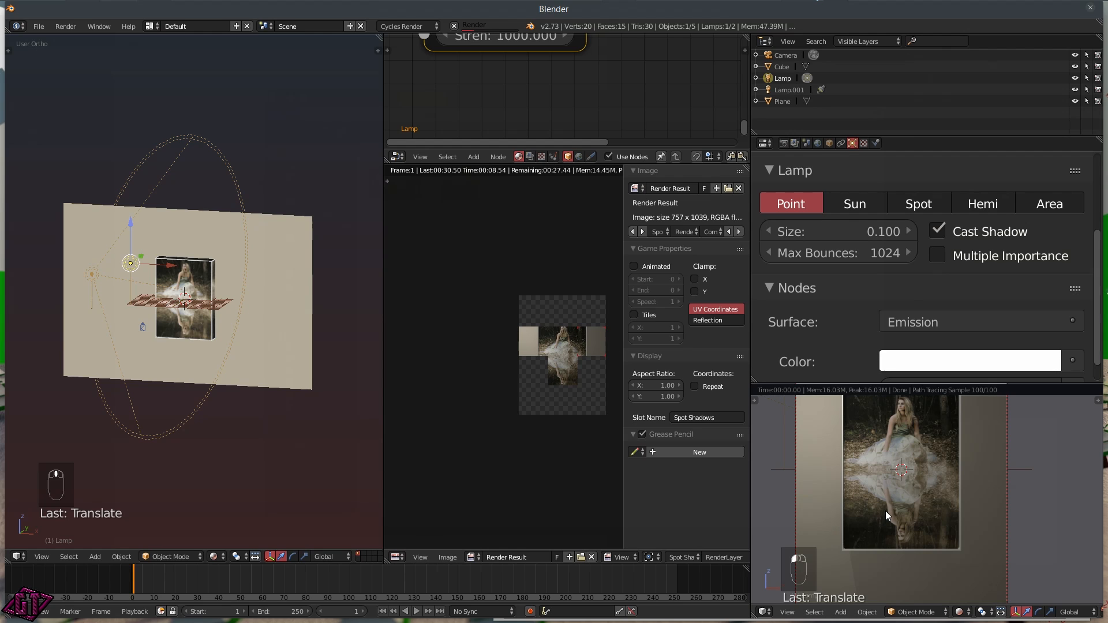
key(z)
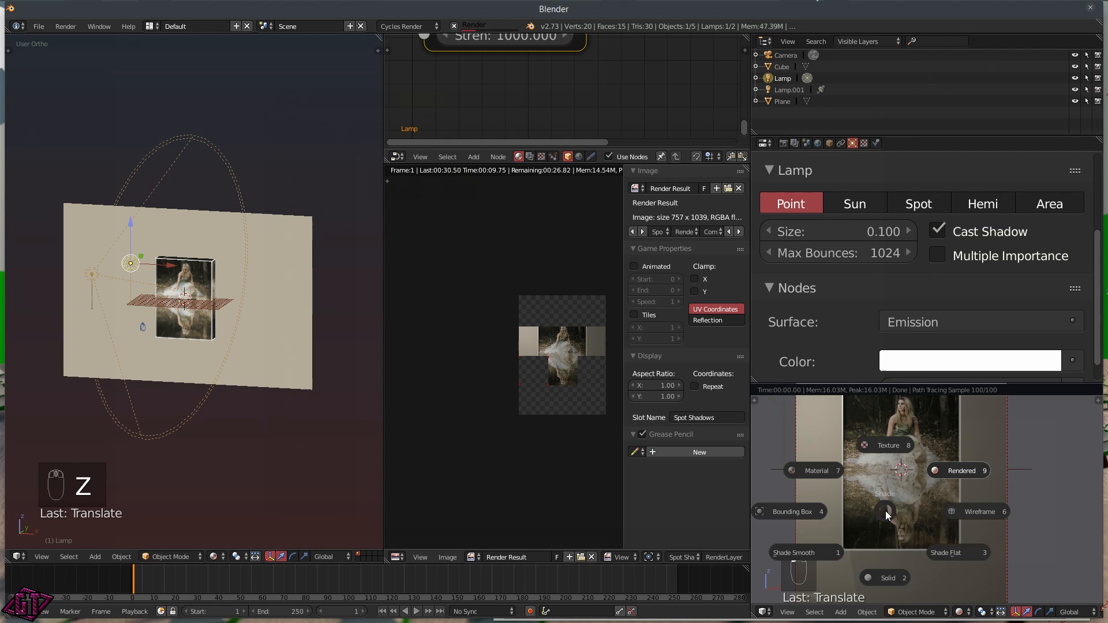
click(885, 584)
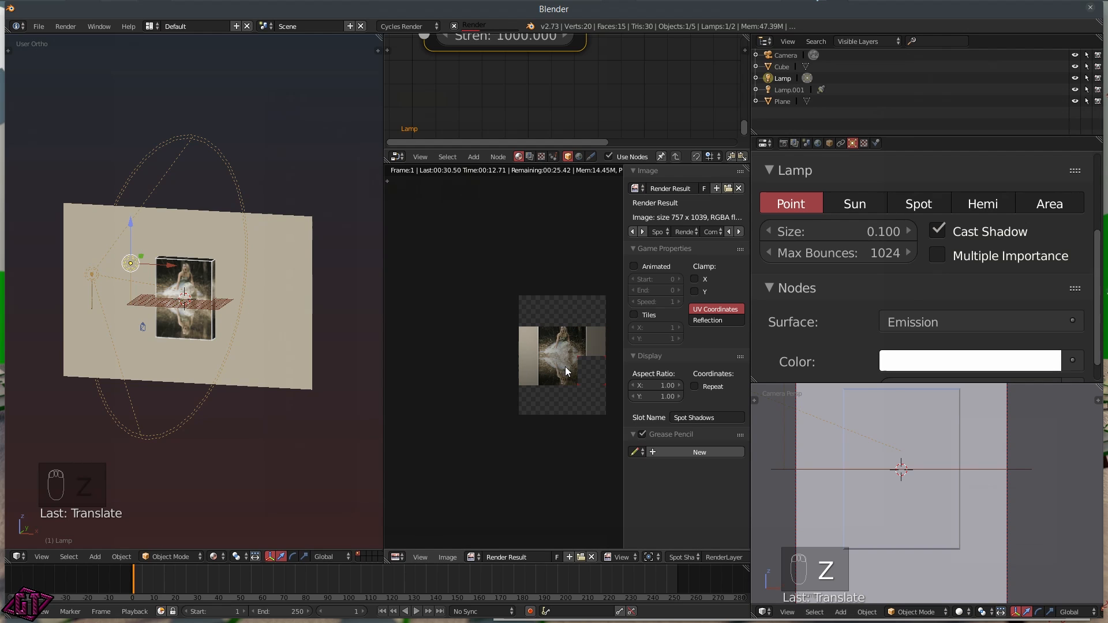
scroll(568, 349, up, 5)
scroll(571, 347, down, 2)
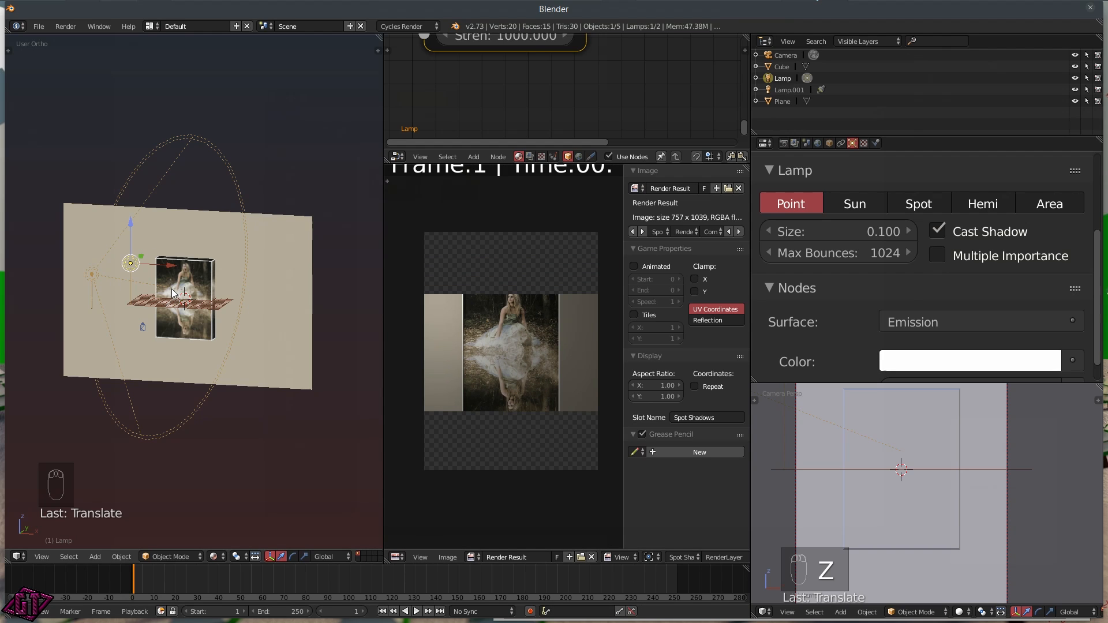
- Reposition the point lamp slightly in front of the frame
middle_drag(169, 286, 230, 327)
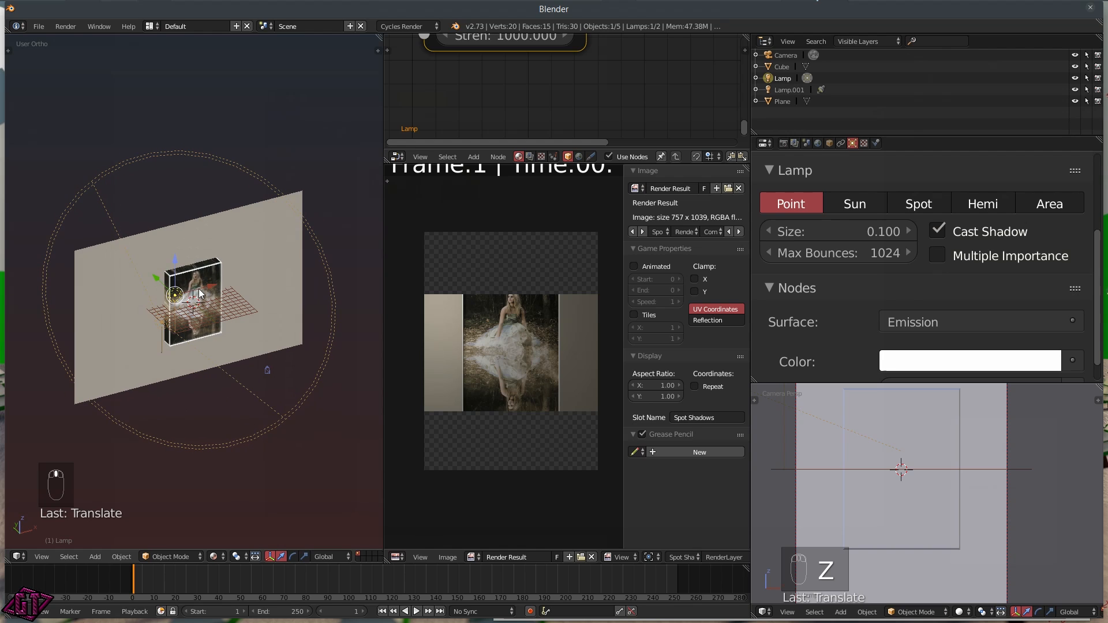
drag(175, 276, 191, 284)
middle_drag(206, 292, 190, 273)
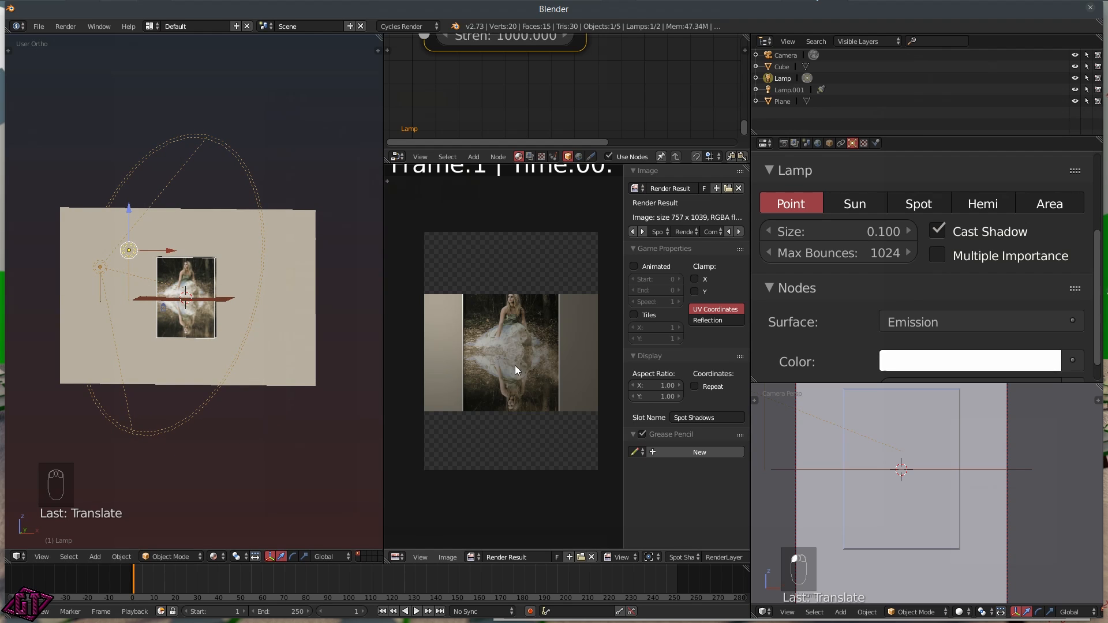
- Render the point lamp's shadows into Slot 2 and inspect the frame and the background around it
scroll(569, 404, down, 2)
click(680, 562)
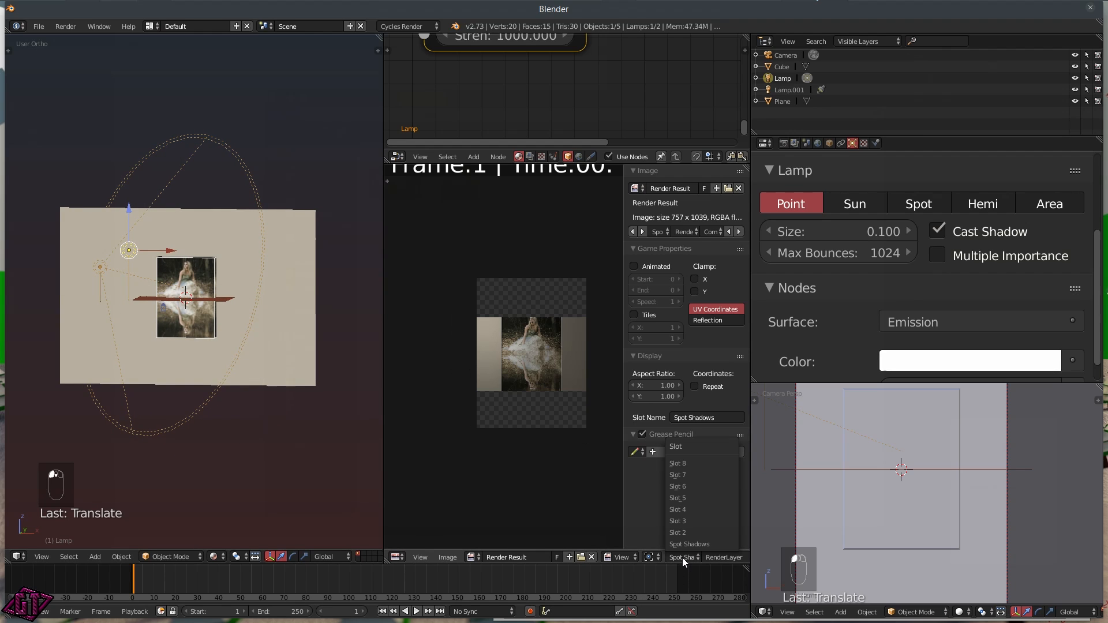
click(673, 534)
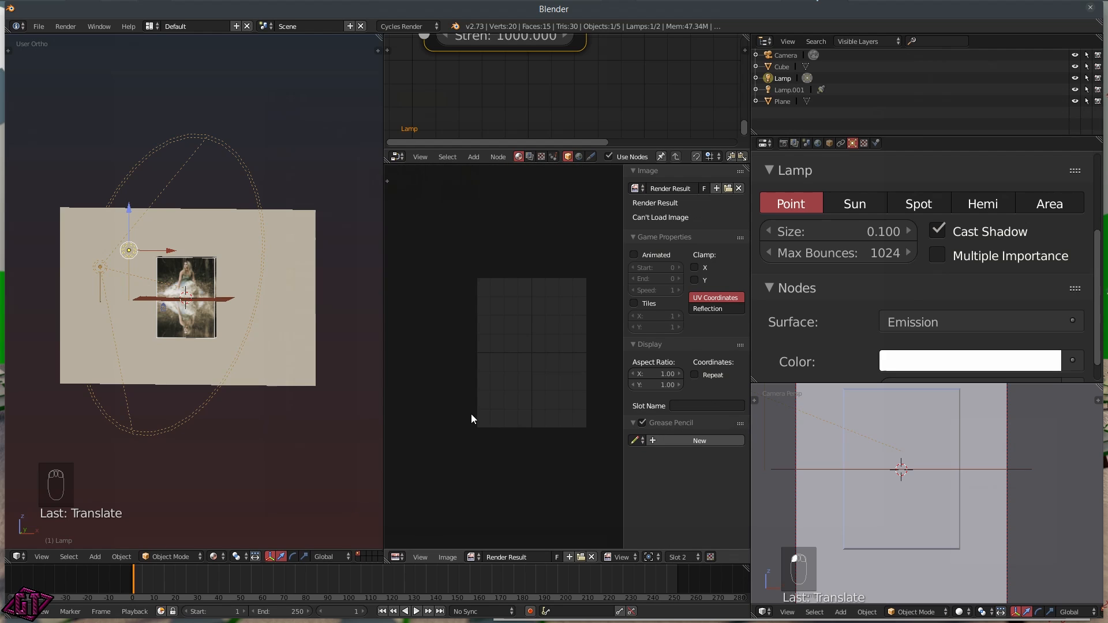
key(F12)
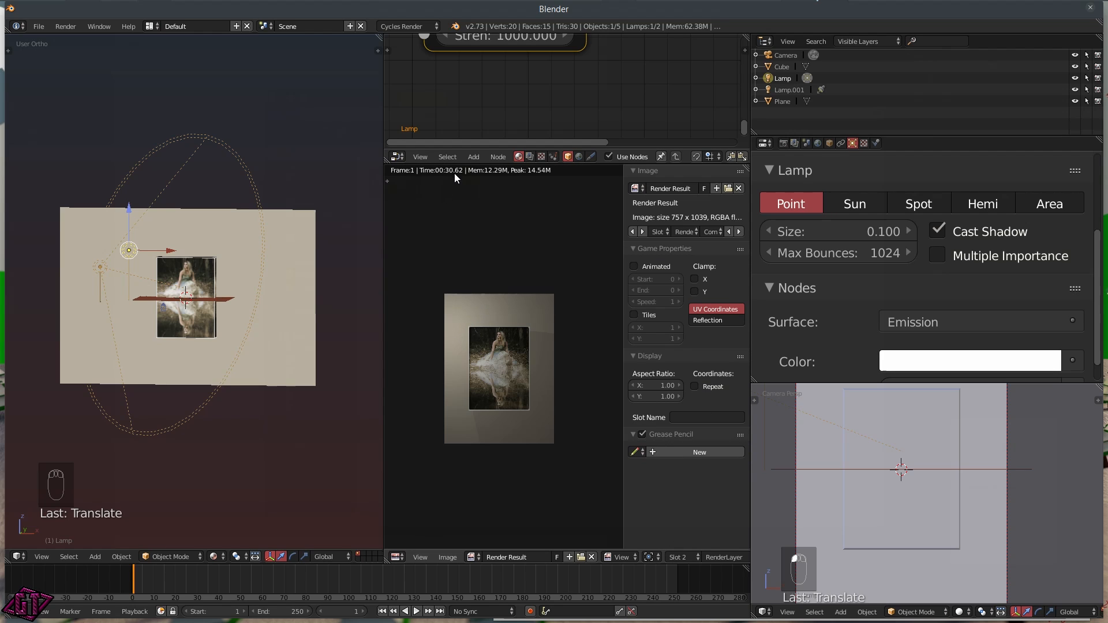
scroll(465, 386, up, 5)
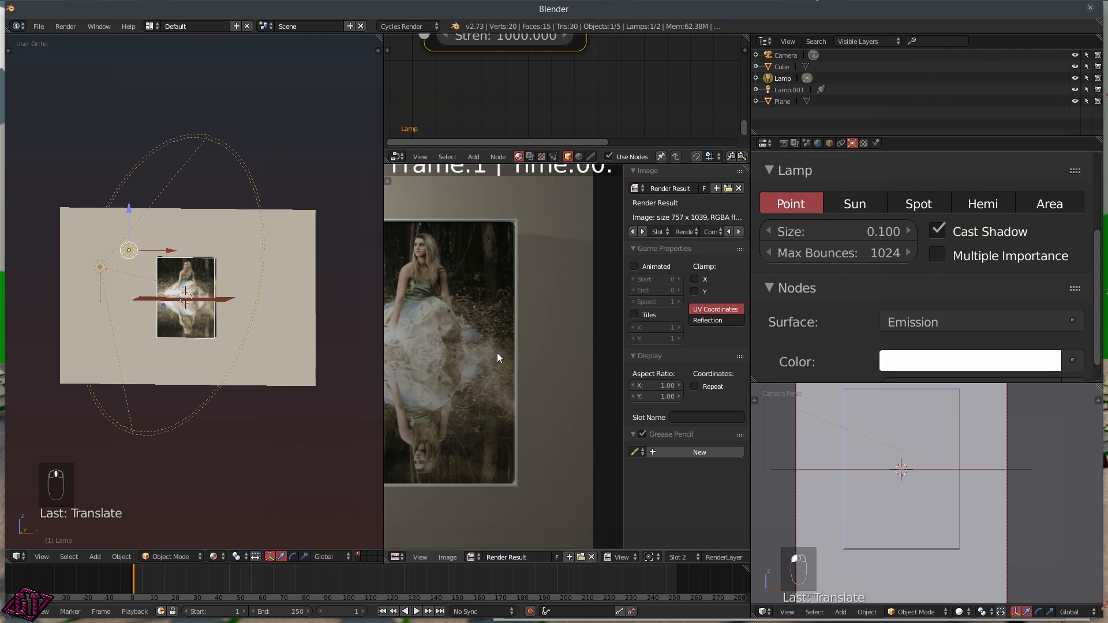
scroll(476, 353, down, 2)
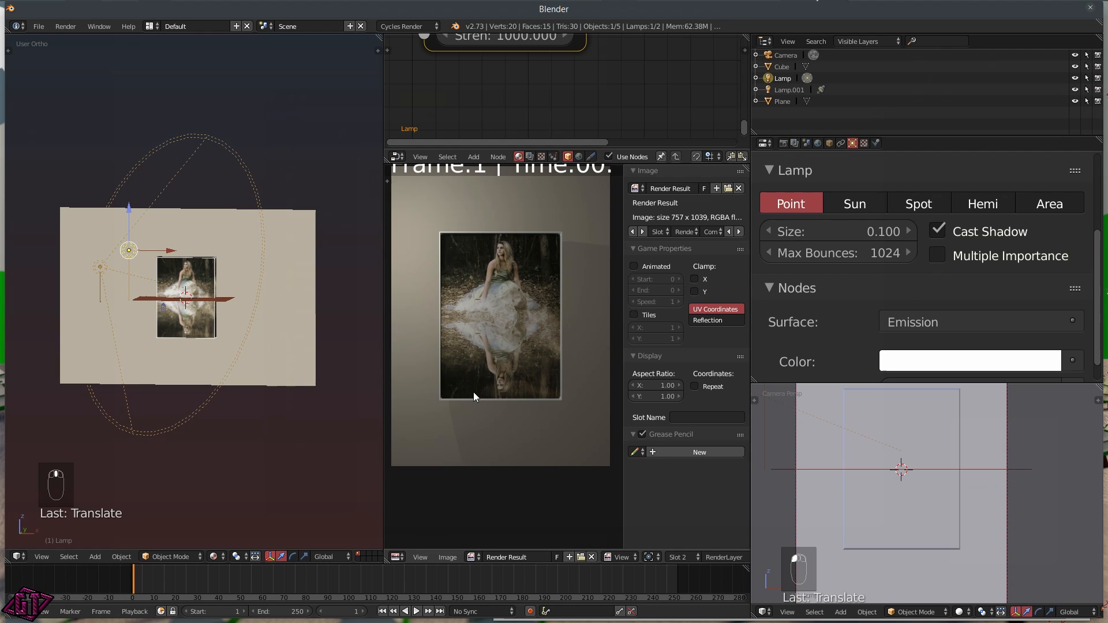
scroll(473, 394, up, 1)
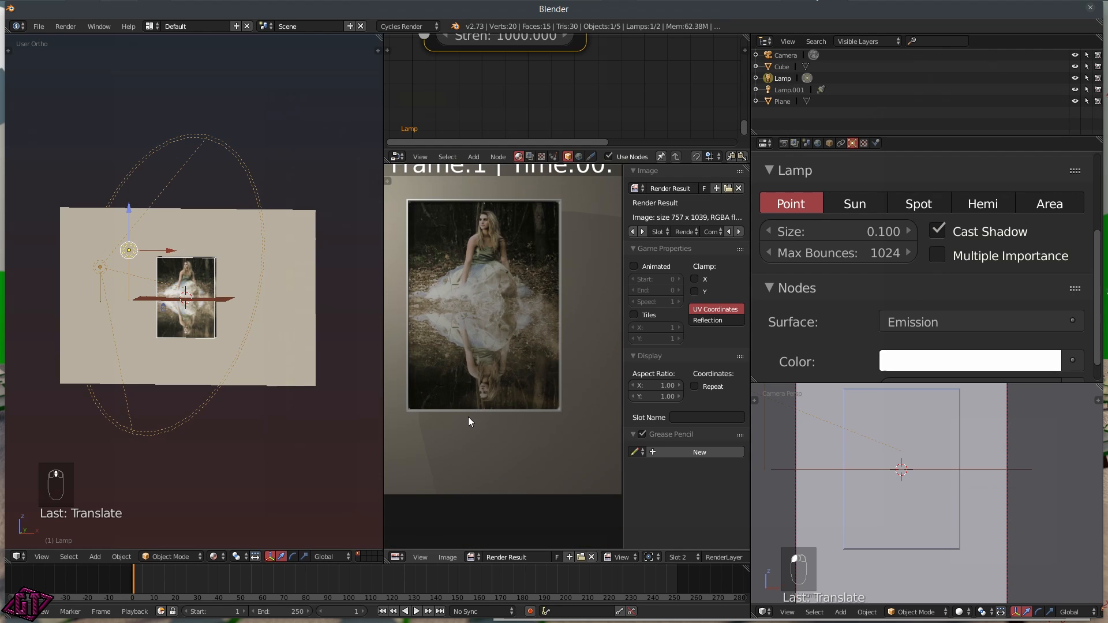
- Name render Slot 2 "Point Shadows"
click(684, 558)
click(681, 419)
text(Point Shadows)
key(Return)
- Show the Spot Shadows render slot, then disable Cast Shadow on the point lamp and enable it on the spot lamp
click(682, 556)
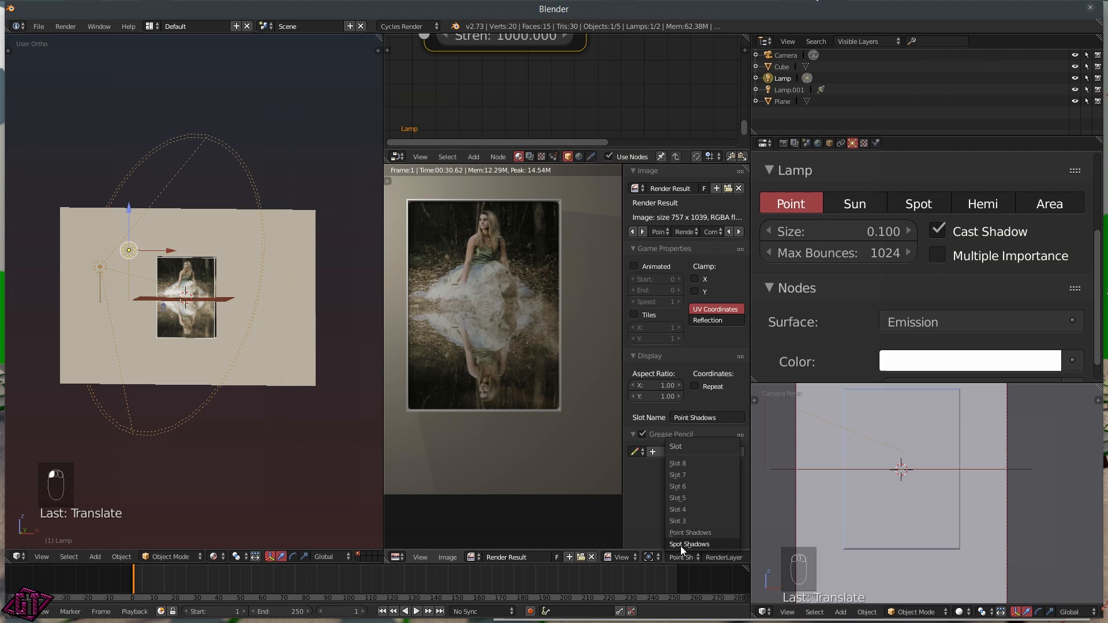
click(680, 546)
click(940, 231)
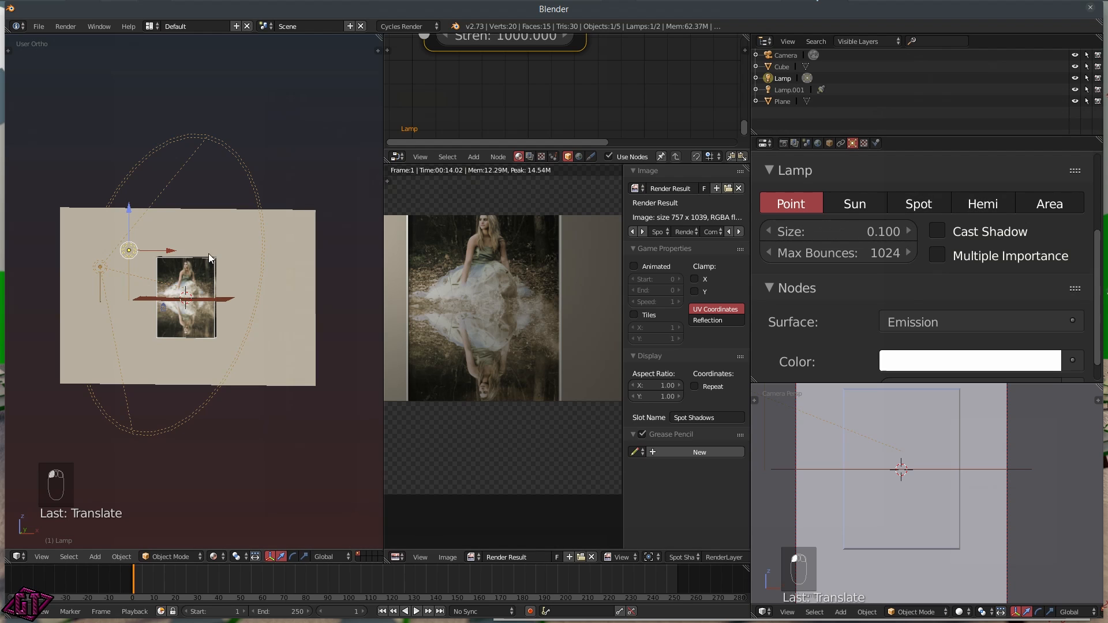
right_click(104, 270)
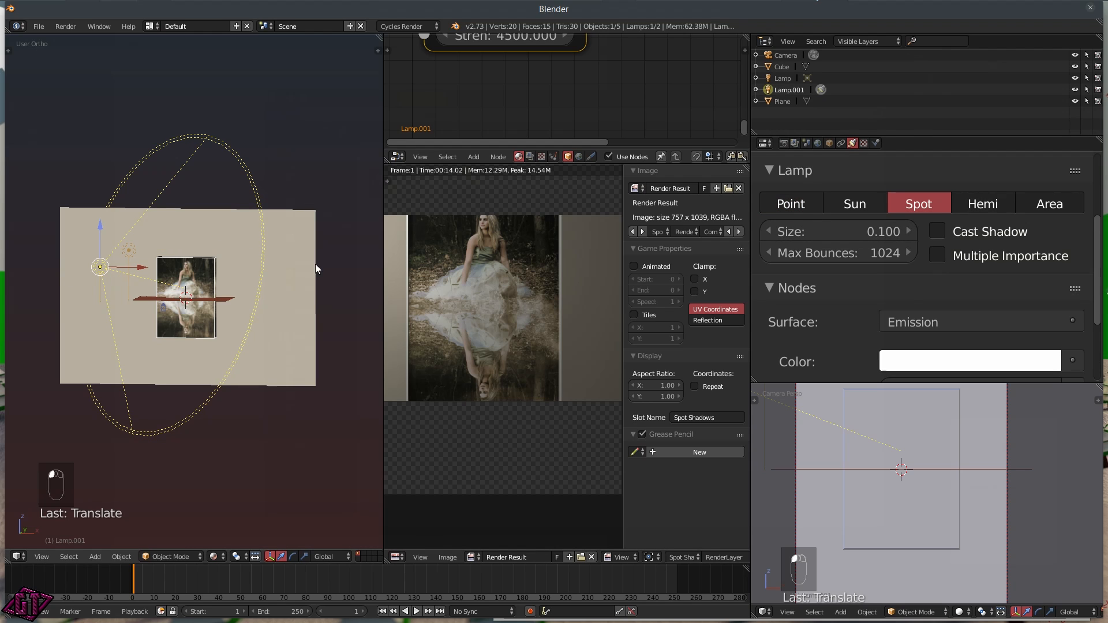
click(939, 229)
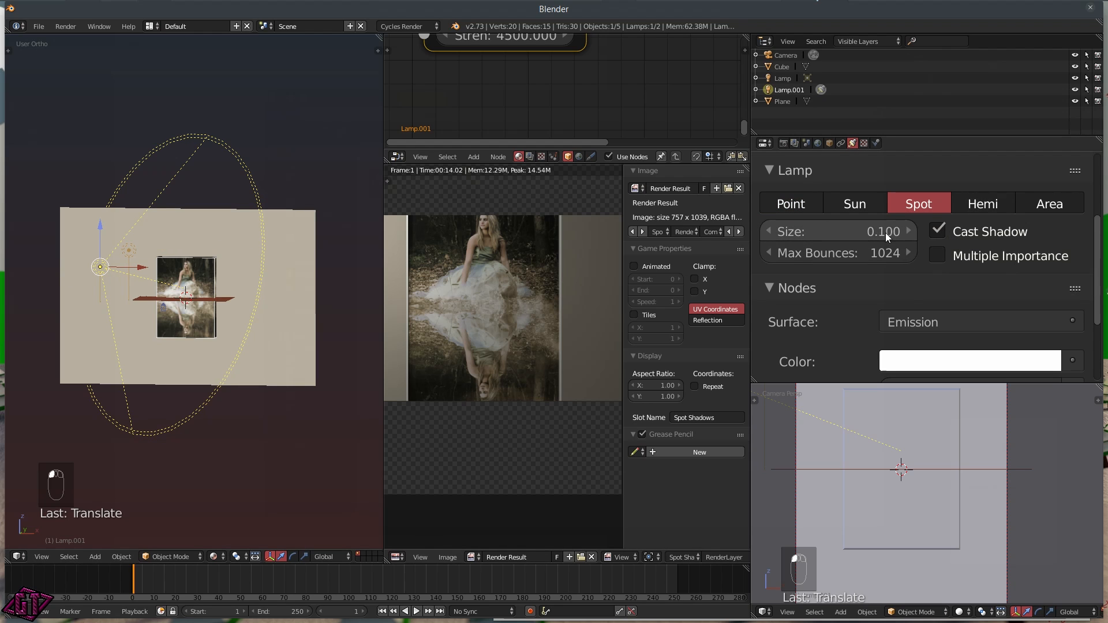
click(853, 229)
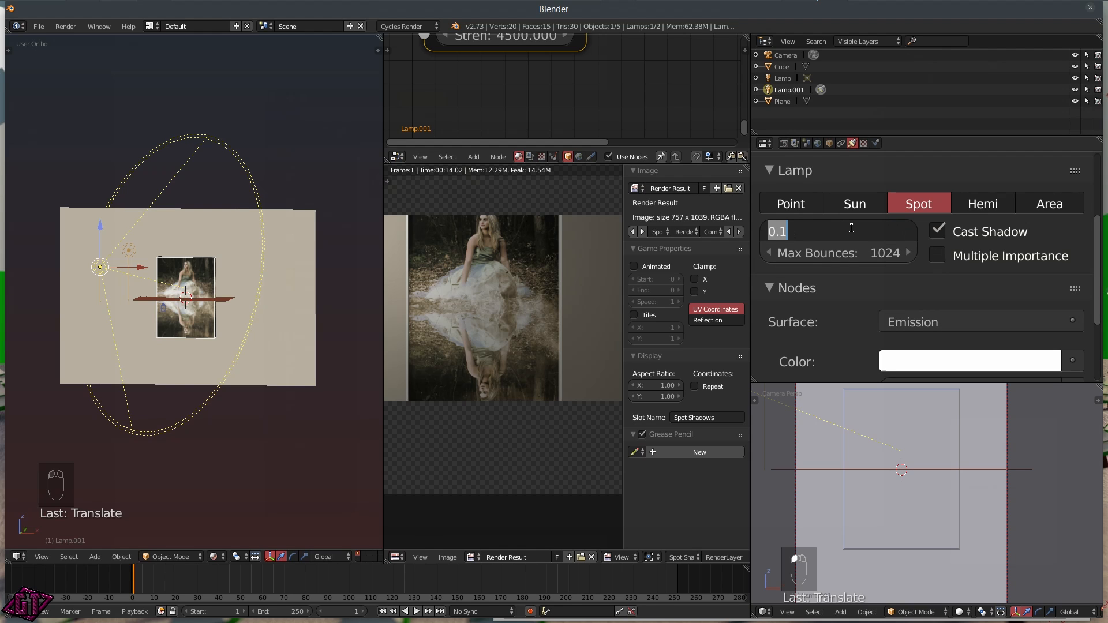
click(582, 344)
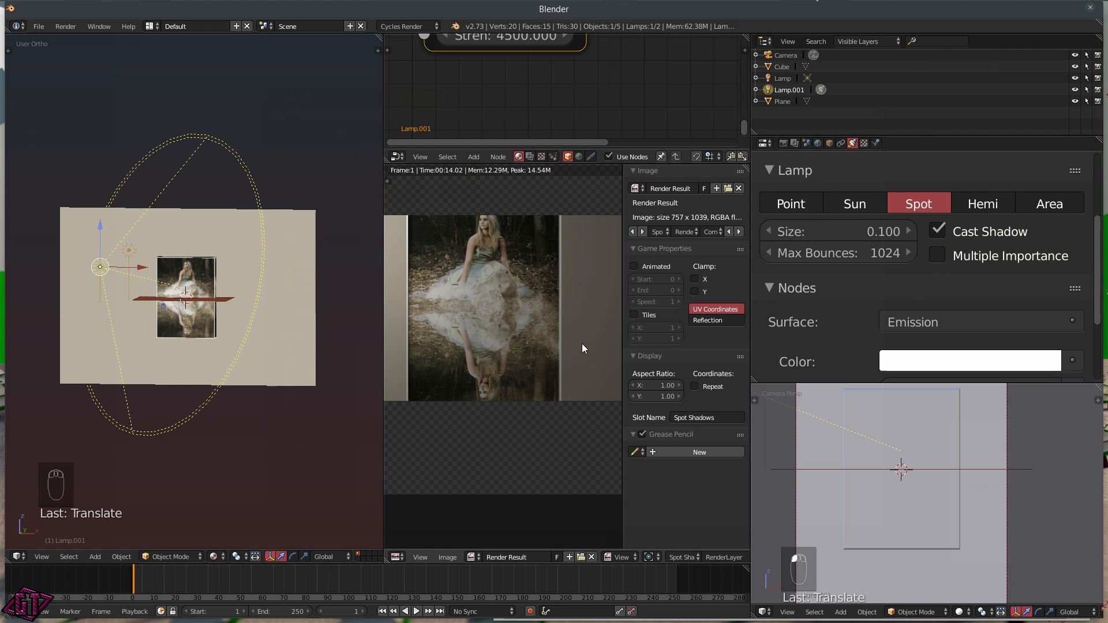
- Render the spot lamp's shadows again into the Spot Shadows slot and view the whole composition
scroll(581, 345, down, 4)
middle_drag(552, 394, 523, 403)
scroll(528, 405, down, 1)
scroll(524, 406, up, 2)
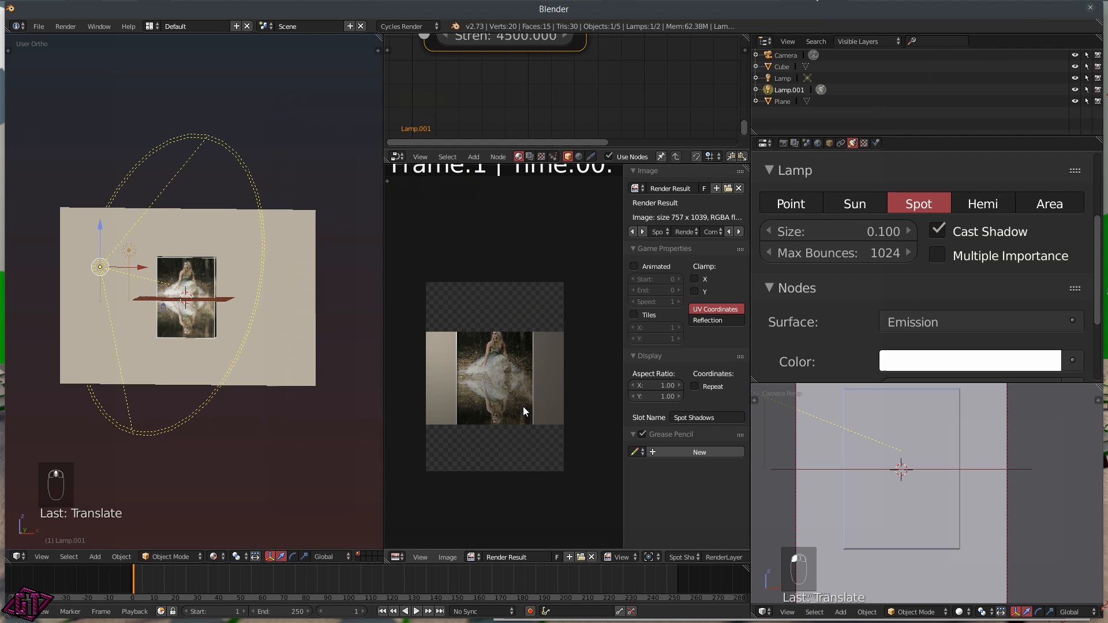
key(F12)
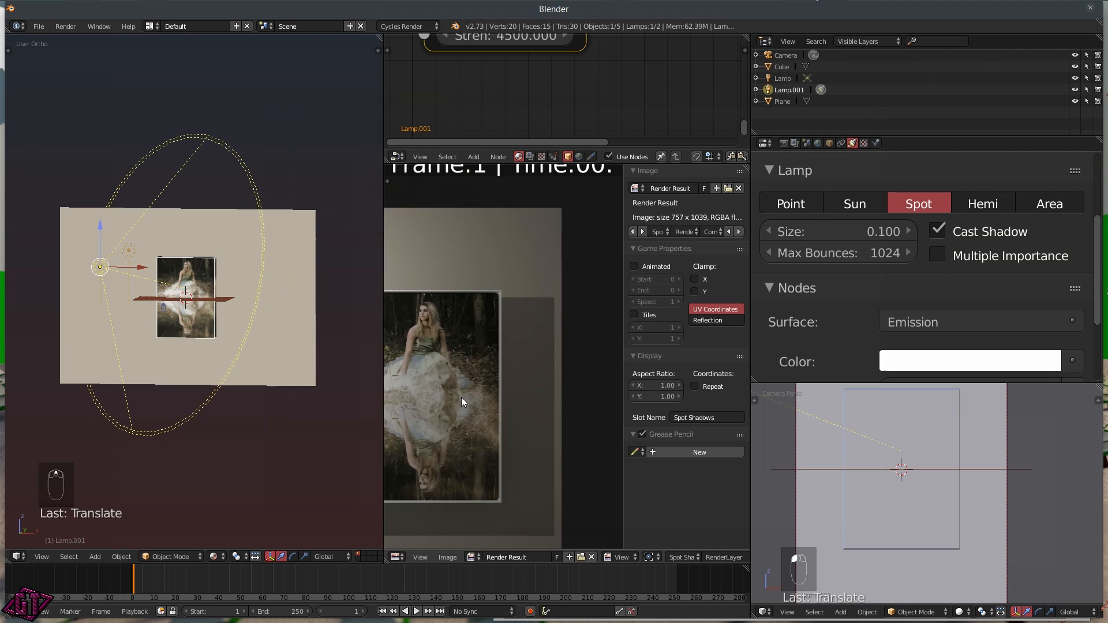
scroll(461, 397, up, 3)
scroll(436, 408, down, 5)
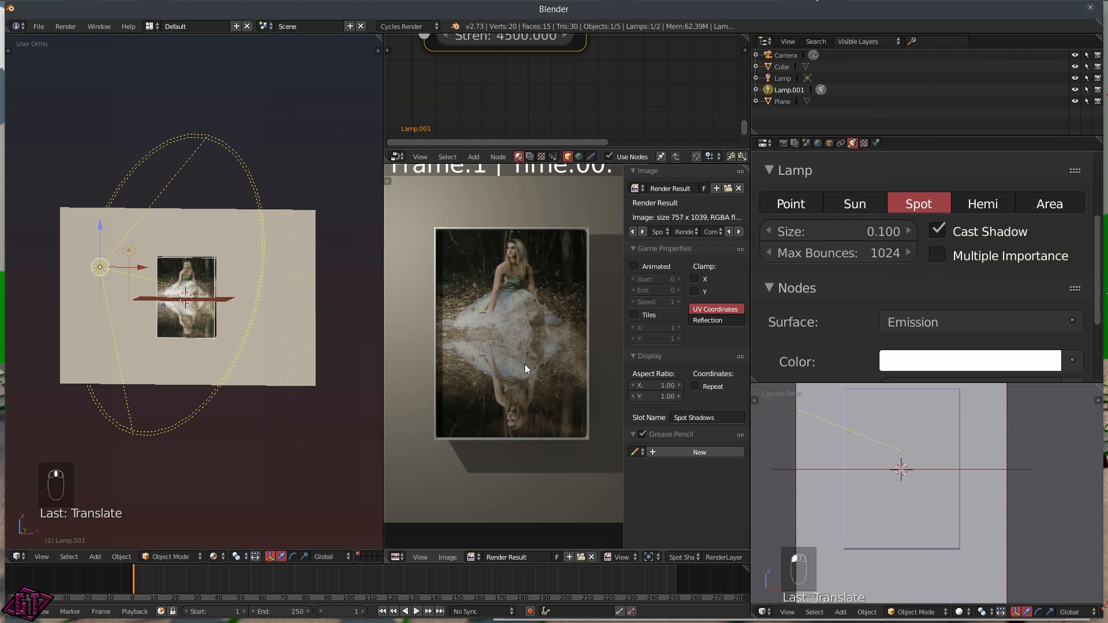
middle_drag(525, 365, 484, 322)
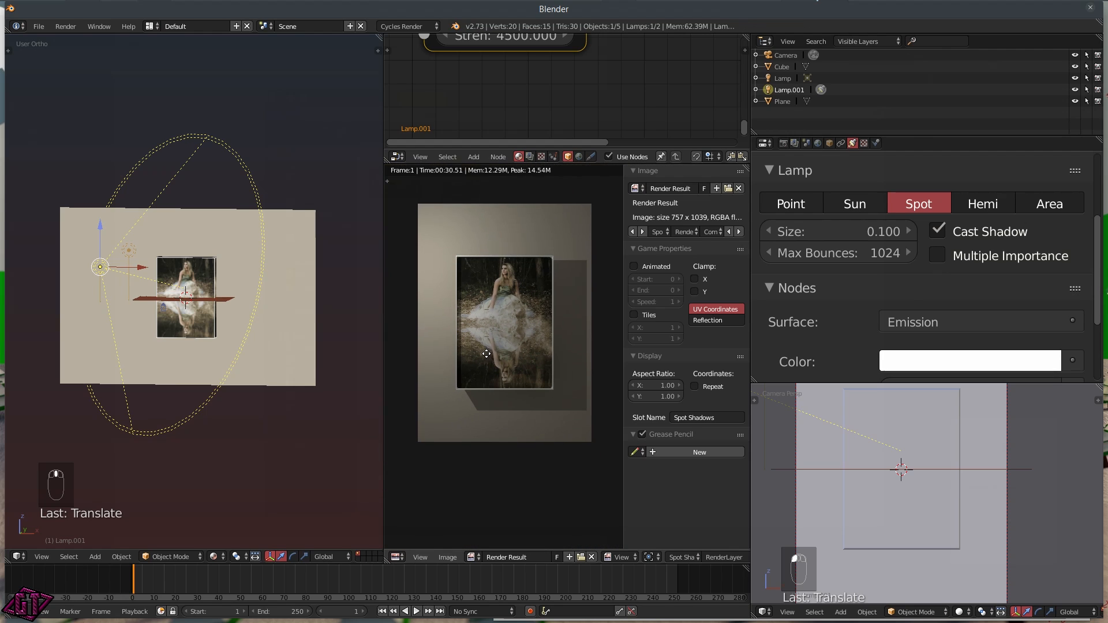
- Compare the Point Shadows render slot with the Spot Shadows slot, examining the shadow around the frame in each
middle_drag(557, 285, 545, 293)
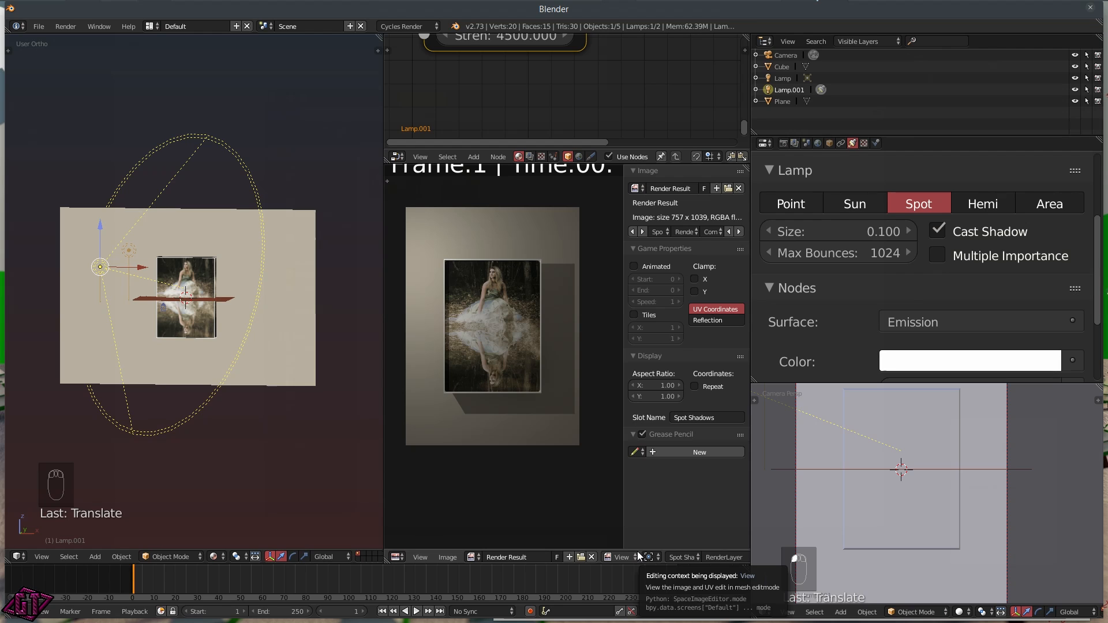
click(674, 557)
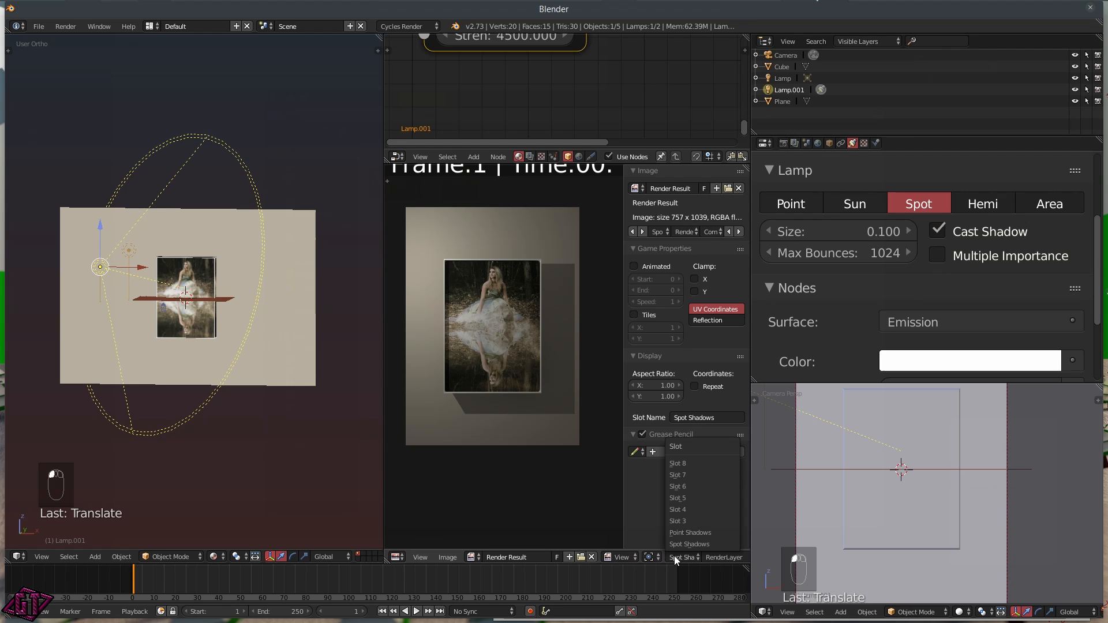
click(684, 528)
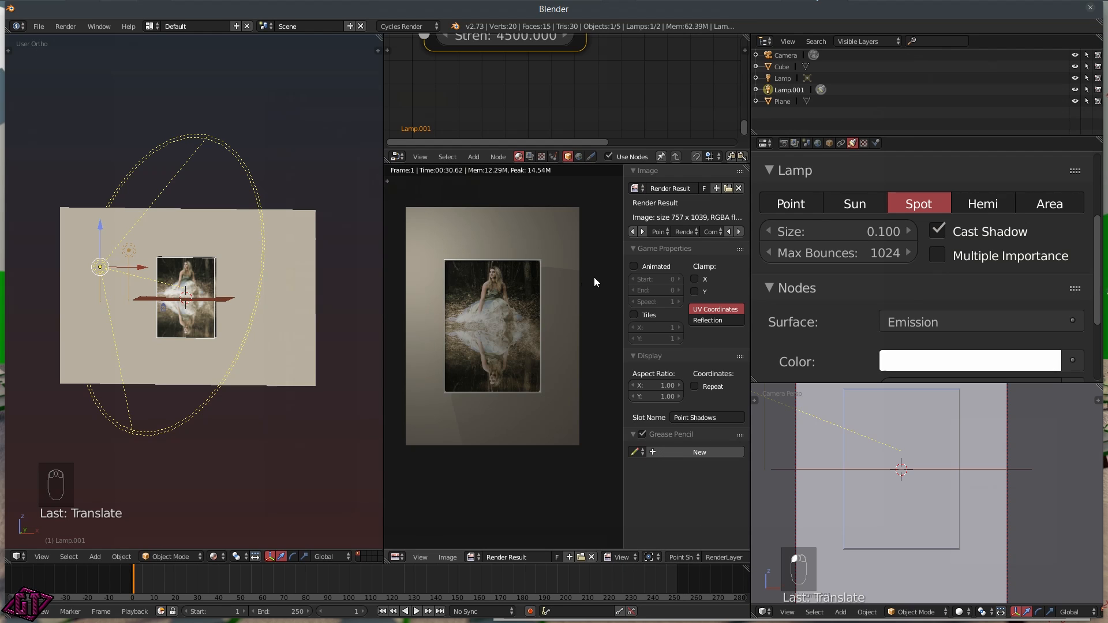
scroll(535, 332, up, 2)
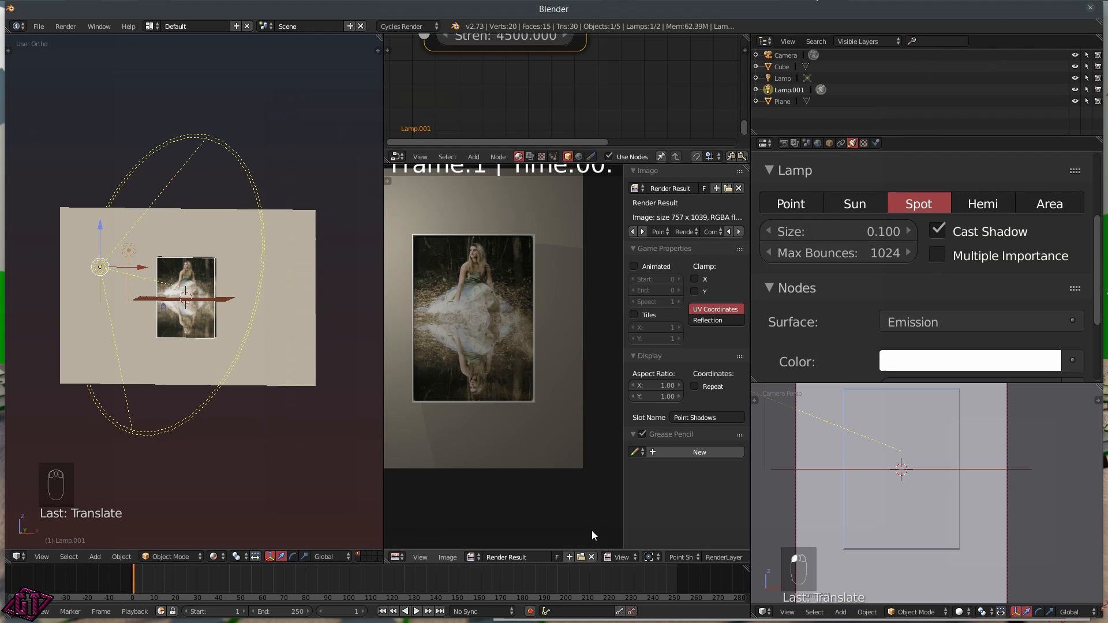
click(679, 557)
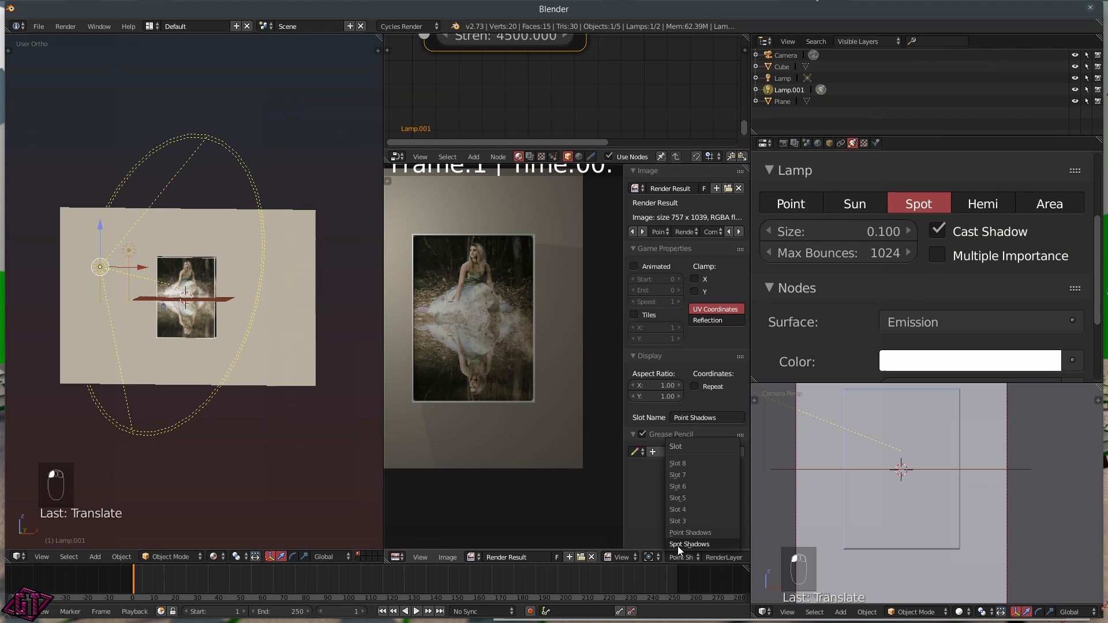
click(678, 545)
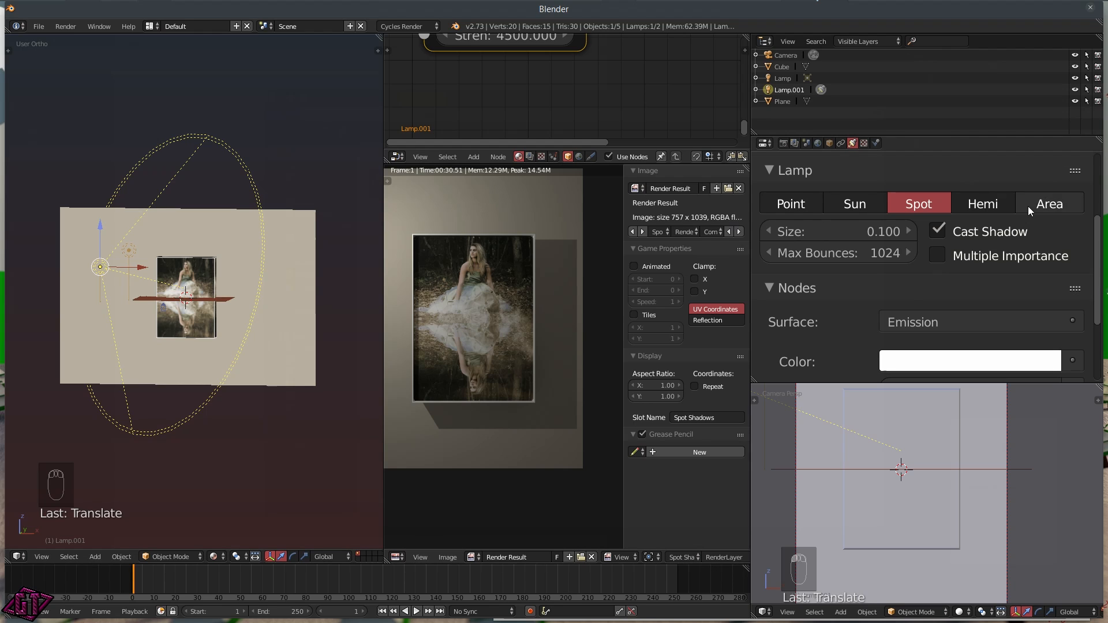
- Set the spot lamp's size to 5 to soften its shadows
click(853, 231)
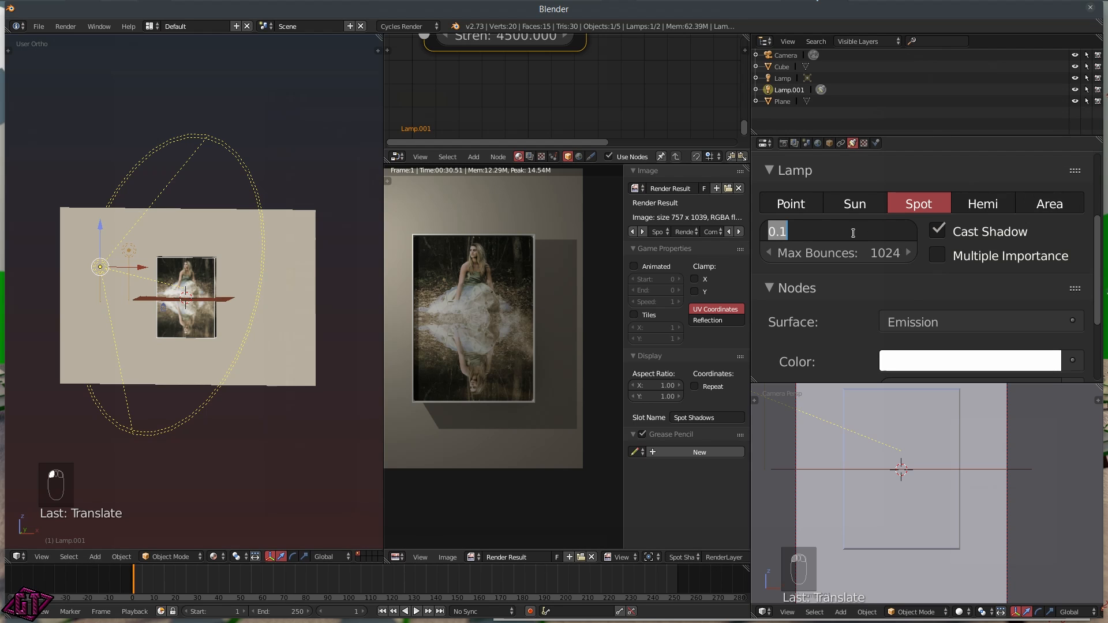
text(5)
key(Return)
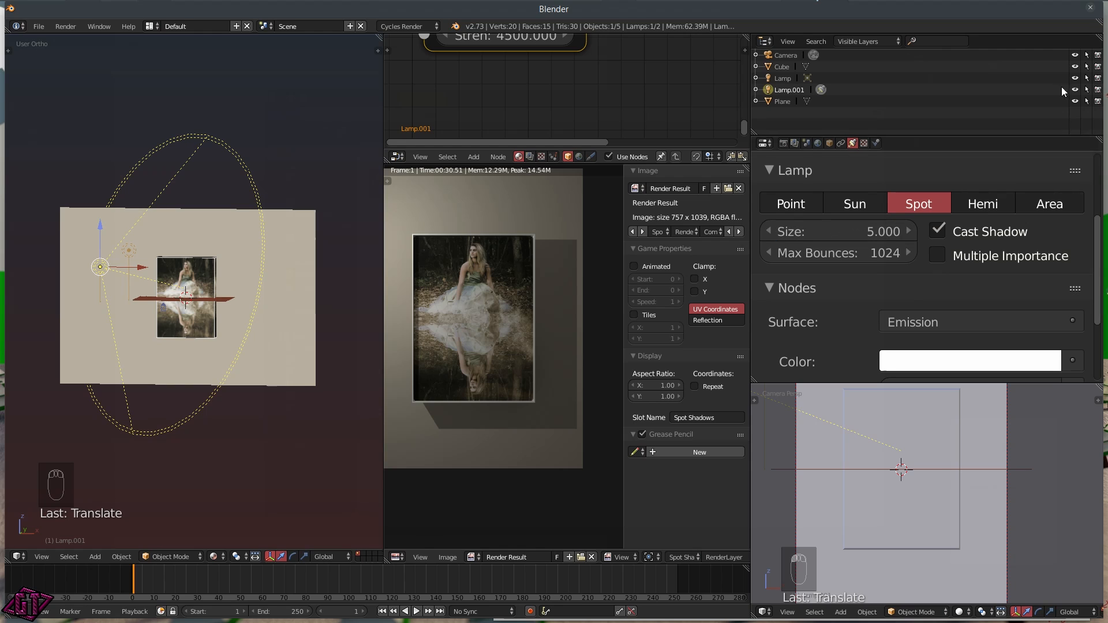
- View the whole composition in the Point Shadows slot once more and return to the Spot Shadows slot
scroll(508, 305, down, 2)
middle_drag(499, 398, 489, 443)
scroll(495, 422, up, 1)
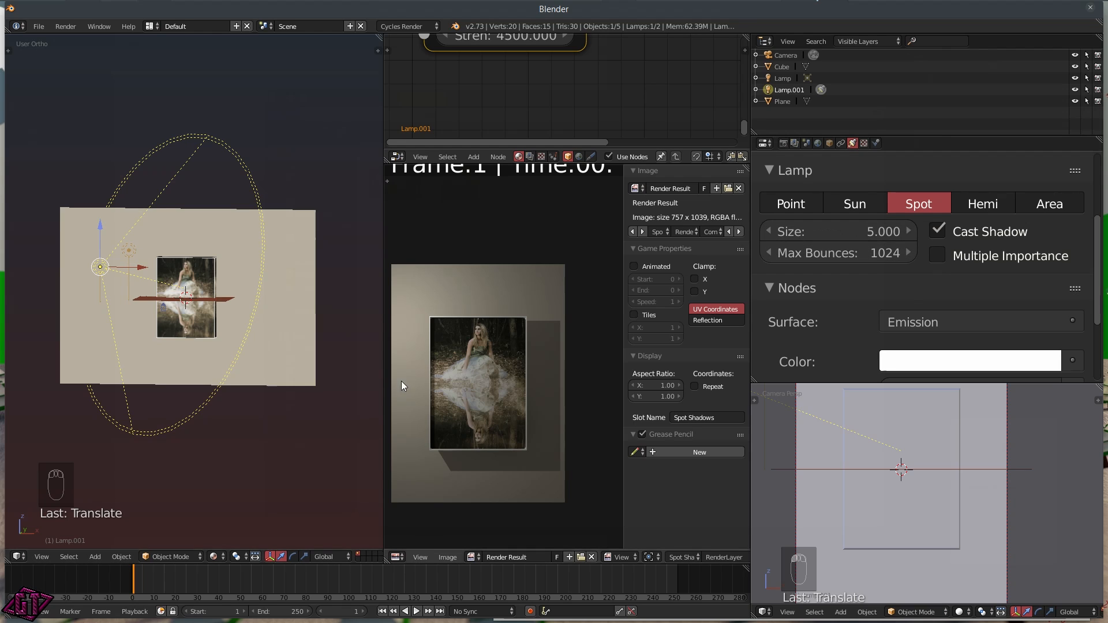
click(687, 558)
click(690, 531)
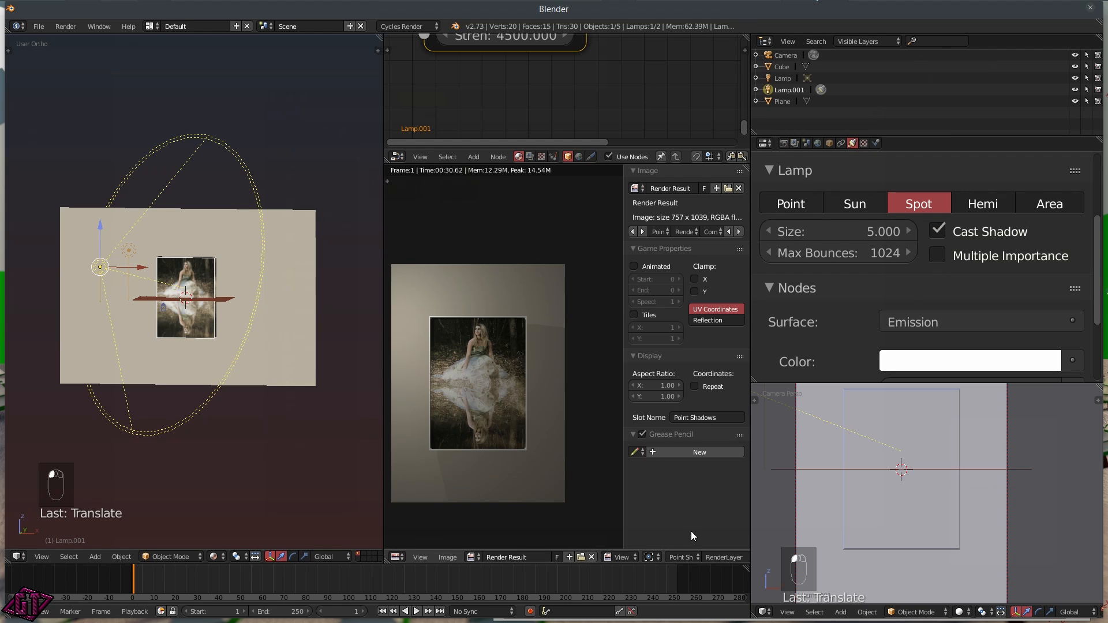
click(680, 559)
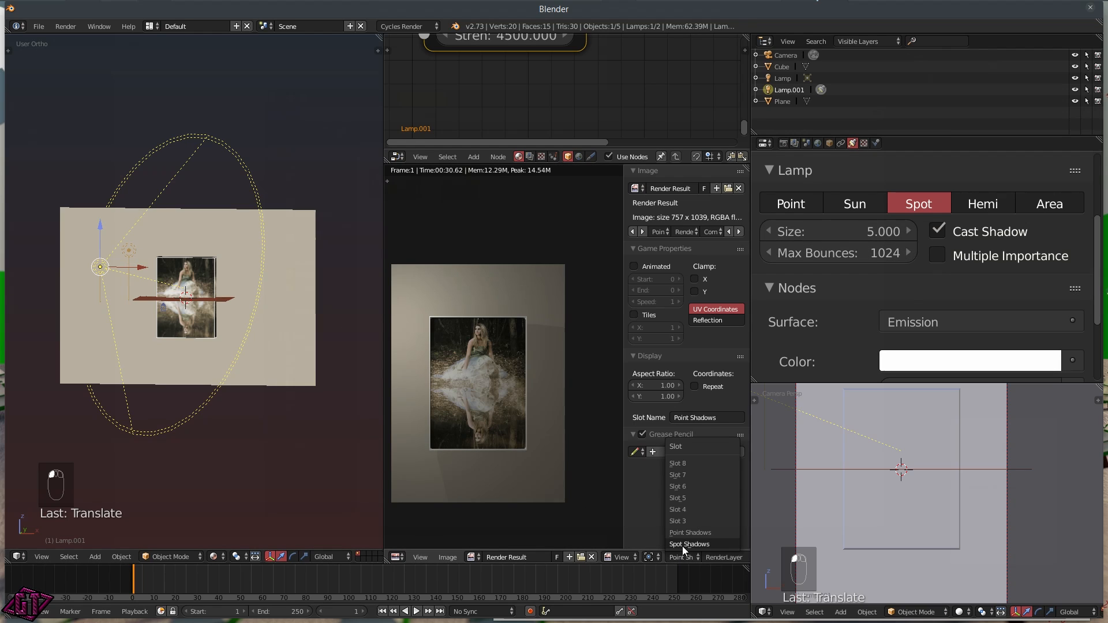
click(682, 546)
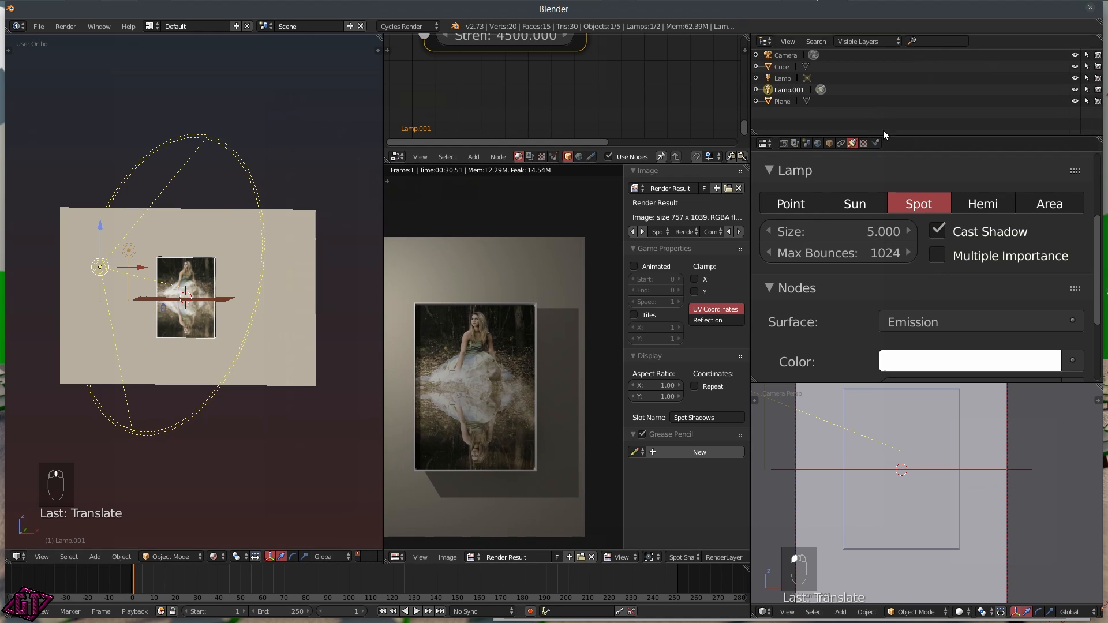
- Set the render resolution scale to 100%
click(785, 143)
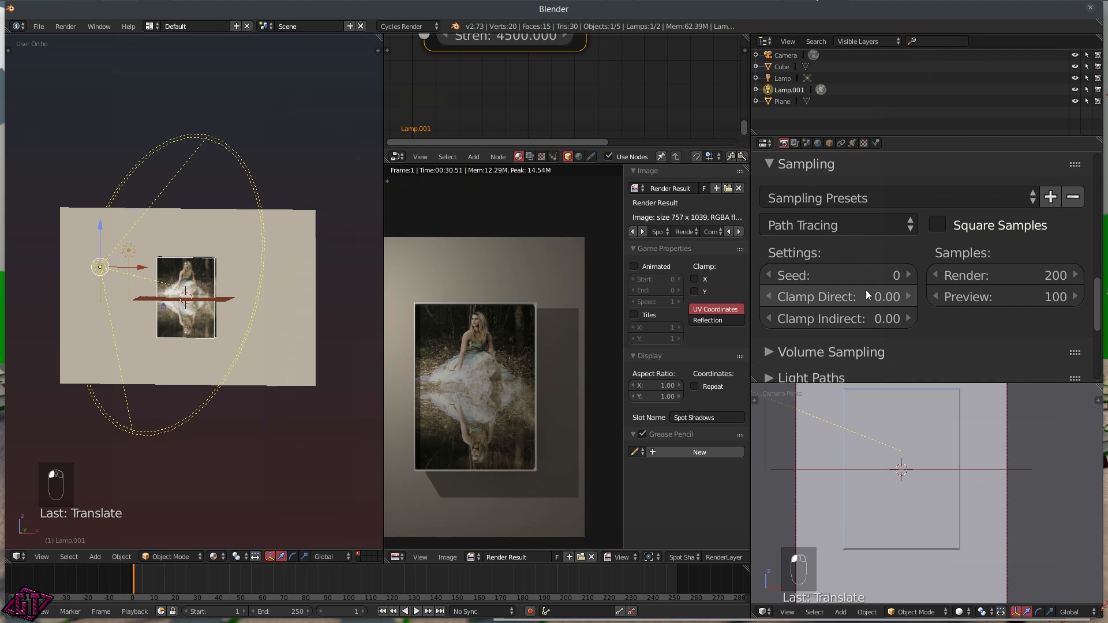
scroll(870, 231, up, 8)
scroll(895, 253, up, 4)
drag(842, 278, 912, 282)
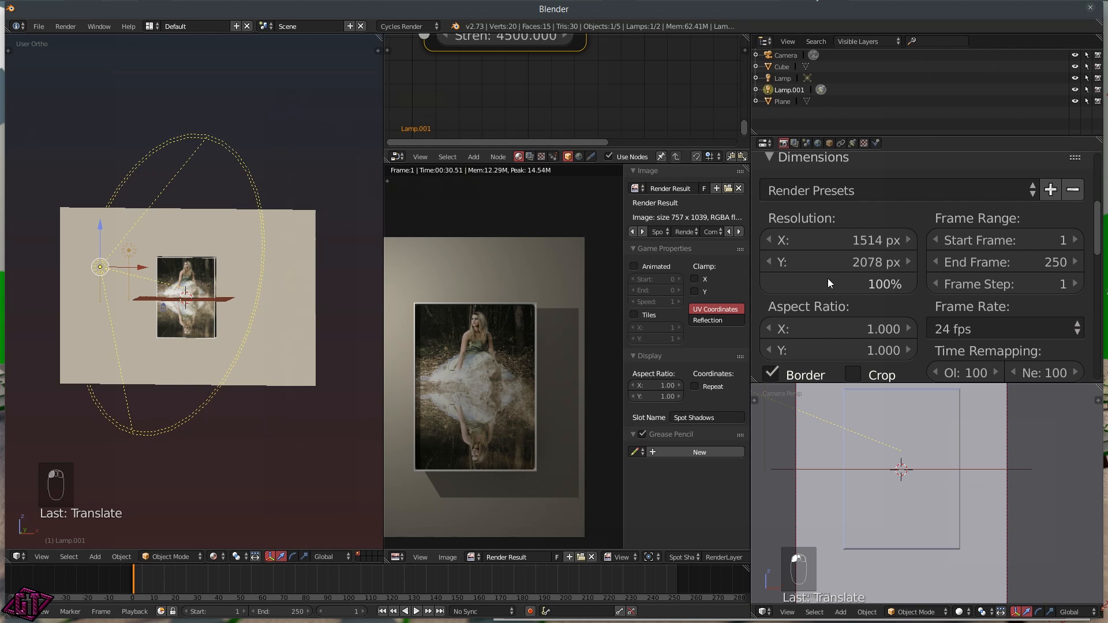
- Set the Cycles render samples to 800
scroll(917, 311, down, 8)
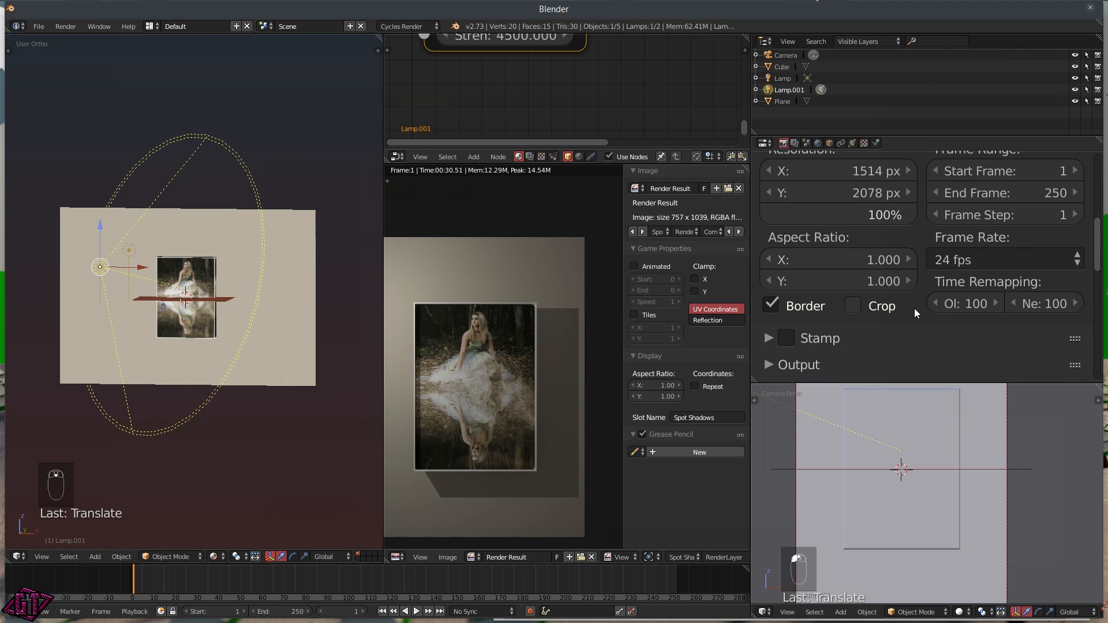
scroll(909, 344, down, 3)
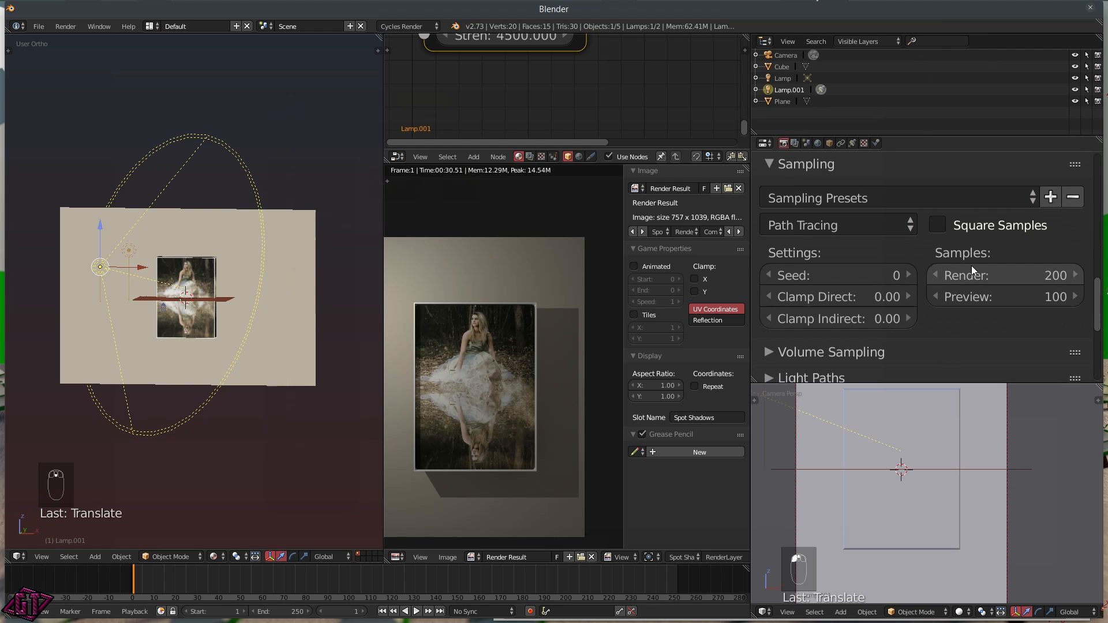
scroll(1006, 271, down, 1)
click(991, 250)
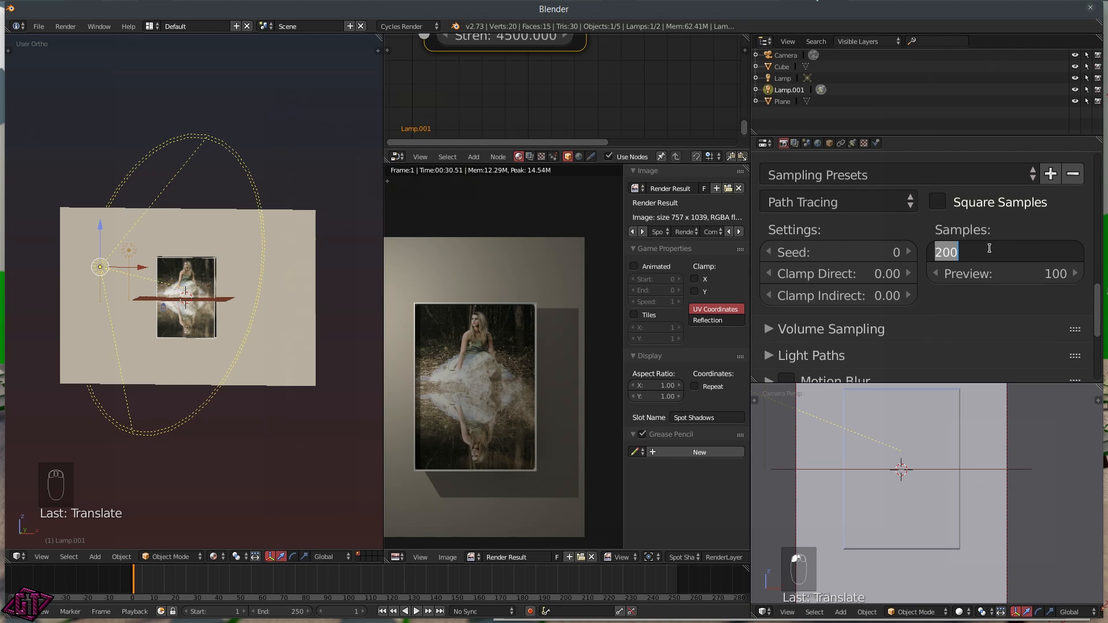
text(800)
key(Return)
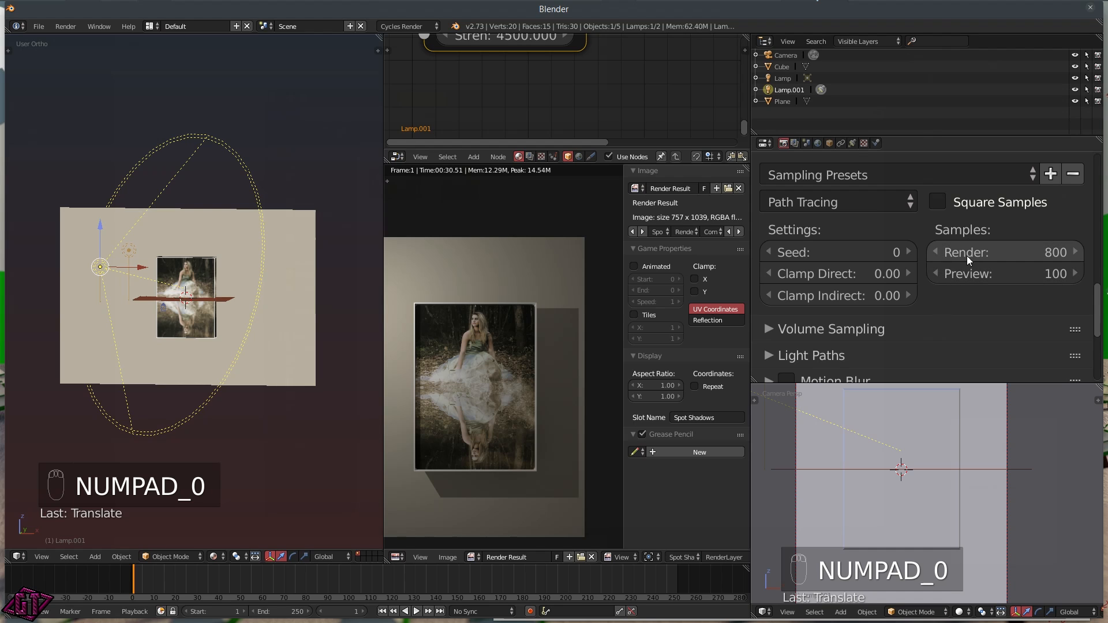
- Examine the frame edges, image and cast shadow in the Spot Shadows render, and the lamp and frame arrangement in the 3D view
scroll(469, 391, down, 4)
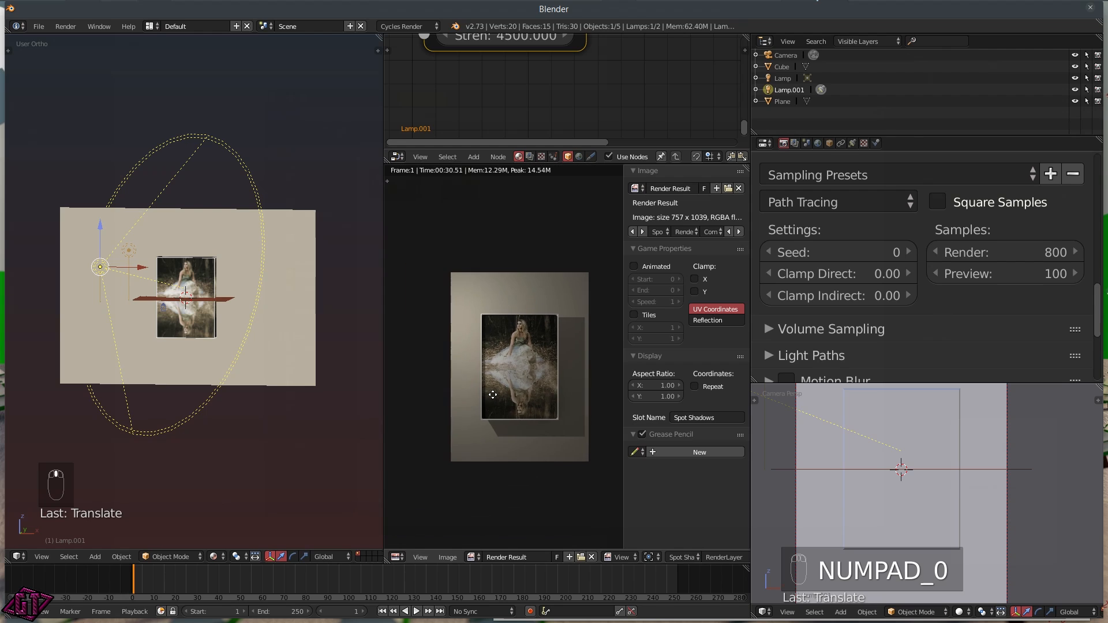
scroll(476, 386, up, 3)
middle_drag(468, 366, 502, 381)
scroll(508, 359, down, 2)
scroll(497, 369, up, 2)
scroll(542, 323, down, 2)
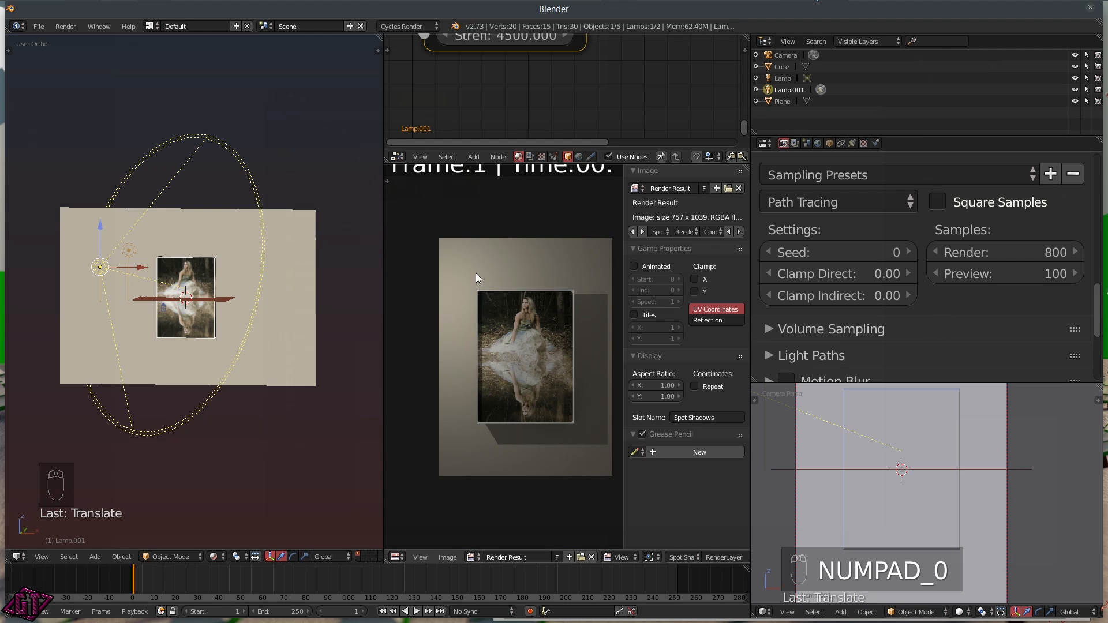
scroll(476, 268, up, 2)
middle_drag(487, 327, 522, 341)
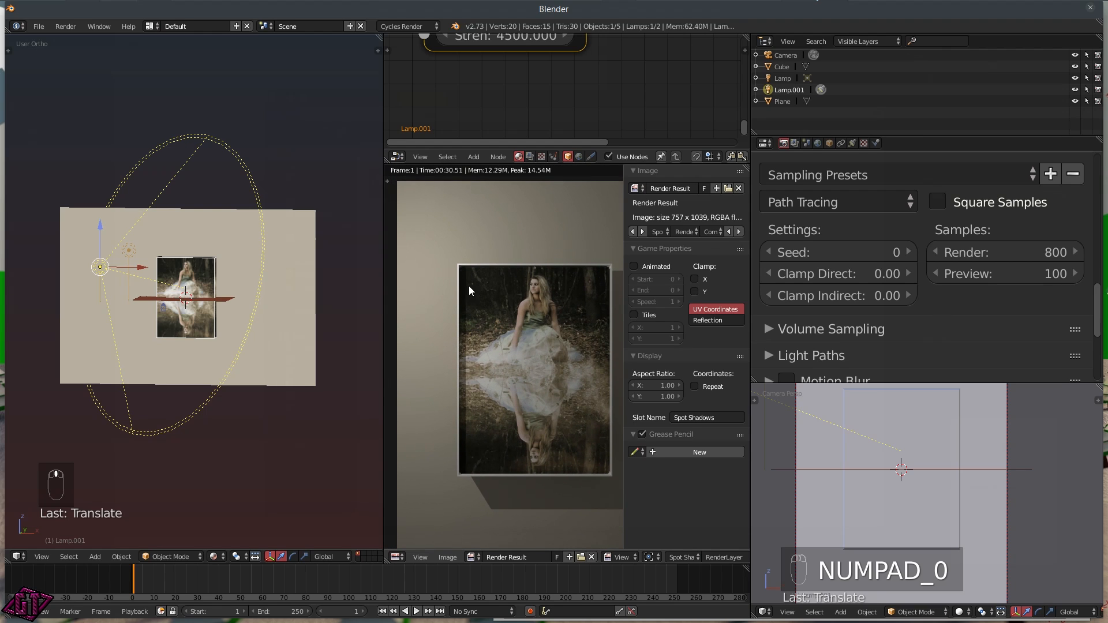
scroll(525, 310, down, 1)
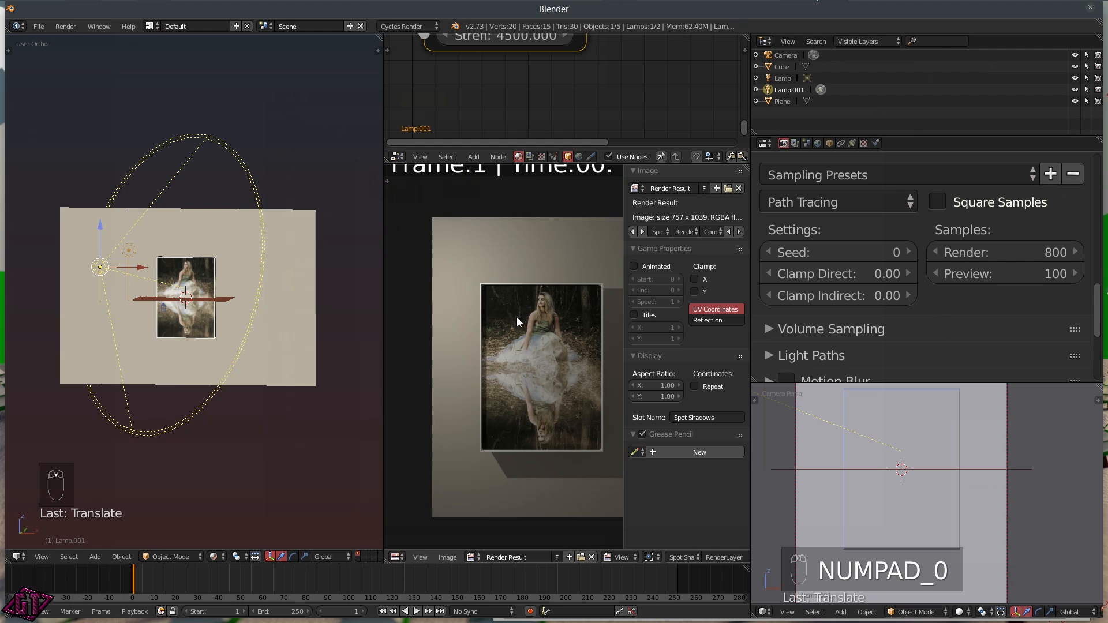
scroll(511, 320, up, 3)
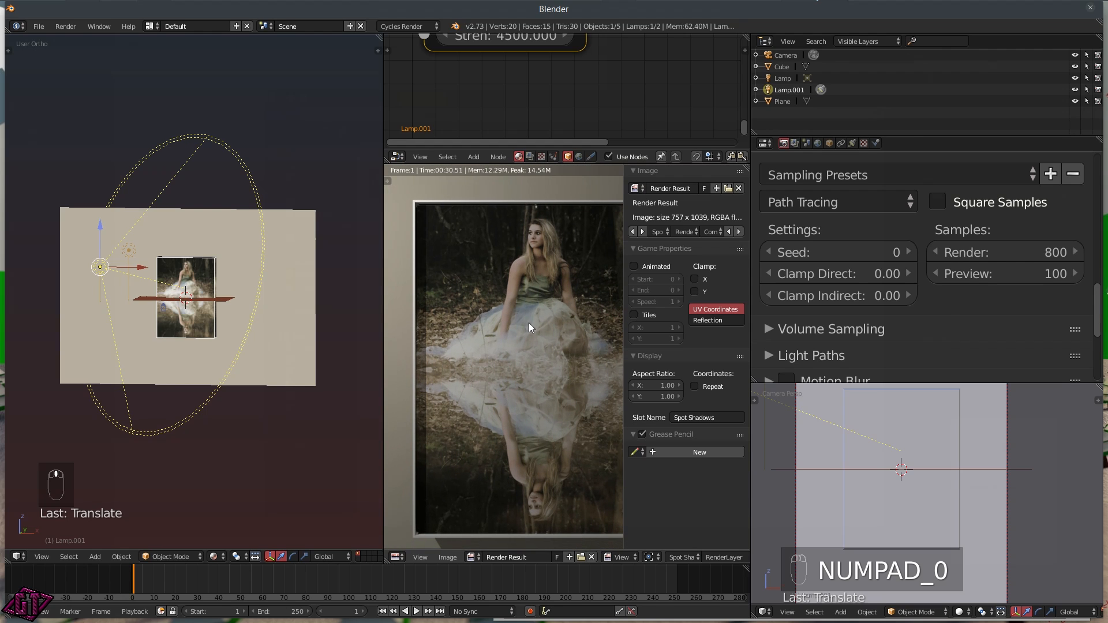
middle_drag(507, 337, 478, 339)
scroll(478, 296, down, 2)
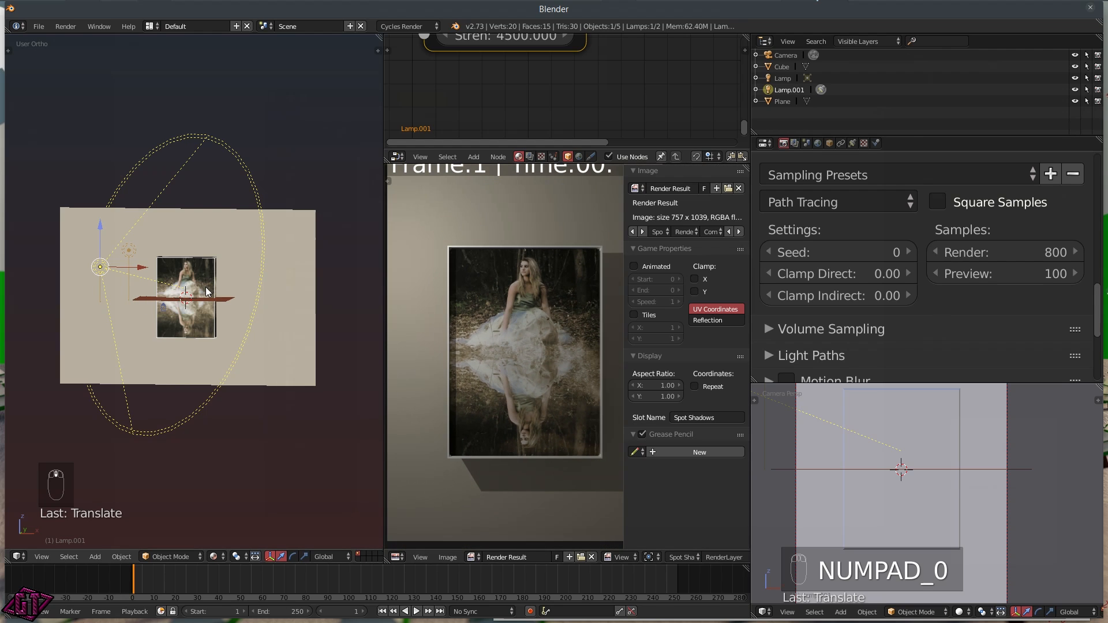
middle_drag(154, 315, 214, 307)
scroll(478, 325, down, 2)
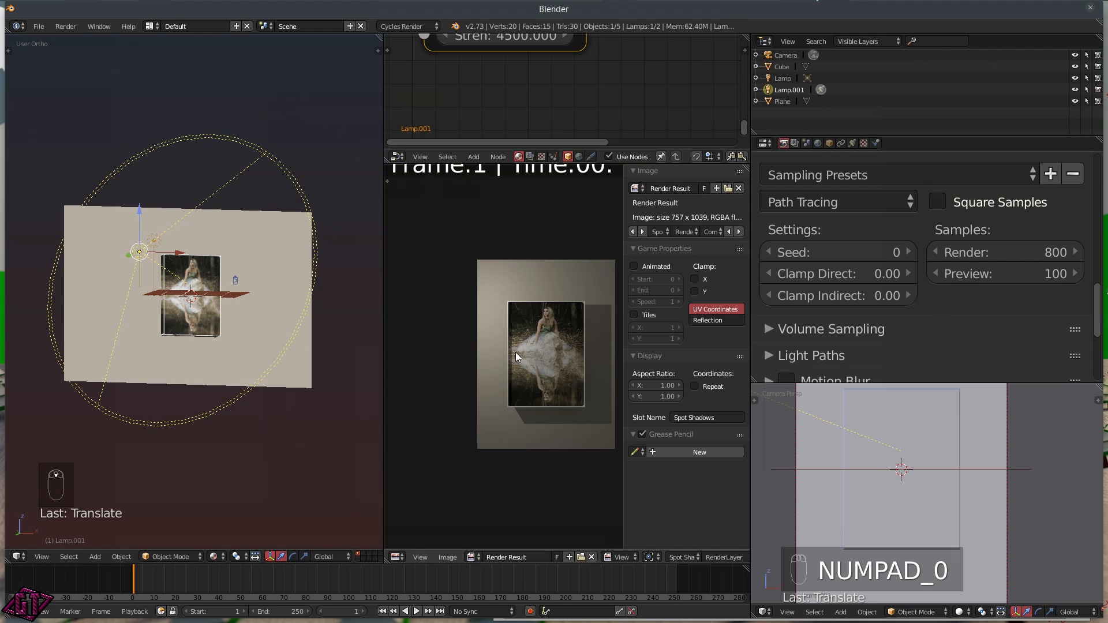
scroll(516, 352, up, 3)
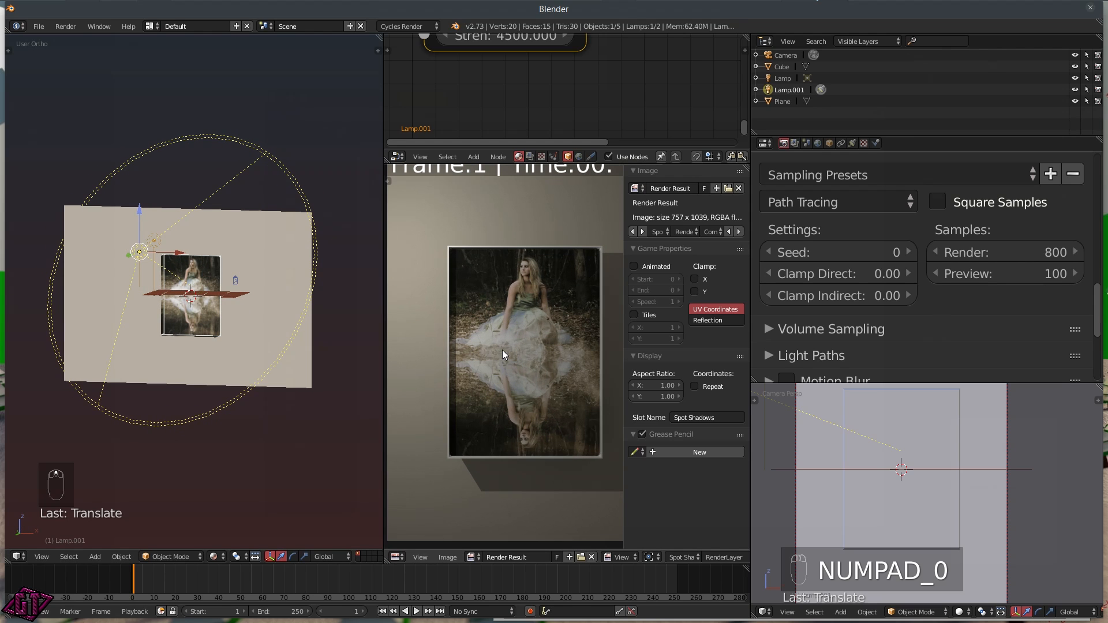
scroll(524, 325, down, 3)
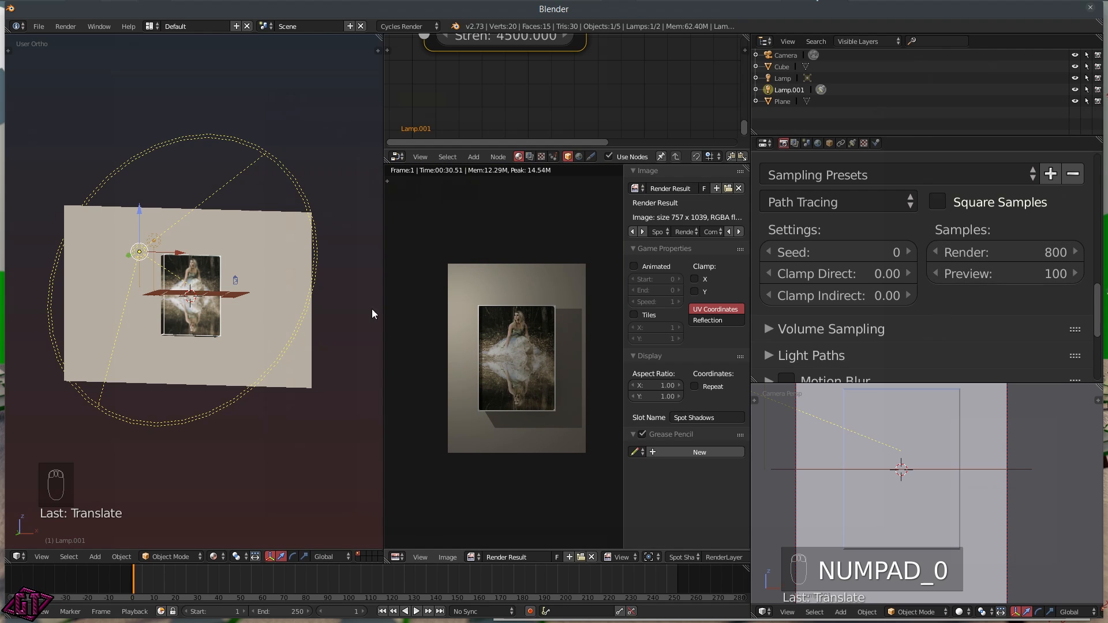
scroll(197, 275, up, 3)
middle_drag(181, 277, 211, 300)
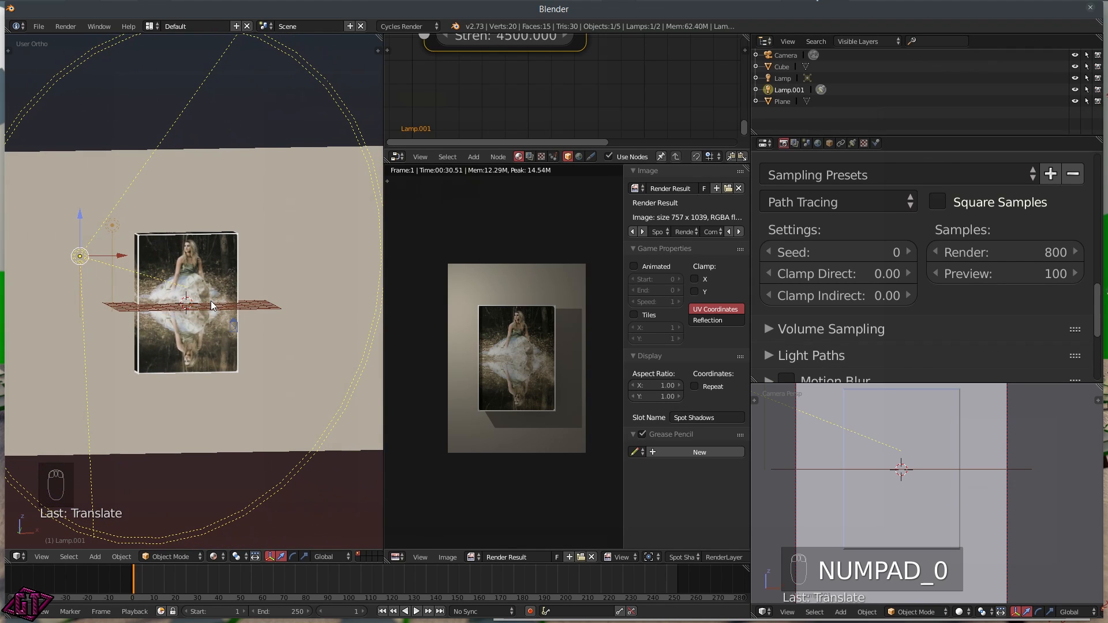
scroll(495, 338, up, 3)
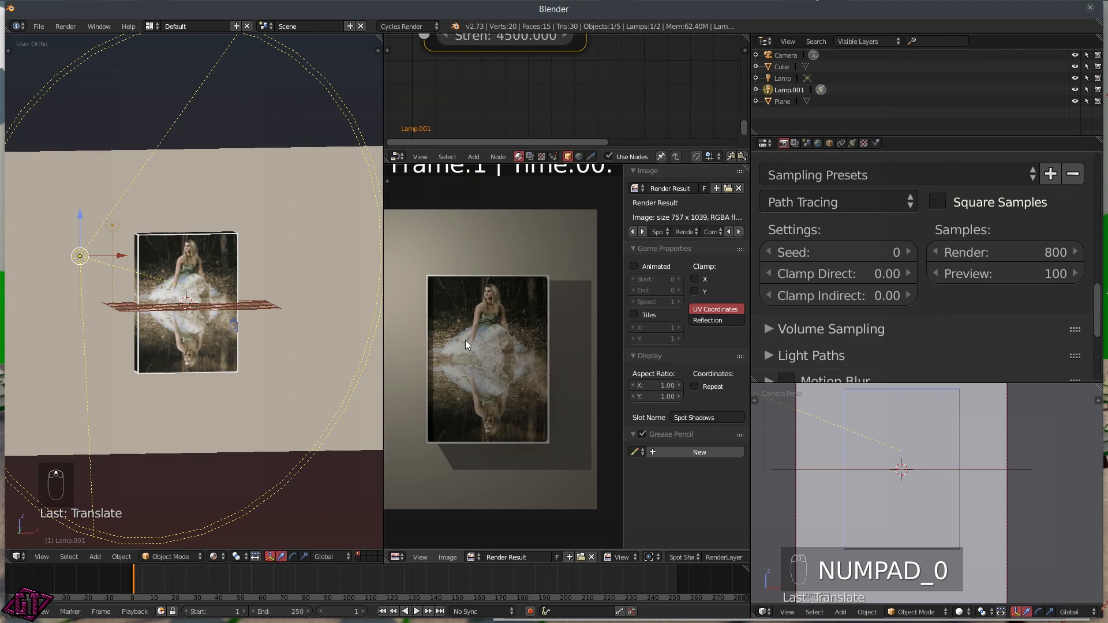
- Select the camera and render the scene with the enlarged spot lamp into the Spot Shadows slot
right_click(235, 326)
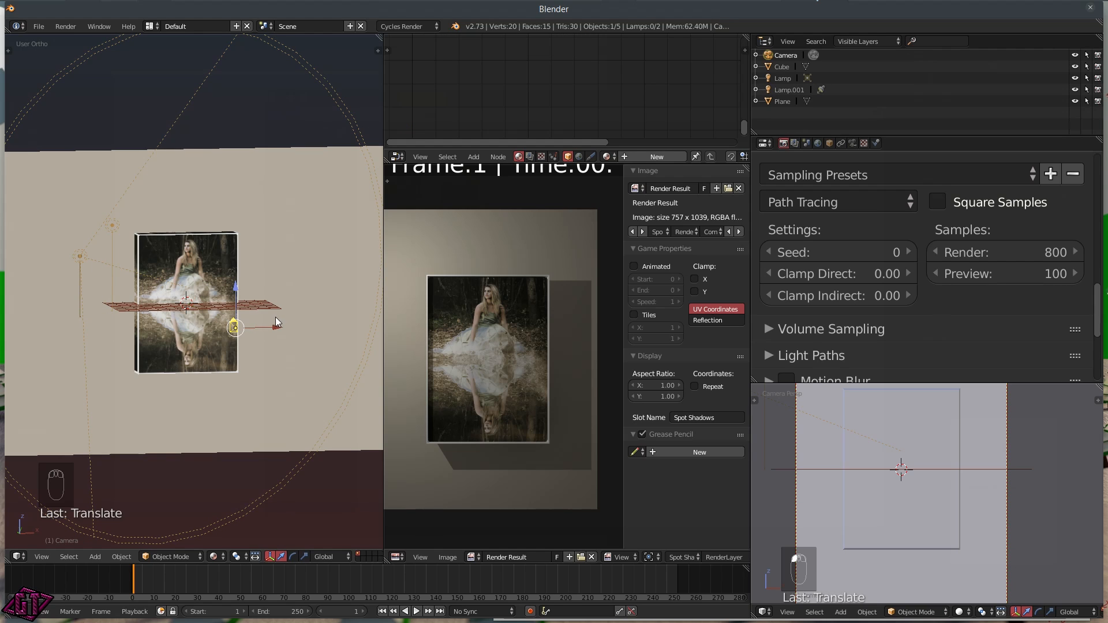
scroll(542, 334, down, 2)
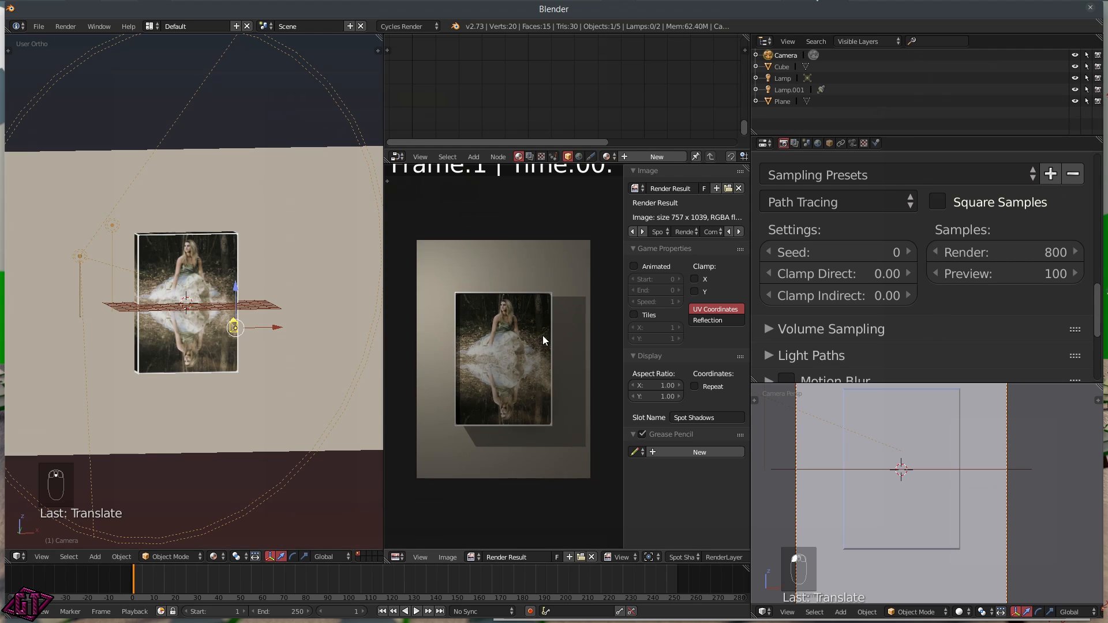
scroll(519, 338, up, 1)
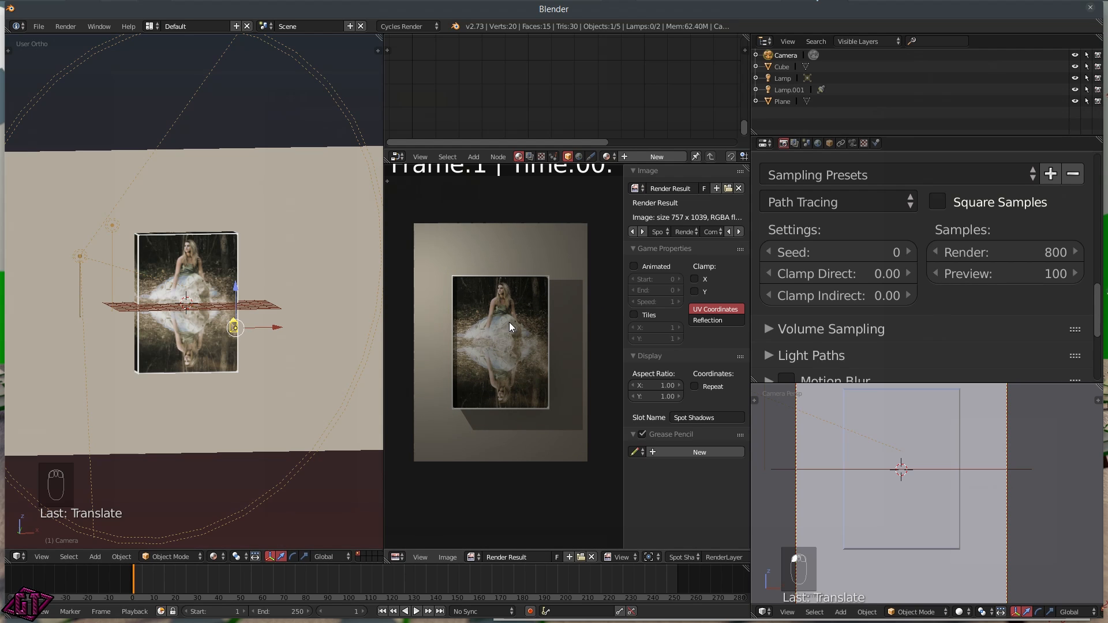
scroll(532, 308, up, 1)
scroll(902, 193, up, 5)
scroll(900, 197, up, 10)
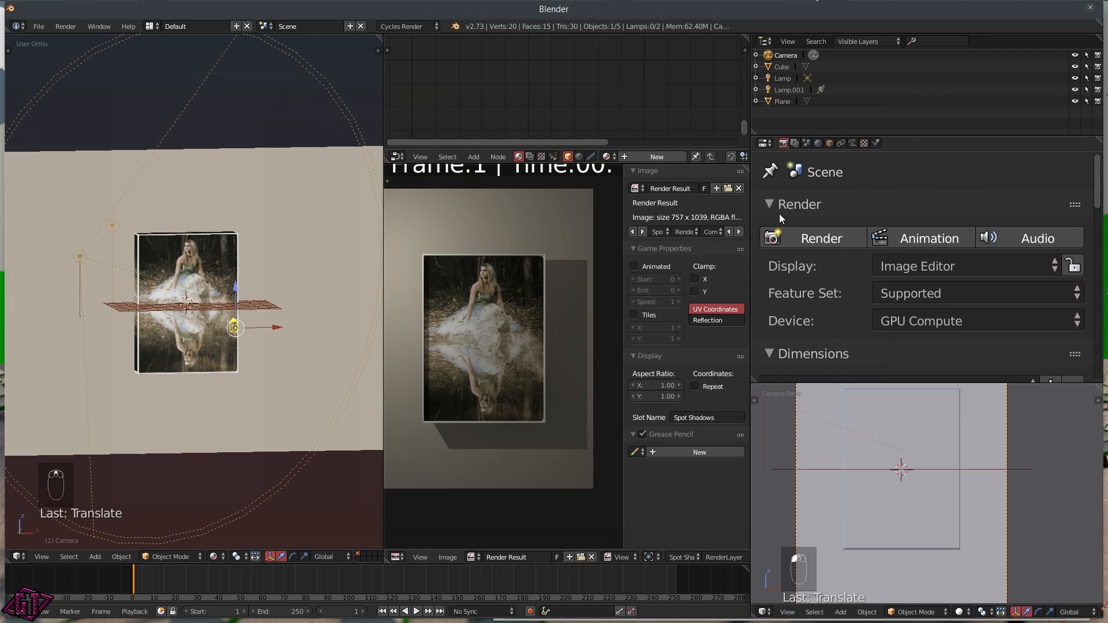
scroll(474, 316, down, 1)
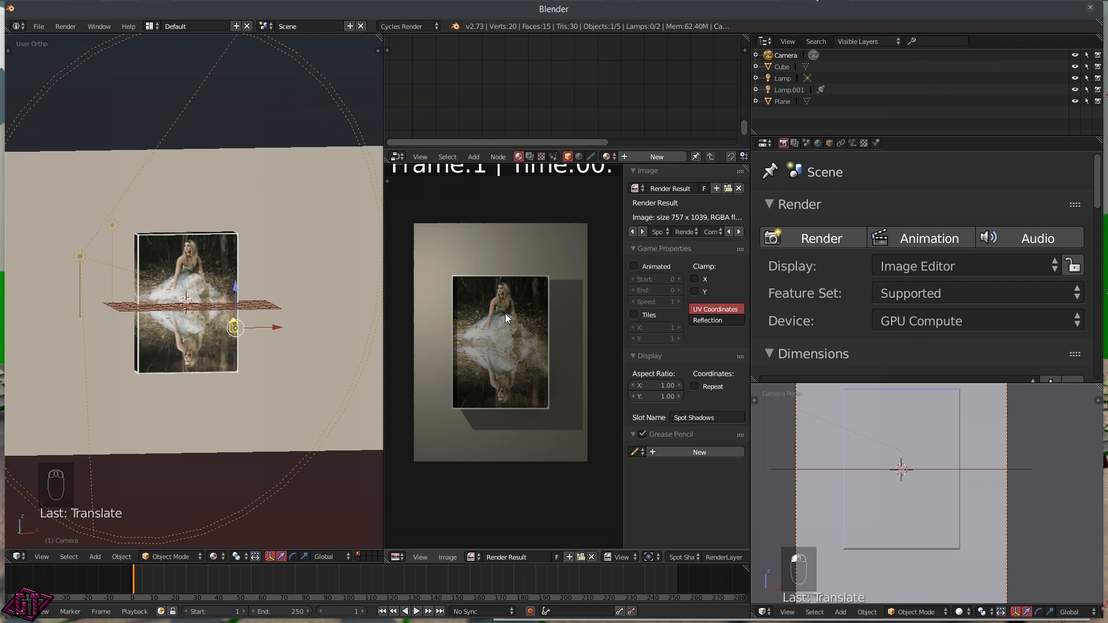
key(F12)
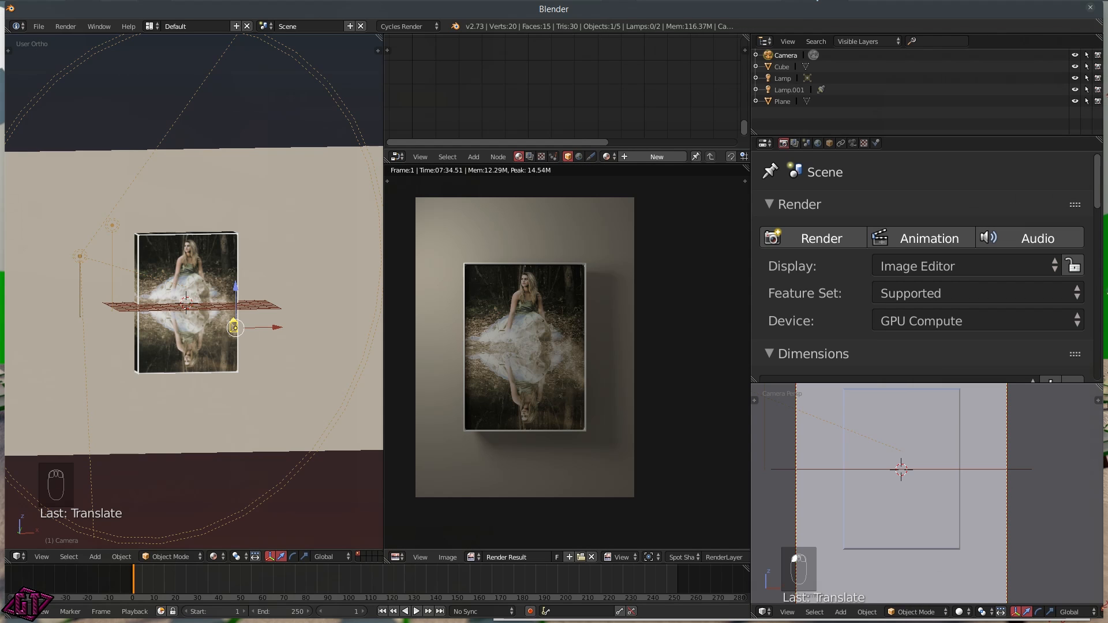
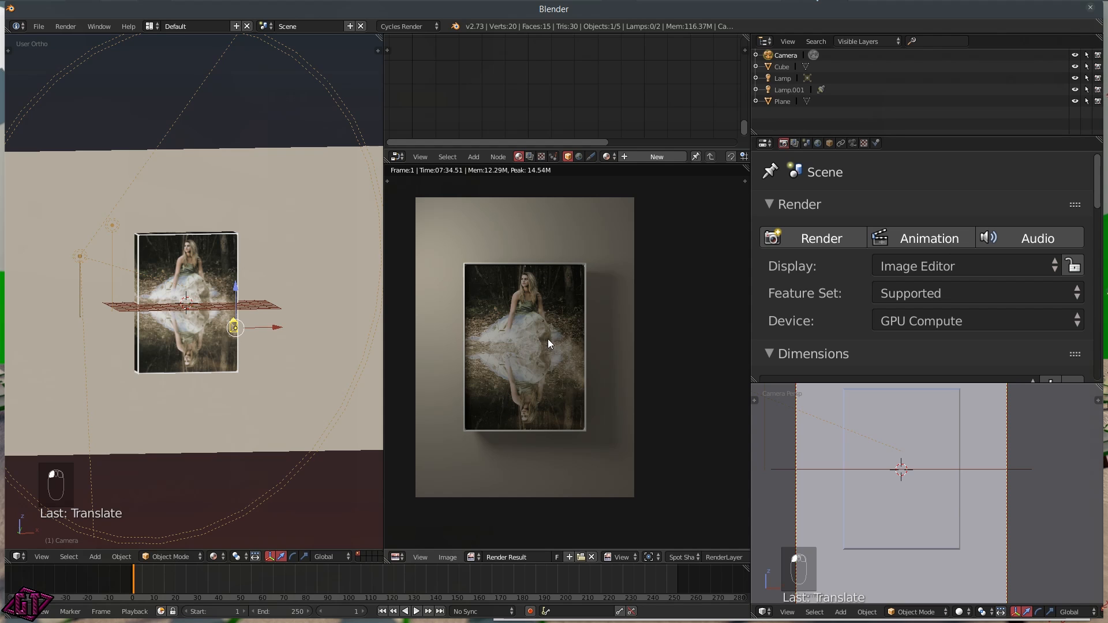
- Examine the frame edges, image and soft cast shadow in the finished full-resolution render, and the scene arrangement in the 3D view
scroll(547, 340, up, 2)
middle_drag(532, 312, 591, 315)
scroll(591, 315, up, 1)
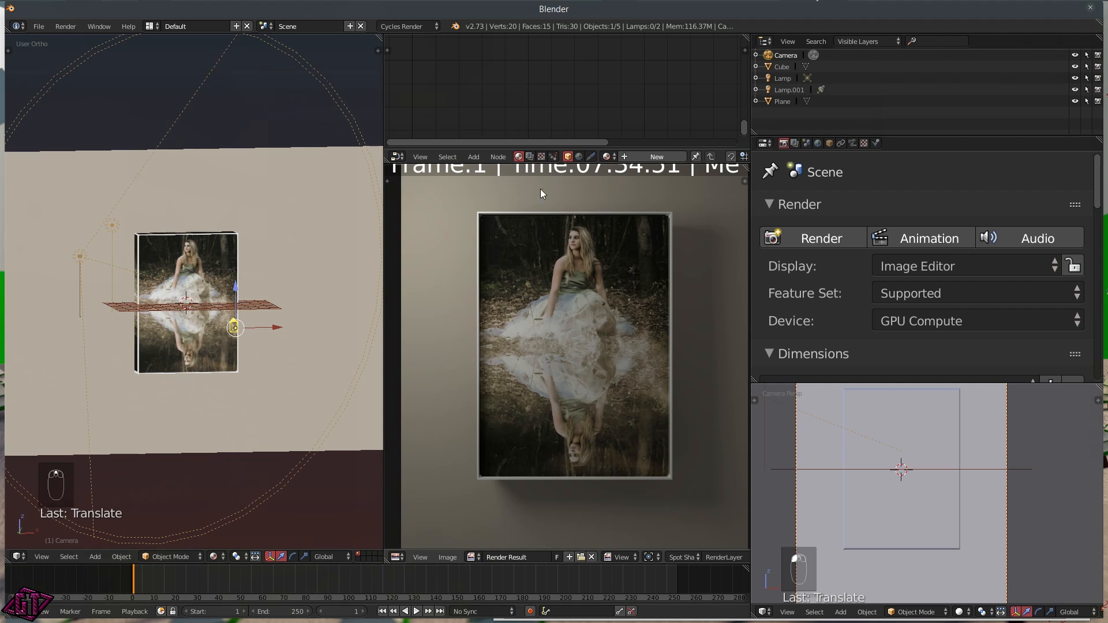
scroll(551, 200, down, 3)
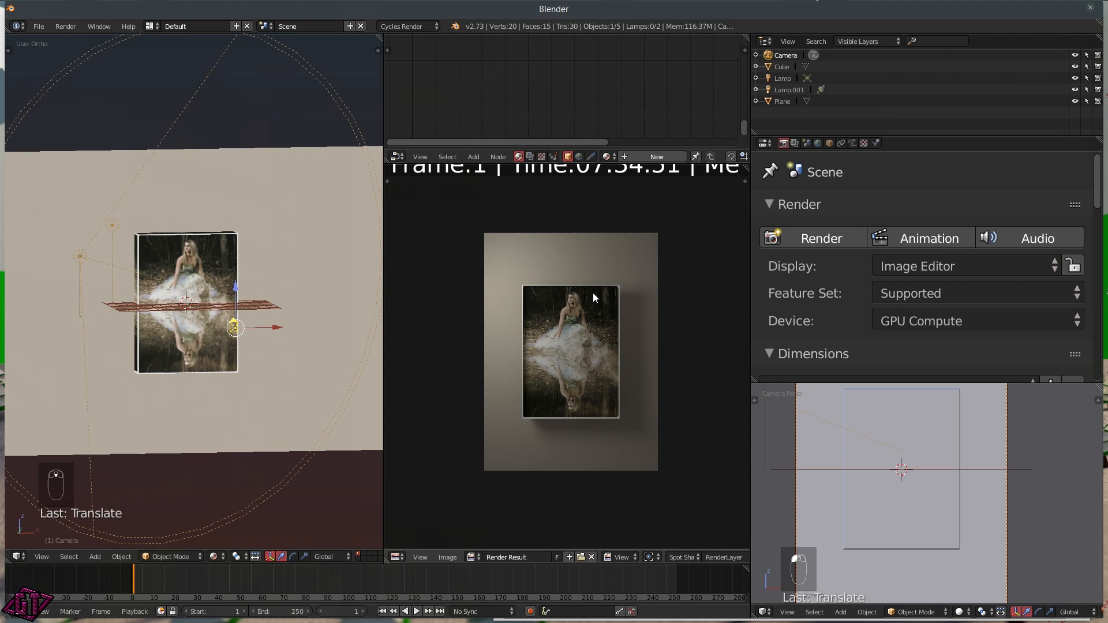
scroll(591, 290, down, 2)
scroll(584, 344, up, 4)
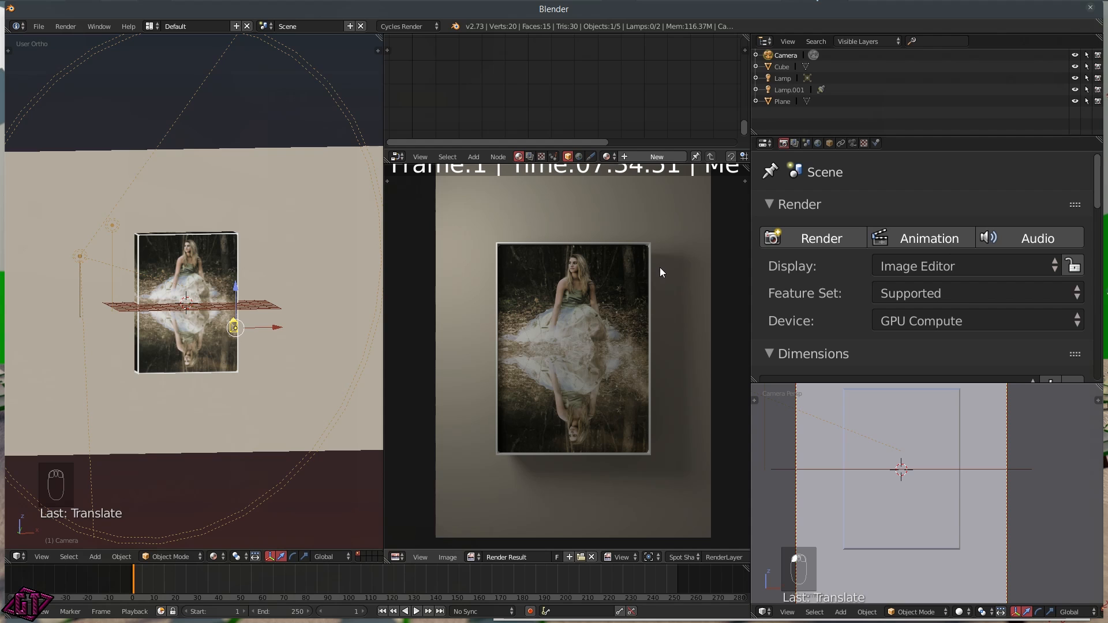
scroll(542, 291, down, 1)
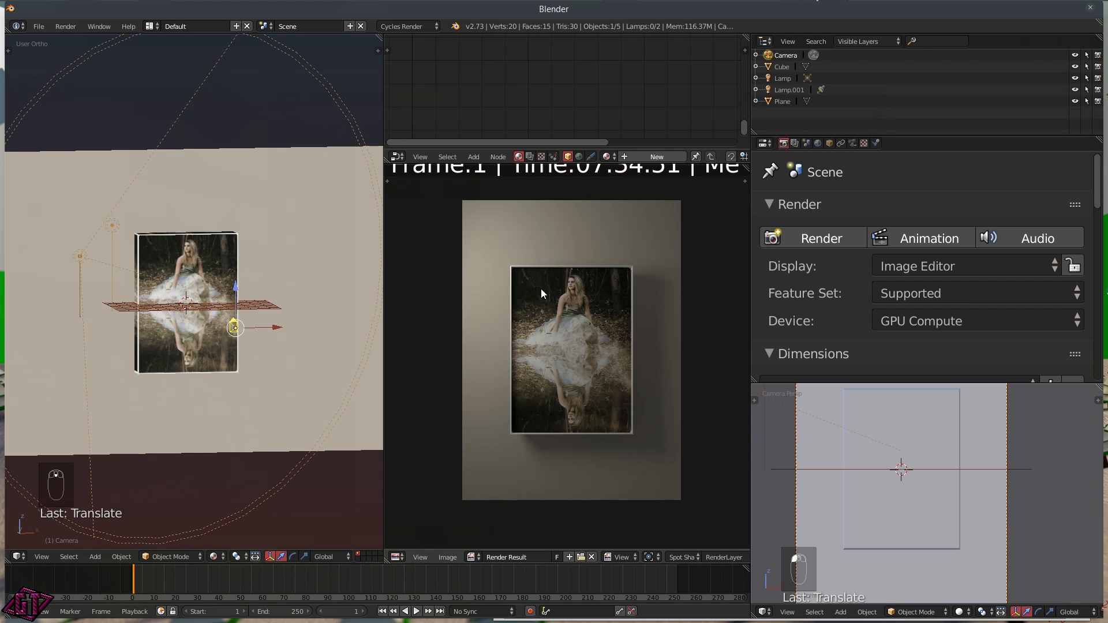
mouse_move(157, 248)
middle_down()
mouse_move(240, 277)
mouse_move(271, 254)
mouse_move(244, 241)
mouse_move(267, 254)
mouse_move(160, 265)
middle_up()
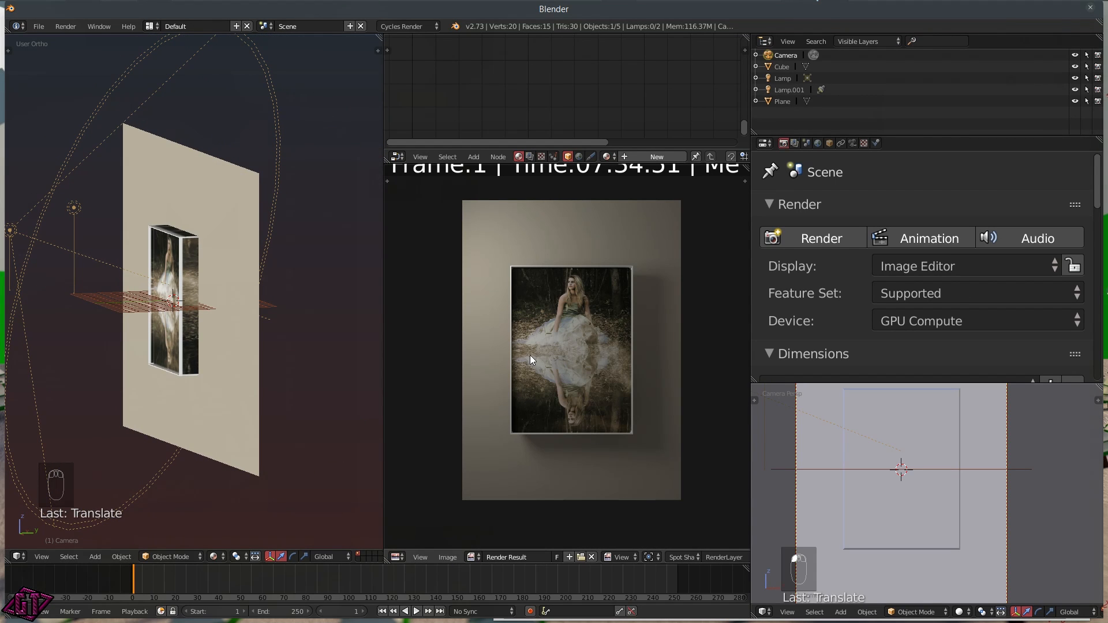
scroll(577, 330, up, 3)
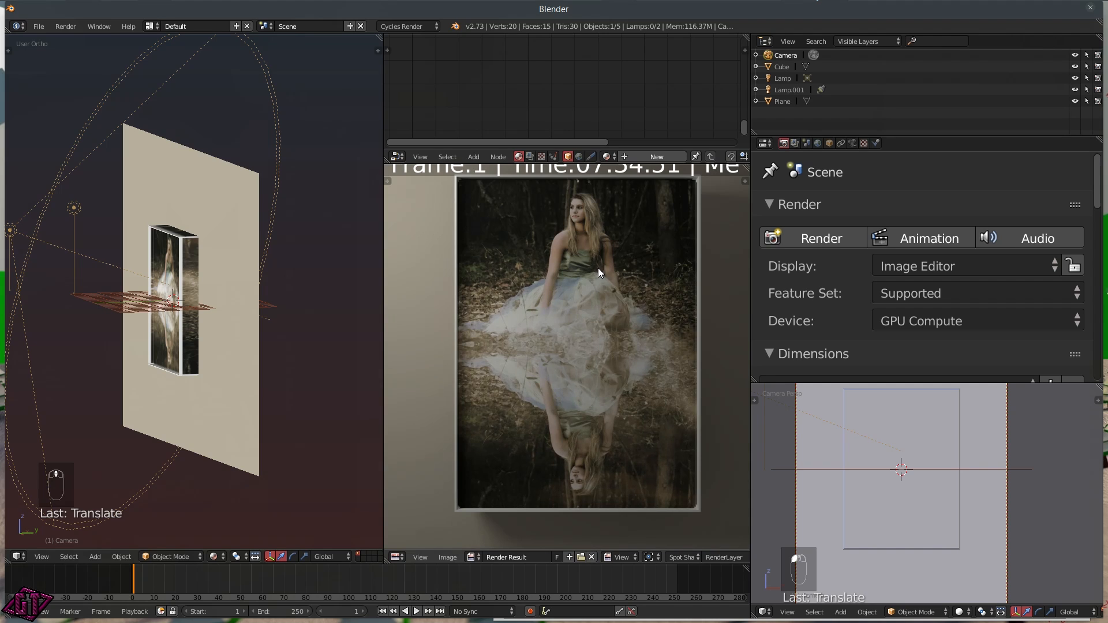
scroll(598, 268, up, 2)
scroll(597, 267, down, 2)
scroll(598, 268, down, 2)
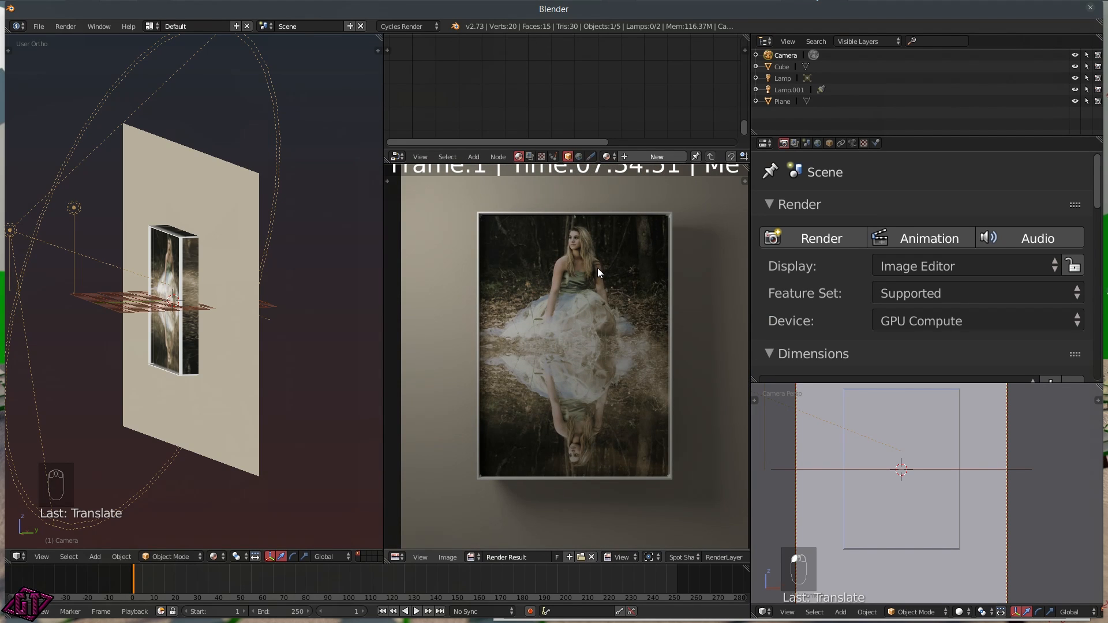
scroll(647, 302, down, 2)
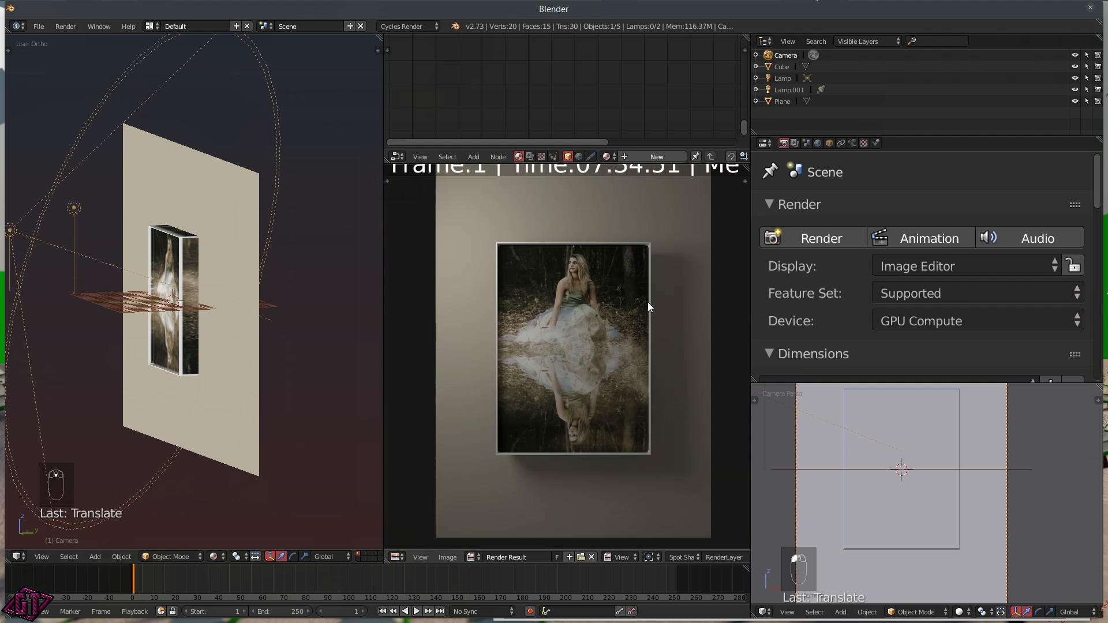
scroll(607, 319, up, 1)
scroll(569, 317, up, 2)
scroll(577, 311, down, 3)
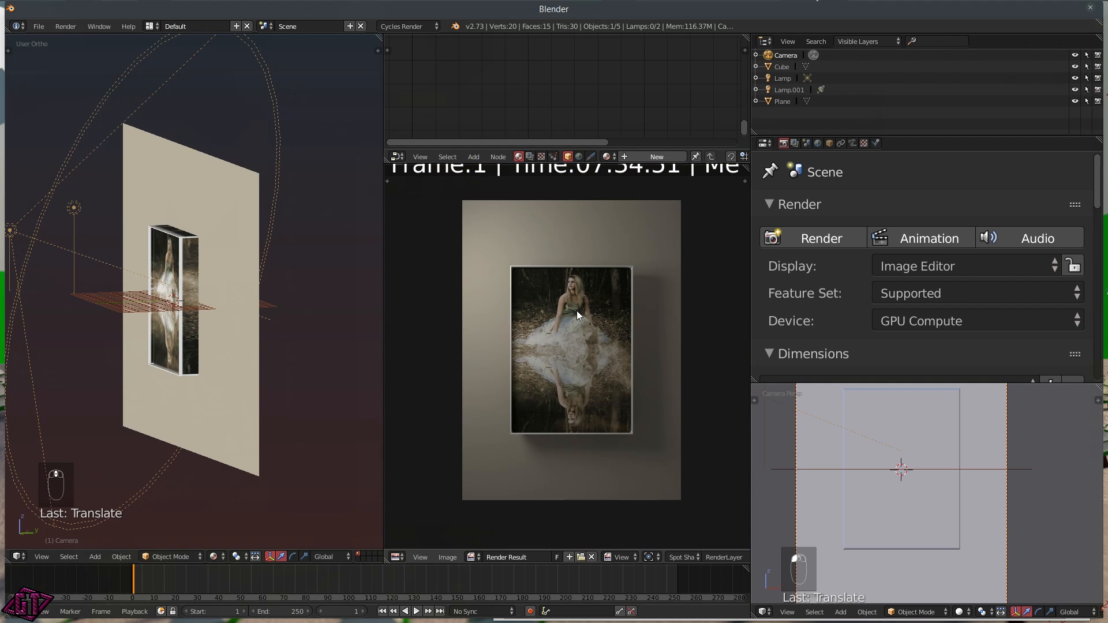
scroll(576, 311, up, 1)
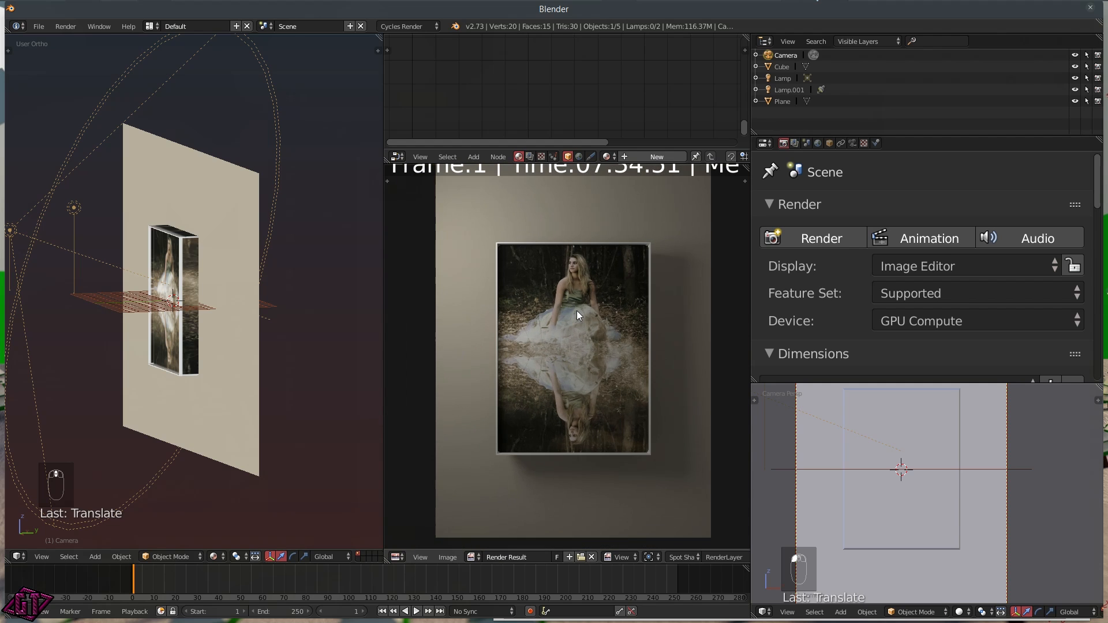
- Save the render as the PNG image Tutorial_Final in the desktop folder Tutorials\Pic Warp Tutorial\Pic Warp Renders
click(446, 556)
click(472, 486)
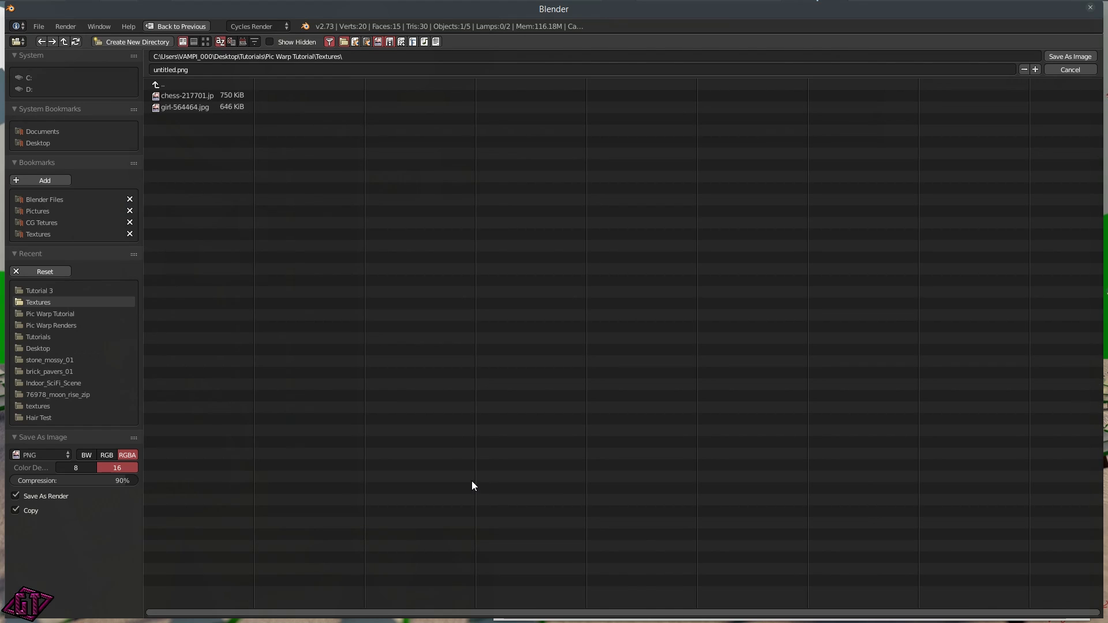
click(48, 143)
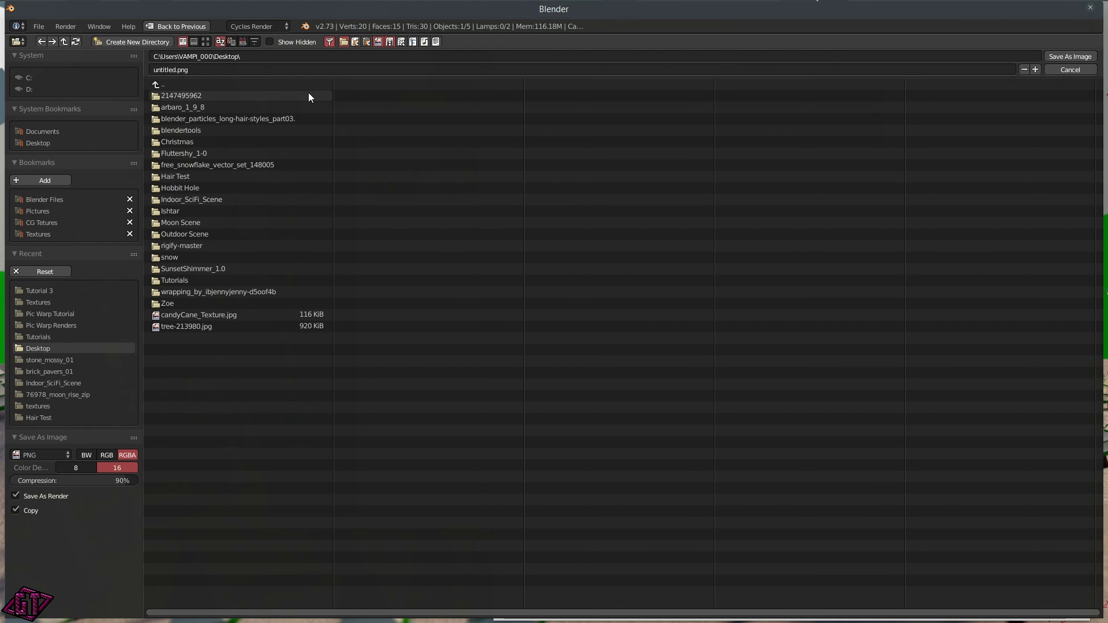
click(176, 280)
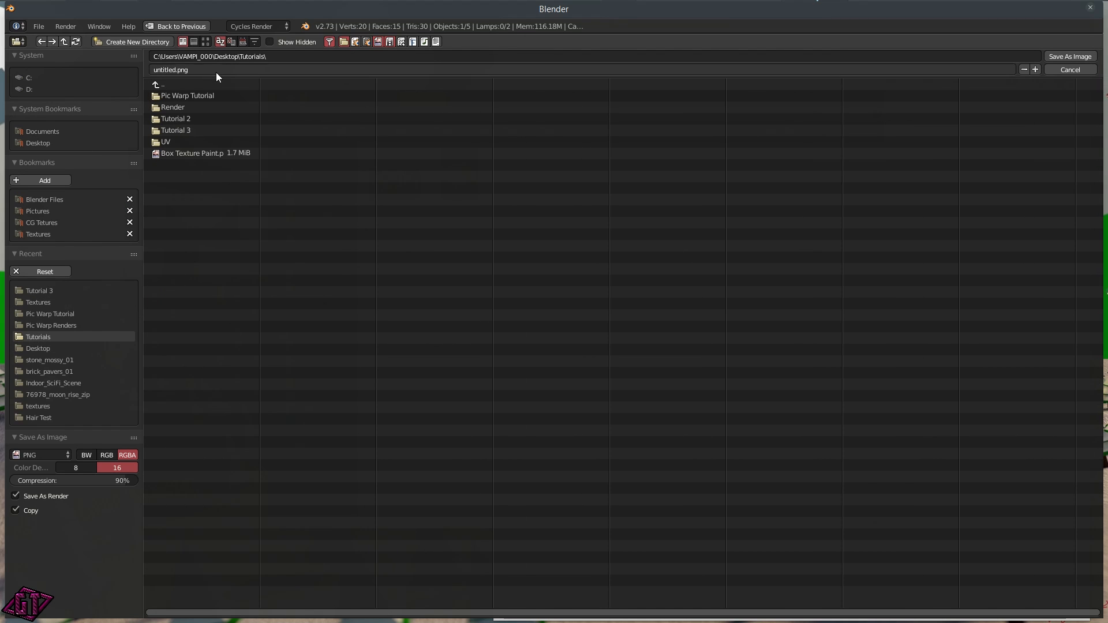
click(186, 95)
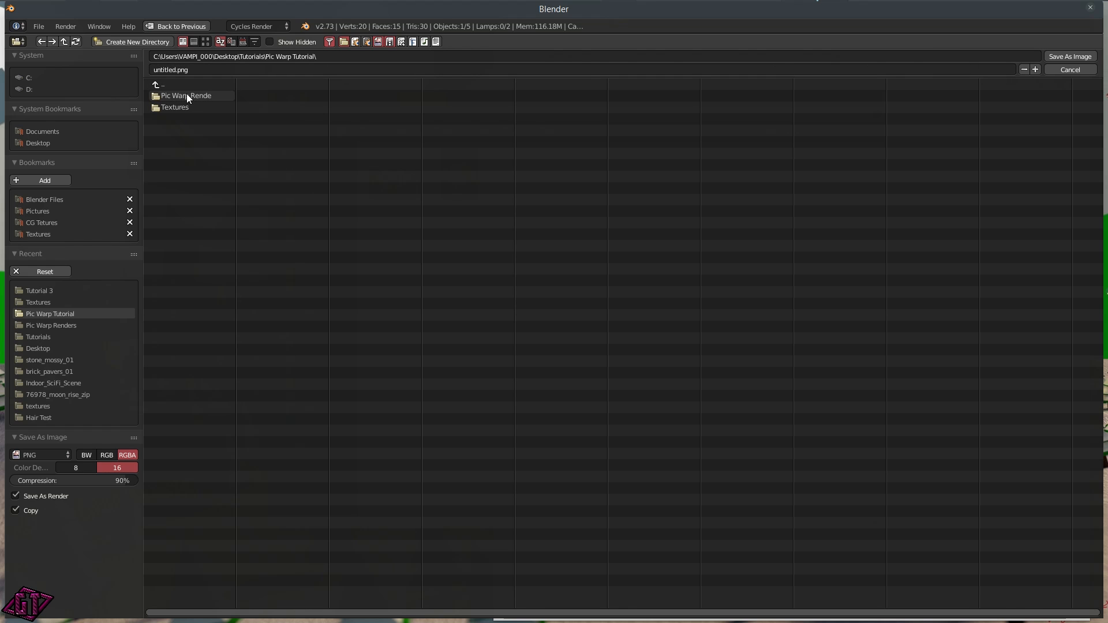
click(181, 96)
click(195, 71)
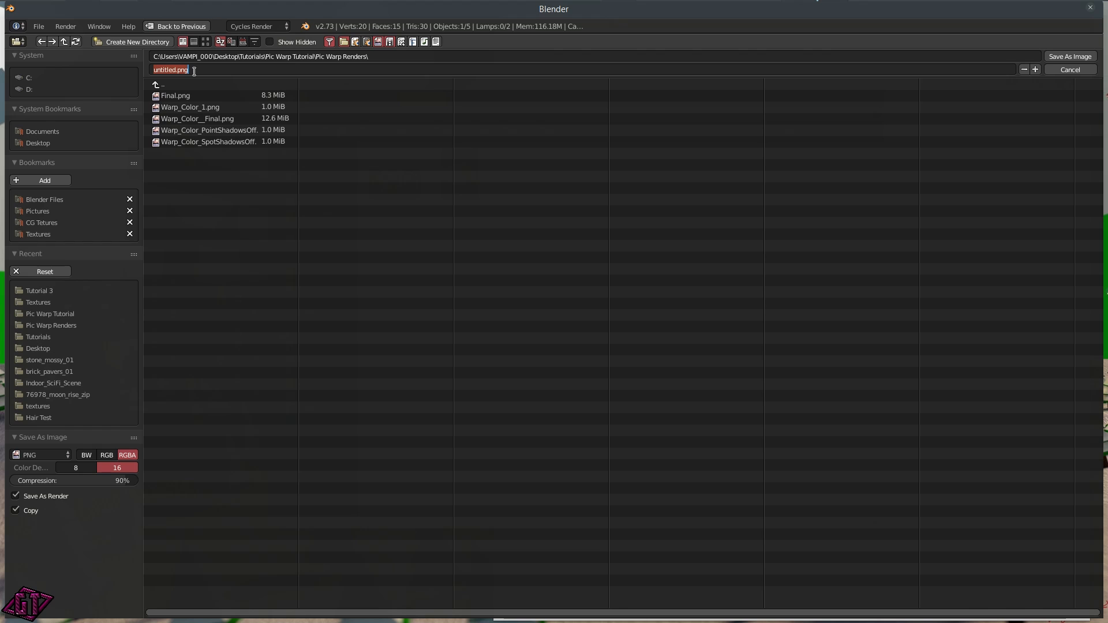
text(Tutorial_Final)
key(Return)
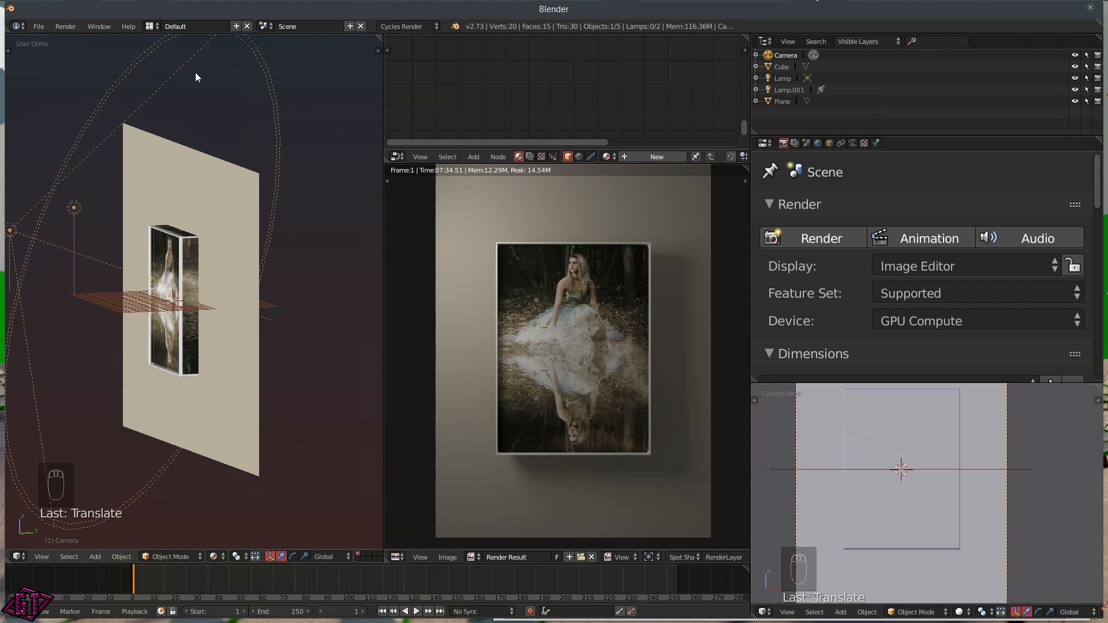
- Review the render resolution and sampling settings, and inspect the rendered image up close for noise and detail
scroll(581, 328, down, 1)
scroll(881, 342, down, 9)
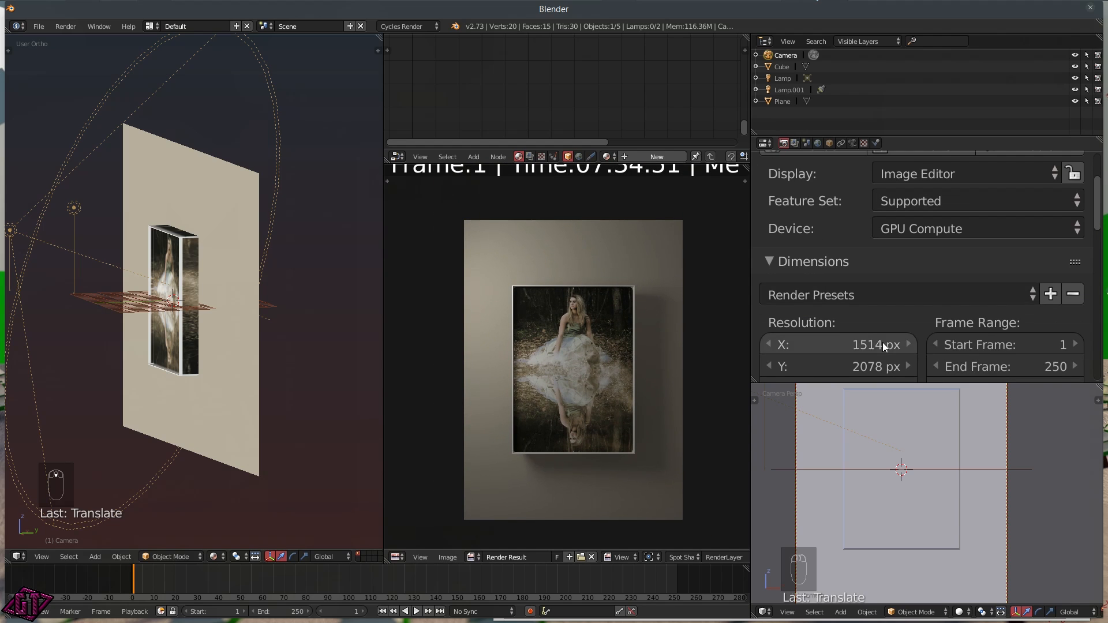
scroll(947, 306, up, 1)
scroll(932, 326, down, 7)
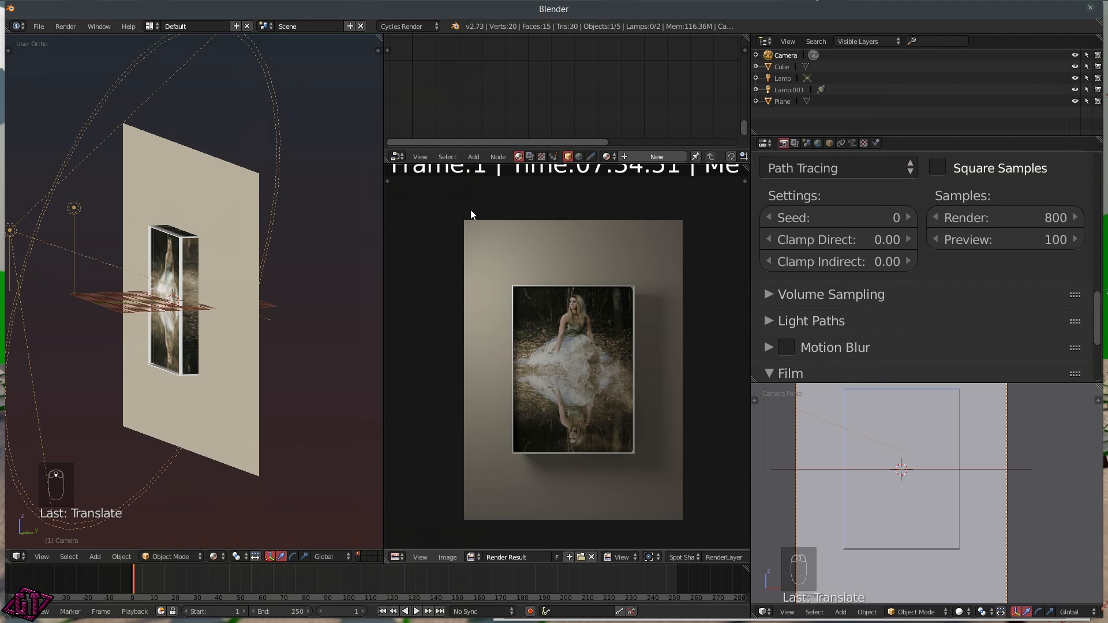
scroll(543, 335, up, 1)
scroll(559, 313, up, 3)
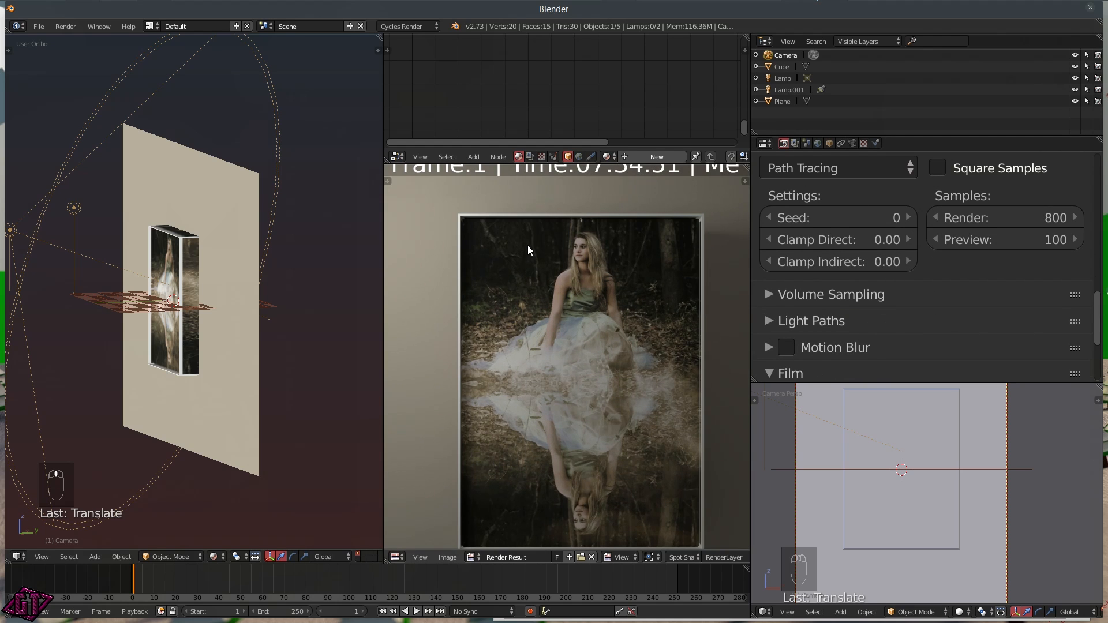
scroll(550, 234, down, 1)
scroll(550, 234, up, 3)
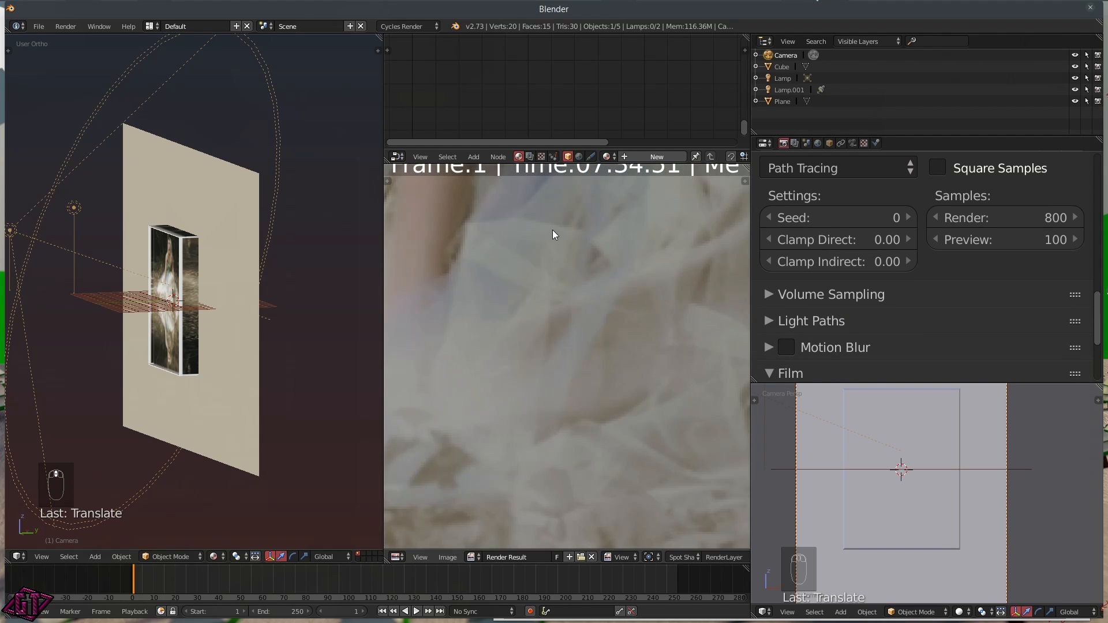
- Inspect the rendered canvas picture up close, checking the dress, arm and face for noise, and finish on the full render
scroll(550, 234, up, 2)
middle_drag(548, 228, 582, 435)
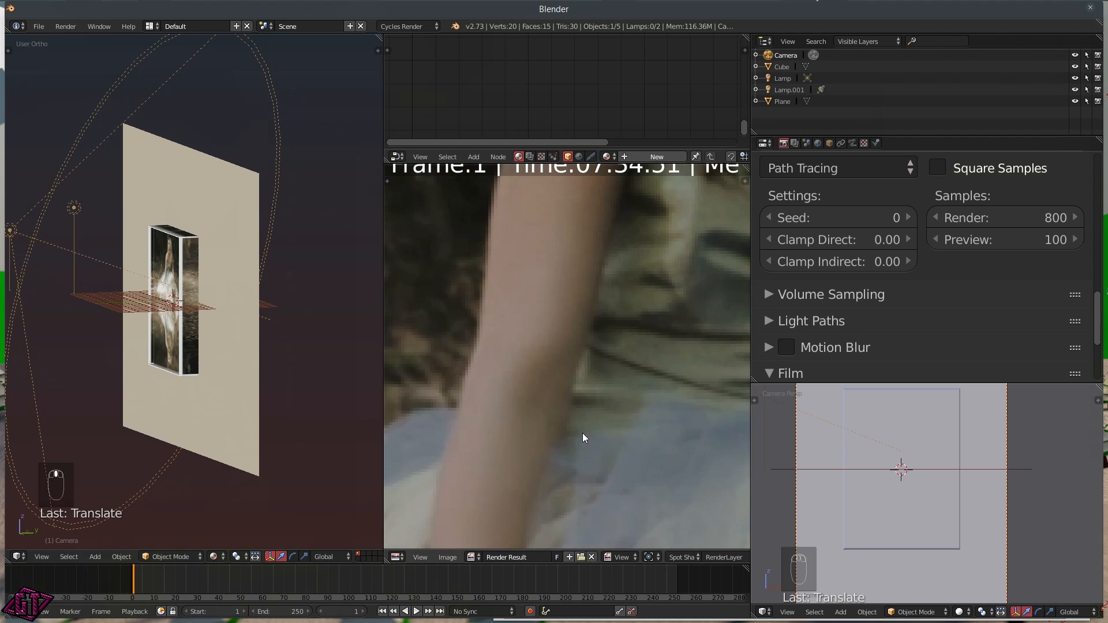
middle_drag(561, 251, 581, 464)
scroll(568, 276, down, 1)
scroll(568, 280, down, 3)
middle_drag(571, 227, 564, 346)
scroll(608, 297, up, 3)
middle_drag(640, 283, 526, 460)
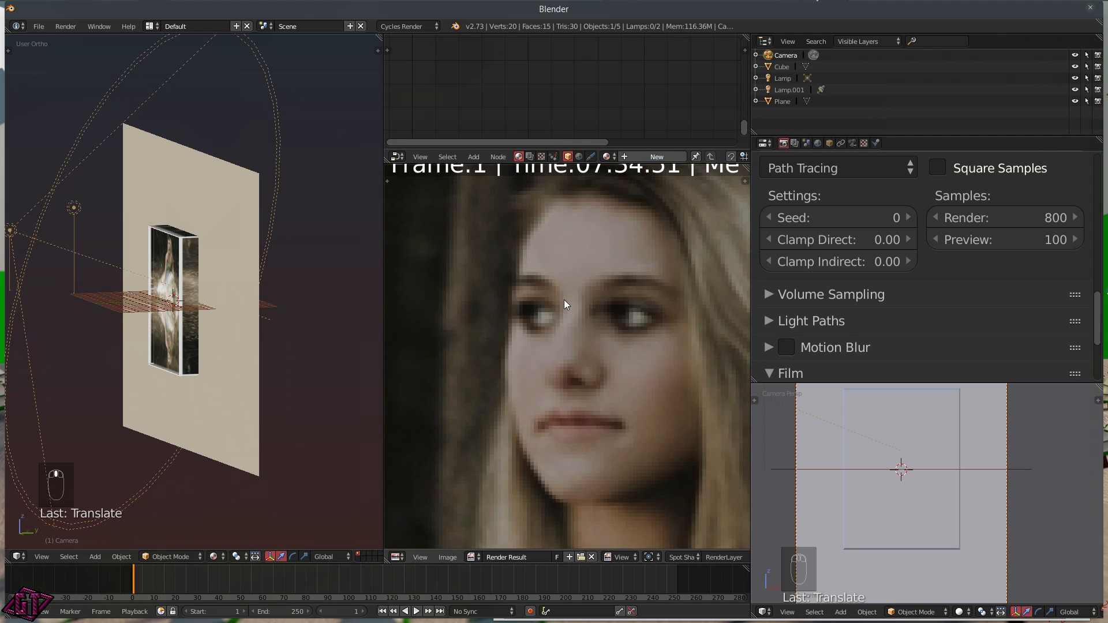
scroll(609, 289, down, 3)
scroll(605, 280, down, 5)
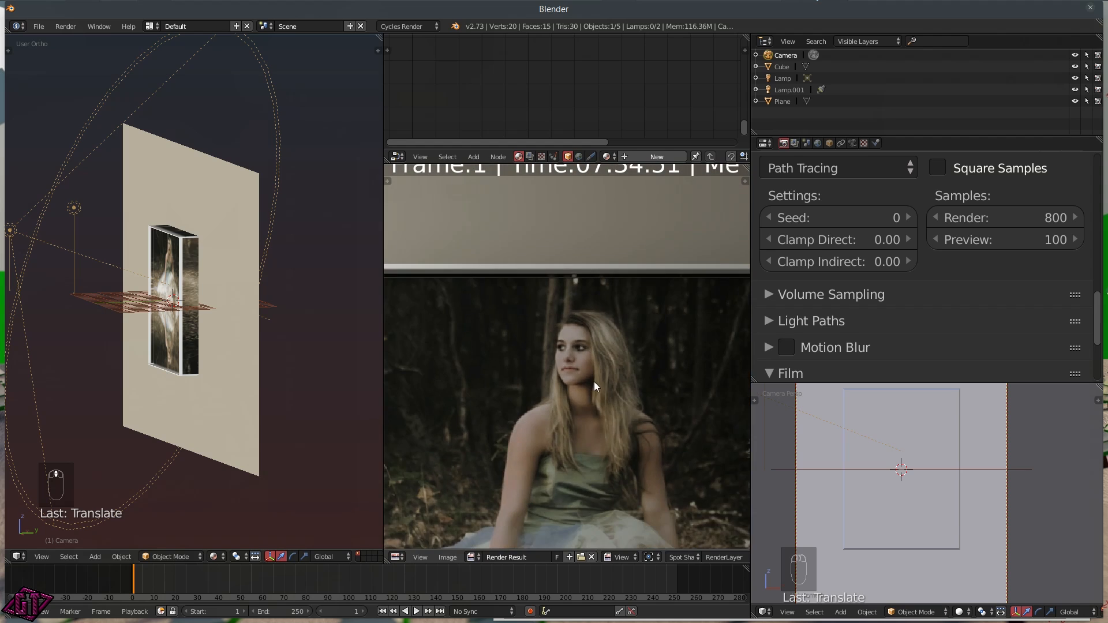
middle_drag(628, 339, 623, 285)
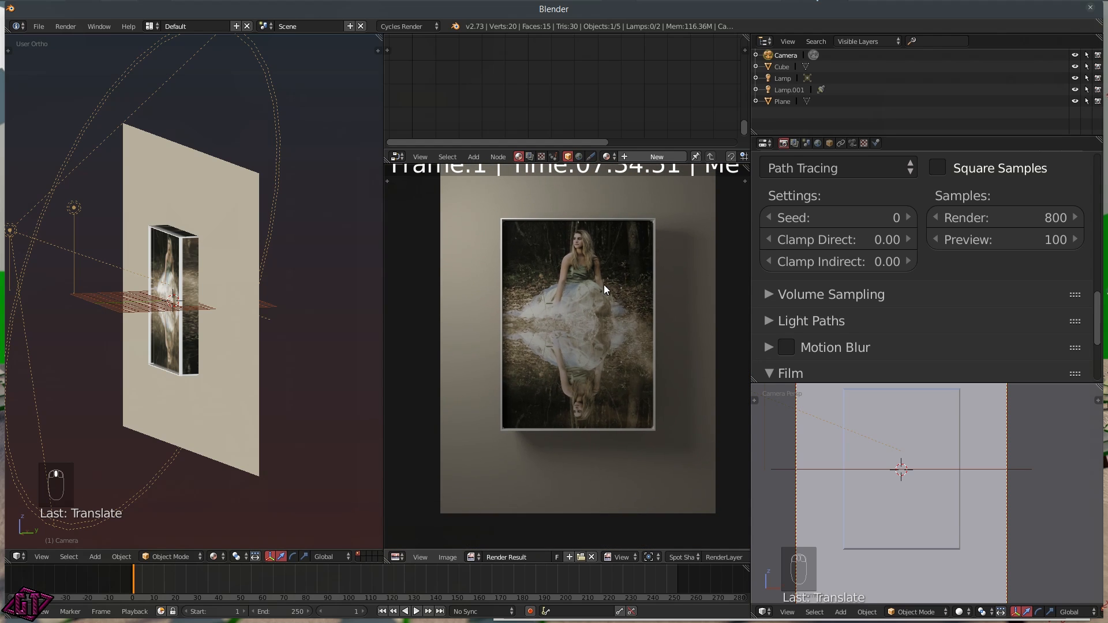
- Switch to the Compositing screen layout and enable nodes for the scene's compositor
click(149, 26)
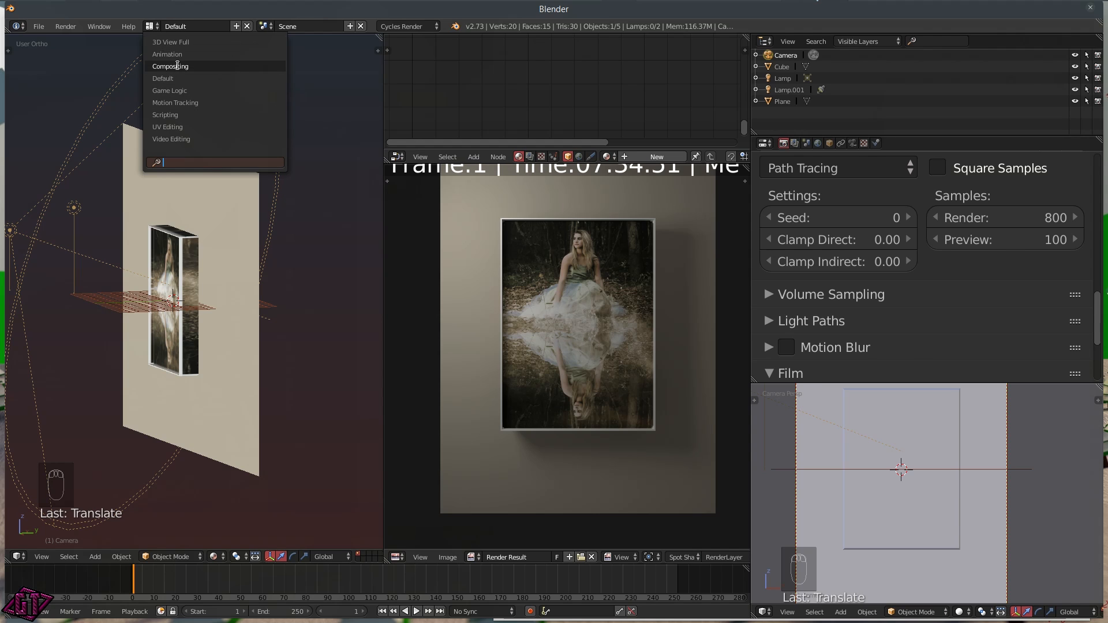
click(170, 66)
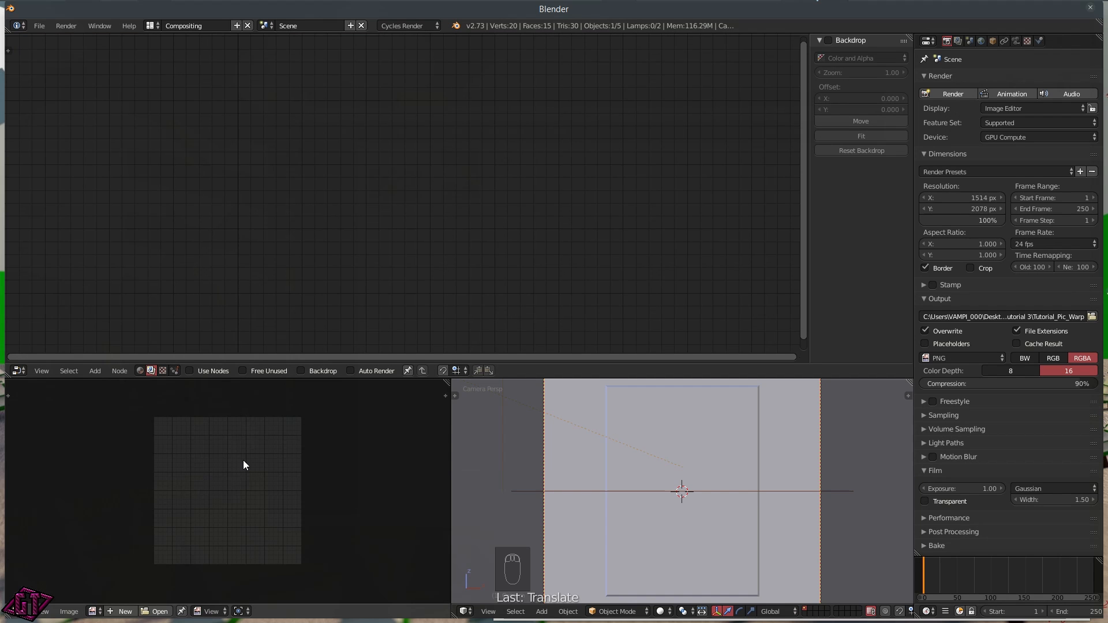
click(190, 370)
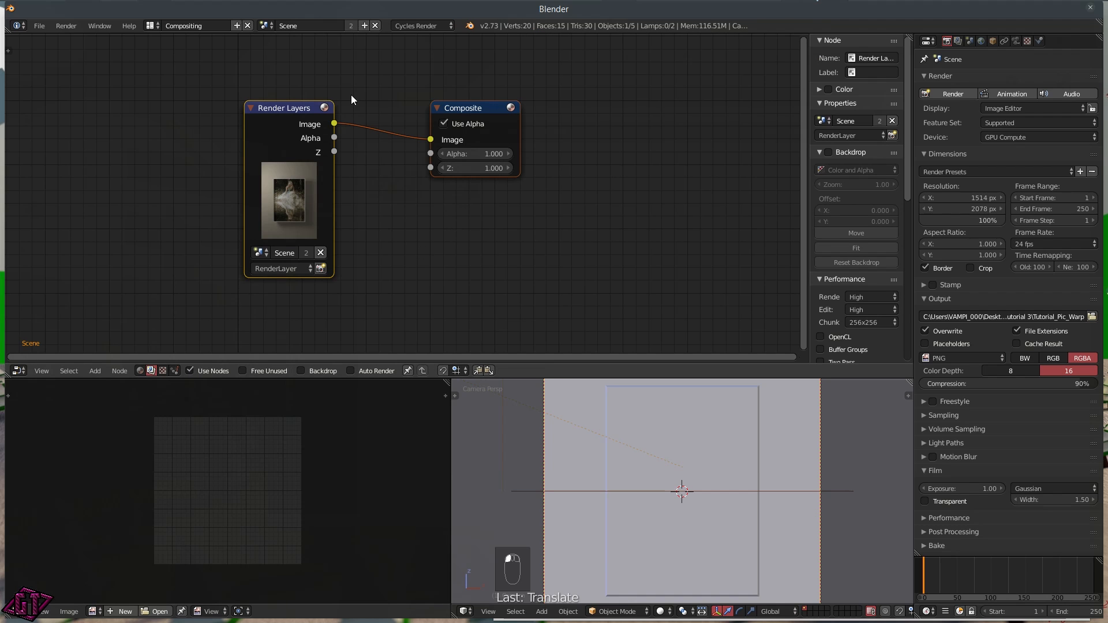
- Spread the Render Layers and Composite nodes far apart and enable the node editor's backdrop
drag(290, 110, 167, 65)
drag(482, 113, 644, 95)
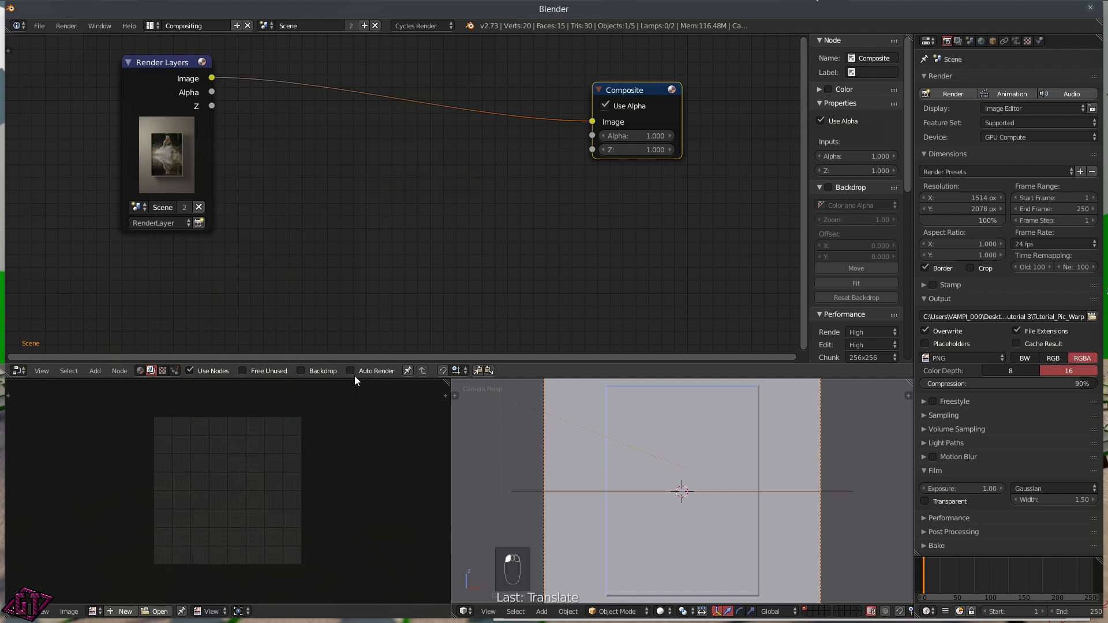
click(315, 374)
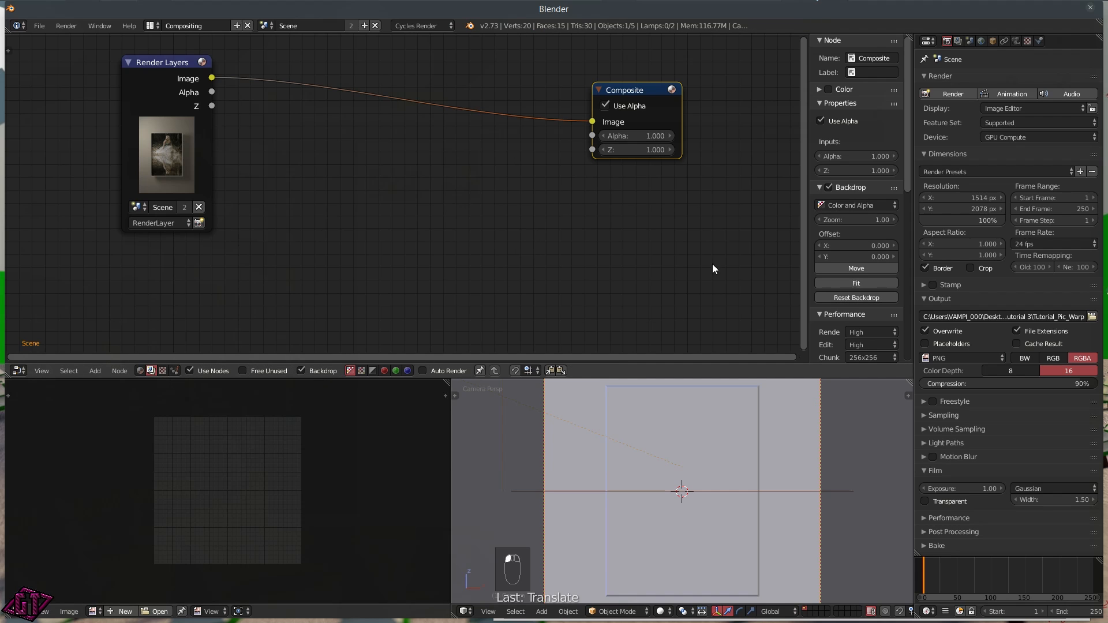
- Look up the Node Wrangler add-on in the user preferences by searching for "node", and view its tools in the node editor
click(39, 26)
click(40, 26)
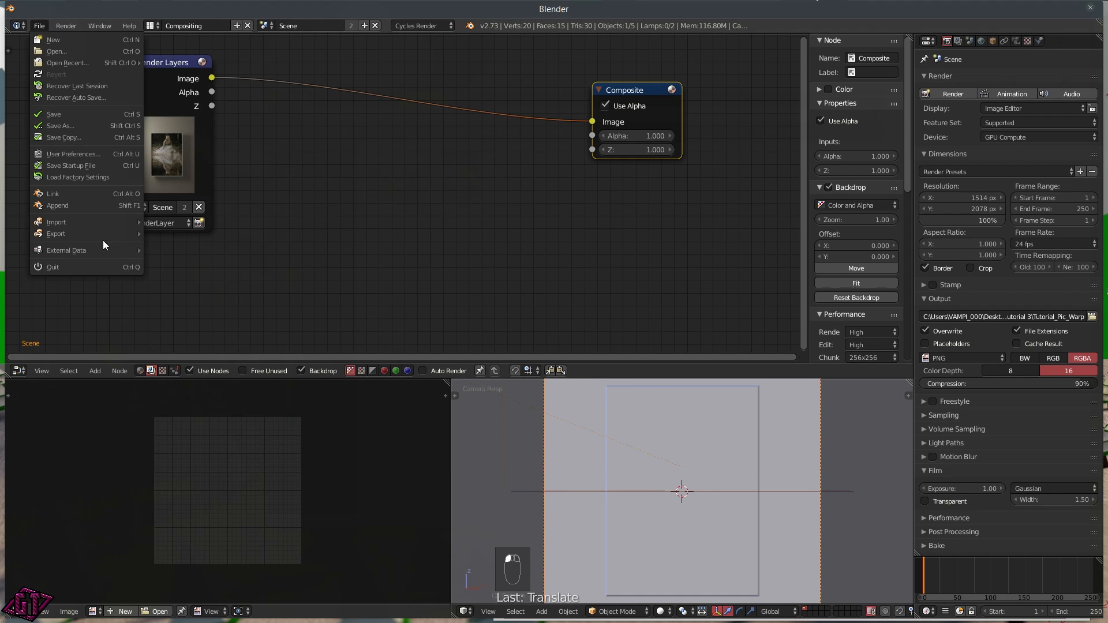
click(75, 153)
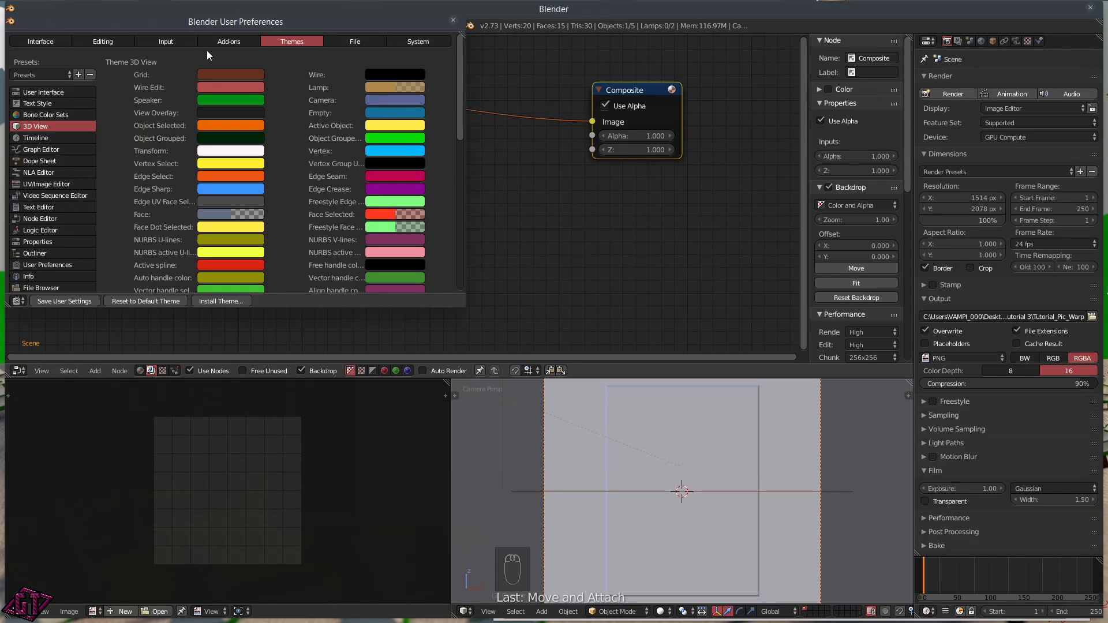
click(245, 39)
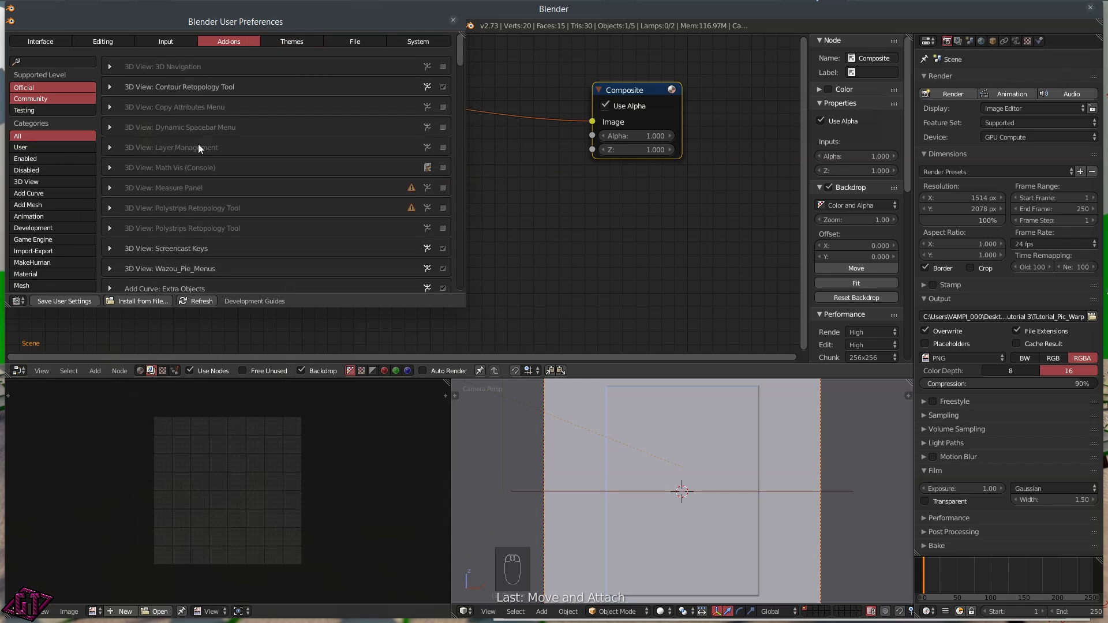
click(41, 63)
text(node)
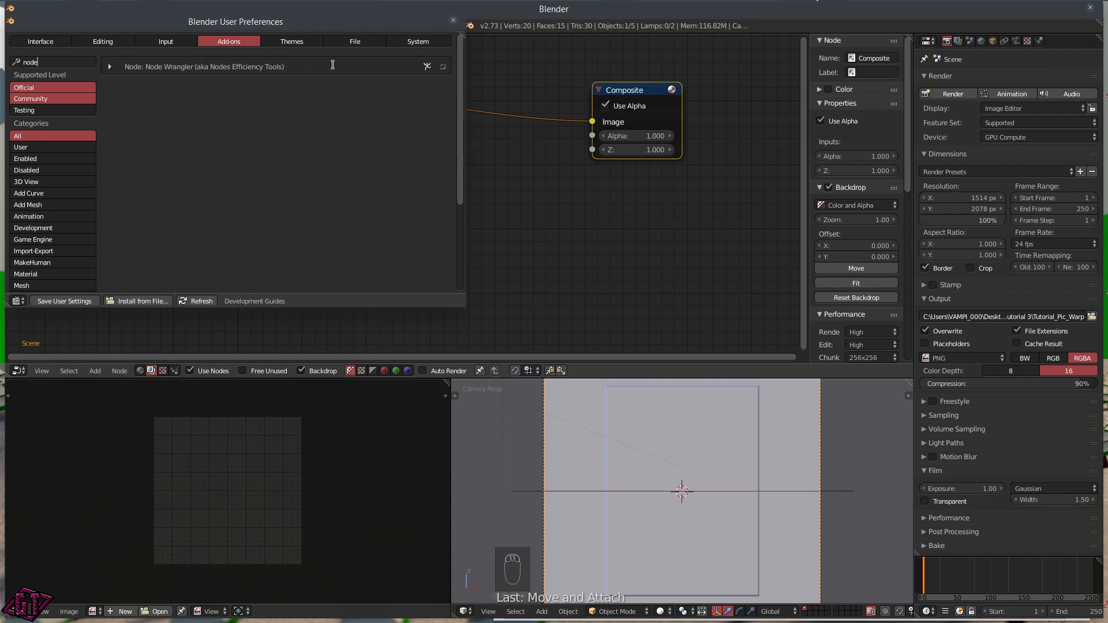
click(453, 20)
scroll(846, 230, down, 12)
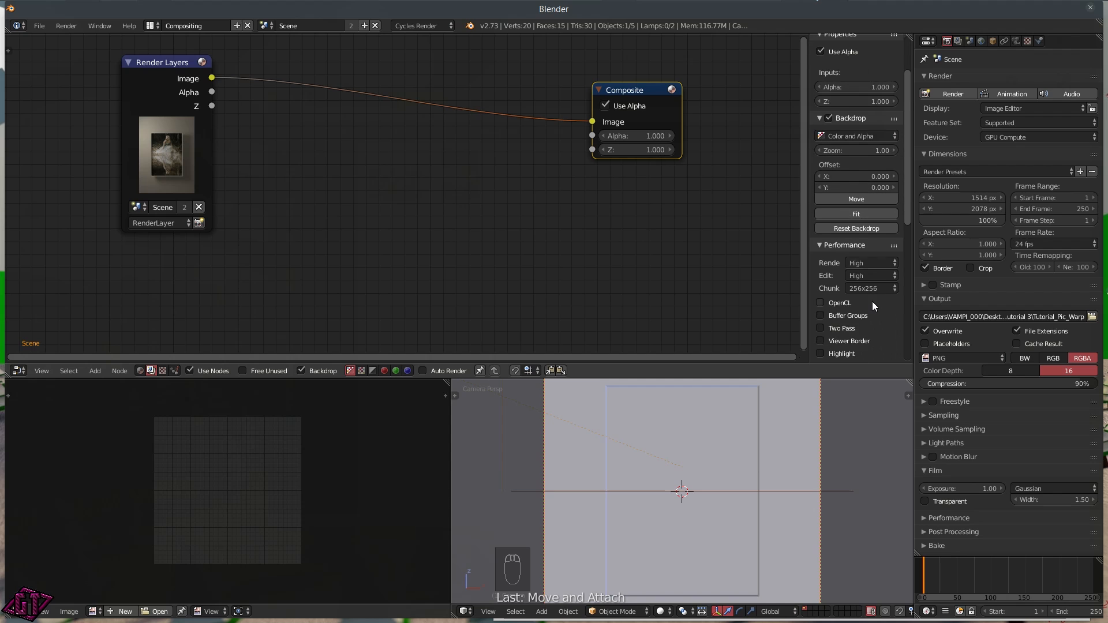
scroll(848, 300, down, 2)
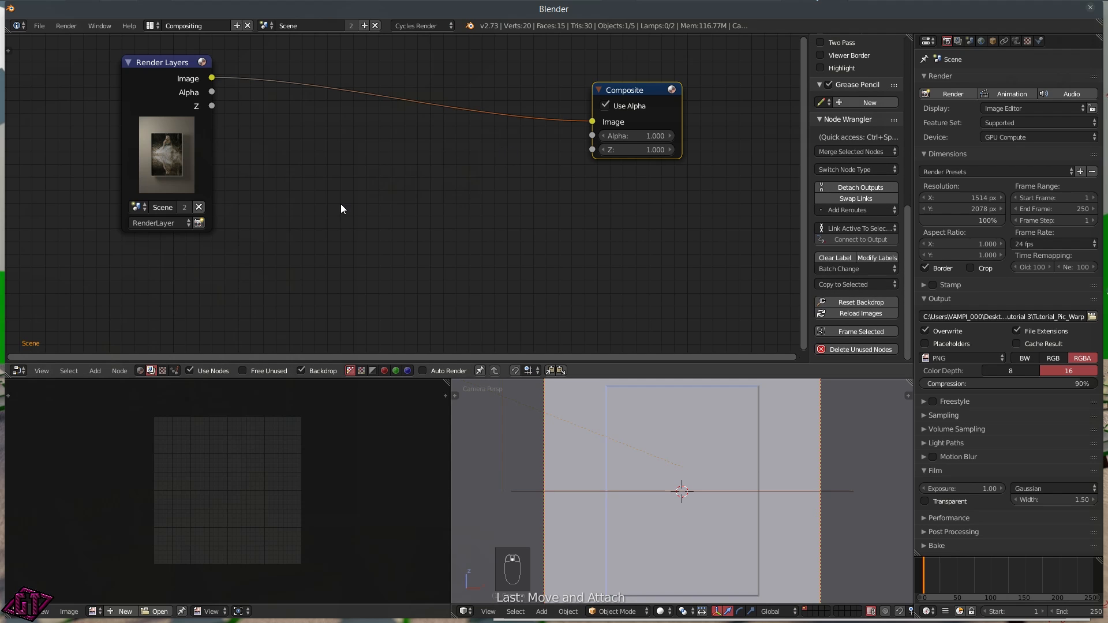
- Attach a Viewer node to the Render Layers image output to preview the render as the backdrop
middle_drag(392, 208, 479, 204)
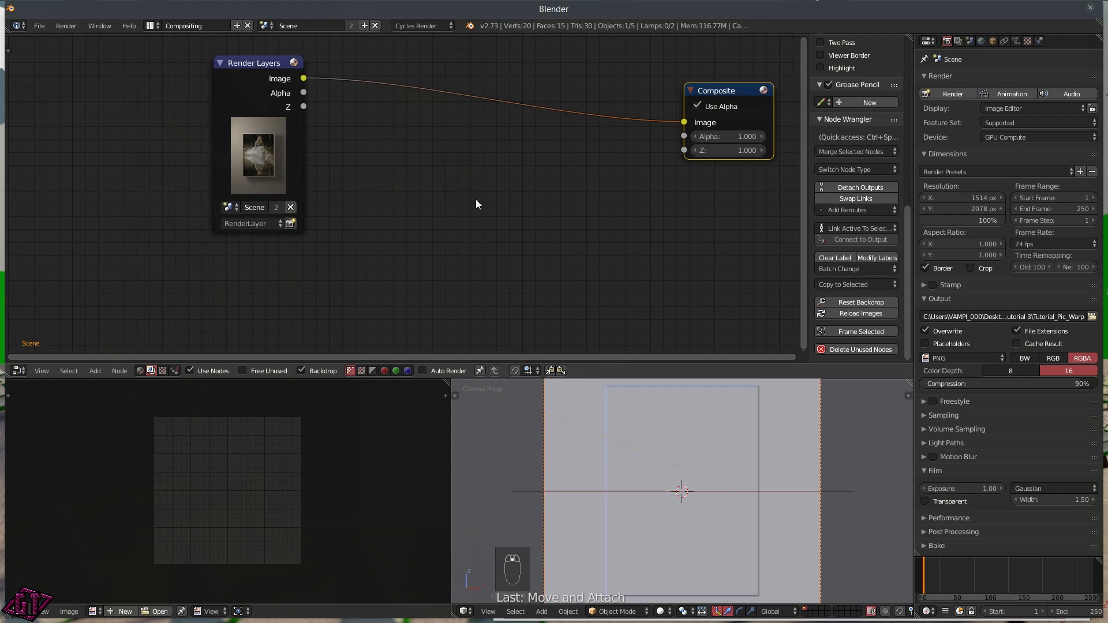
ctrl+shift+click(259, 139)
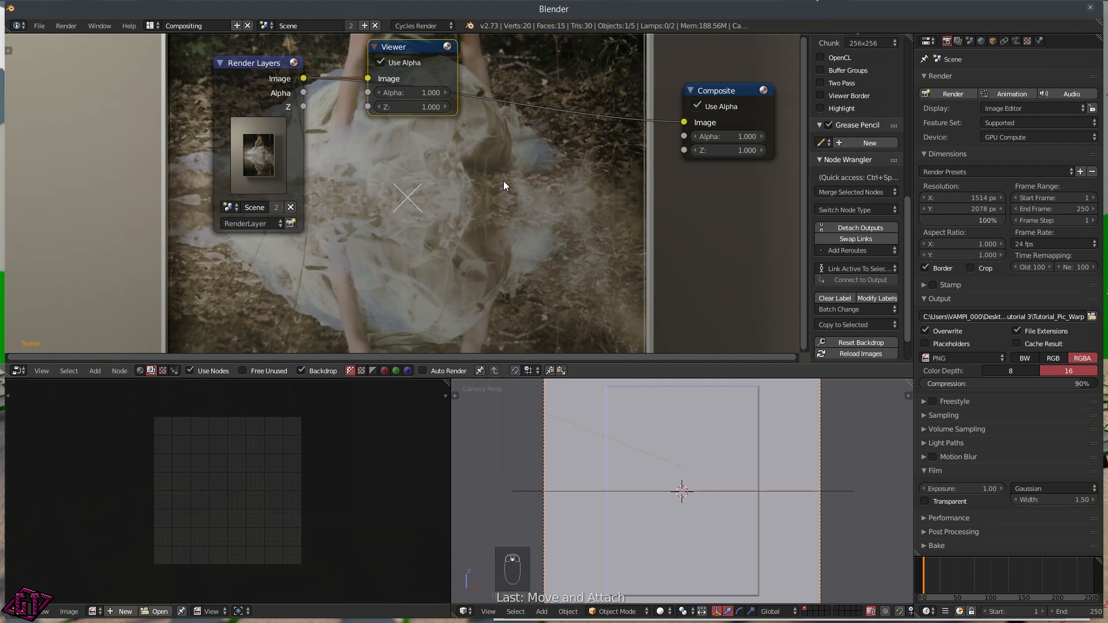
scroll(487, 183, down, 1)
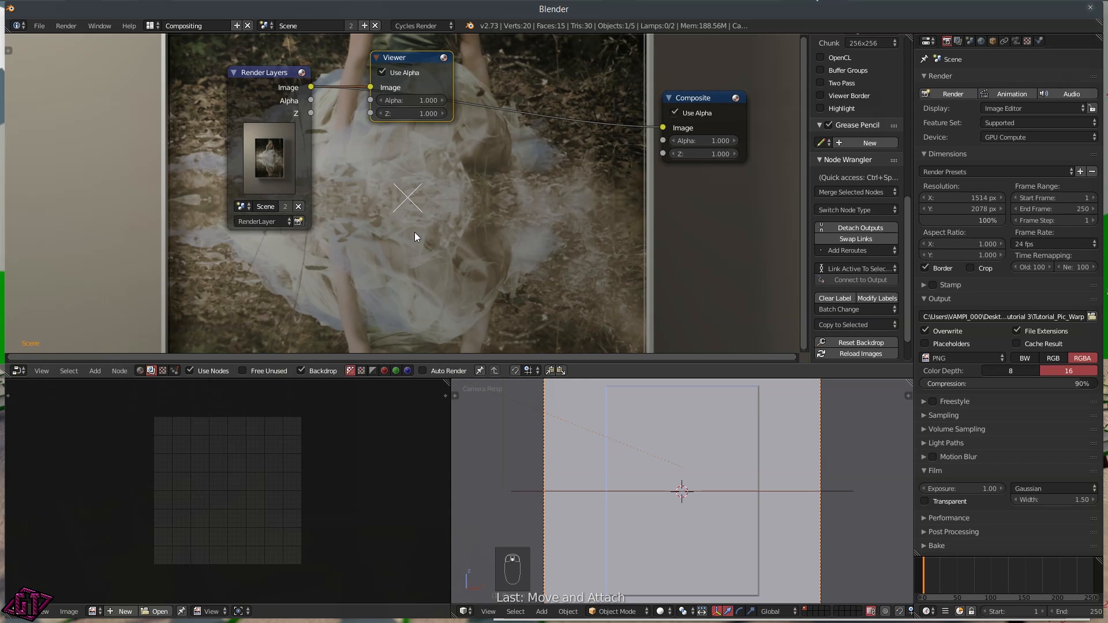
- Maximize the node editor and scale the backdrop image to a zoom of 0.48
key(shift+space)
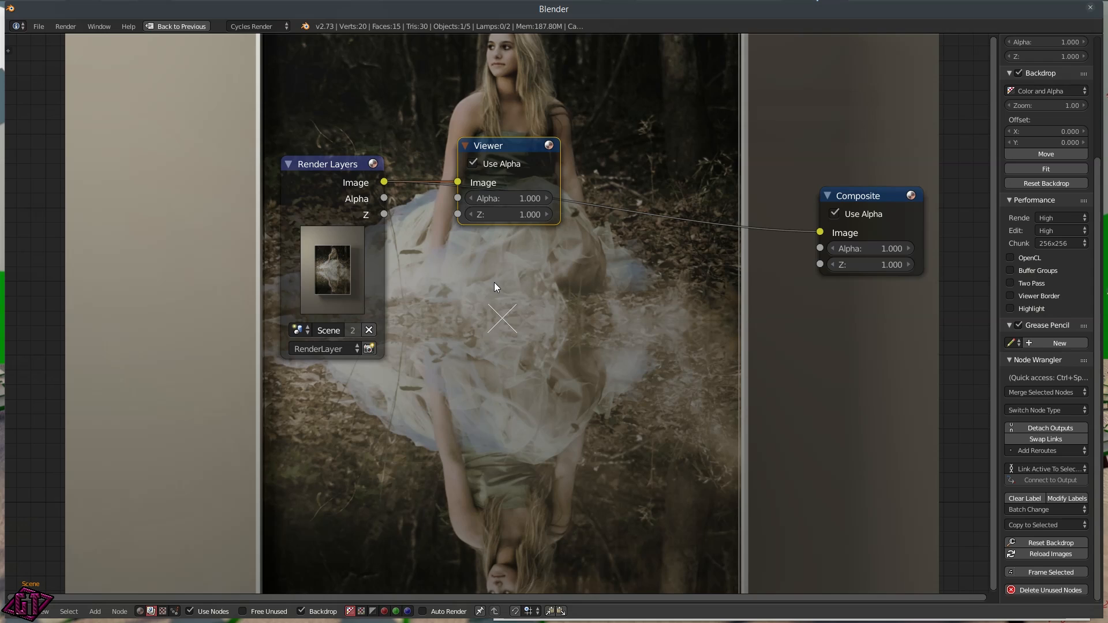
key(alt+v)
key(alt+v)
key(alt+v)
key(alt+v)
key(alt+v)
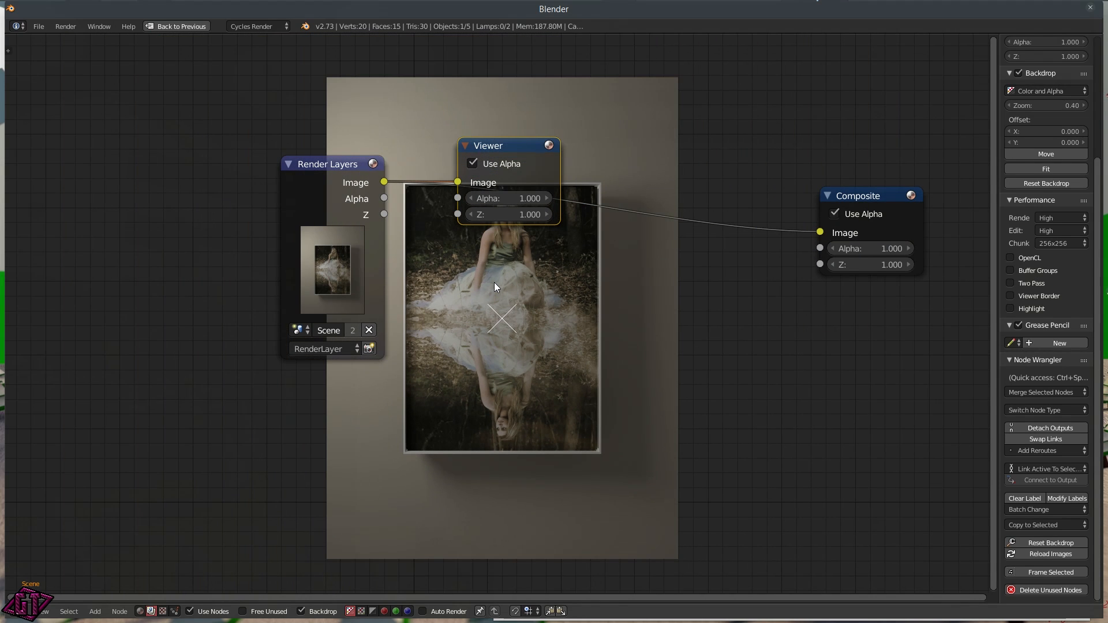
key(v)
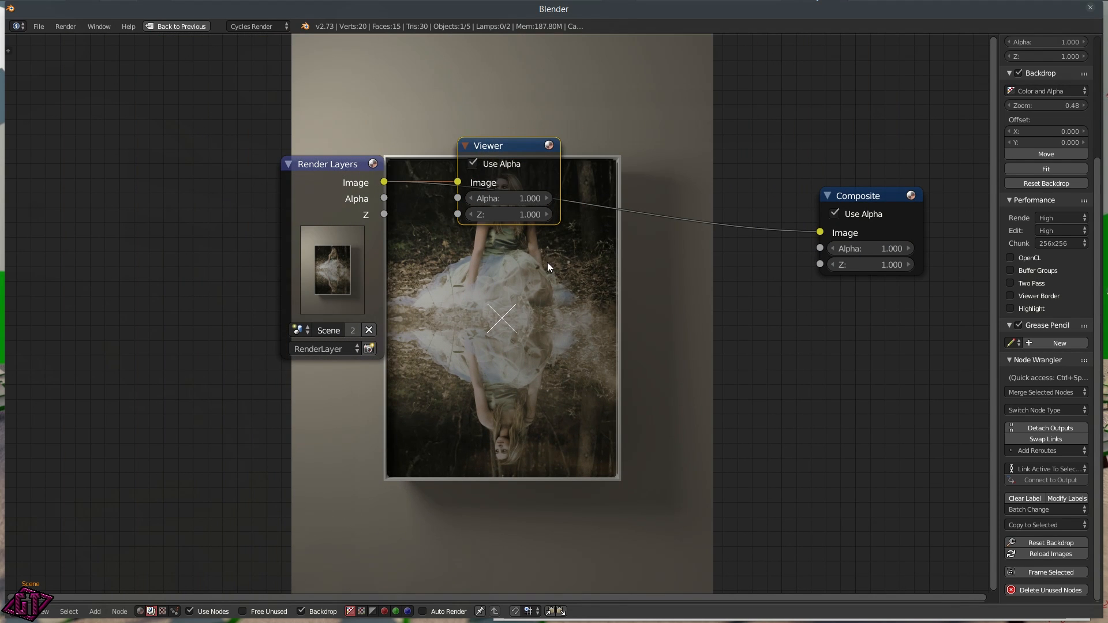
- Move the Viewer, Composite and Render Layers nodes out to the sides so the backdrop picture is uncovered
drag(514, 144, 902, 57)
drag(865, 196, 944, 191)
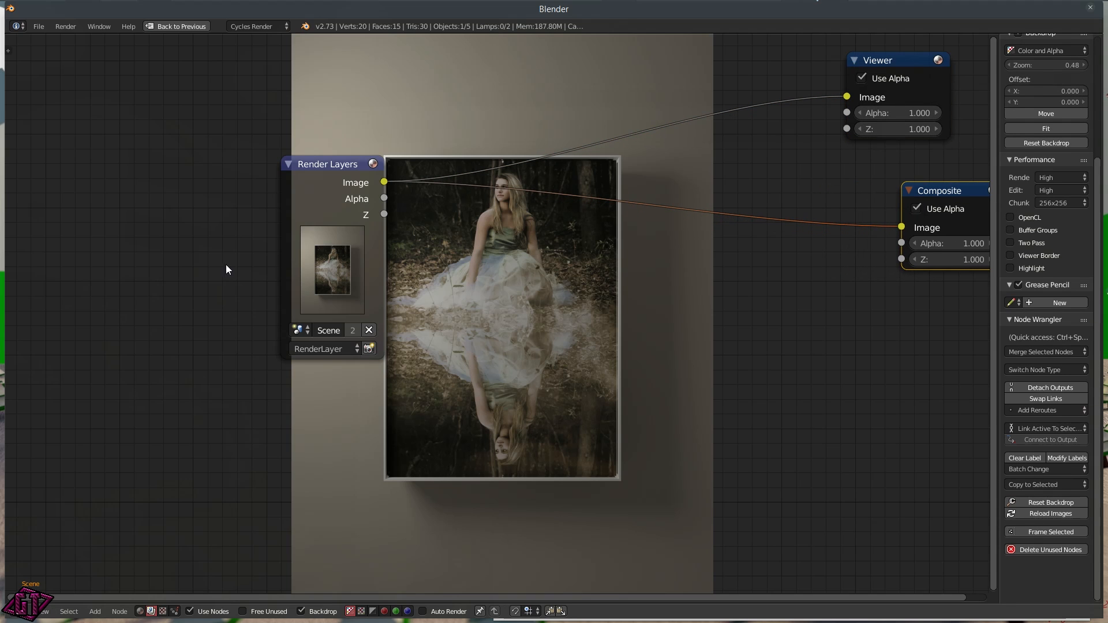
drag(309, 185, 54, 145)
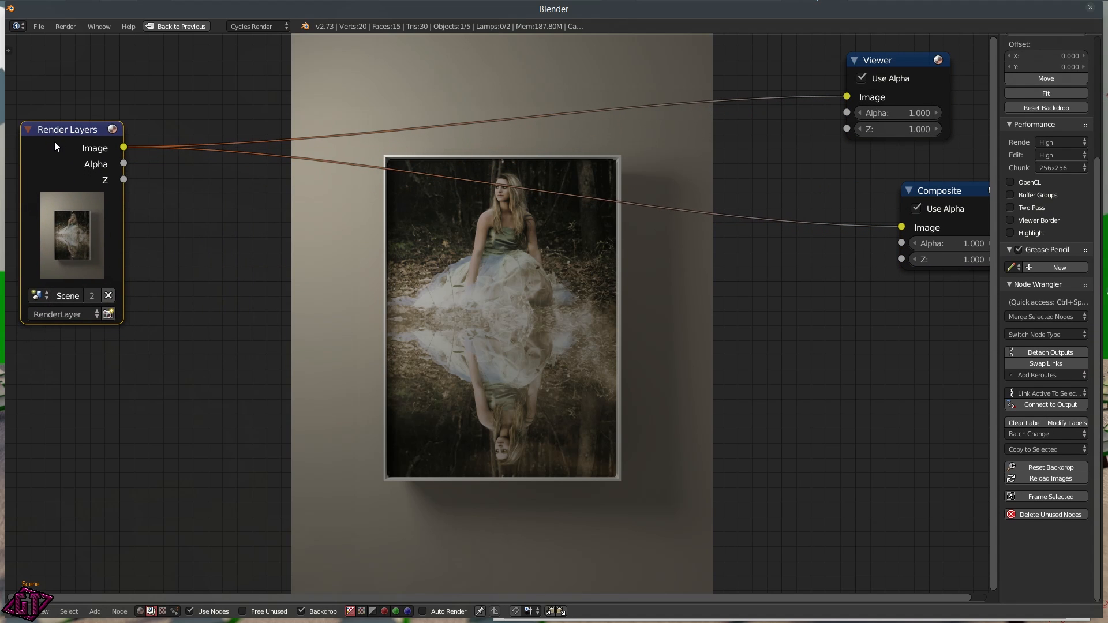
drag(871, 60, 937, 43)
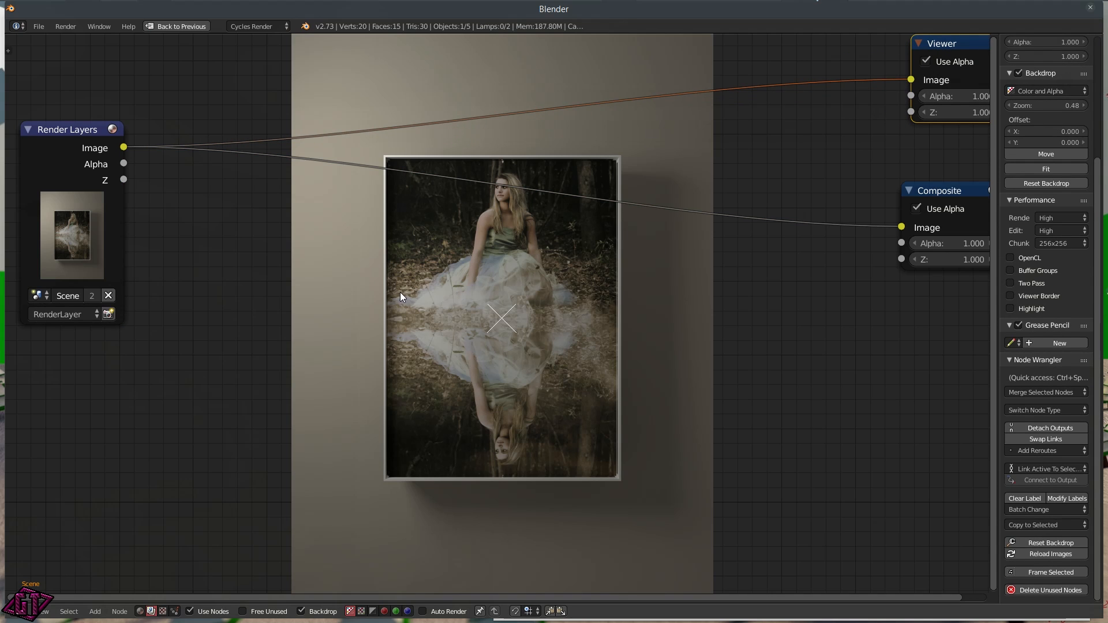
- Insert a Bright/Contrast node on the link between Render Layers and Composite
key(shift+a)
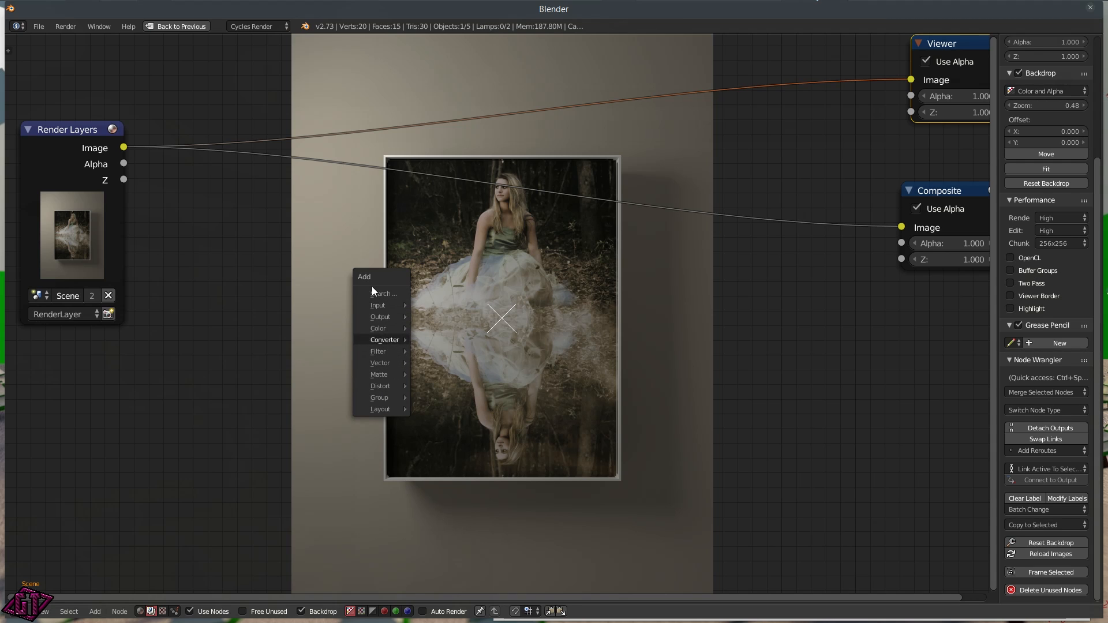
mouse_move(385, 355)
mouse_move(382, 329)
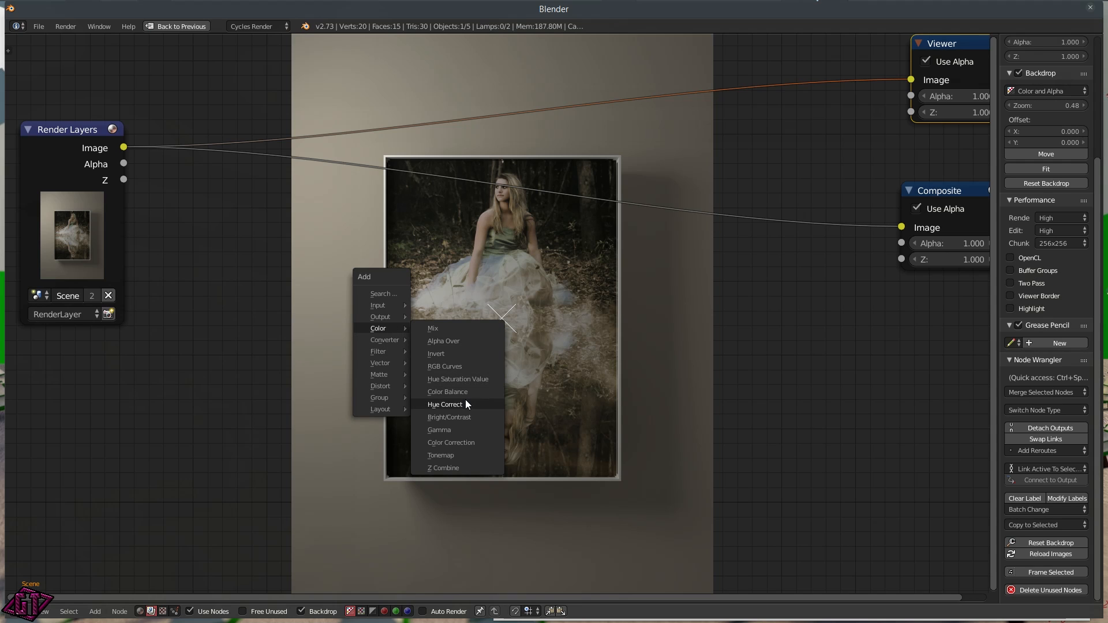
click(457, 416)
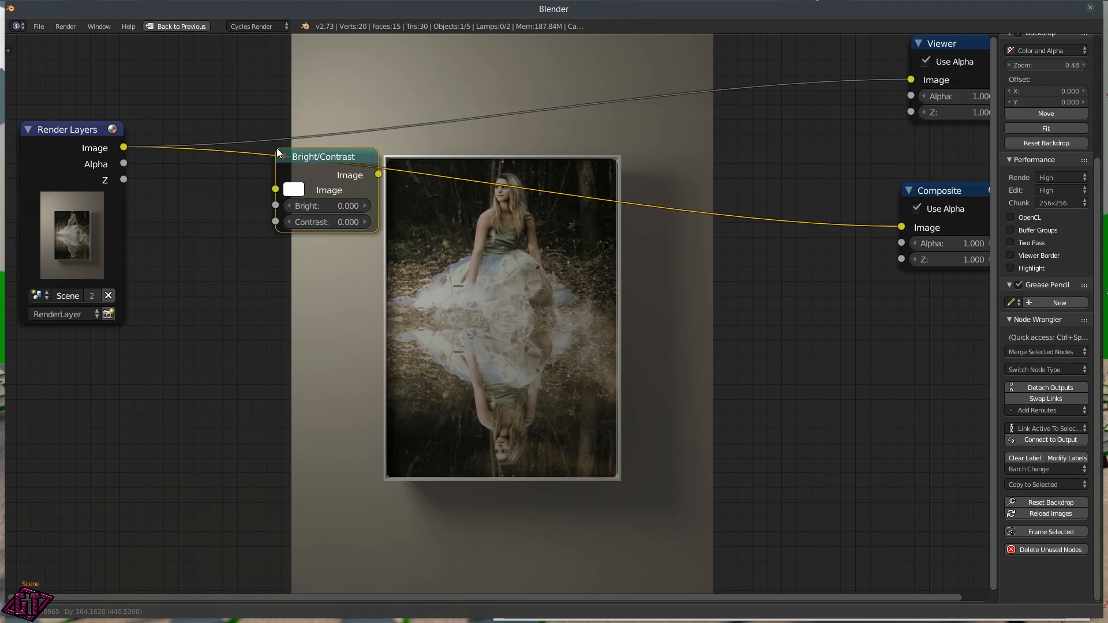
click(278, 148)
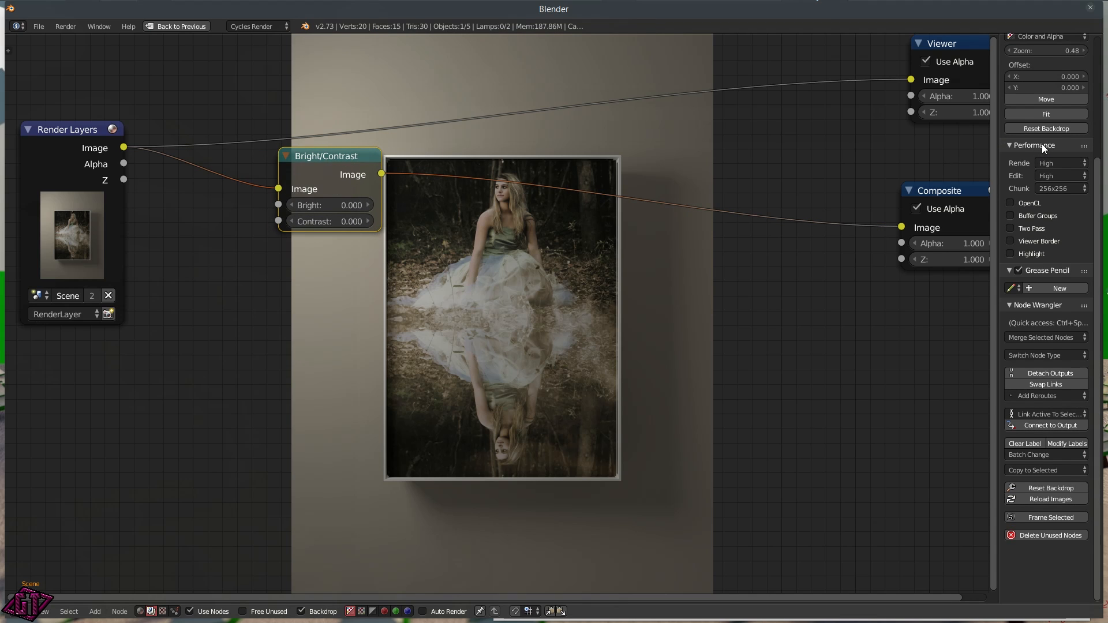
- Set both the render quality and the edit quality of the compositor to Low
click(1057, 159)
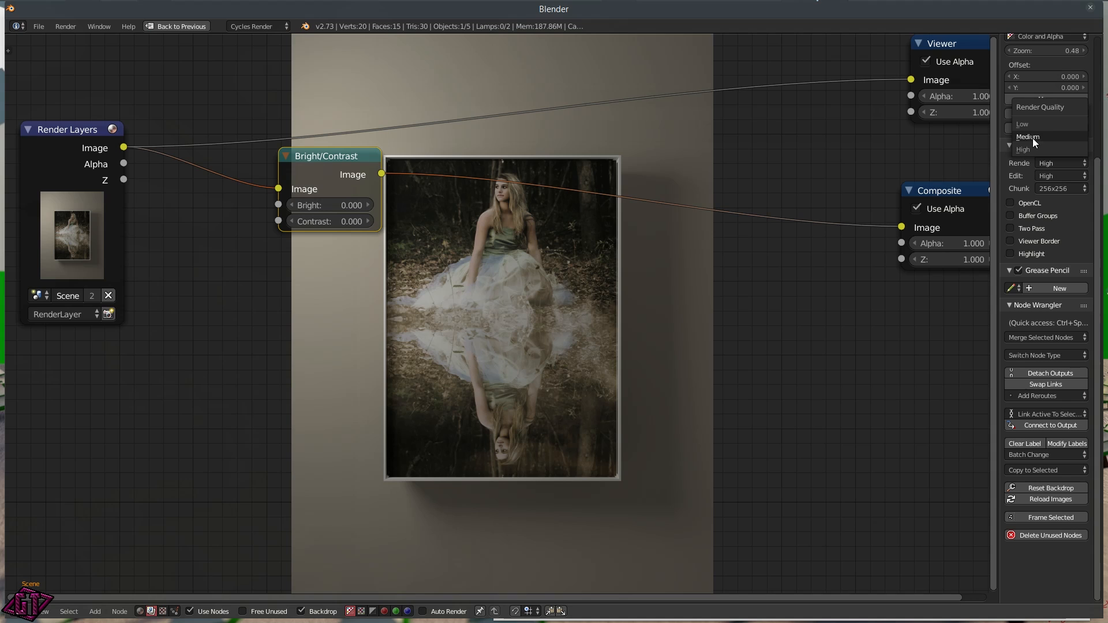
click(1030, 124)
click(1065, 175)
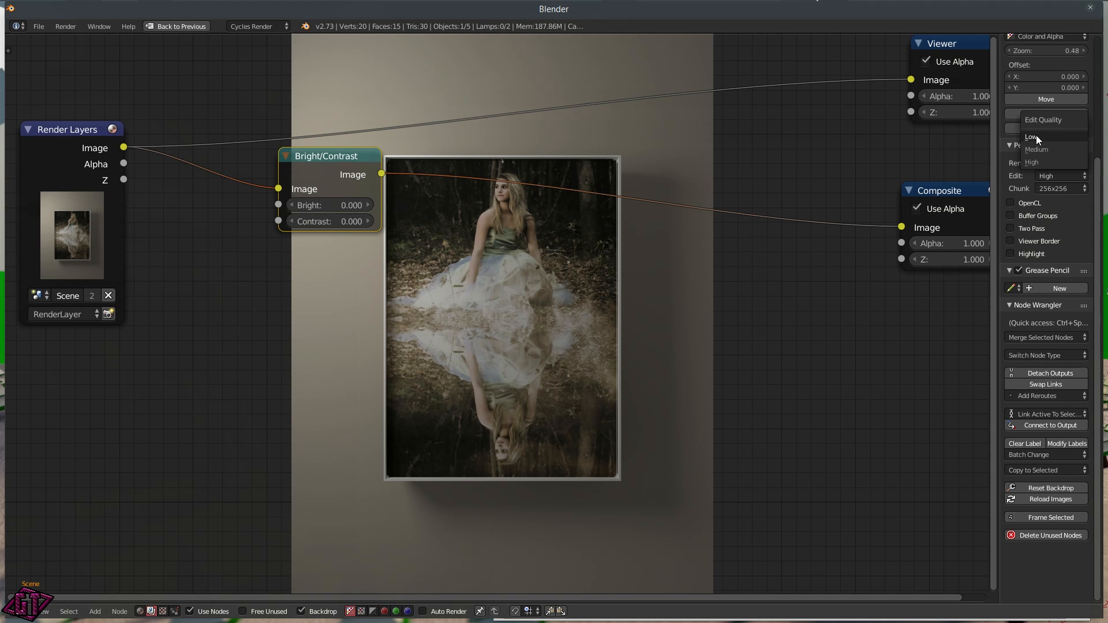
click(1036, 135)
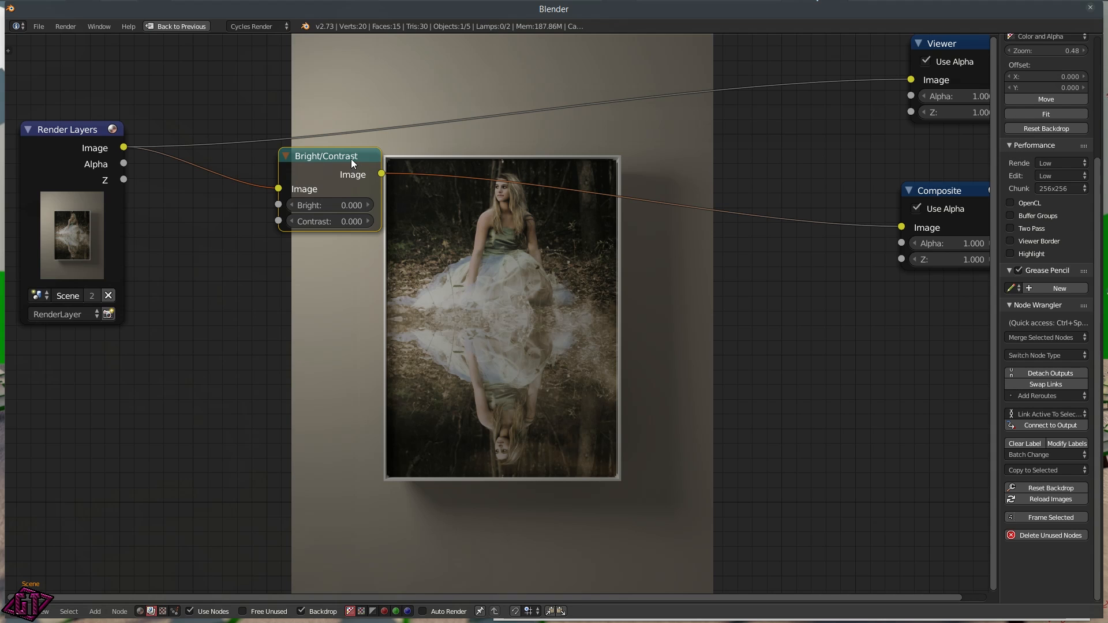
- Move the Bright/Contrast node closer to Render Layers and set Bright to 0.300 and Contrast to 0.100
drag(353, 163, 311, 186)
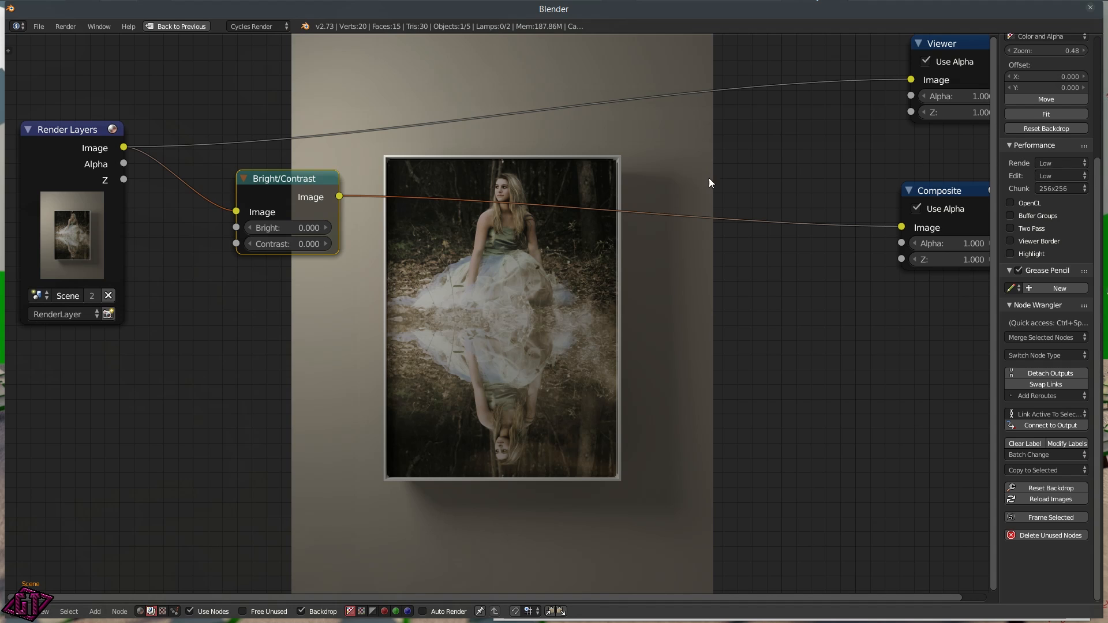
click(327, 228)
click(326, 228)
click(327, 227)
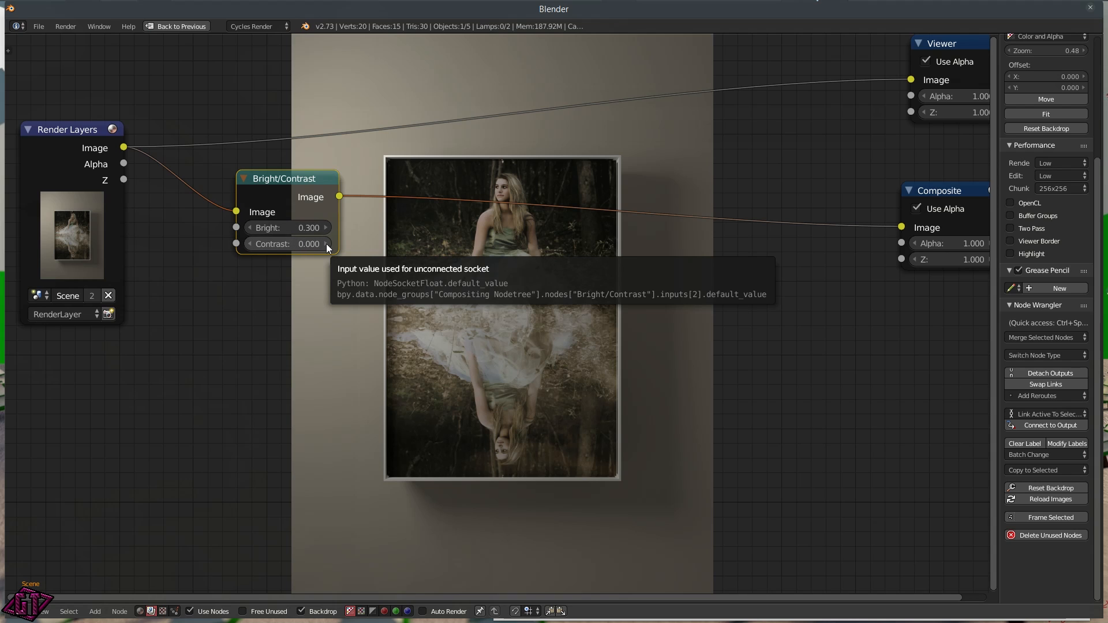
click(327, 243)
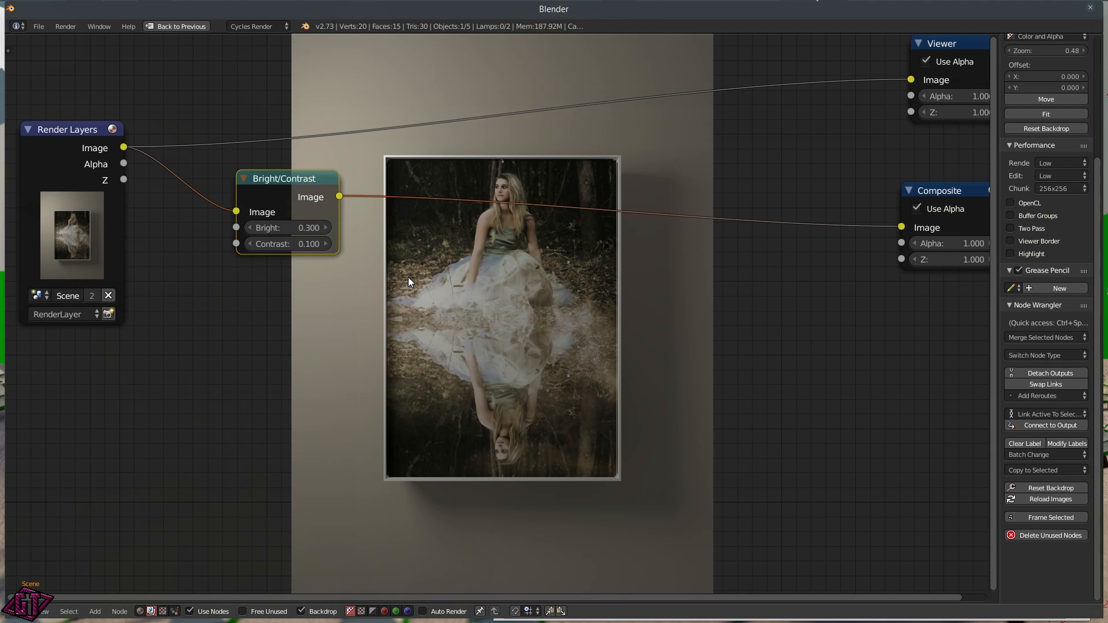
- Insert a Hue Saturation Value node on the link between Bright/Contrast and Composite
key(shift+a)
mouse_move(407, 278)
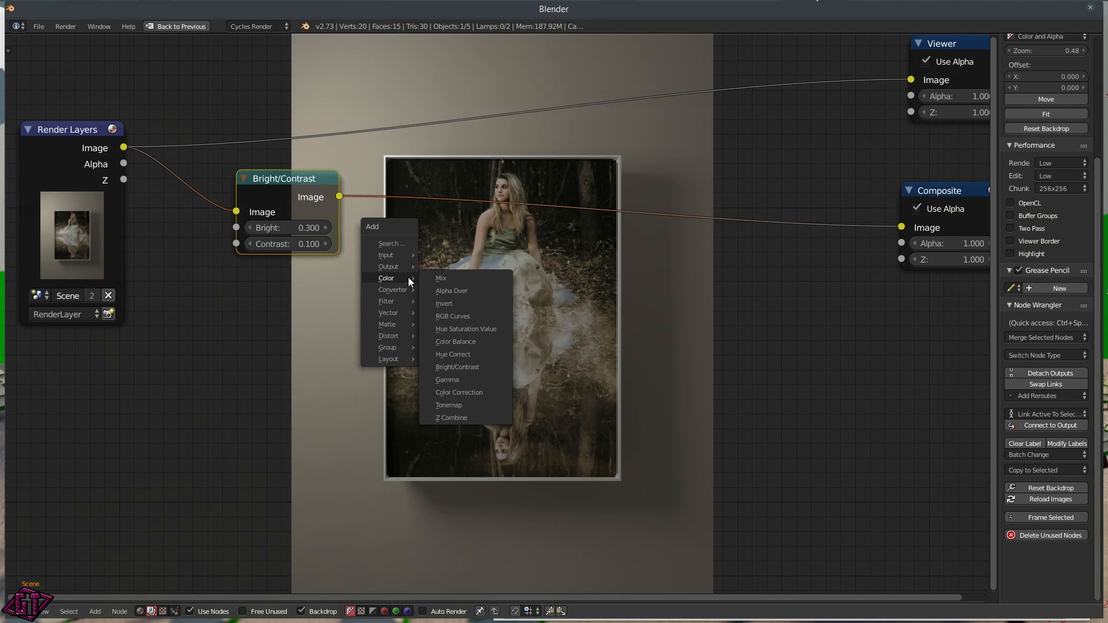
click(472, 328)
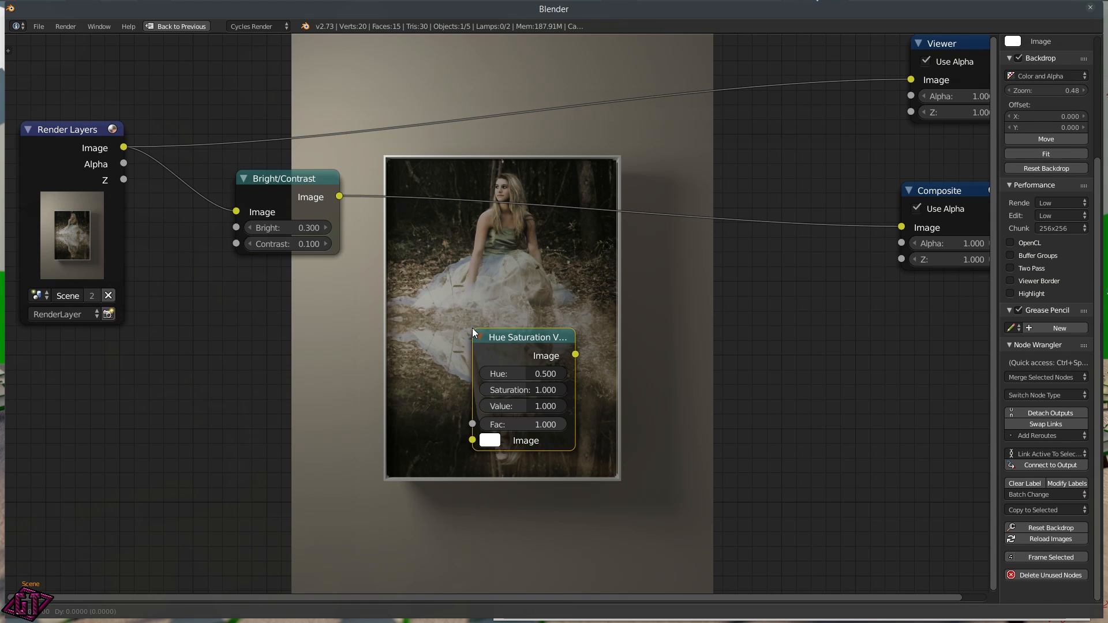
click(389, 167)
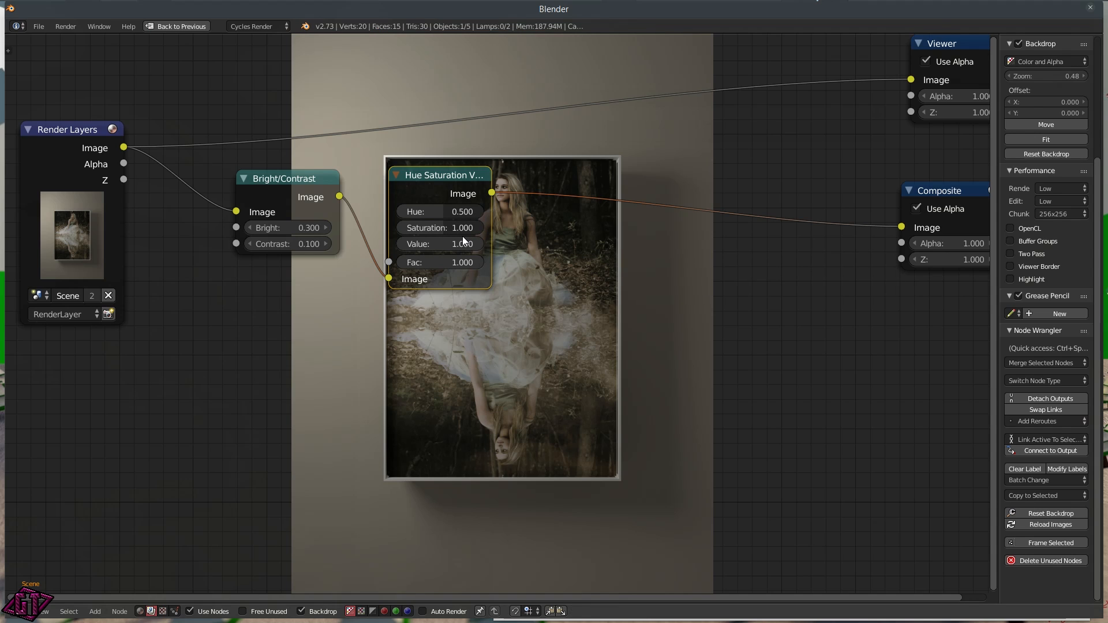
- Set the Hue Saturation Value node's Saturation to 1.200 and move the node closer to Bright/Contrast
click(443, 226)
text(1.0)
key(BackSpace)
text(2)
key(Return)
drag(453, 177, 413, 167)
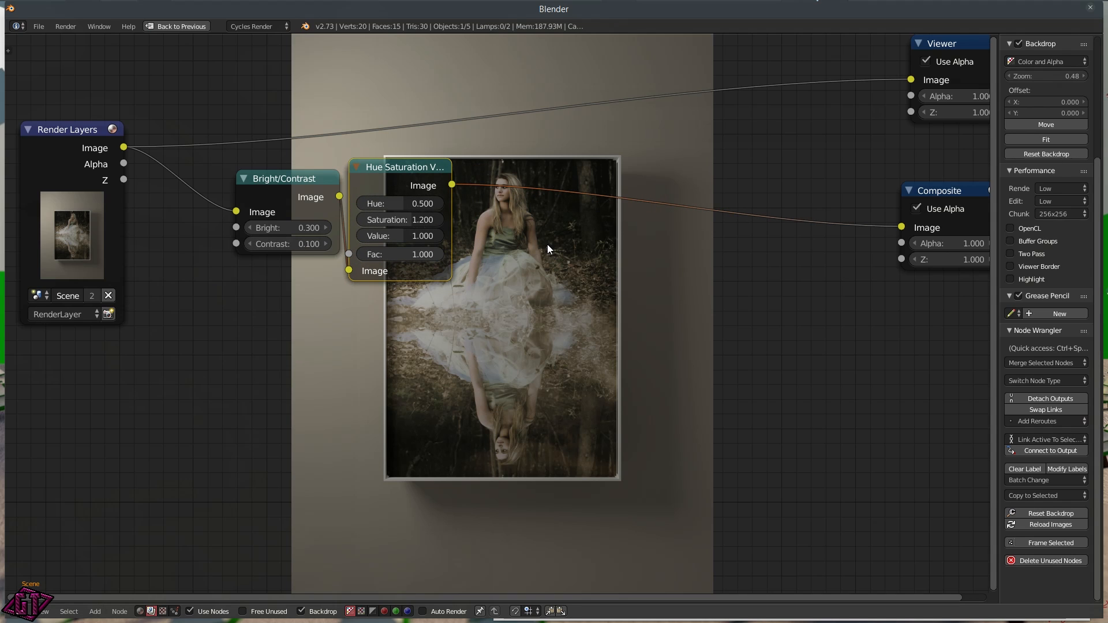
- Insert a Filter node between Hue Saturation Value and Composite and set its type to Sharpen
key(shift+a)
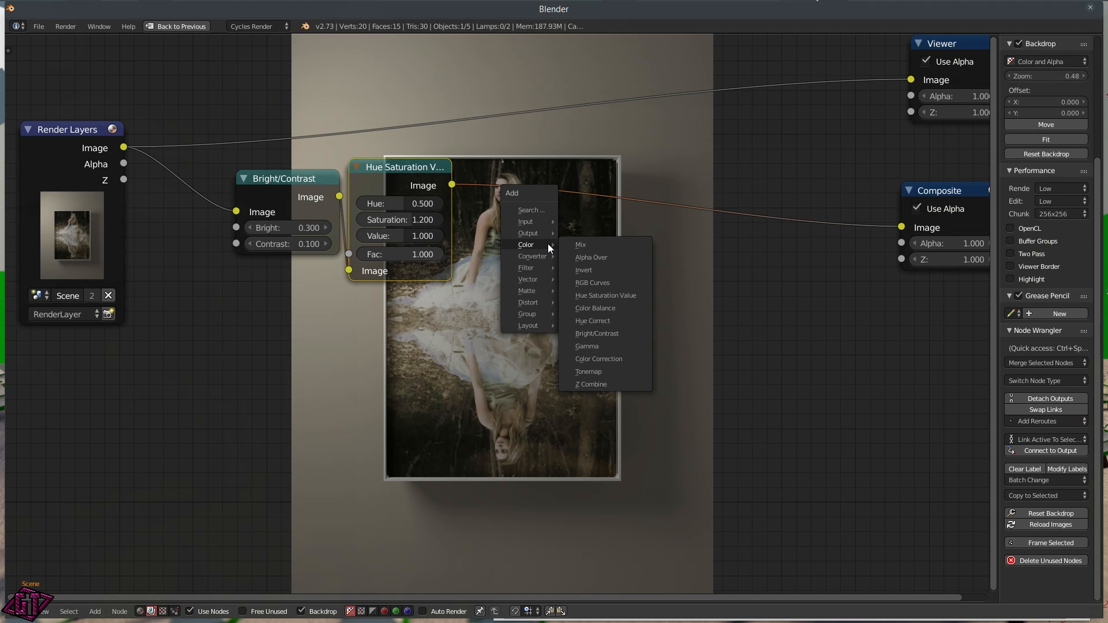
mouse_move(538, 268)
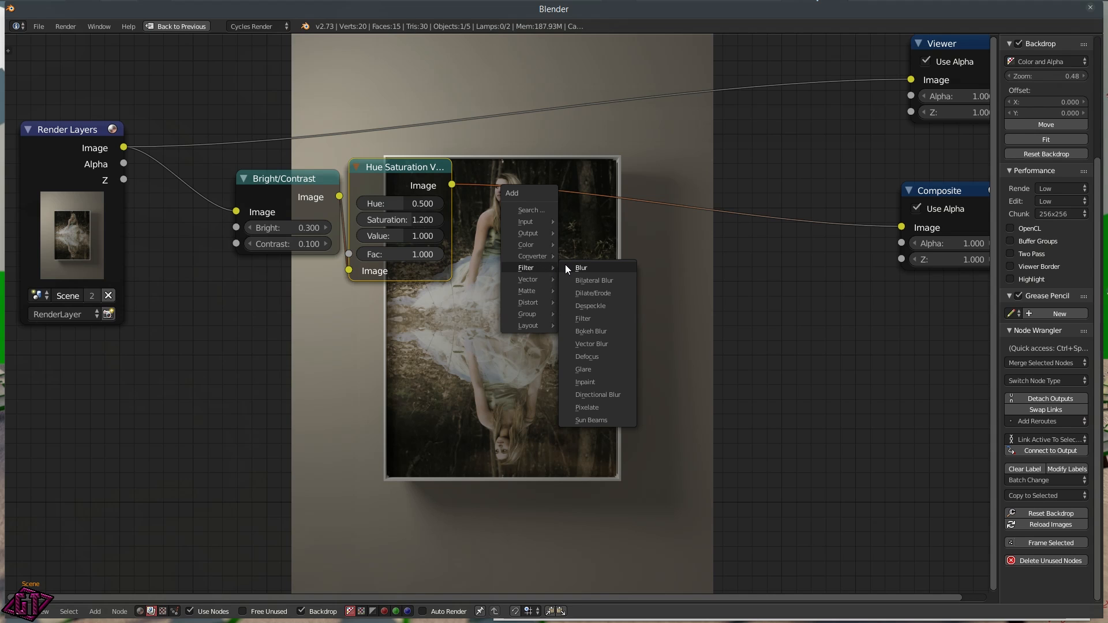
click(596, 318)
click(500, 168)
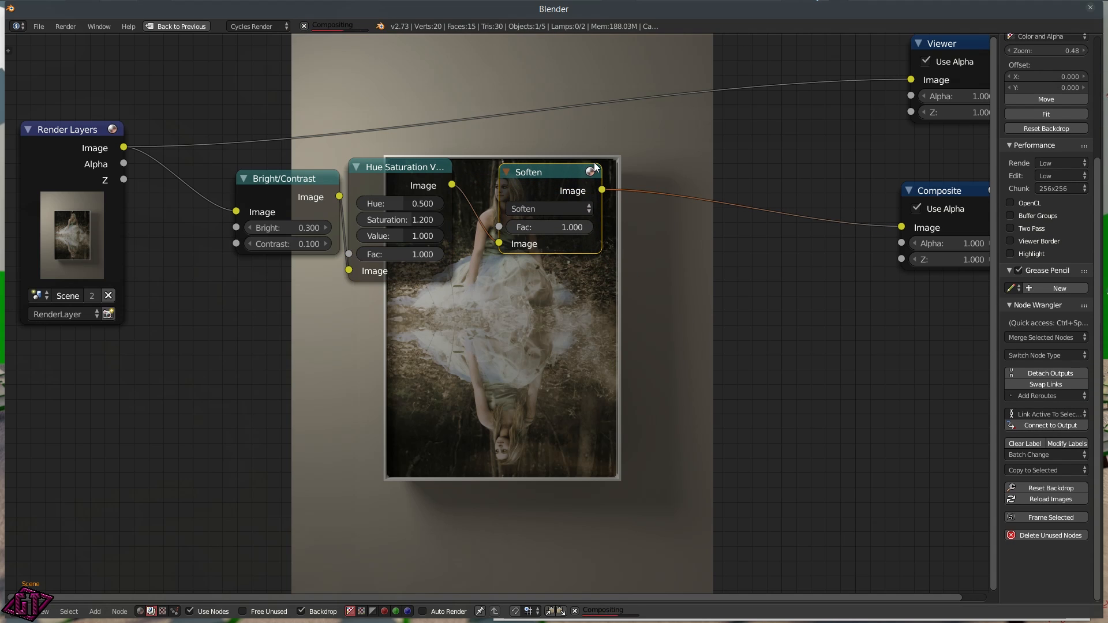
click(545, 208)
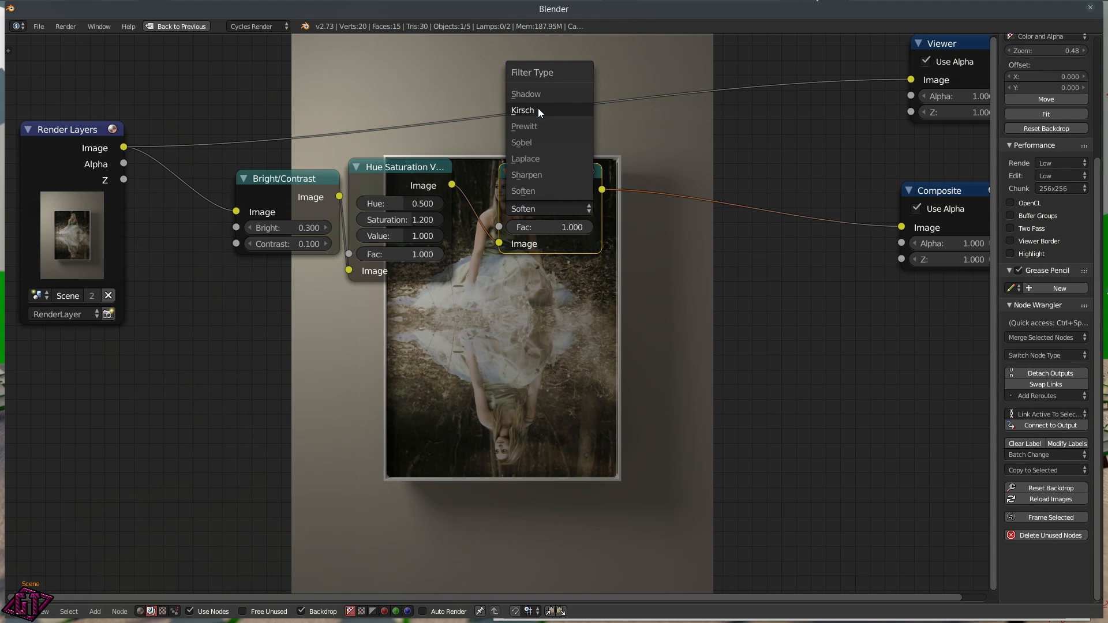
click(540, 174)
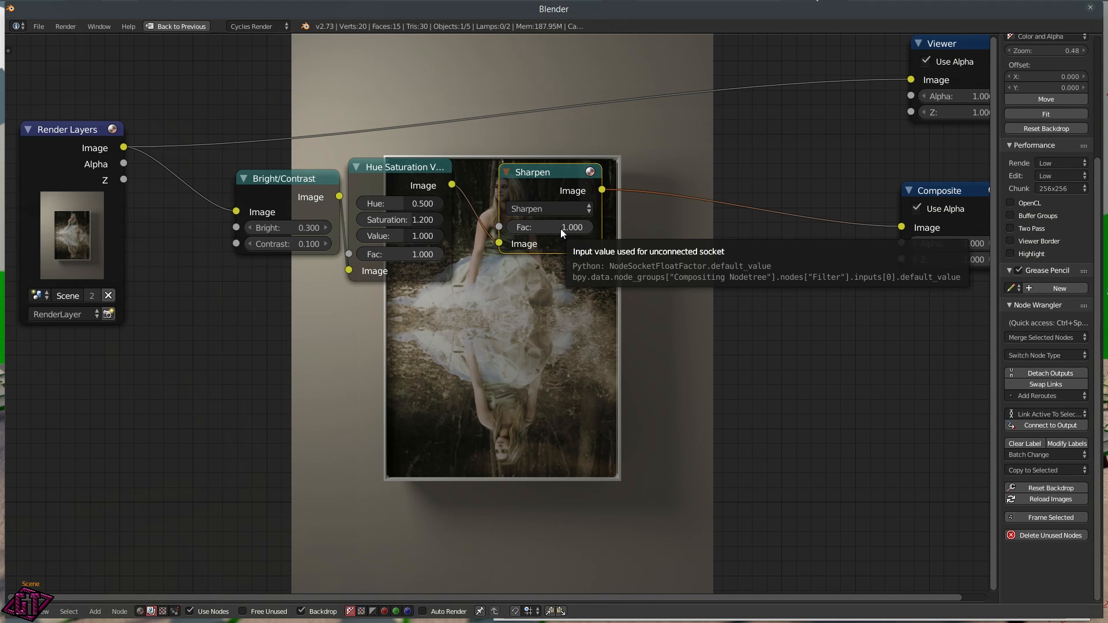
- Set the Sharpen node's Fac to 2.000 and inspect the enlarged backdrop picture
click(559, 229)
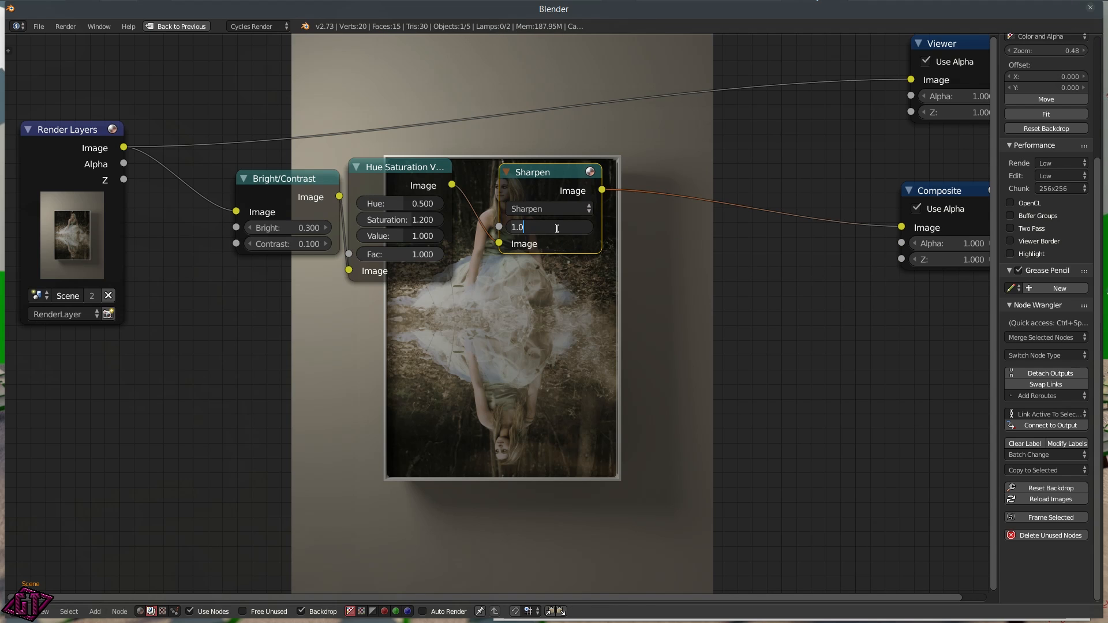
text(2)
key(Return)
key(alt+v)
key(alt+v)
key(alt+v)
key(alt+v)
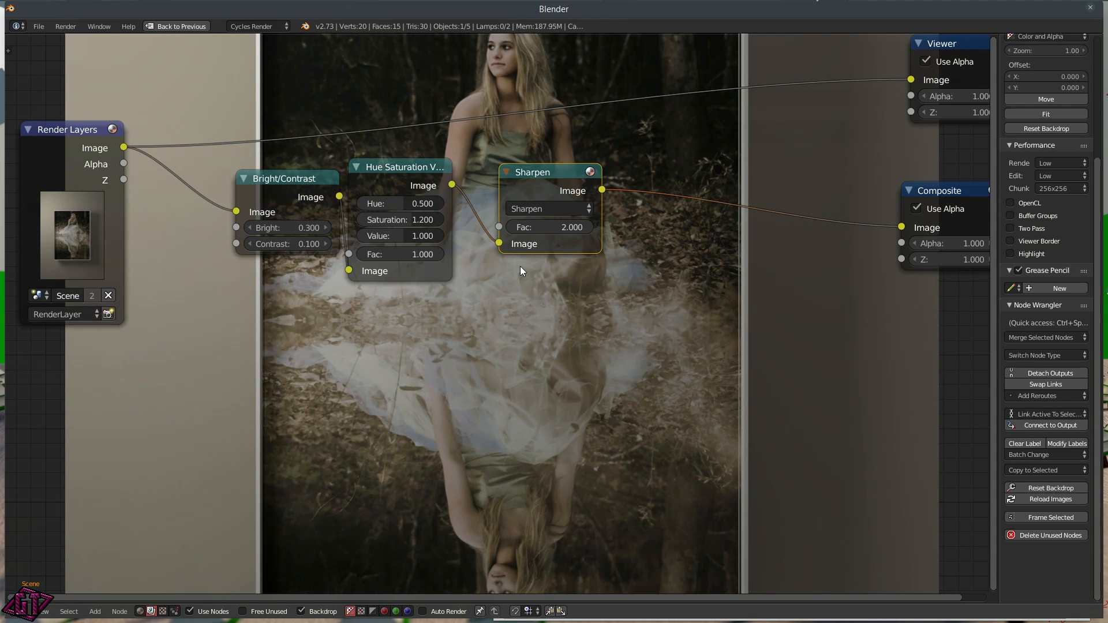
alt+middle_drag(523, 275, 605, 361)
- Move the Sharpen node up beside Hue Saturation Value and connect its Image output to the Viewer's Image input
drag(535, 166, 490, 138)
click(516, 196)
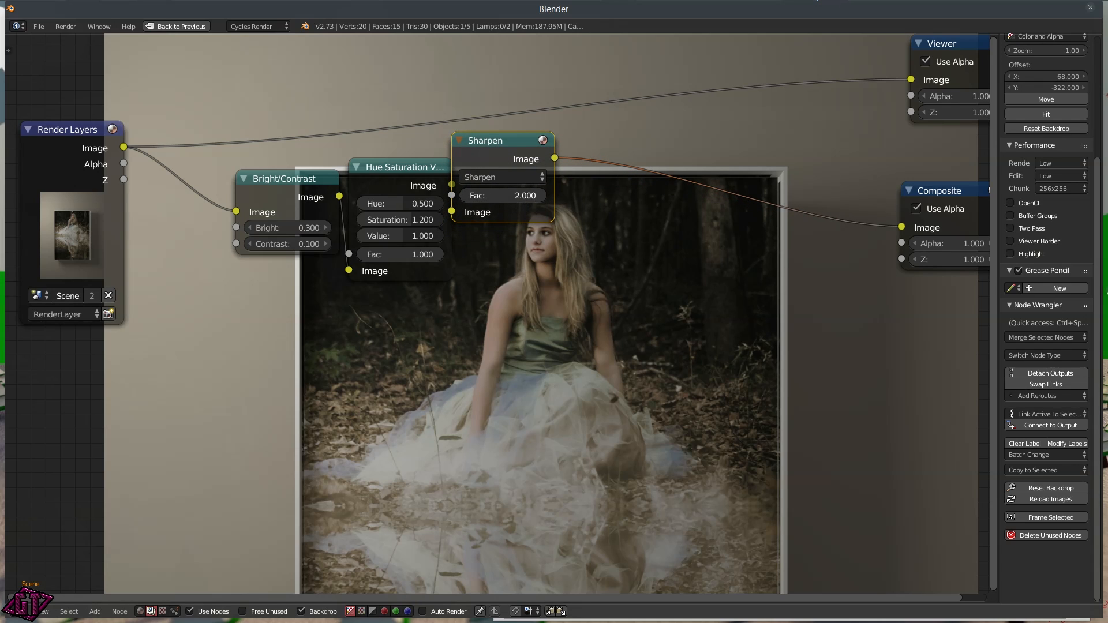
text(2.0)
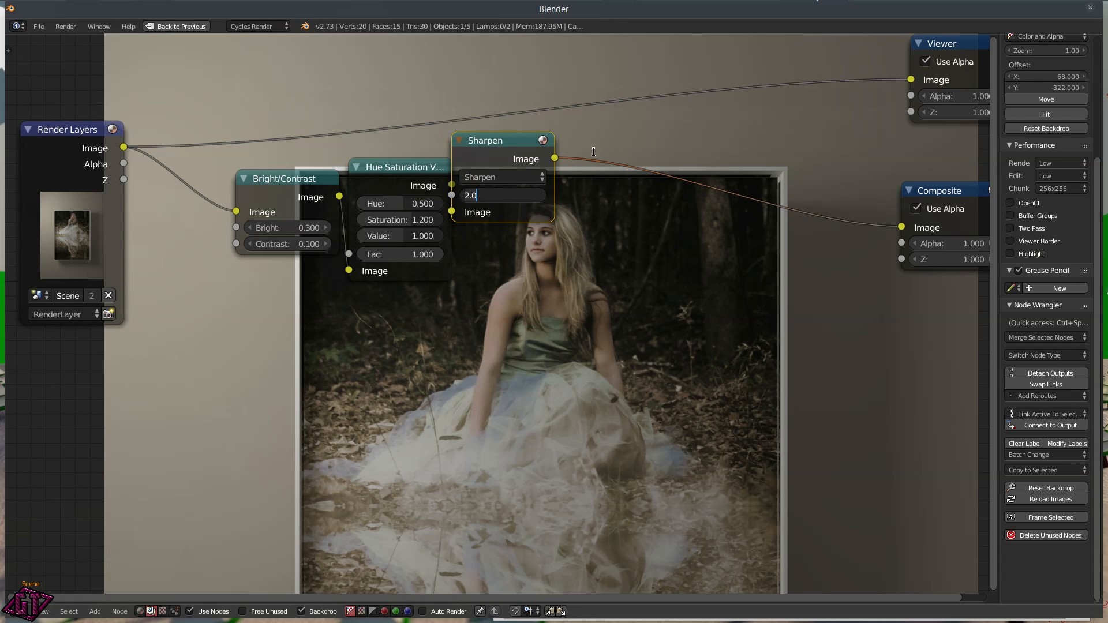
key(Return)
drag(555, 158, 756, 100)
drag(797, 94, 924, 71)
click(924, 71)
drag(552, 162, 907, 80)
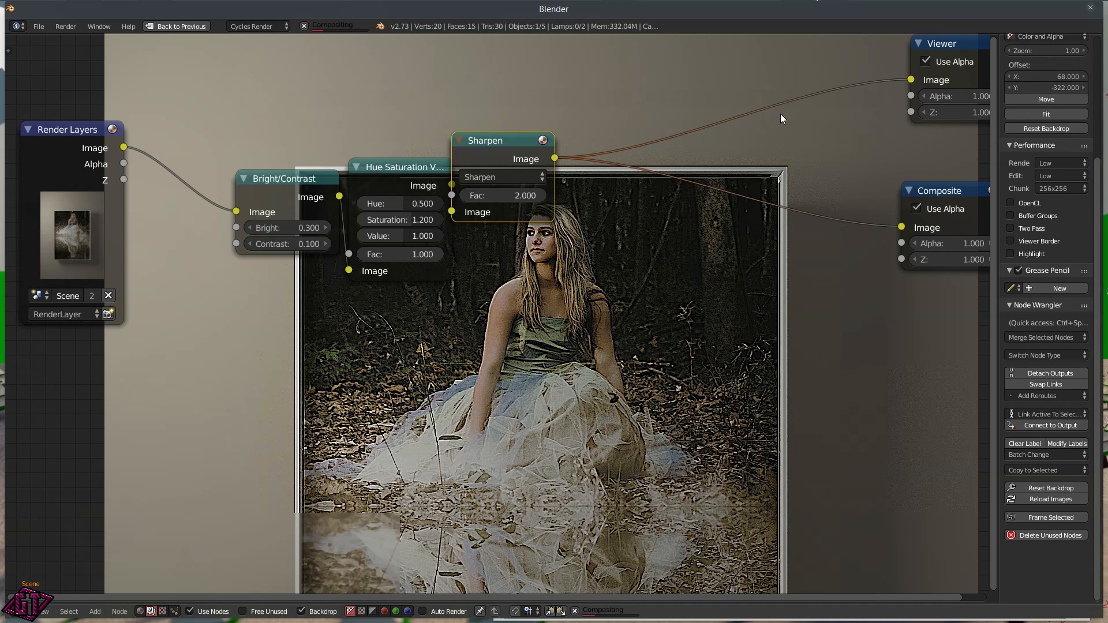
- Set the Sharpen node's Fac to 0.300
click(547, 195)
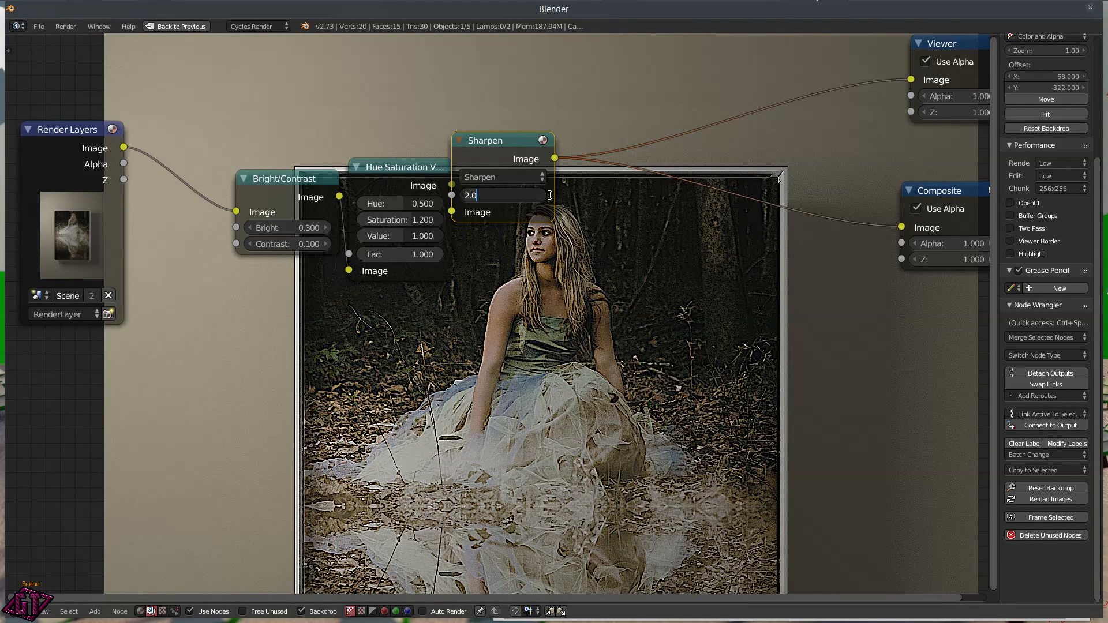
key(BackSpace)
key(BackSpace)
key(BackSpace)
text(.3)
key(Return)
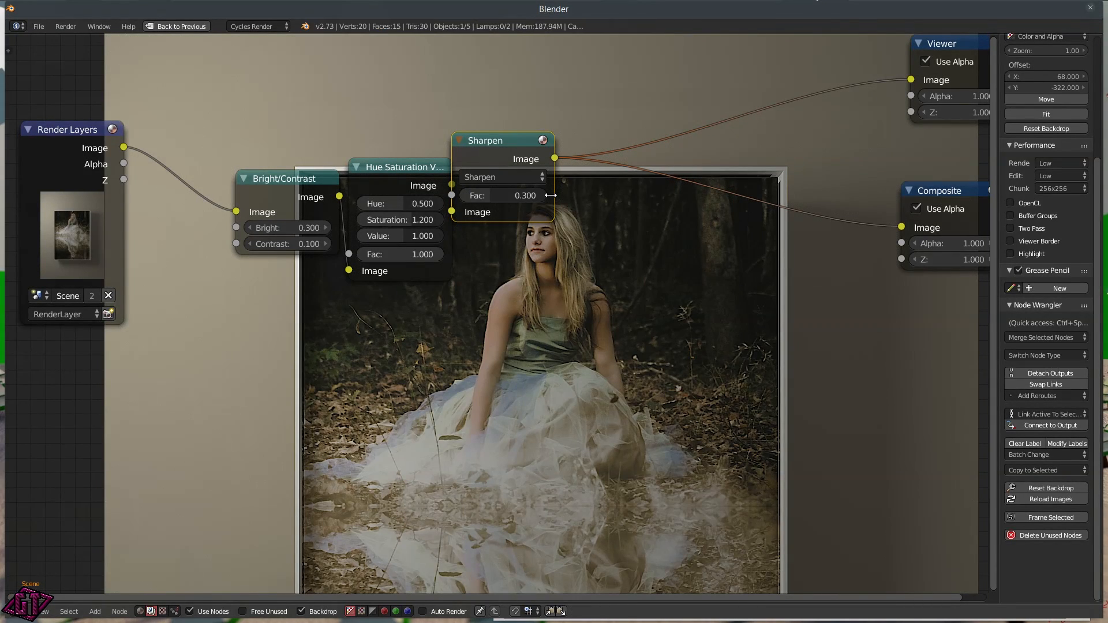
- Fit the backdrop picture back into view and move the Sharpen node aside, off the woman's figure
key(v)
key(v)
key(v)
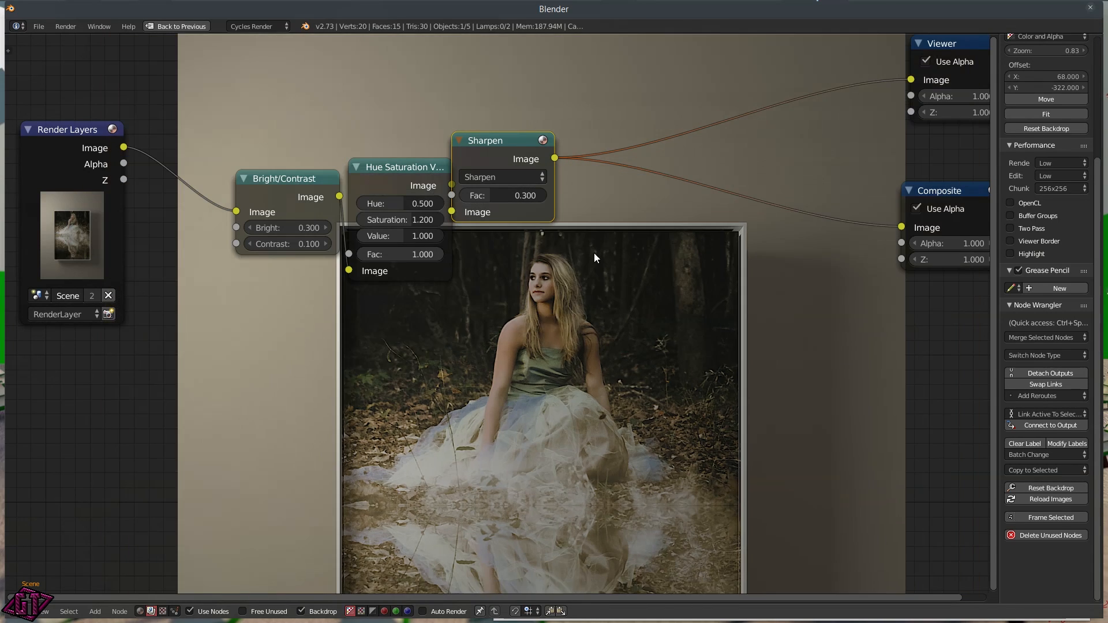
key(space)
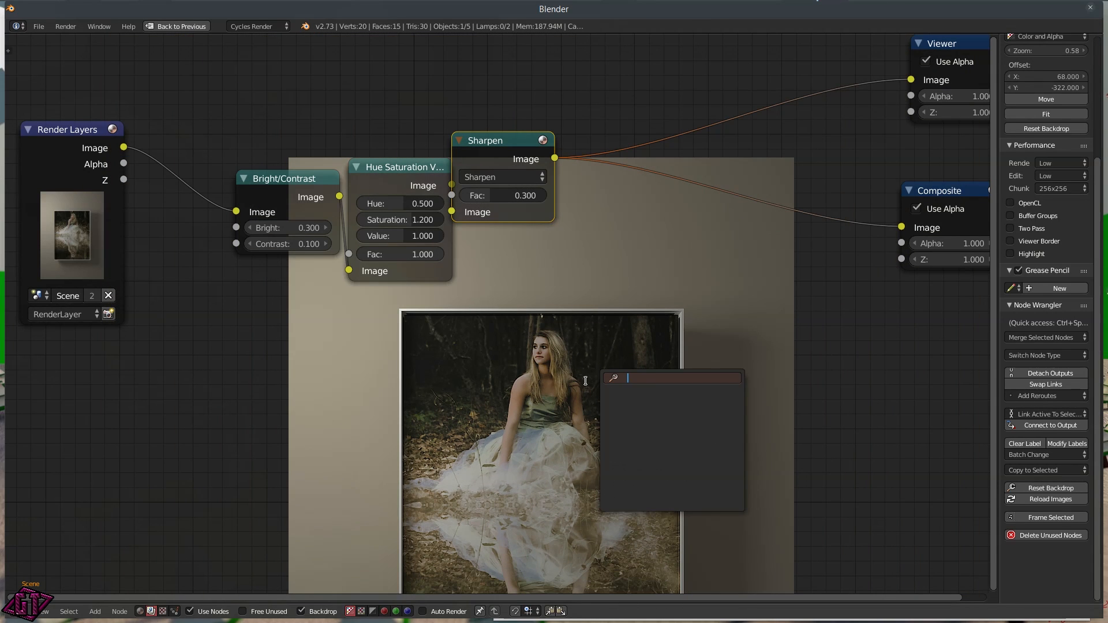
alt+middle_drag(526, 407, 531, 221)
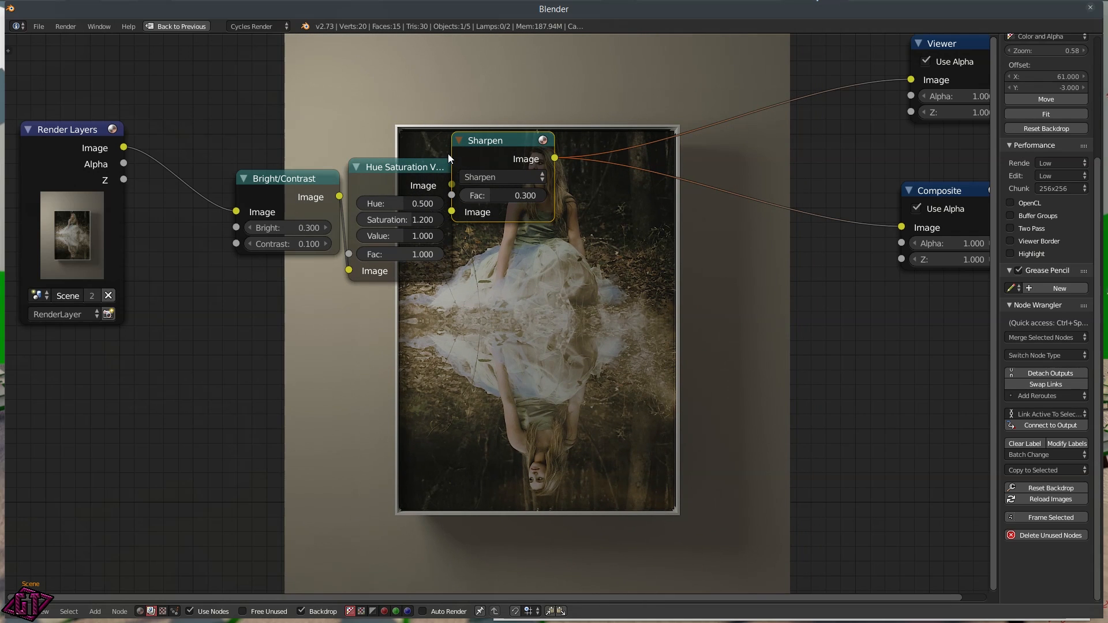
drag(532, 132, 699, 129)
- Set the Hue Saturation Value node's Saturation to 1.000 for comparison
click(413, 218)
text(1.2)
key(BackSpace)
key(BackSpace)
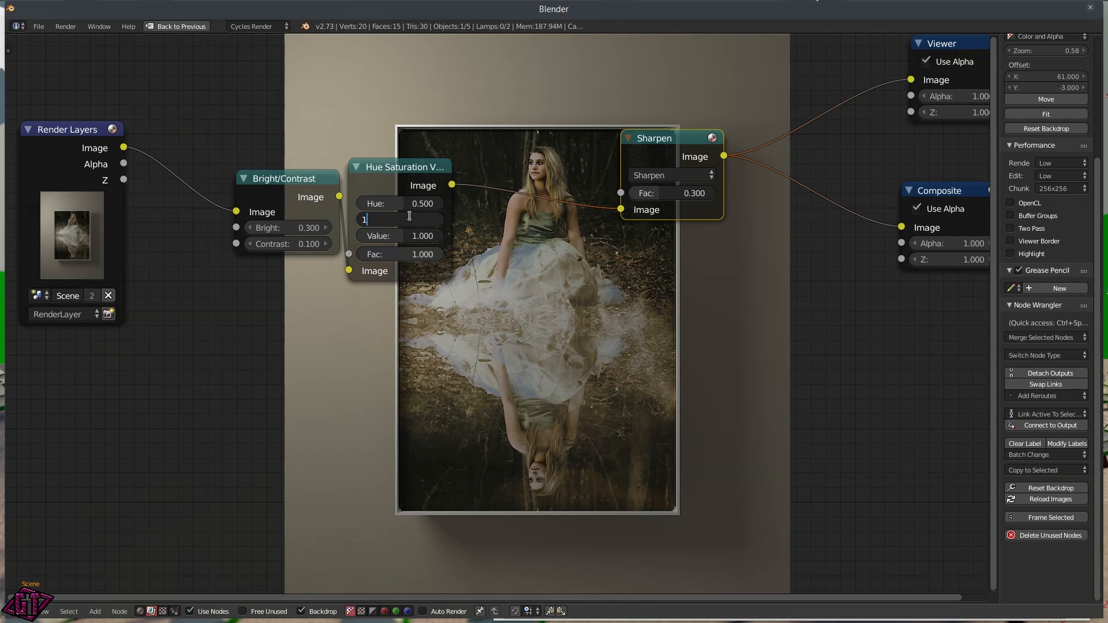
key(Return)
- Set the Hue Saturation Value node's Saturation back to 1.200
click(427, 219)
text(1.0)
key(BackSpace)
key(BackSpace)
text(.2)
key(Return)
- Set both Bright and Contrast of the Bright/Contrast node to 0.000 for comparison
click(301, 227)
text(0)
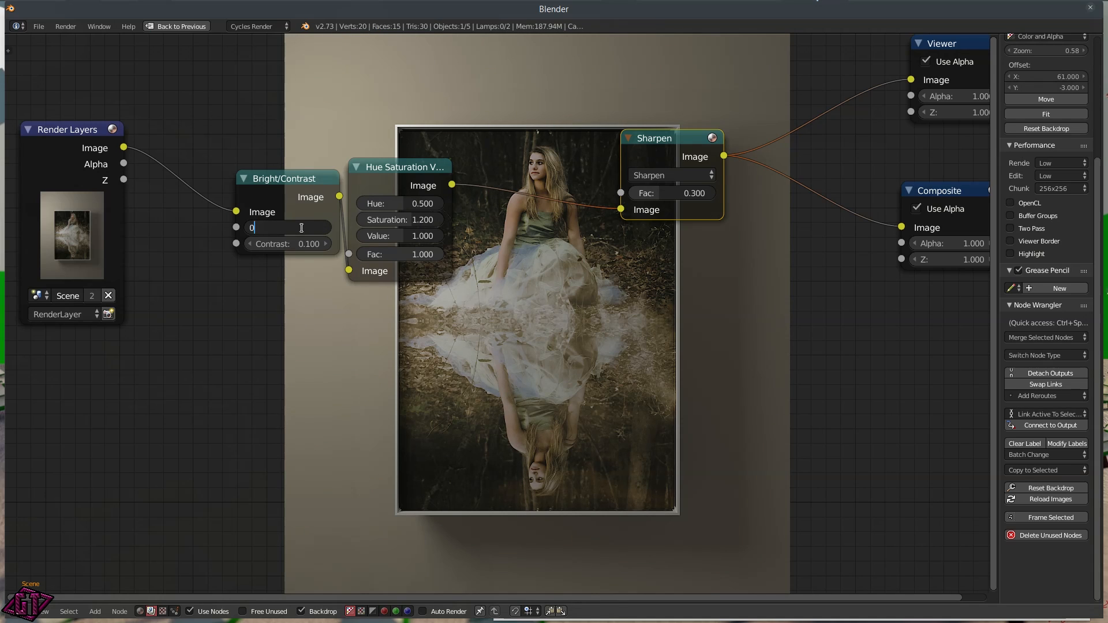
key(Return)
click(266, 242)
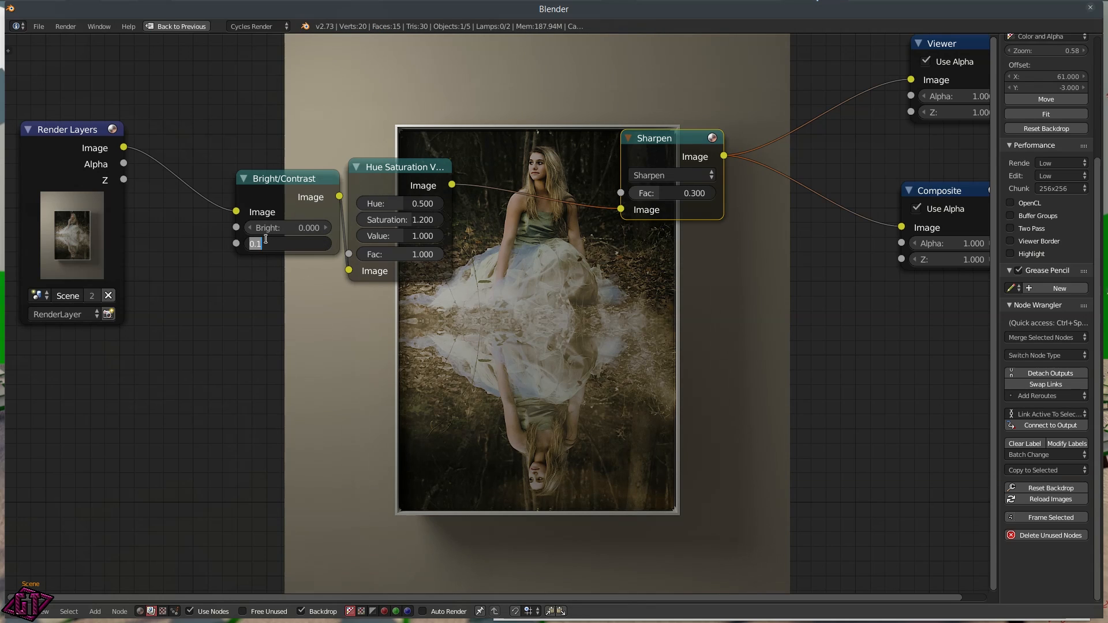
text(000)
key(Return)
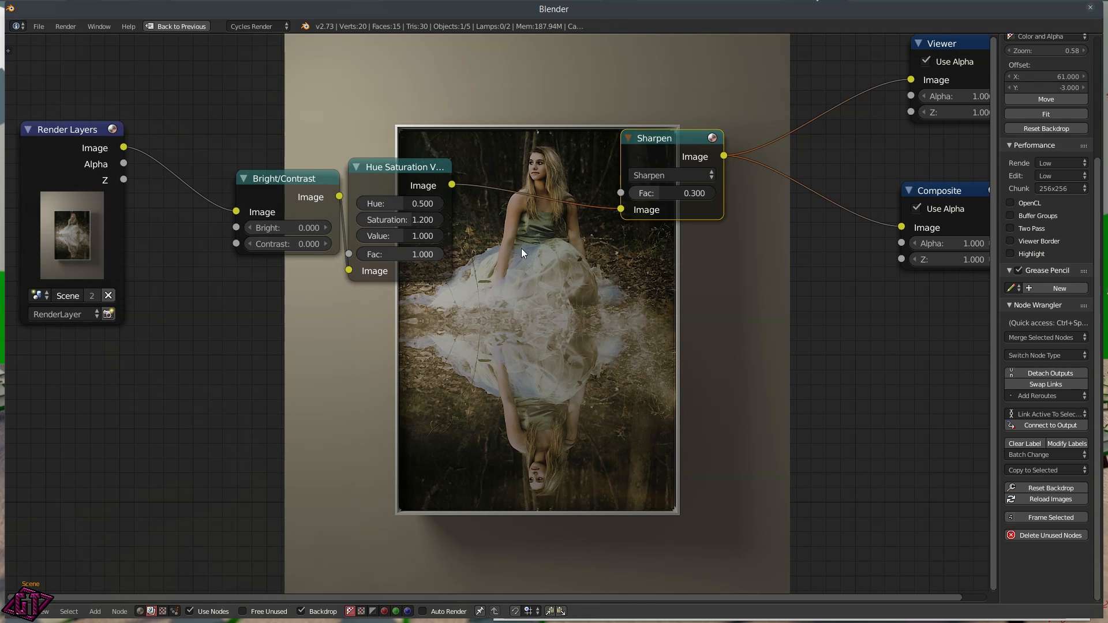
- Restore the Bright/Contrast node's Bright to 0.300 and Contrast to 0.100
click(287, 228)
text(0.3)
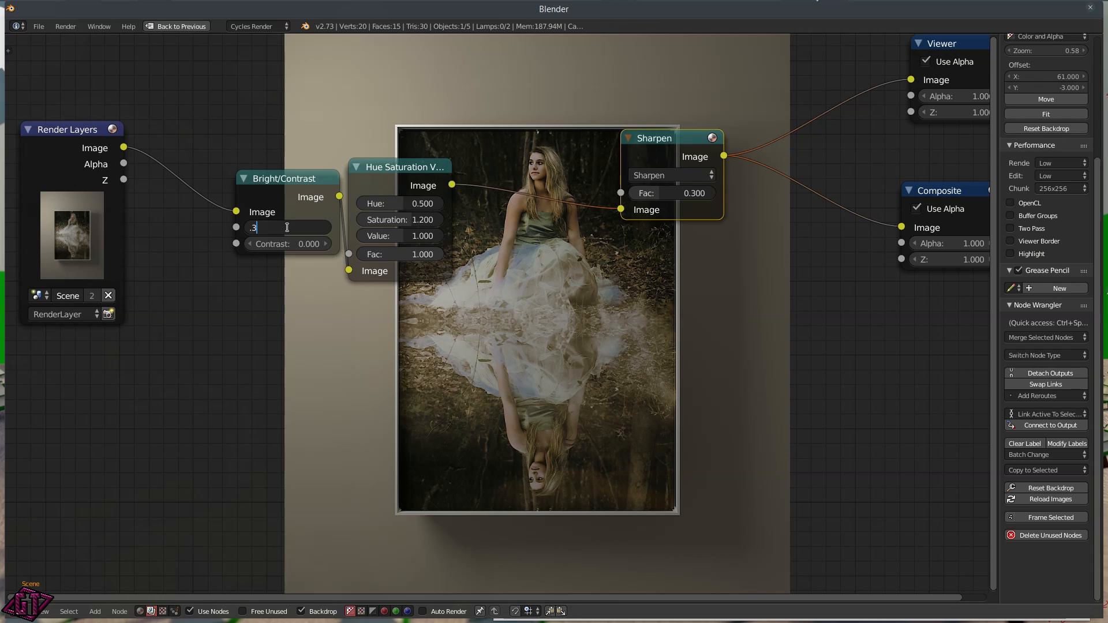
key(Return)
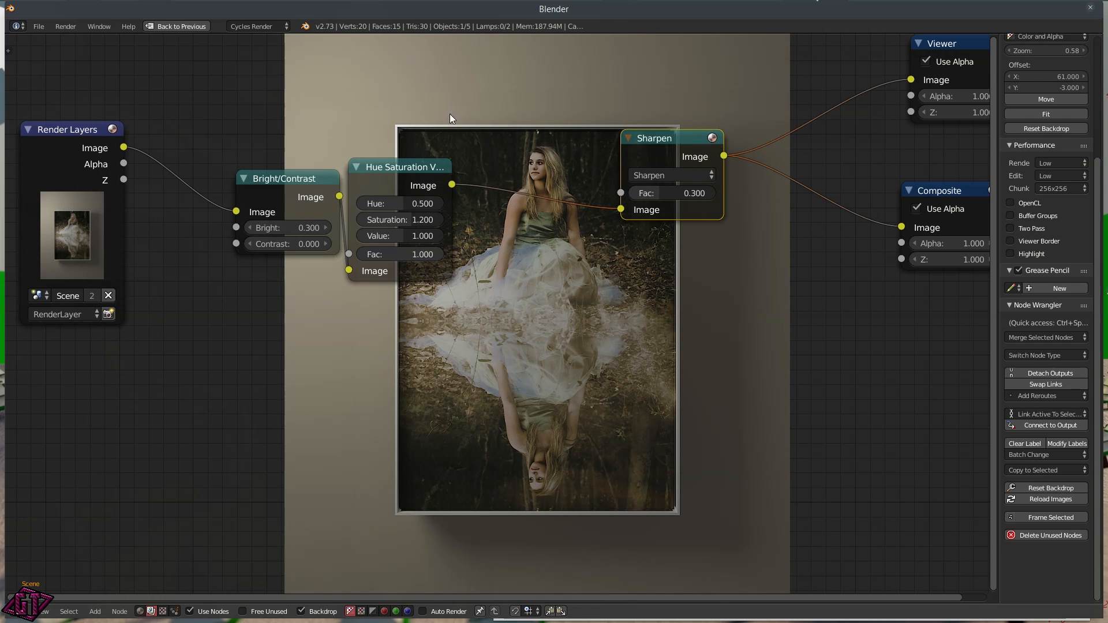
click(302, 244)
text(0.1)
key(Return)
- Line up the Bright/Contrast, Hue Saturation Value and Sharpen nodes close together beside Render Layers
drag(292, 180, 227, 152)
drag(386, 165, 332, 144)
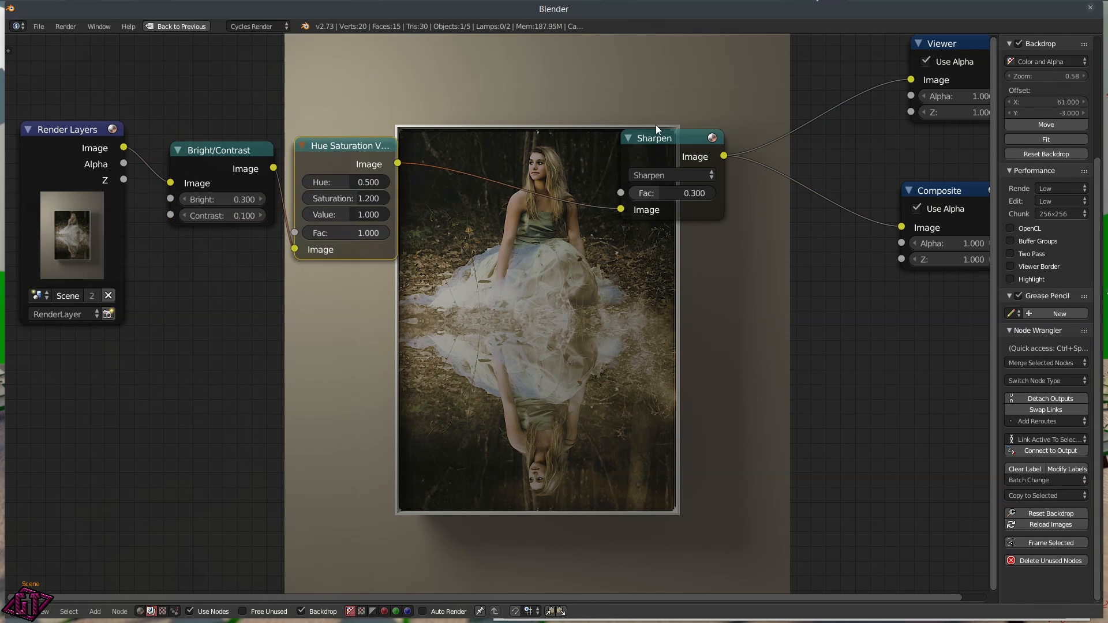
drag(672, 131, 463, 131)
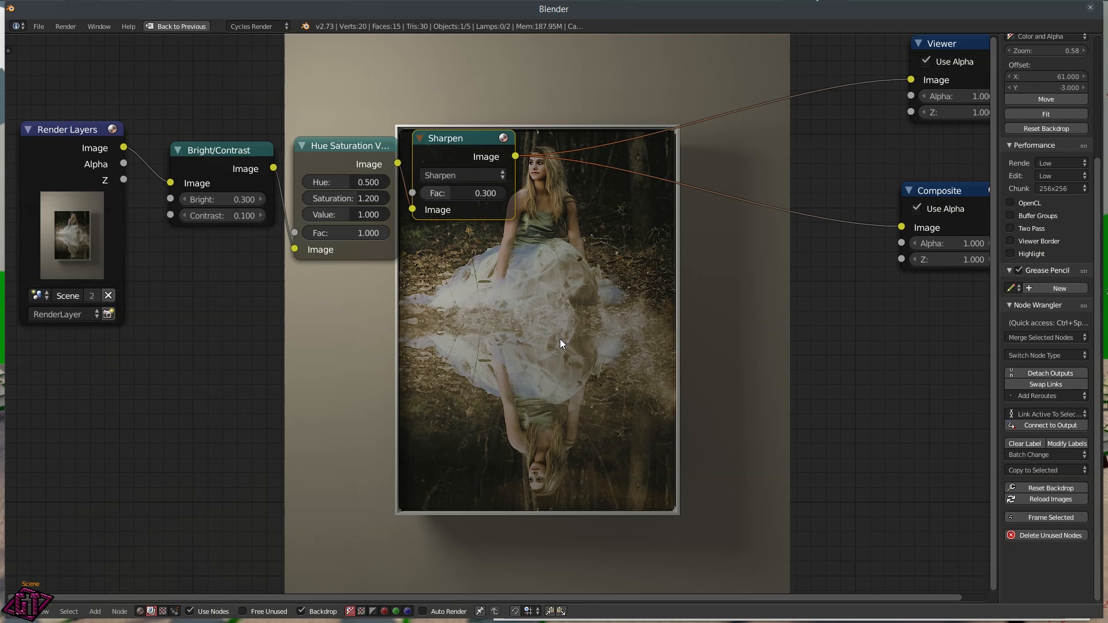
- Add an unconnected Lens Distortion node below and beyond the Sharpen node
key(shift+a)
mouse_move(562, 336)
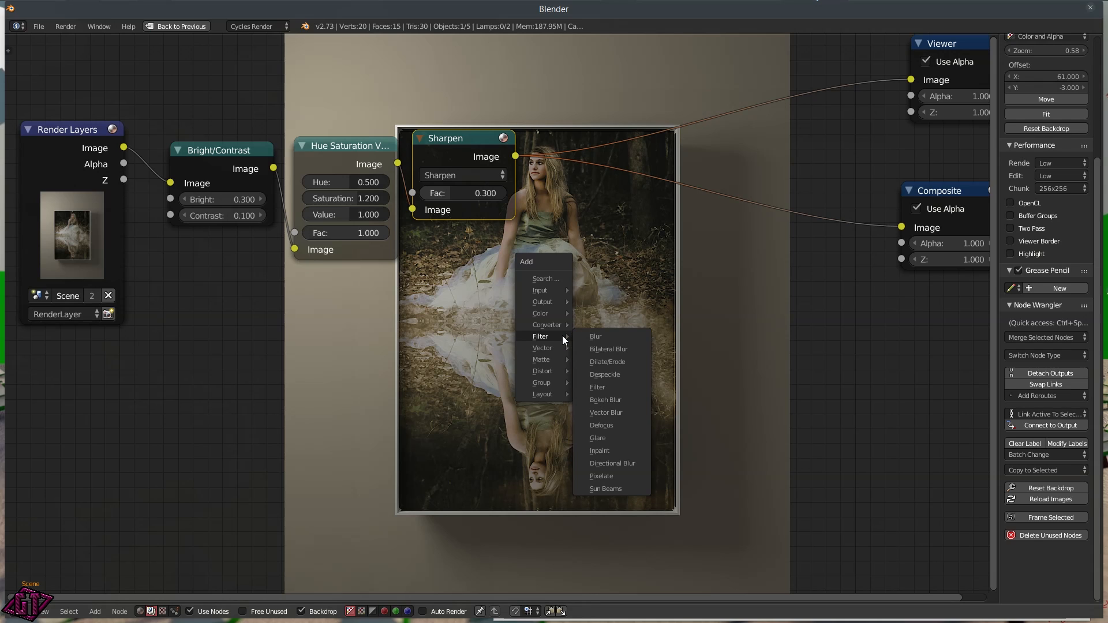
mouse_move(547, 370)
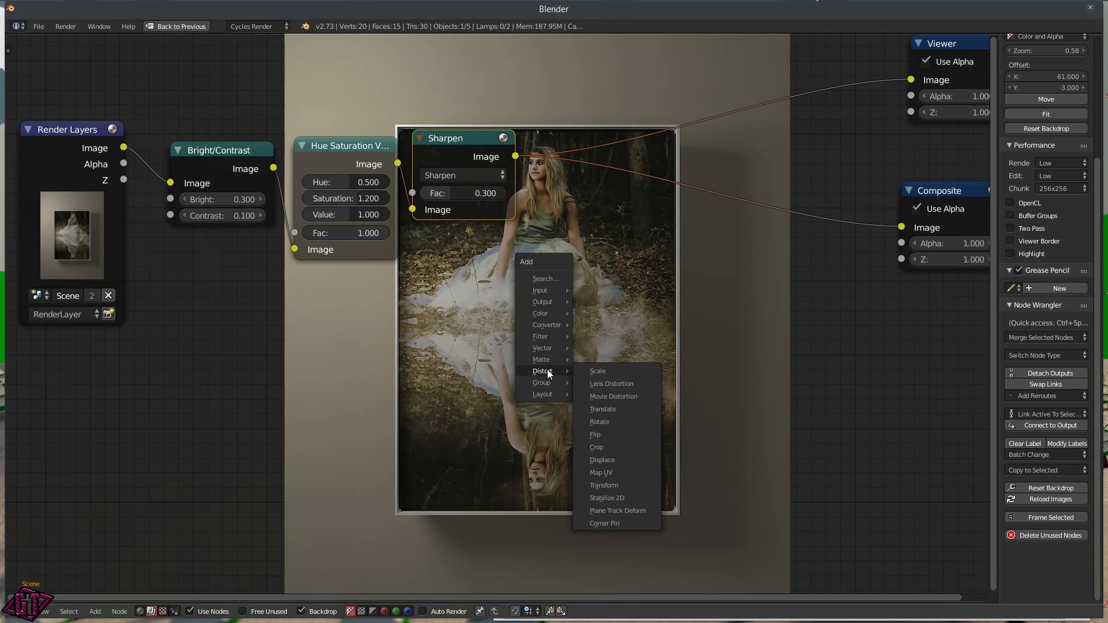
click(612, 384)
click(561, 267)
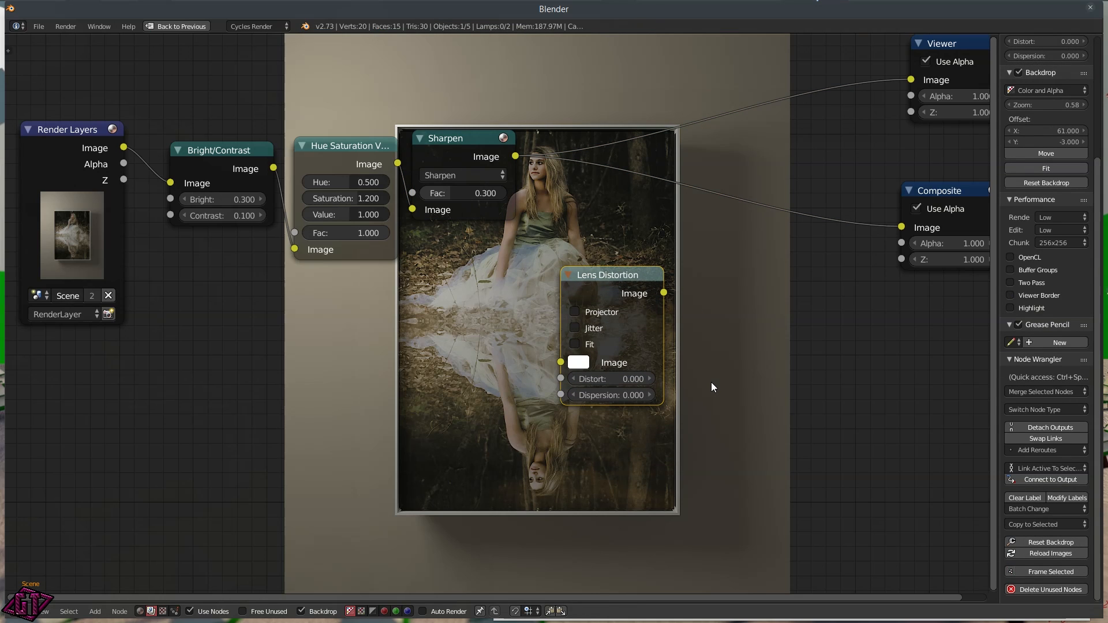
- Add a Math node set to Less Than and place it directly beside the Lens Distortion node
key(shift+a)
mouse_move(700, 362)
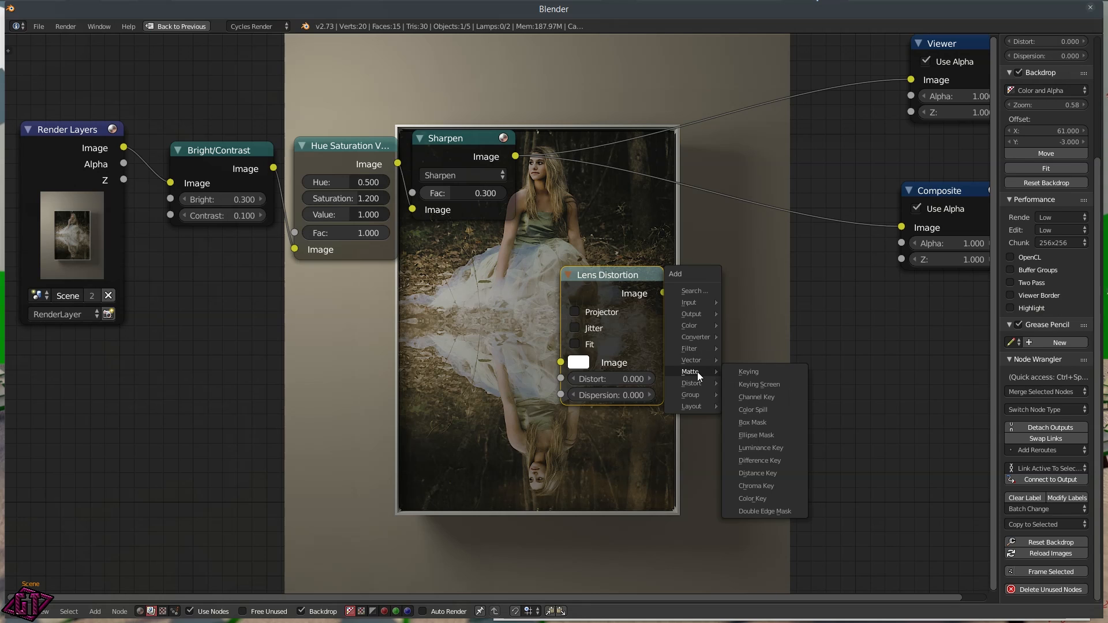
mouse_move(691, 337)
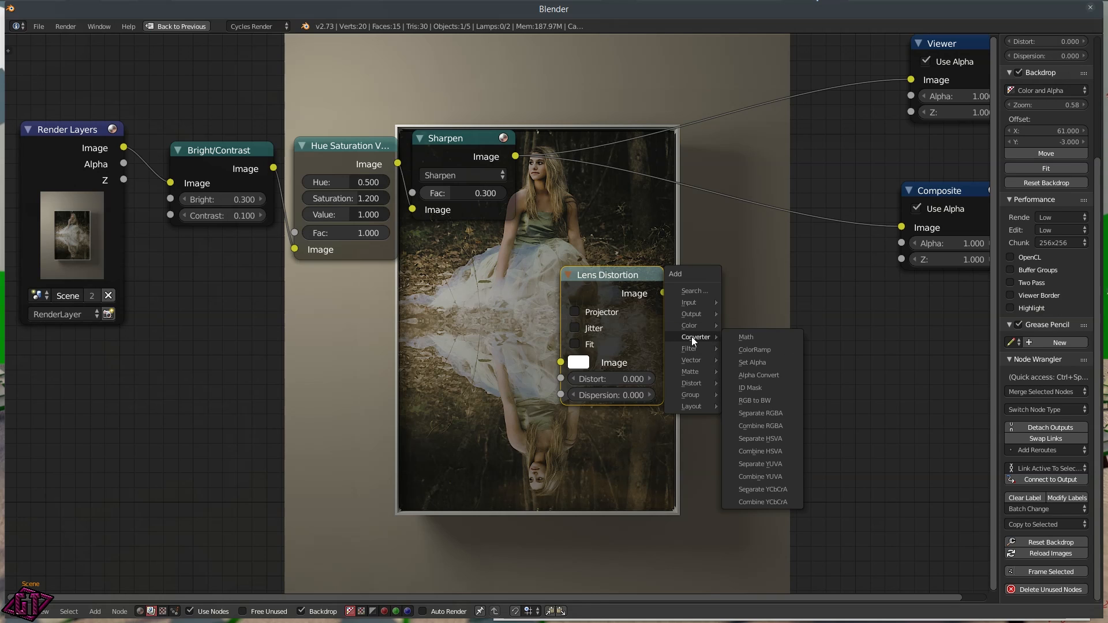
click(742, 340)
click(711, 271)
click(761, 316)
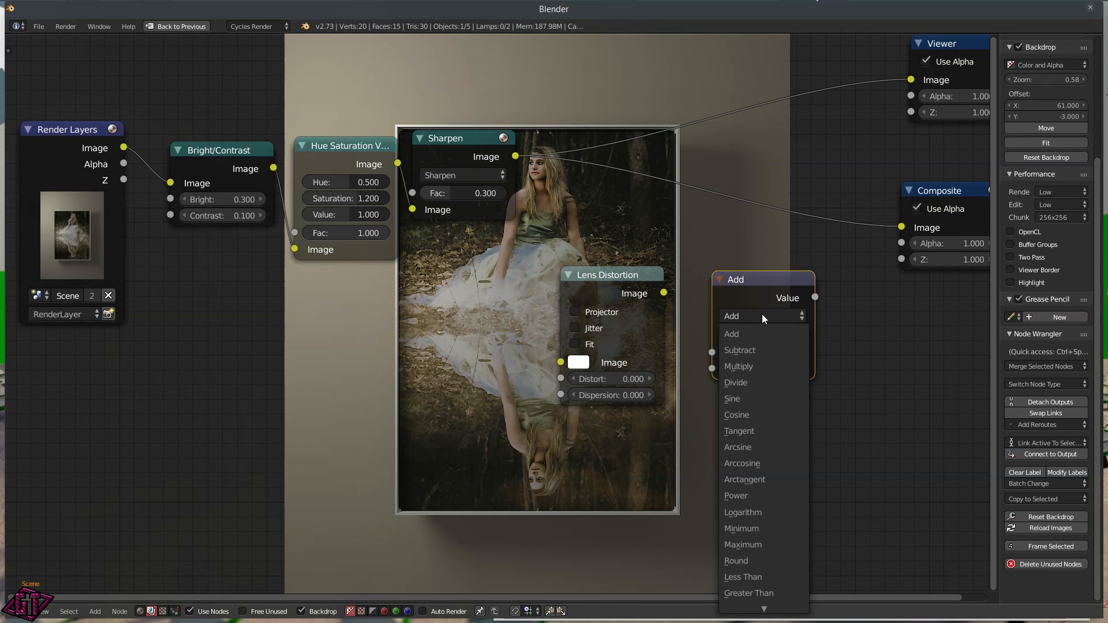
click(760, 576)
drag(764, 281, 733, 275)
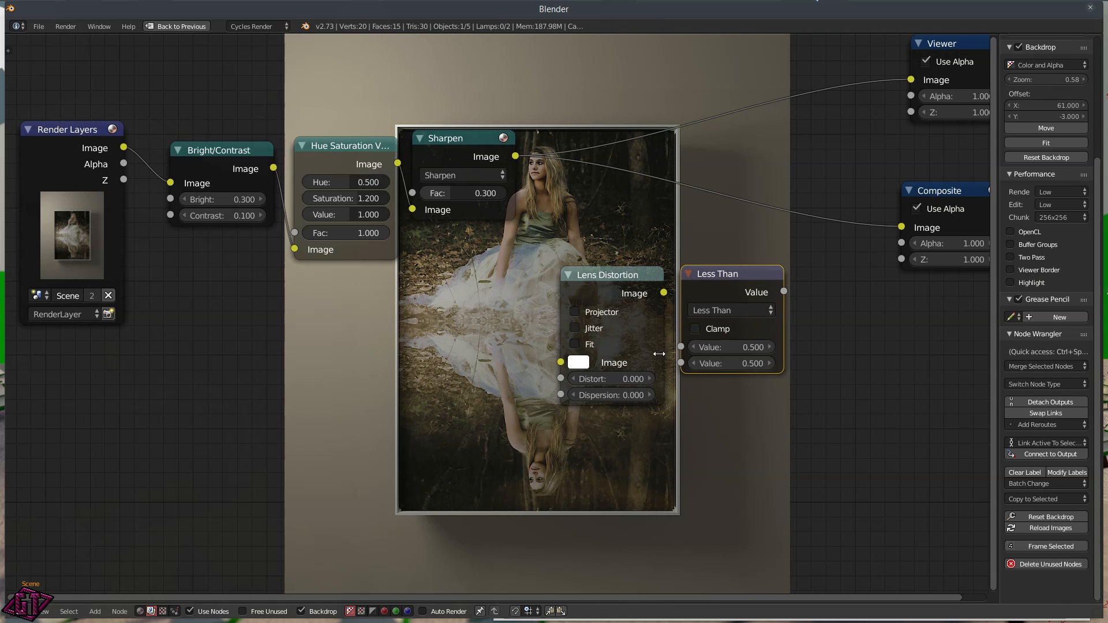
- Set the Lens Distortion node's Distort to 1.000 and move the Less Than node away toward Composite
click(611, 379)
text(1)
key(Return)
drag(664, 293, 682, 364)
drag(736, 284, 841, 272)
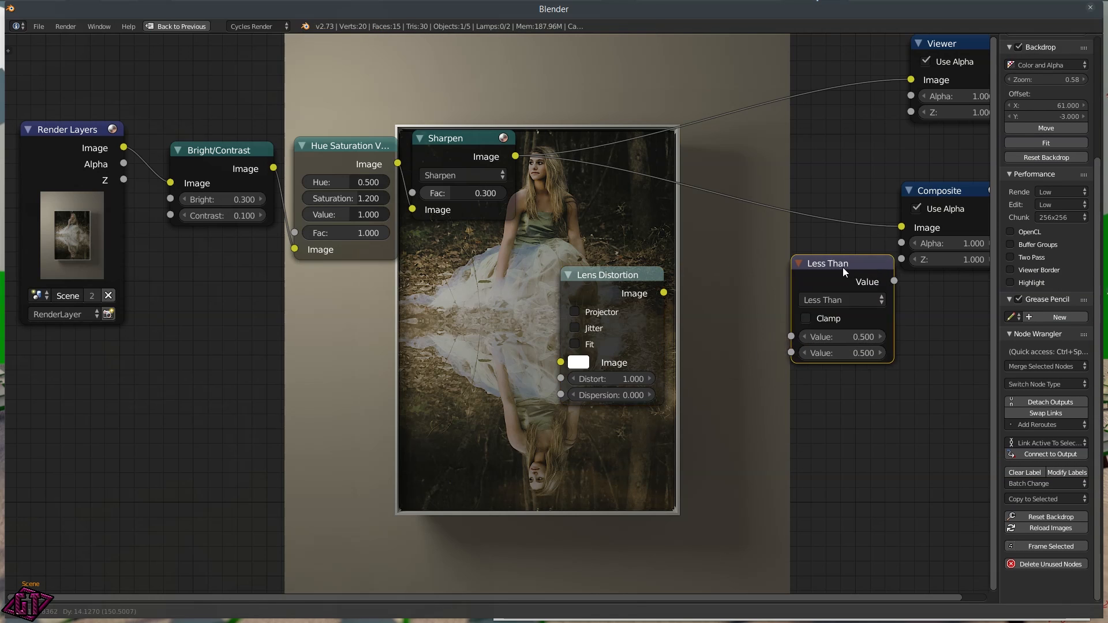
- Feed the Lens Distortion output into the Less Than node's second value and set its first value to 0, keeping both nodes adjacent
drag(664, 293, 794, 350)
drag(838, 263, 765, 274)
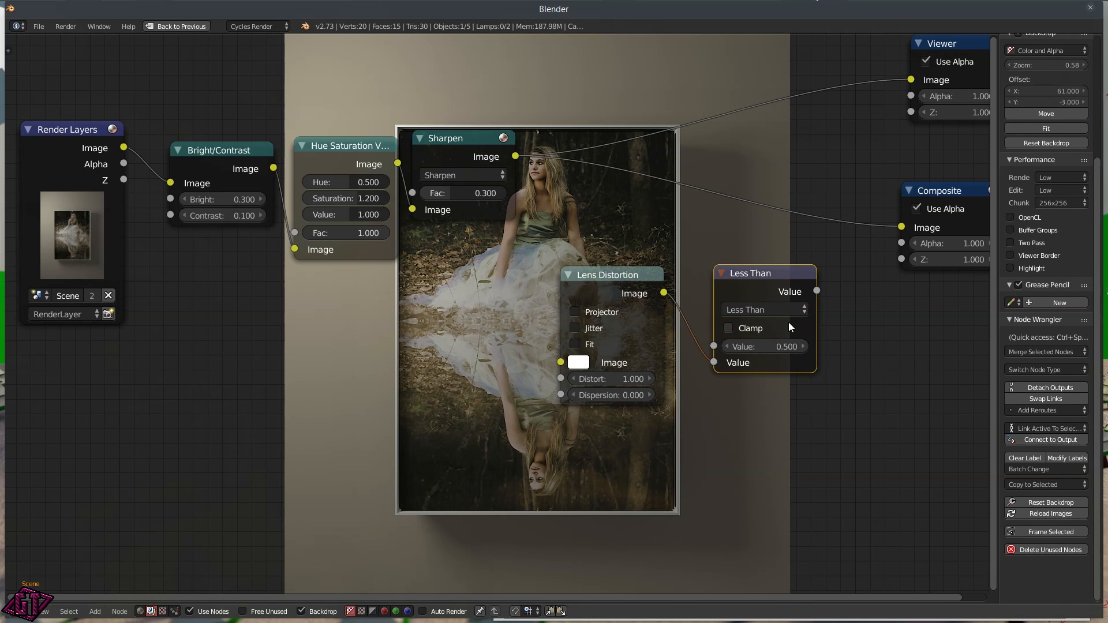
drag(755, 270, 735, 273)
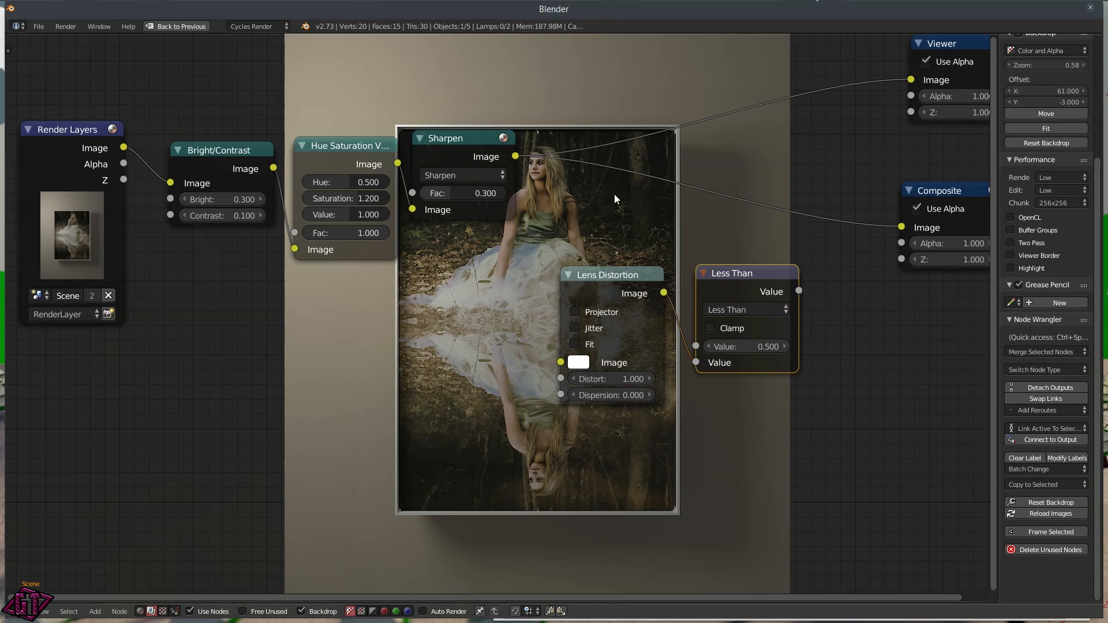
click(742, 348)
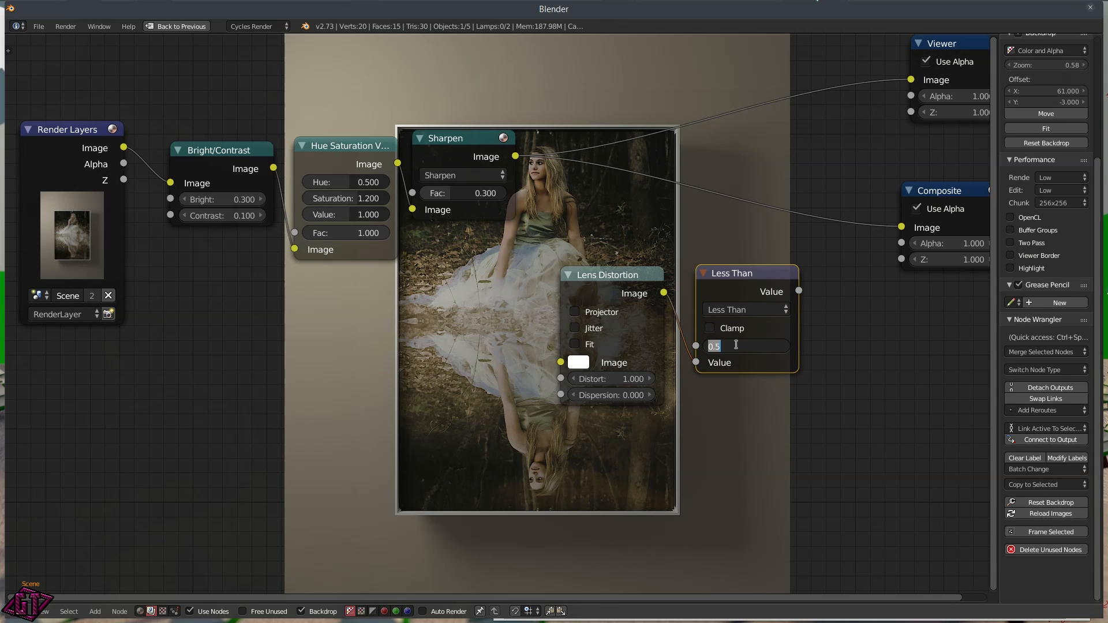
text(0)
key(Return)
- Feed Sharpen into Lens Distortion and Less Than into the Viewer, moving Lens Distortion beside Sharpen and Less Than below it
drag(516, 156, 560, 363)
drag(801, 289, 912, 79)
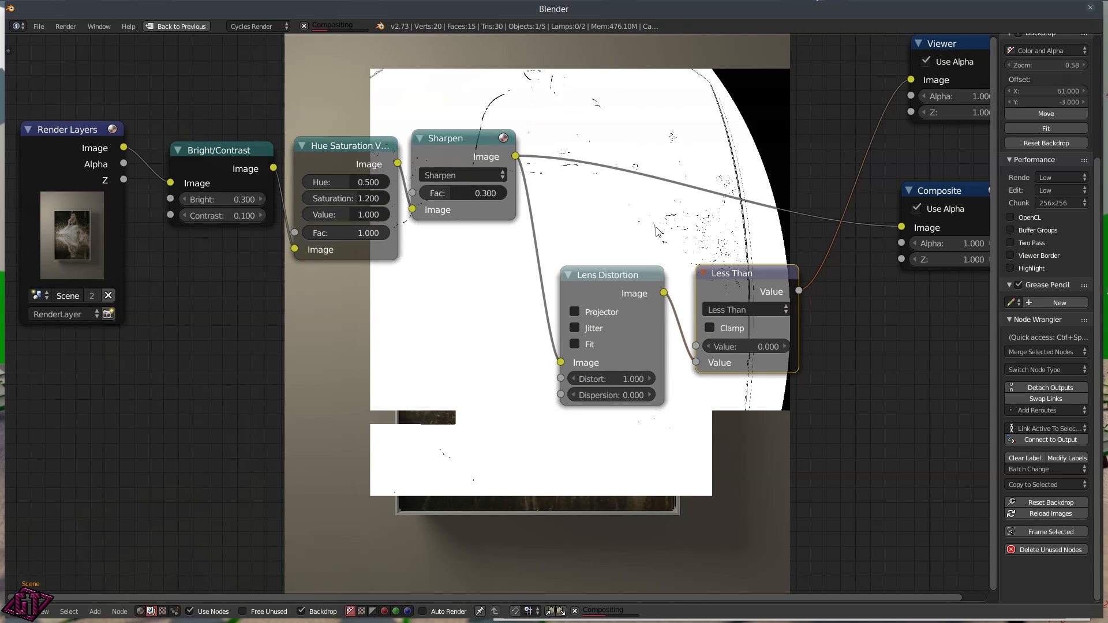
drag(595, 277, 578, 105)
click(750, 275)
drag(750, 275, 676, 337)
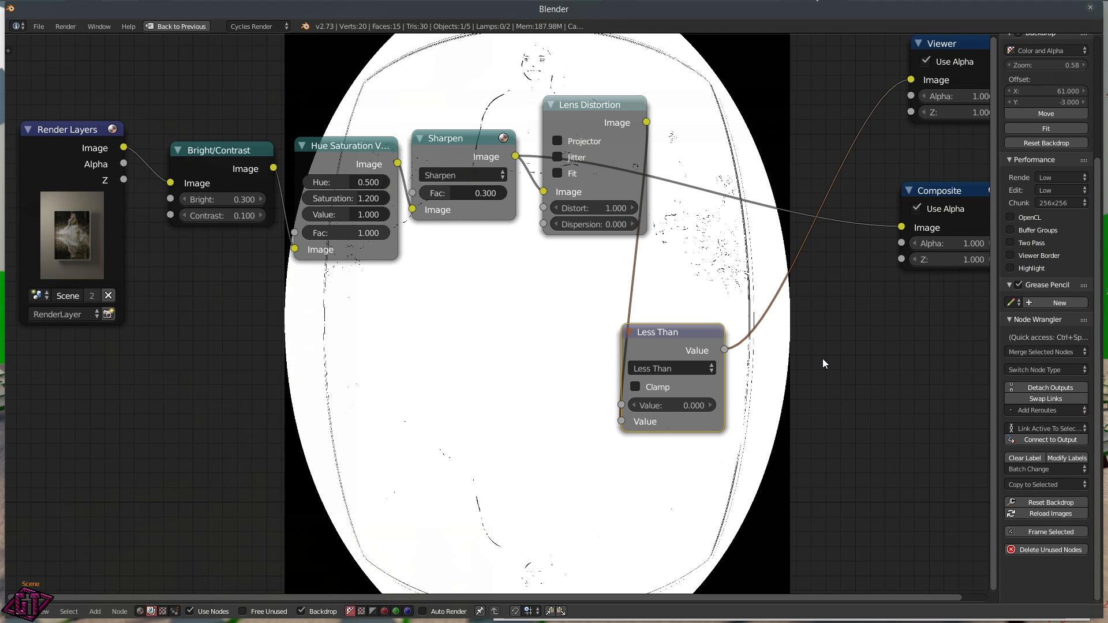
- Add a Blur filter node and insert it on the link between Less Than and the Viewer
key(shift+a)
mouse_move(822, 358)
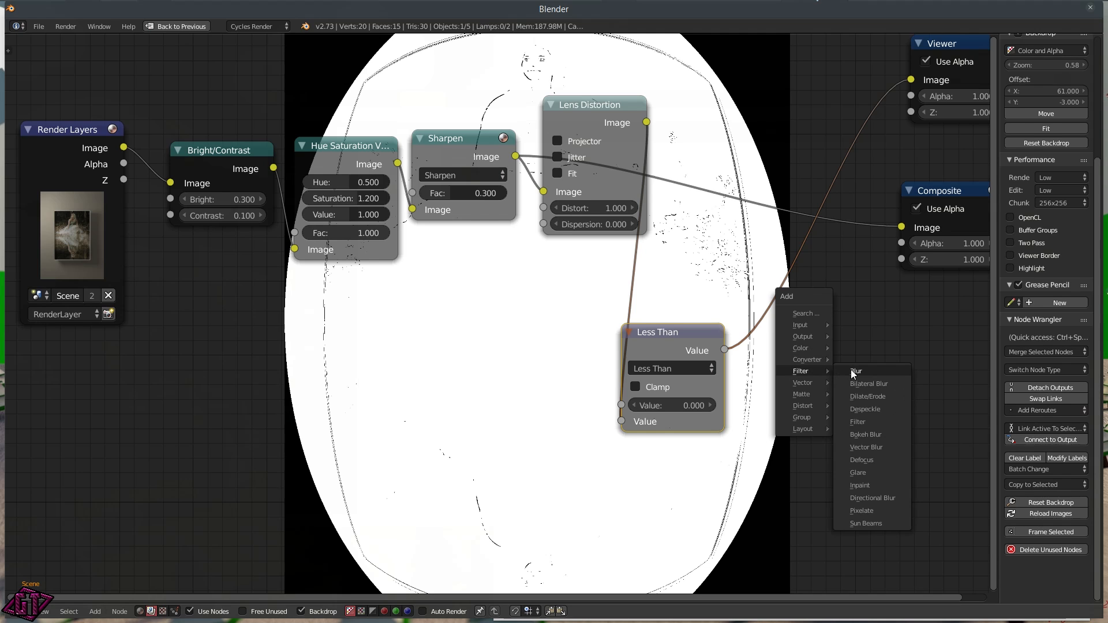
click(854, 370)
click(753, 278)
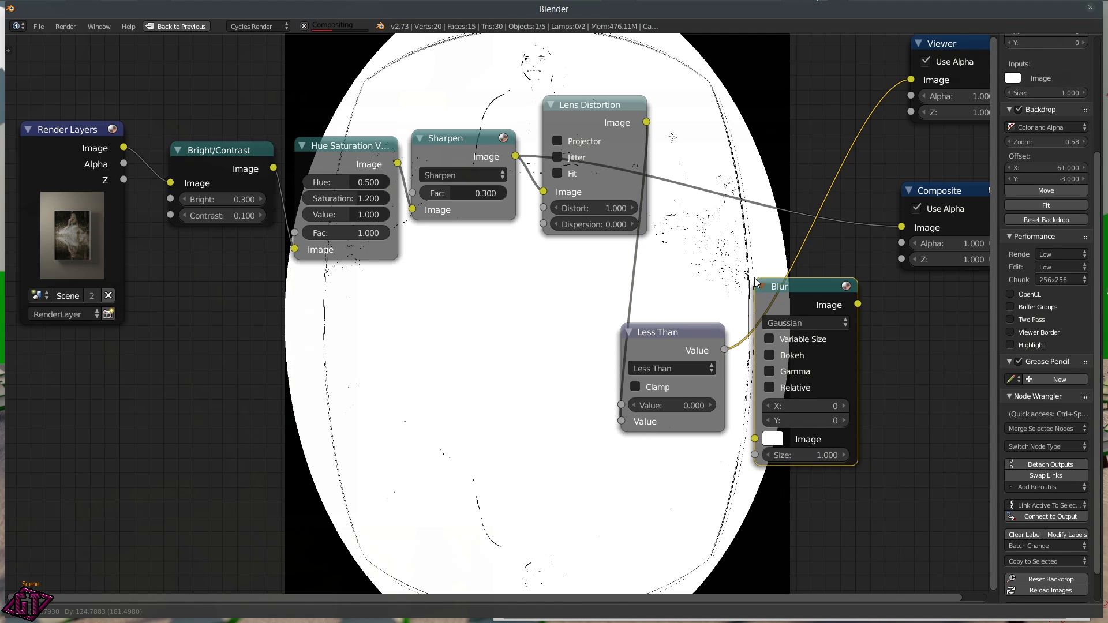
- Set the Blur node to Fast Gaussian with Relative enabled and 20% blur in both X and Y
click(826, 322)
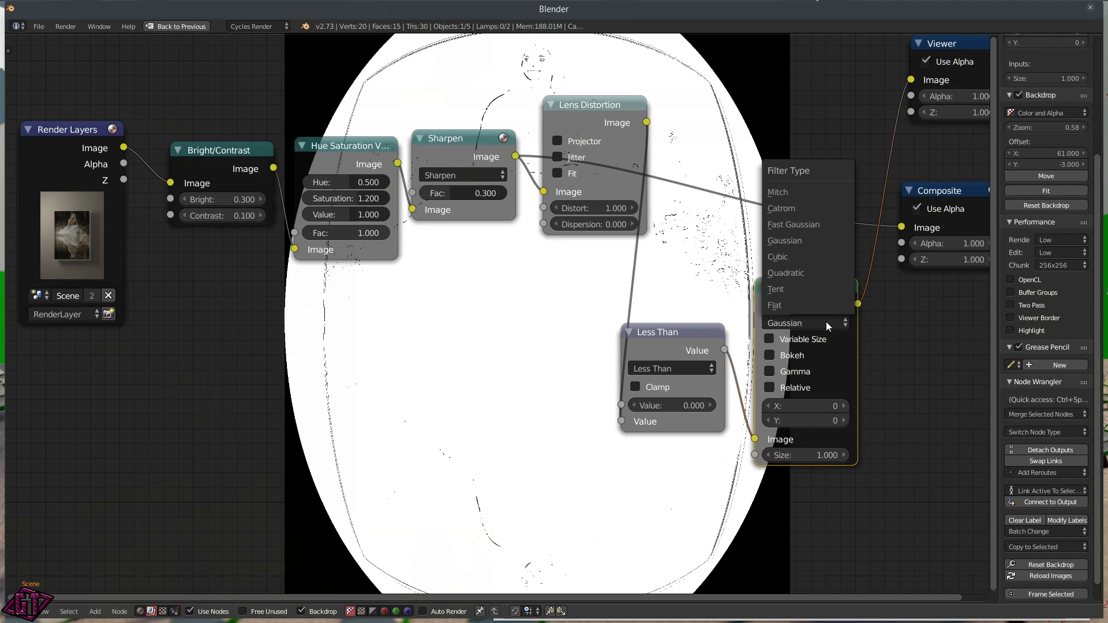
click(787, 225)
click(769, 338)
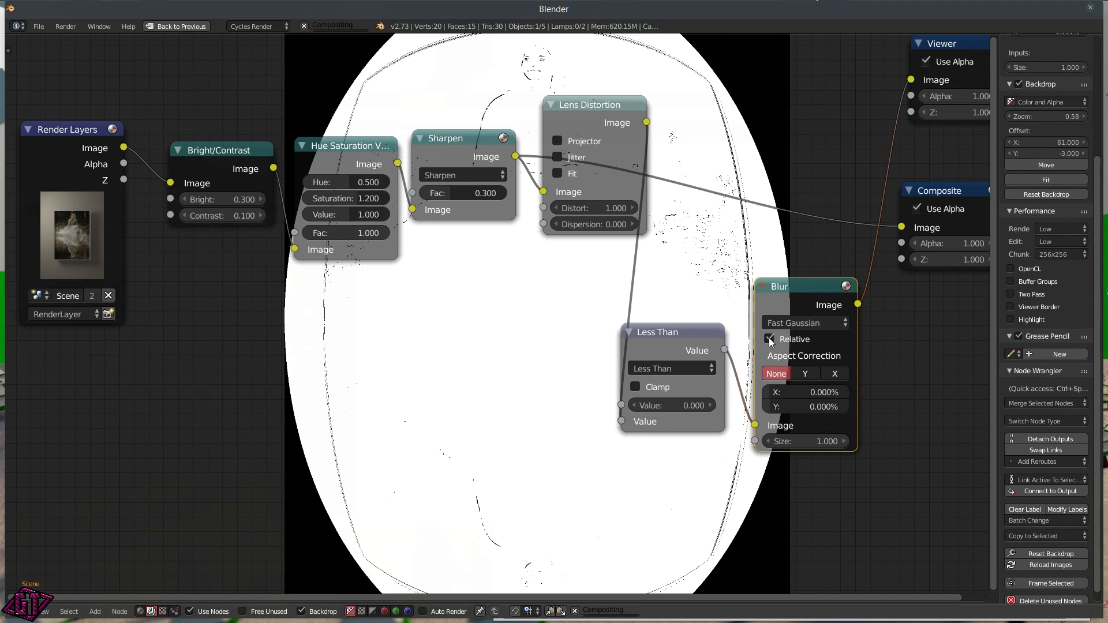
click(769, 392)
text(20)
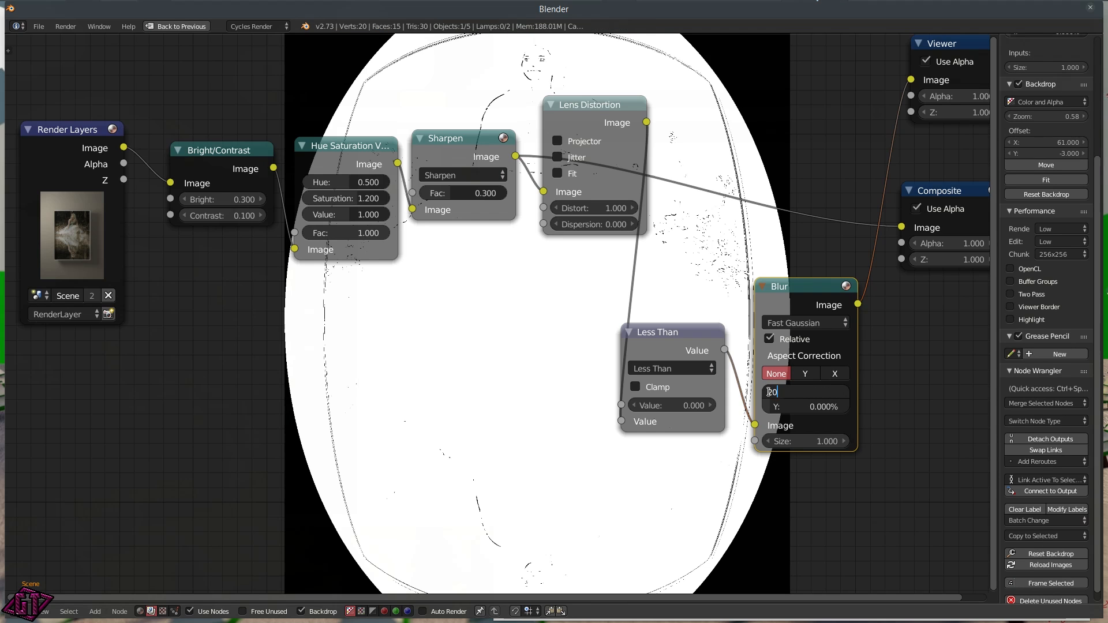
key(Return)
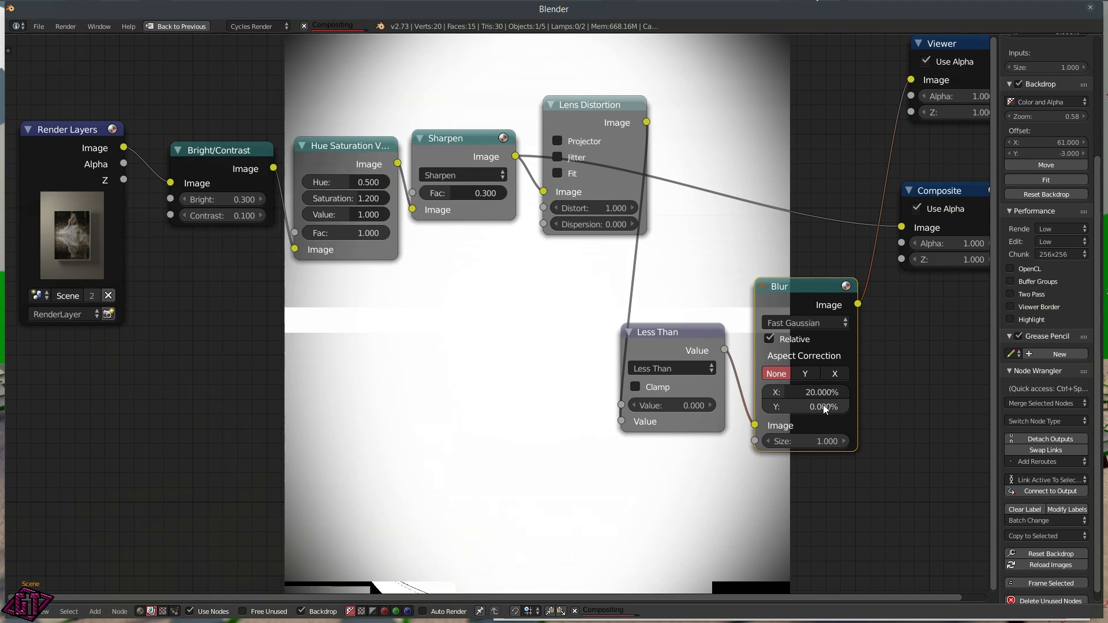
click(822, 404)
text(20)
key(Return)
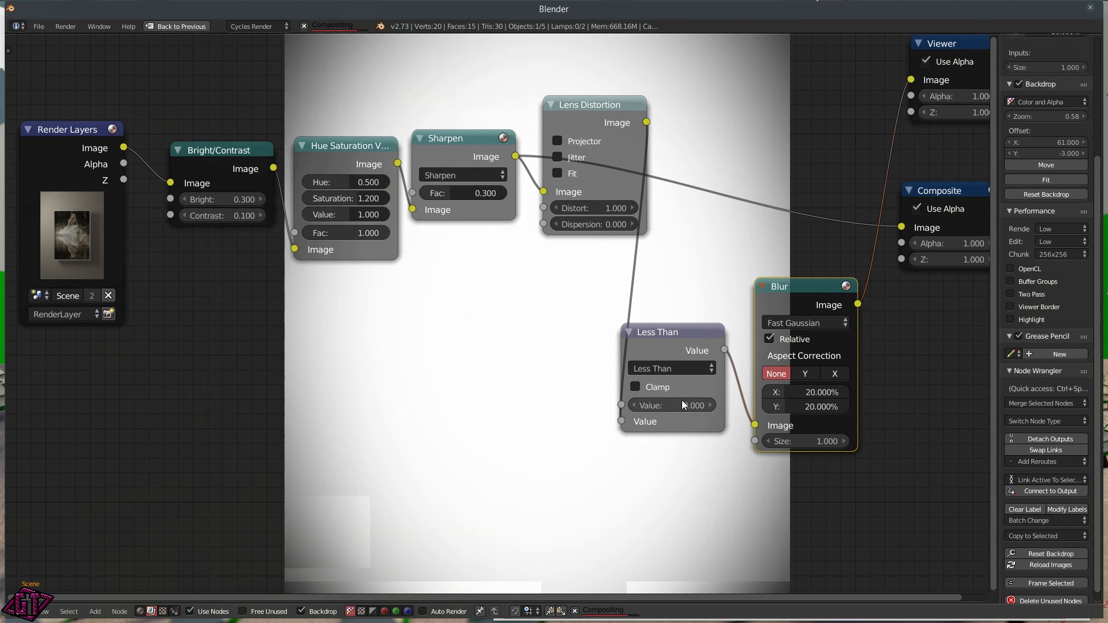
- Shrink the backdrop, line up Lens Distortion and Less Than after Sharpen with Blur below, and move Composite and Viewer farther away
key(alt+v)
key(alt+v)
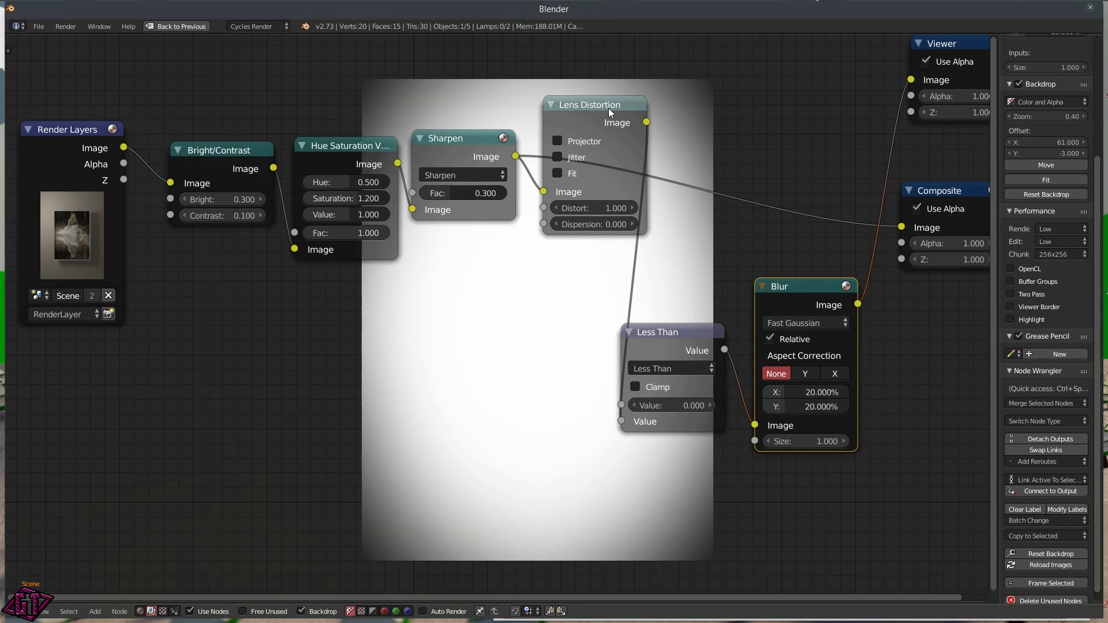
drag(608, 109, 588, 125)
drag(665, 327, 687, 116)
drag(808, 289, 730, 352)
scroll(881, 347, down, 2)
drag(849, 229, 995, 216)
drag(846, 115, 1007, 100)
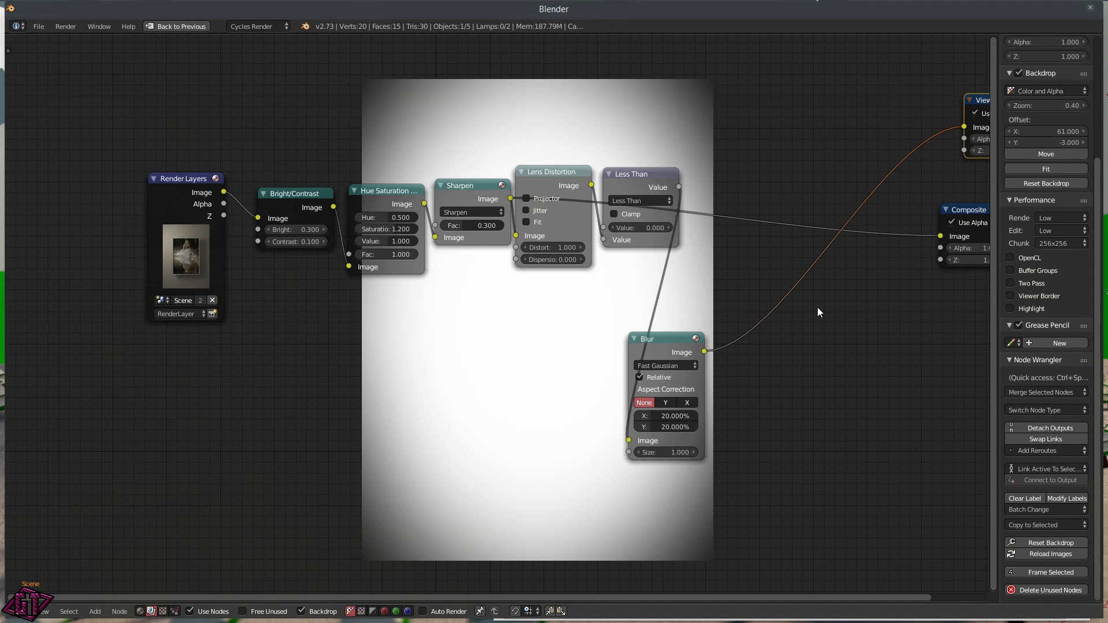
- Add a Mix color node set to Multiply between the Blur node and the output nodes
key(shift+a)
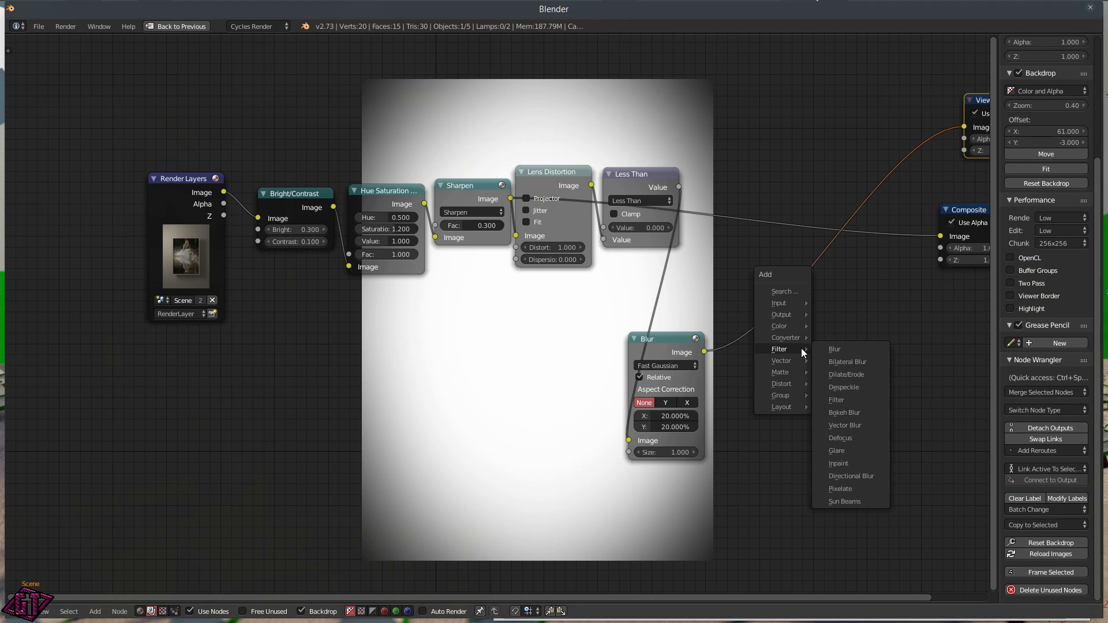
mouse_move(783, 335)
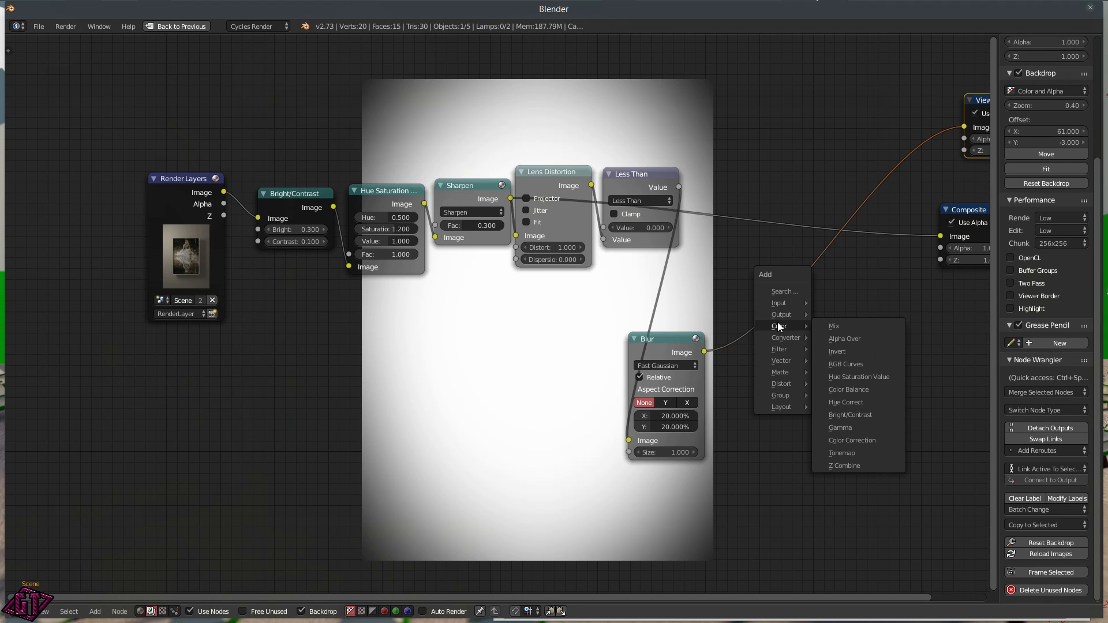
click(861, 327)
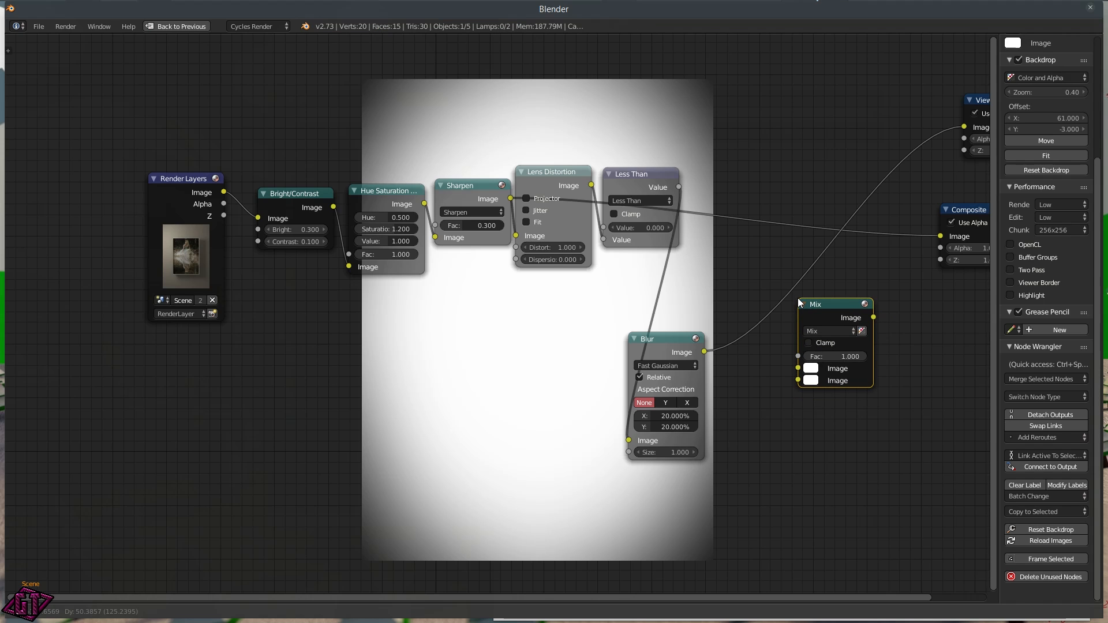
click(797, 298)
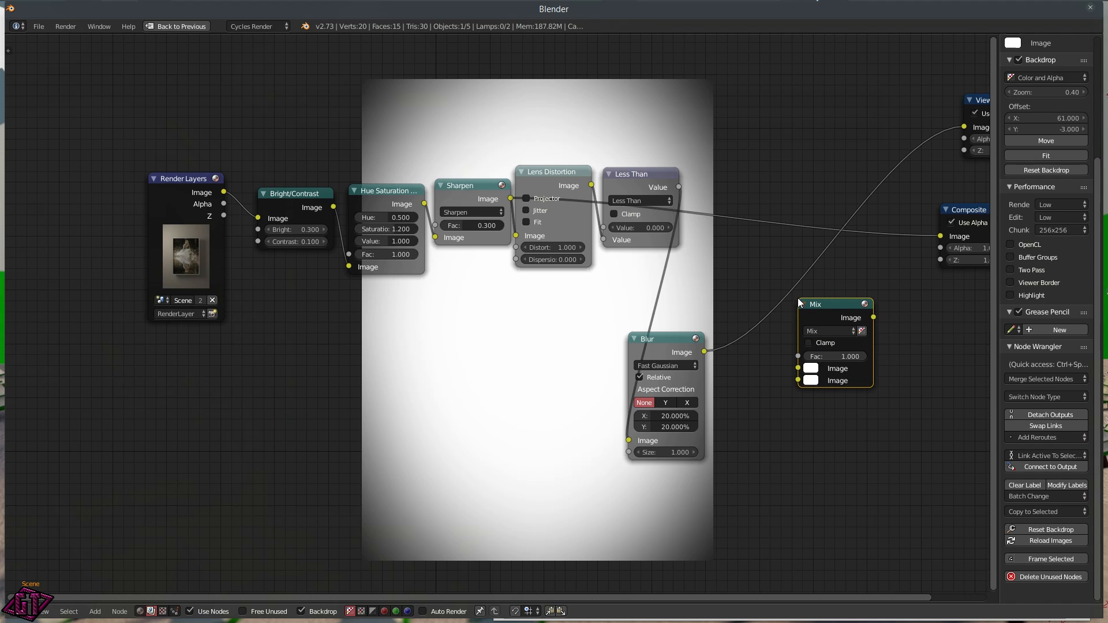
click(839, 331)
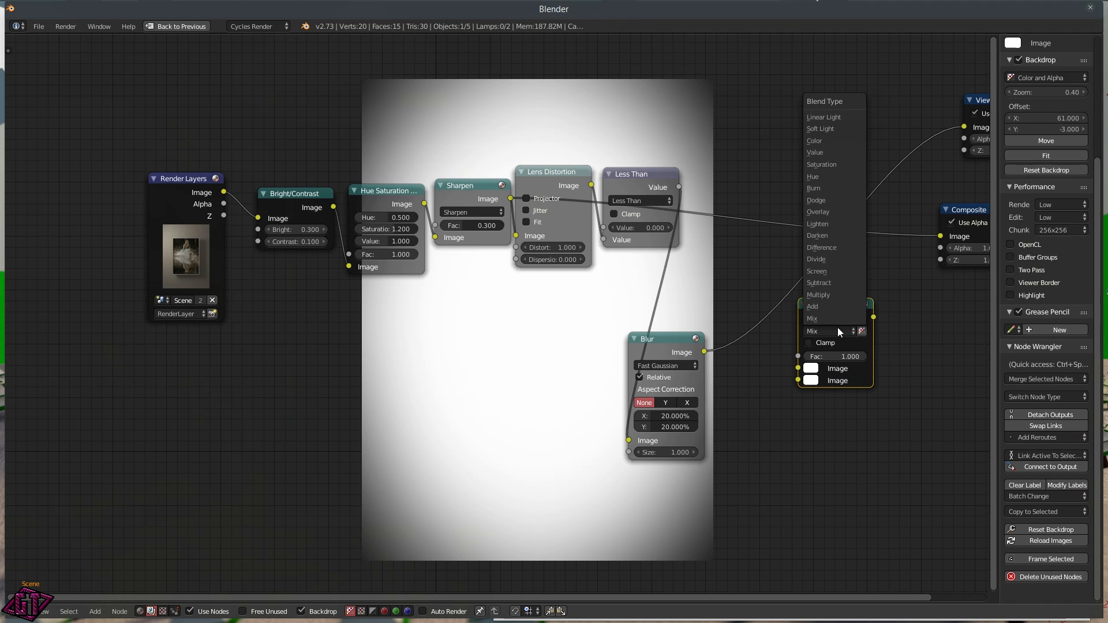
click(831, 293)
- Link Blur to Multiply's second Image input, the Render Layers image to its first, and Multiply's output to the Viewer
drag(704, 350, 798, 381)
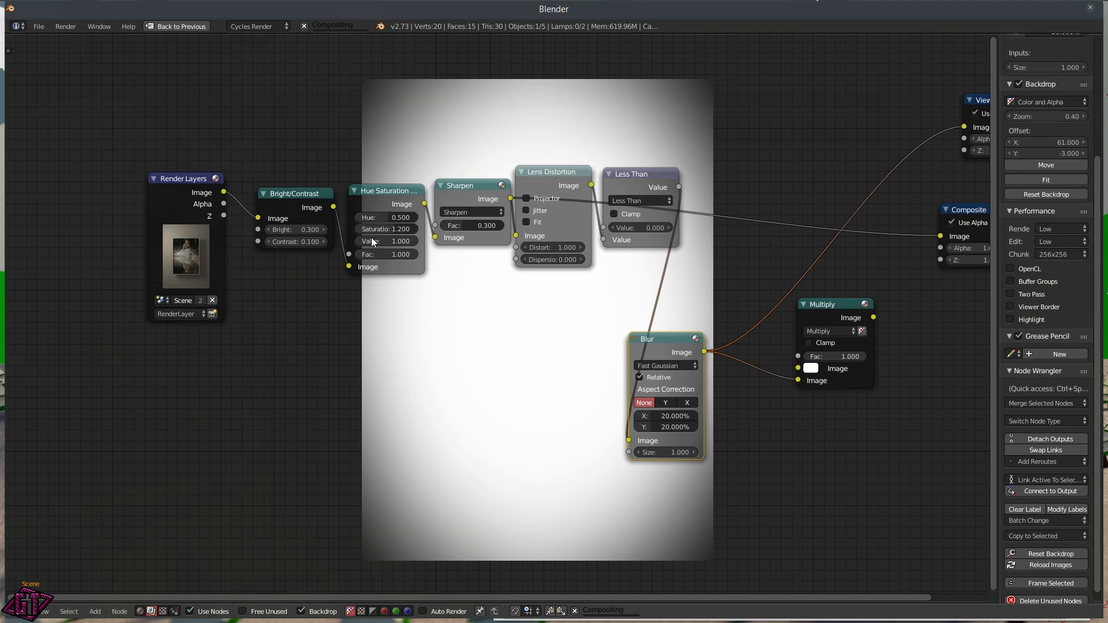
drag(224, 193, 798, 369)
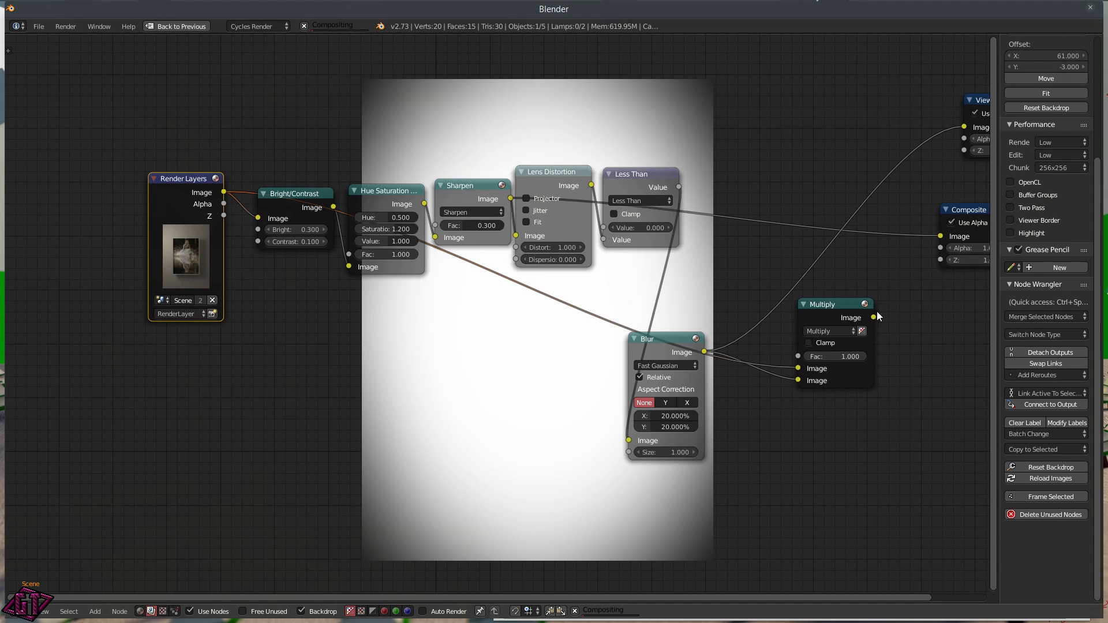
drag(875, 315, 963, 126)
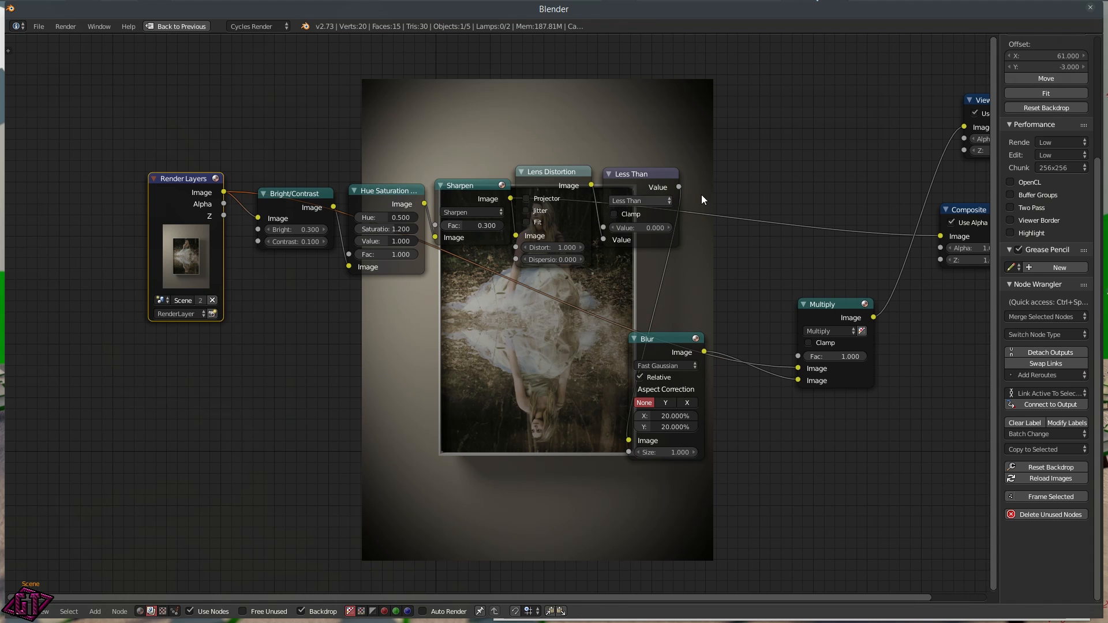
- Try a factor of 0.4 on the Multiply node to weaken the vignette
middle_drag(778, 209, 607, 227)
click(638, 414)
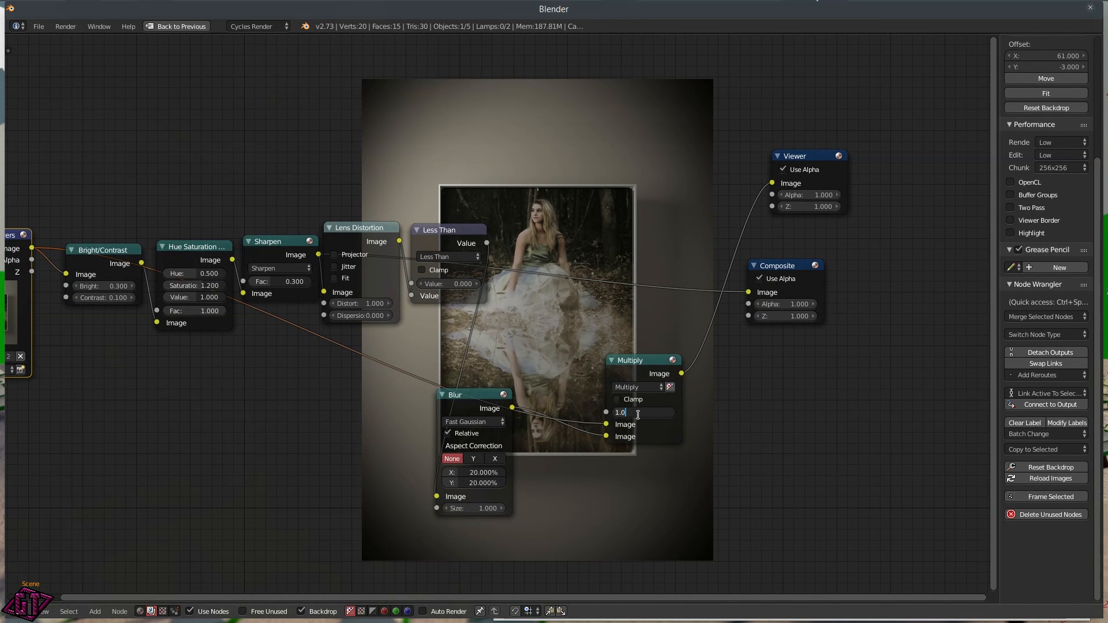
text(.4)
key(Return)
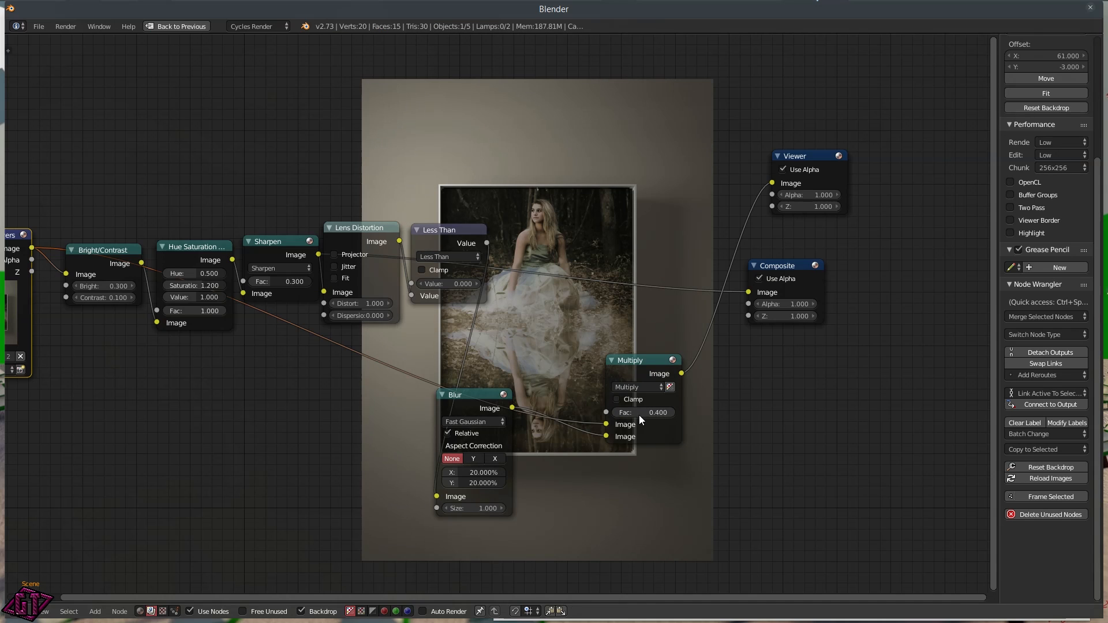
- Set the Multiply node's factor to 0.6
click(634, 411)
key(BackSpace)
key(Return)
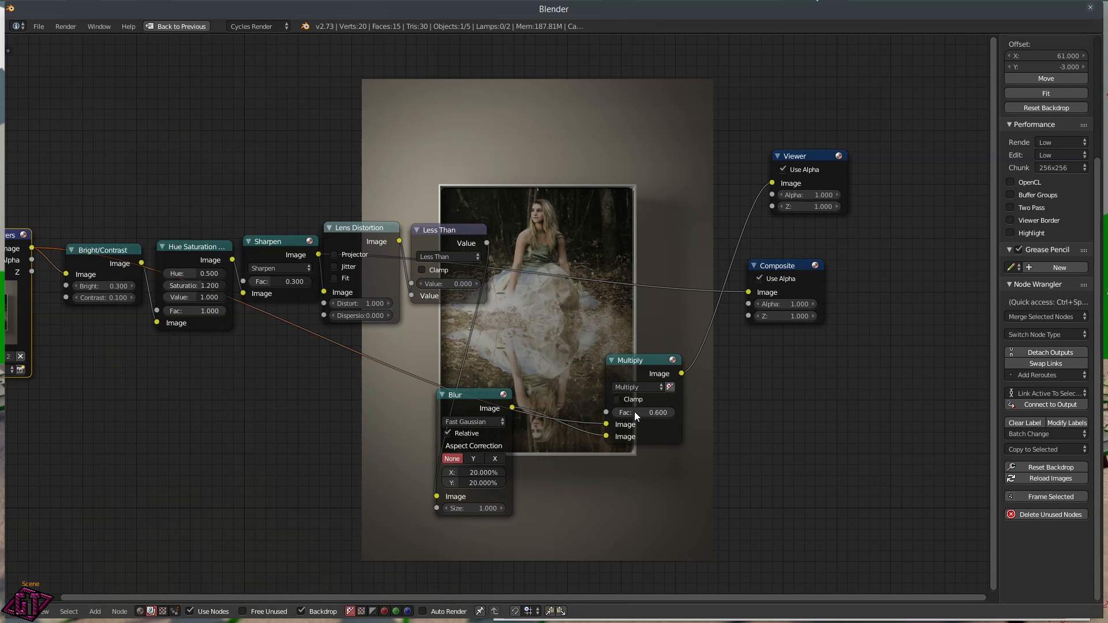
- Feed Multiply into Composite, spread Composite and Viewer farther out, and line up Blur and Multiply after Less Than
drag(808, 265, 916, 235)
drag(681, 374, 856, 261)
drag(835, 155, 942, 120)
drag(891, 237, 952, 213)
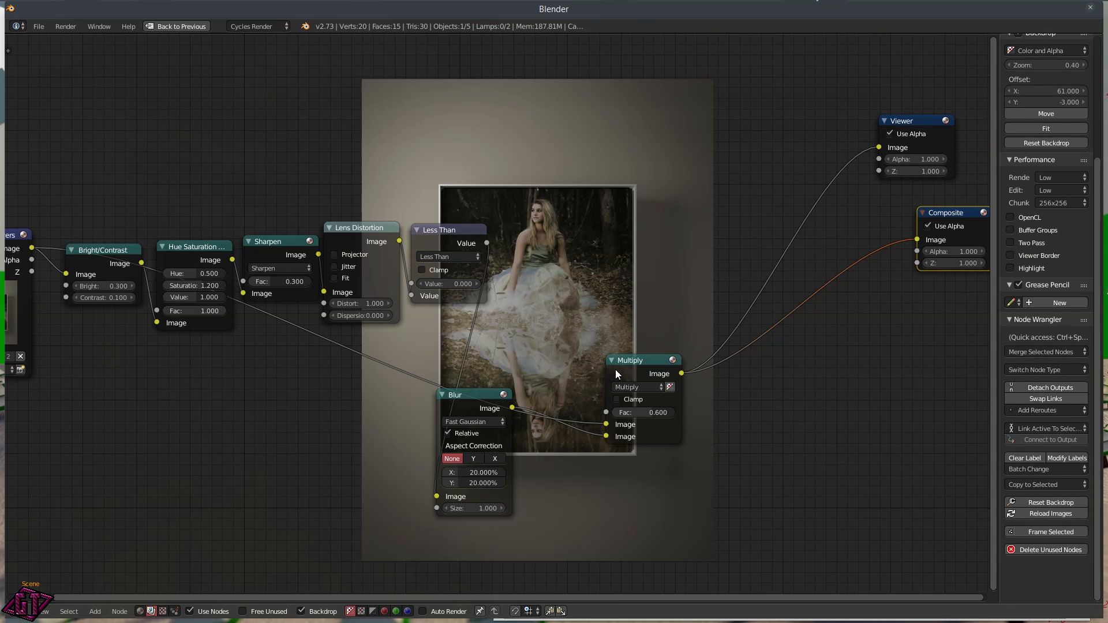
drag(476, 397, 559, 213)
drag(649, 361, 677, 208)
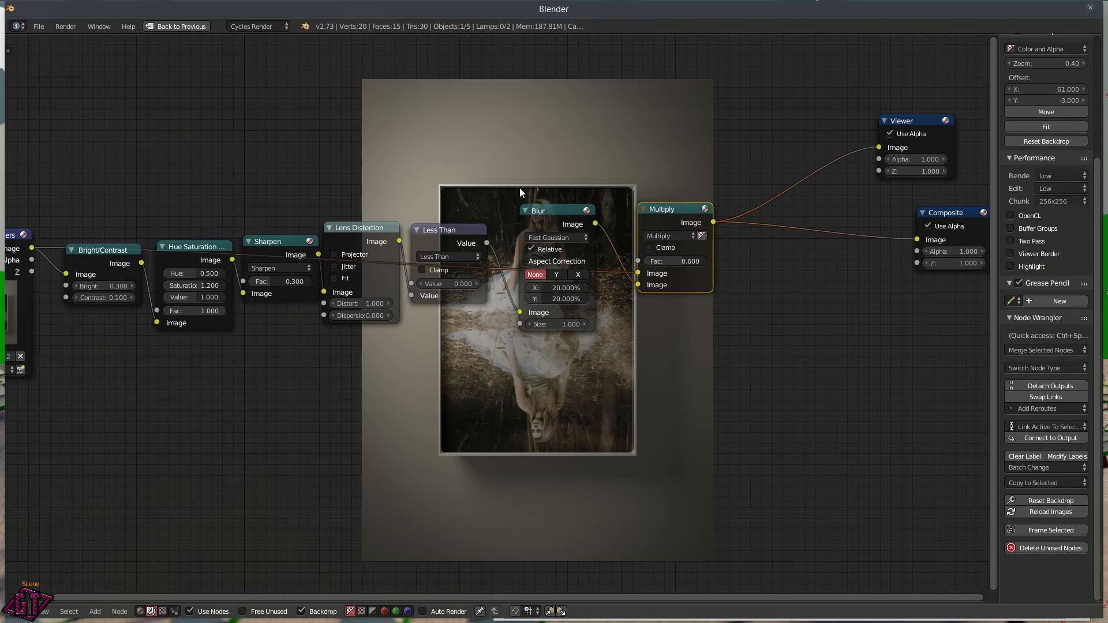
- Examine the composited picture and its vignette in an enlarged, recentred backdrop clear of the nodes
middle_drag(171, 257, 300, 168)
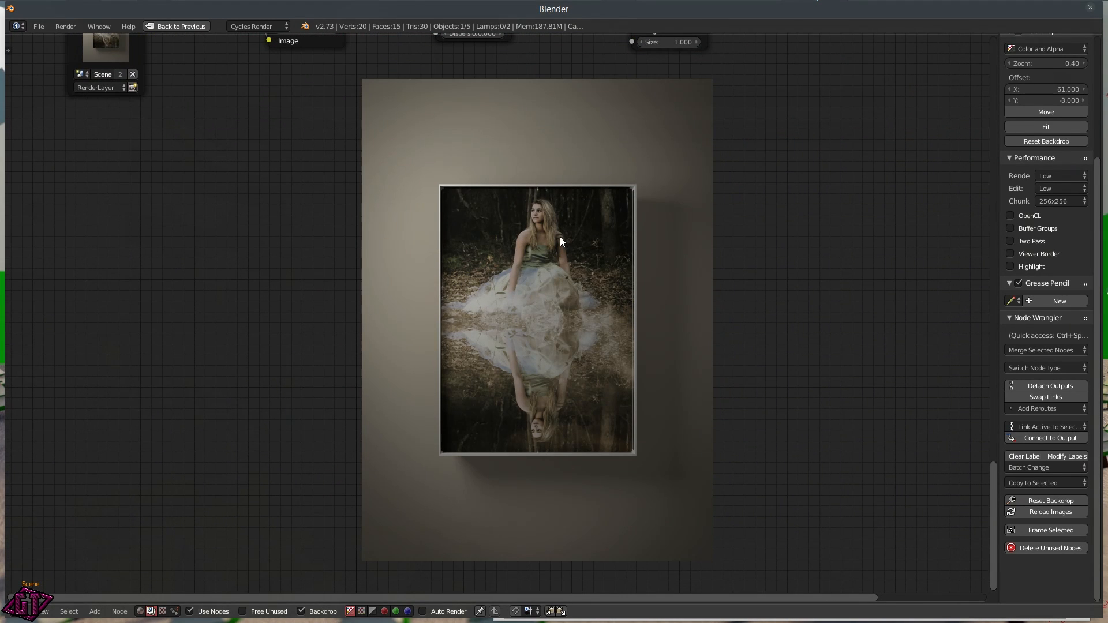
key(alt+v)
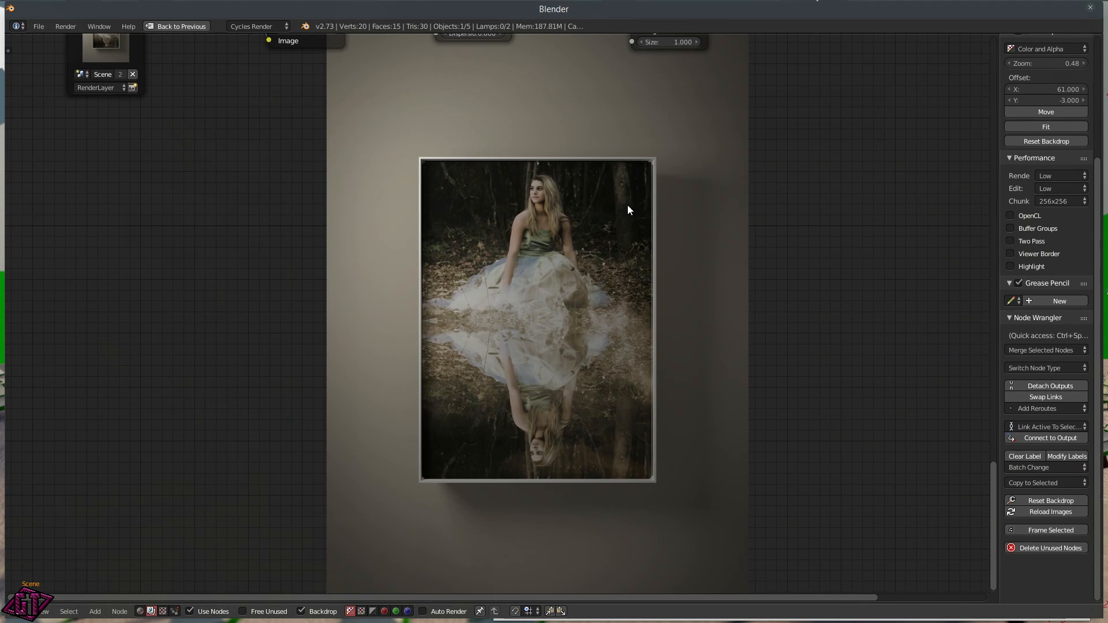
mouse_move(573, 223)
alt+middle_down()
mouse_move(559, 304)
mouse_move(573, 207)
mouse_move(570, 219)
alt+middle_up()
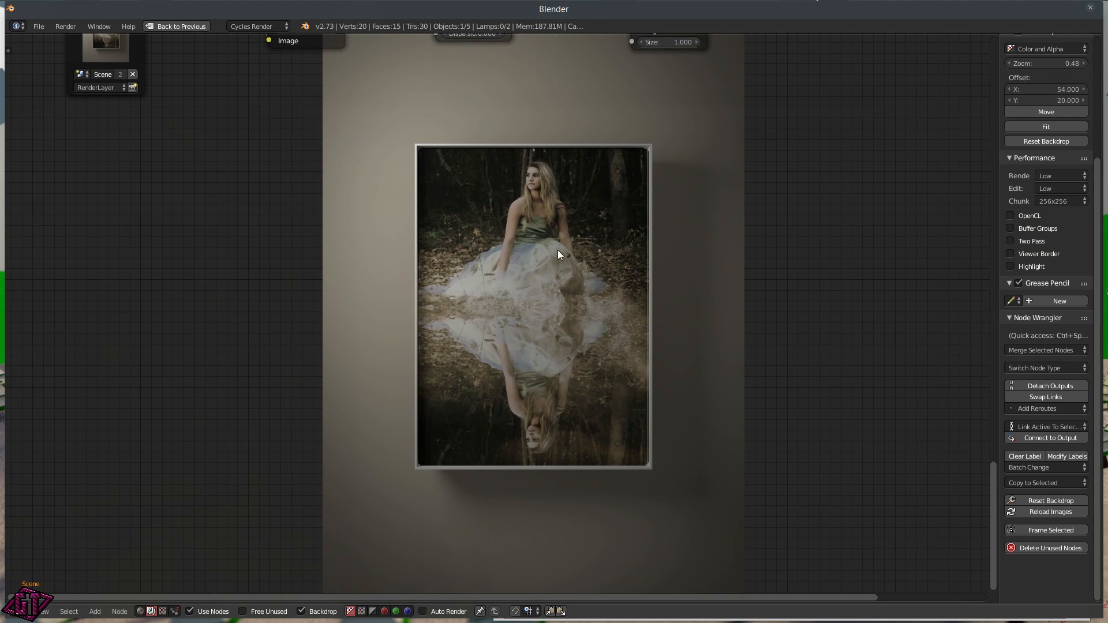
middle_drag(487, 195, 455, 119)
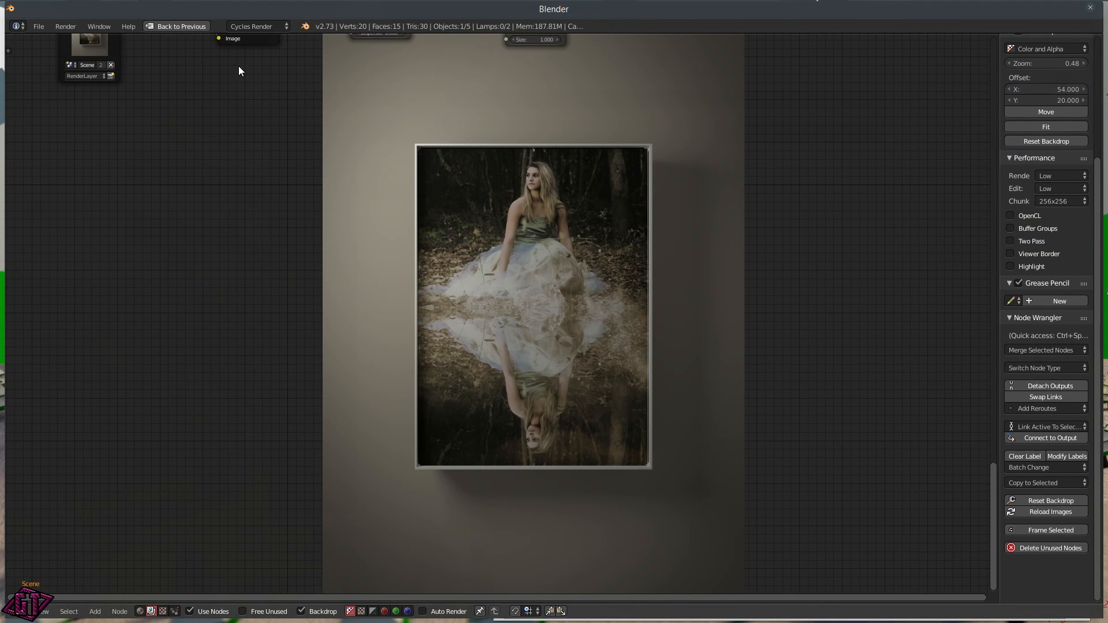
- Leave the maximized node editor, switch to the Default screen layout and view the scene through the camera
click(184, 23)
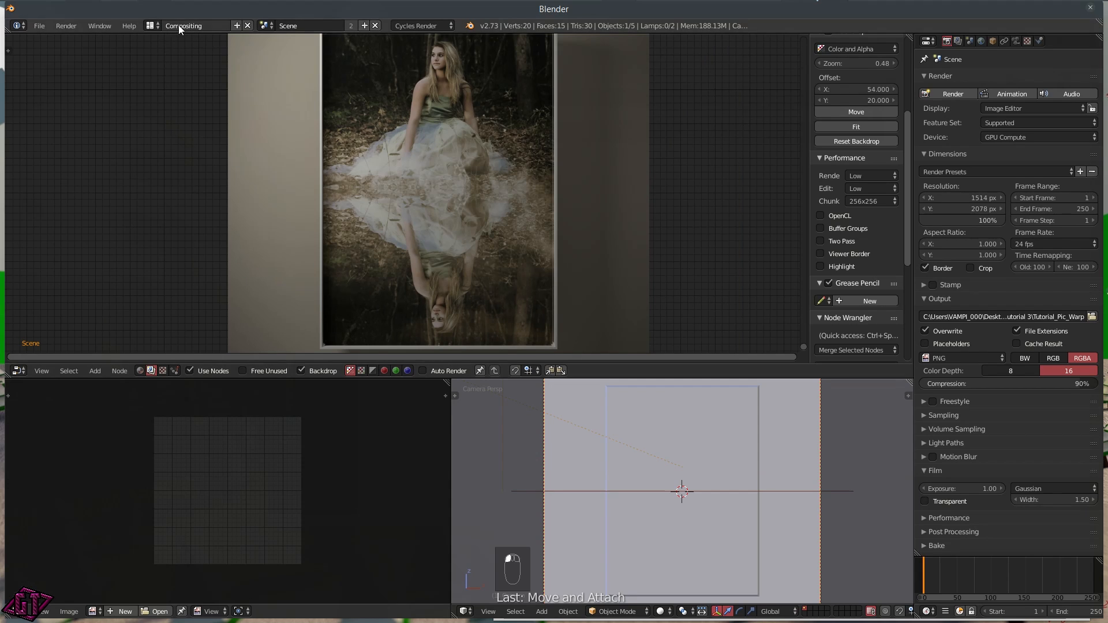
click(153, 25)
click(251, 84)
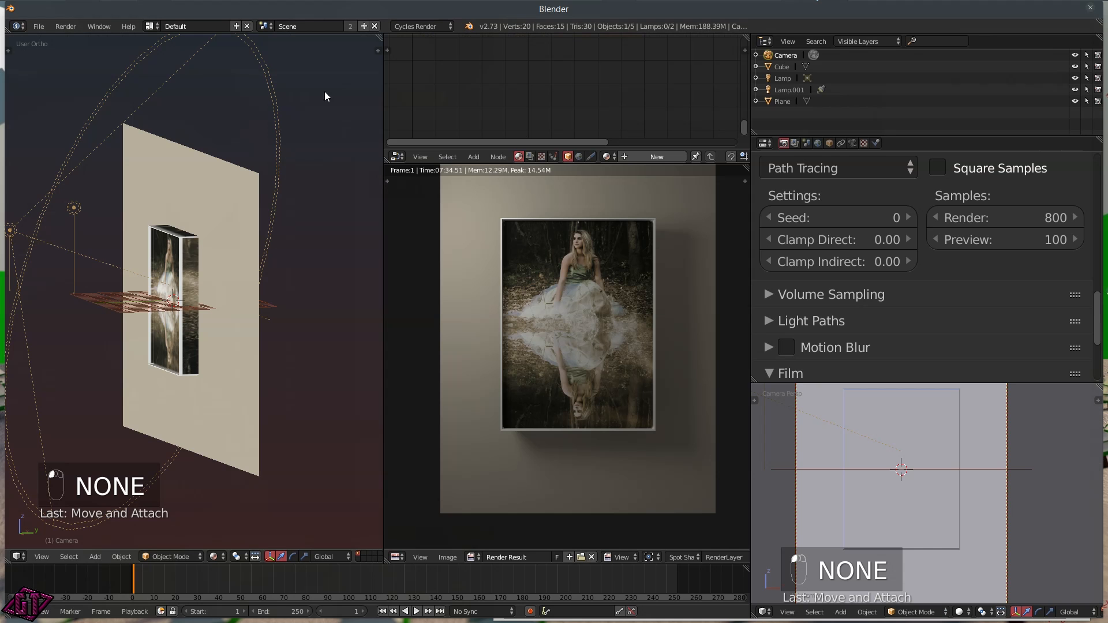
middle_drag(223, 292, 214, 339)
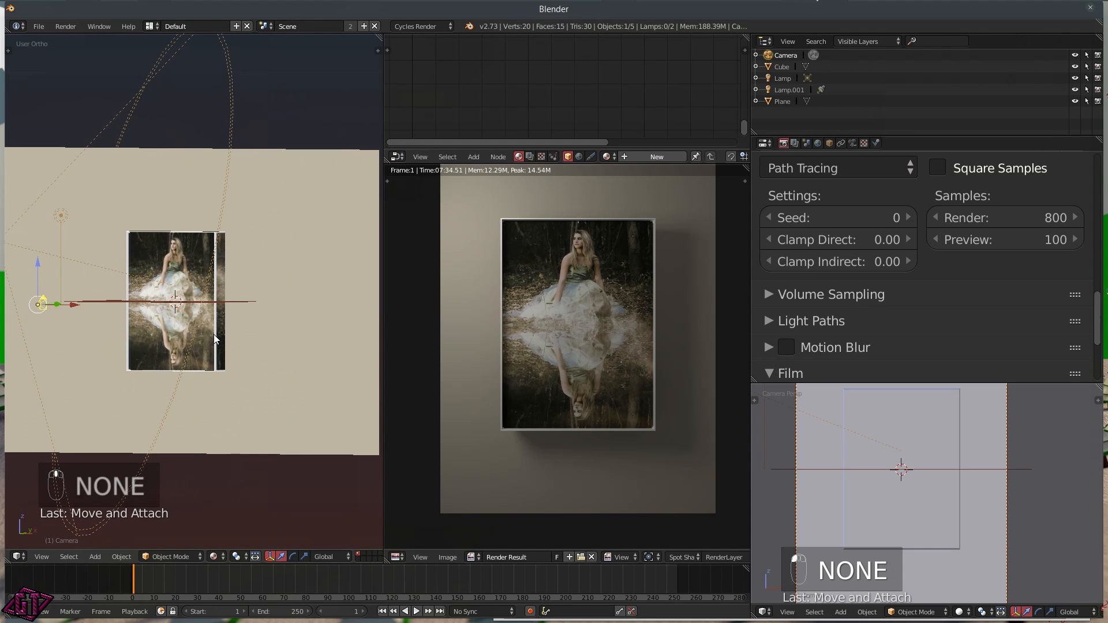
key(KP_0)
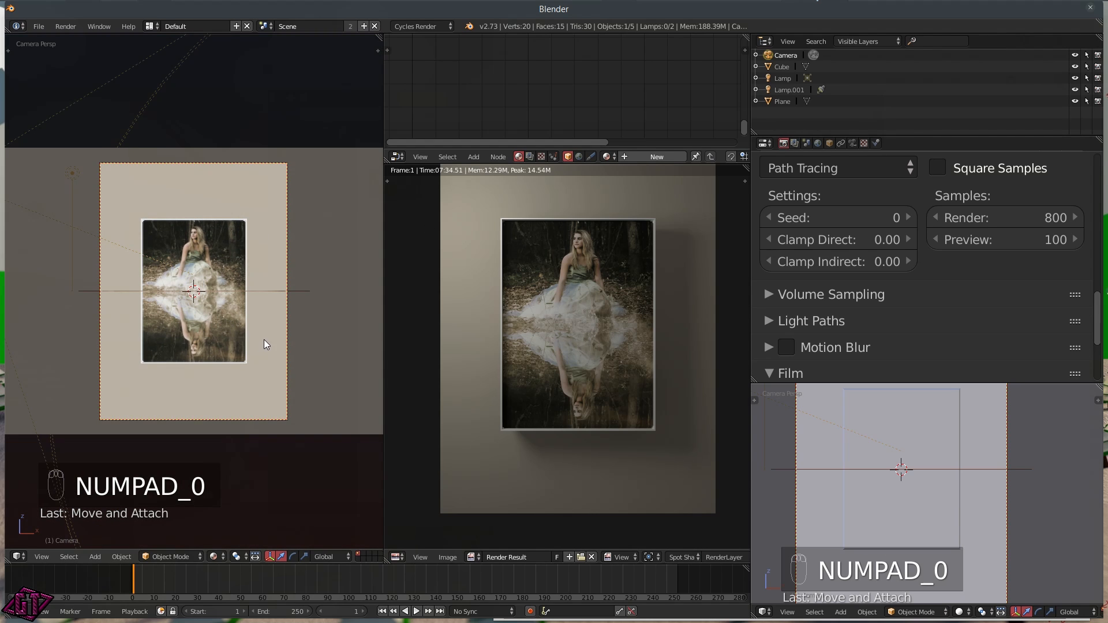
- Lock the camera to the view and widen the main 3D viewport
key(n)
click(252, 92)
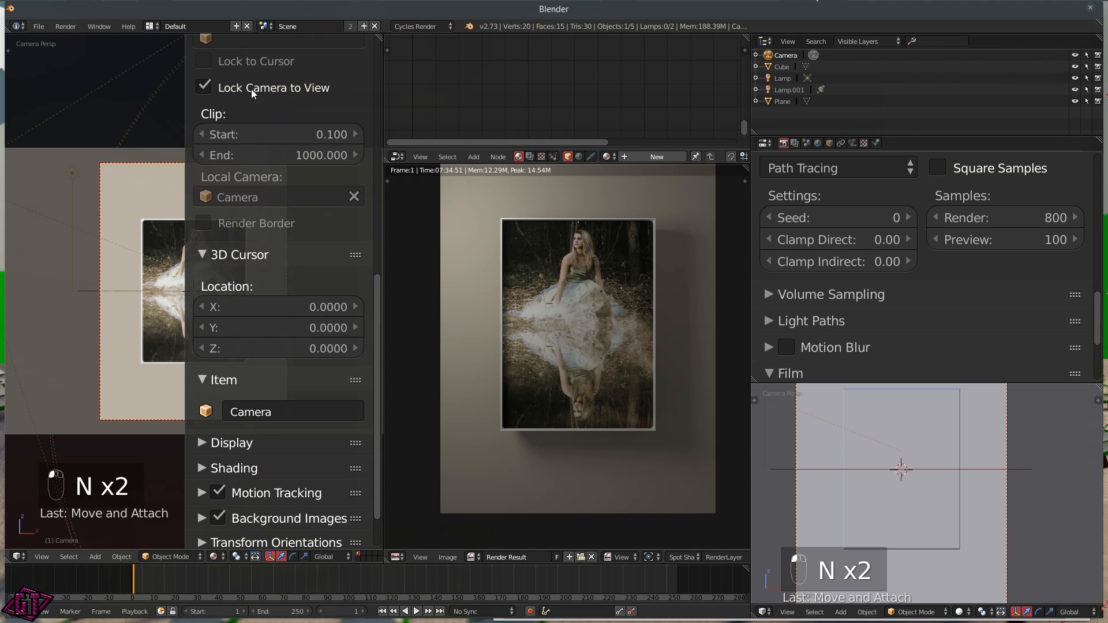
key(n)
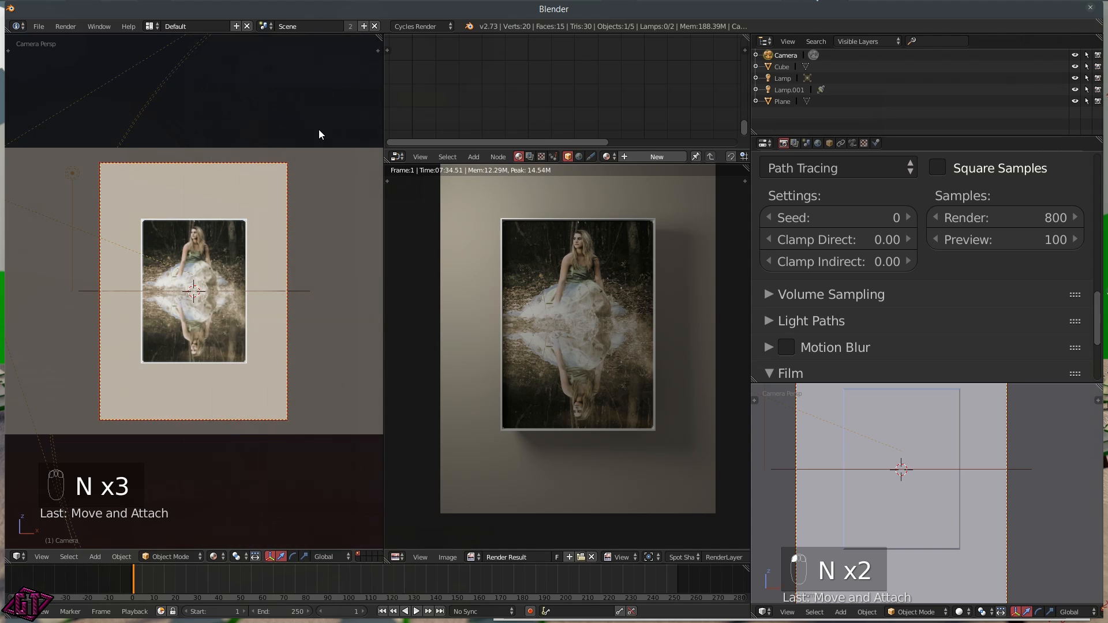
drag(385, 208, 573, 208)
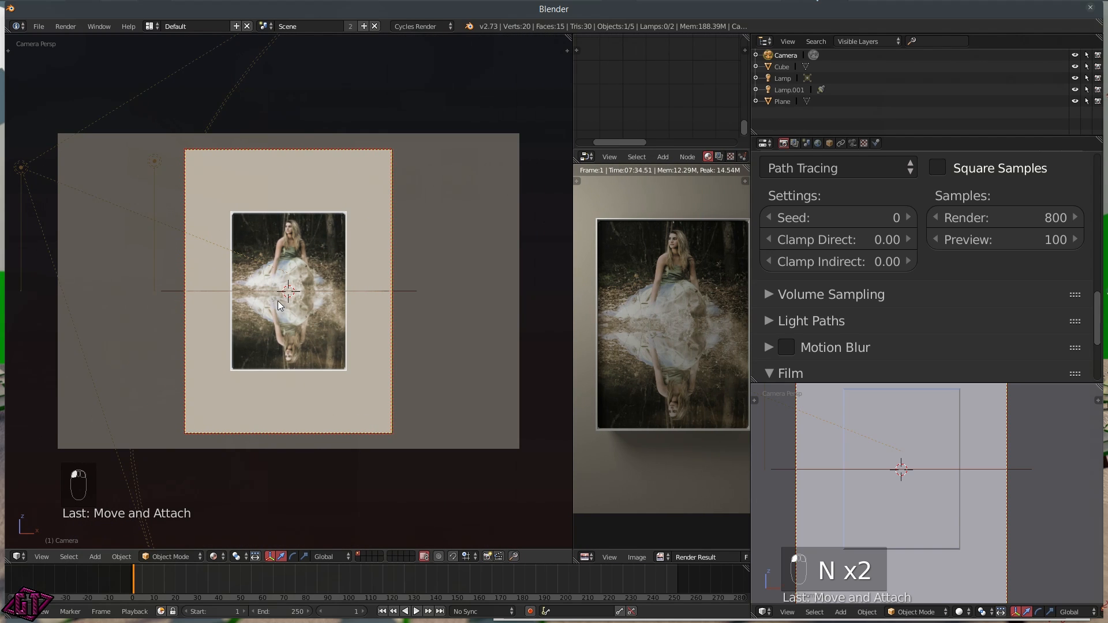
- Orbit the locked camera to an oblique view of the canvas and the background plane
middle_drag(210, 334, 258, 344)
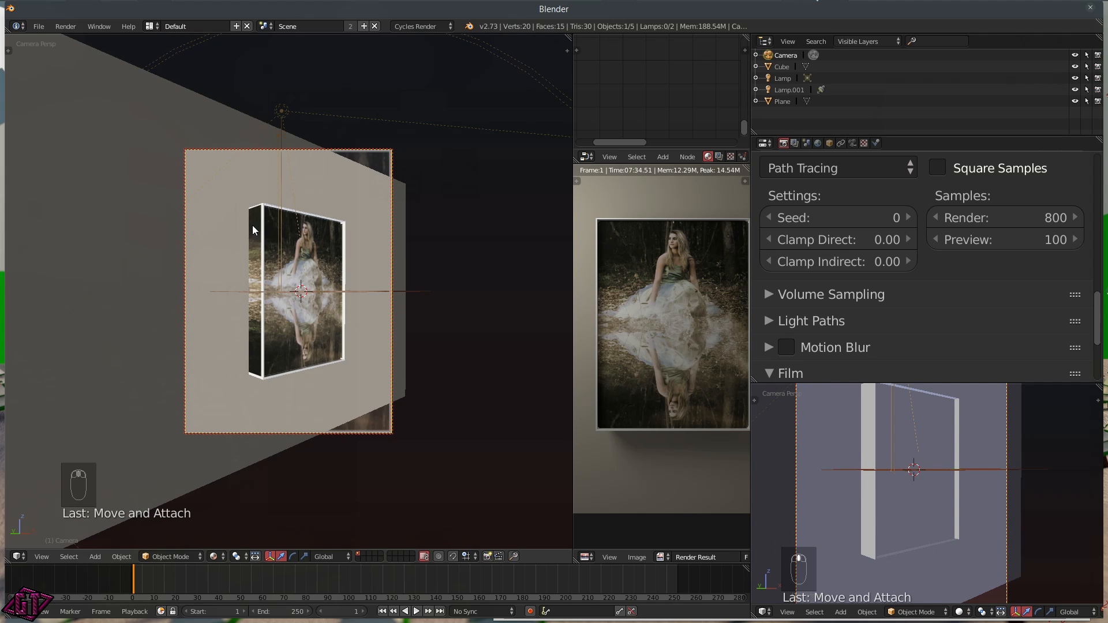
middle_drag(320, 278, 268, 302)
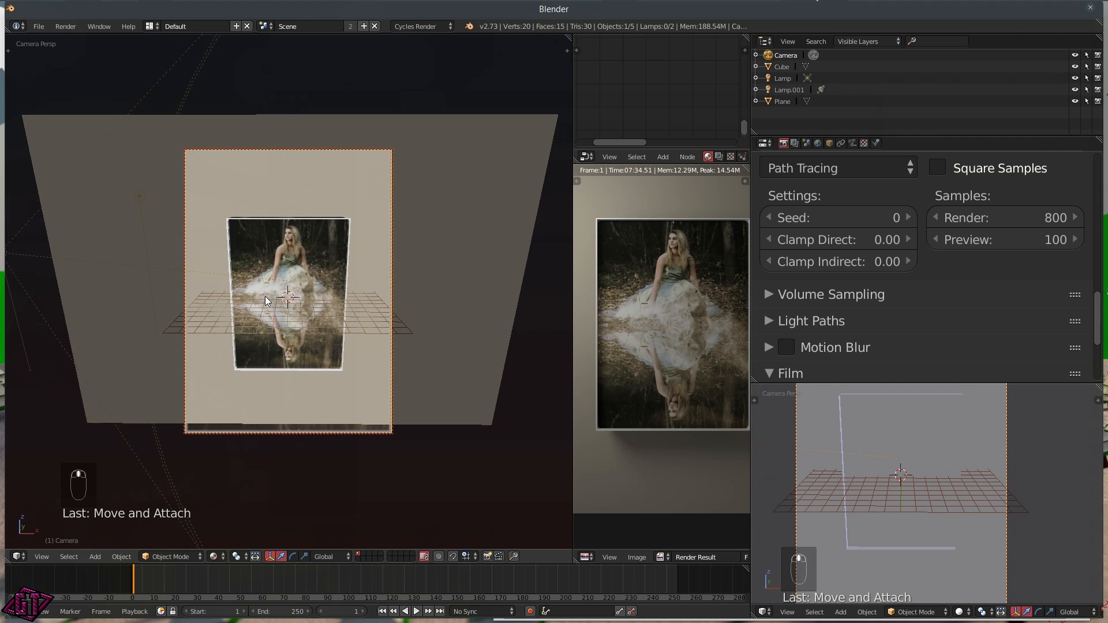
middle_drag(283, 352, 278, 318)
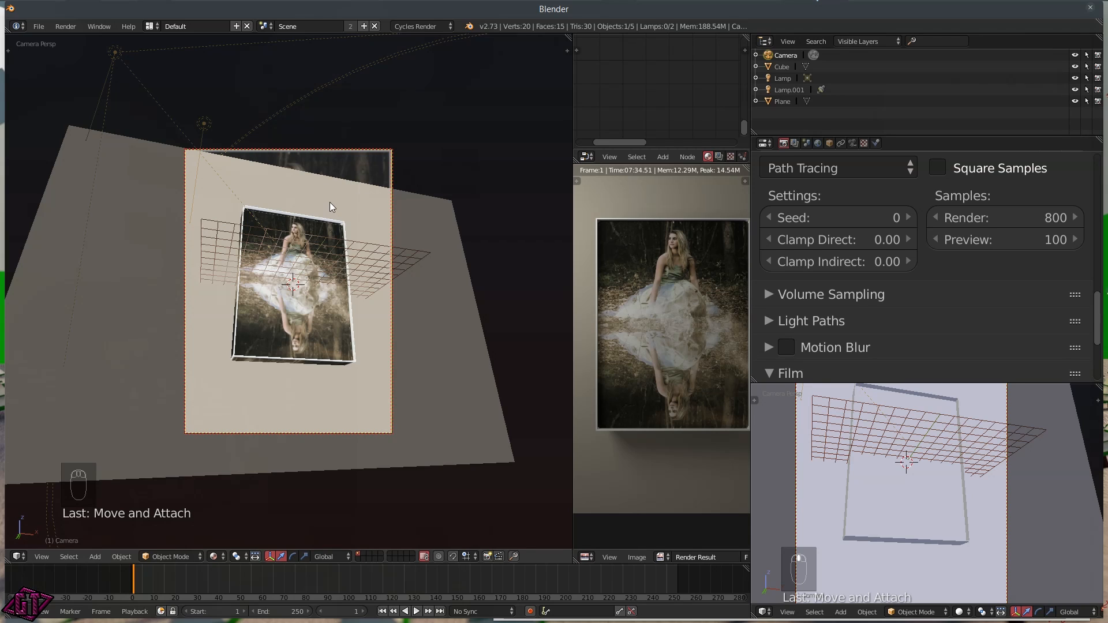
- Scale the background plane up along global Z so it fills the camera frame
click(348, 200)
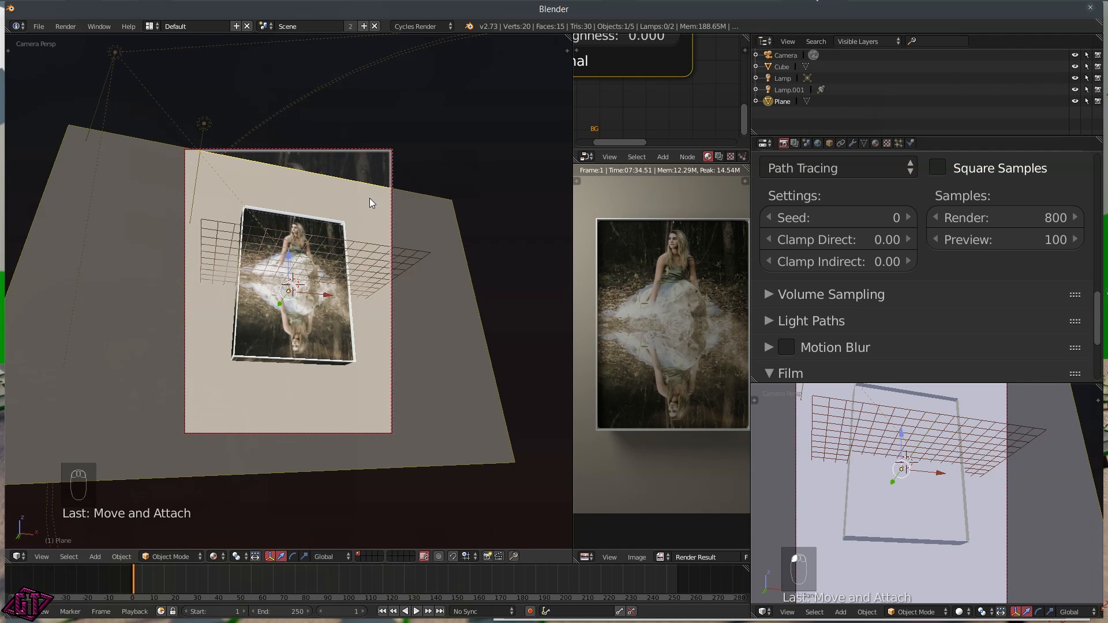
key(s)
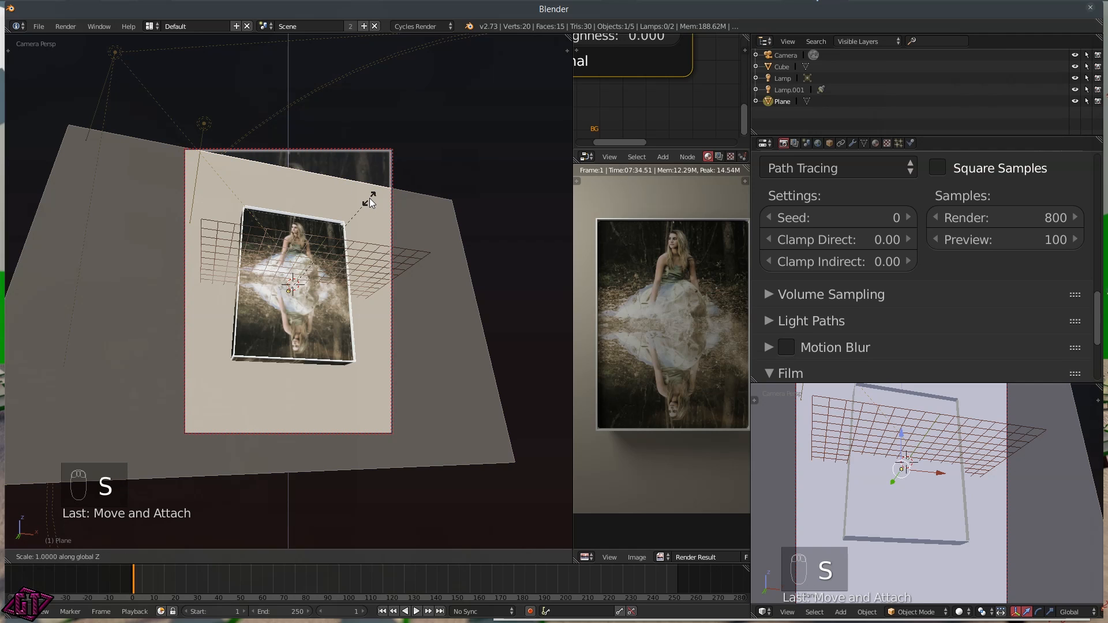
click(408, 145)
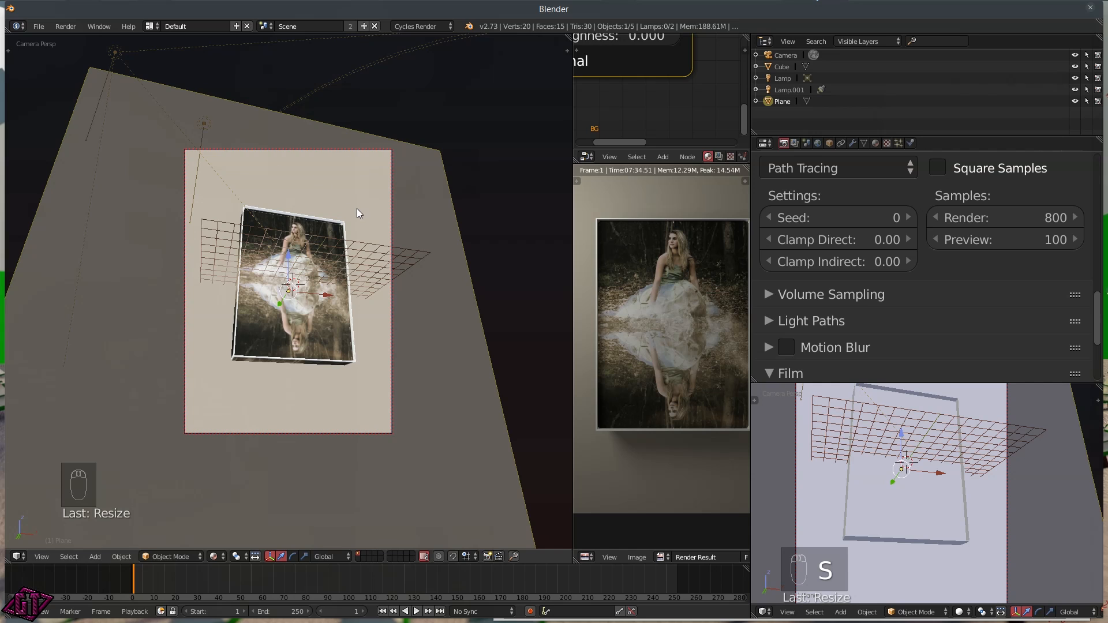
middle_drag(356, 190, 303, 220)
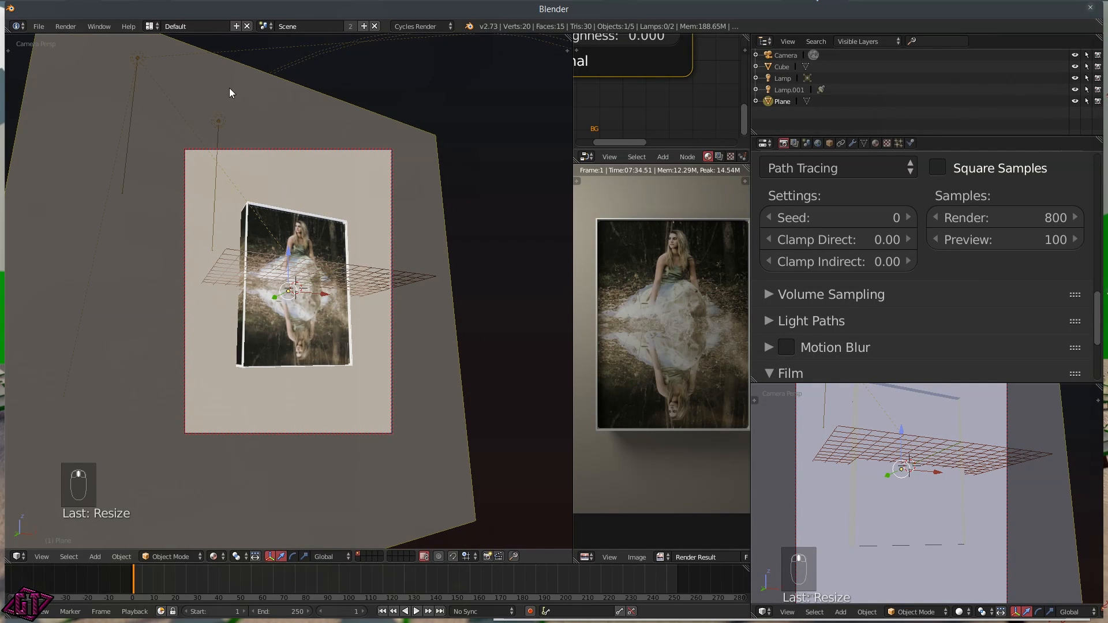
- Switch to the Compositing screen layout and maximize the node editor with the whole node tree in view
click(151, 26)
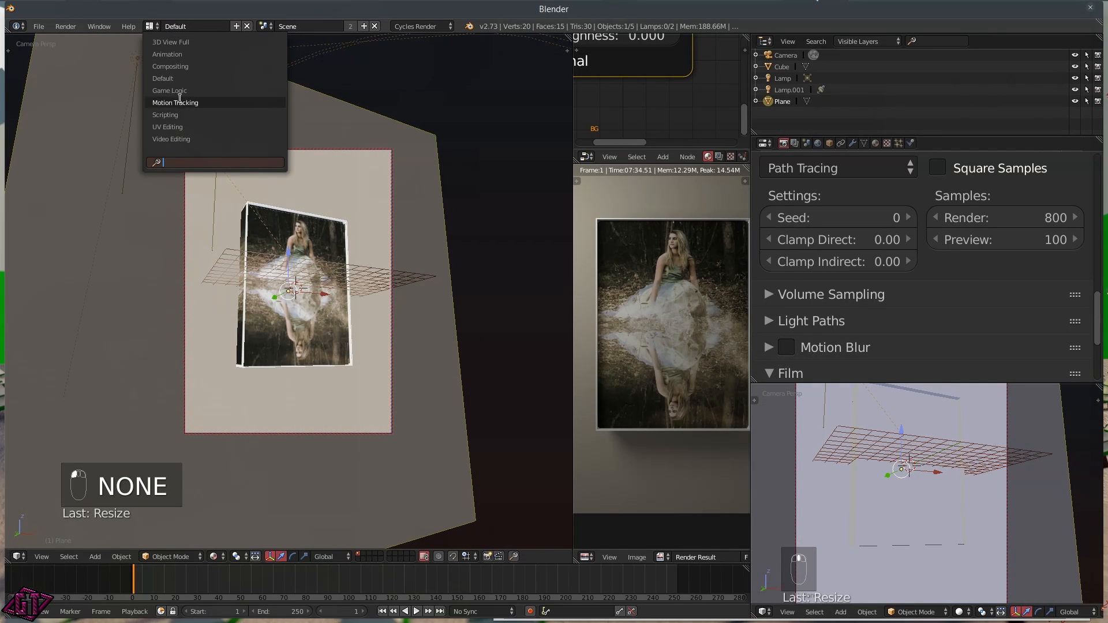
click(176, 67)
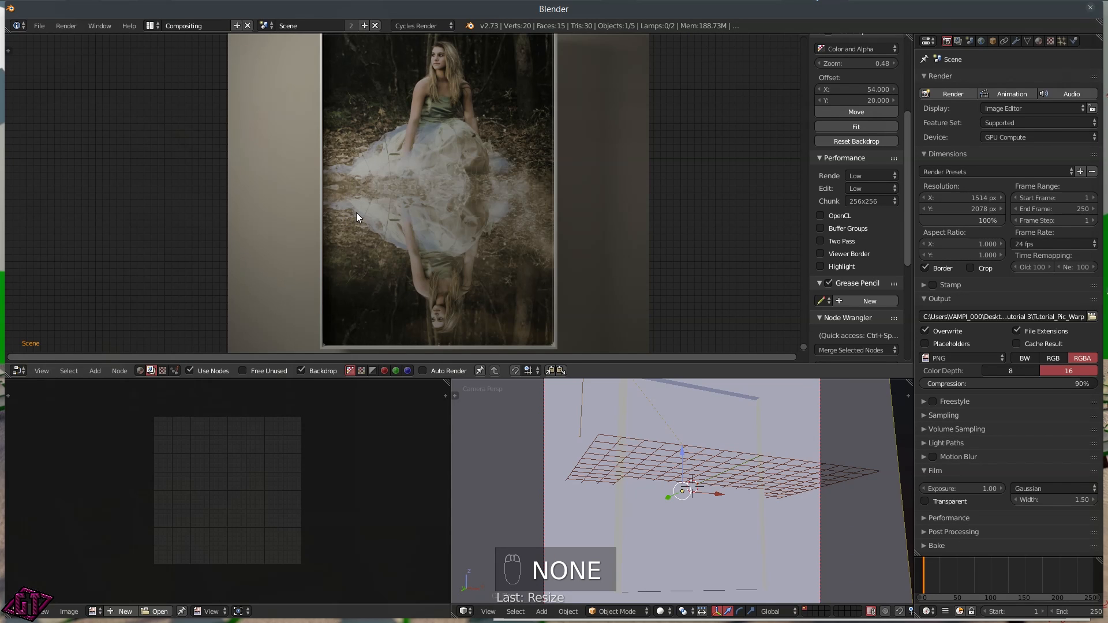
key(ctrl+Up)
middle_drag(369, 141, 384, 341)
middle_drag(293, 315, 335, 318)
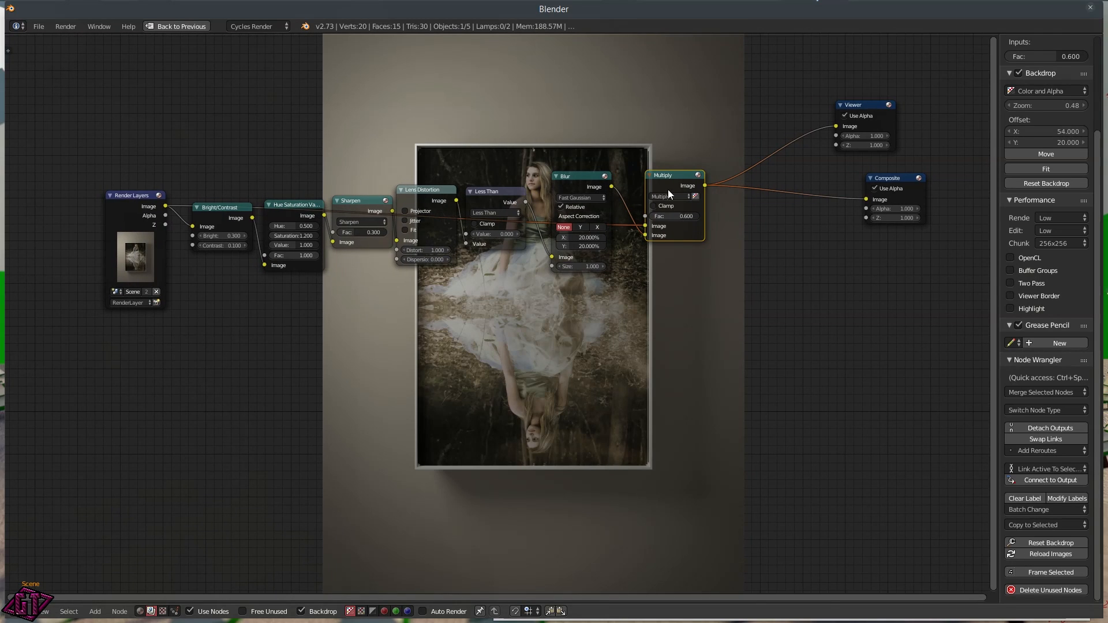
- Spread Multiply, Blur, Less Than, Lens Distortion and Sharpen toward the outputs, and move Render Layers away from Bright/Contrast
drag(685, 176, 779, 166)
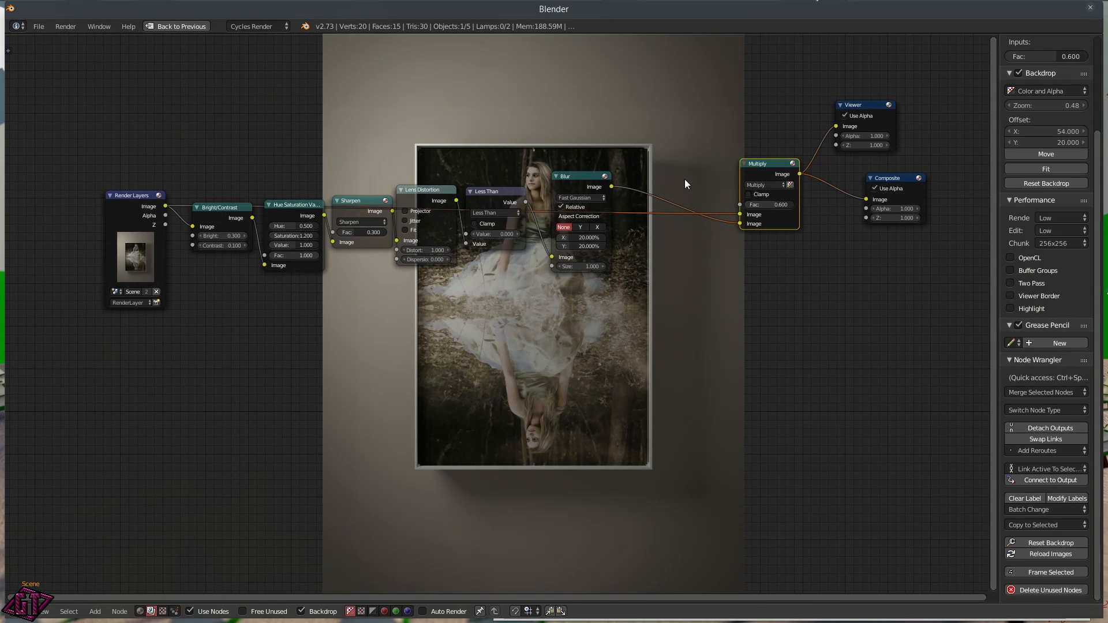
drag(599, 172, 699, 168)
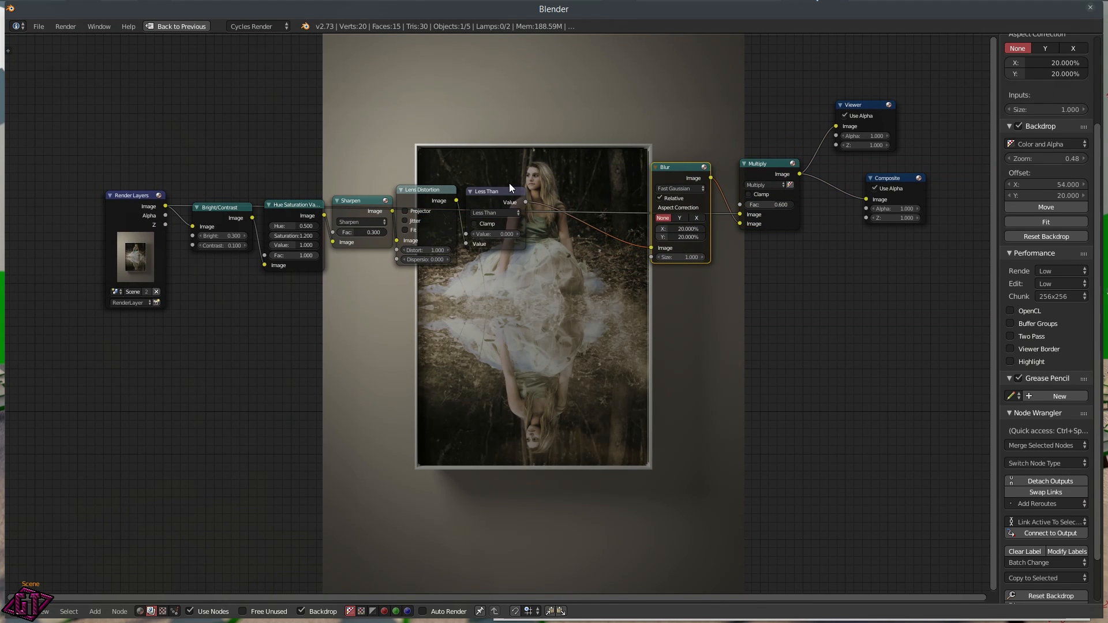
drag(496, 187, 598, 183)
click(443, 189)
drag(444, 189, 517, 185)
drag(348, 199, 406, 199)
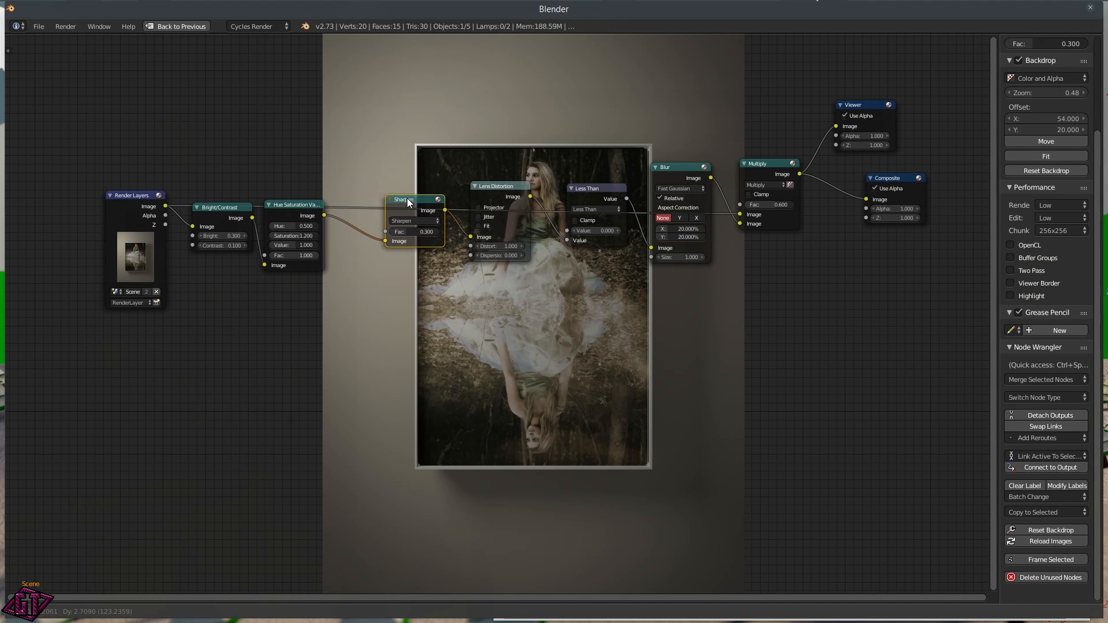
drag(112, 200, 997, 183)
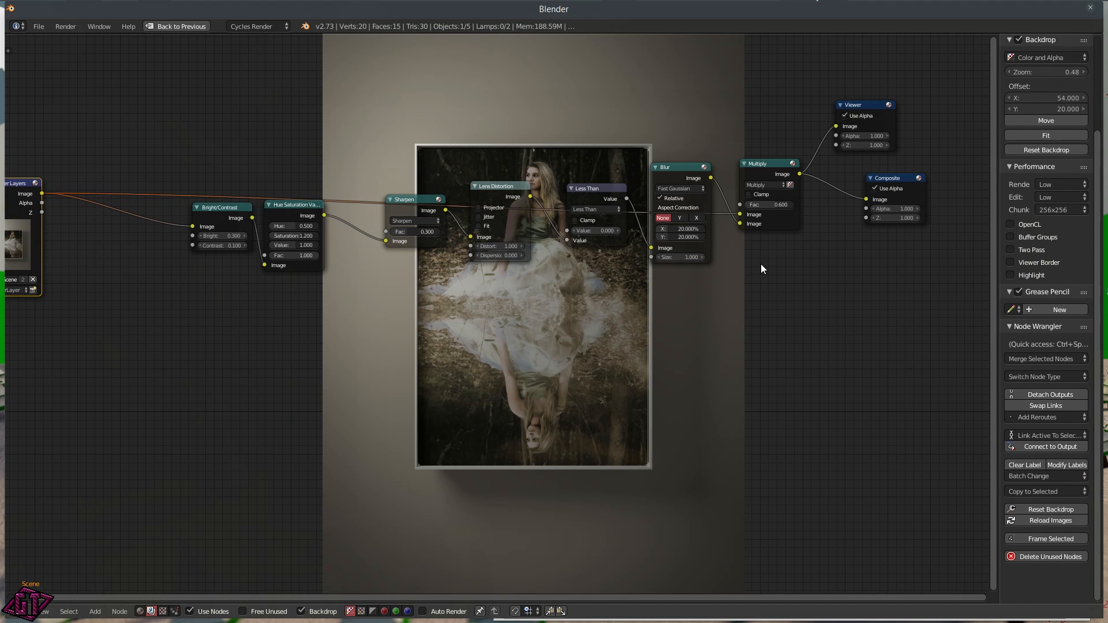
- Add an Image input node and place it directly below Render Layers
middle_drag(220, 370, 628, 302)
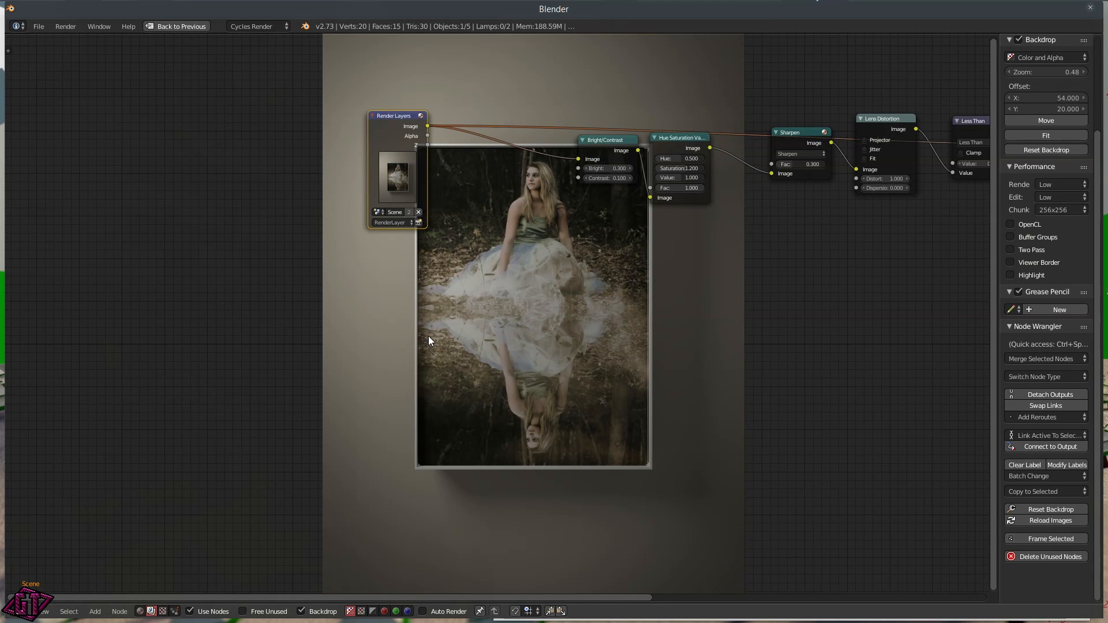
key(shift+a)
mouse_move(424, 317)
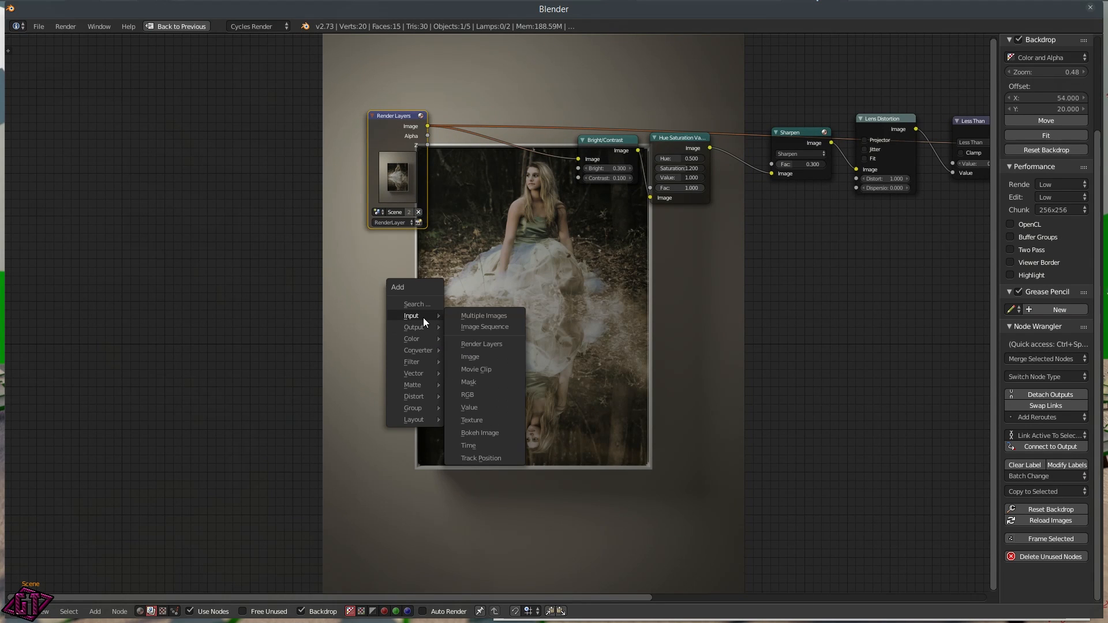
click(472, 355)
click(353, 239)
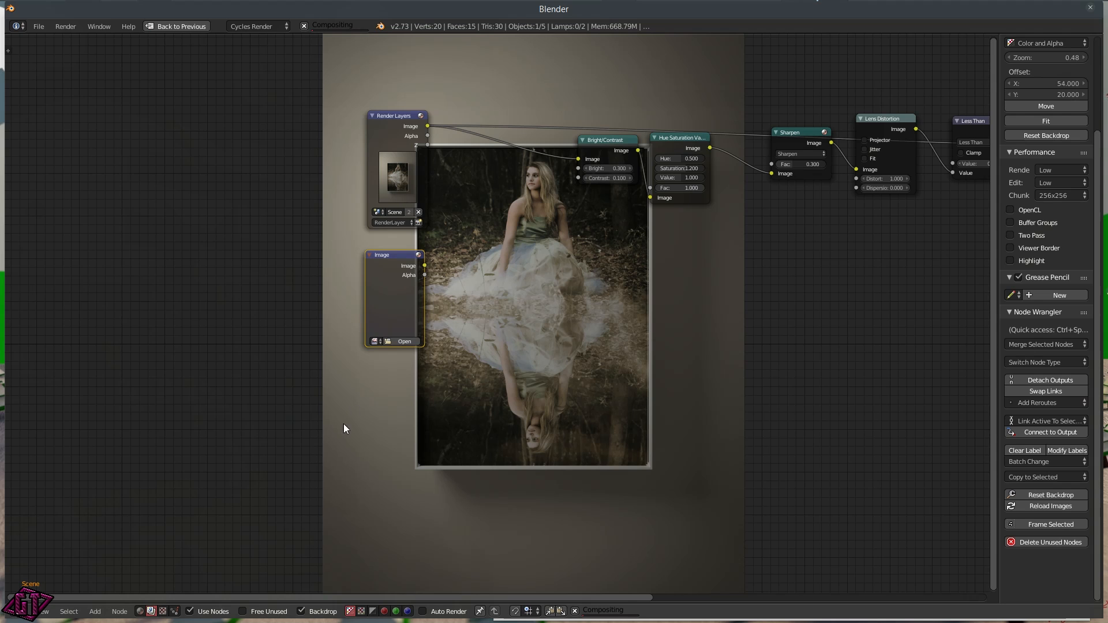
- Load Tutorial_Final.png from the Pic Warp Renders folder into the Image node, browsing the files as thumbnails
scroll(475, 327, up, 3)
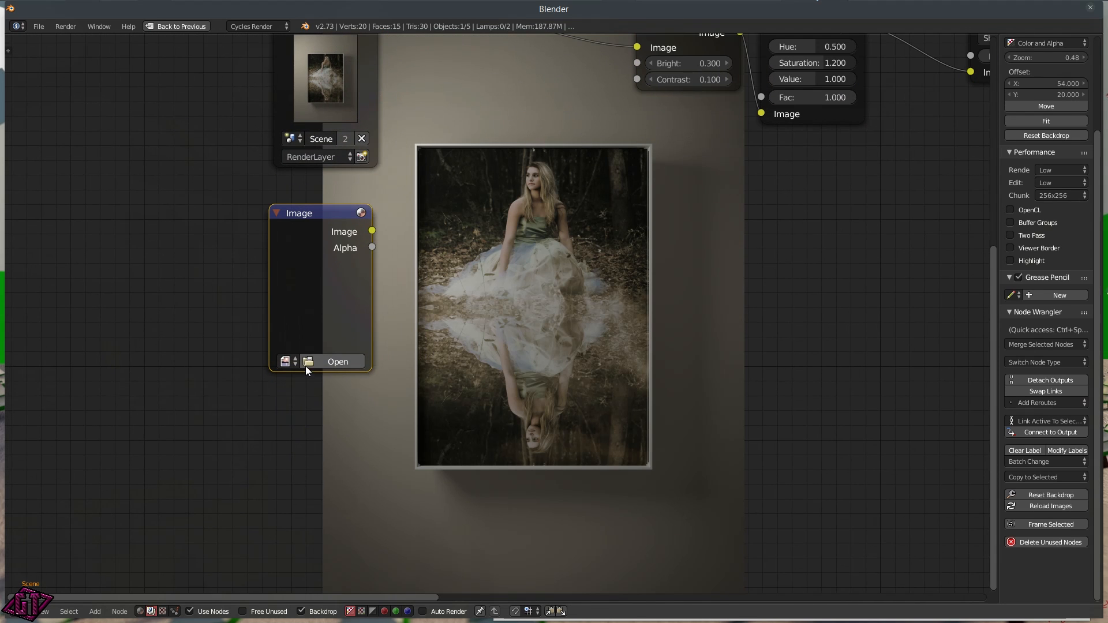
click(331, 361)
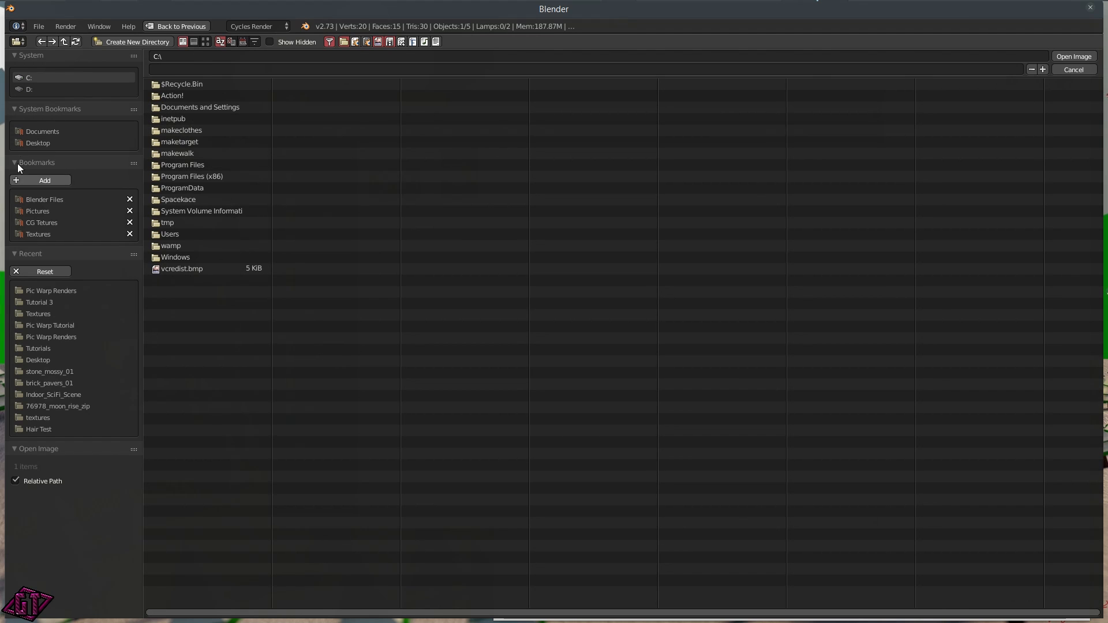
click(187, 281)
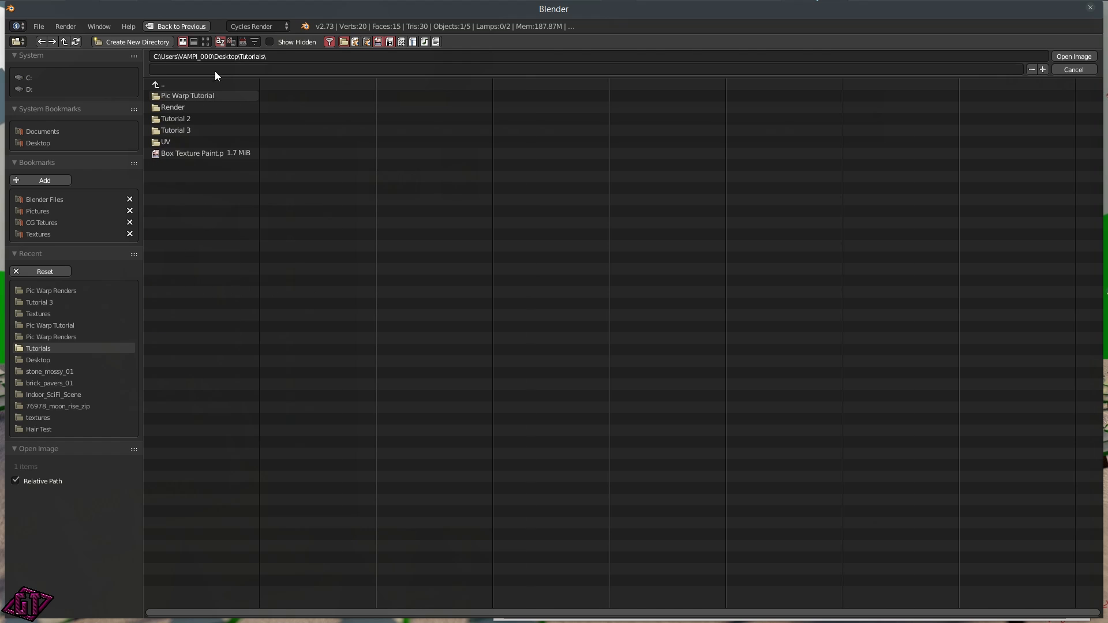
click(190, 96)
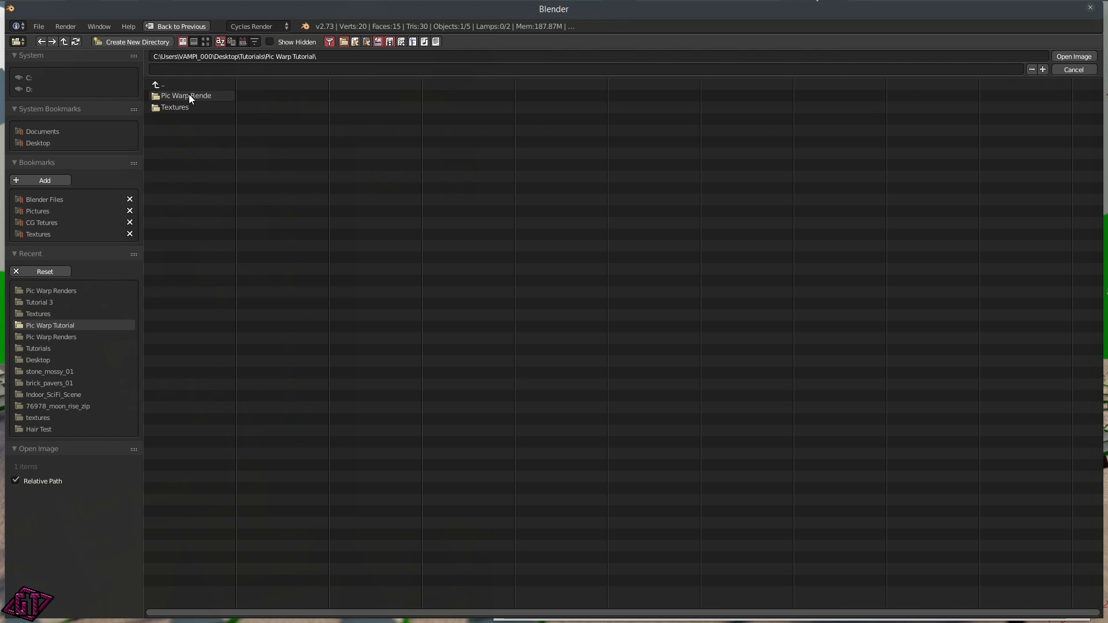
click(189, 95)
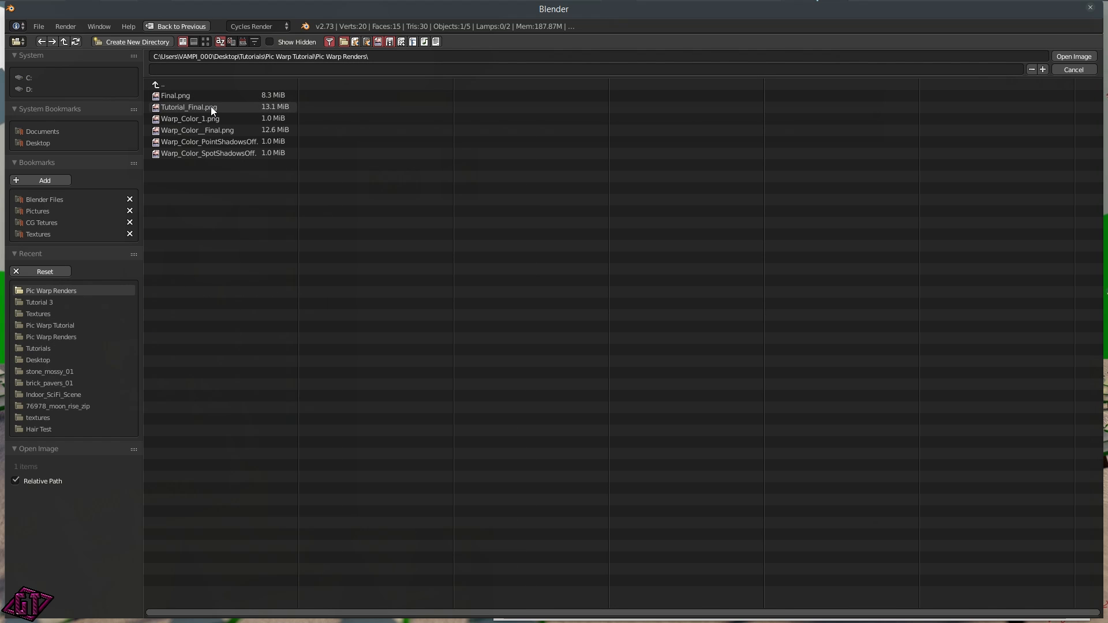
click(205, 42)
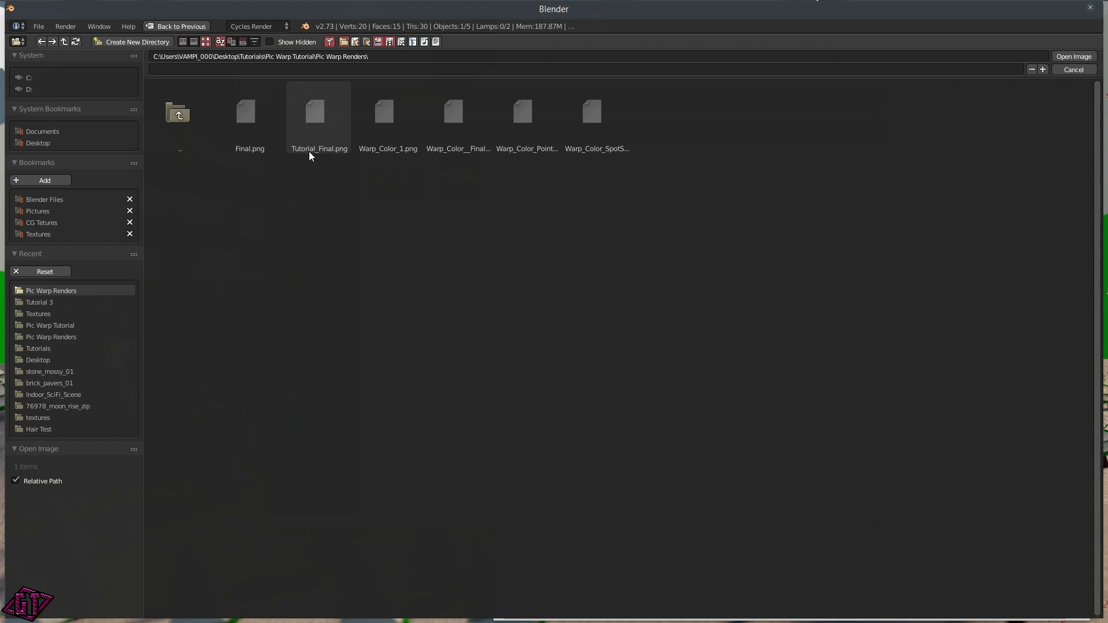
click(314, 117)
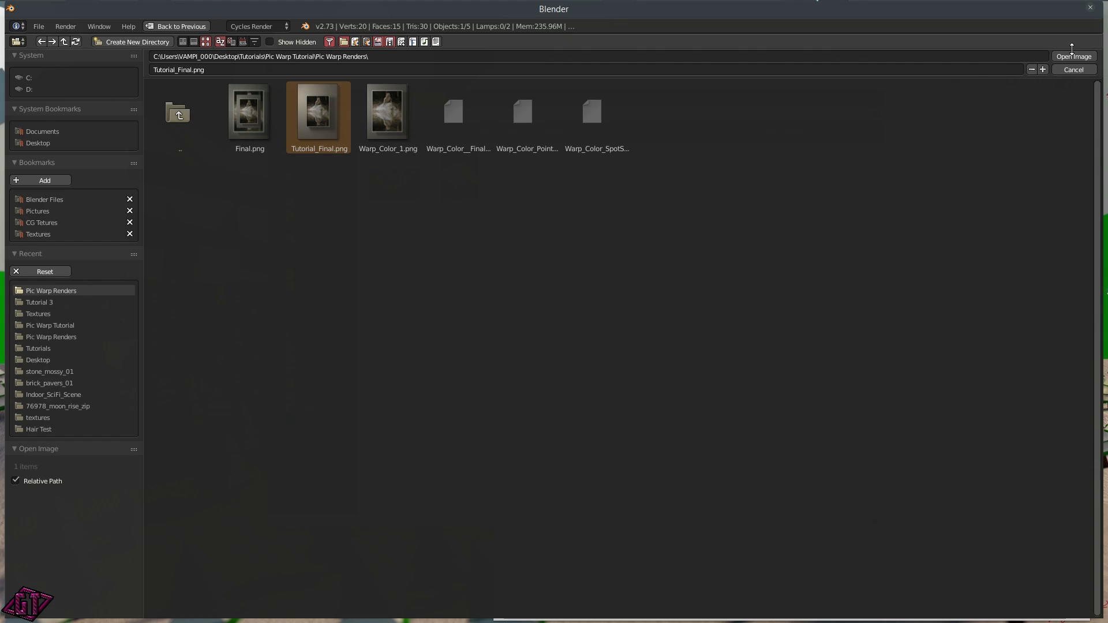
click(1075, 56)
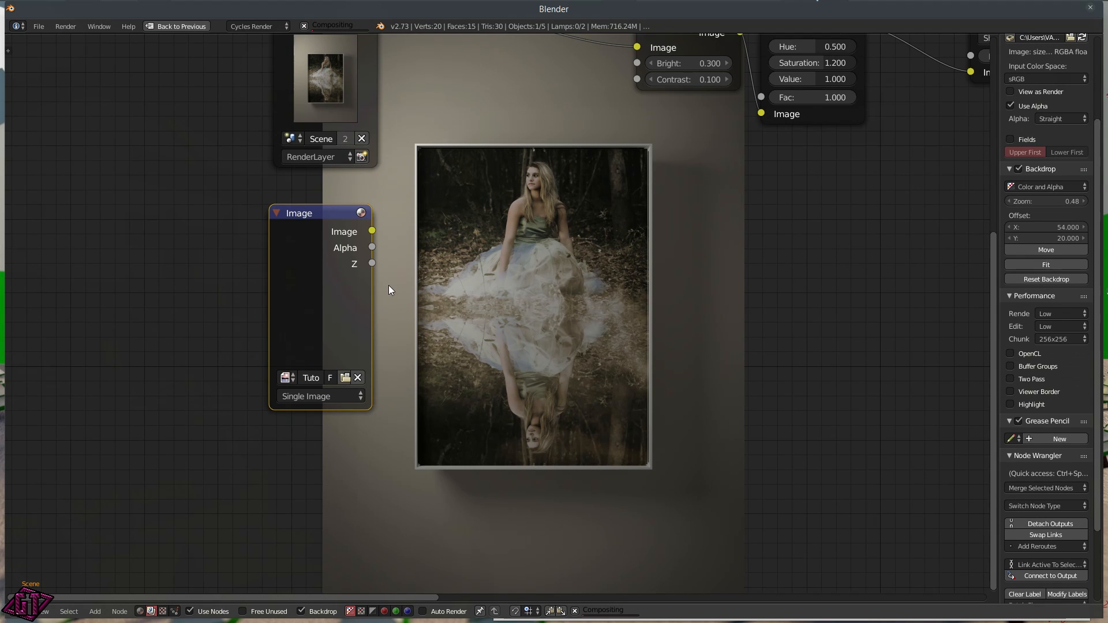
- Add an Alpha Over node and feed it Render Layers as the first image and the Image node as the second
scroll(400, 282, down, 3)
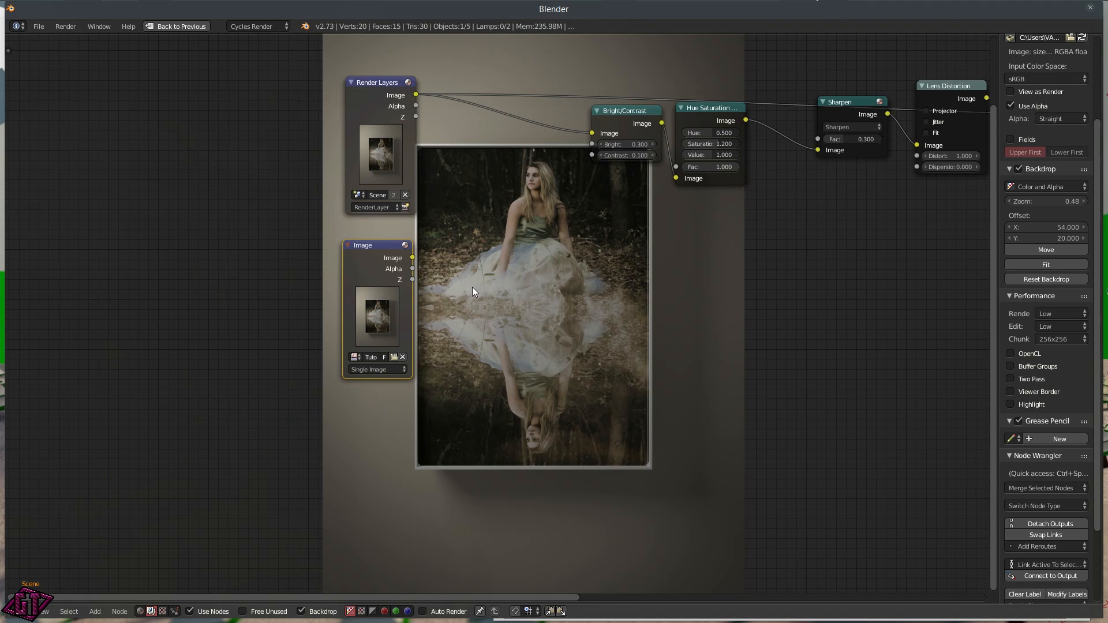
key(shift+a)
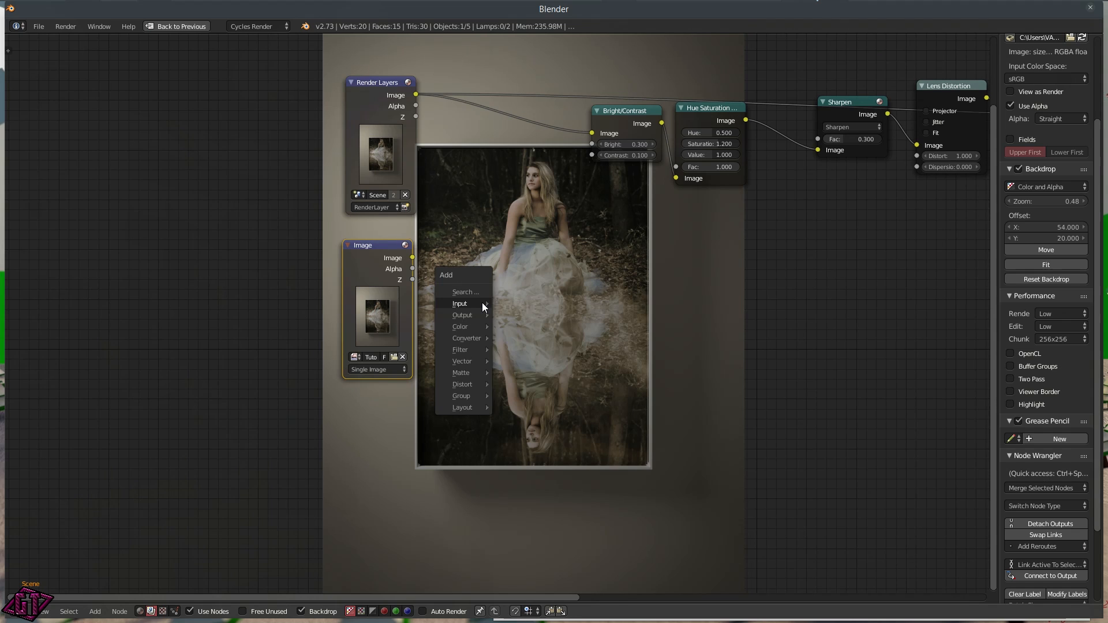
mouse_move(474, 315)
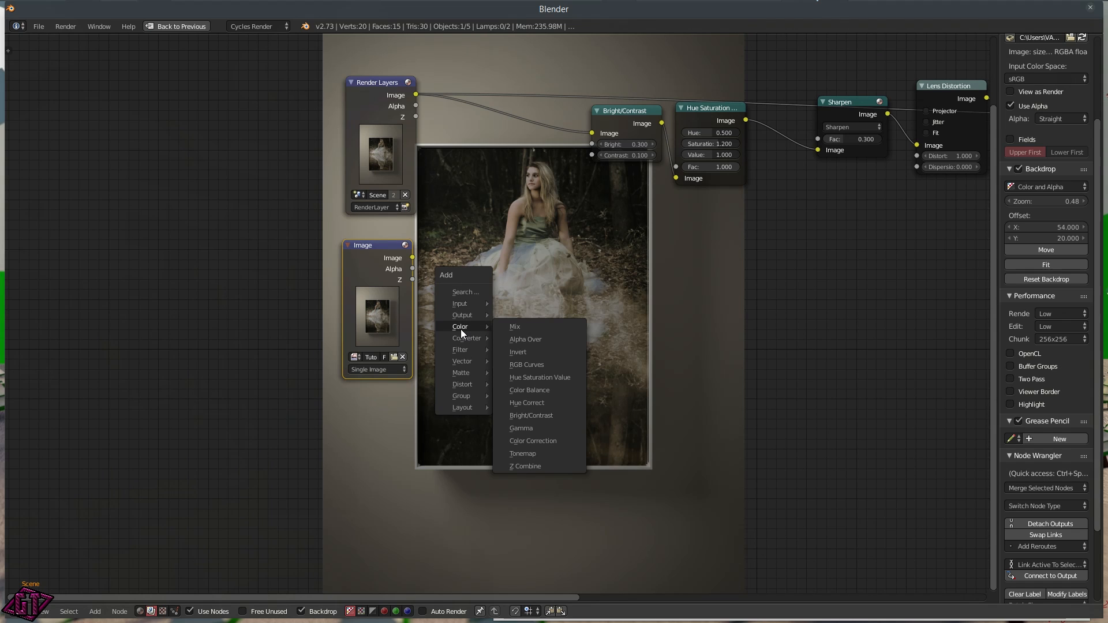
click(531, 339)
click(495, 226)
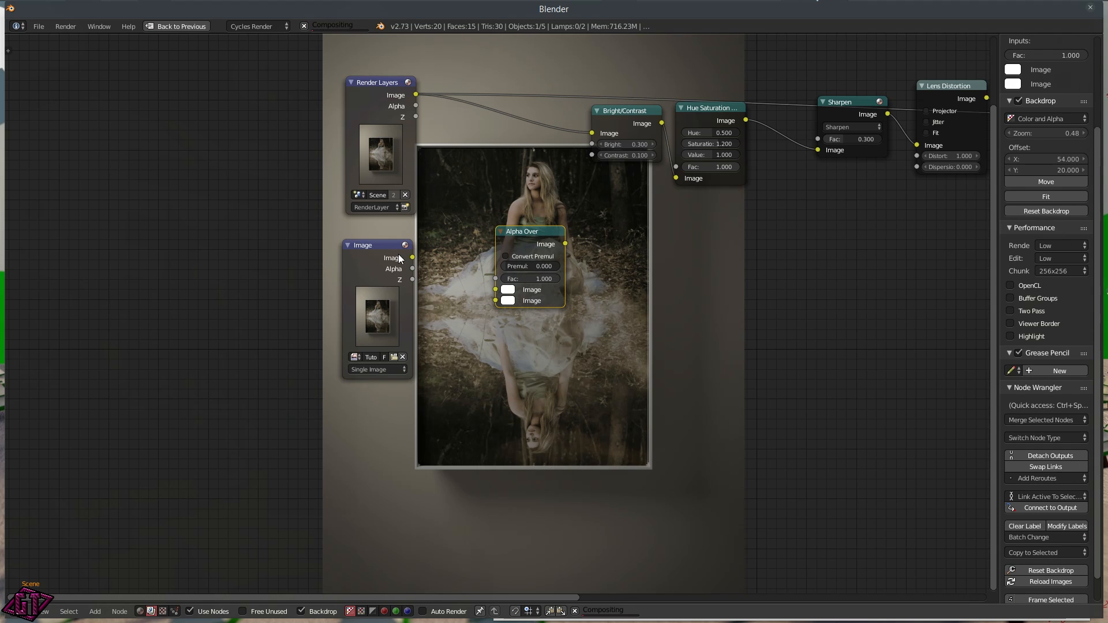
drag(413, 257, 496, 300)
drag(416, 96, 496, 289)
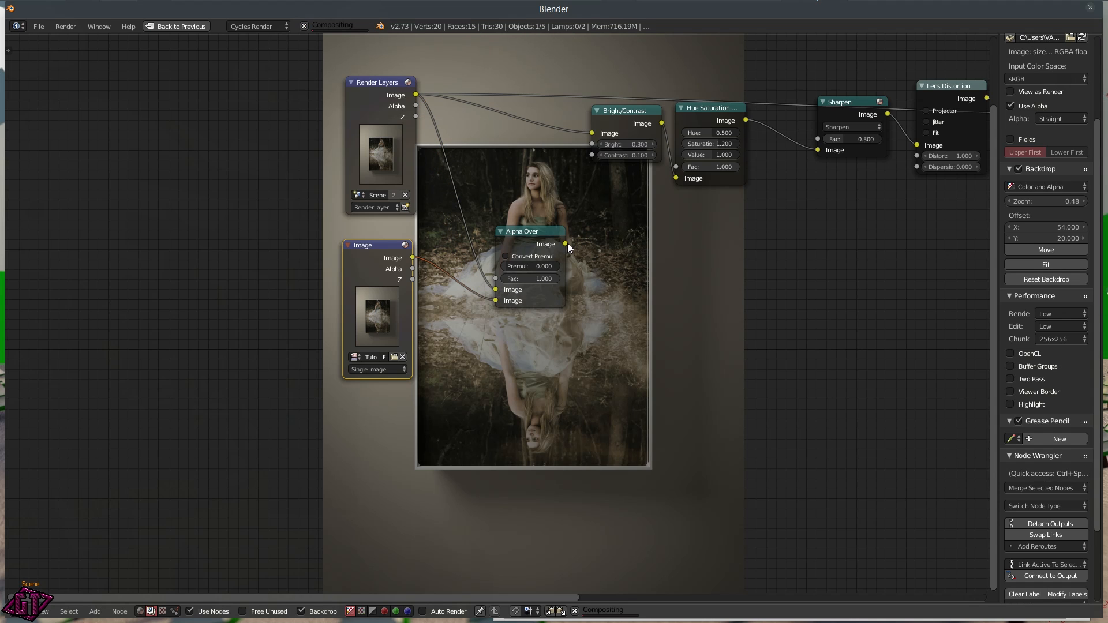
- Connect Alpha Over's output to the Viewer to preview the combined image
middle_drag(736, 268, 383, 338)
scroll(428, 310, down, 4)
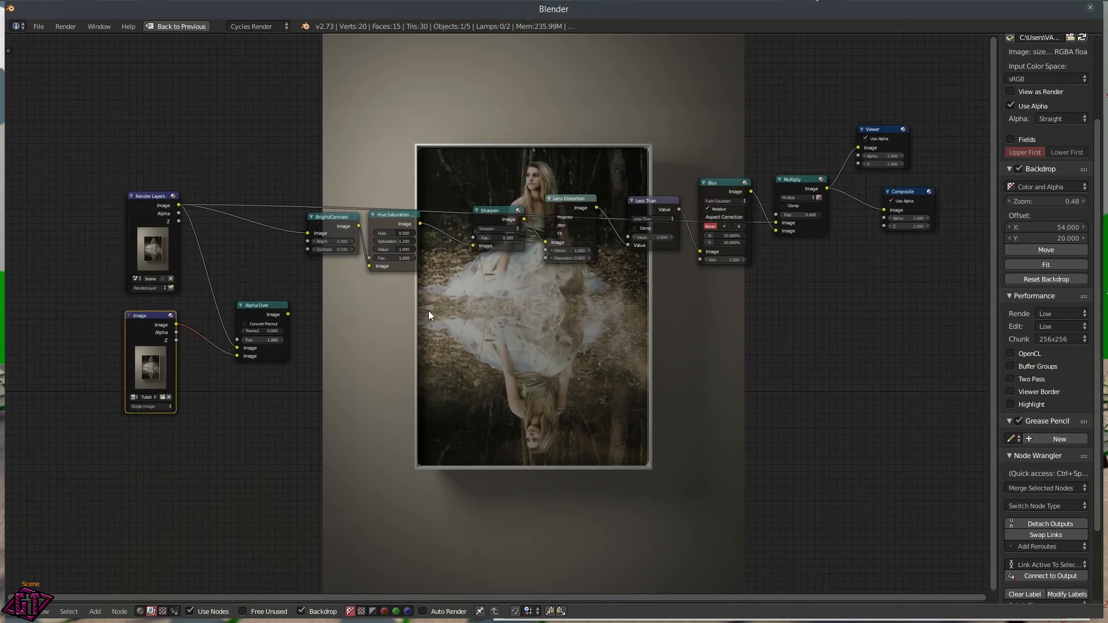
click(255, 310)
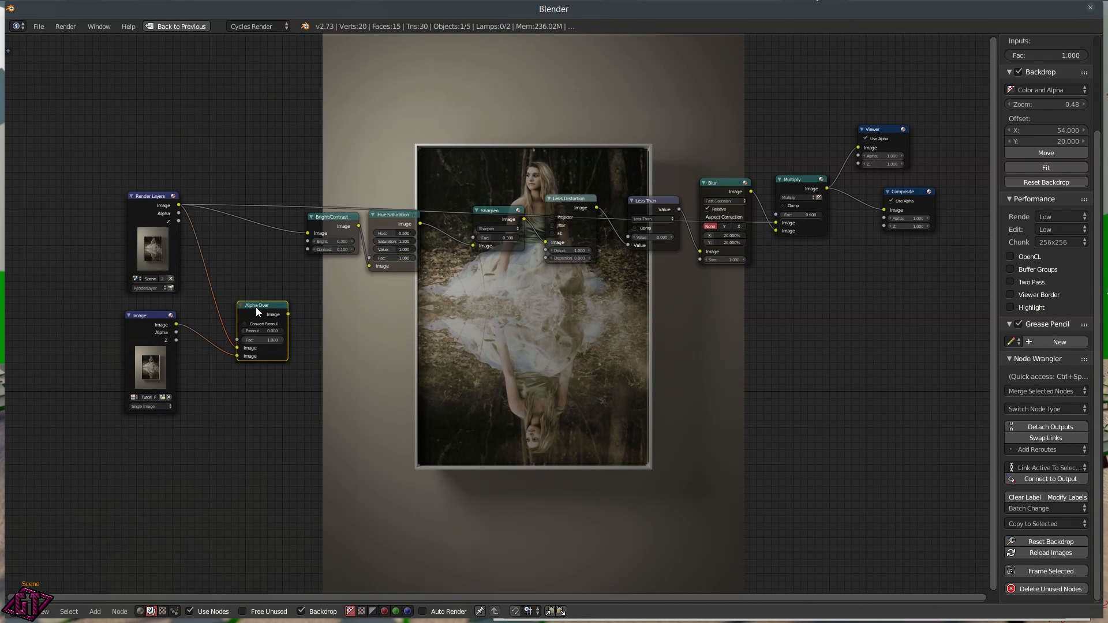
ctrl+shift+click(255, 307)
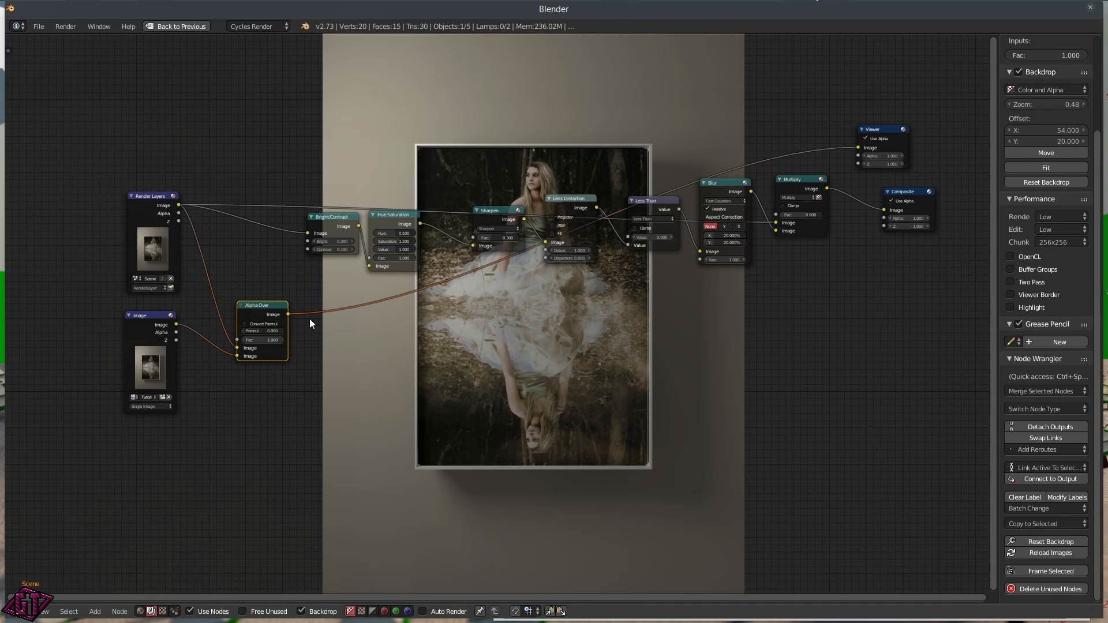
scroll(306, 323, down, 2)
scroll(323, 321, up, 1)
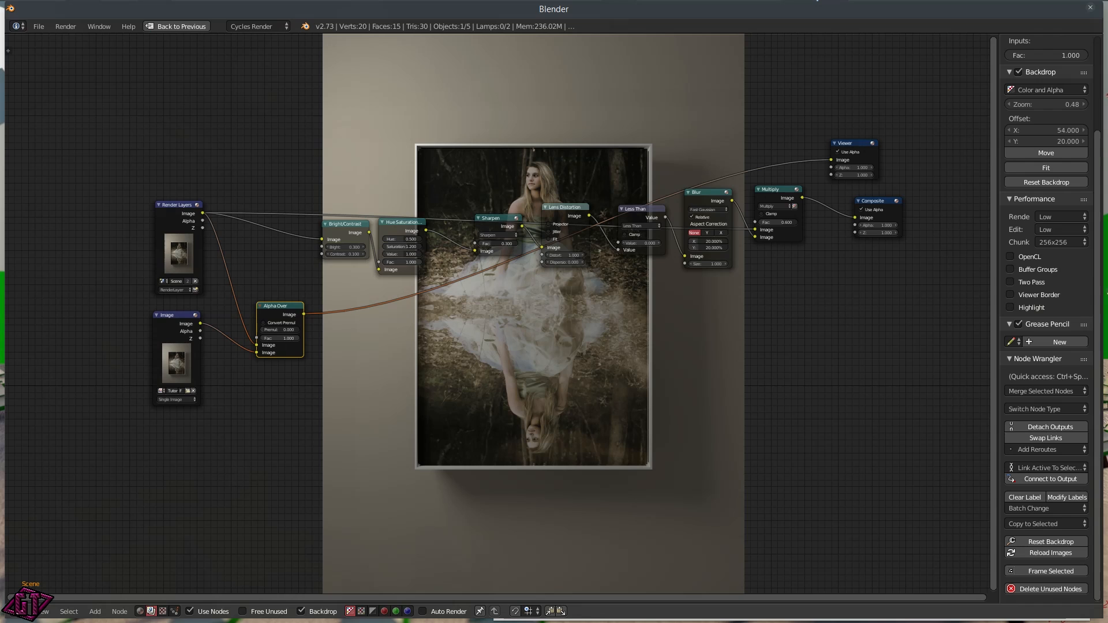
- Make room after the Image node and insert a Scale node between it and Alpha Over
drag(296, 309, 370, 307)
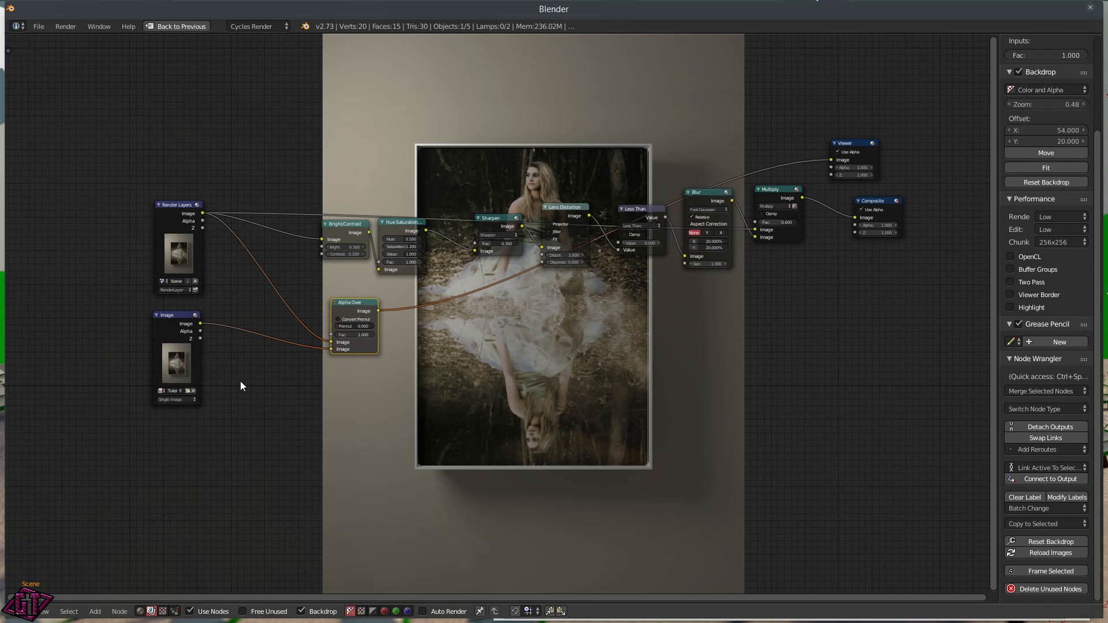
key(shift+a)
mouse_move(237, 383)
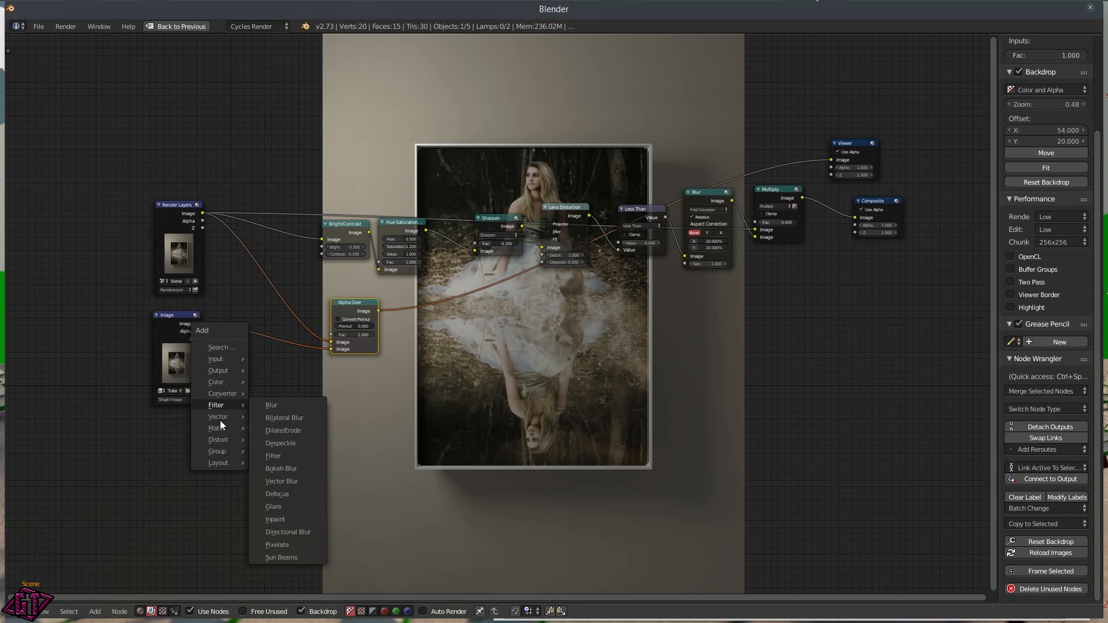
mouse_move(210, 414)
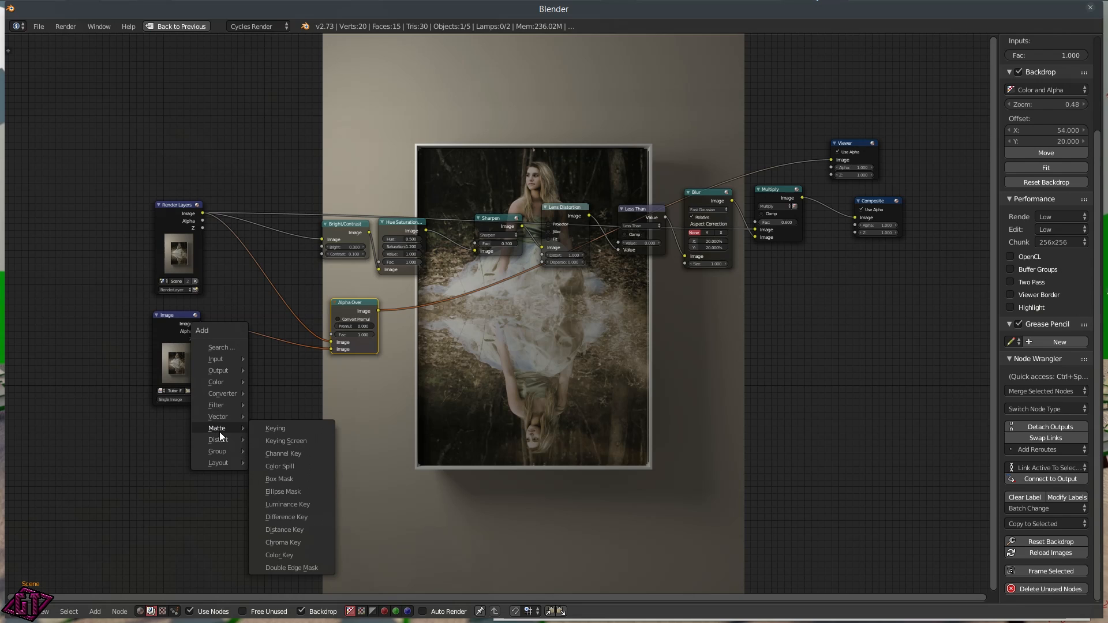
mouse_move(214, 438)
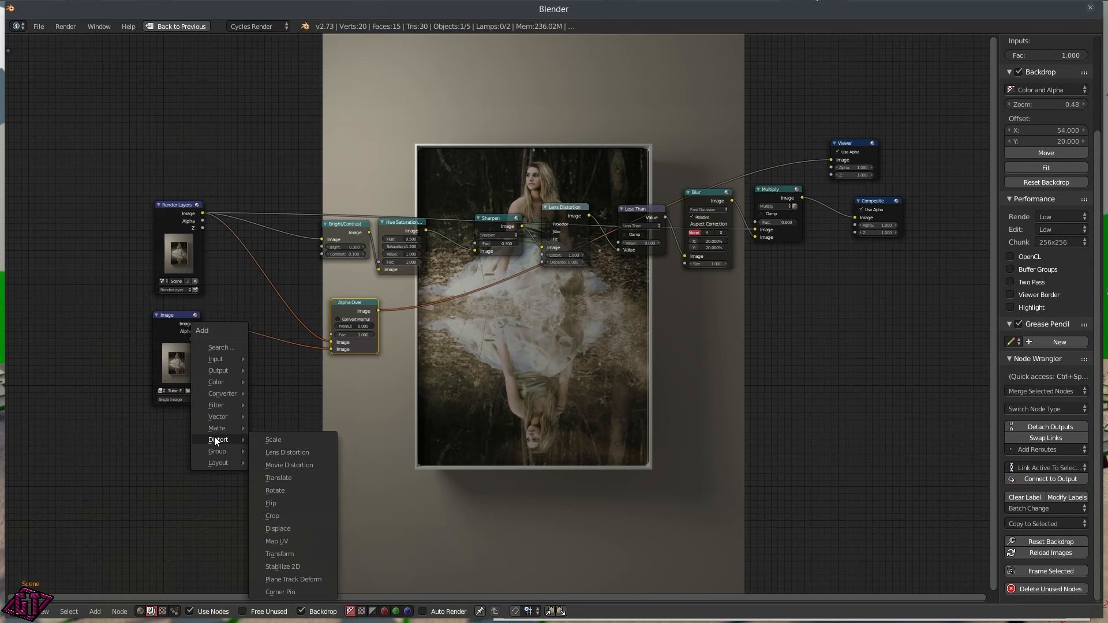
click(273, 440)
click(244, 324)
scroll(144, 395, up, 3)
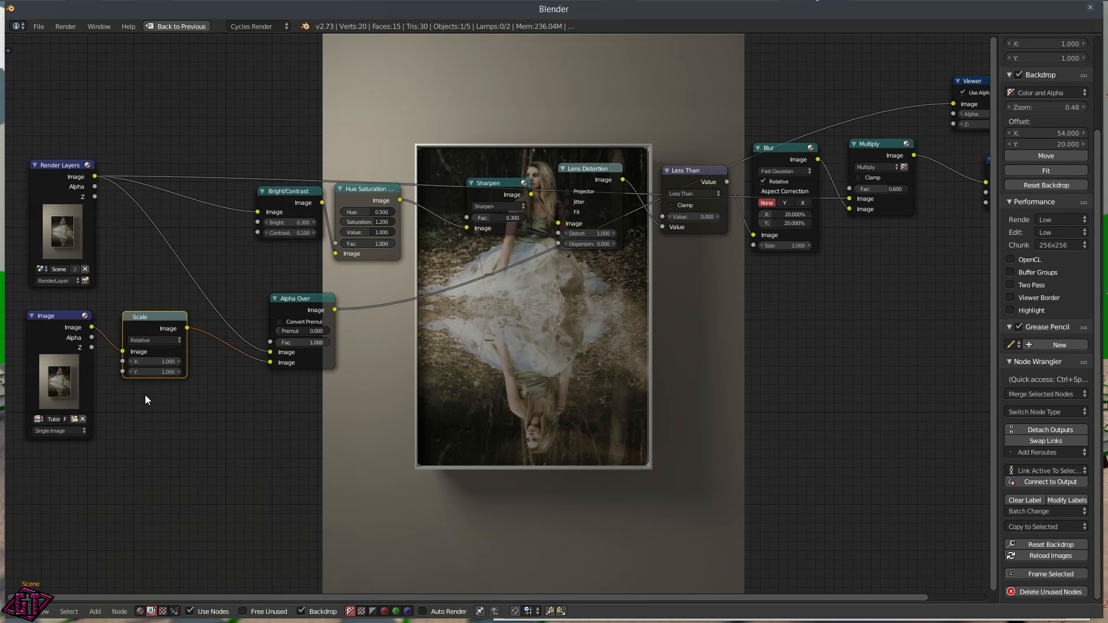
- Keep the Scale node in Relative space and set its X and Y to 0.6
click(289, 313)
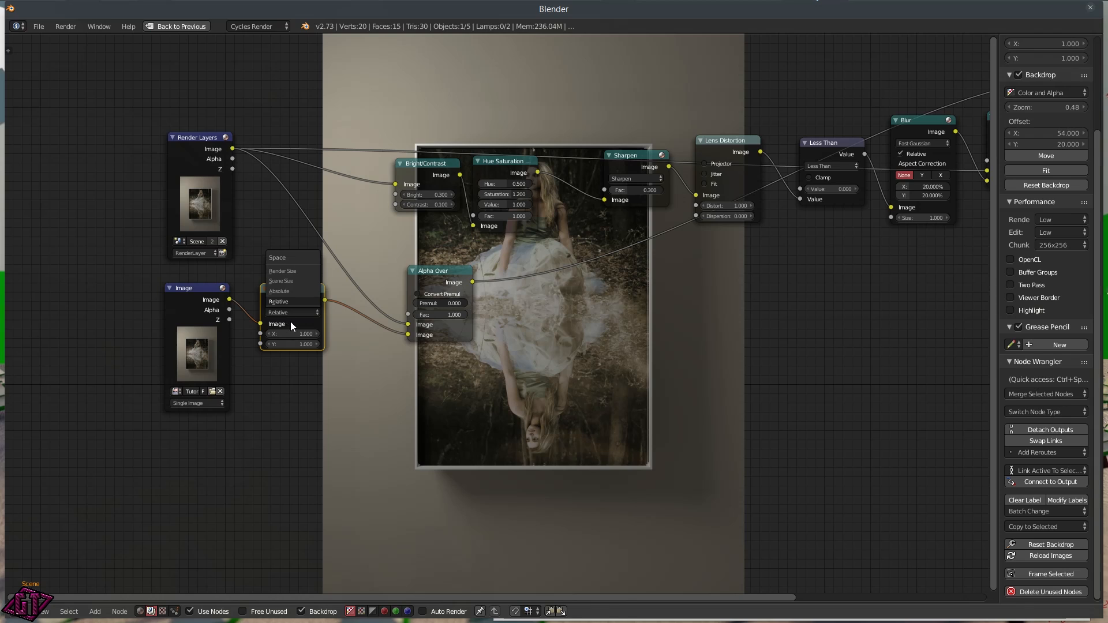
click(306, 328)
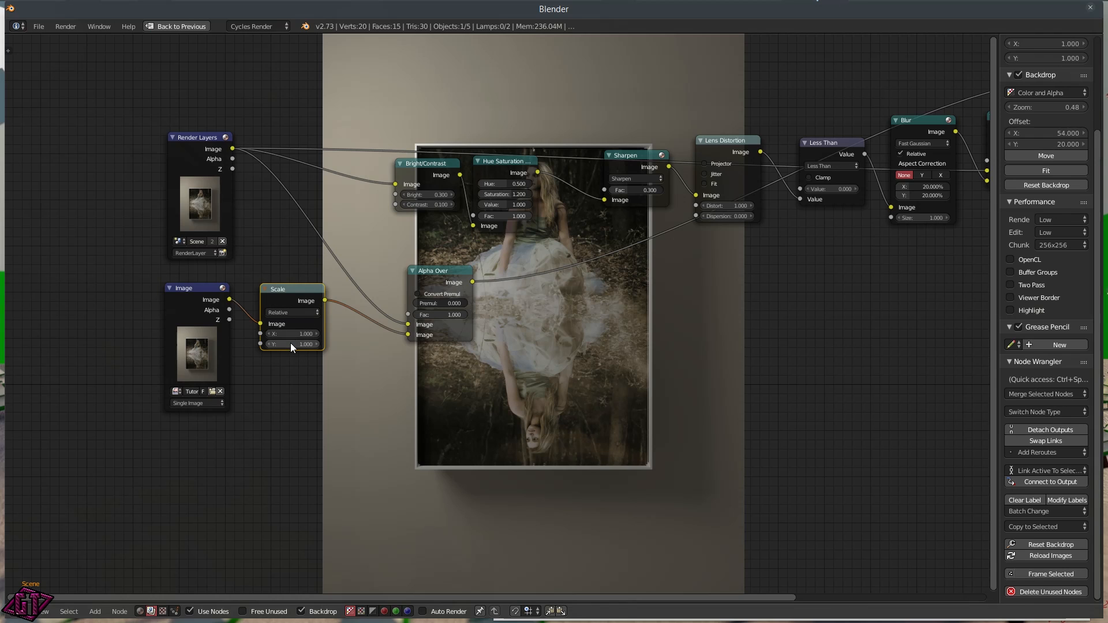
key(BackSpace)
text(0.6)
key(Return)
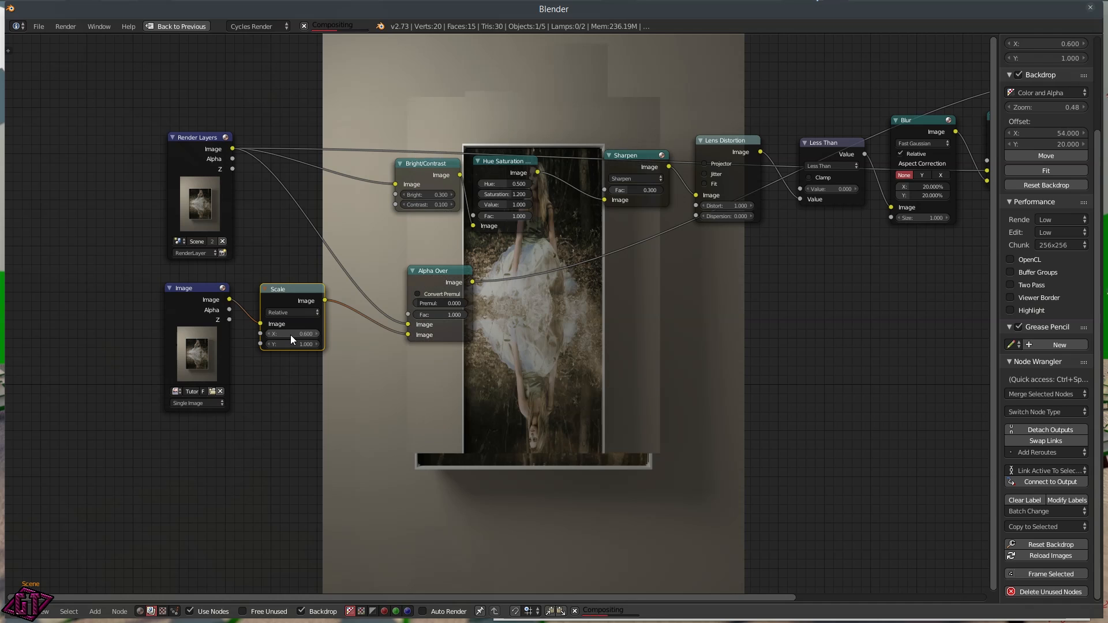
click(301, 342)
text(0.6)
key(Return)
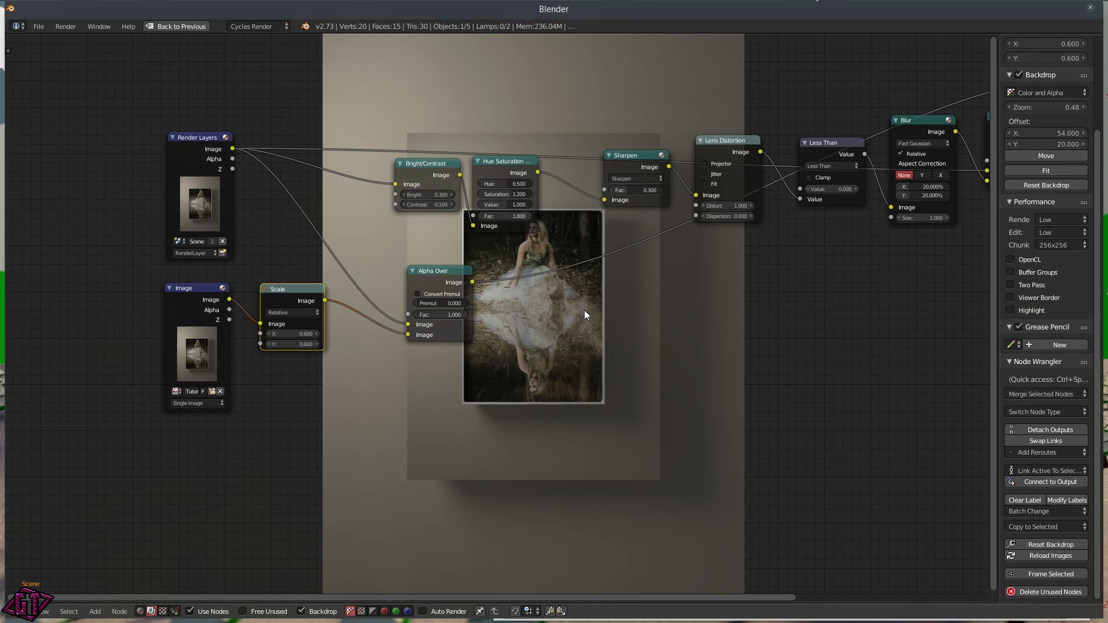
- Detach Render Layers from Alpha Over, and relink it to the node's first image input with Scale in the second
scroll(589, 306, down, 5)
middle_drag(639, 326, 576, 365)
scroll(423, 375, up, 2)
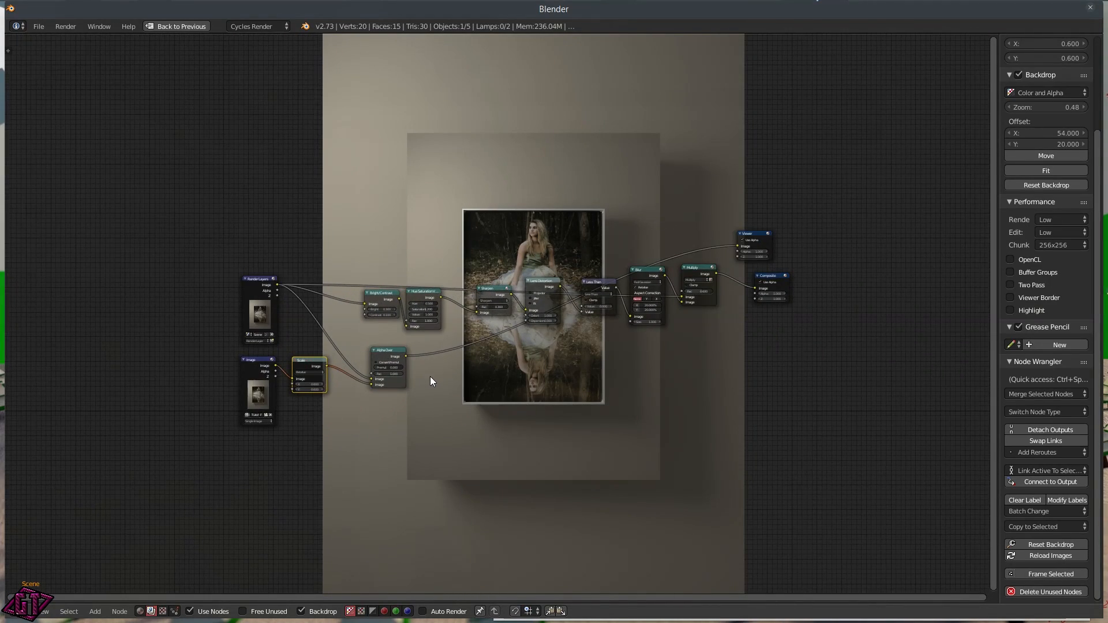
scroll(427, 376, up, 3)
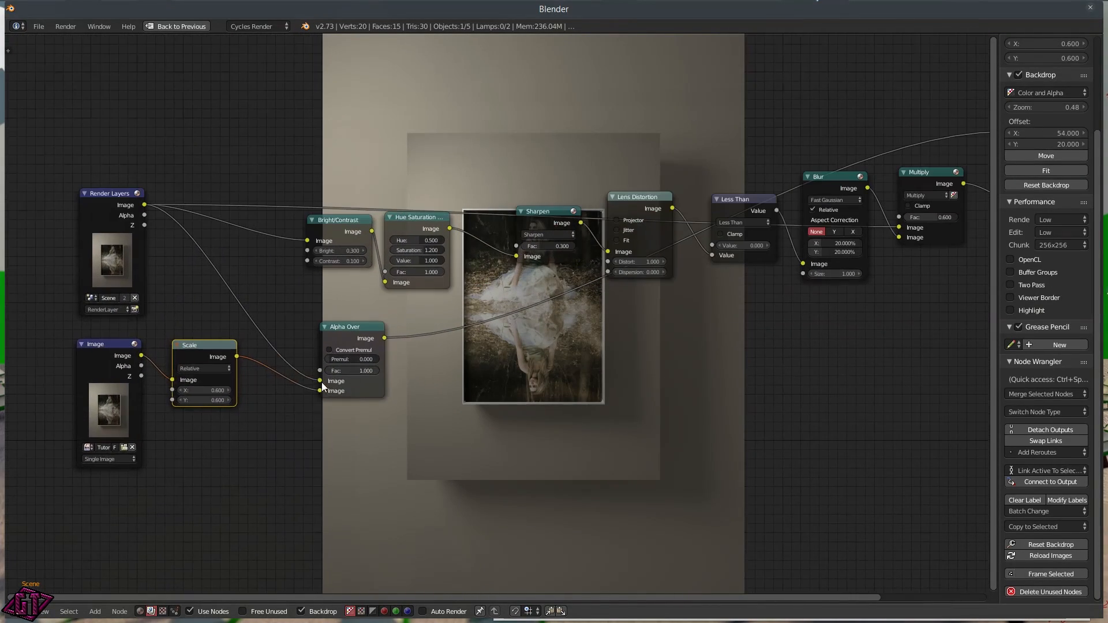
mouse_move(320, 381)
mouse_down()
mouse_move(307, 388)
mouse_move(322, 390)
mouse_move(309, 387)
mouse_move(317, 376)
mouse_up()
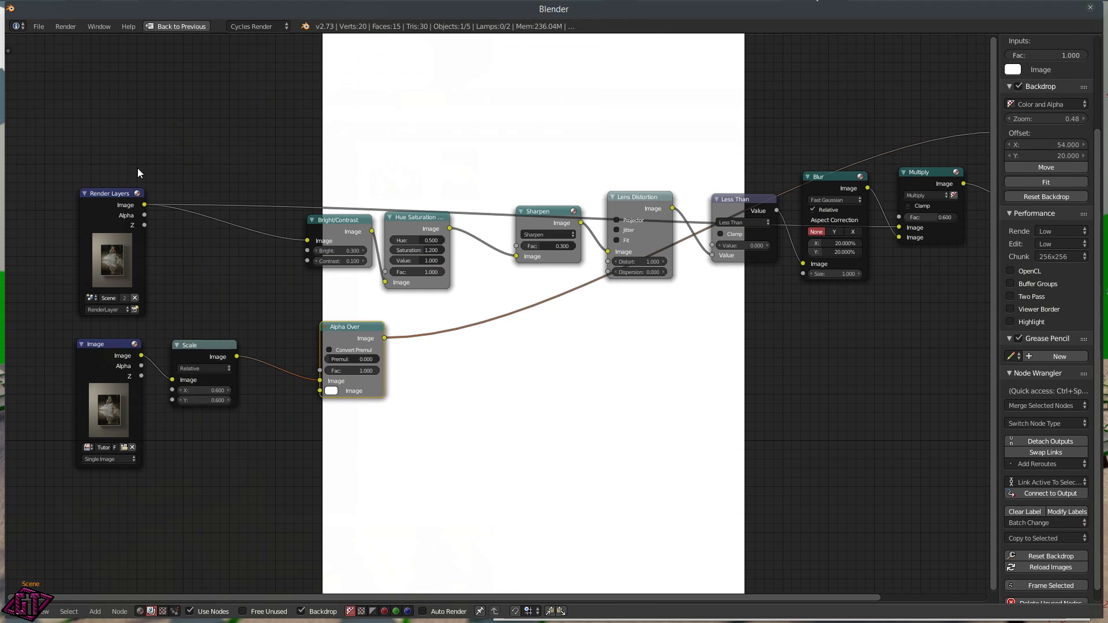
drag(144, 200, 320, 381)
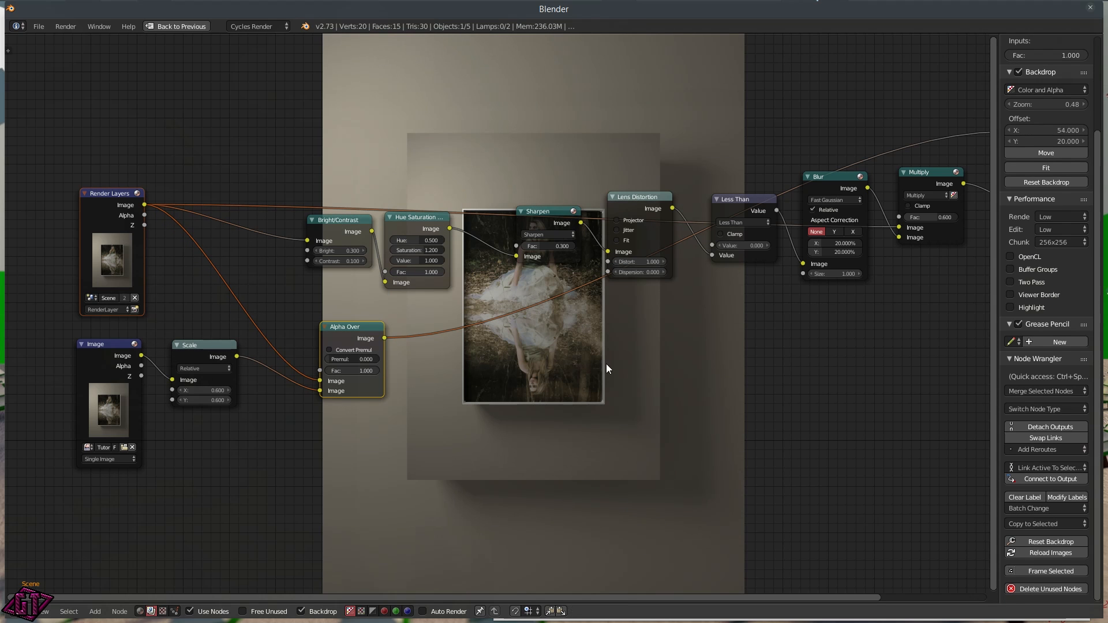
- Feed Alpha Over's output into Bright/Contrast and connect Multiply's output to the Viewer
scroll(617, 314, down, 1)
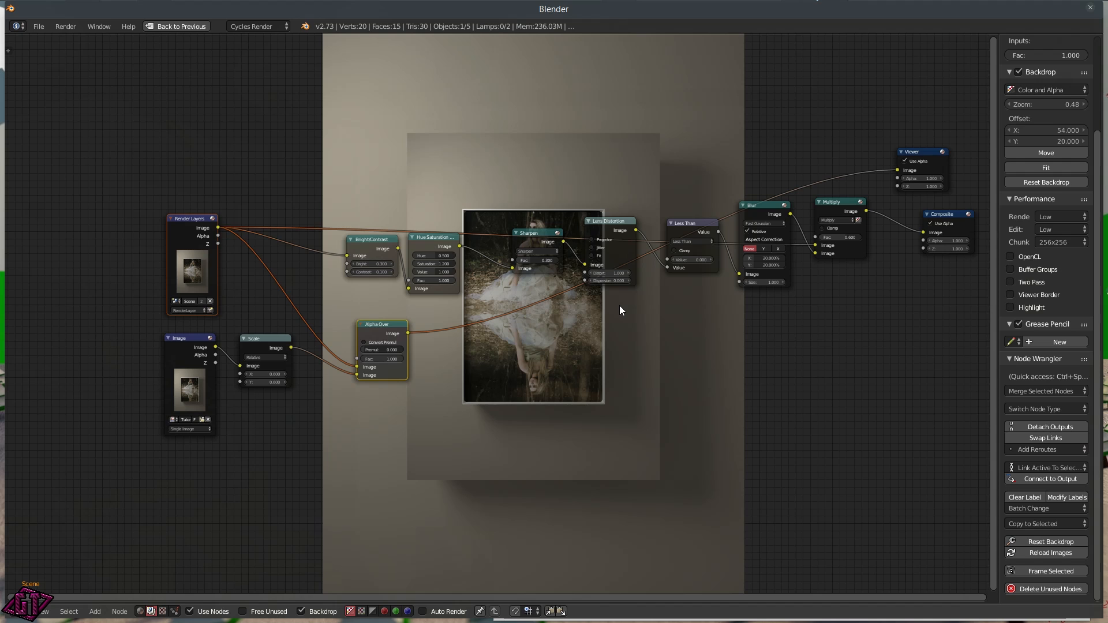
scroll(622, 304, down, 2)
scroll(310, 348, up, 3)
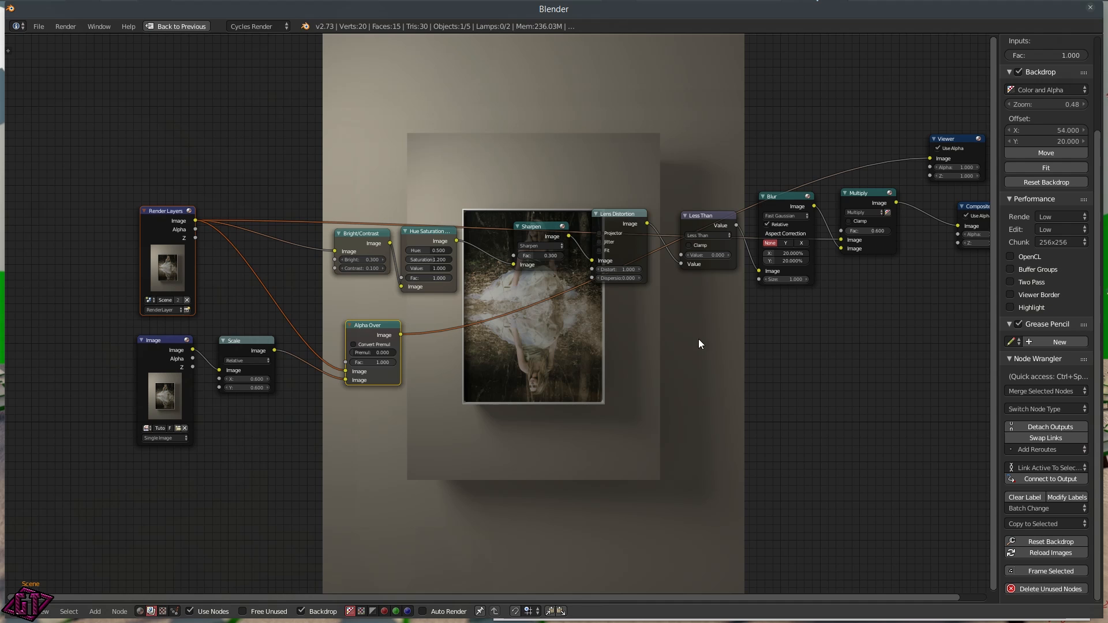
middle_drag(428, 333, 443, 297)
drag(399, 293, 335, 207)
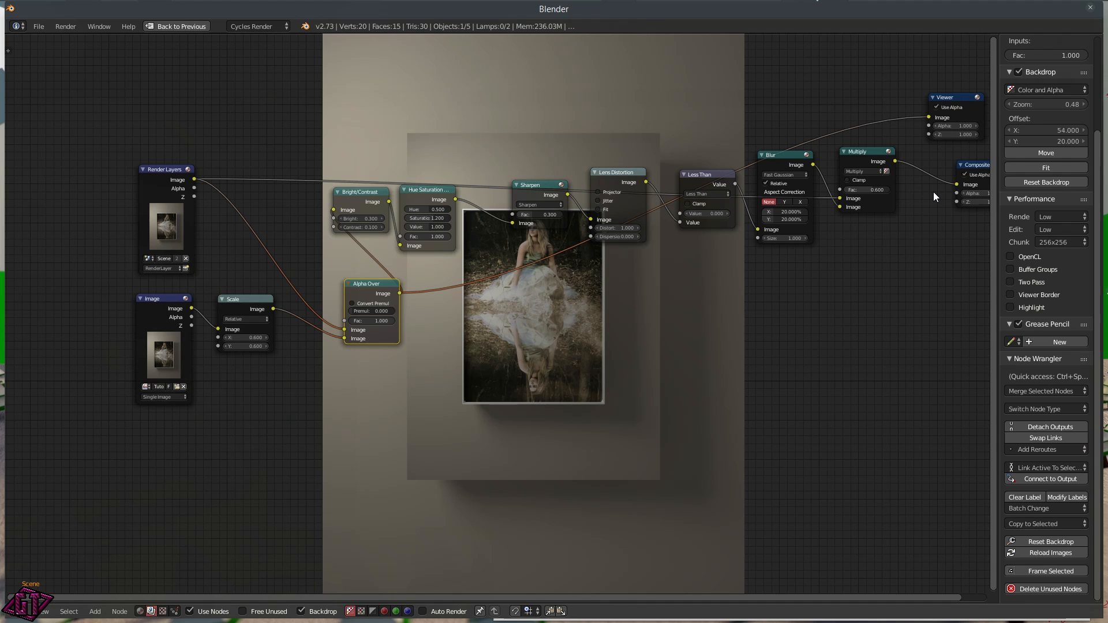
drag(898, 161, 930, 116)
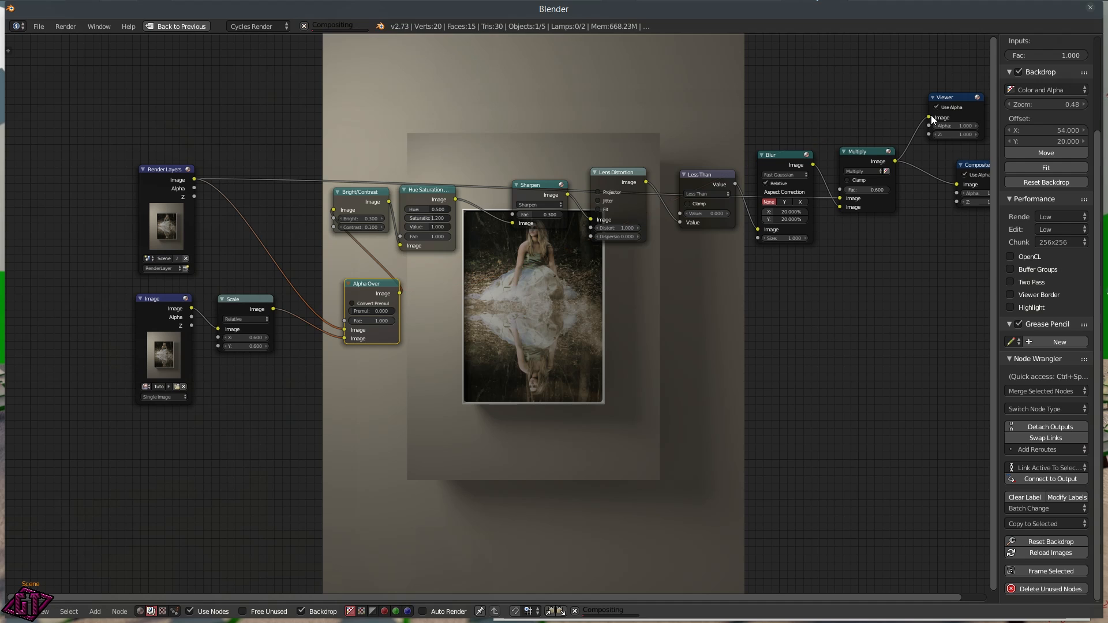
scroll(681, 282, down, 2)
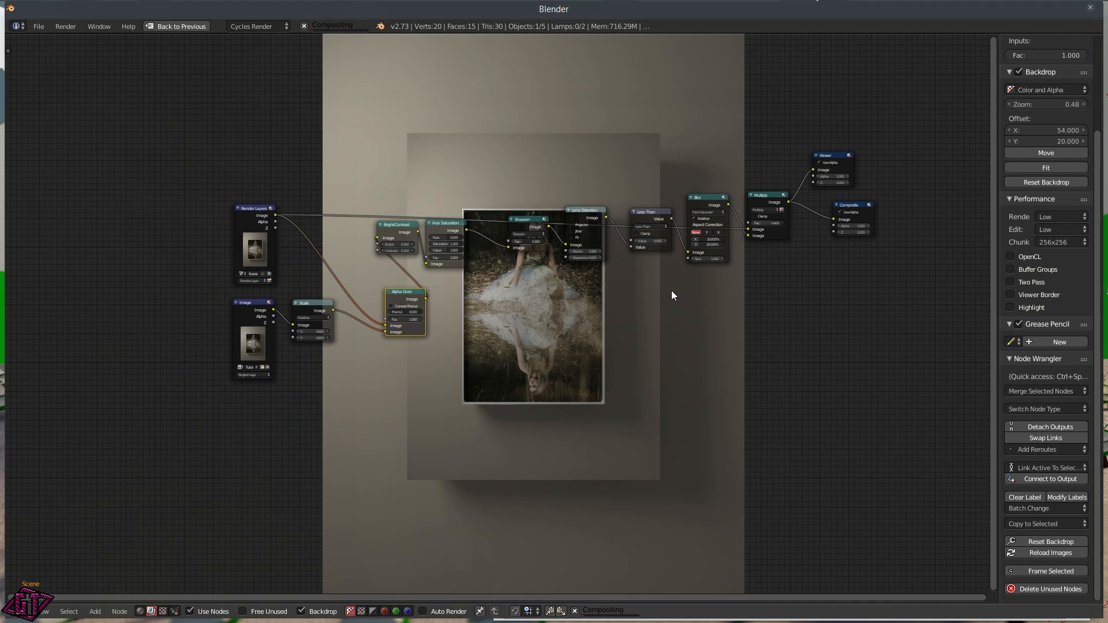
middle_drag(404, 299, 396, 230)
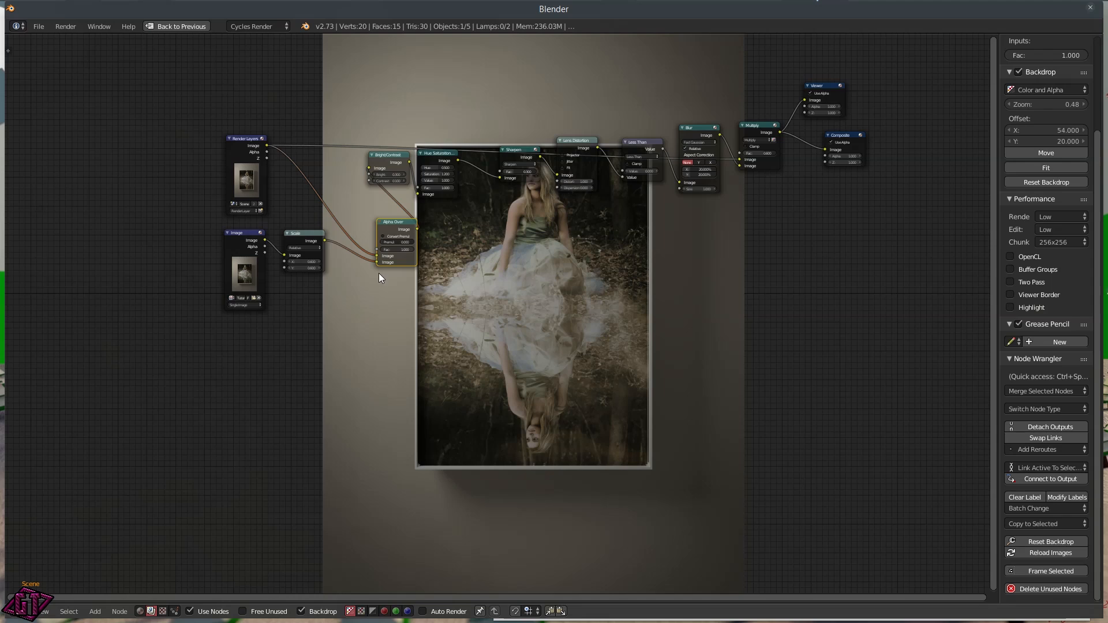
- Set the Scale node's X and Y to 0.5 and place Alpha Over just before Bright/Contrast
scroll(379, 273, up, 2)
middle_drag(249, 290, 398, 296)
scroll(401, 280, up, 1)
middle_drag(387, 190, 421, 265)
drag(517, 212, 391, 95)
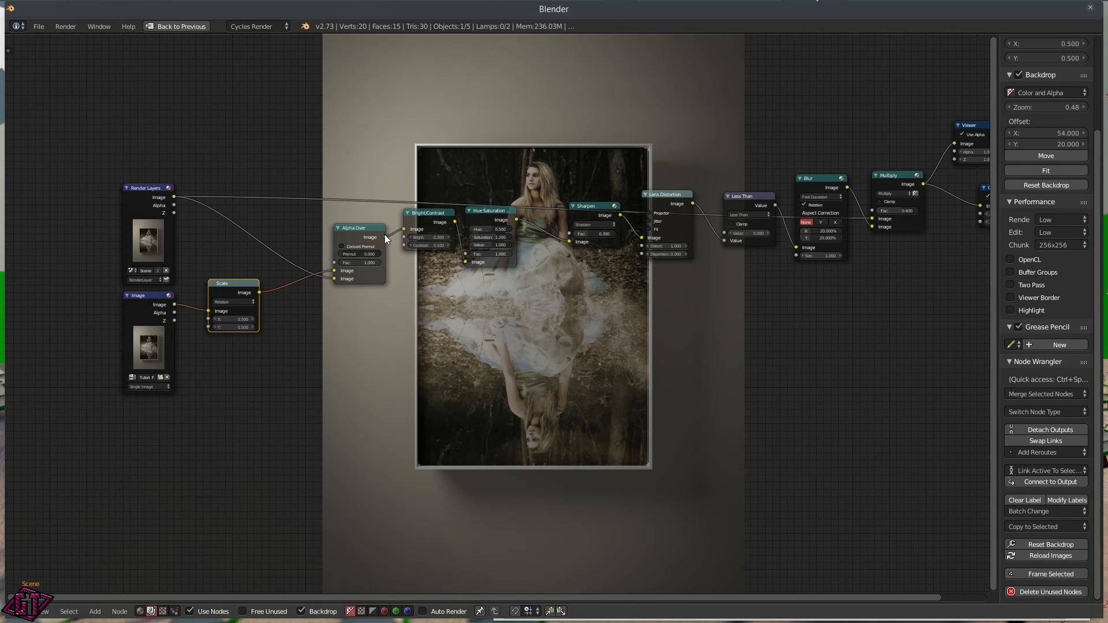
- Route Alpha Over to the Viewer instead of Bright/Contrast, with the scaled image in its second image input
mouse_move(389, 226)
ctrl+mouse_down()
mouse_move(398, 264)
mouse_move(376, 277)
mouse_move(403, 322)
mouse_move(913, 260)
mouse_move(954, 143)
mouse_move(882, 333)
ctrl+mouse_up()
middle_drag(678, 383, 601, 251)
middle_drag(232, 234, 337, 271)
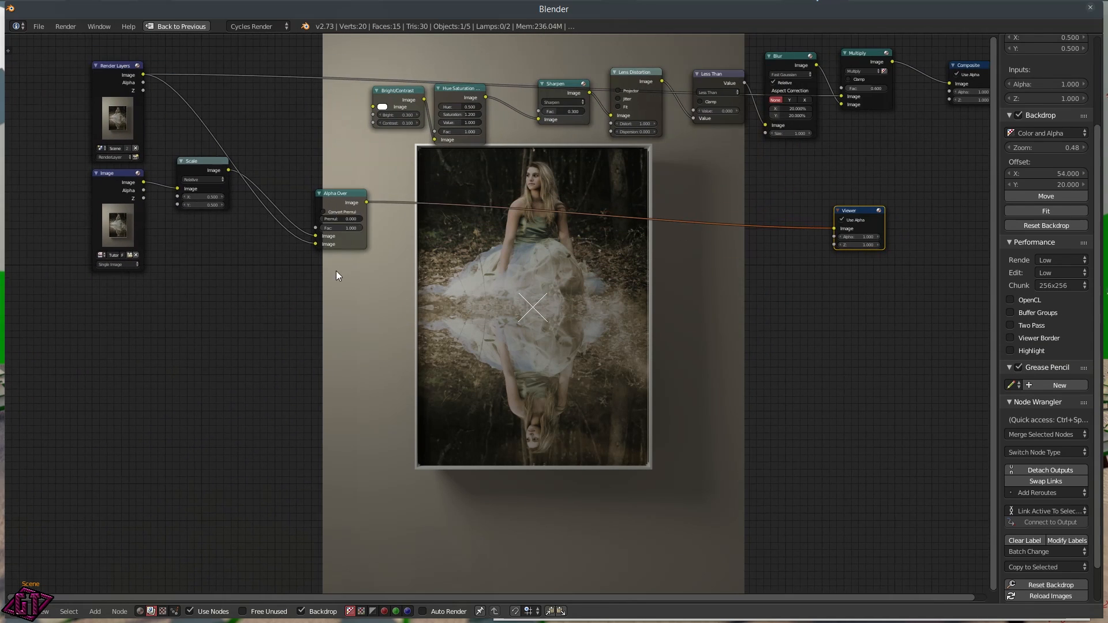
drag(313, 242, 313, 236)
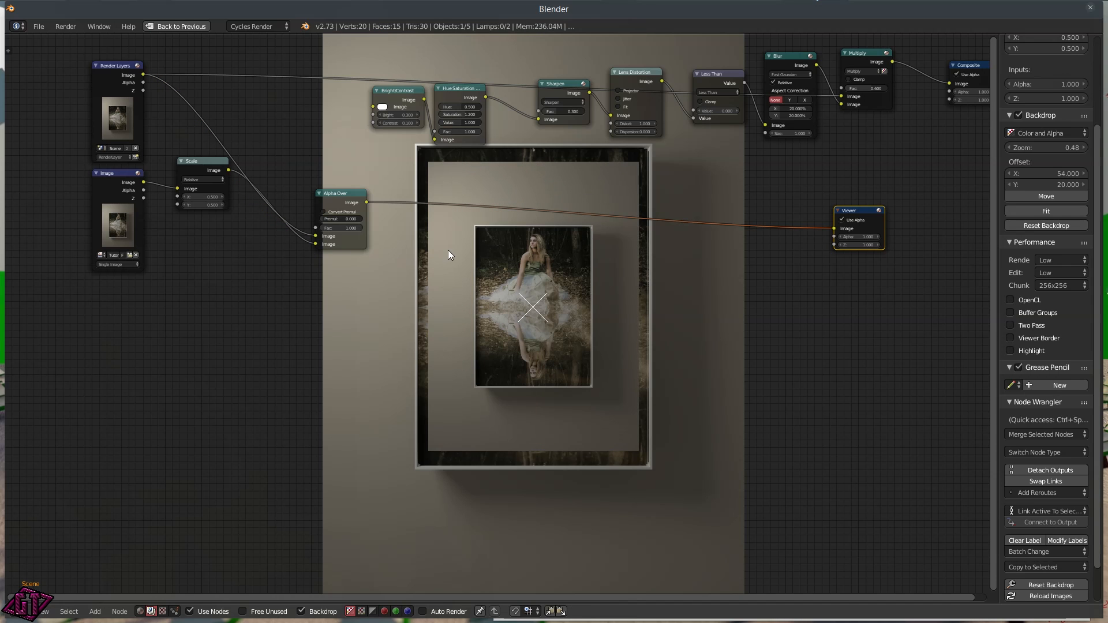
- Set the Scale node's X and Y to 0.4
scroll(320, 275, down, 1)
scroll(304, 272, up, 2)
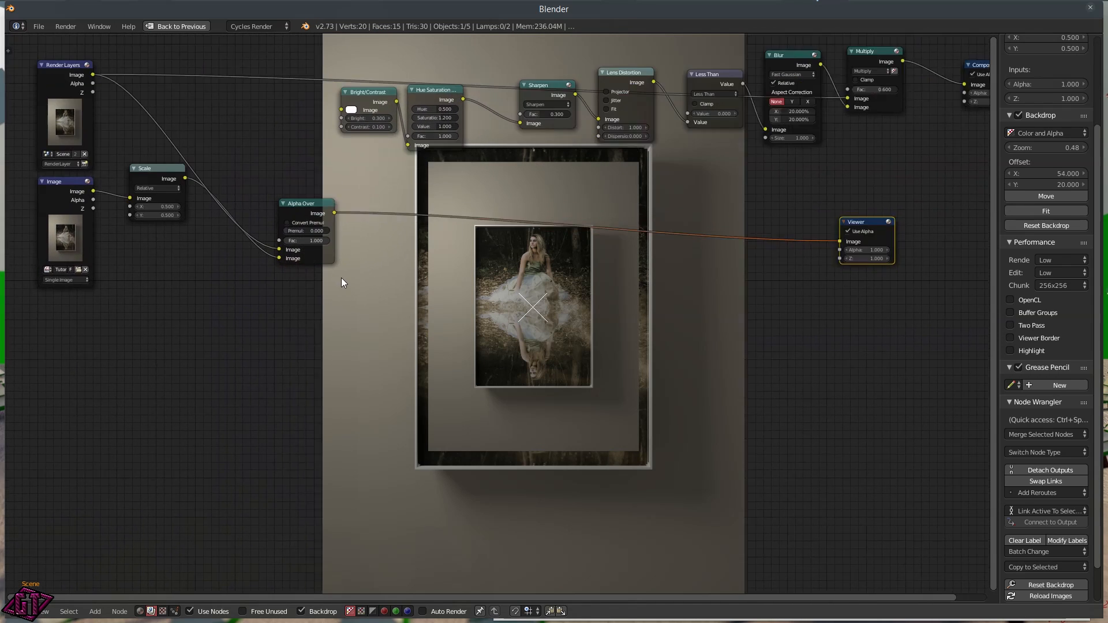
middle_drag(297, 274, 387, 264)
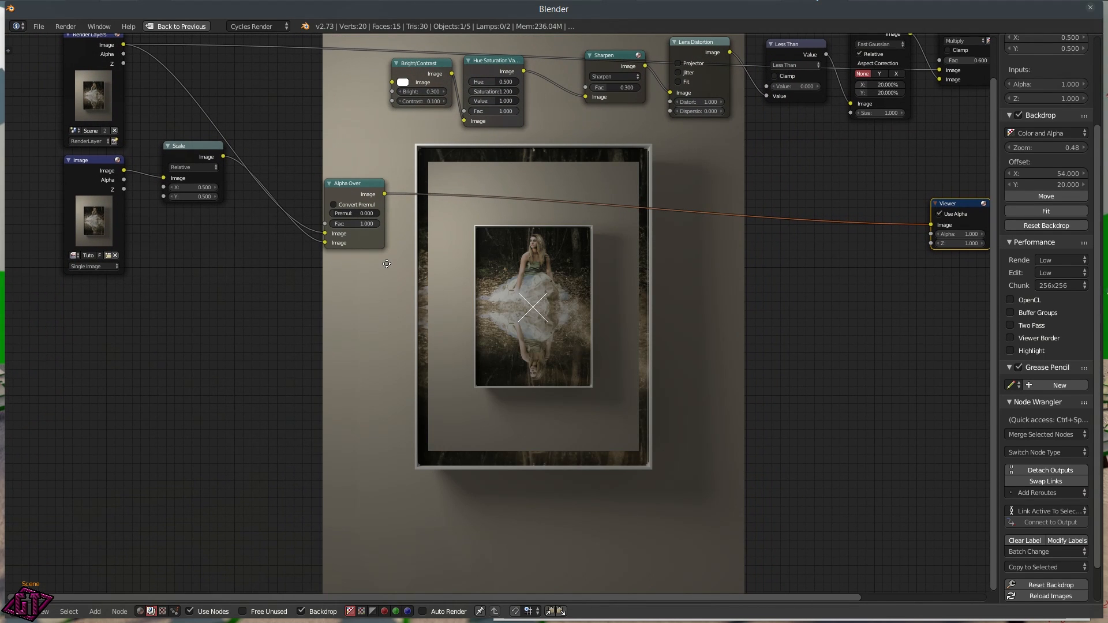
click(192, 187)
text(0.4)
key(Return)
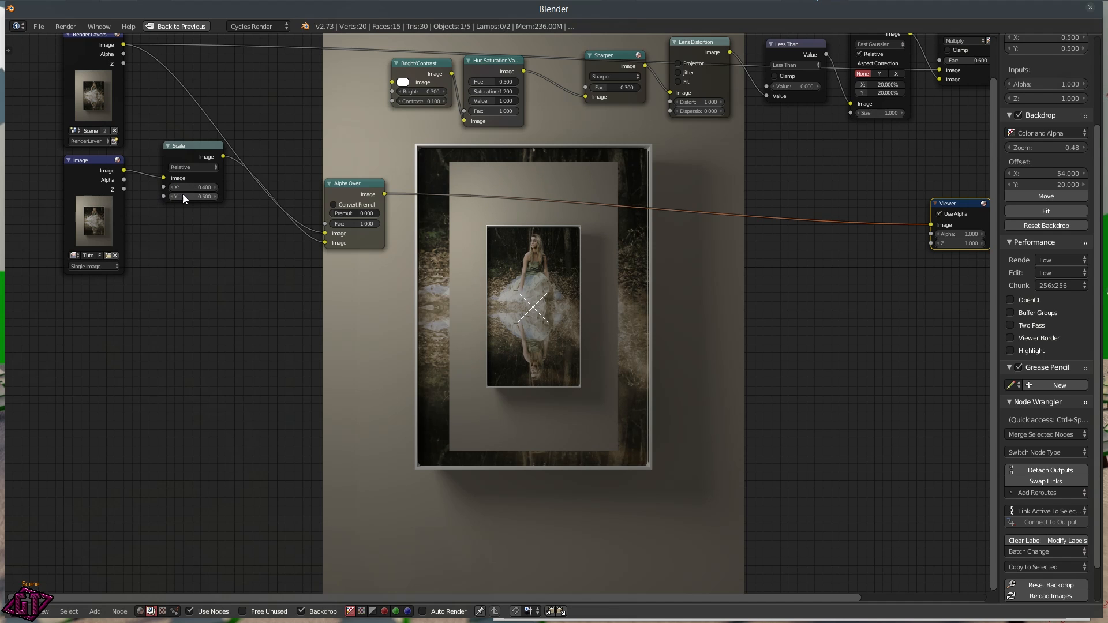
text(0.4)
key(Return)
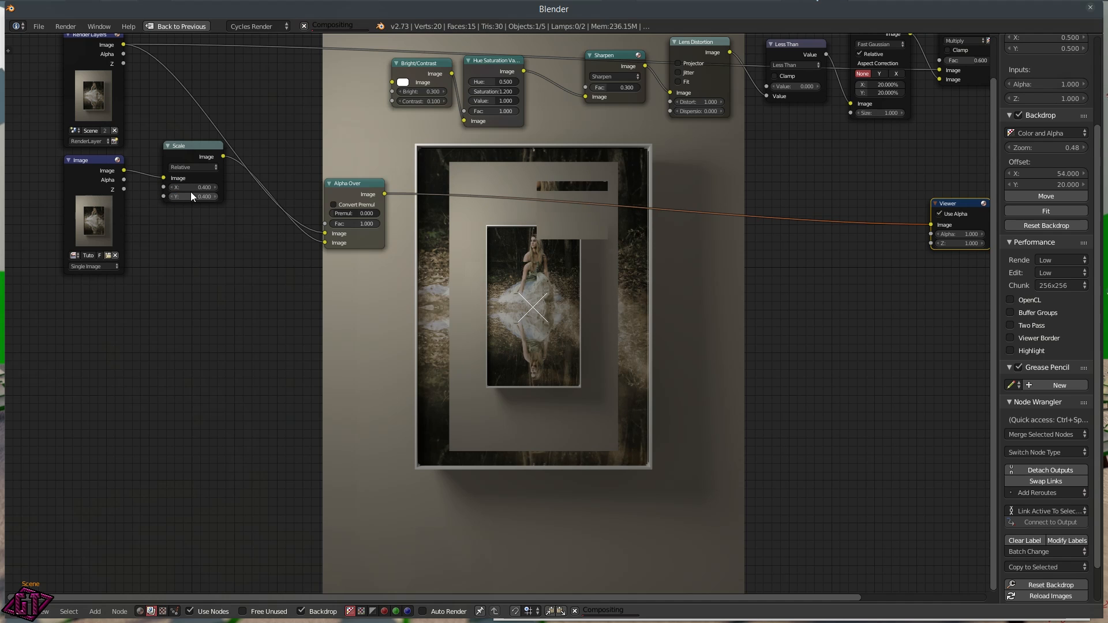
- Move Alpha Over beneath Hue Saturation Value and bring the Scale node closer to the Image node
scroll(633, 305, down, 1)
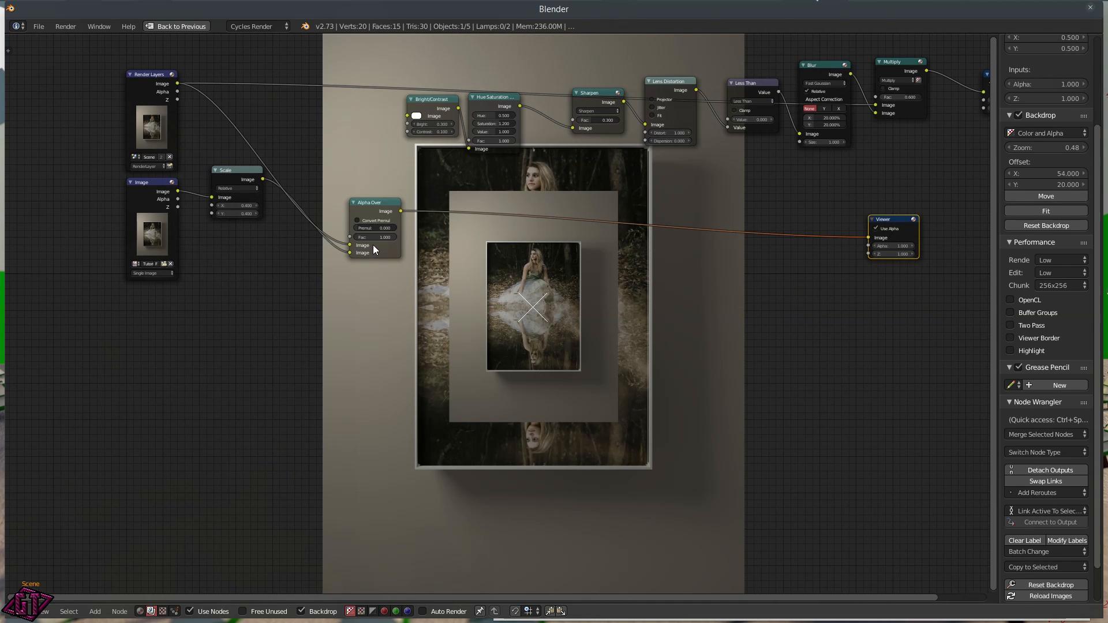
drag(363, 202, 485, 171)
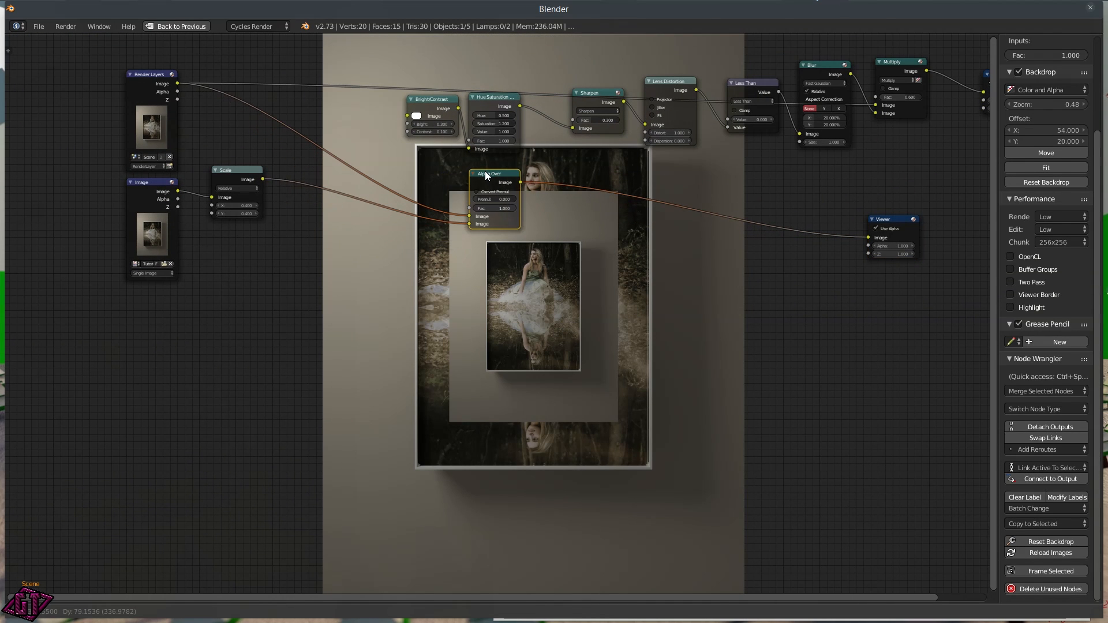
drag(231, 169, 215, 175)
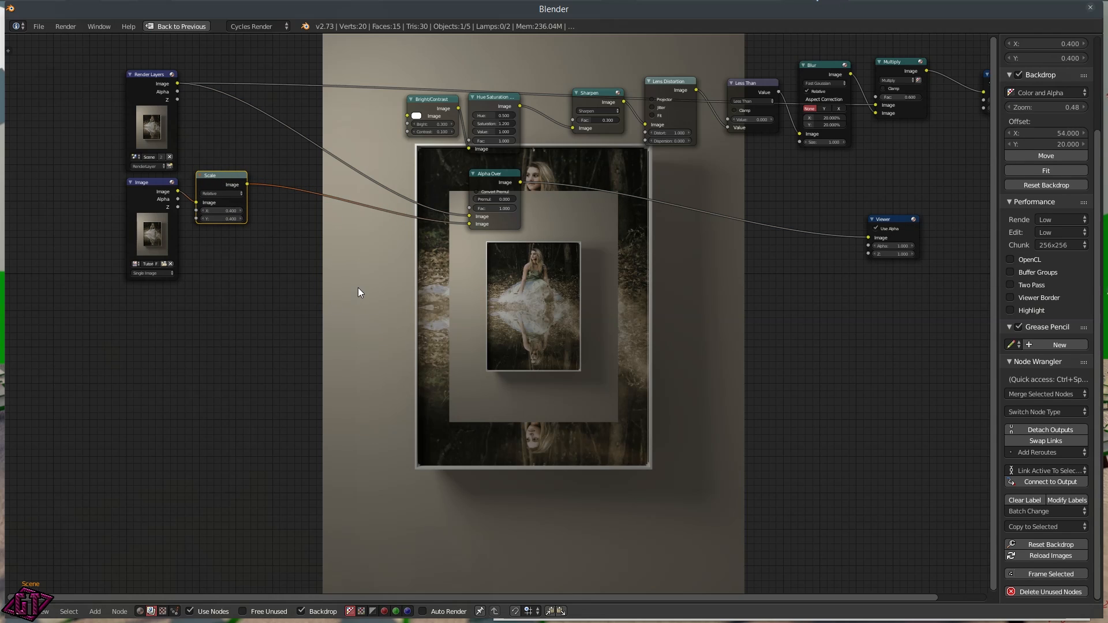
- Insert a duplicate of Bright/Contrast between Render Layers and Alpha Over with Bright 0.1 and Contrast 0.4
click(424, 106)
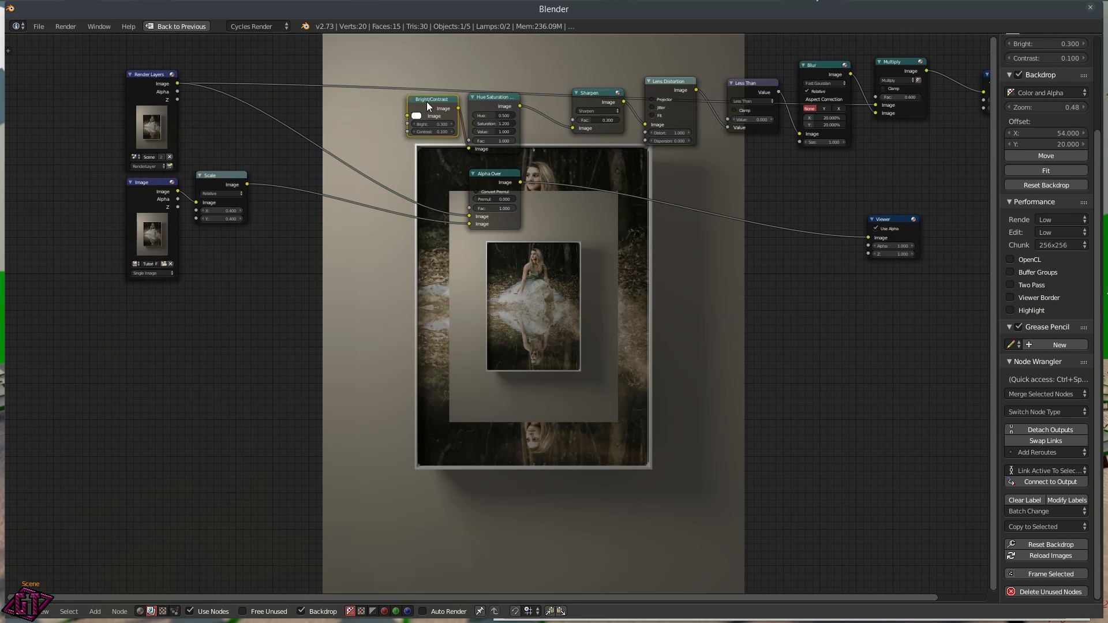
key(shift+d)
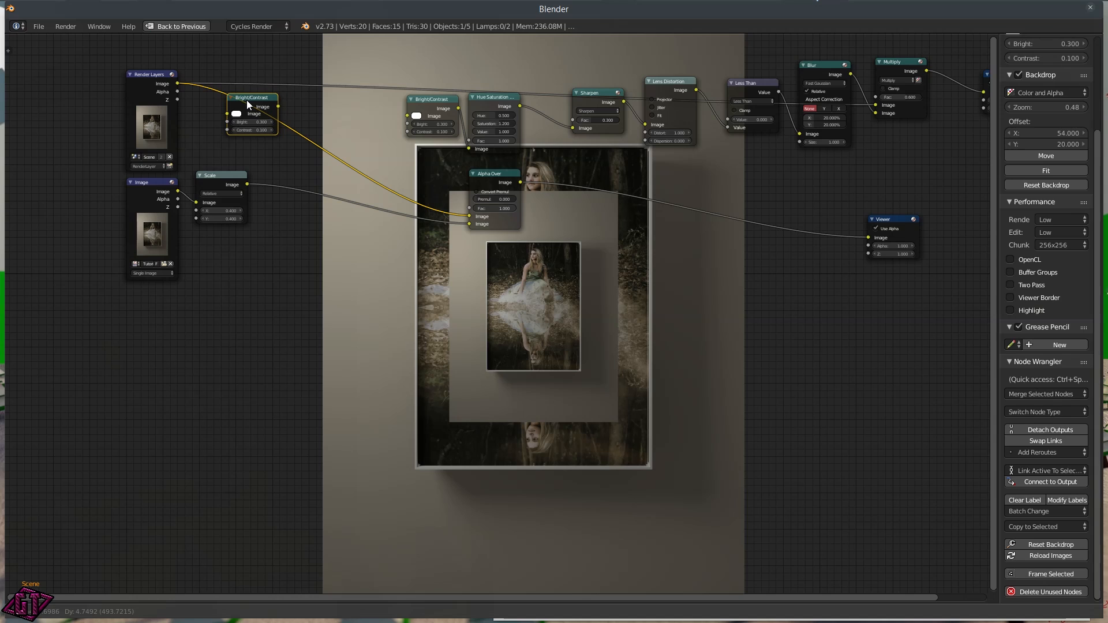
click(247, 100)
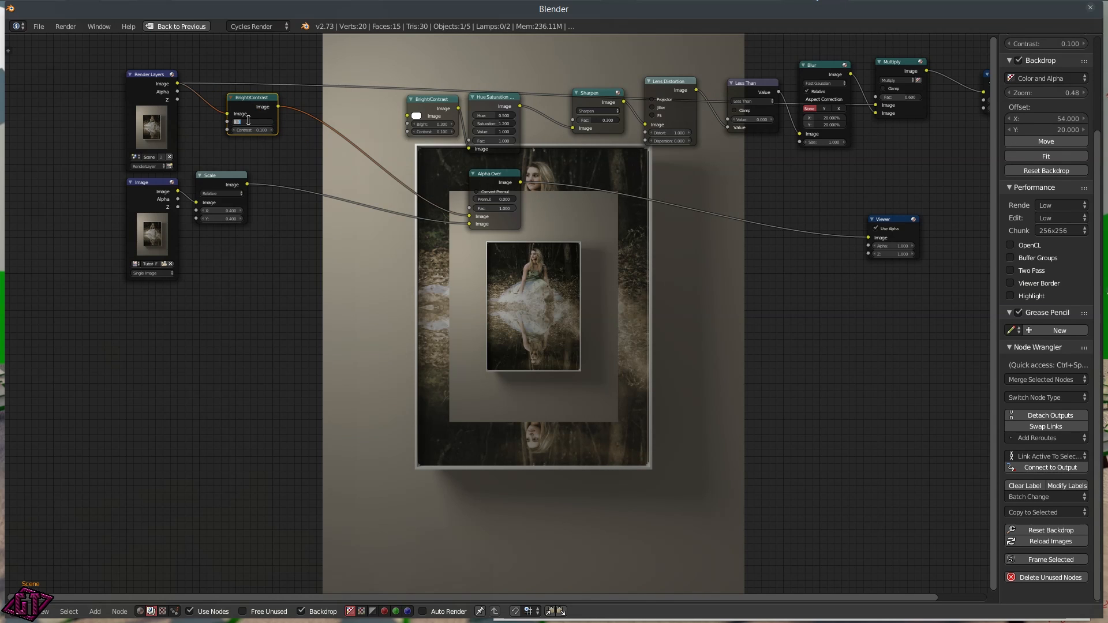
key(Return)
click(247, 130)
text(.4)
key(Return)
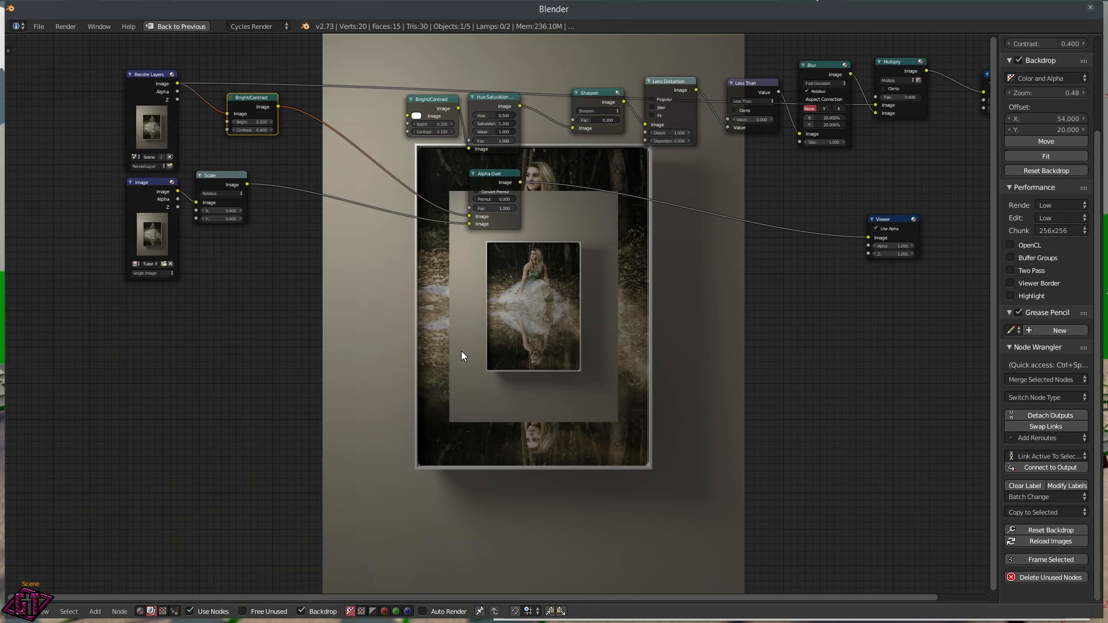
- Add a Bokeh Blur node between the duplicated Bright/Contrast and Alpha Over
key(shift+a)
mouse_move(446, 316)
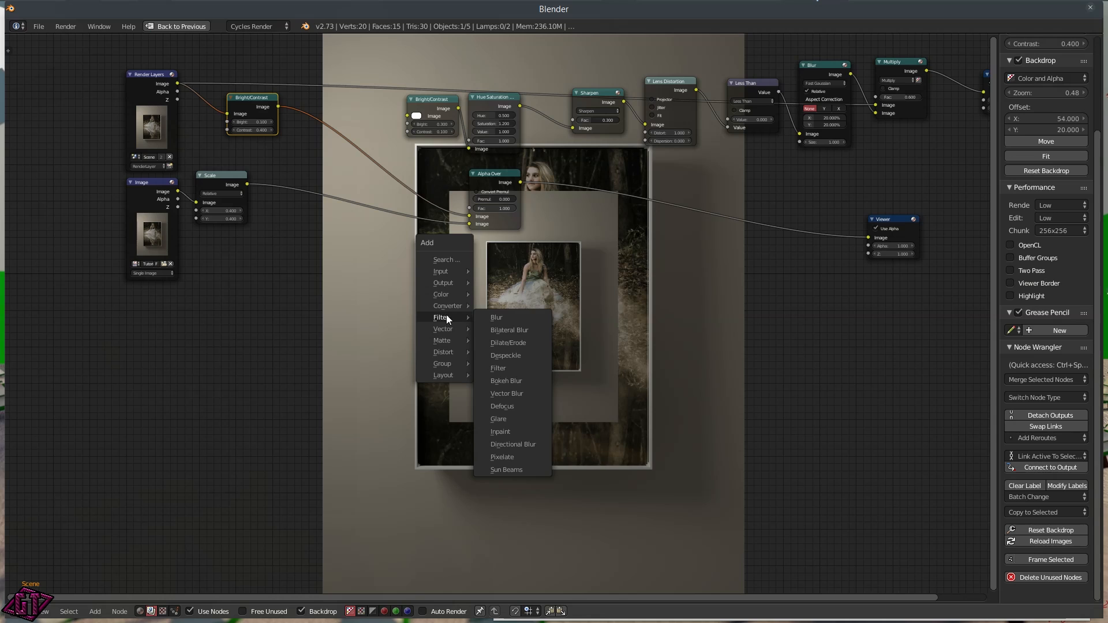
click(512, 377)
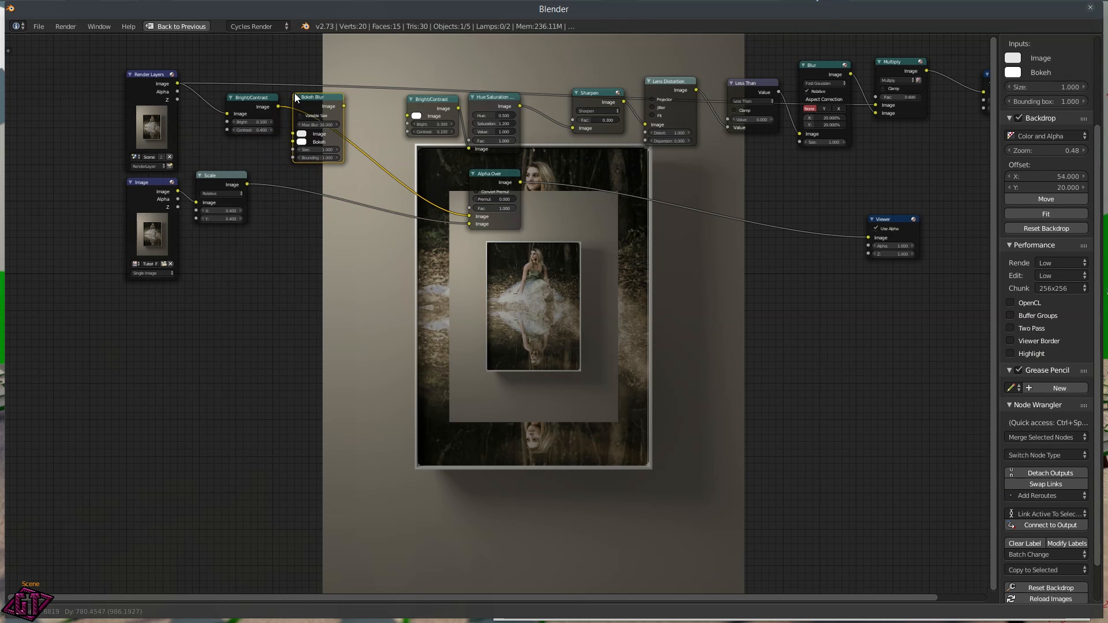
click(293, 95)
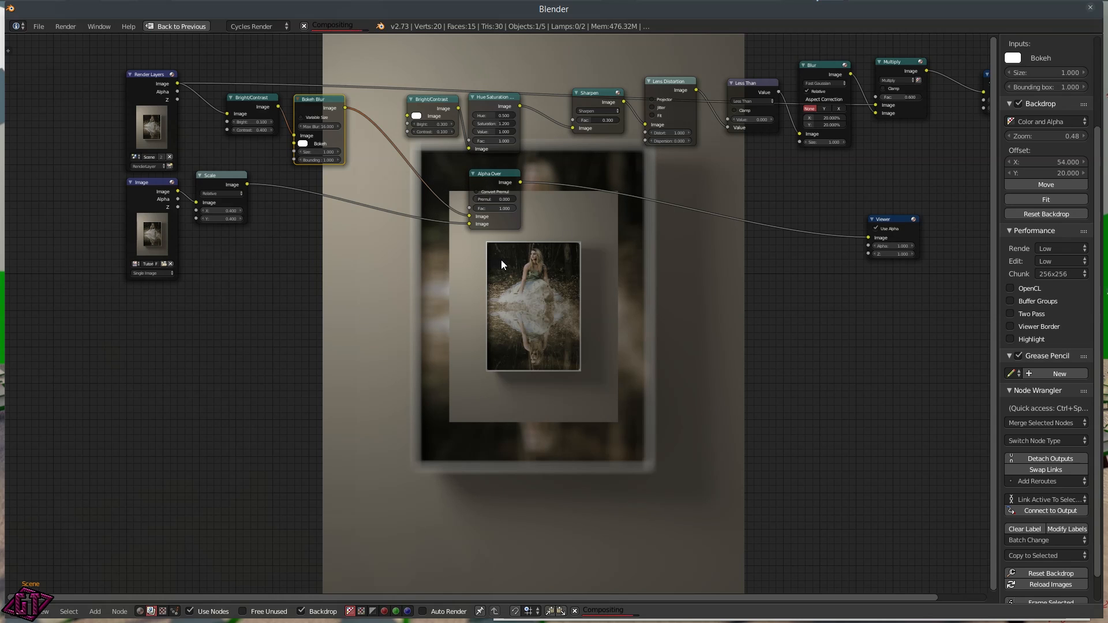
- Examine the blurred background around the scaled-down render in the enlarged backdrop, along with the Bokeh Blur settings
scroll(554, 242, up, 1)
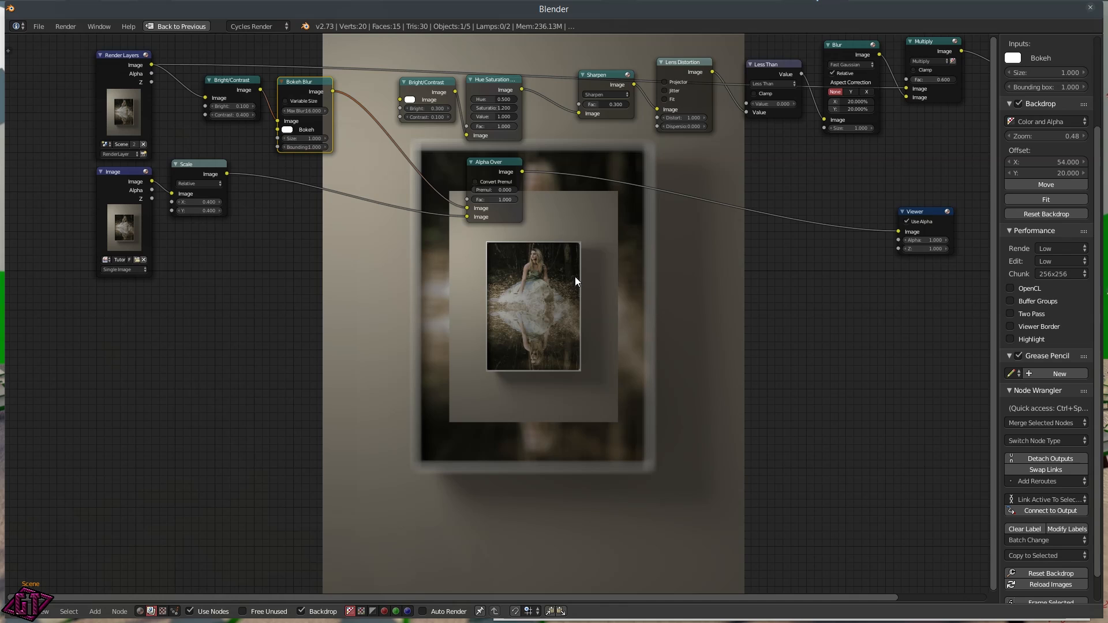
key(alt+v)
key(alt+v)
key(alt+v)
key(alt+v)
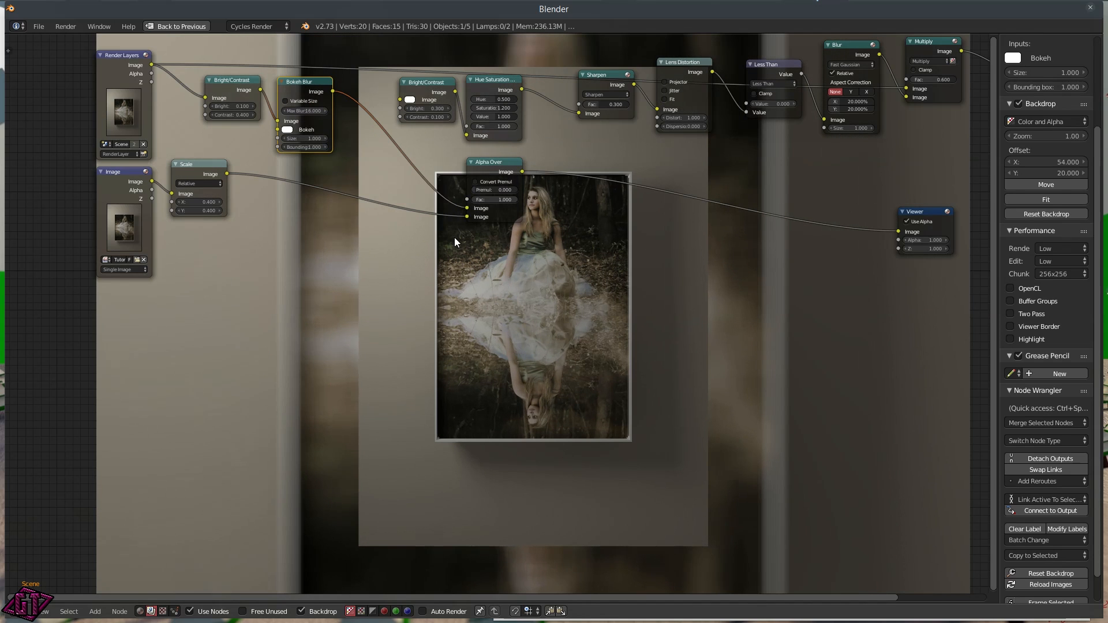
alt+middle_drag(455, 237, 415, 386)
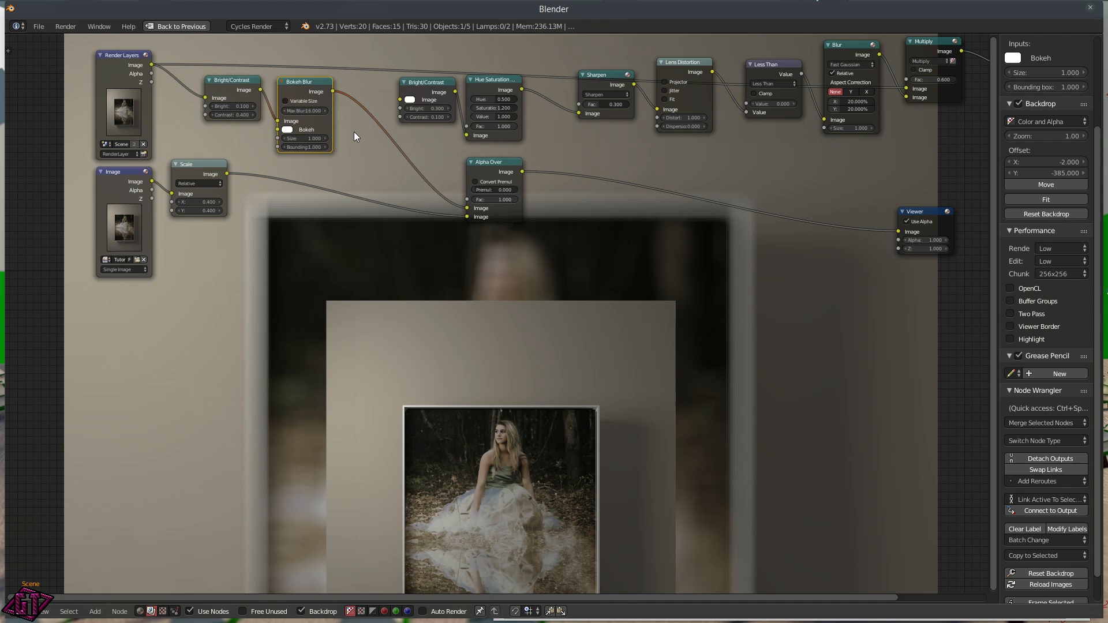
scroll(355, 136, up, 2)
scroll(324, 89, down, 2)
middle_drag(338, 112, 374, 205)
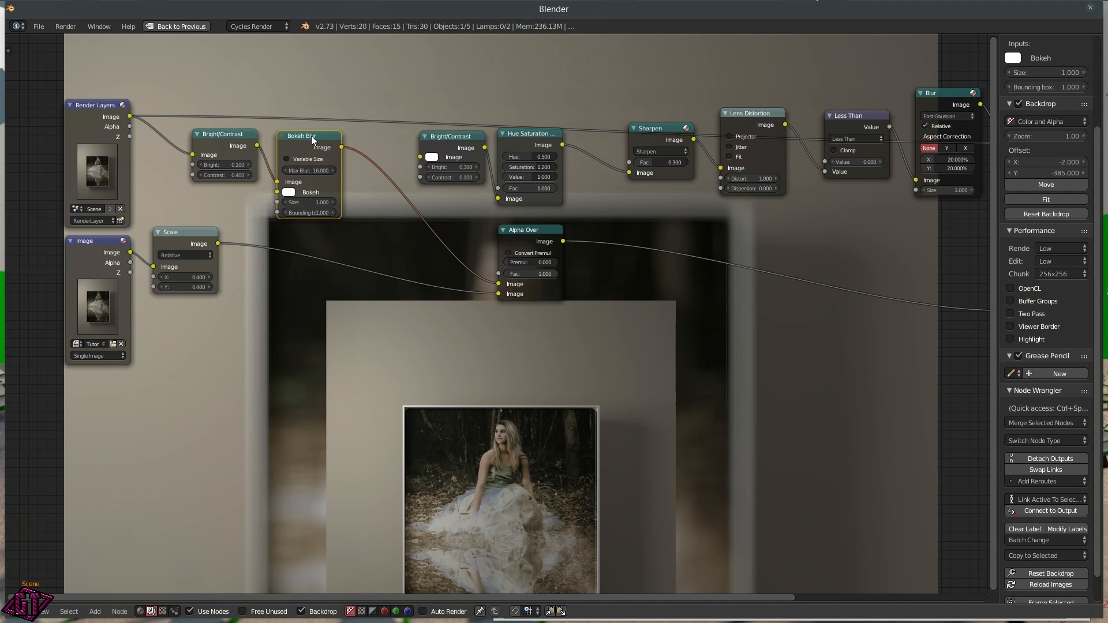
scroll(316, 214, up, 2)
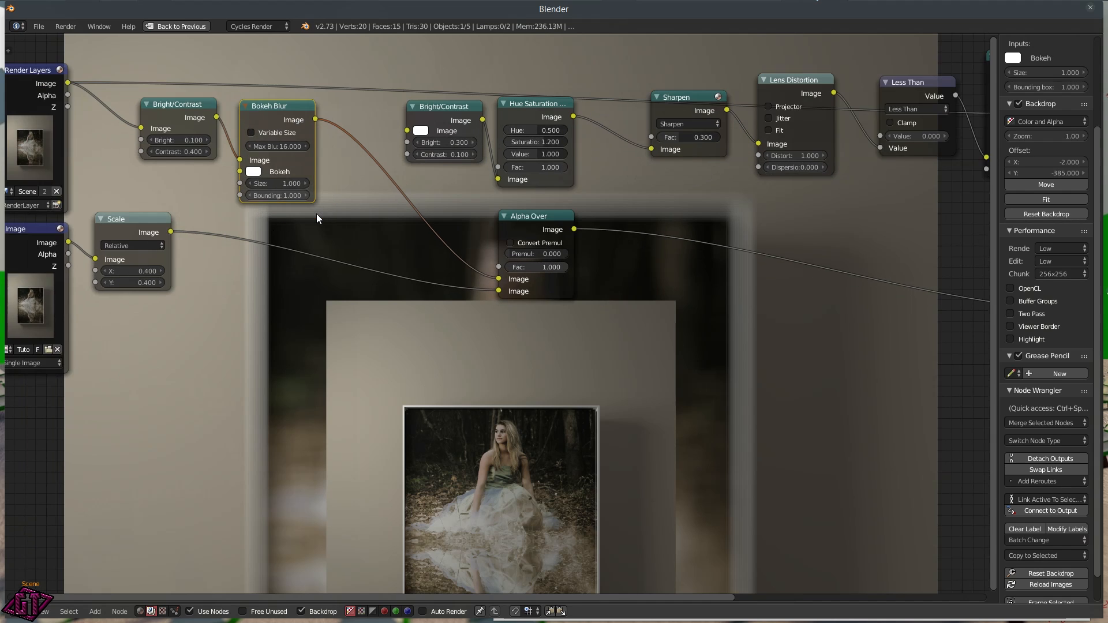
scroll(277, 178, down, 2)
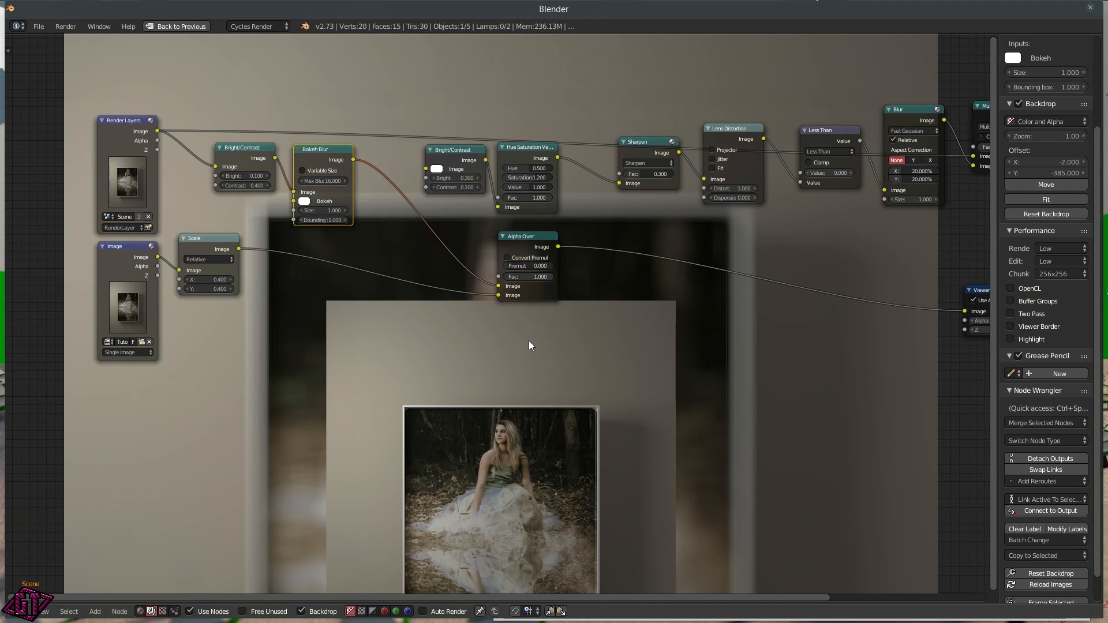
- Insert a Lens Distortion node between Bokeh Blur and Alpha Over and set its Dispersion to 0.2
key(shift+a)
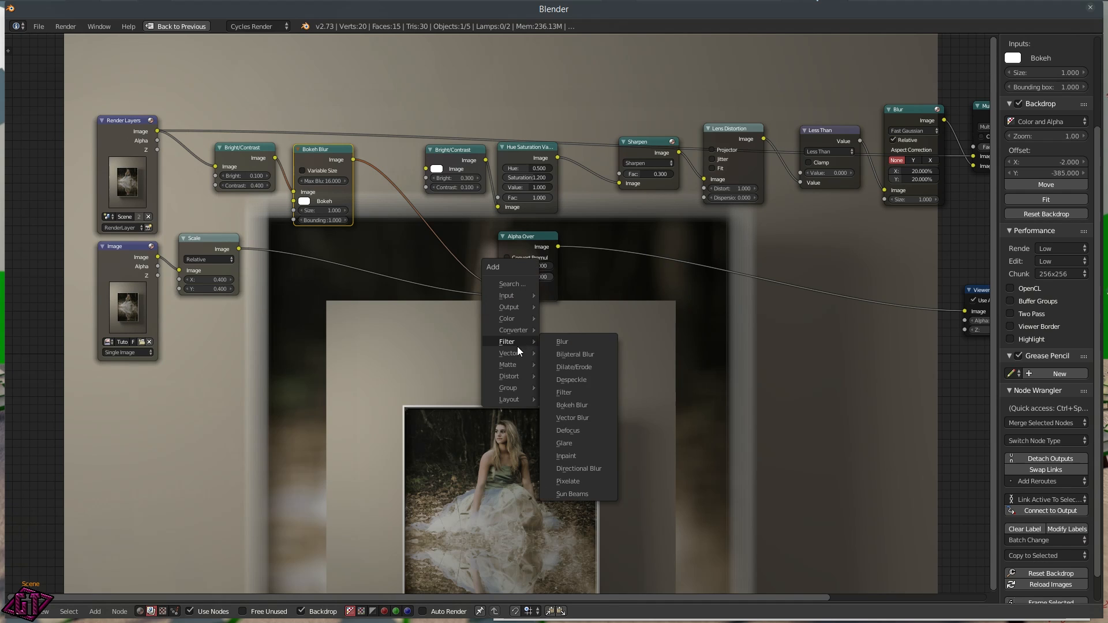
mouse_move(514, 378)
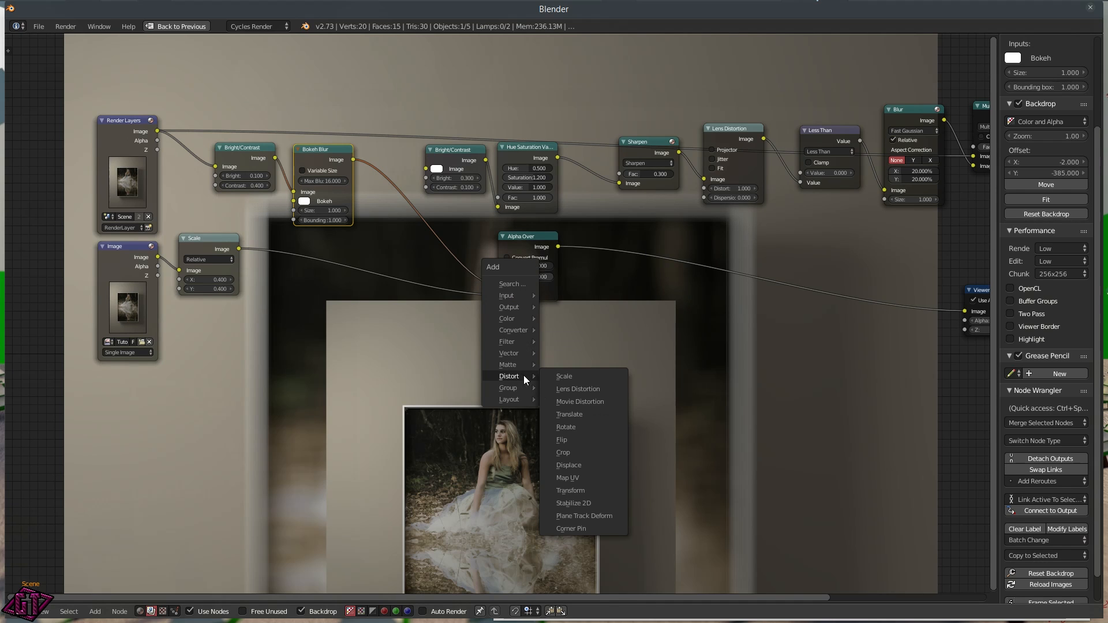
click(584, 389)
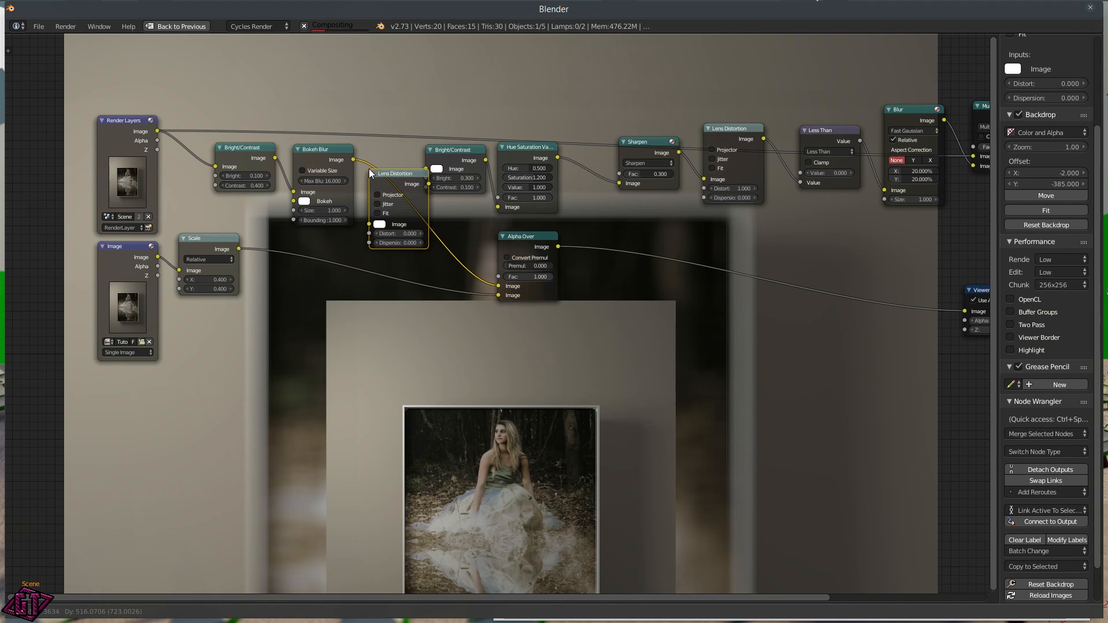
click(368, 169)
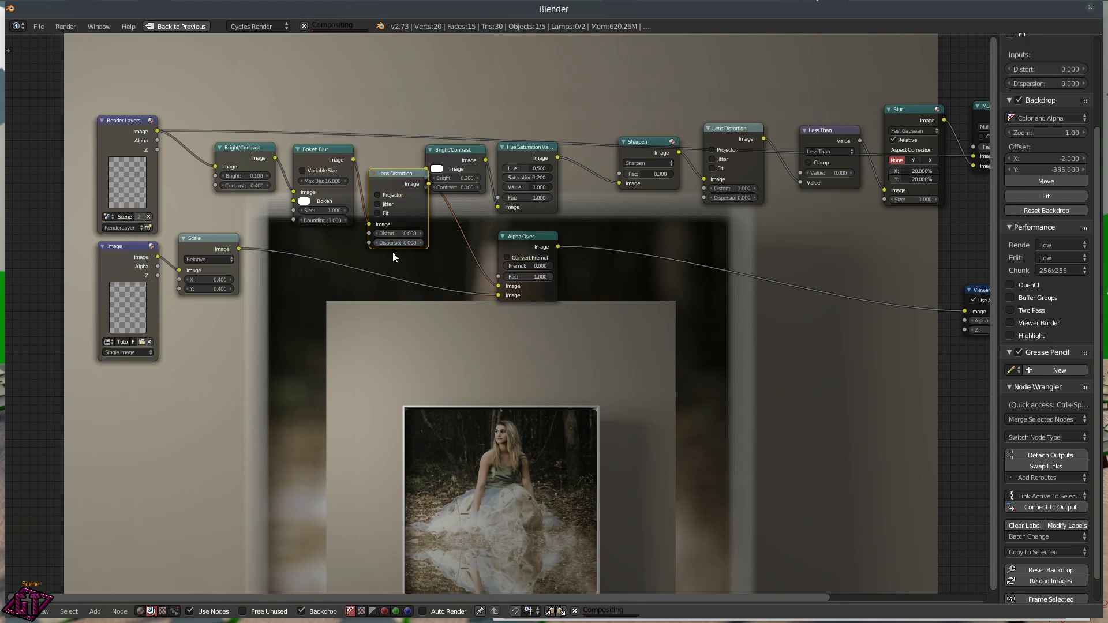
click(399, 243)
key(BackSpace)
text(.2)
key(Return)
- Examine the color fringing on the blurred frame edges, both close up and across the whole composite
key(Home)
scroll(573, 251, down, 1)
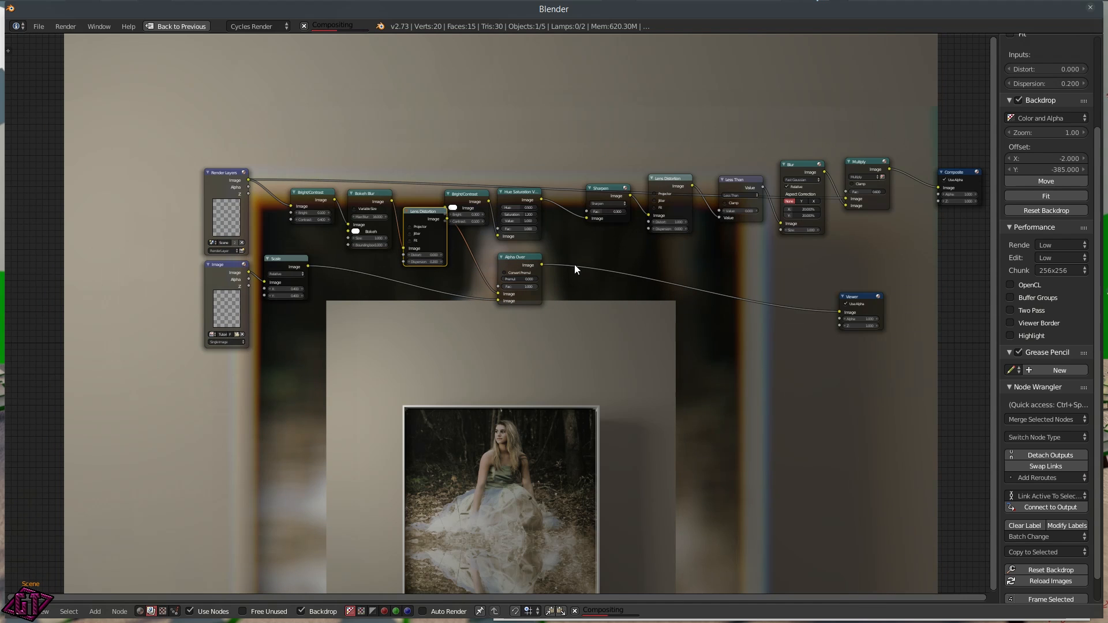
scroll(635, 312, down, 2)
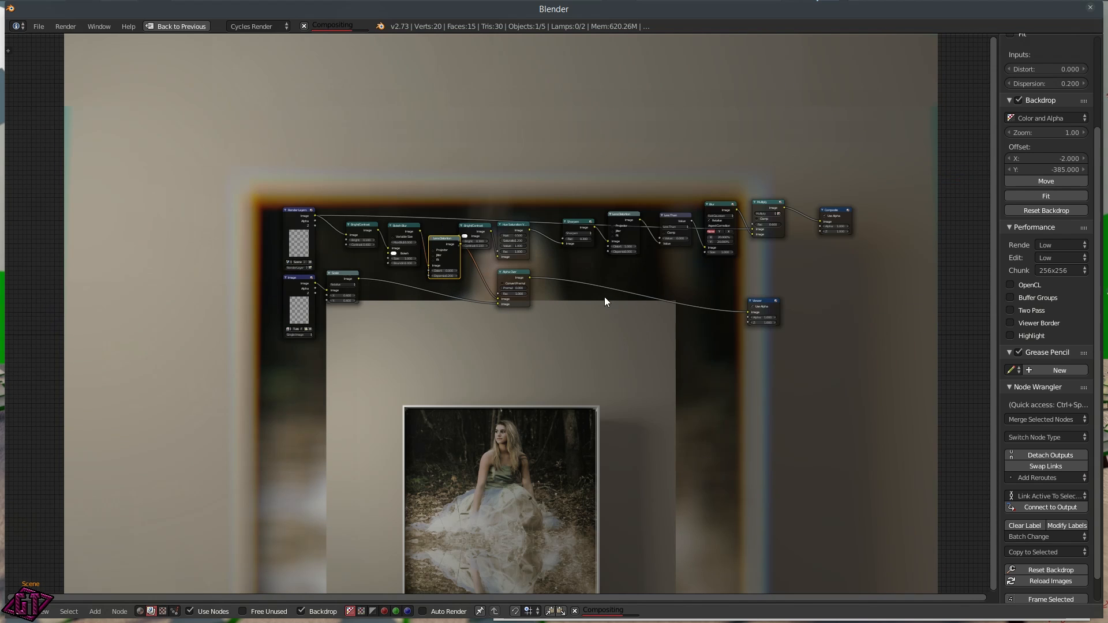
scroll(612, 303, down, 1)
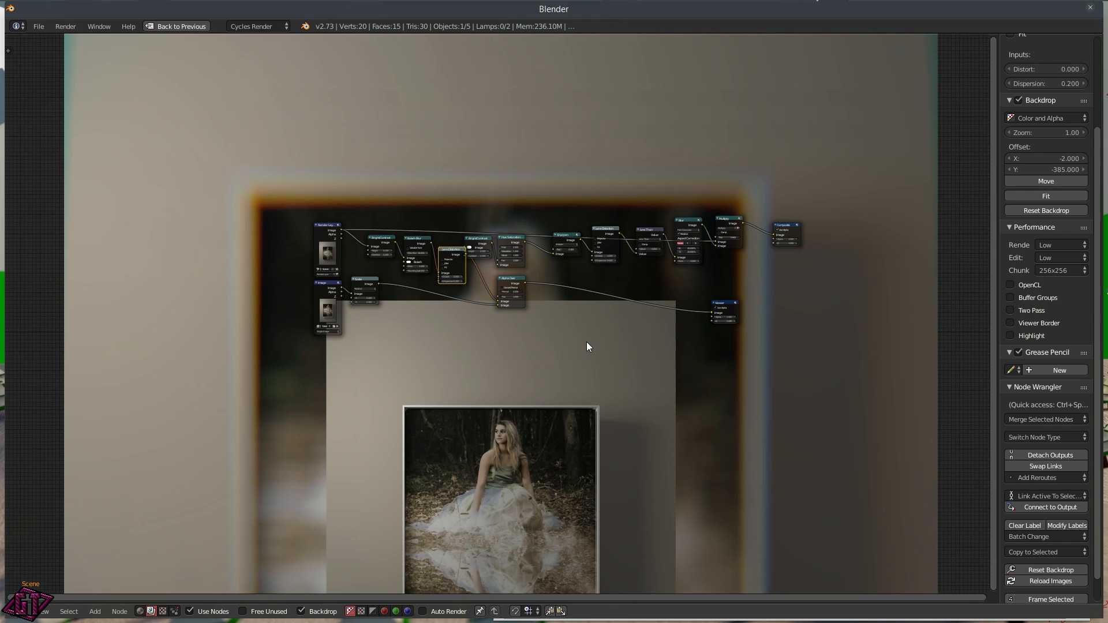
key(v)
key(v)
key(v)
key(v)
alt+middle_drag(551, 414, 564, 233)
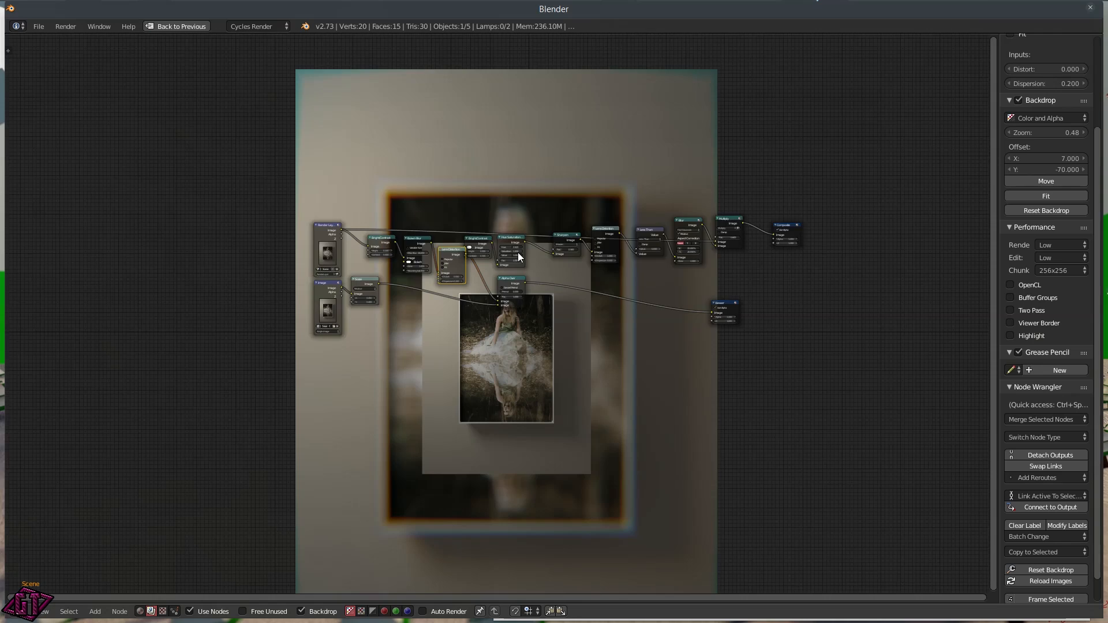
- Set the new Lens Distortion's Dispersion to 0.1 and the duplicated Bright/Contrast's Contrast to 0.2
scroll(517, 253, up, 5)
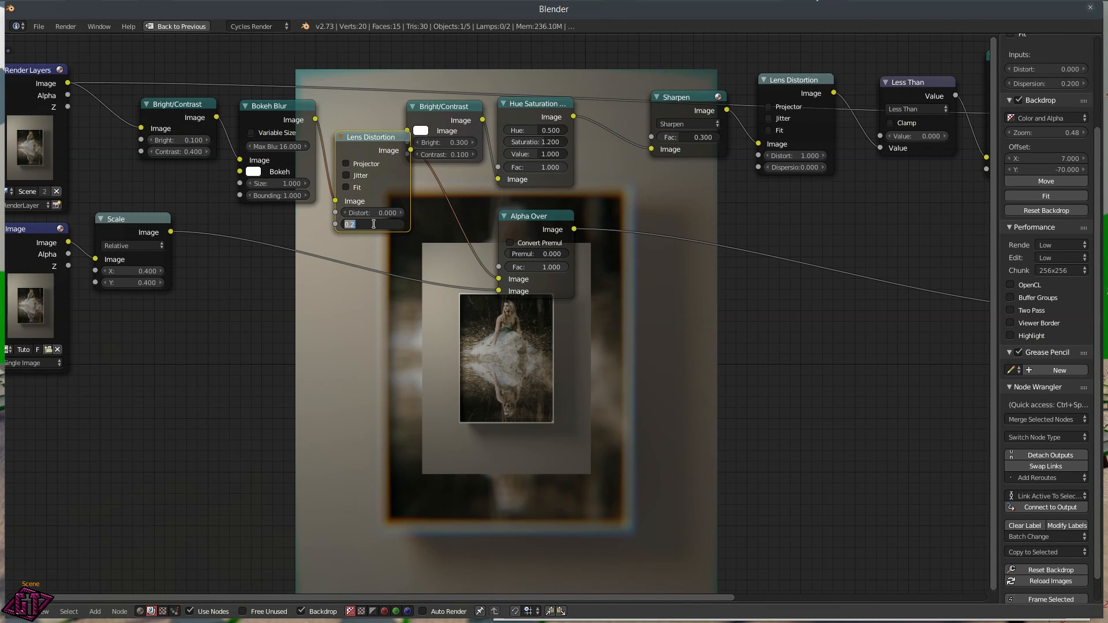
text(0.1)
key(Return)
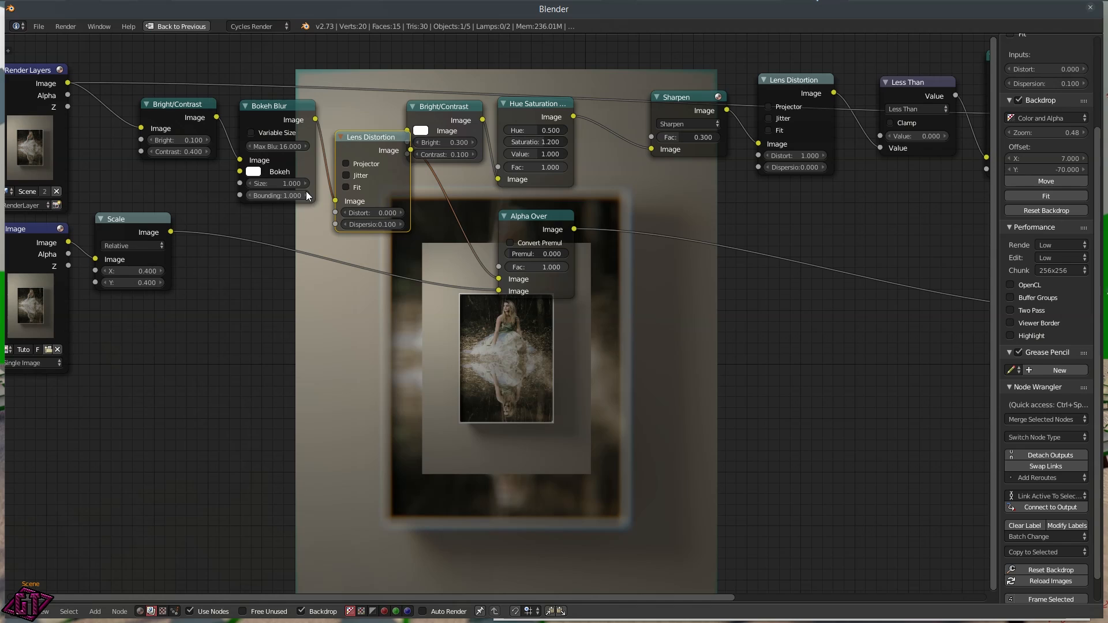
click(150, 151)
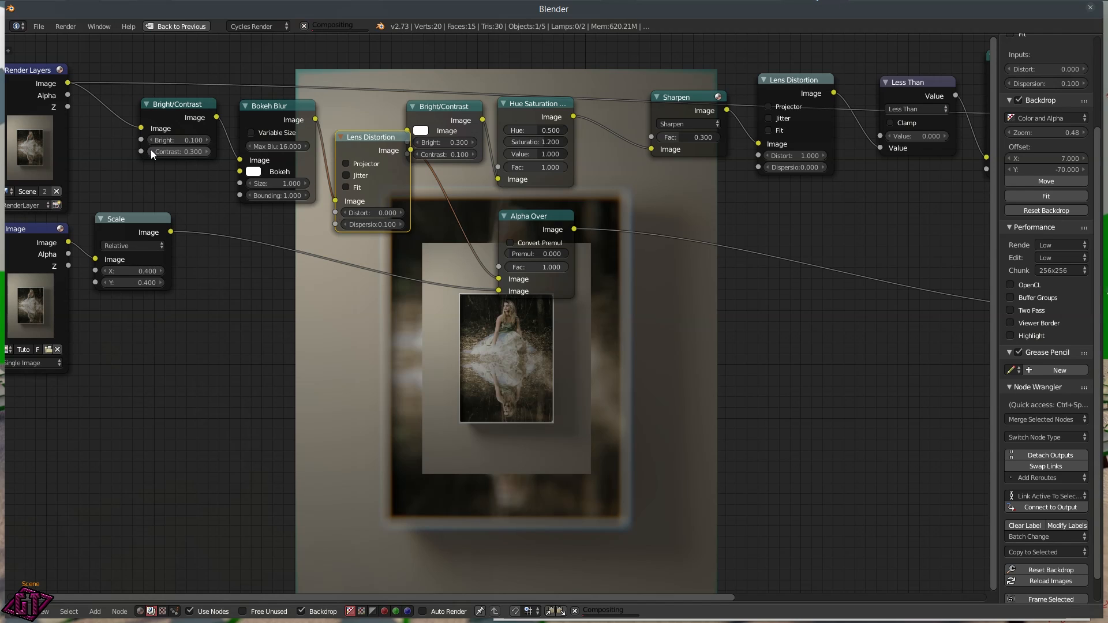
click(150, 150)
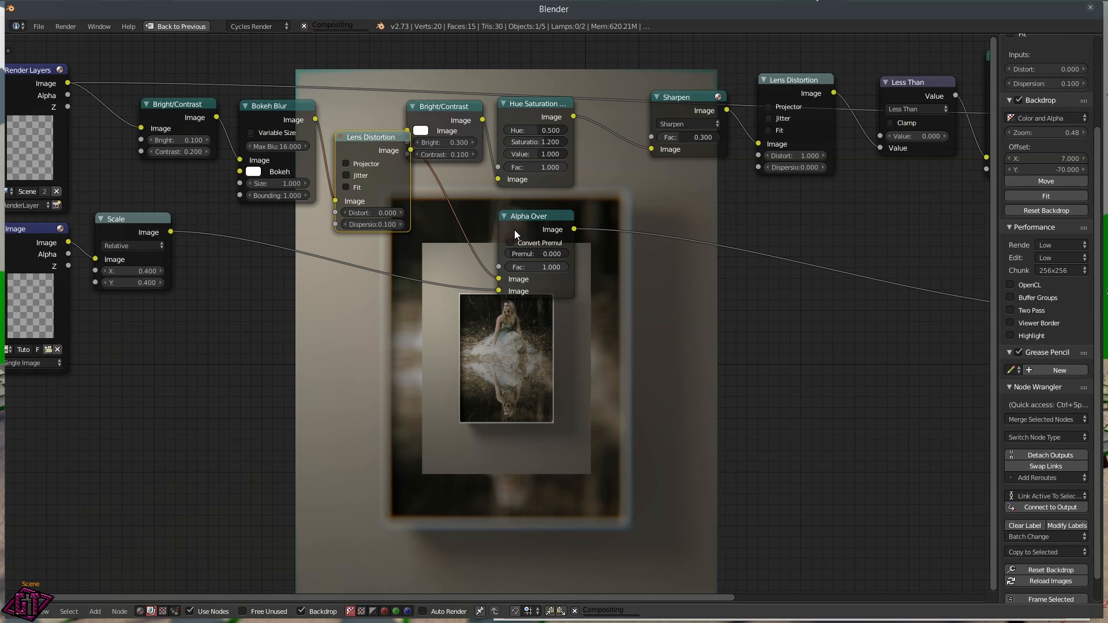
- Make room in the node layout by moving Alpha Over well below Hue Saturation Value and the new Lens Distortion below Bokeh Blur
mouse_move(456, 106)
mouse_down()
mouse_move(495, 119)
mouse_move(460, 102)
mouse_up()
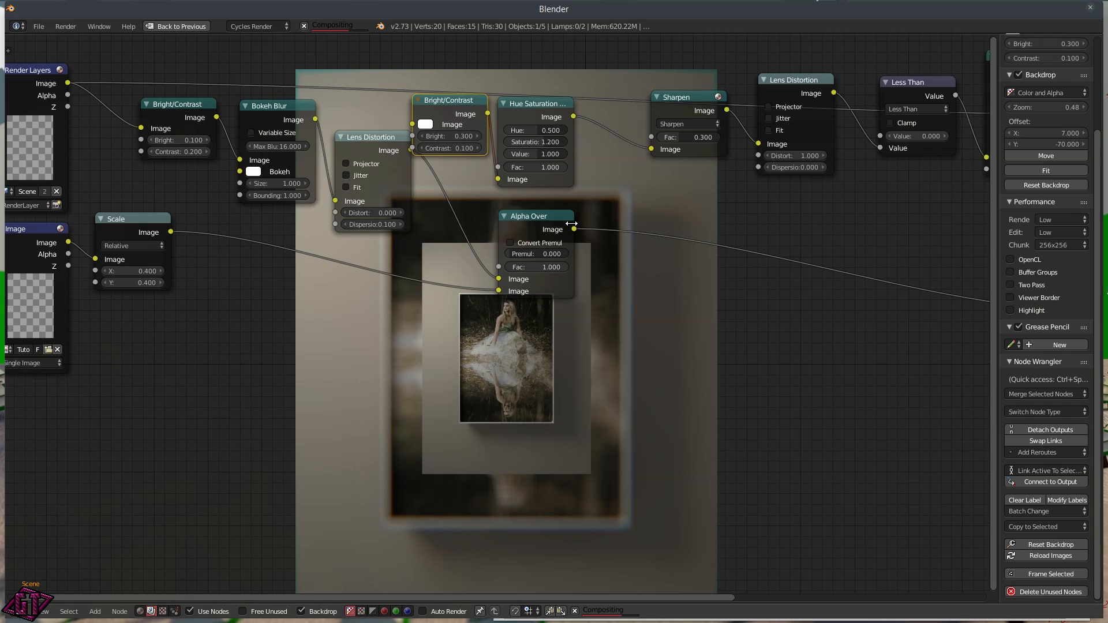
drag(565, 218, 622, 394)
drag(369, 141, 365, 222)
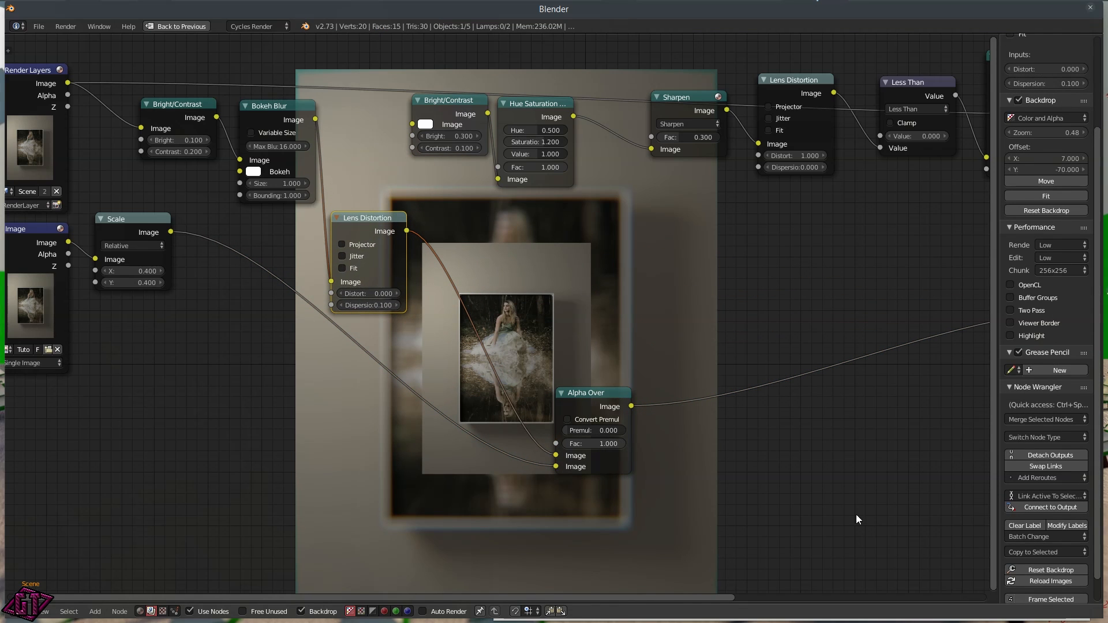
- Insert a Color Balance node between Lens Distortion and Alpha Over, and move Alpha Over clear beyond it
key(shift+a)
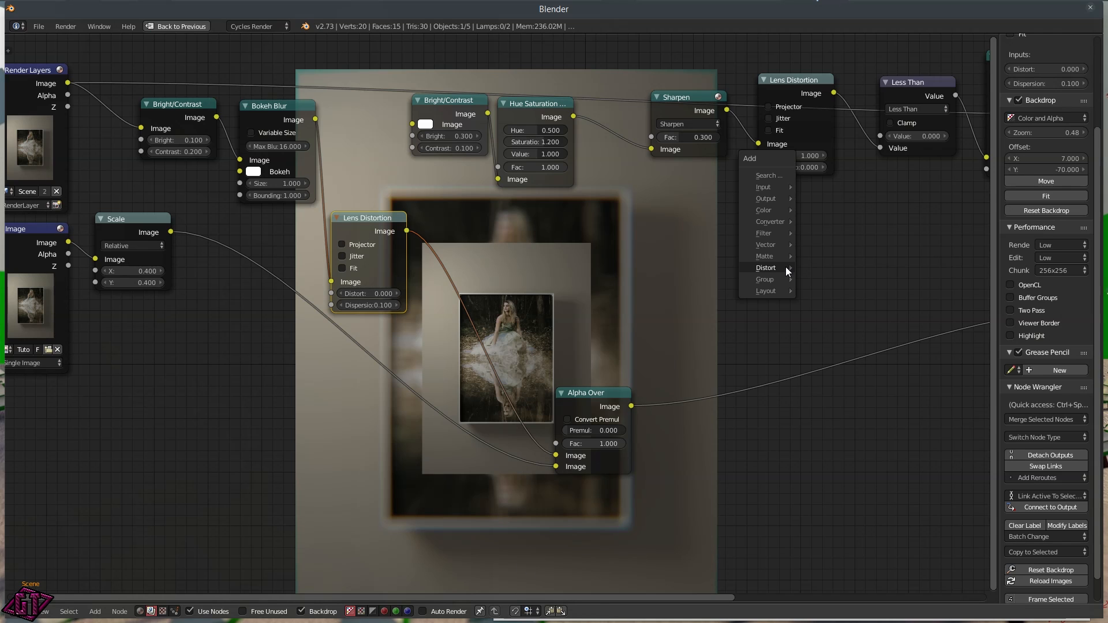
mouse_move(764, 210)
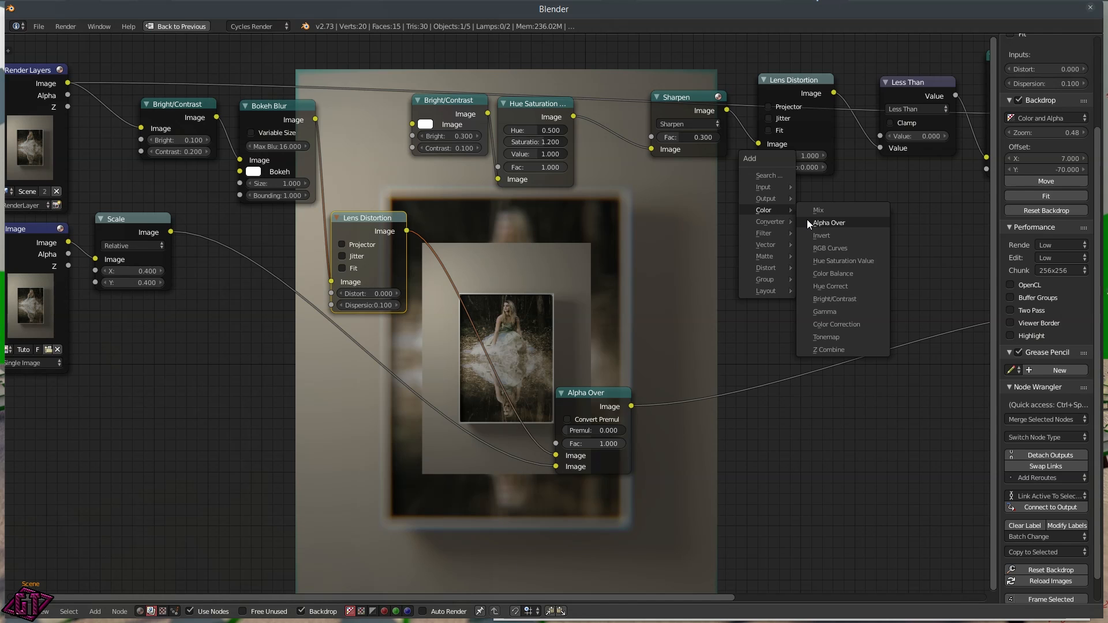
click(831, 274)
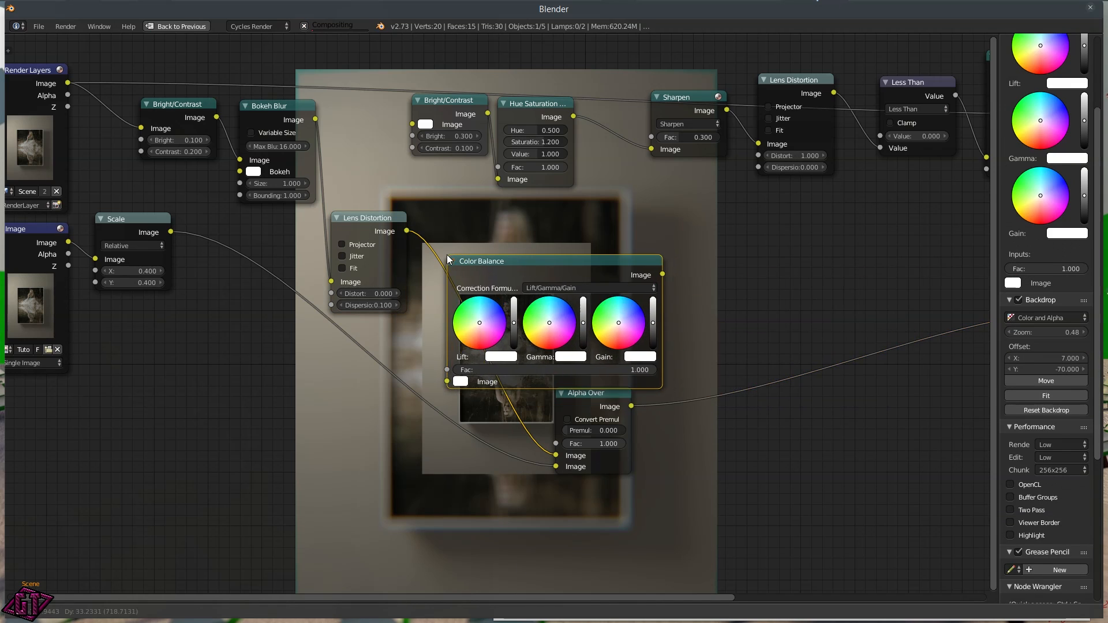
click(431, 243)
drag(625, 393, 791, 362)
middle_drag(675, 251, 676, 254)
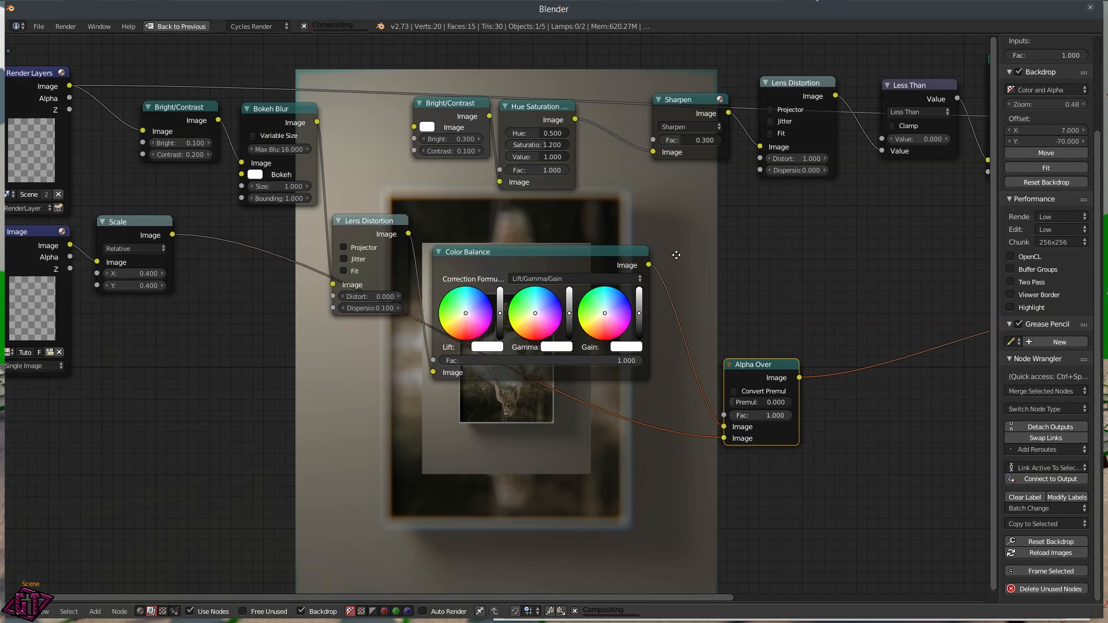
- Tint the Color Balance node slightly, shifting Lift toward orange-yellow, Gamma toward cyan and Gain toward green
scroll(583, 223, up, 4)
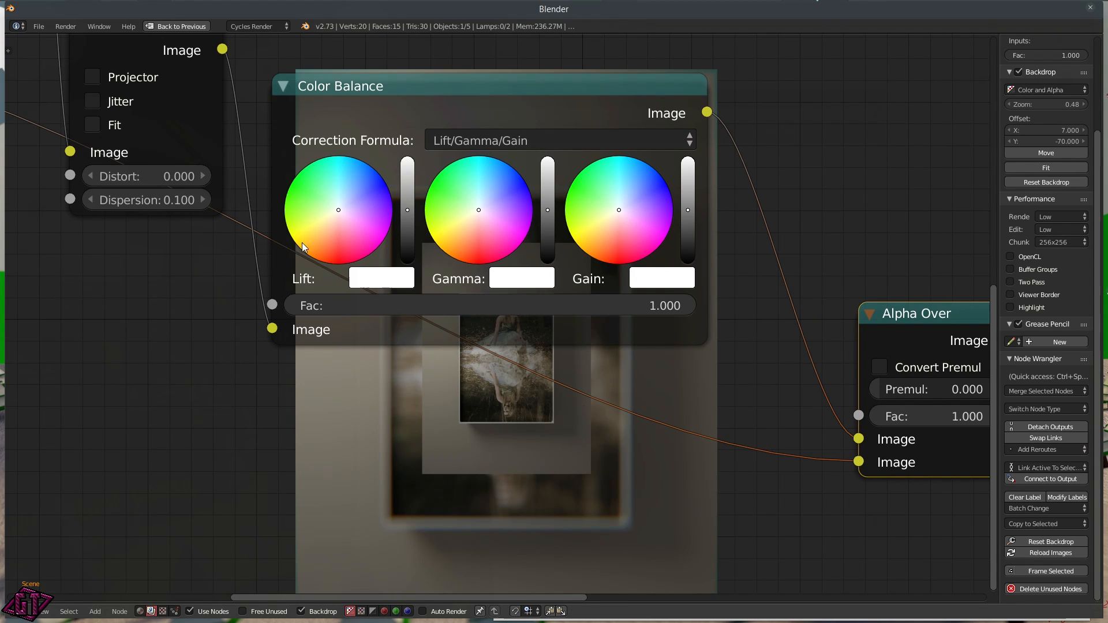
scroll(324, 214, up, 1)
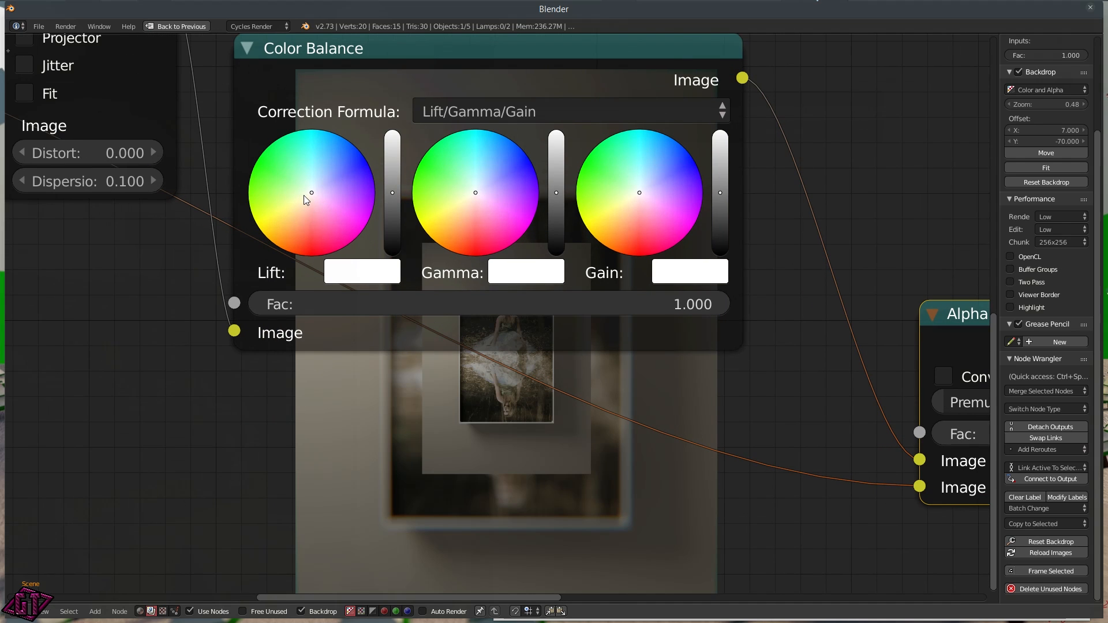
click(309, 196)
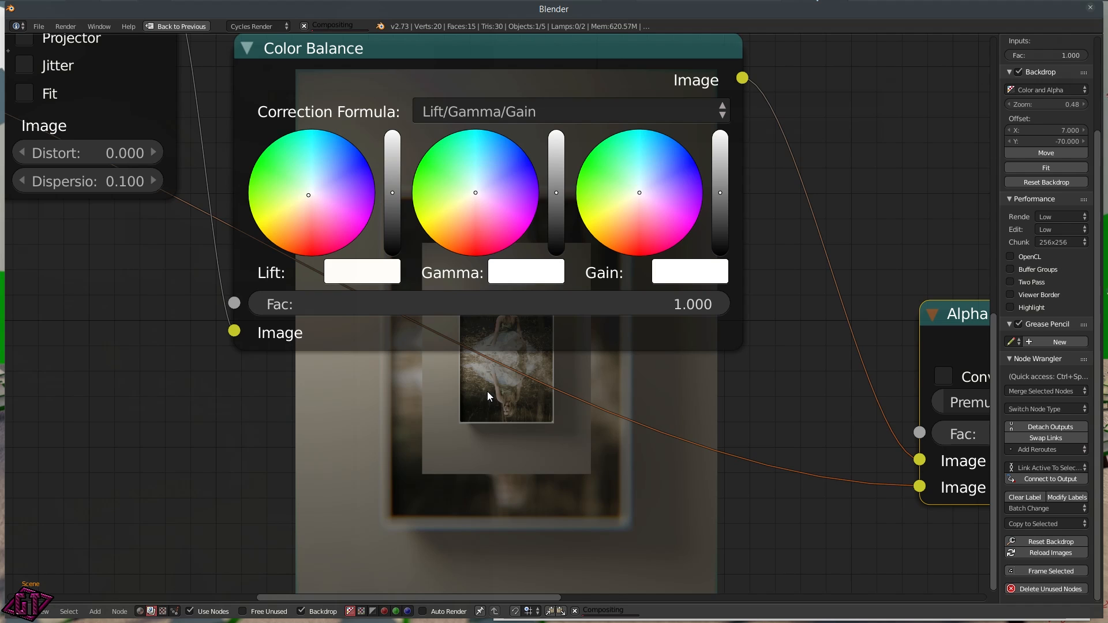
click(477, 188)
click(632, 189)
scroll(657, 383, down, 5)
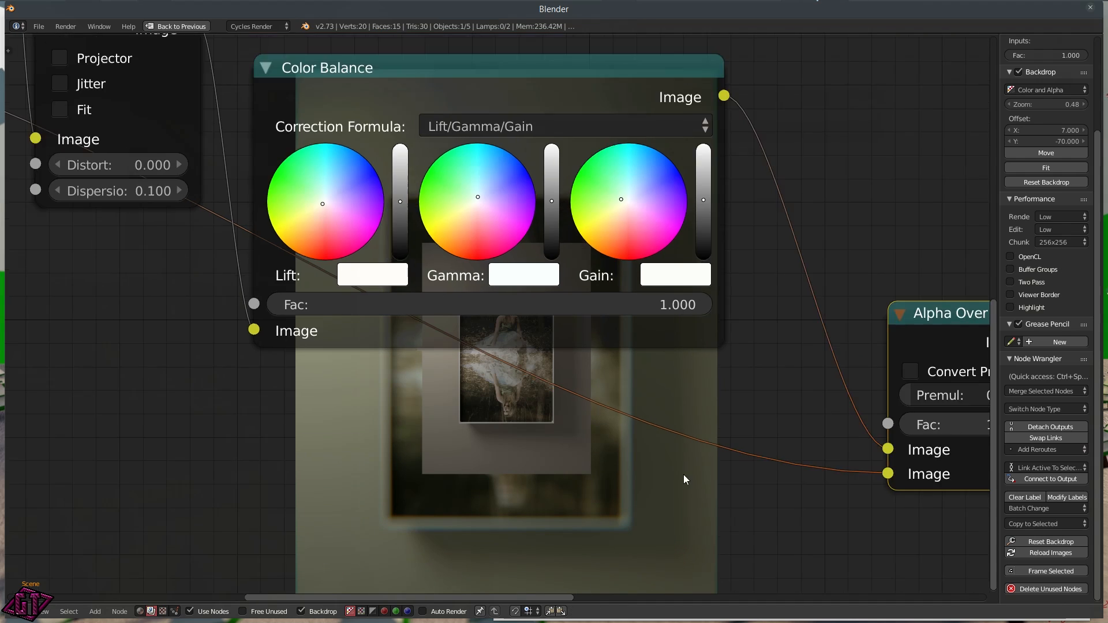
- Nudge the Color Balance node's Gain color slightly further toward green-cyan
scroll(602, 429, down, 2)
middle_drag(604, 434, 652, 518)
scroll(316, 306, up, 5)
scroll(537, 417, up, 9)
scroll(530, 393, up, 3)
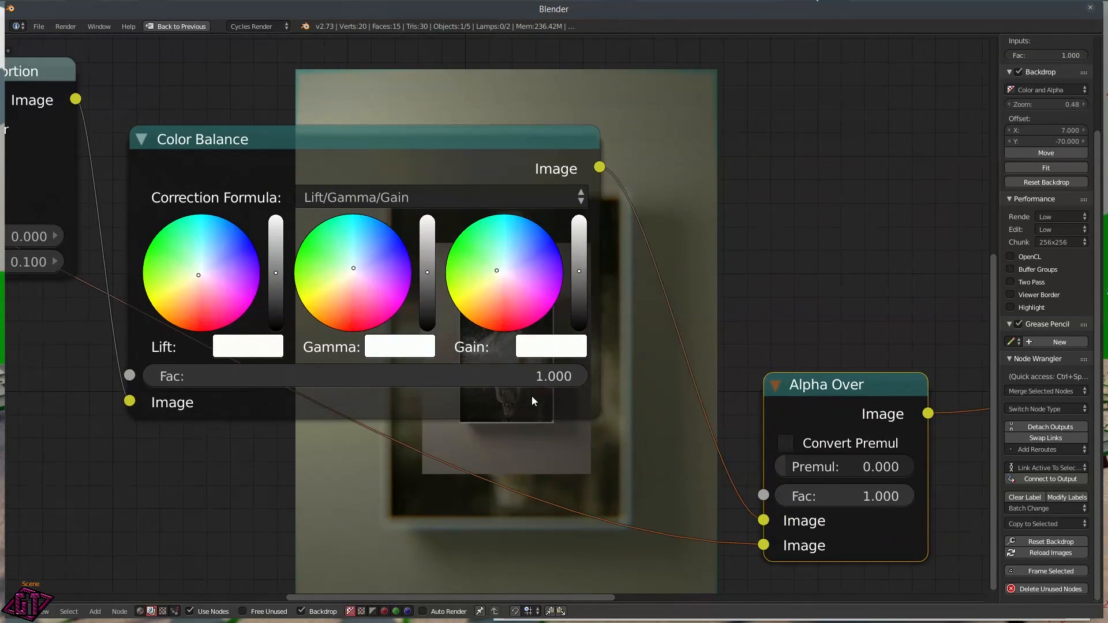
click(499, 267)
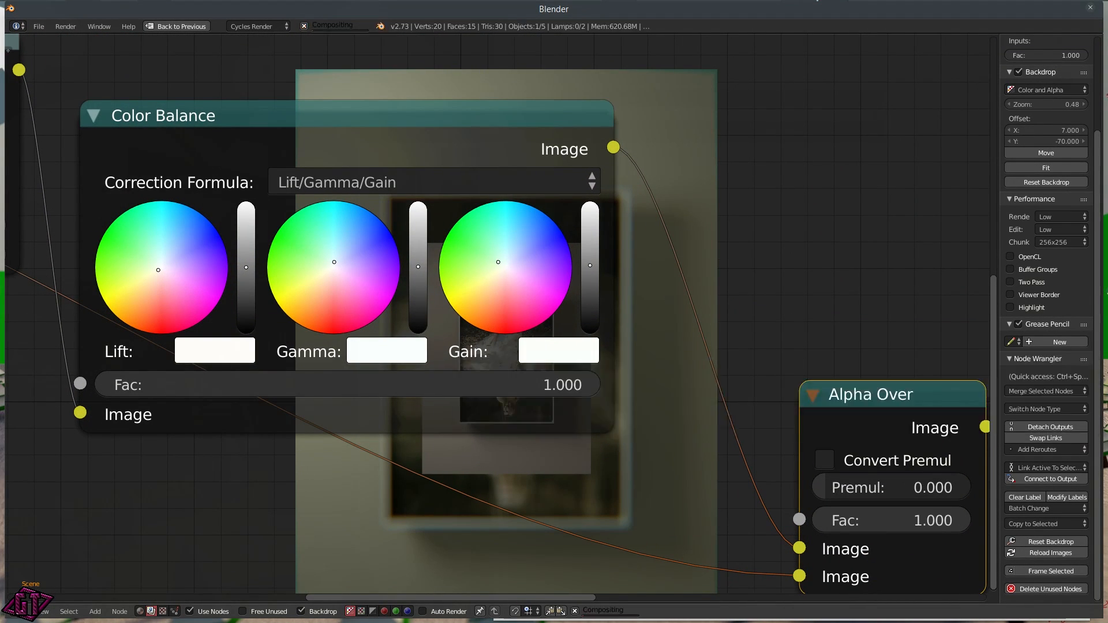
- Connect Alpha Over's Image output to the Image input of the Bright/Contrast node that precedes Hue Saturation Value
scroll(431, 498, down, 4)
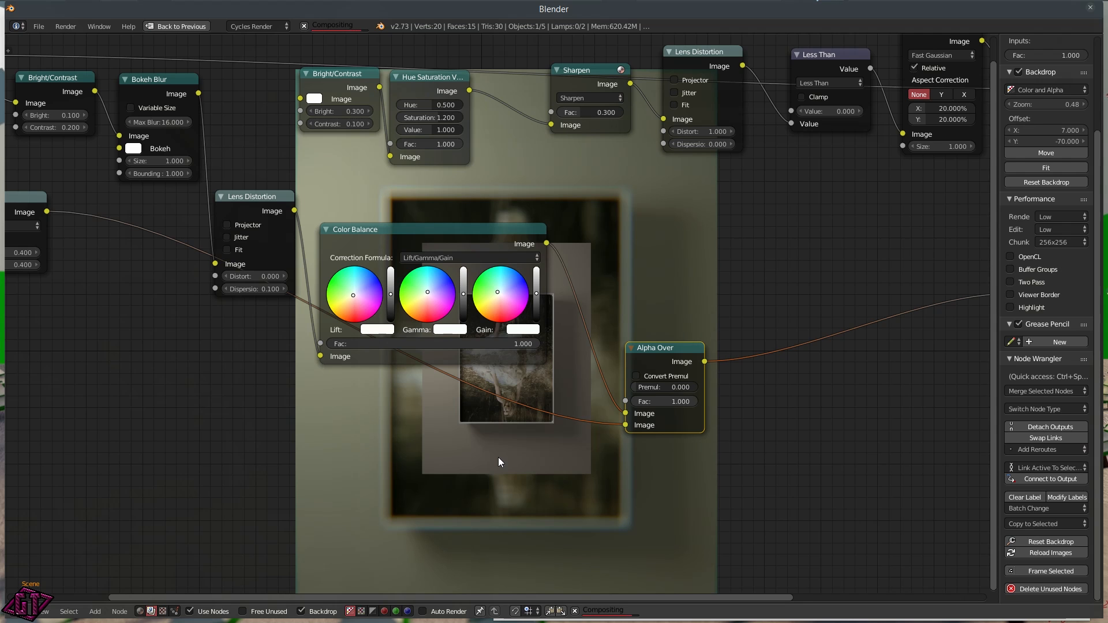
mouse_move(500, 458)
middle_down()
mouse_move(594, 468)
mouse_move(431, 482)
mouse_move(488, 464)
middle_up()
scroll(462, 446, down, 4)
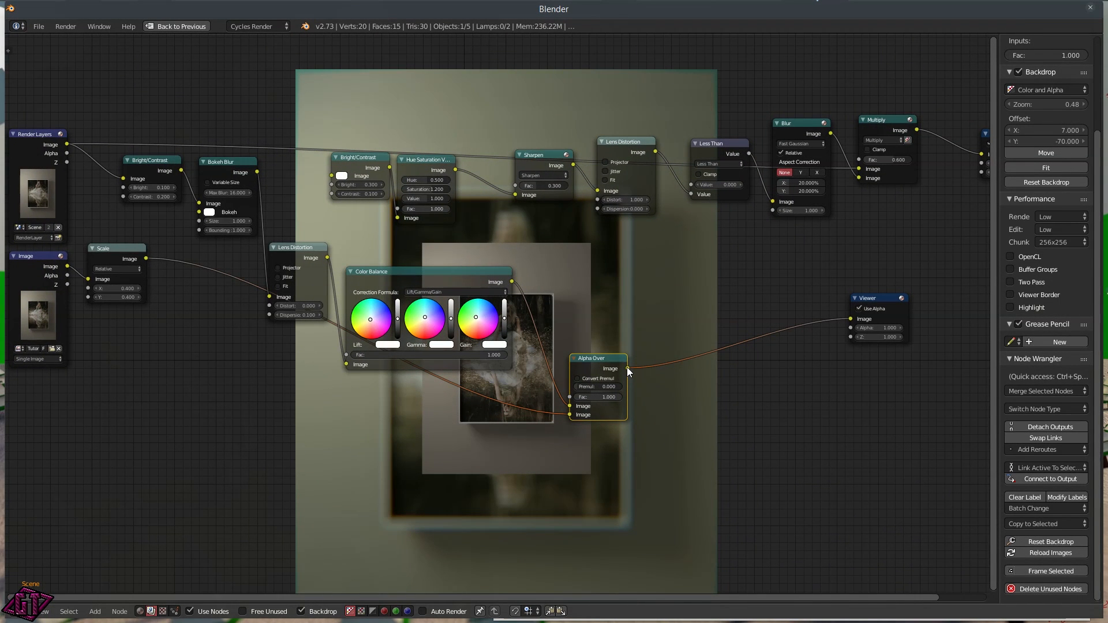
drag(627, 367, 306, 191)
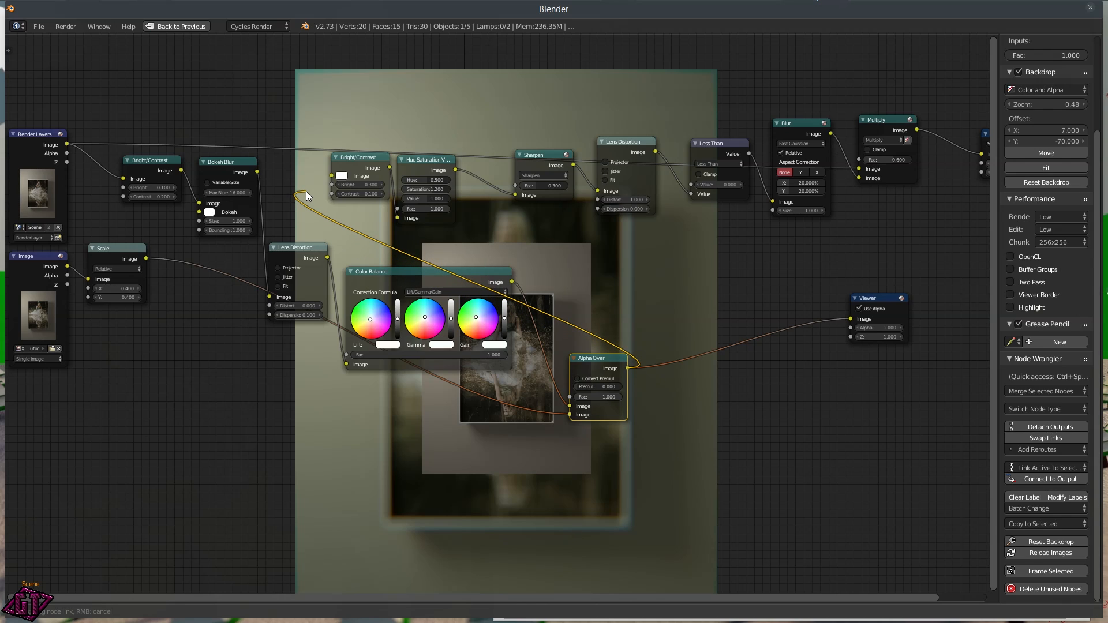
drag(305, 191, 331, 177)
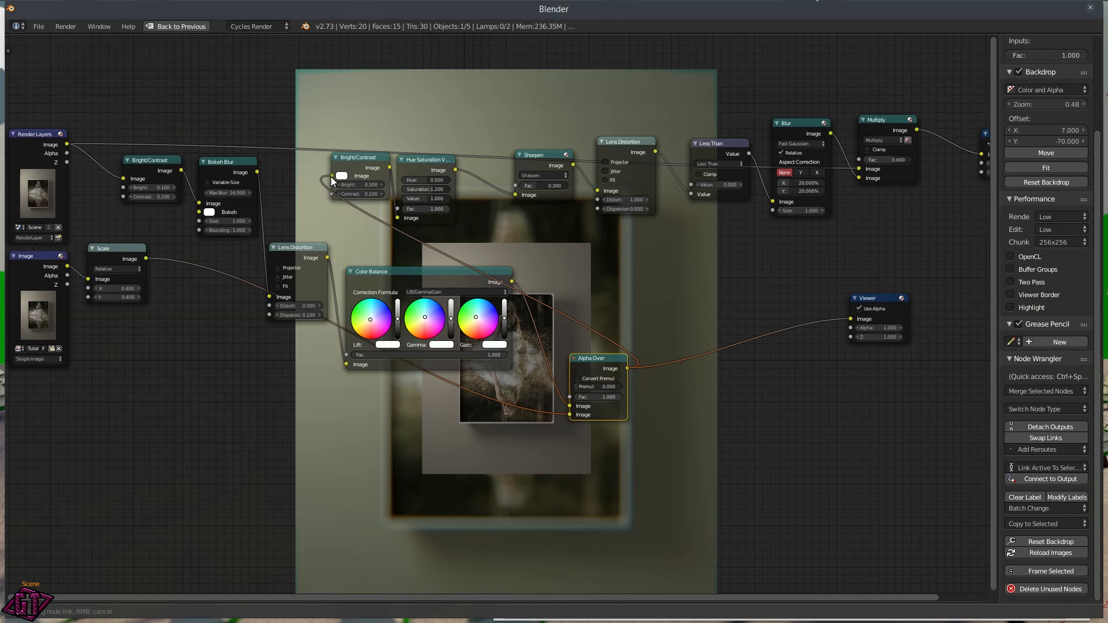
drag(330, 177, 330, 177)
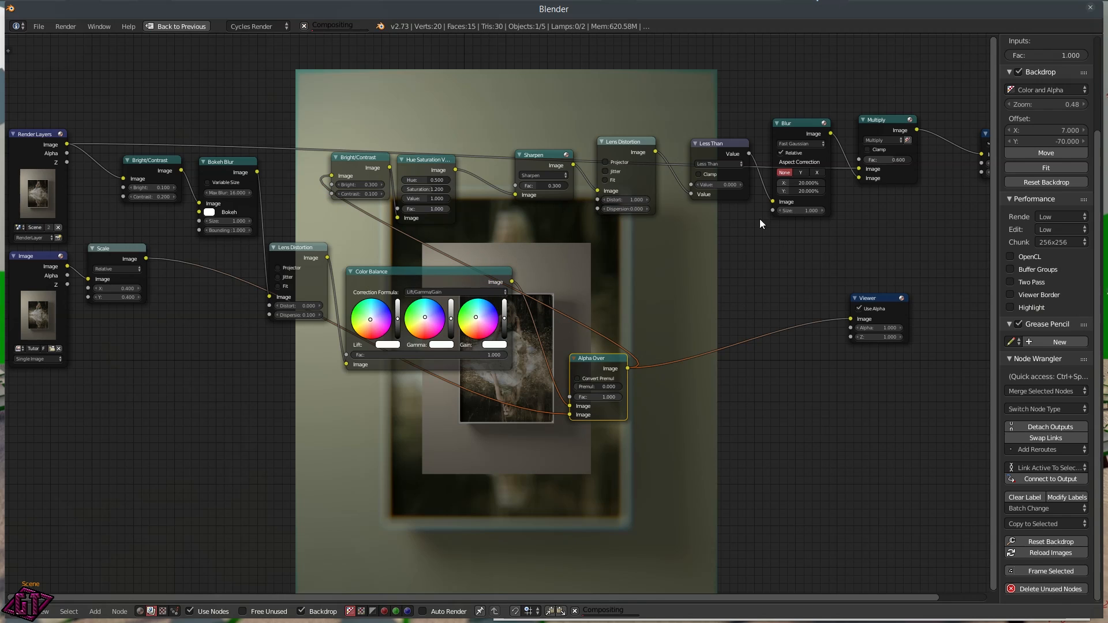
- Feed Alpha Over into Multiply's first Image input and link Multiply's output to the Viewer node, placed above Composite
scroll(745, 222, down, 2)
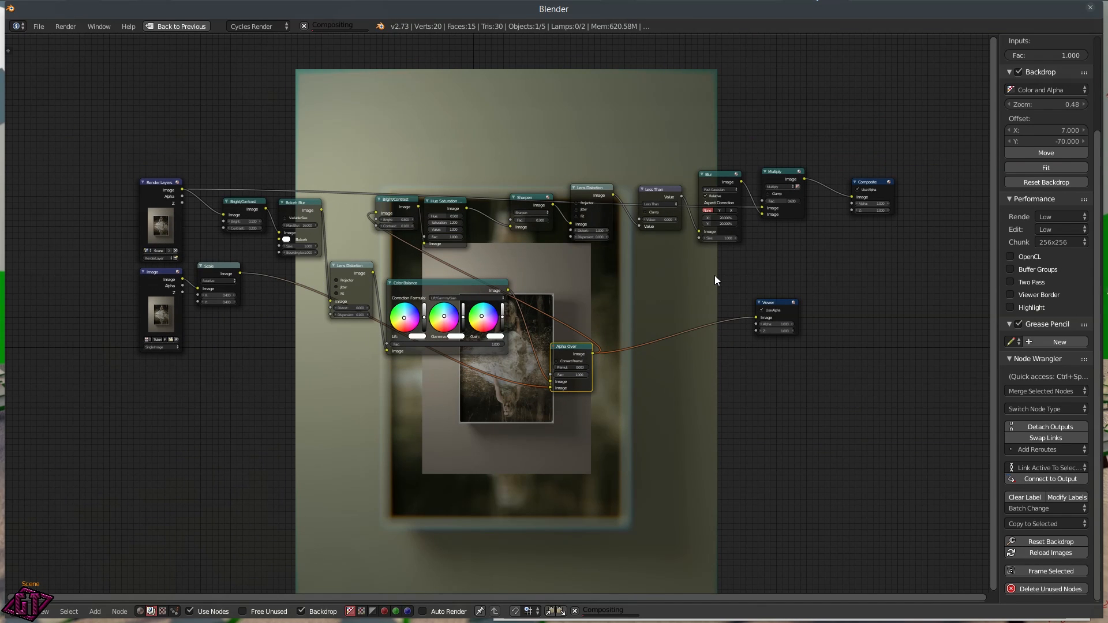
drag(590, 352, 770, 213)
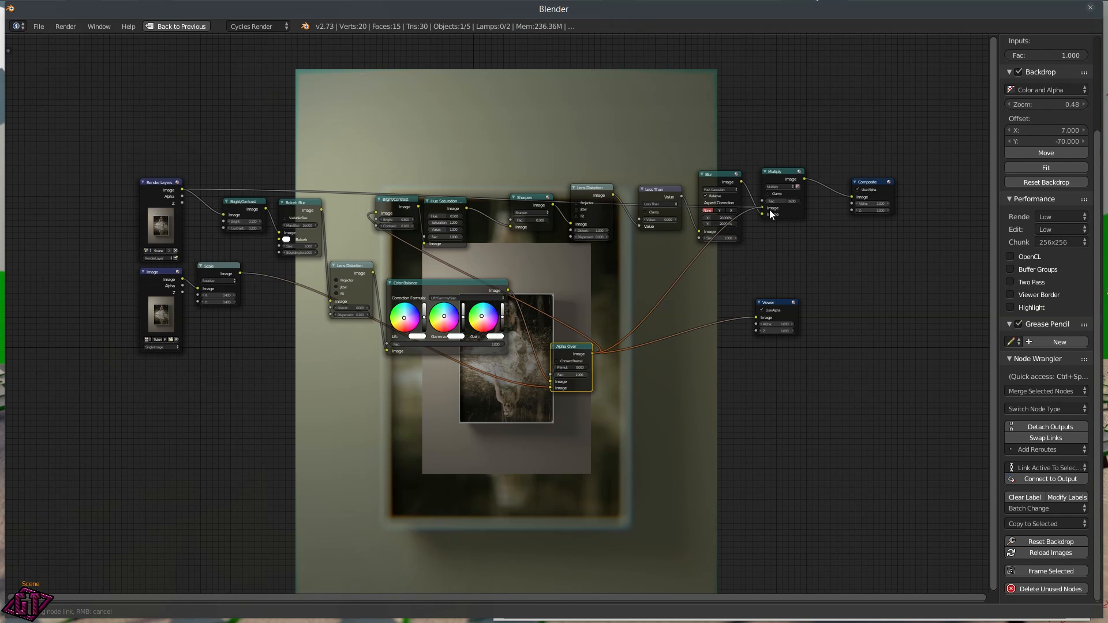
drag(805, 180, 862, 117)
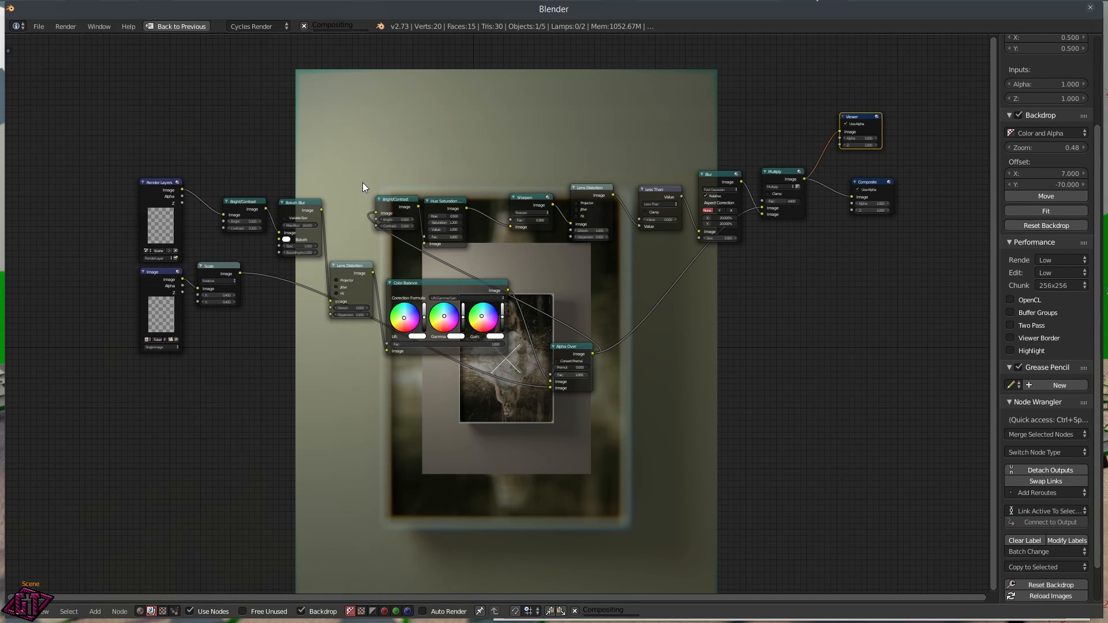
- Move the node chain from Bright/Contrast through Multiply together to beyond Alpha Over
click(392, 196)
drag(350, 170, 808, 245)
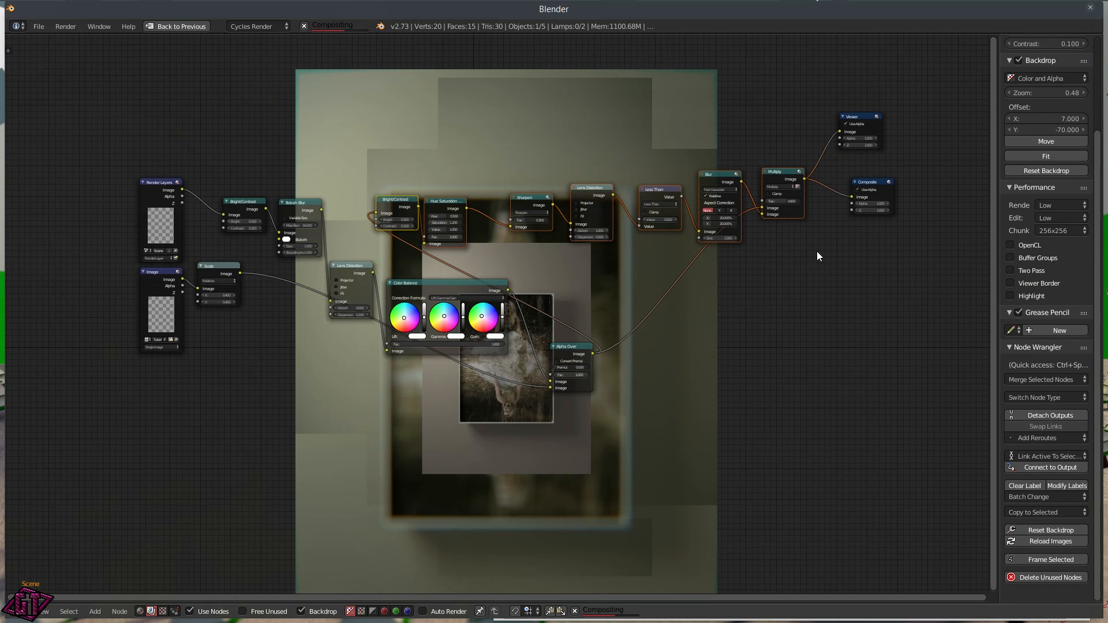
key(g)
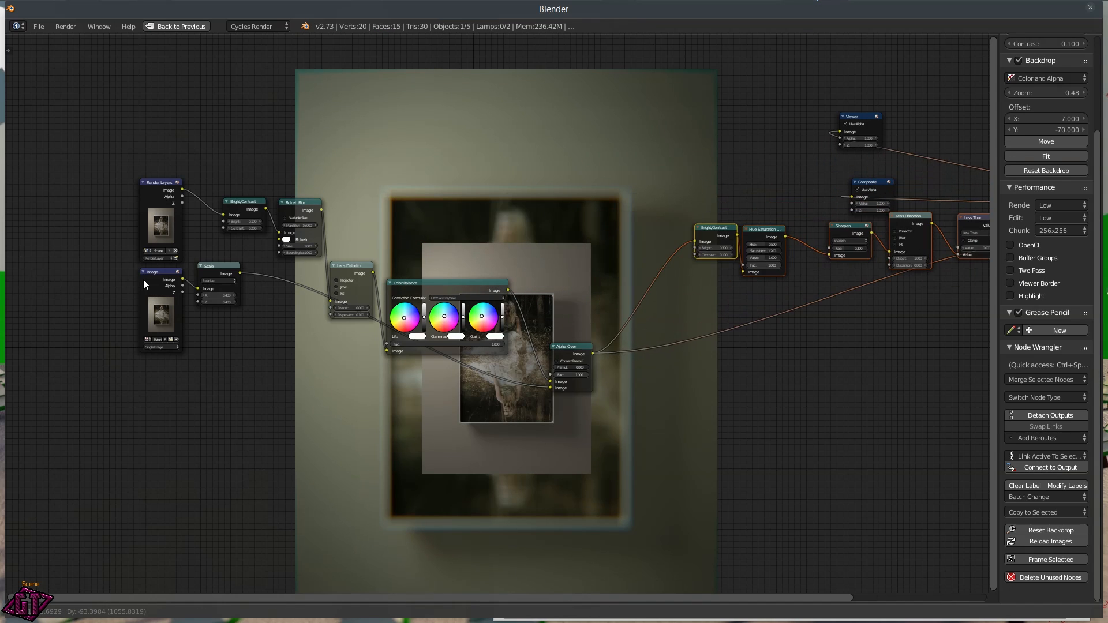
click(64, 282)
- Line up the new Lens Distortion, Color Balance and Alpha Over nodes in a row after Bokeh Blur
click(346, 269)
drag(346, 268, 345, 209)
drag(438, 282, 432, 199)
drag(581, 345, 541, 278)
- Move the Viewer and Composite nodes out beyond Multiply at the far end of the node chain
drag(637, 235, 919, 162)
scroll(822, 310, down, 3)
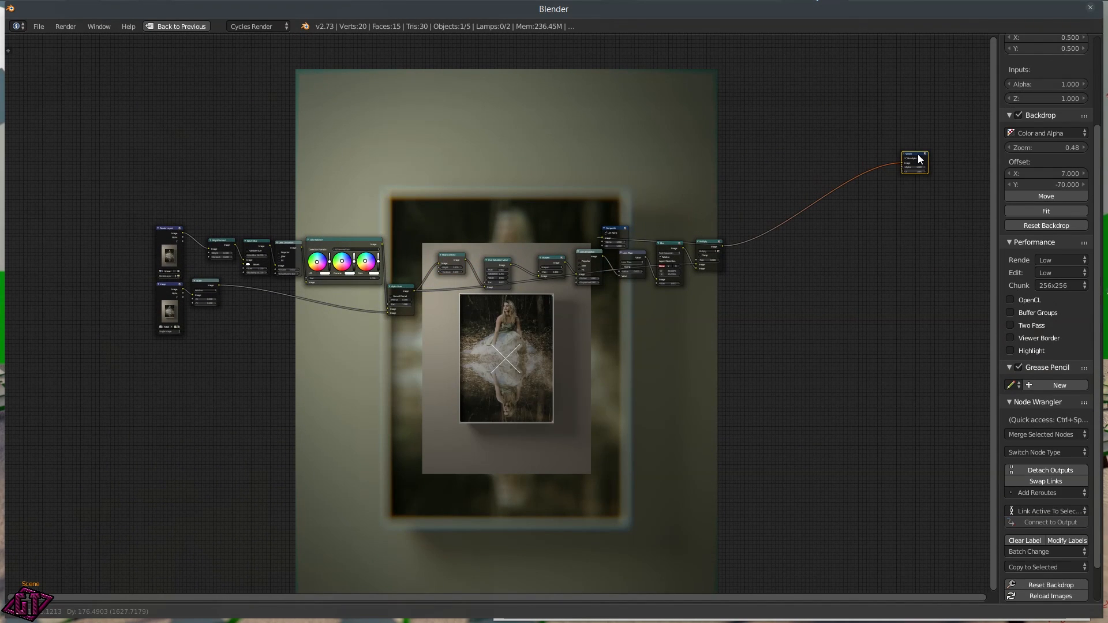
drag(623, 230, 871, 285)
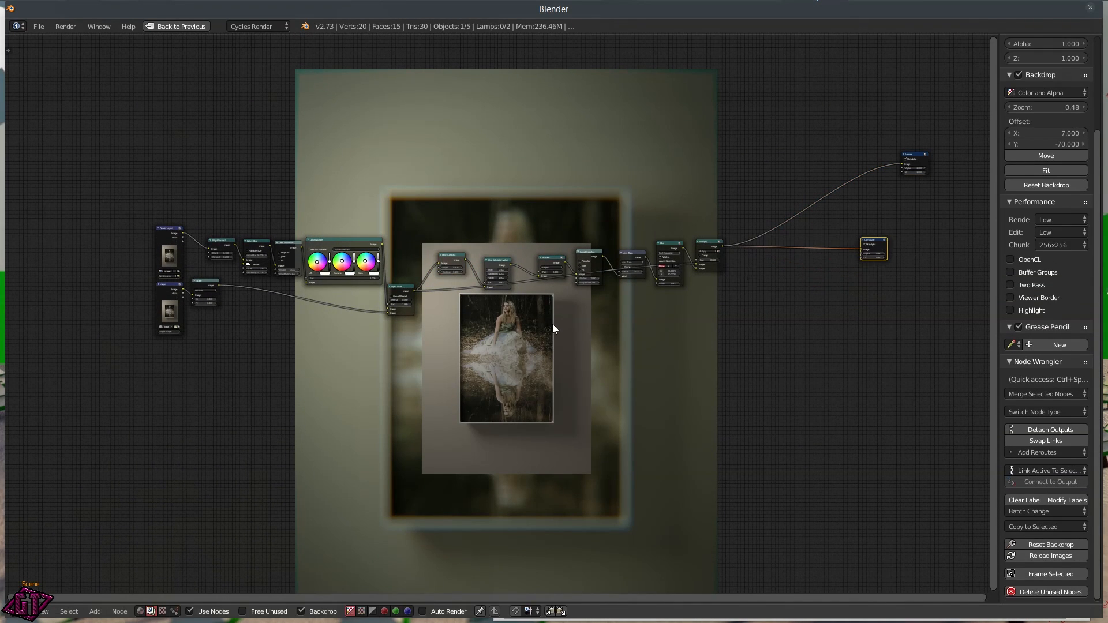
- Set the Dispersion of the Lens Distortion node between Bokeh Blur and Color Balance to 0.07
scroll(552, 324, up, 5)
middle_drag(386, 347, 613, 362)
scroll(290, 373, up, 4)
middle_drag(289, 373, 485, 389)
scroll(384, 353, up, 1)
scroll(384, 353, up, 1)
middle_drag(352, 316, 383, 394)
scroll(398, 354, up, 2)
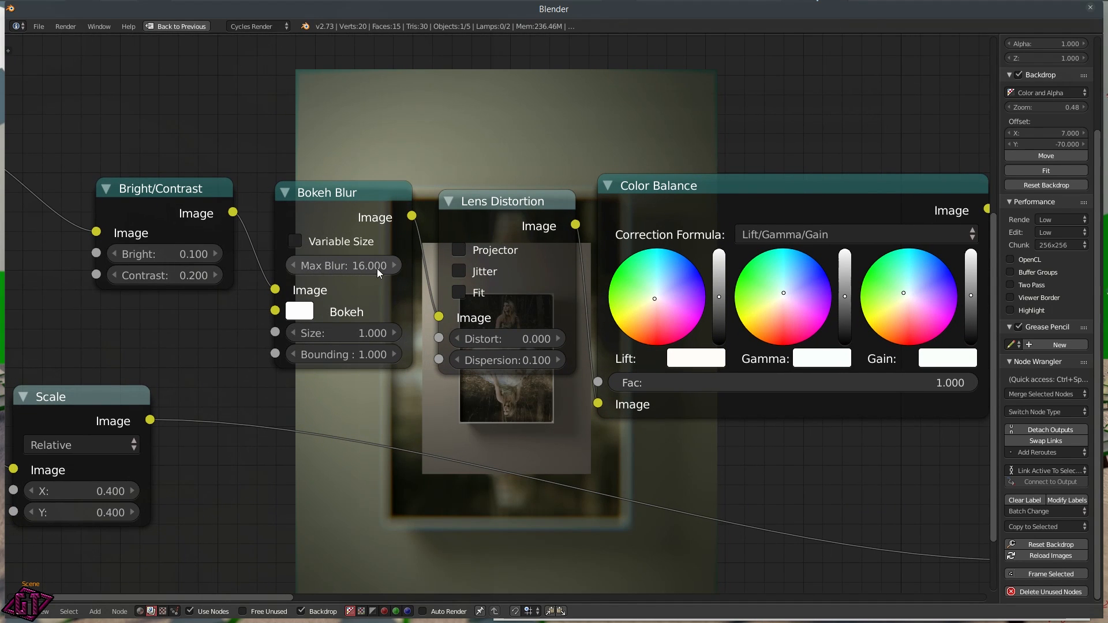
click(513, 358)
text(.0)
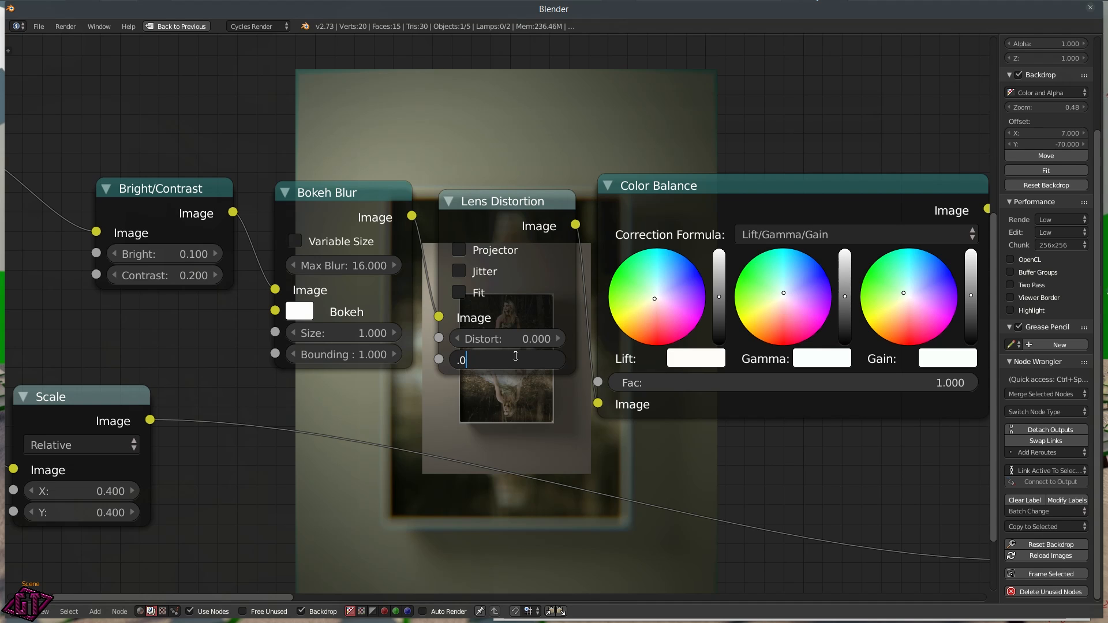
text(7)
key(Return)
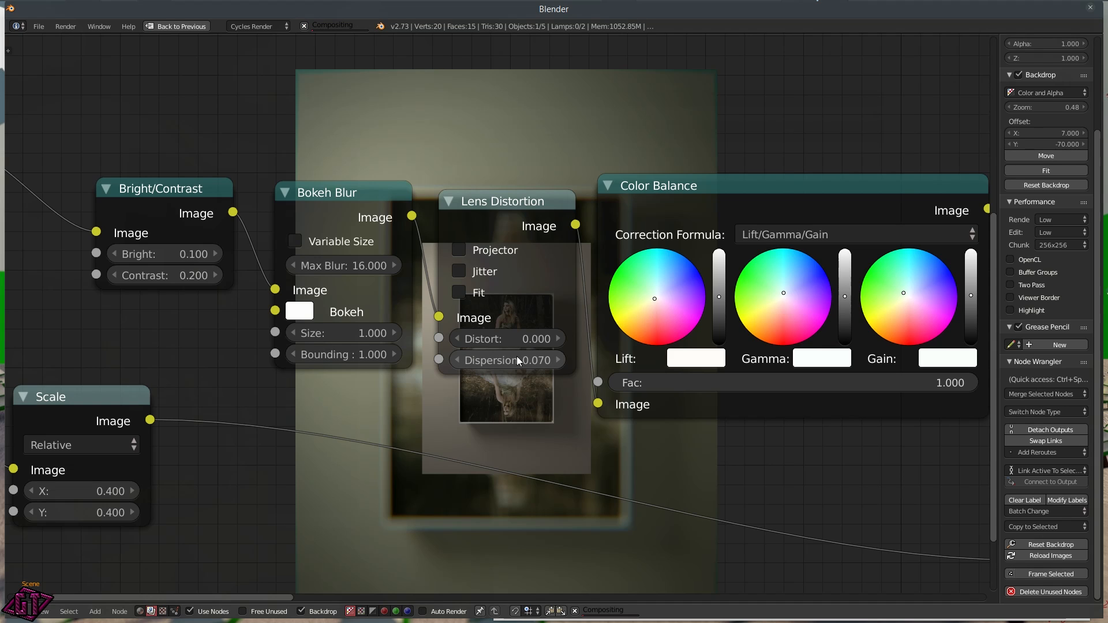
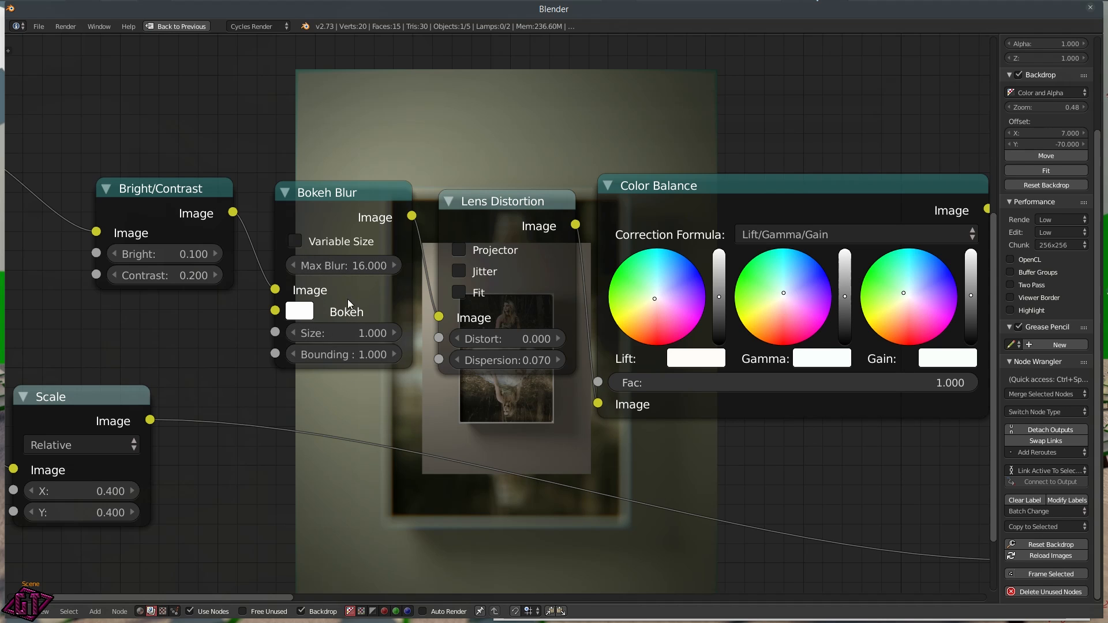
- Set the Bokeh Blur node's Size to 0.7
click(352, 328)
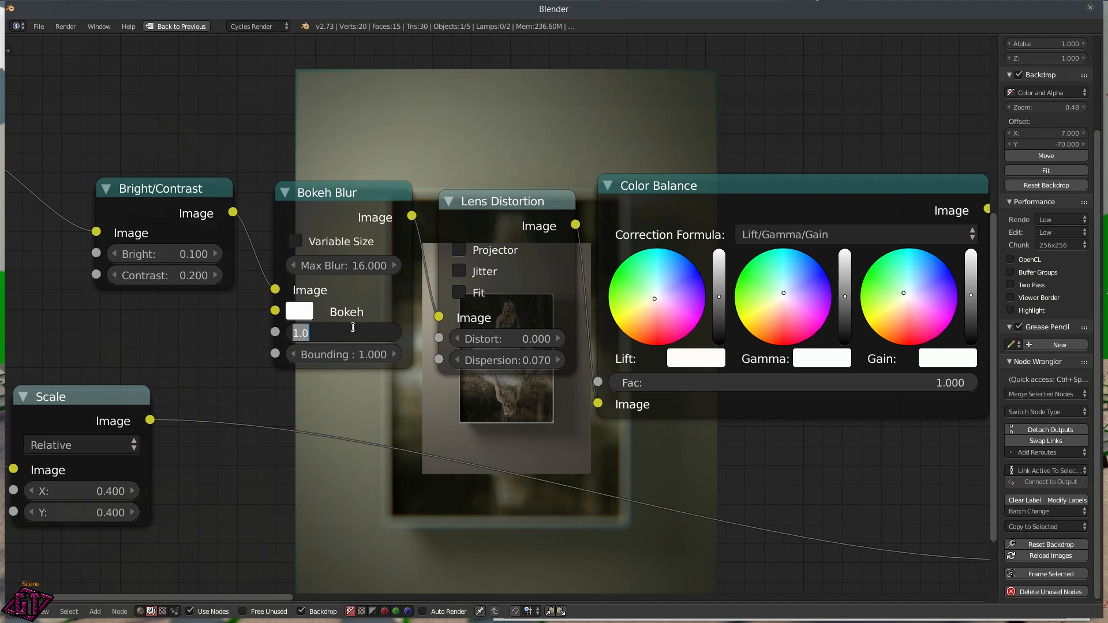
text(0.7)
key(Return)
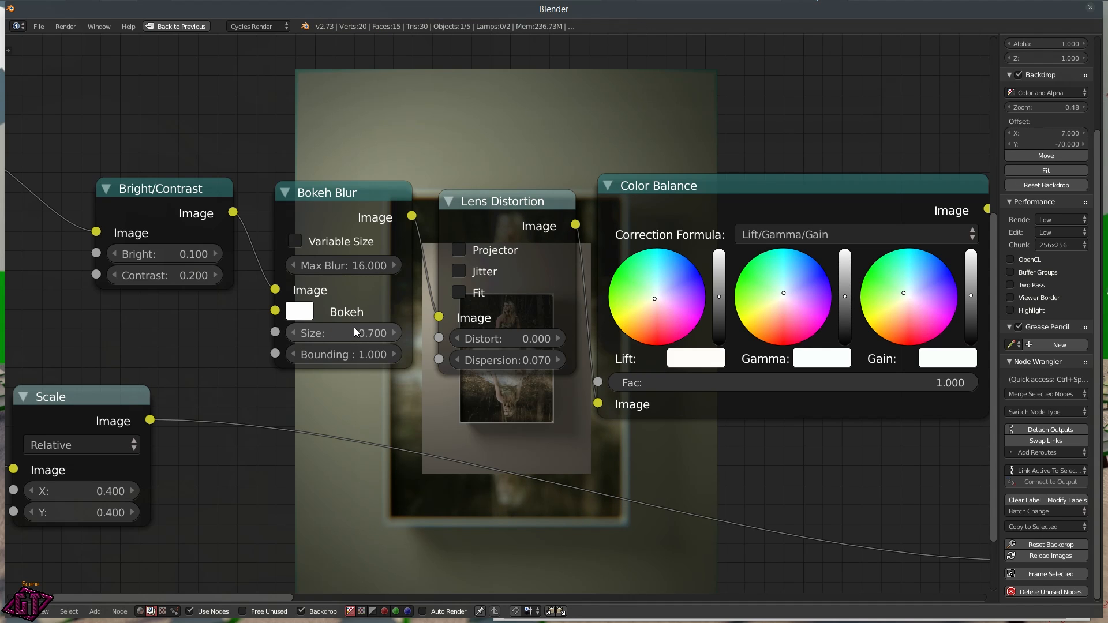
- Examine the composited backdrop image up close, checking the background blur, the color fringes at the frame's edges and the overlaid picture
scroll(774, 489, down, 3)
middle_drag(774, 487, 257, 132)
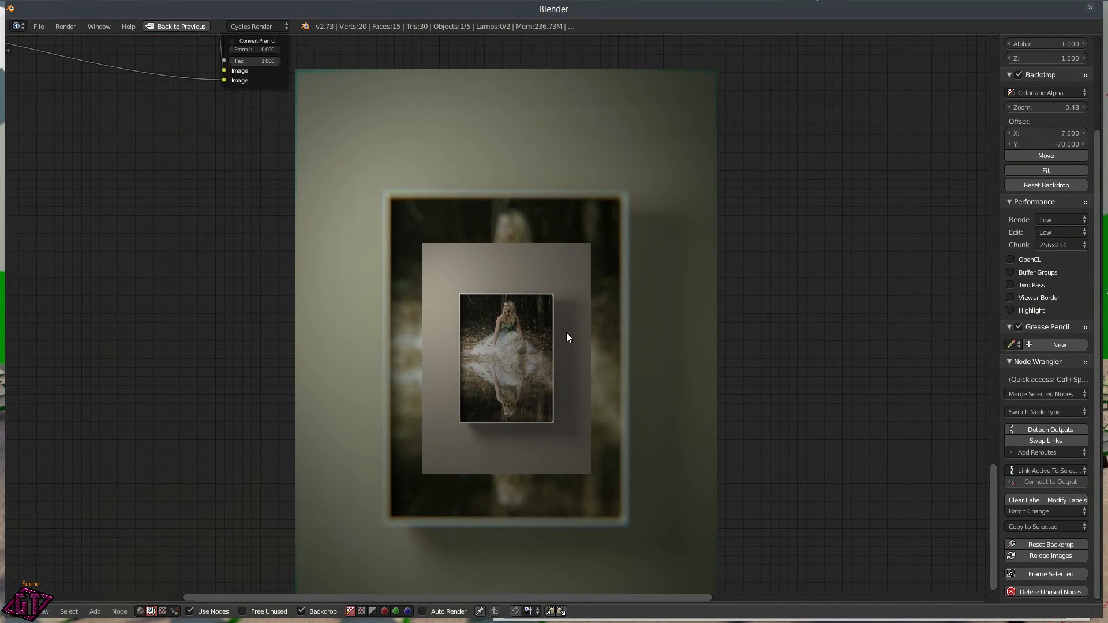
middle_drag(522, 191, 445, 144)
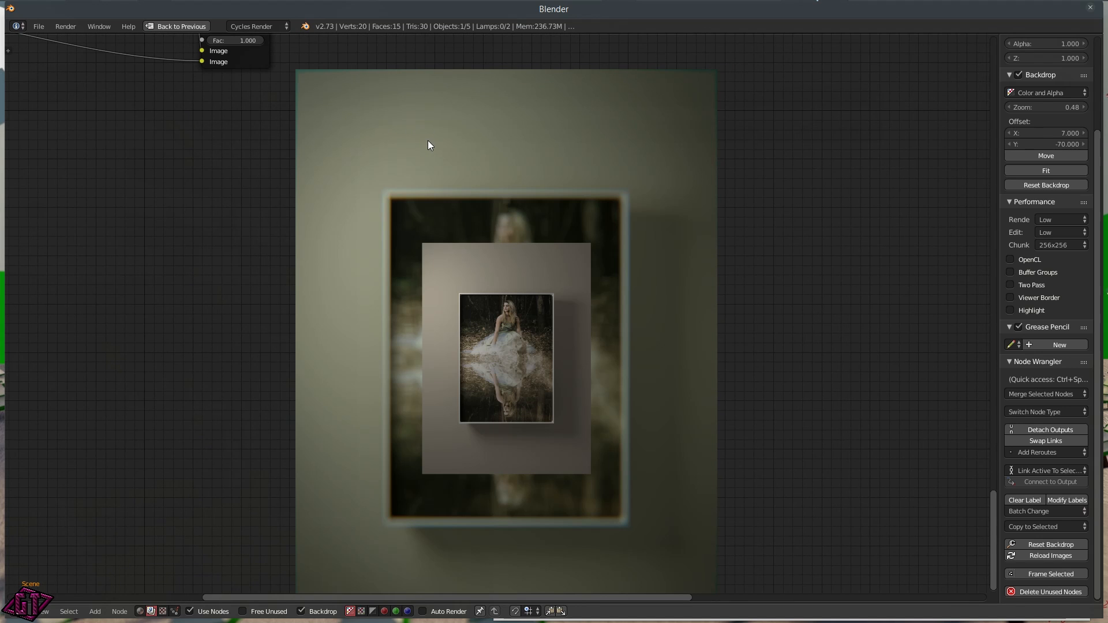
key(alt+v)
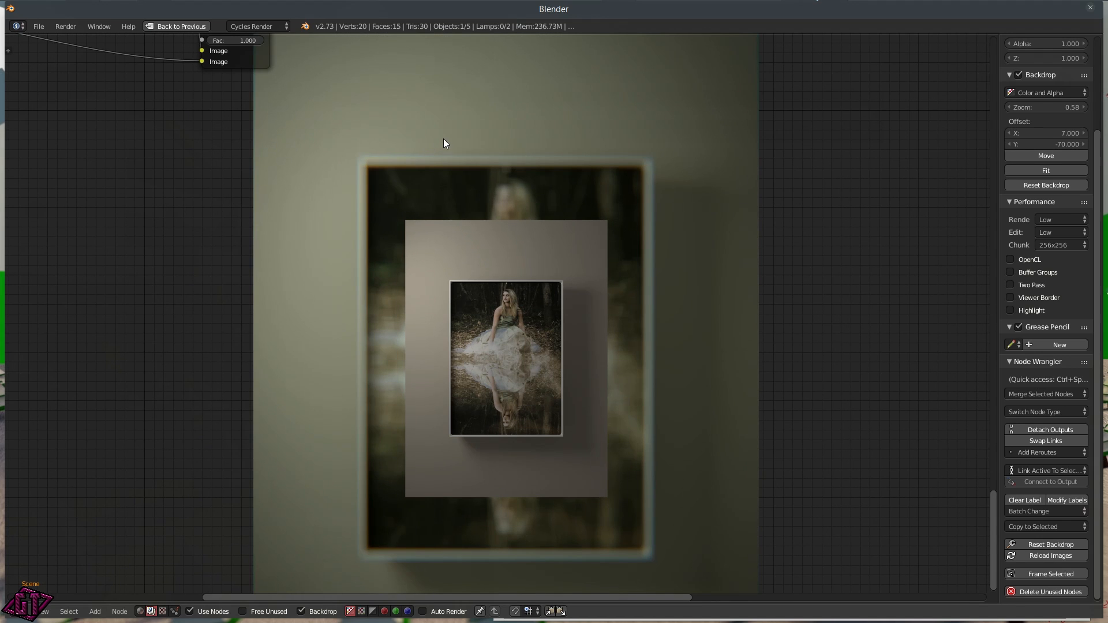
alt+middle_drag(469, 126, 517, 106)
alt+middle_drag(531, 287, 529, 261)
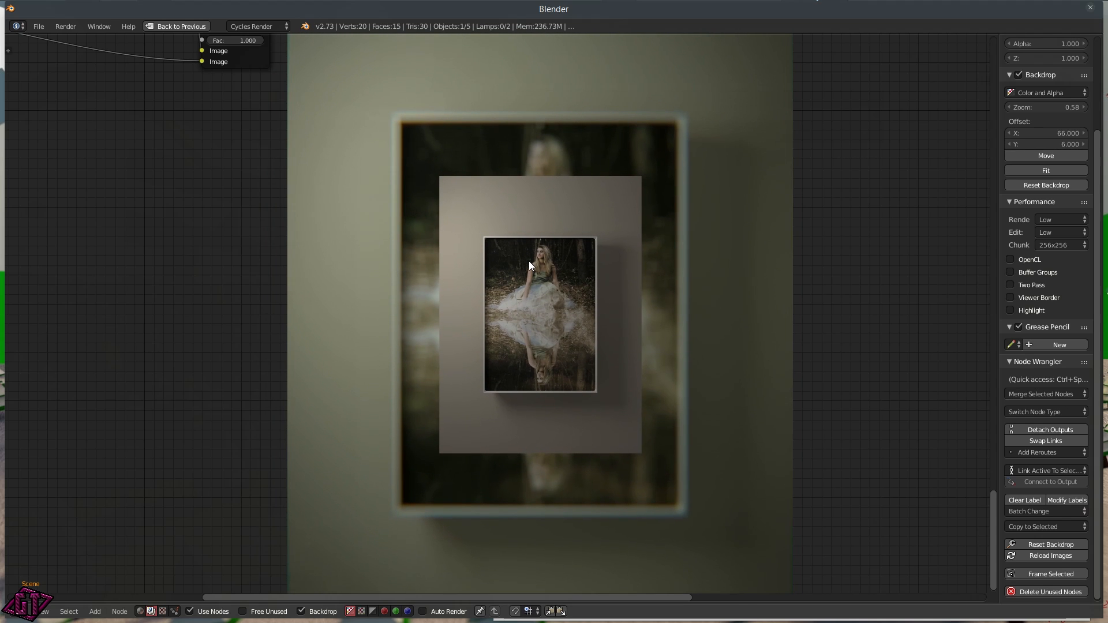
key(alt+v)
key(alt+v)
key(alt+v)
alt+middle_drag(531, 261, 498, 462)
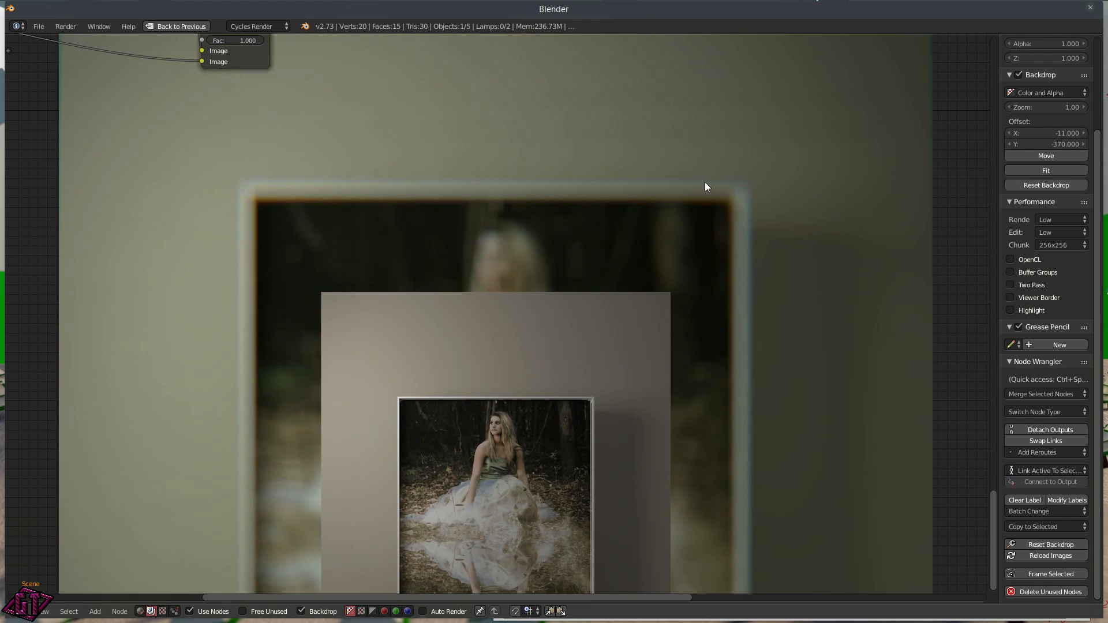
alt+middle_drag(704, 181, 446, 429)
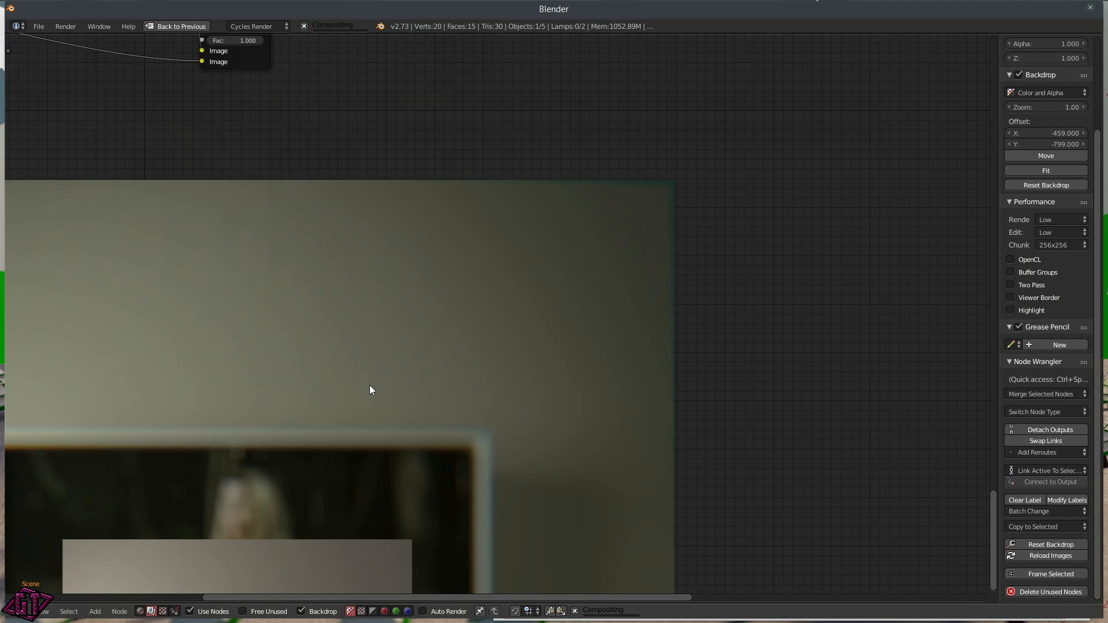
key(v)
key(v)
key(v)
alt+middle_drag(353, 478, 505, 60)
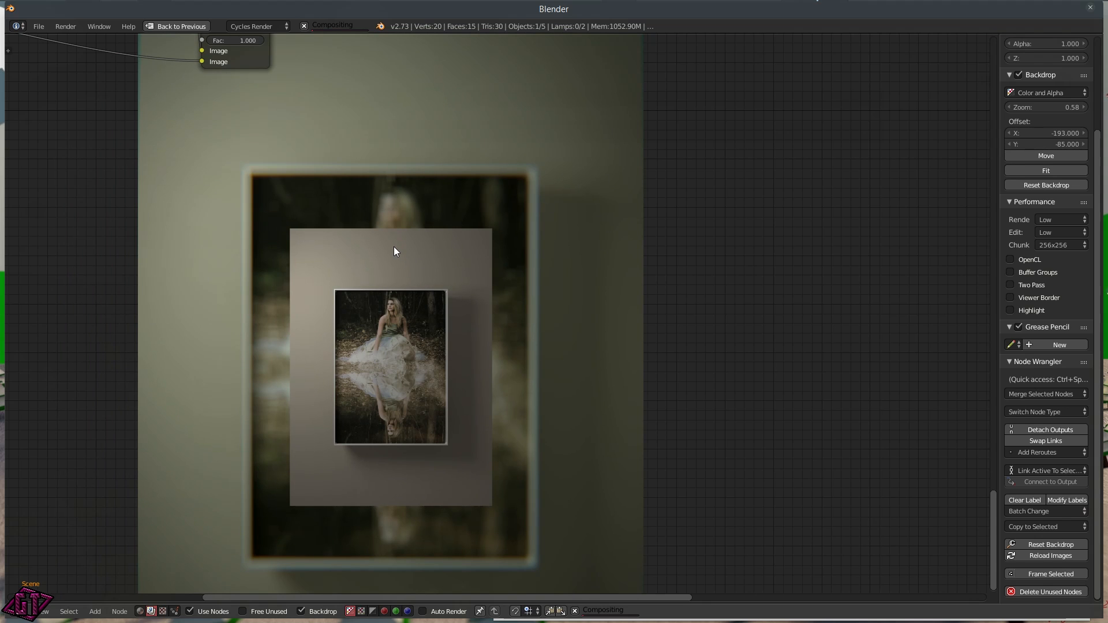
key(v)
key(v)
alt+middle_drag(395, 247, 413, 222)
middle_drag(129, 148, 291, 461)
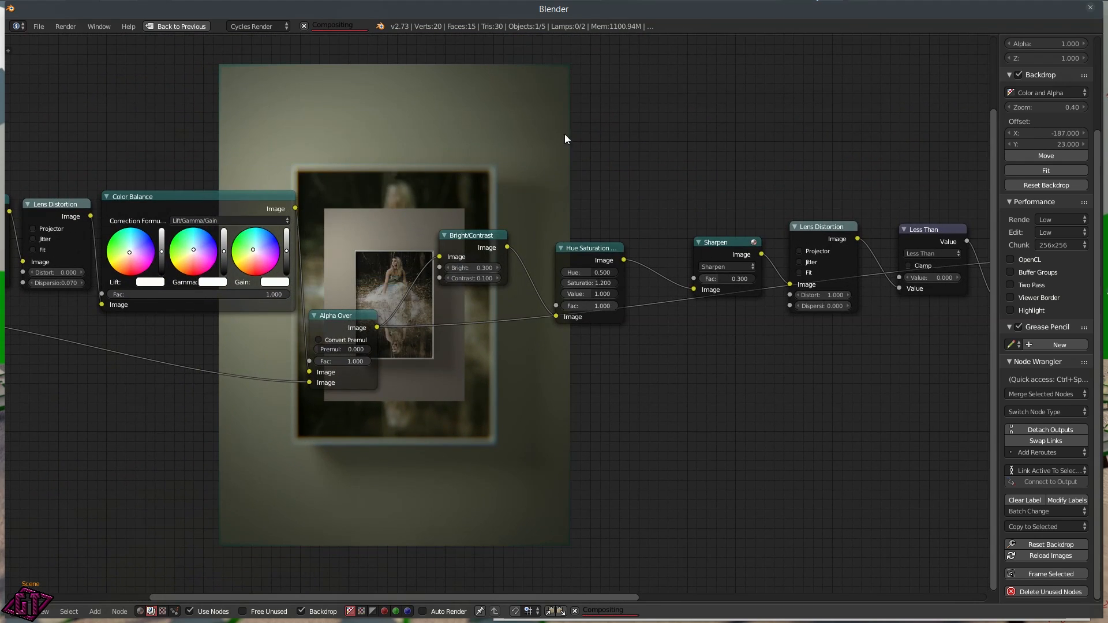
middle_drag(89, 283, 277, 266)
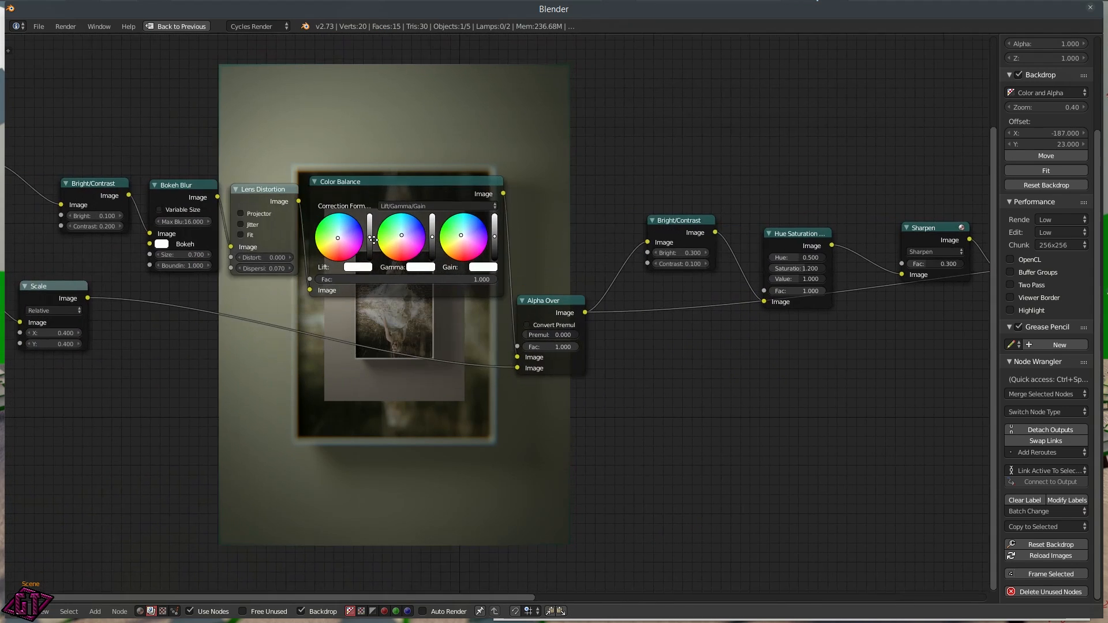
- Return to the full Compositing layout and display the Viewer Node image in the image editor
click(176, 26)
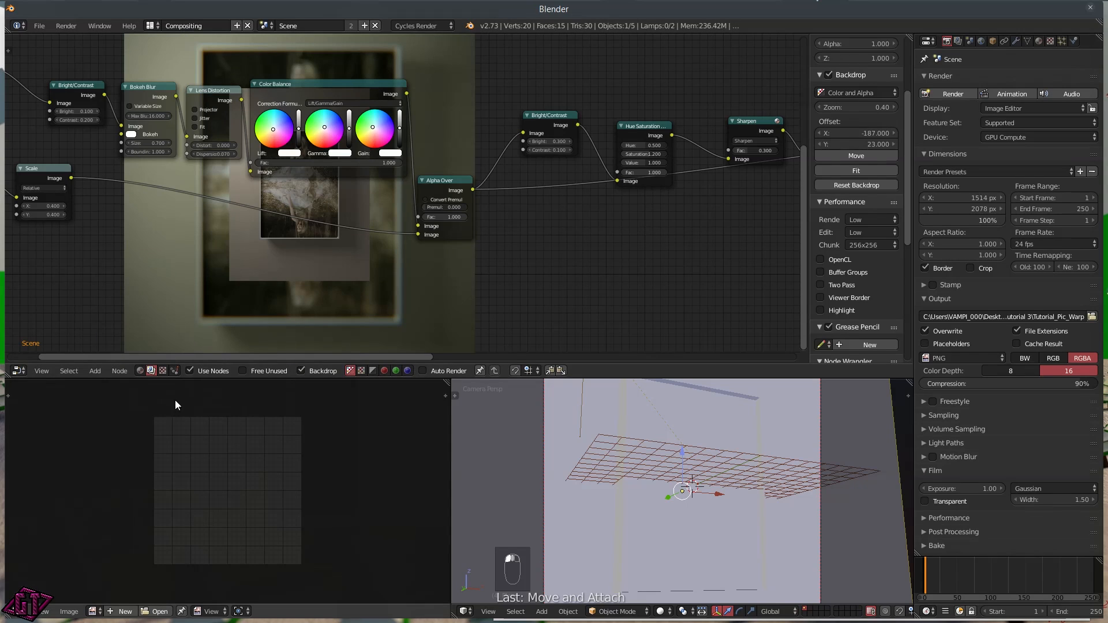
click(94, 611)
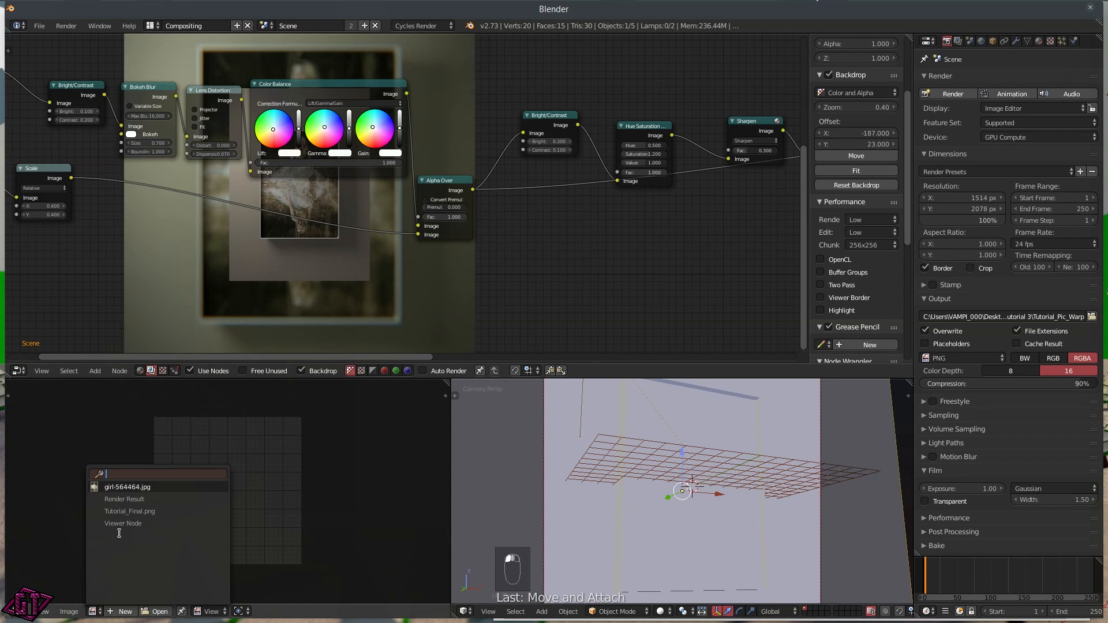
click(120, 524)
scroll(241, 462, down, 8)
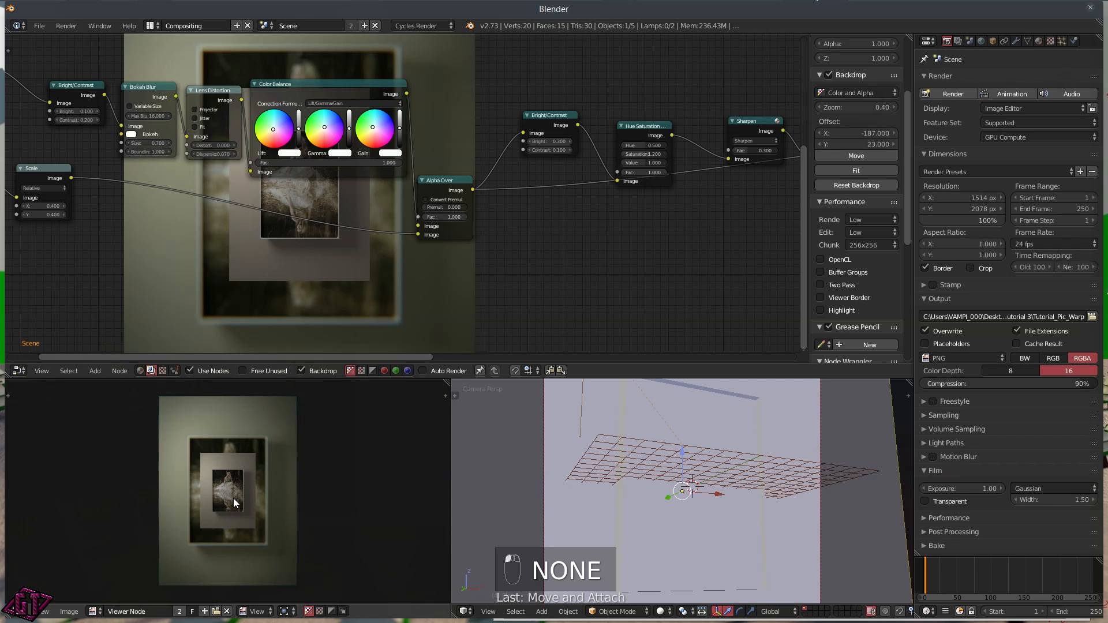
- Save the Viewer Node image as Tutorial_Final2.png in the Pic Warp Renders folder
click(75, 611)
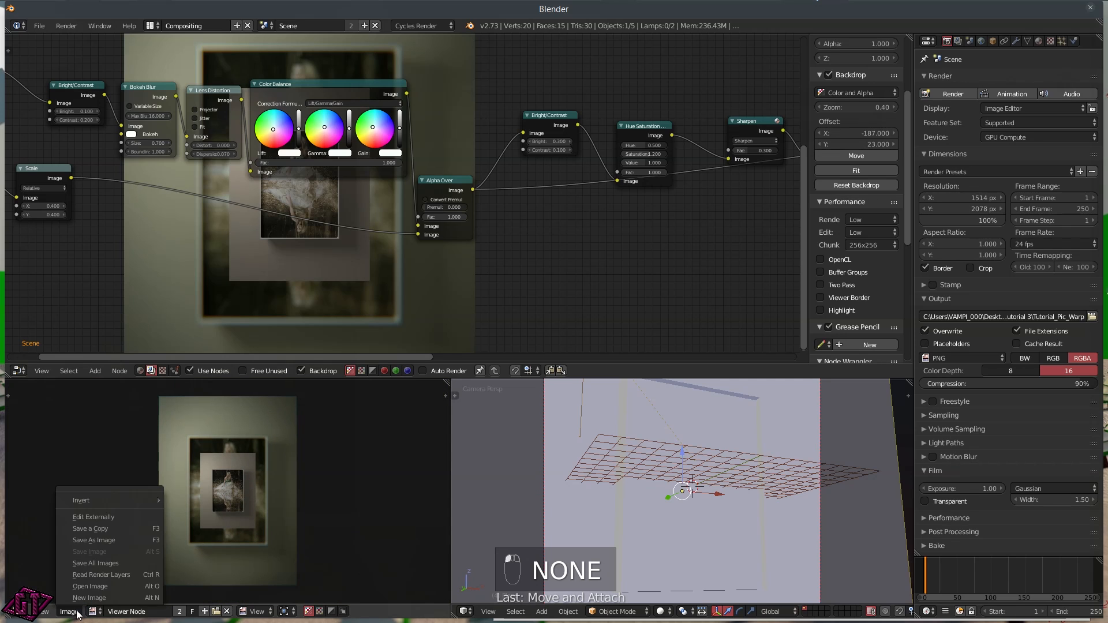
click(84, 539)
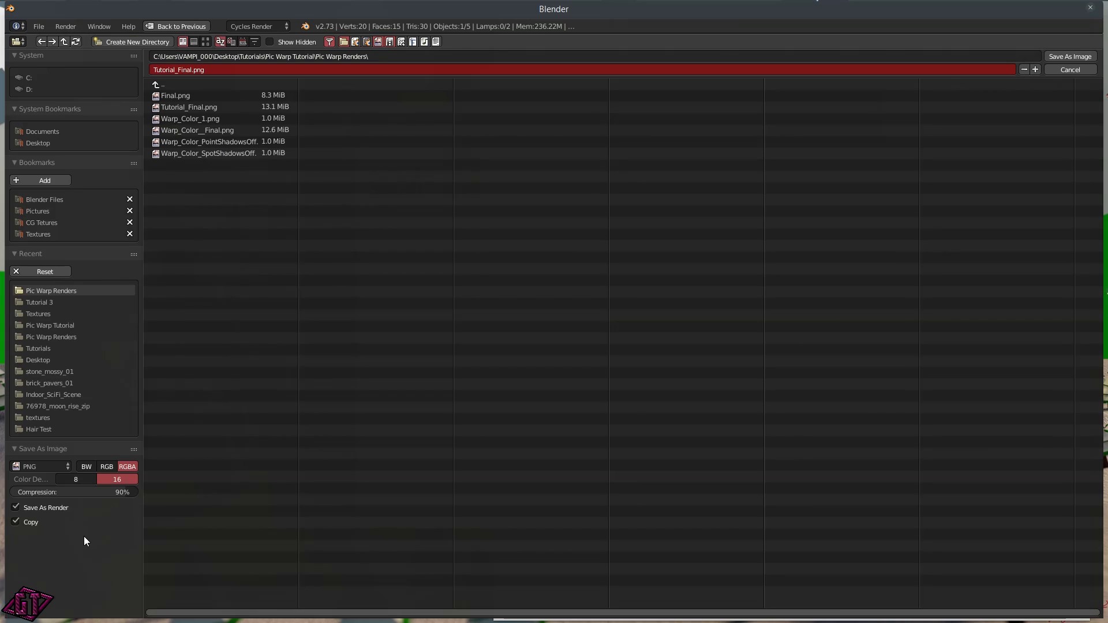
click(190, 69)
click(191, 69)
text(2)
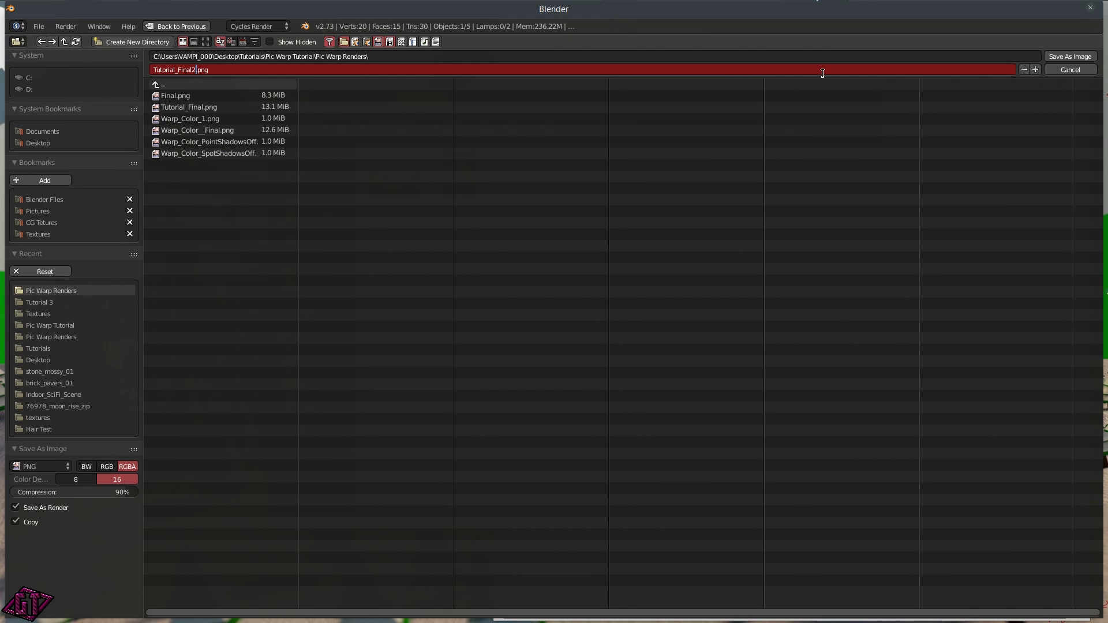
click(1056, 56)
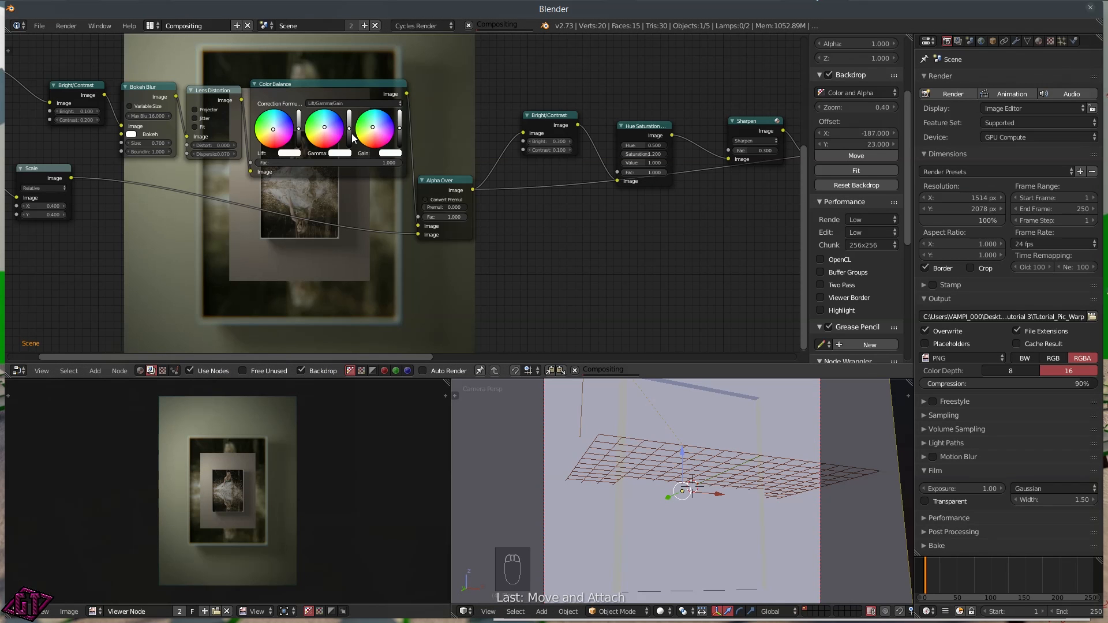
- Switch to File Explorer, view Tutorial_Final2 from the Pic Warp Renders folder, and close the image and folder windows
key(alt+Tab)
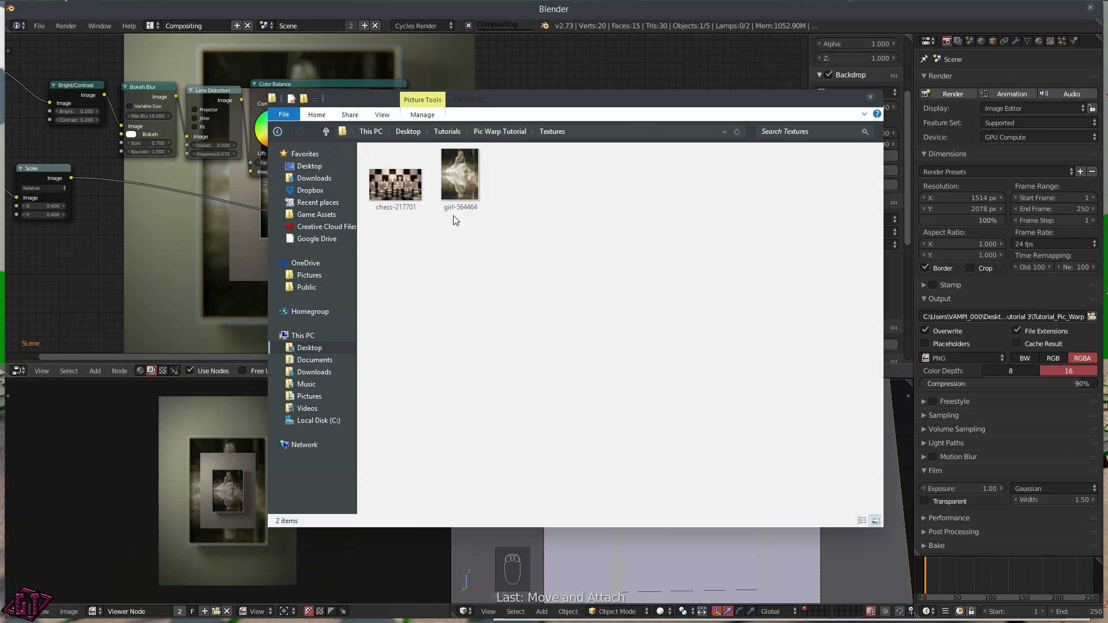
click(497, 131)
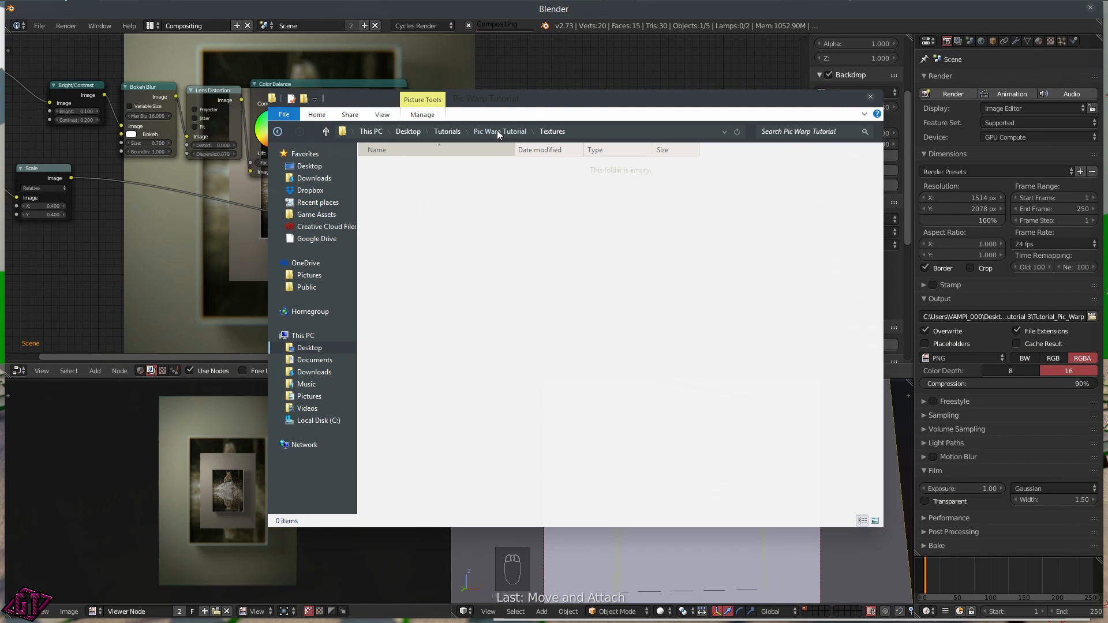
double_click(406, 169)
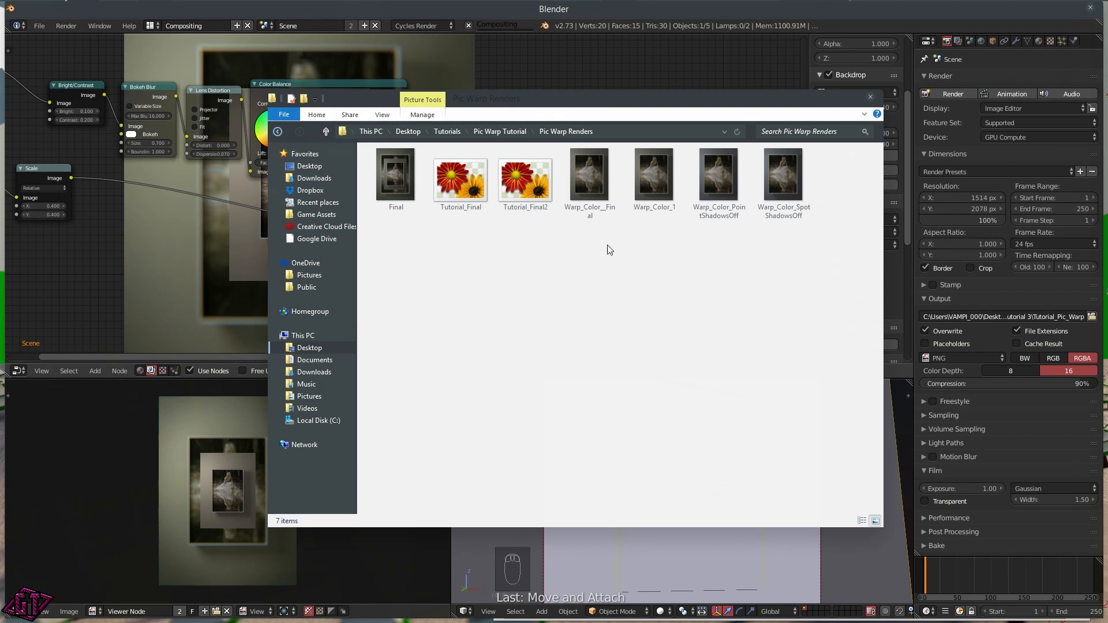
double_click(531, 176)
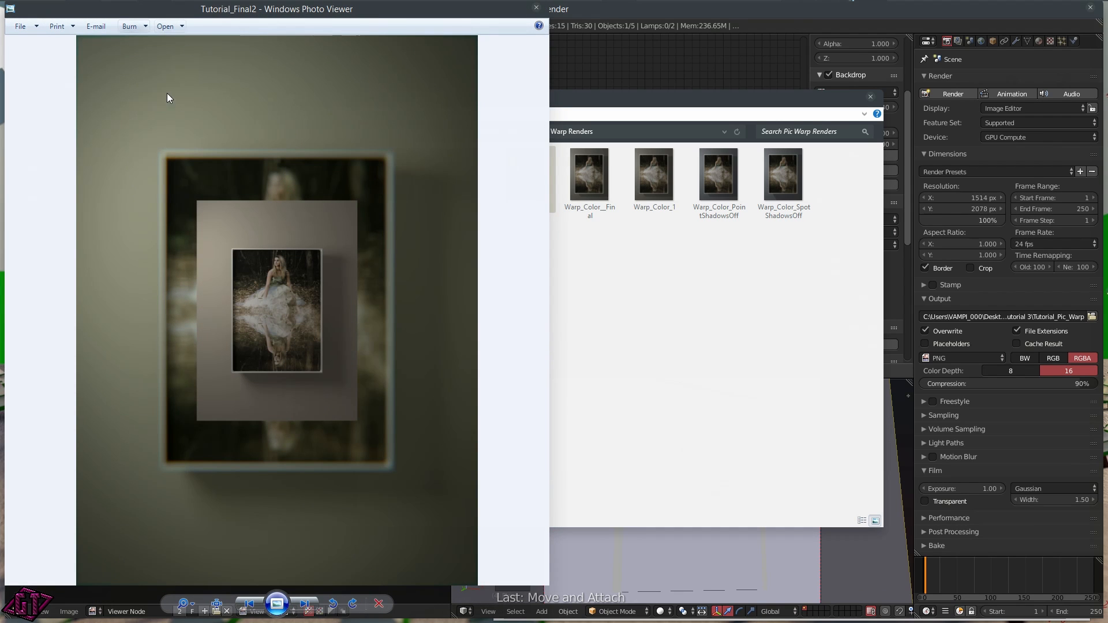
click(538, 8)
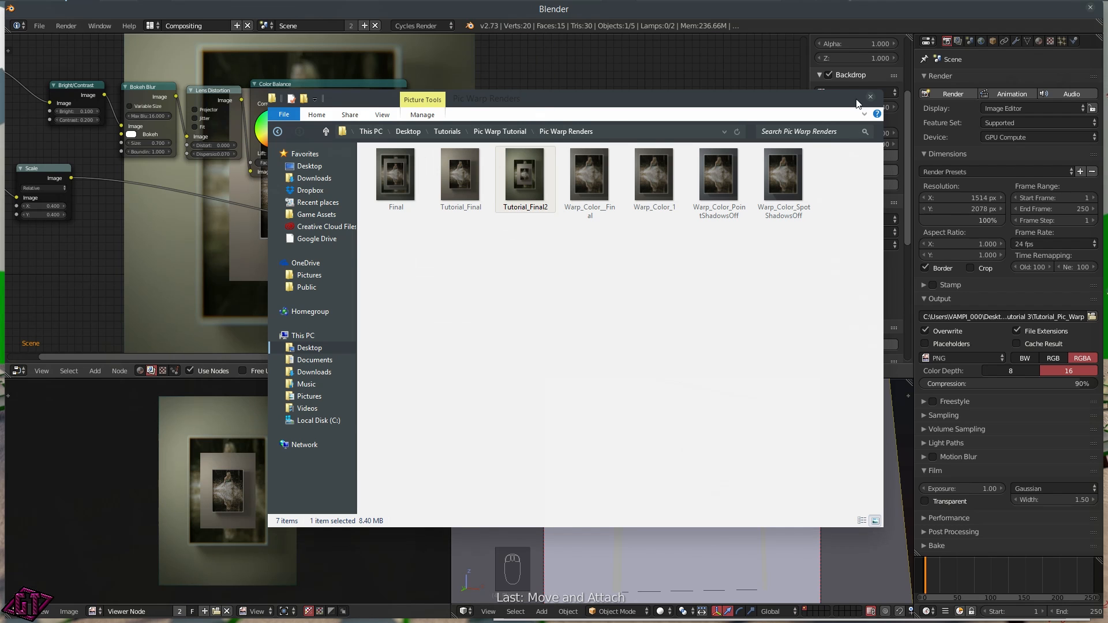
click(871, 96)
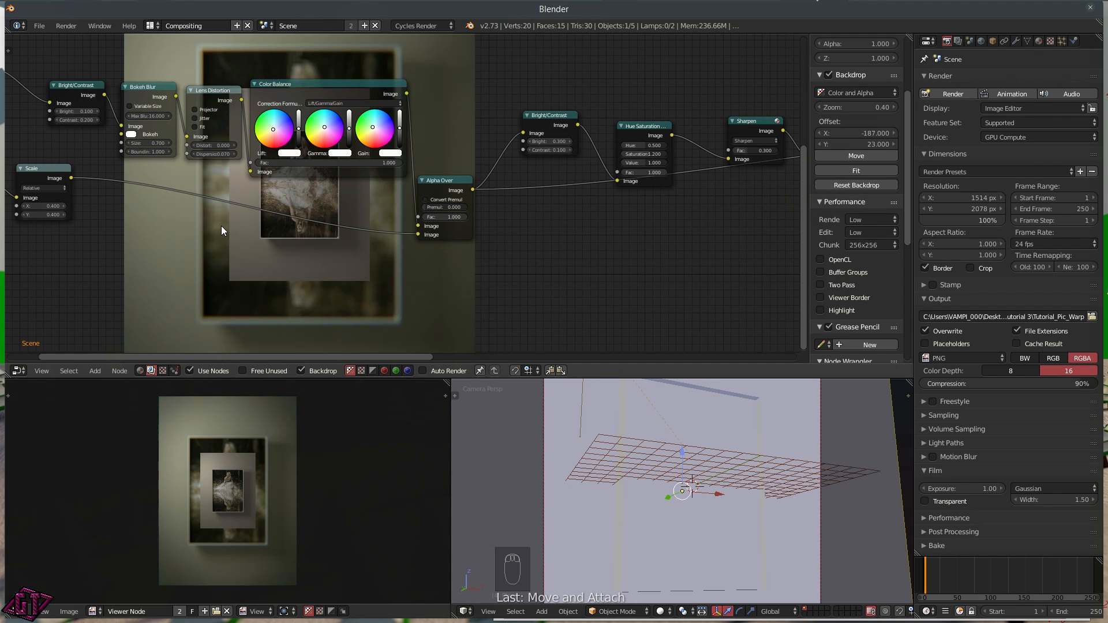
- Maximize the node editor and set the factor of the Multiply node after the vignette Blur to 0.4
key(shift+space)
middle_drag(733, 441, 480, 381)
middle_drag(635, 253, 464, 265)
scroll(474, 270, up, 1)
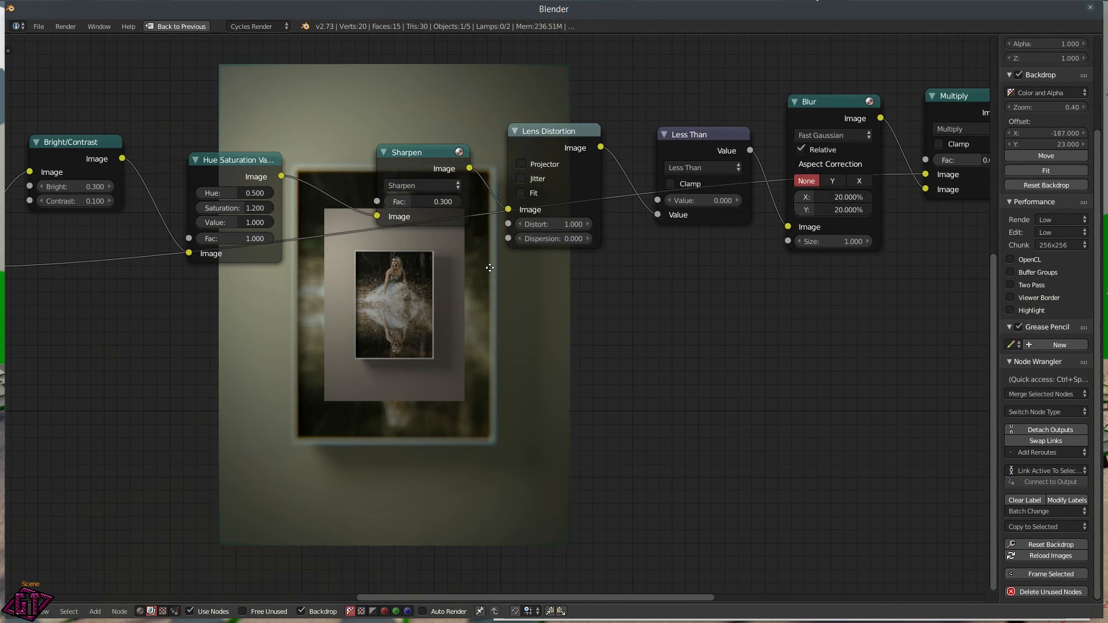
scroll(452, 288, up, 1)
middle_drag(532, 299, 476, 300)
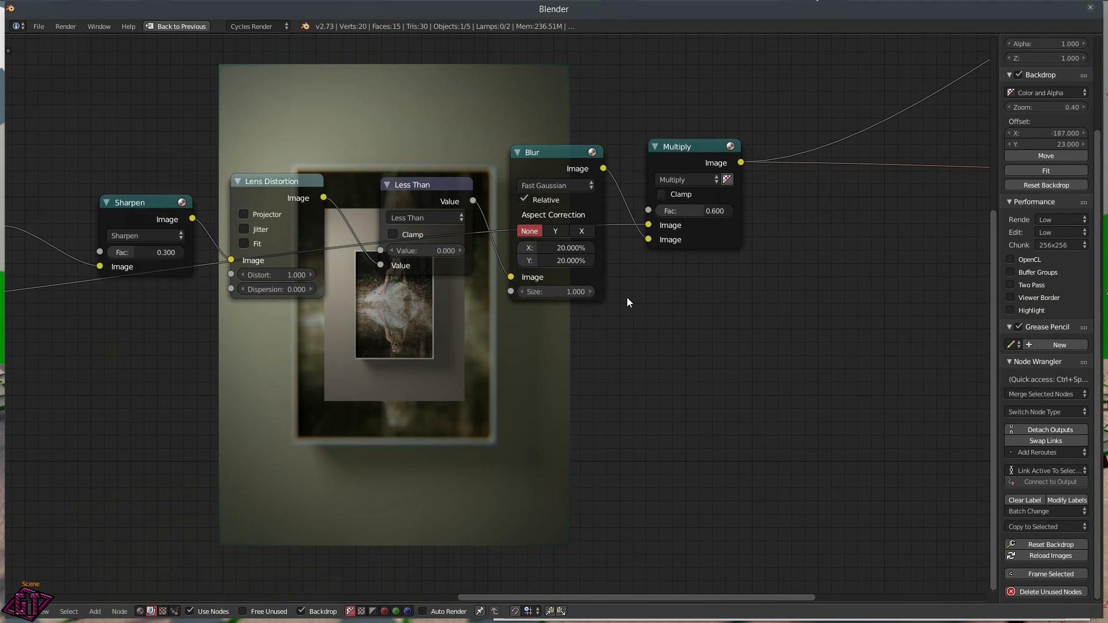
middle_drag(596, 274, 551, 281)
double_click(515, 252)
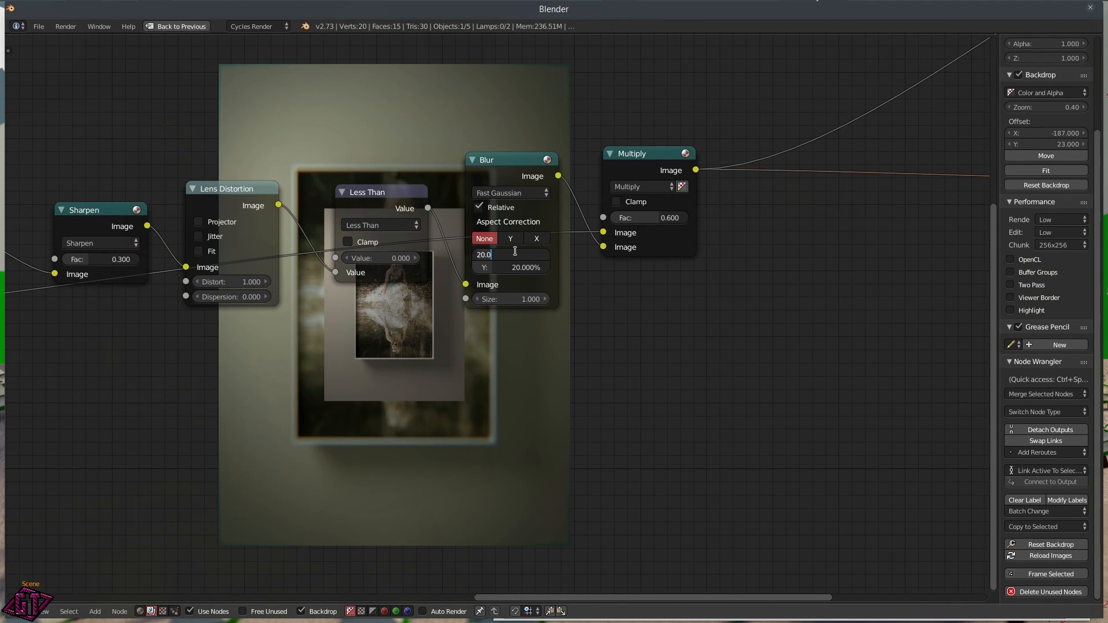
key(Return)
double_click(642, 217)
key(BackSpace)
text(4)
key(Return)
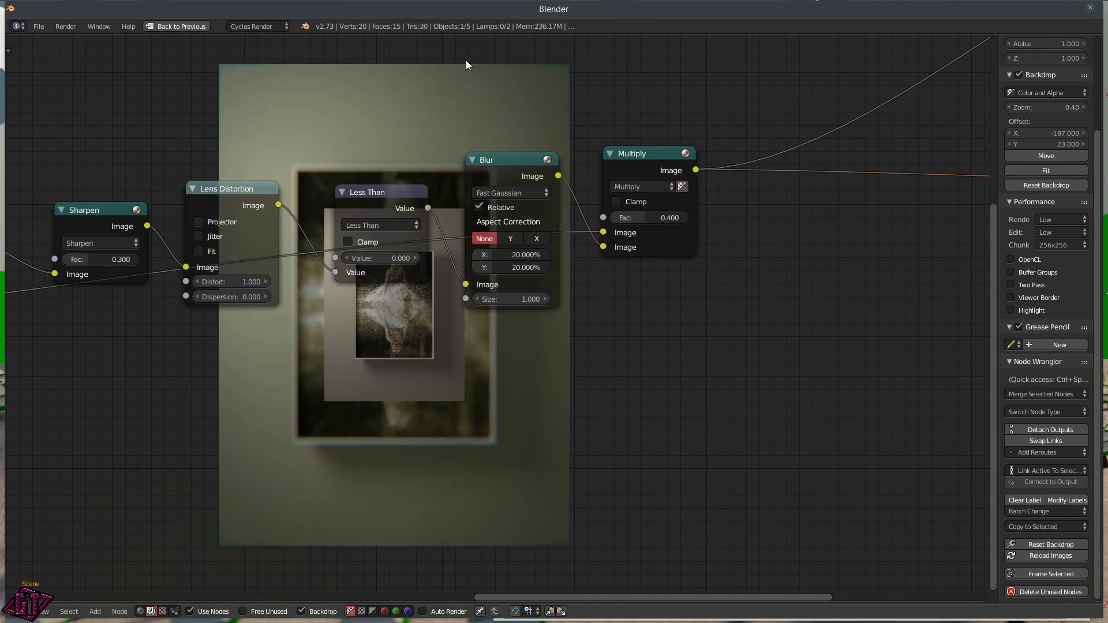
- Set the relative X and Y sizes of the Blur node before Multiply to 18% each
drag(501, 251, 494, 255)
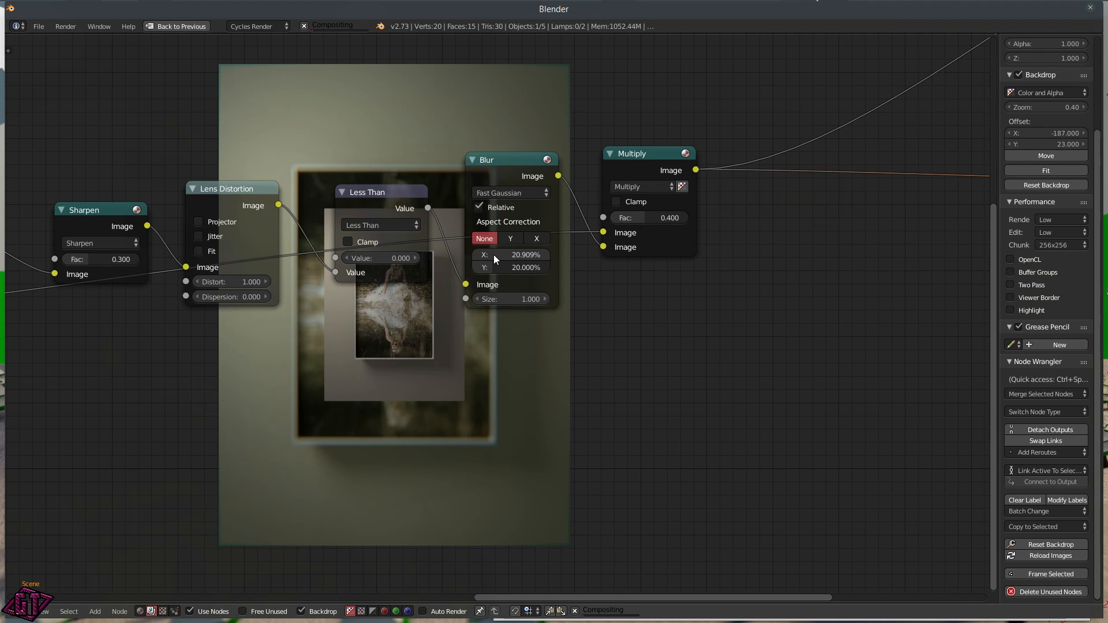
click(494, 254)
key(BackSpace)
key(BackSpace)
key(BackSpace)
key(BackSpace)
key(BackSpace)
key(BackSpace)
text(18)
key(Return)
click(502, 267)
key(BackSpace)
key(BackSpace)
key(BackSpace)
key(BackSpace)
key(BackSpace)
key(BackSpace)
text(18)
key(Return)
- Set Bright to 0.2 on the Bright/Contrast node that follows Alpha Over
middle_drag(155, 347, 373, 330)
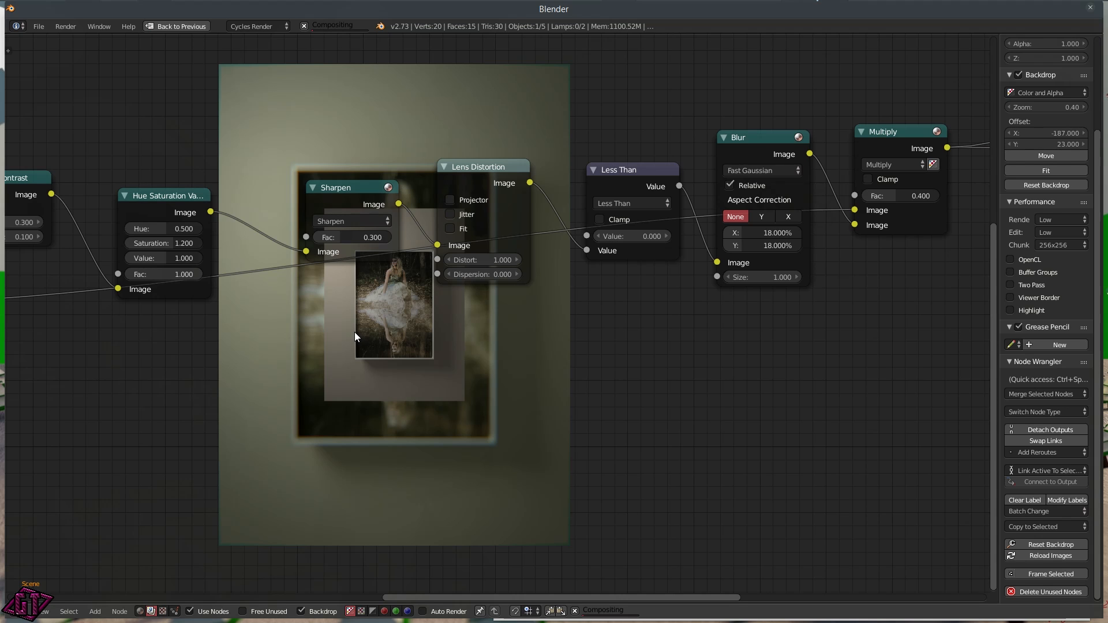
middle_drag(197, 365, 504, 345)
middle_drag(286, 248, 446, 349)
scroll(355, 251, up, 6)
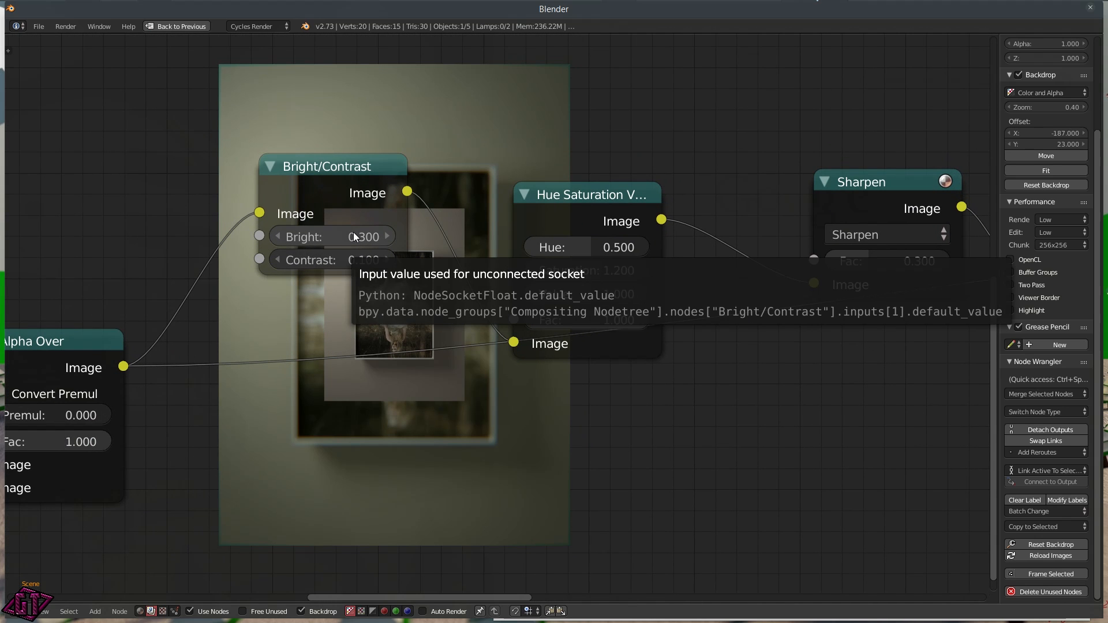
click(353, 234)
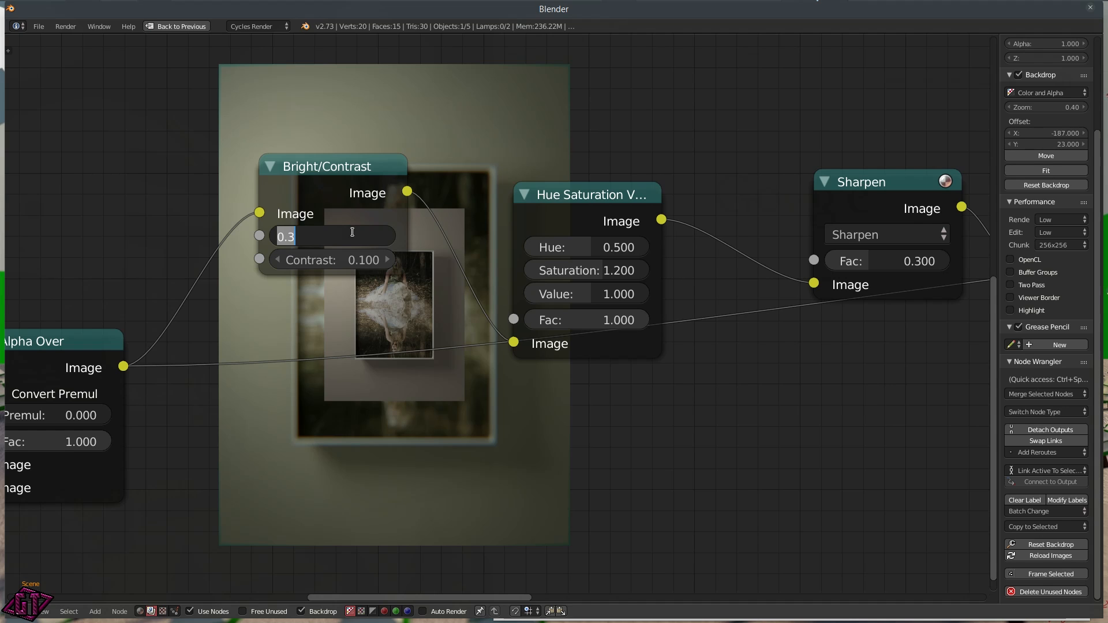
text(0.2)
key(Return)
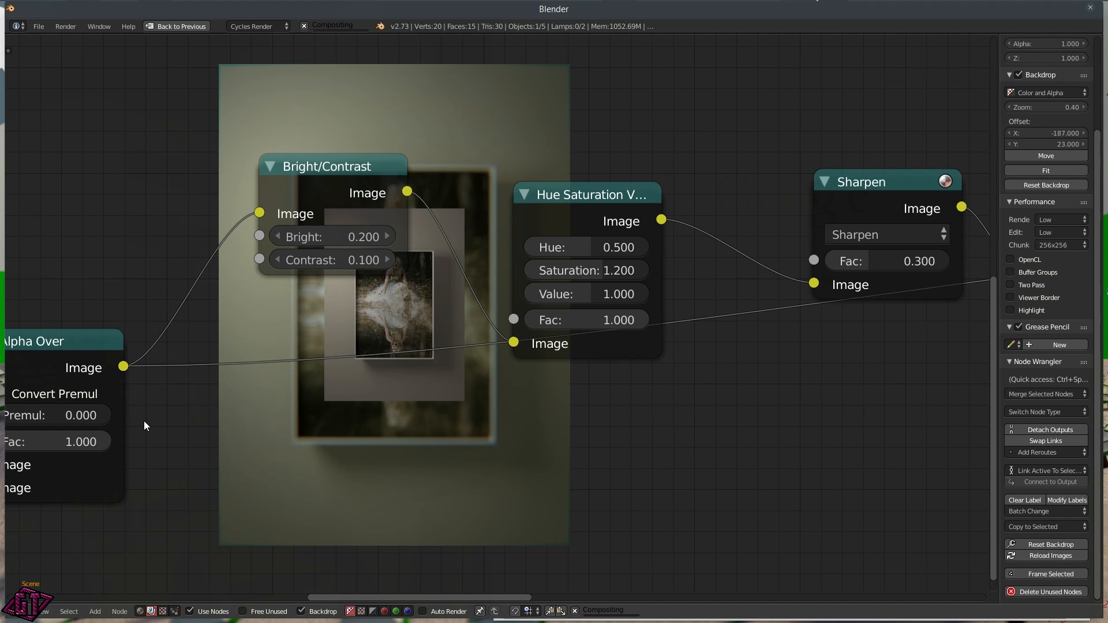
- Set the Bokeh Blur node's Bounding box value to 0.8
middle_drag(239, 438, 400, 350)
mouse_move(312, 371)
middle_down()
mouse_move(435, 371)
mouse_move(487, 398)
middle_up()
mouse_move(414, 218)
middle_down()
mouse_move(542, 256)
mouse_move(561, 291)
middle_up()
mouse_move(322, 418)
middle_down()
mouse_move(408, 419)
mouse_move(486, 449)
mouse_move(505, 437)
middle_up()
middle_drag(112, 413, 315, 405)
mouse_move(146, 312)
middle_down()
mouse_move(295, 391)
mouse_move(299, 410)
middle_up()
scroll(271, 406, up, 3)
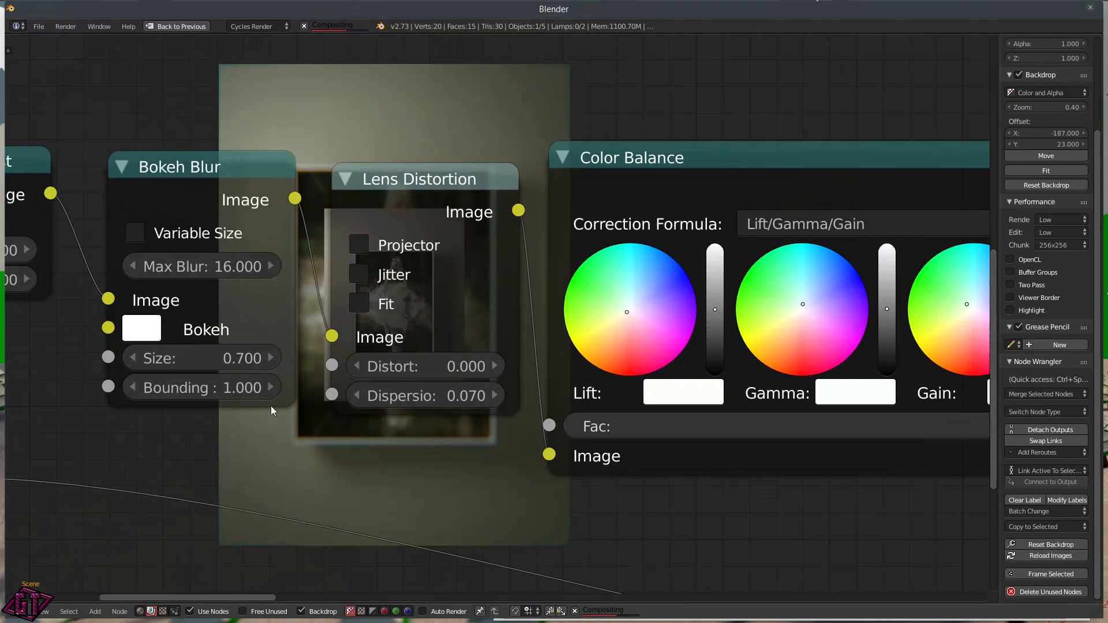
scroll(266, 404, down, 1)
click(216, 381)
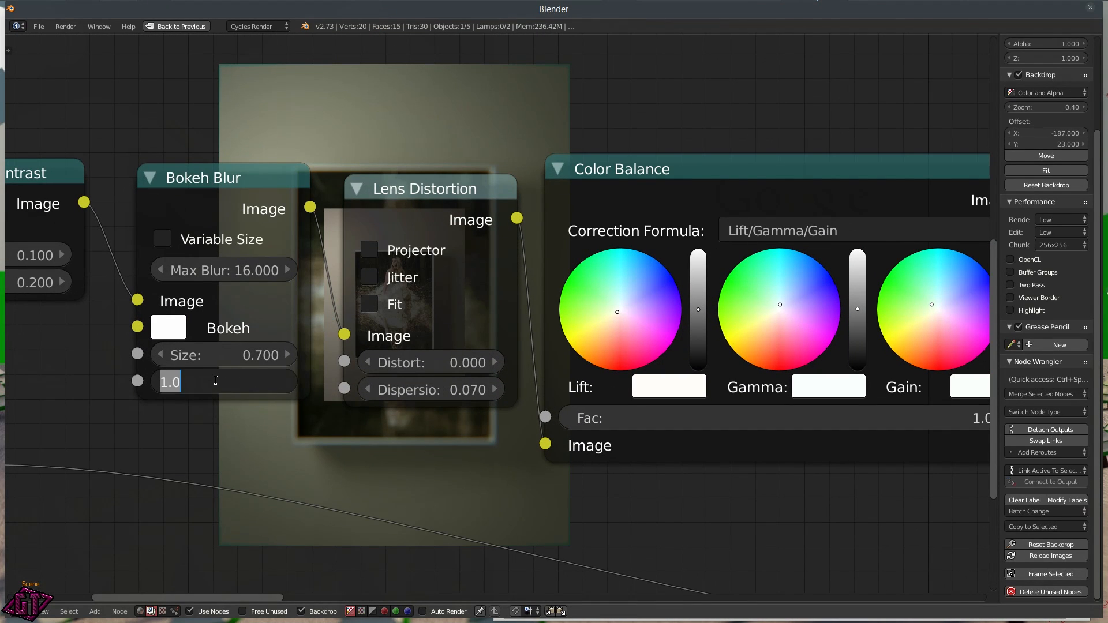
text(.8)
key(Return)
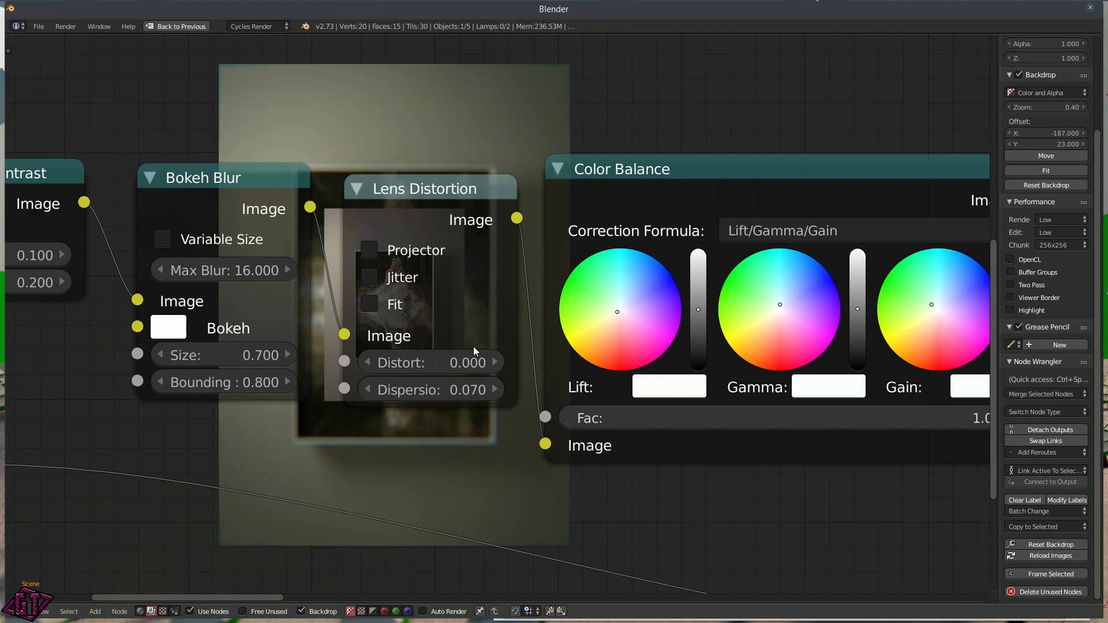
- Try a Dispersion of 0.04 on the Lens Distortion node between Bokeh Blur and Color Balance
click(450, 387)
key(BackSpace)
text(.04)
key(Return)
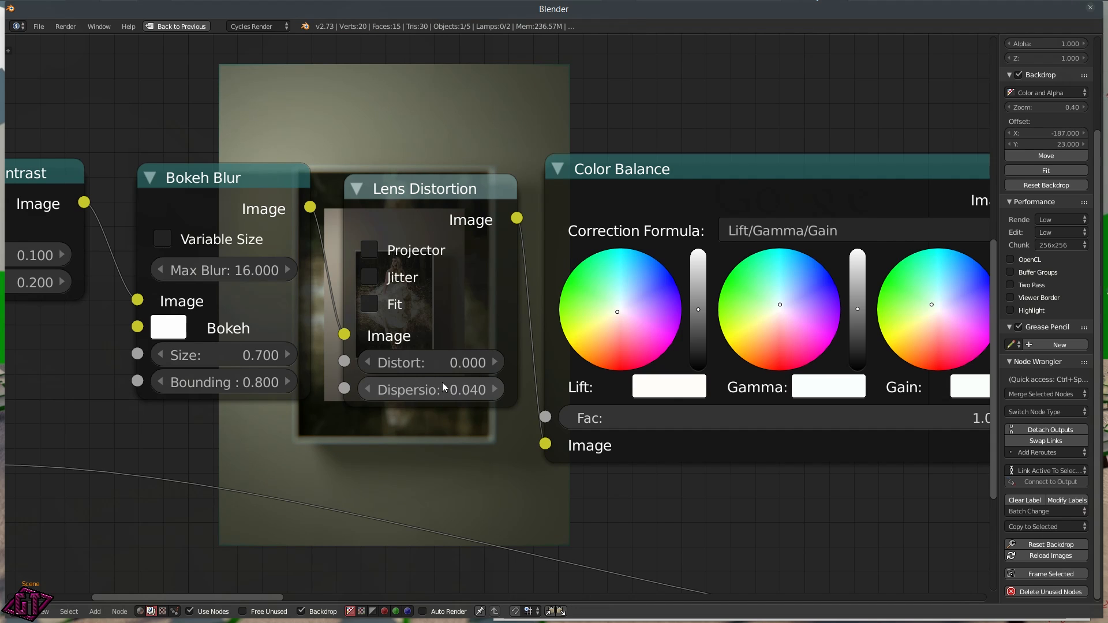
click(442, 384)
key(Return)
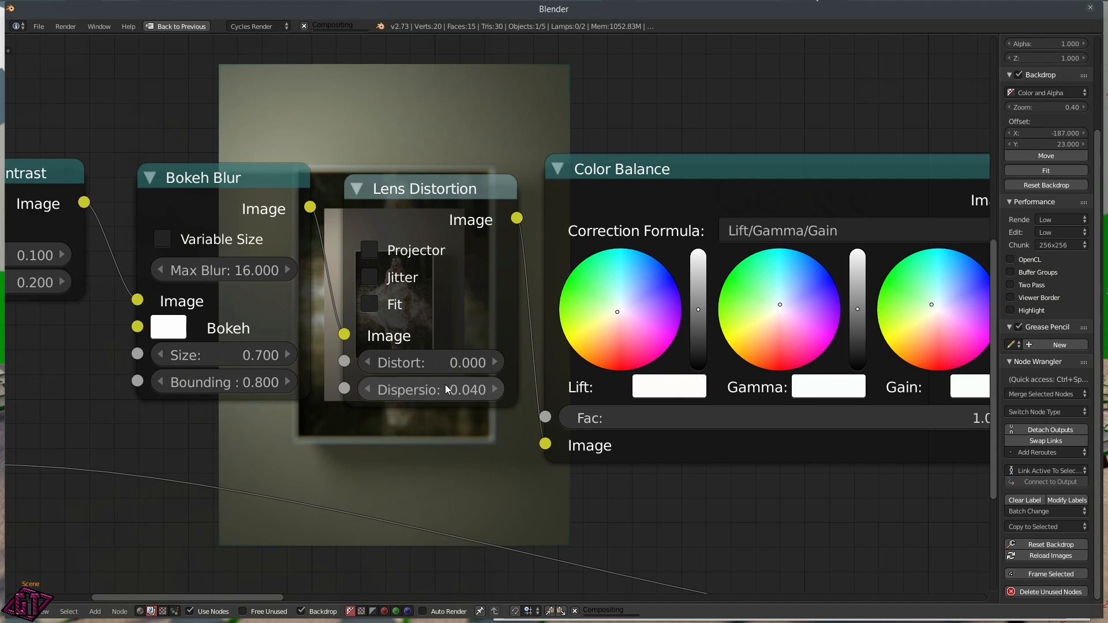
- Set the Dispersion of the Lens Distortion node before Color Balance to 0.02
click(445, 385)
text(.)
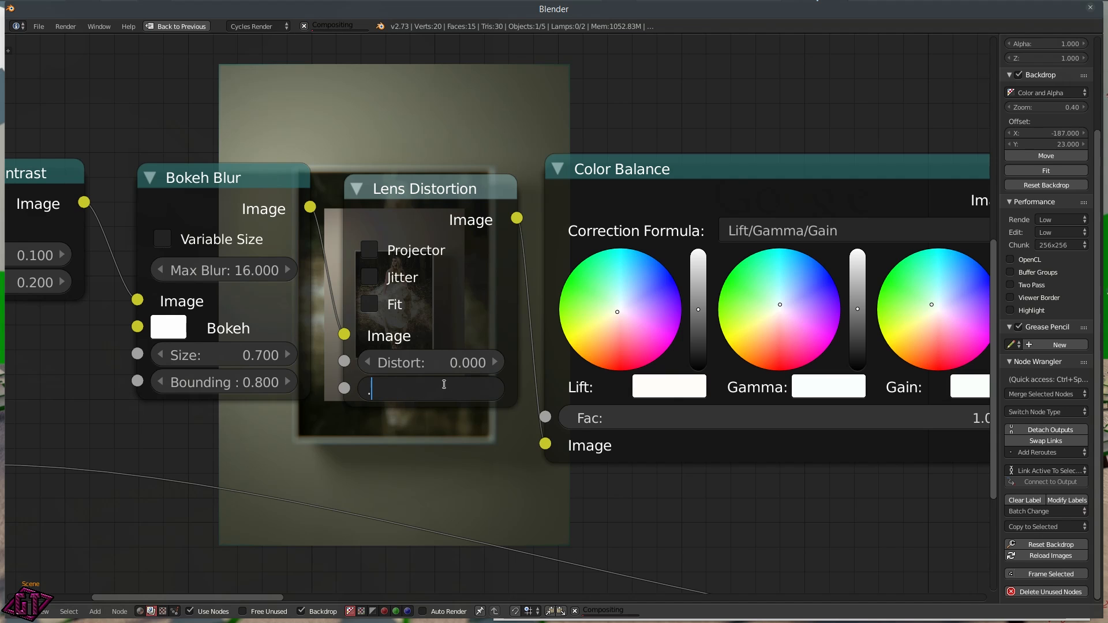
text(02)
key(Return)
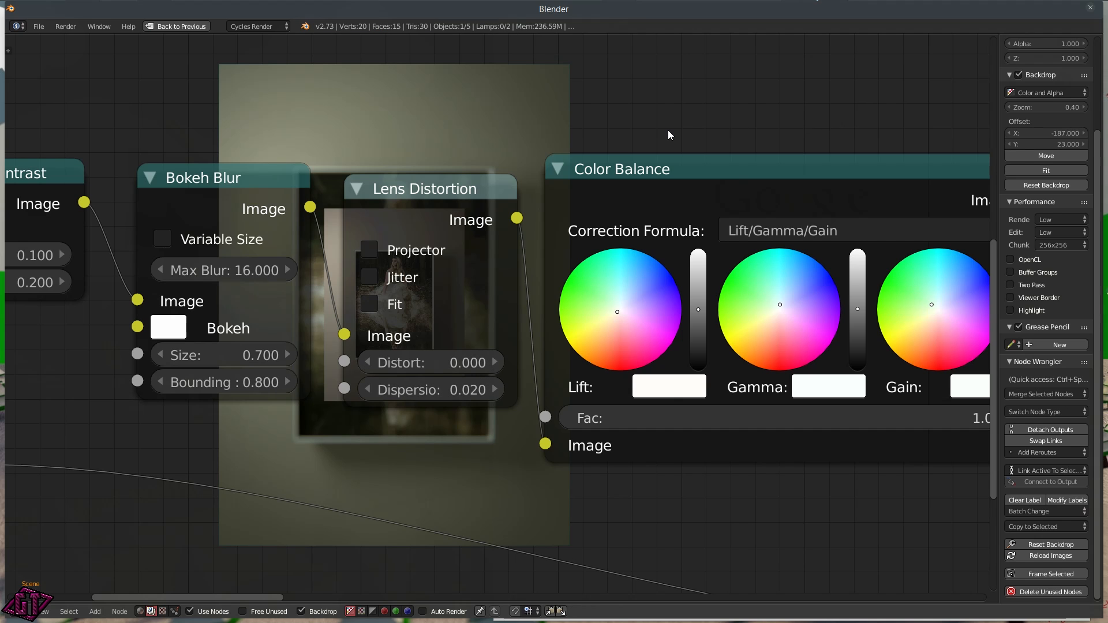
- Darken the Bokeh color of the Bokeh Blur node slightly from white to a very light gray
scroll(510, 162, down, 1)
middle_drag(510, 162, 57, 549)
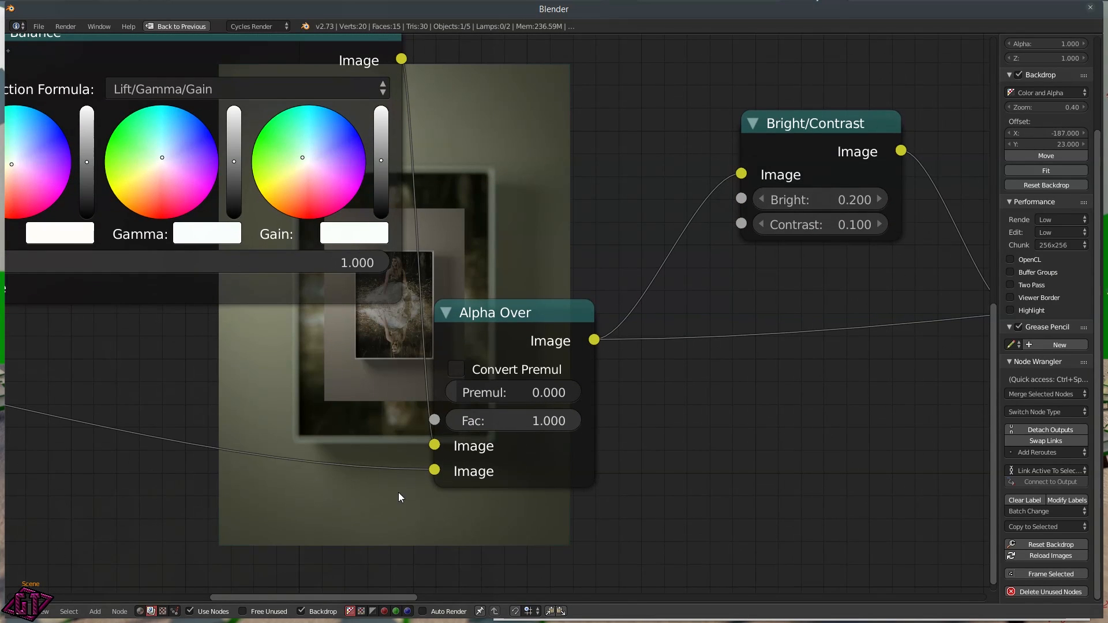
middle_drag(569, 249, 417, 506)
middle_drag(296, 319, 811, 221)
middle_drag(399, 183, 769, 178)
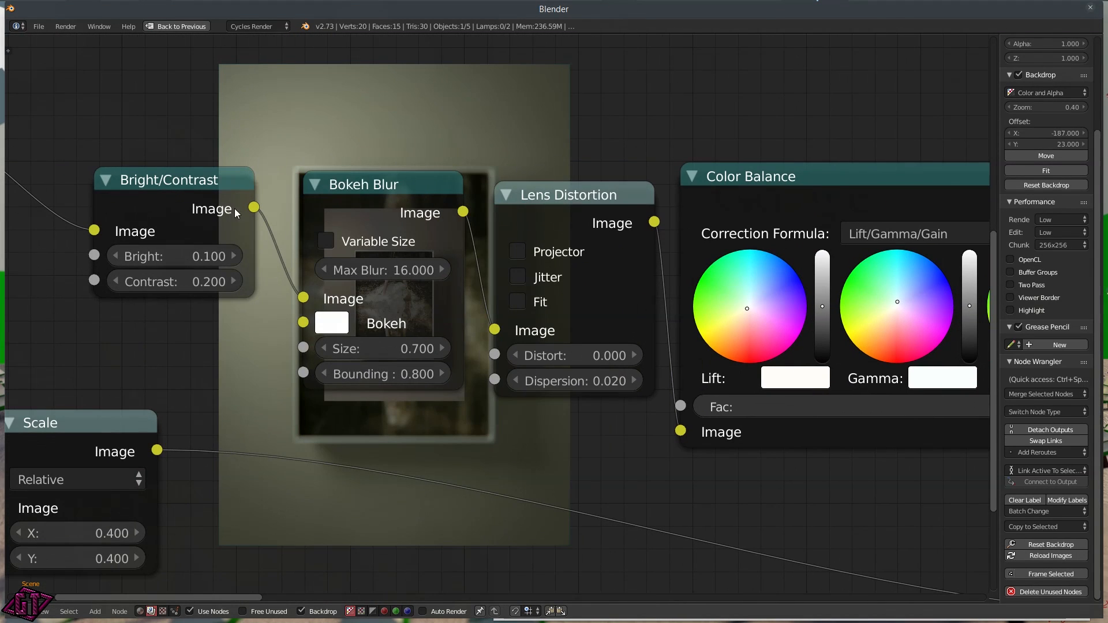
click(342, 329)
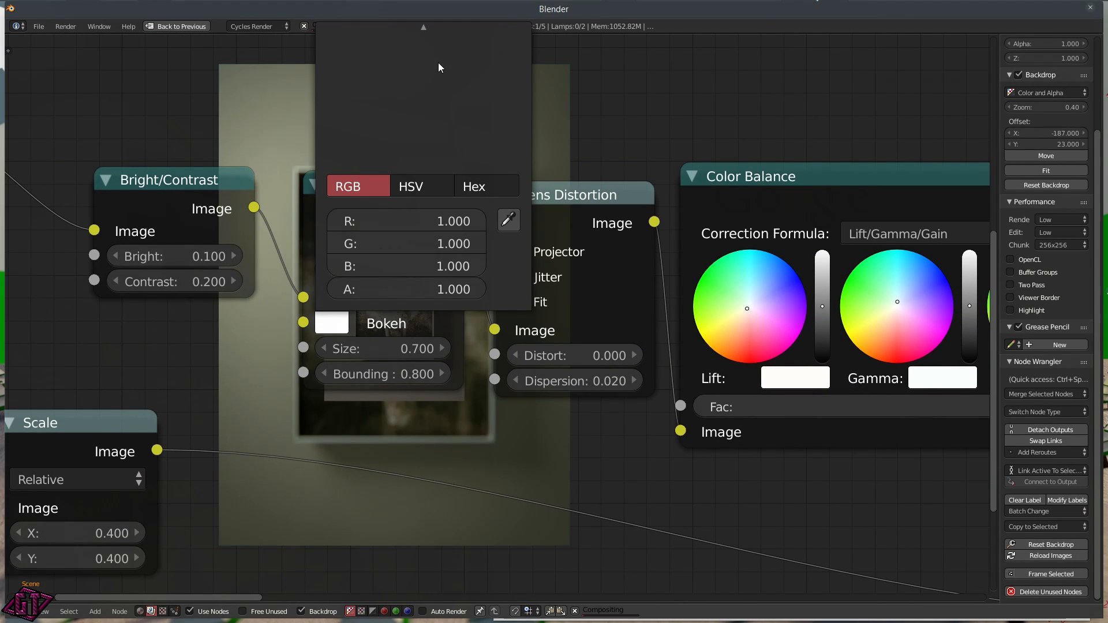
mouse_move(424, 29)
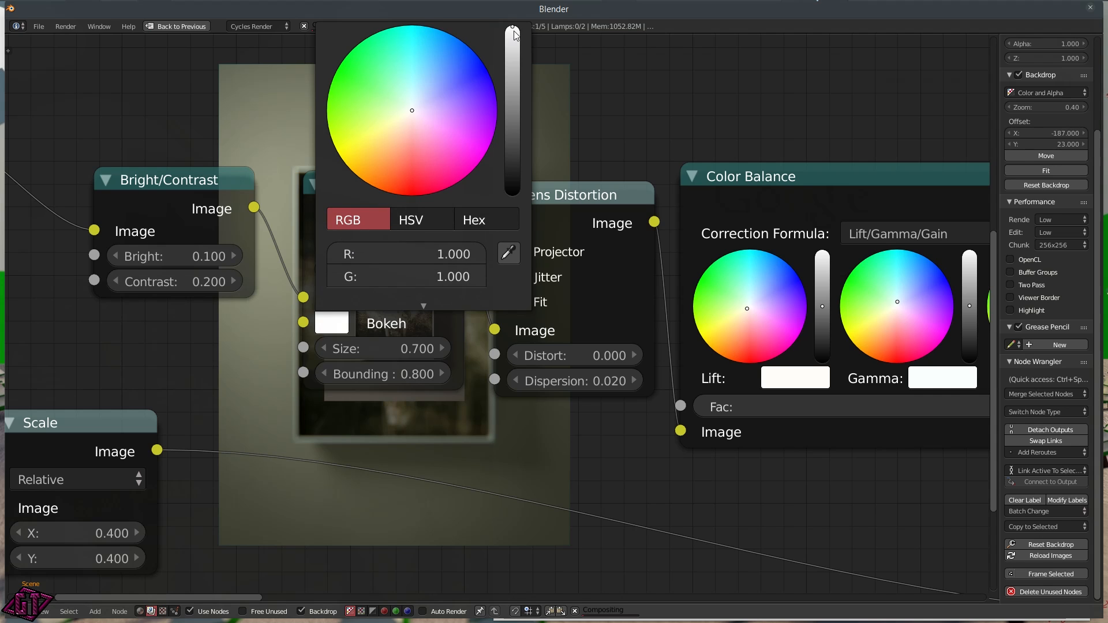
mouse_move(512, 31)
mouse_down()
mouse_move(513, 49)
mouse_move(512, 34)
mouse_up()
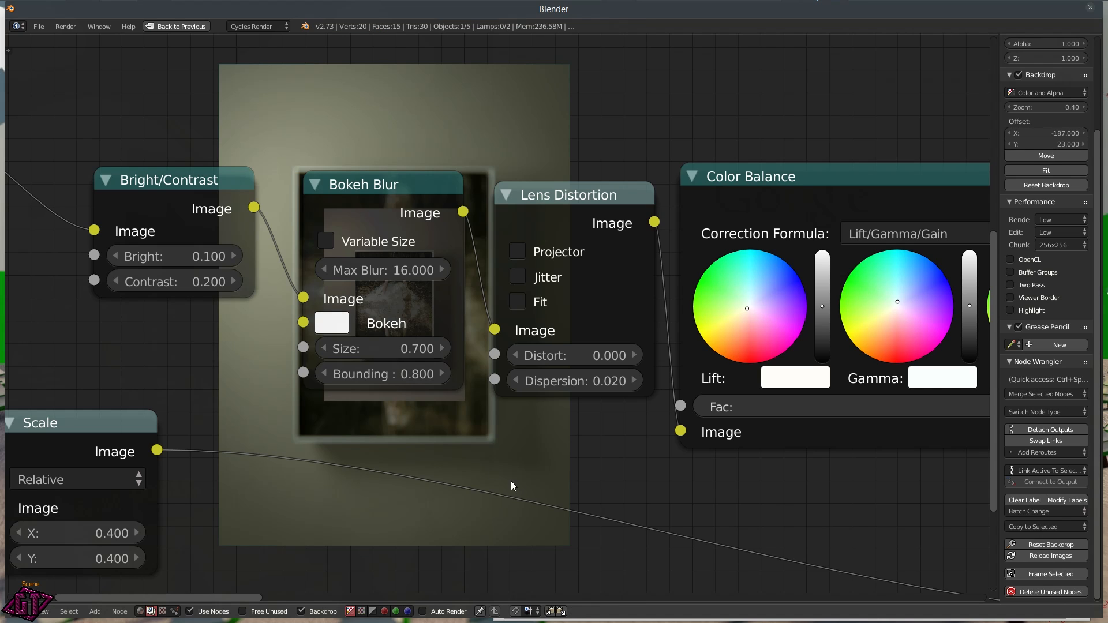
- Examine the composited backdrop image for the blur and fringing around the large frame, and return to the Alpha Over node
middle_drag(604, 456, 413, 213)
scroll(437, 419, up, 1)
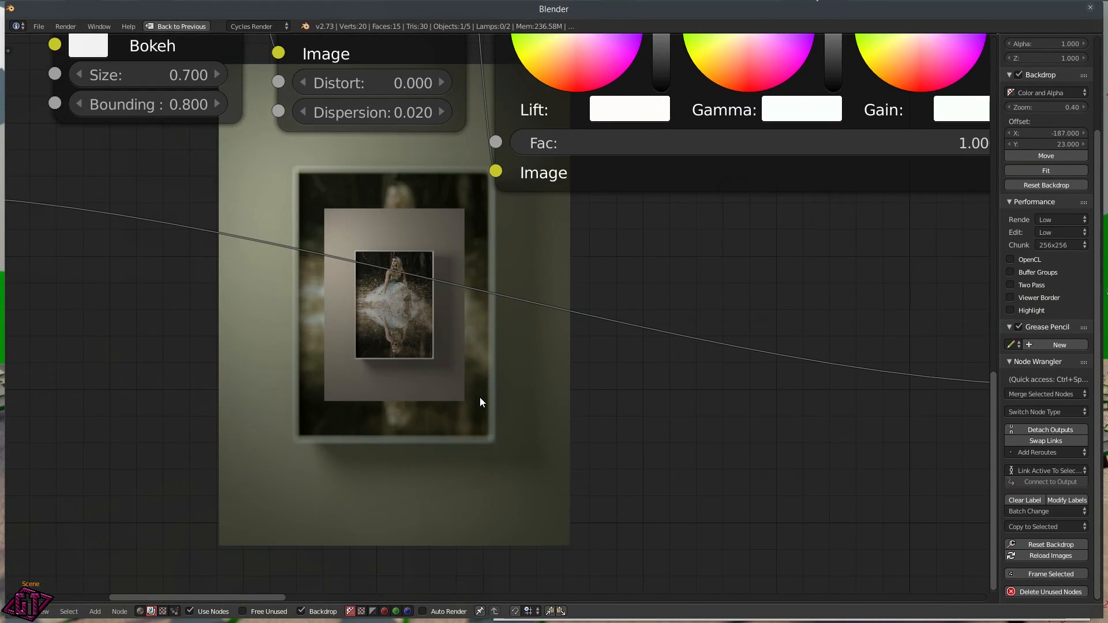
middle_drag(492, 299, 491, 162)
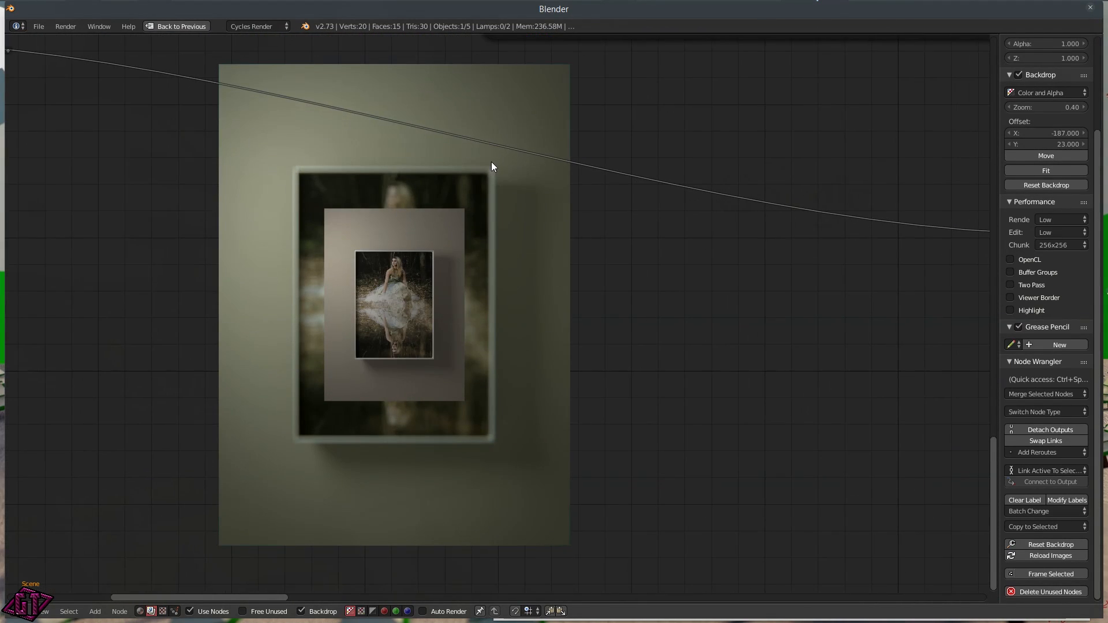
middle_drag(626, 190, 175, 472)
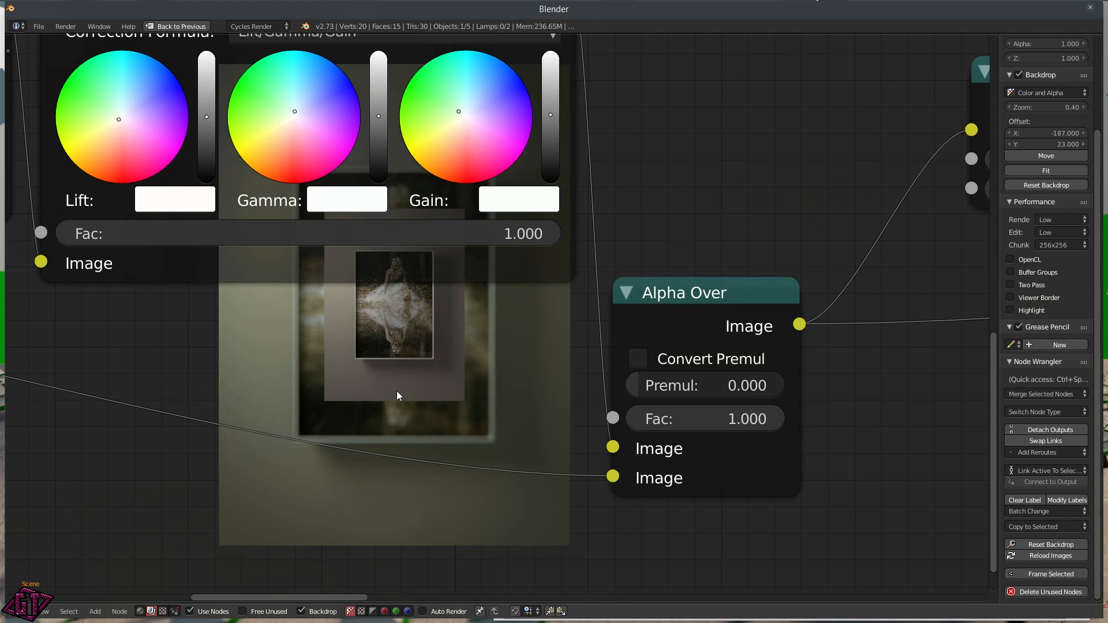
scroll(434, 340, down, 5)
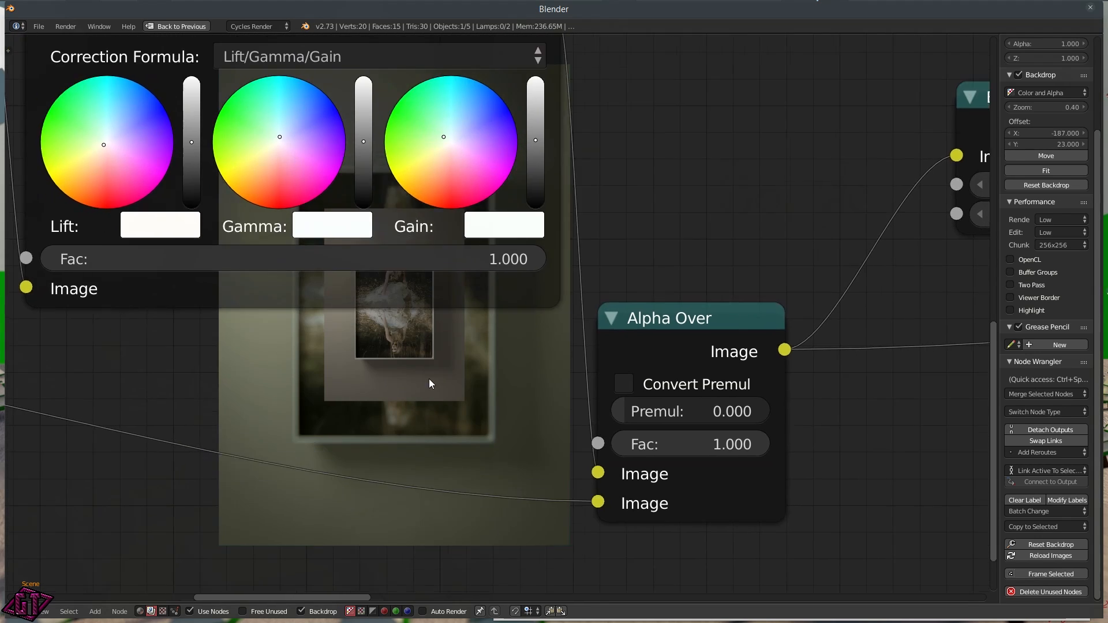
- Examine the whole composite and its inset copy in the backdrop, with the node tree moved clear of the picture
scroll(474, 396, down, 6)
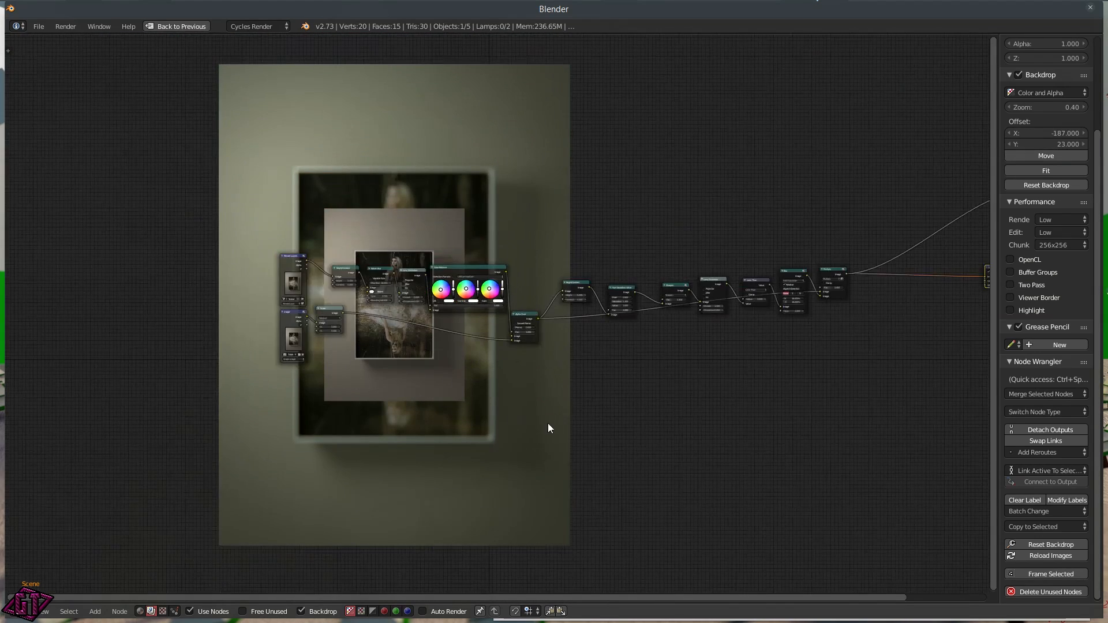
middle_drag(551, 422, 364, 144)
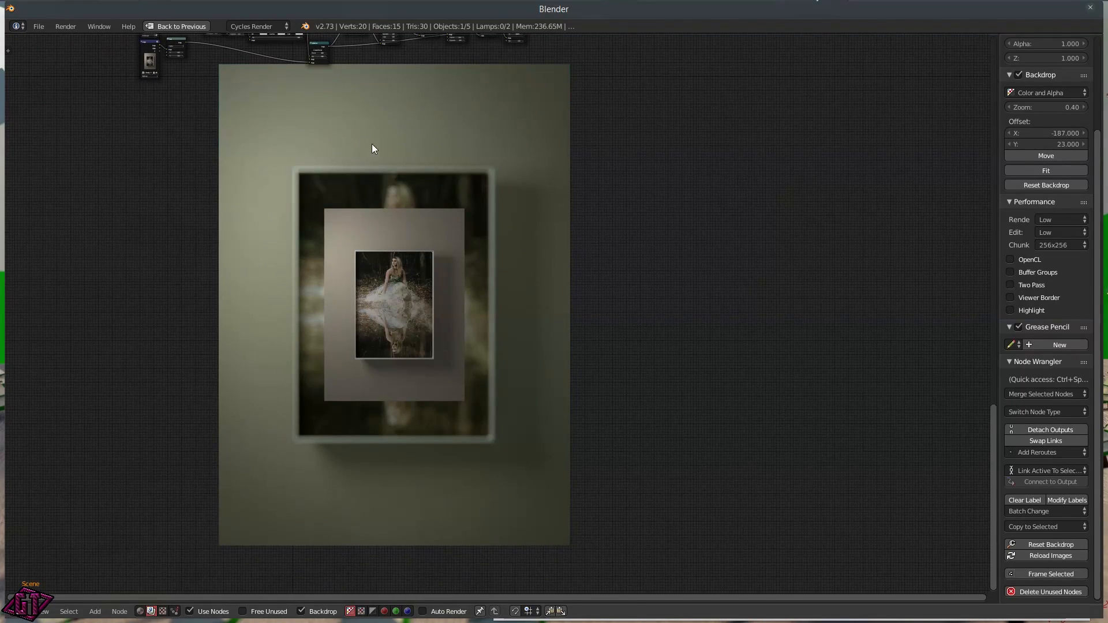
key(alt+v)
key(alt+v)
key(alt+v)
key(alt+v)
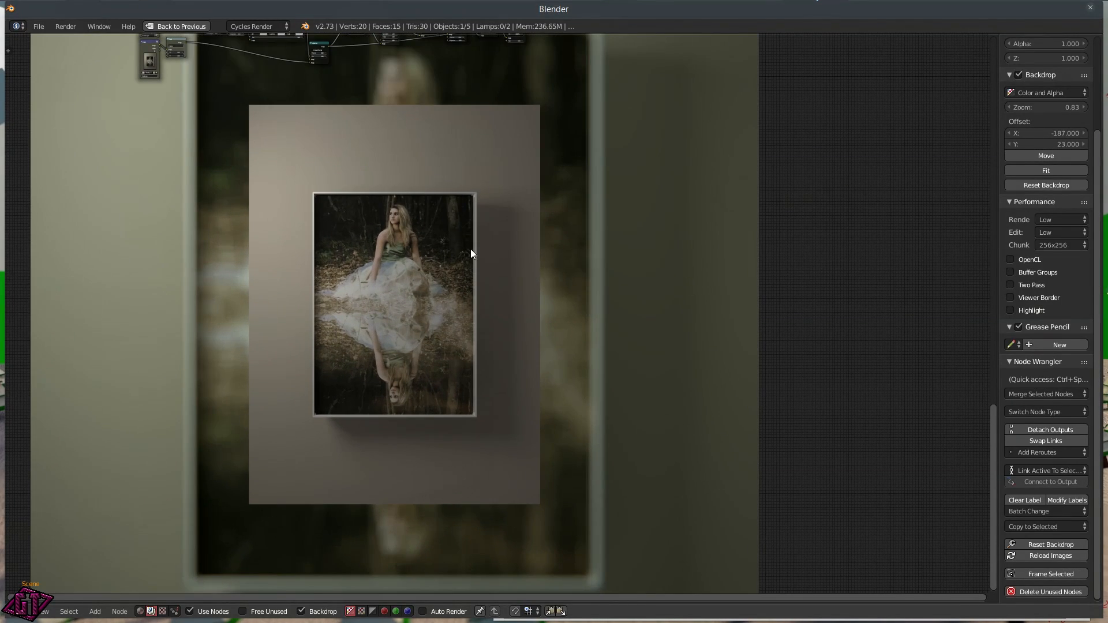
scroll(456, 203, down, 2)
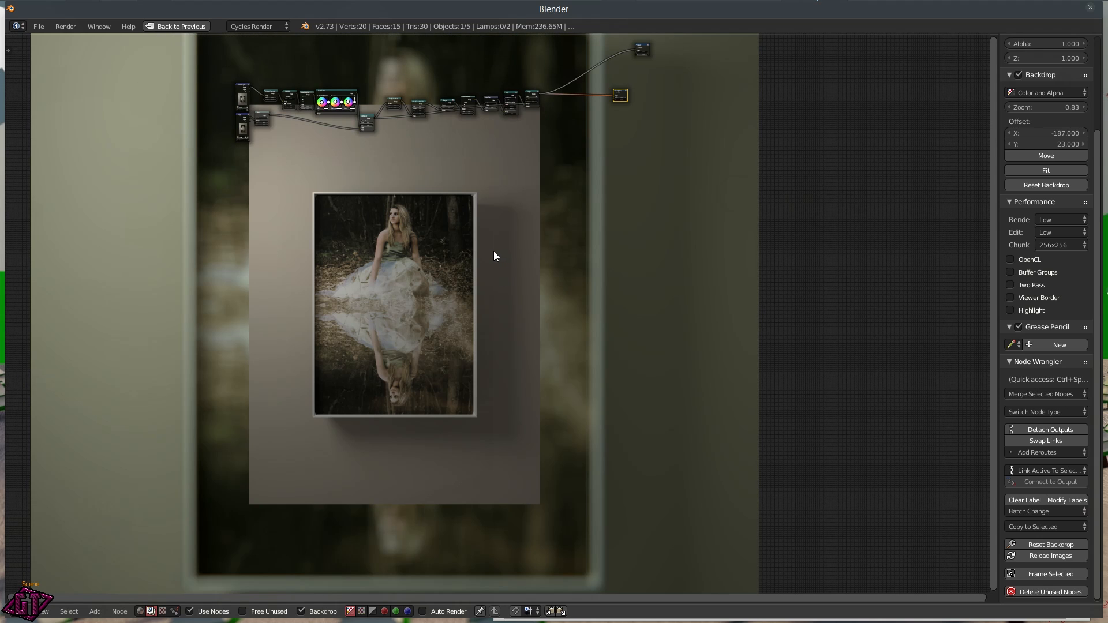
key(v)
key(v)
key(v)
key(v)
key(v)
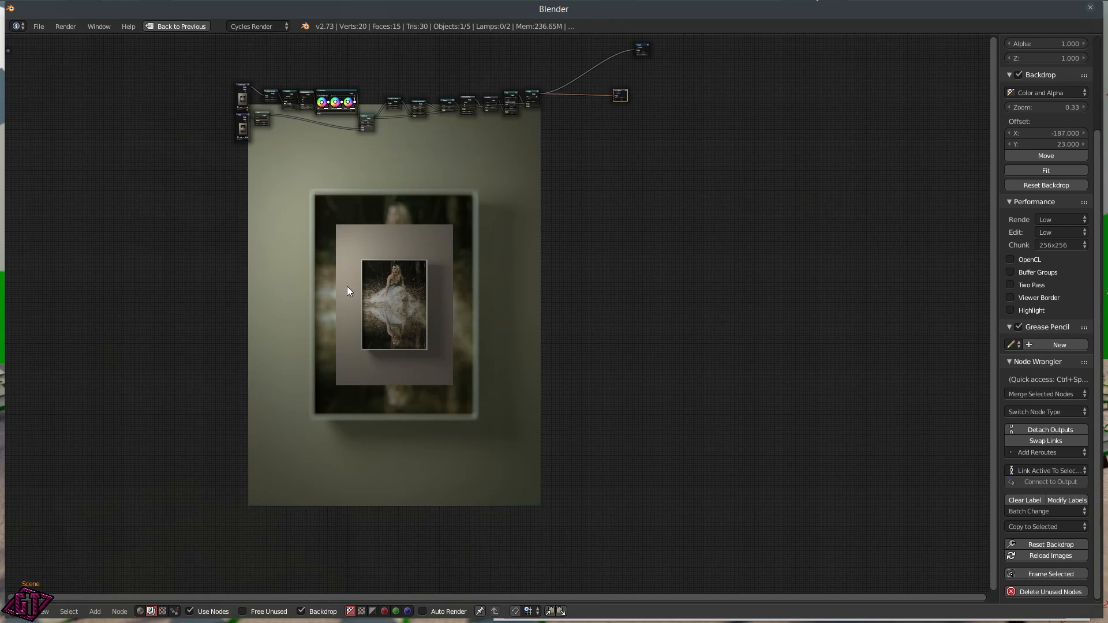
middle_drag(445, 151, 435, 203)
scroll(434, 200, up, 2)
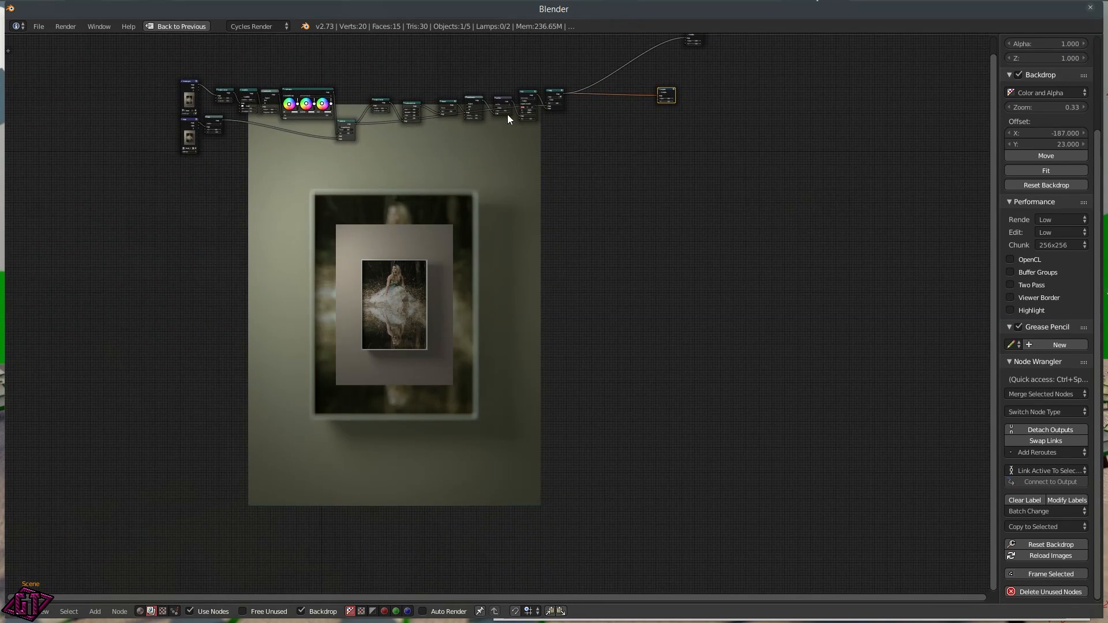
scroll(400, 227, down, 1)
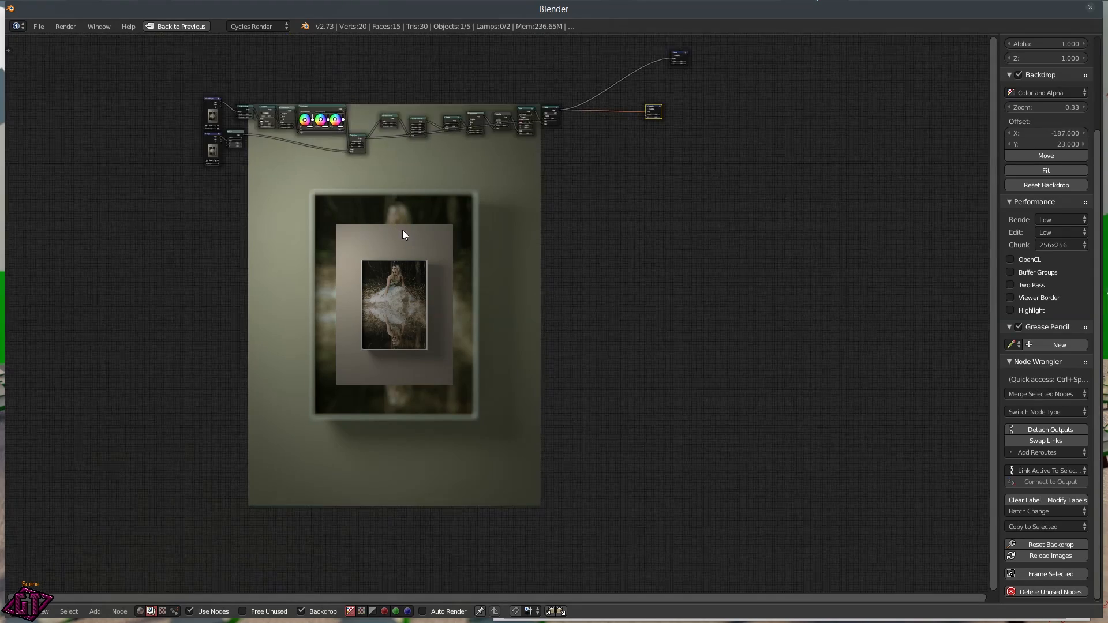
middle_drag(401, 159, 396, 161)
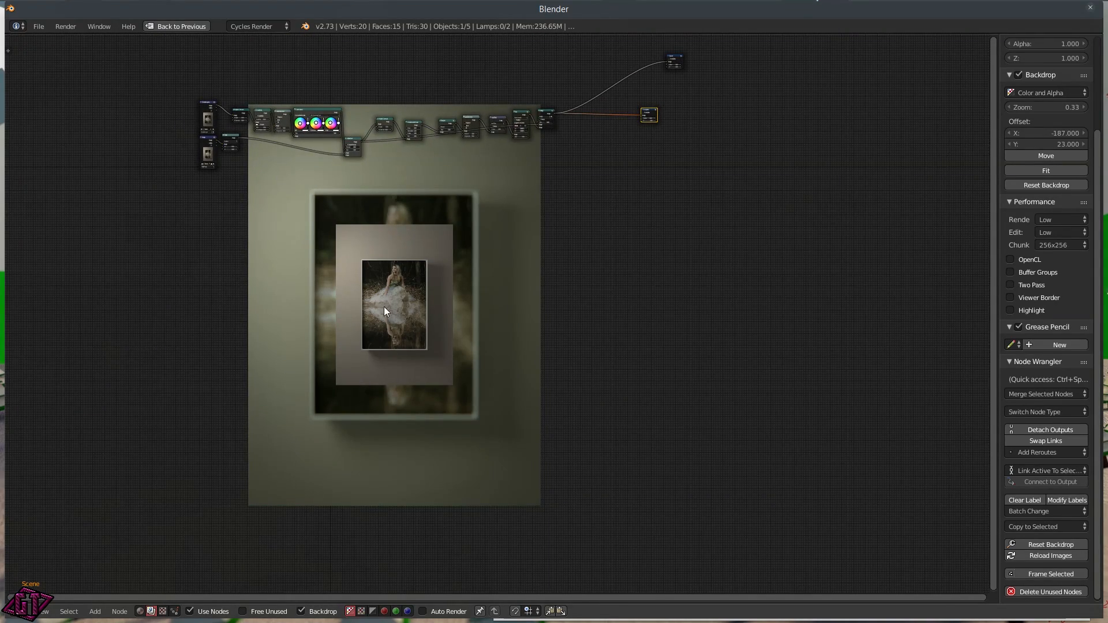
scroll(375, 316, up, 1)
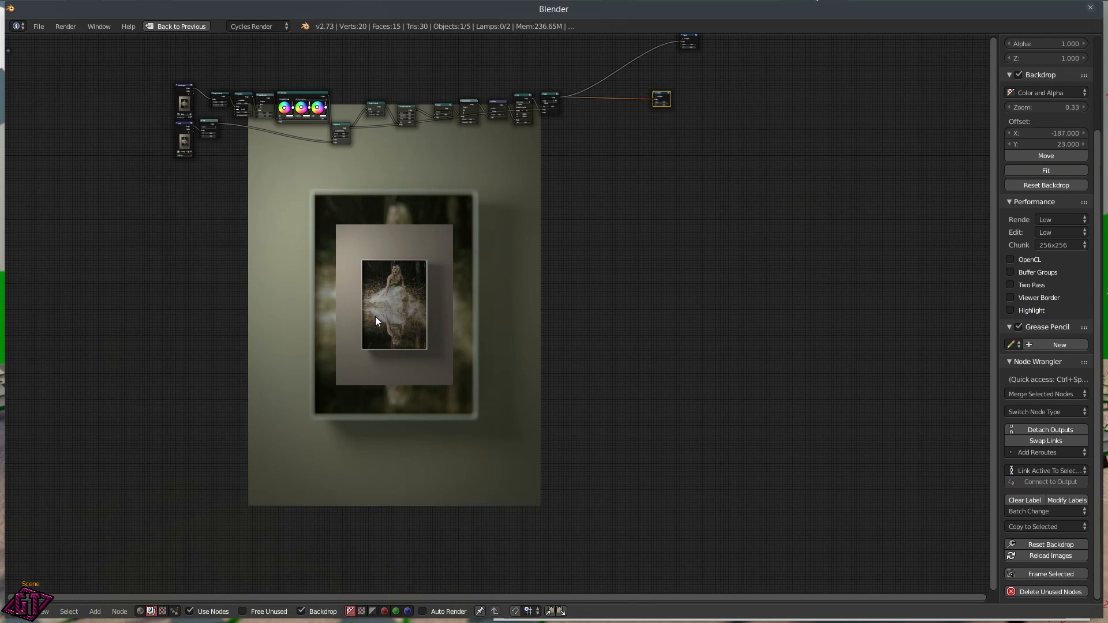
- Inspect the sharp inner framed picture at high backdrop magnification and compare it with the blurred surroundings
key(alt+v)
key(alt+v)
key(v)
key(v)
key(v)
key(v)
key(v)
key(v)
key(v)
key(v)
key(v)
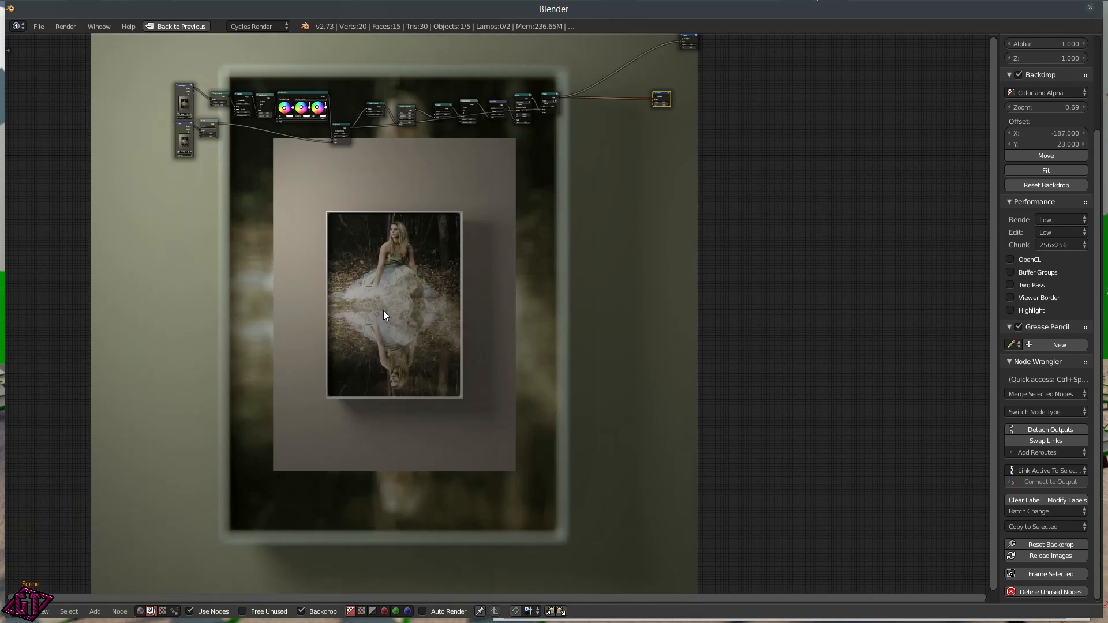
key(v)
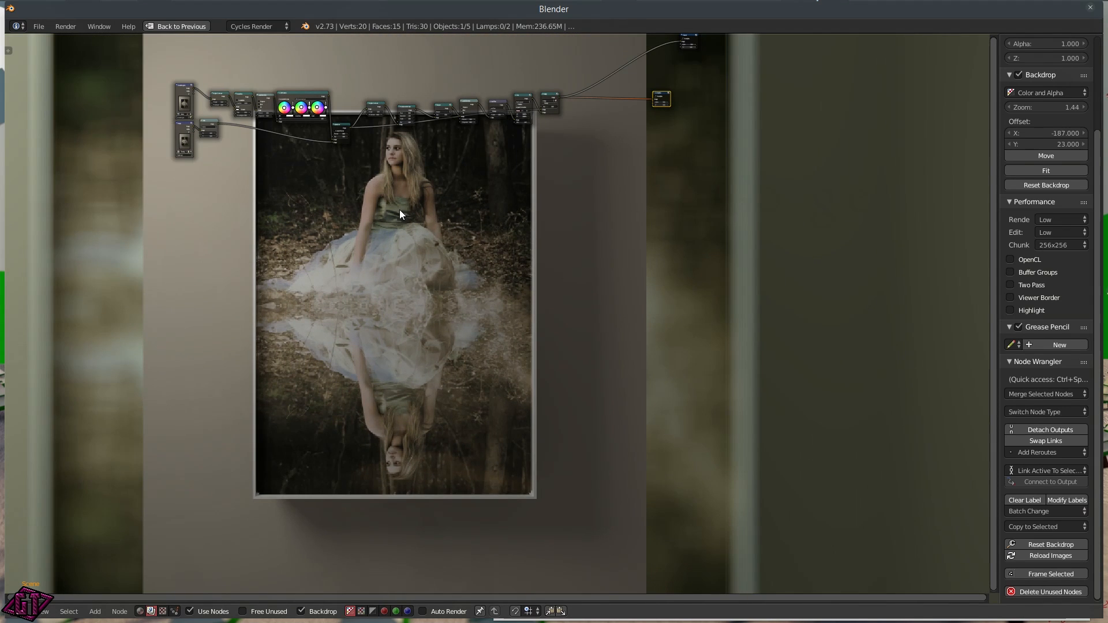
key(alt+v)
key(alt+v)
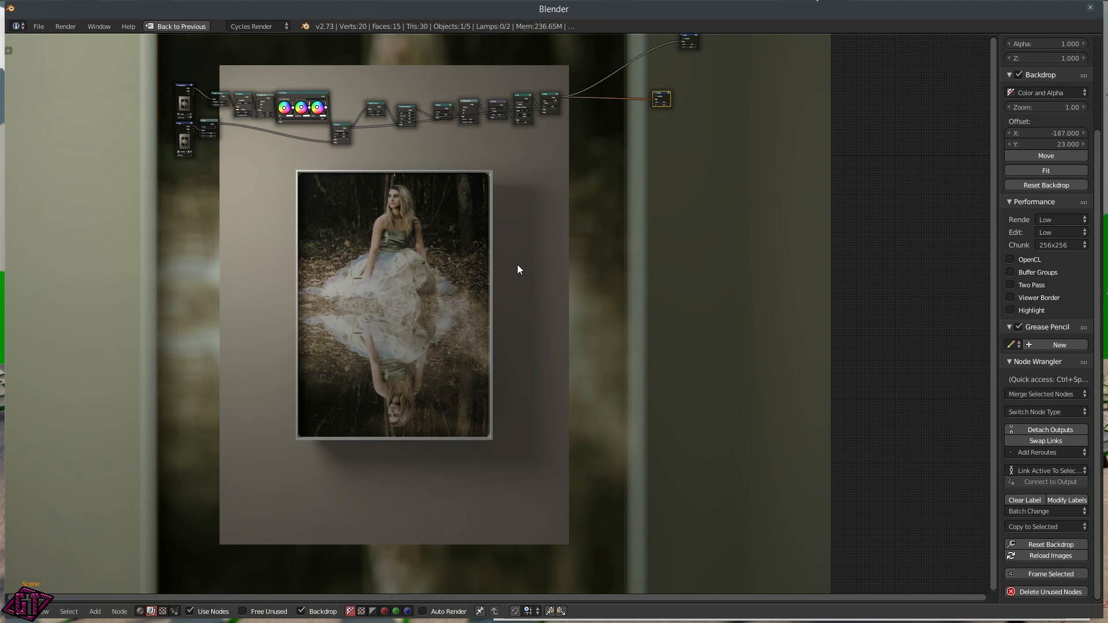
scroll(403, 250, down, 1)
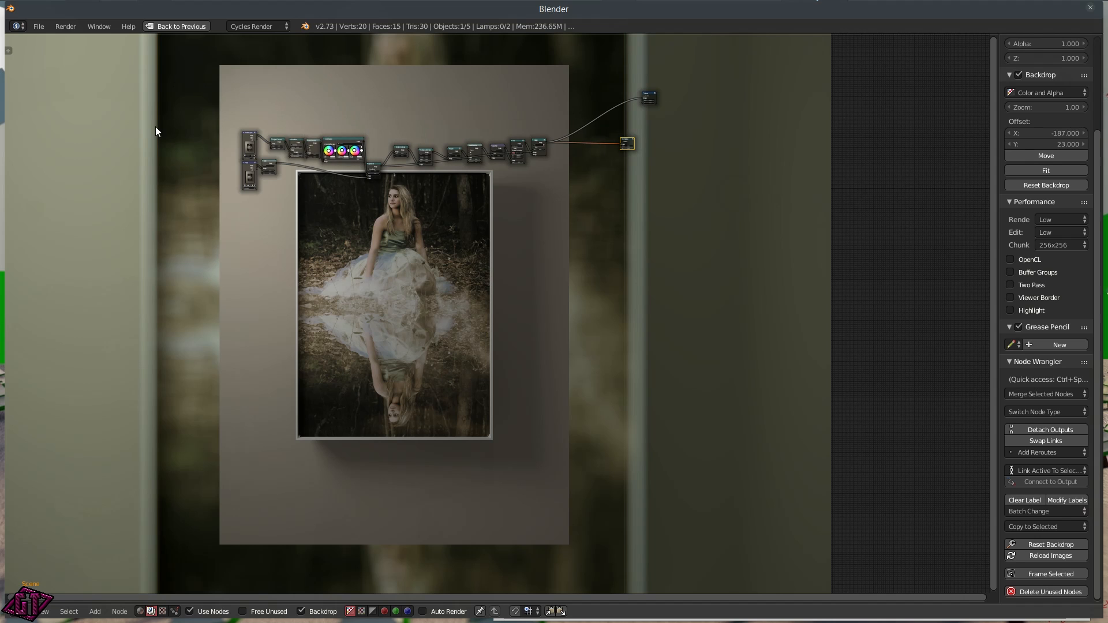
- Restore the multi-editor Compositing layout and review the Viewer Node image and its saving options in the image editor
click(171, 26)
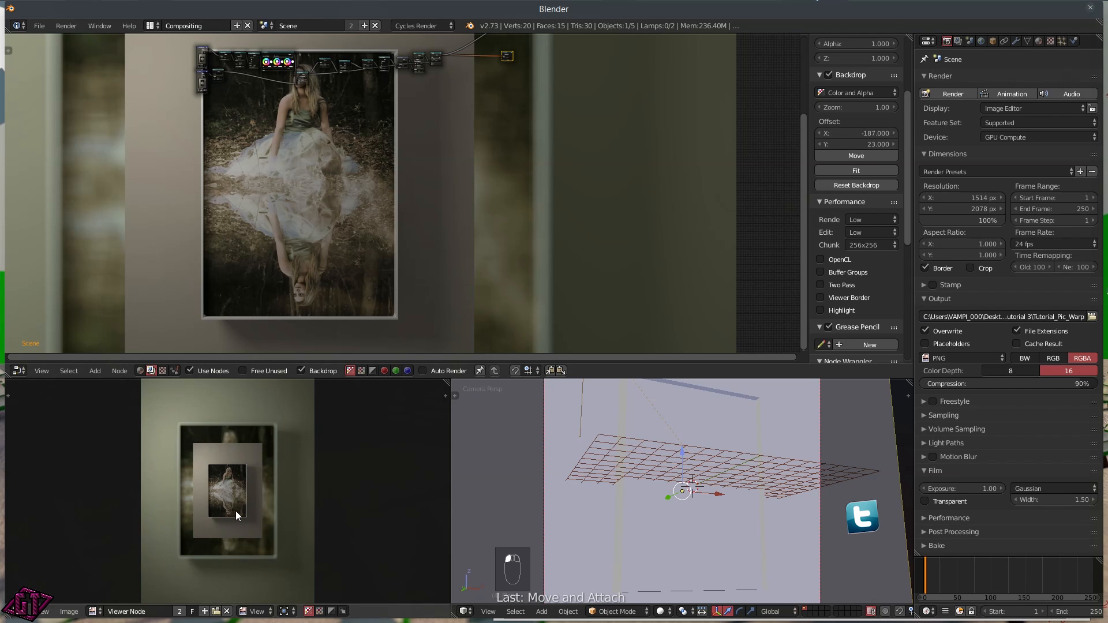
scroll(236, 515, down, 2)
click(94, 610)
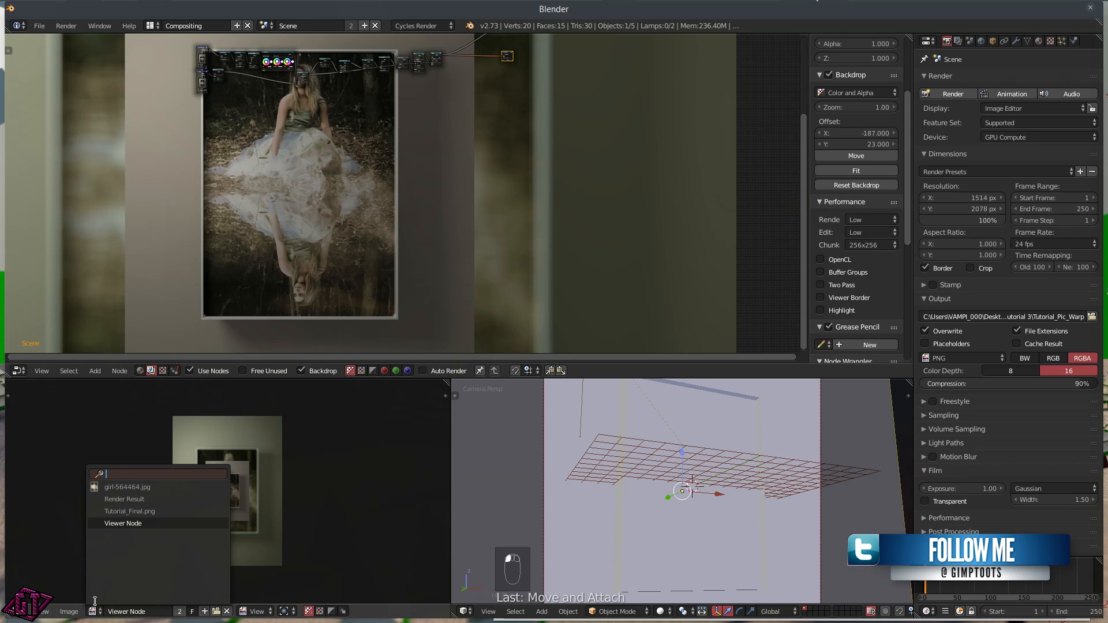
click(75, 613)
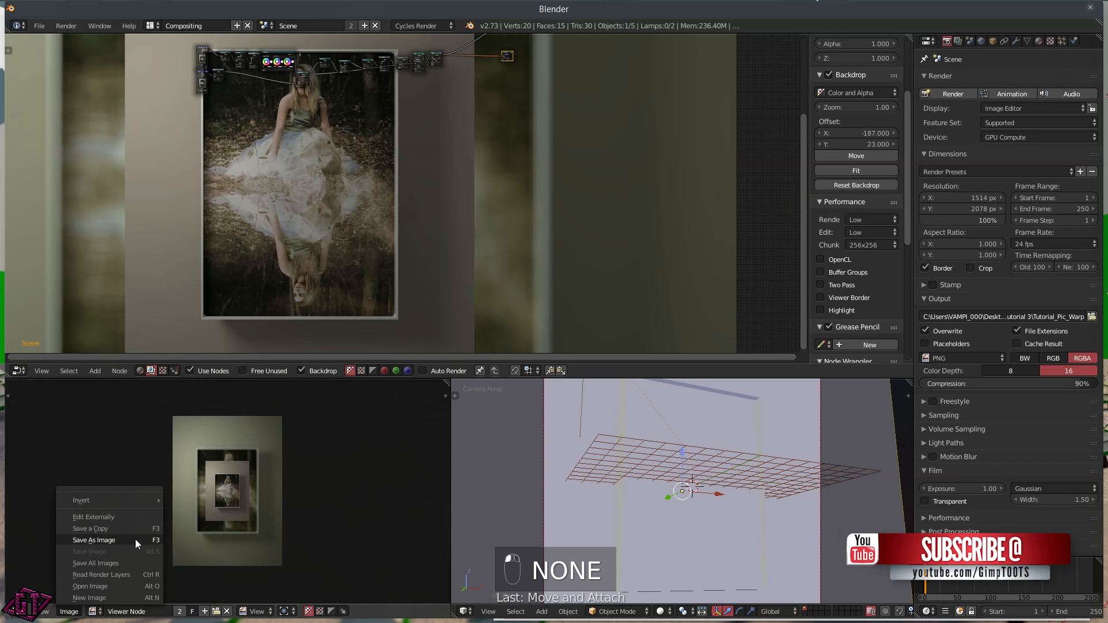
scroll(219, 447, up, 5)
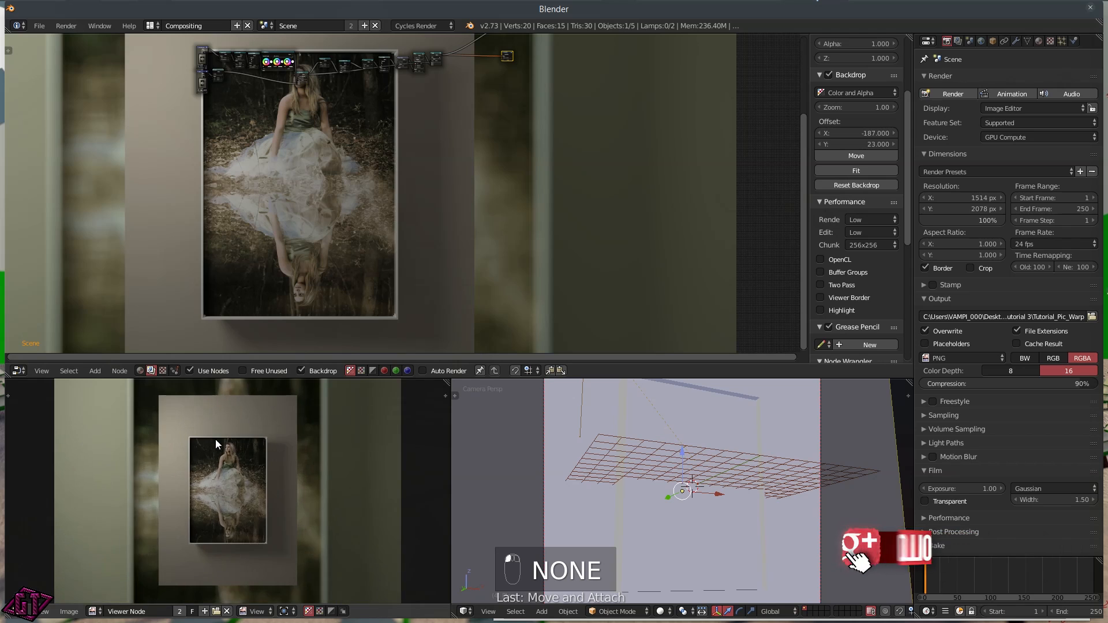
scroll(218, 447, down, 3)
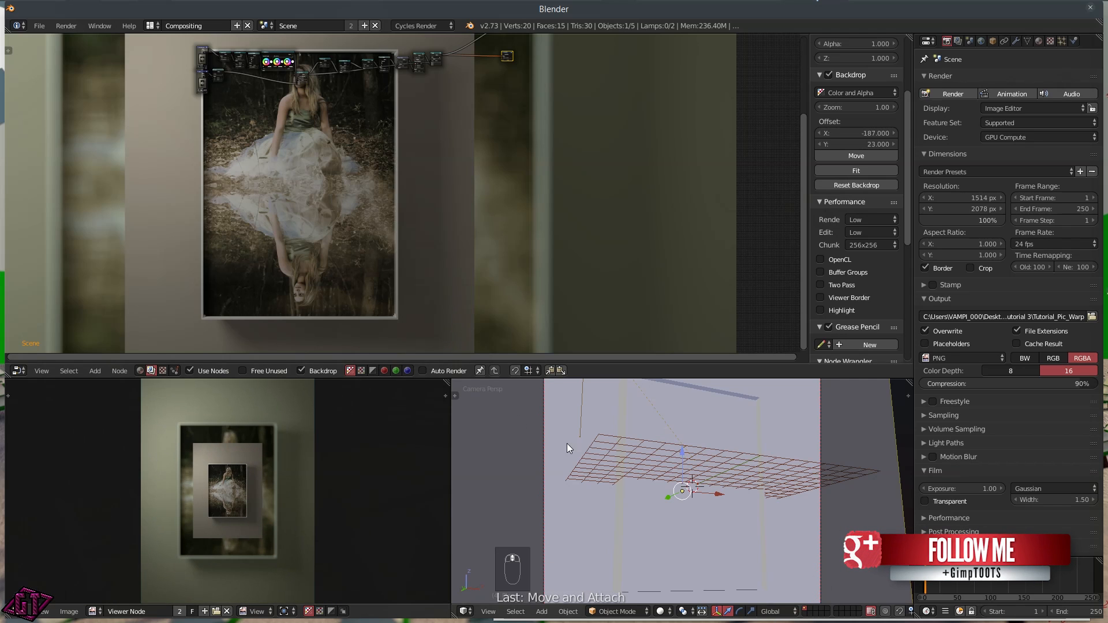